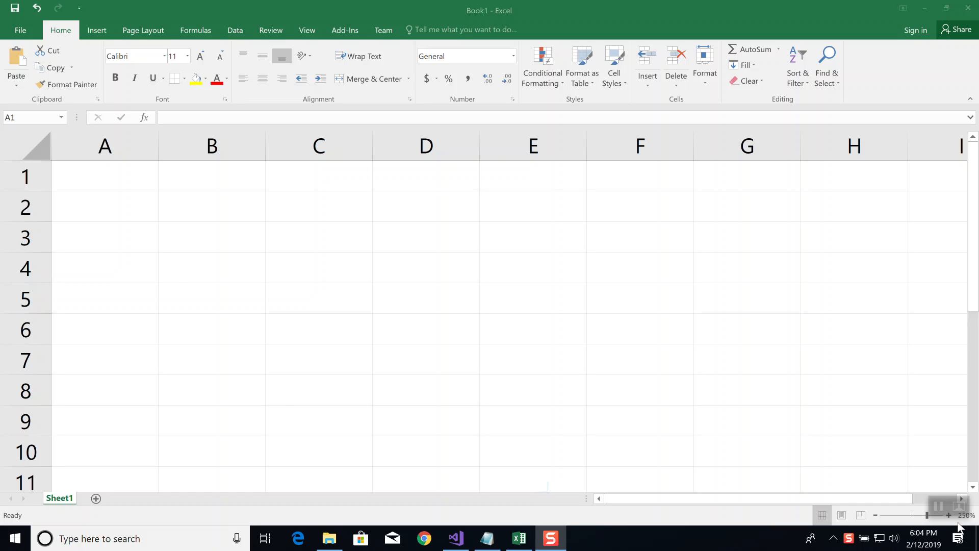
Enter the values 3, 5 and 6 in cells A1, A2 and A3
click(113, 176)
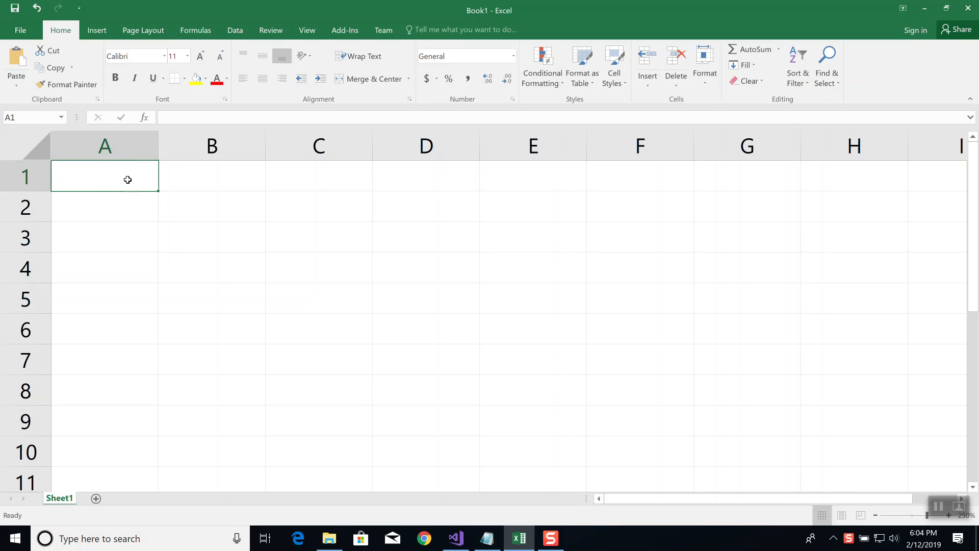
text(3)
key(Return)
text(5)
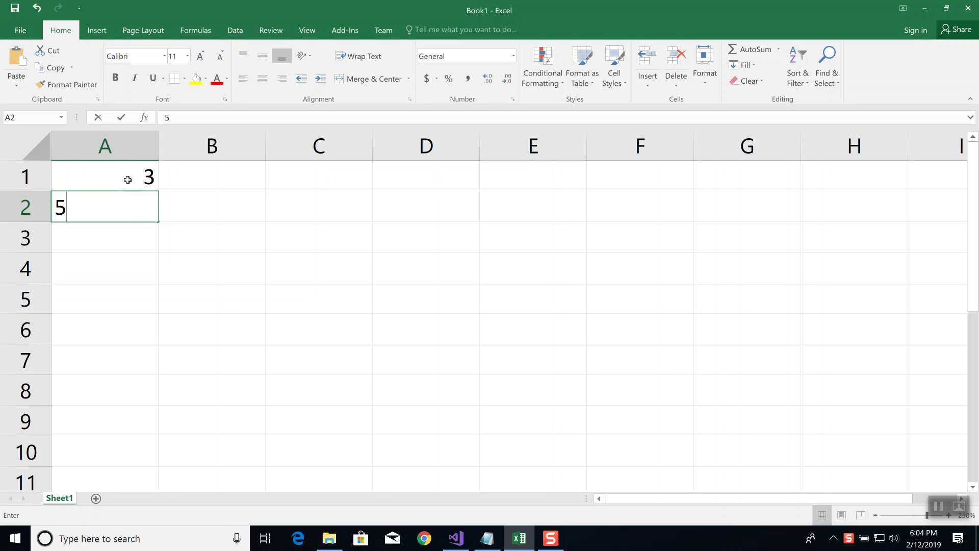
key(Return)
text(6)
key(Return)
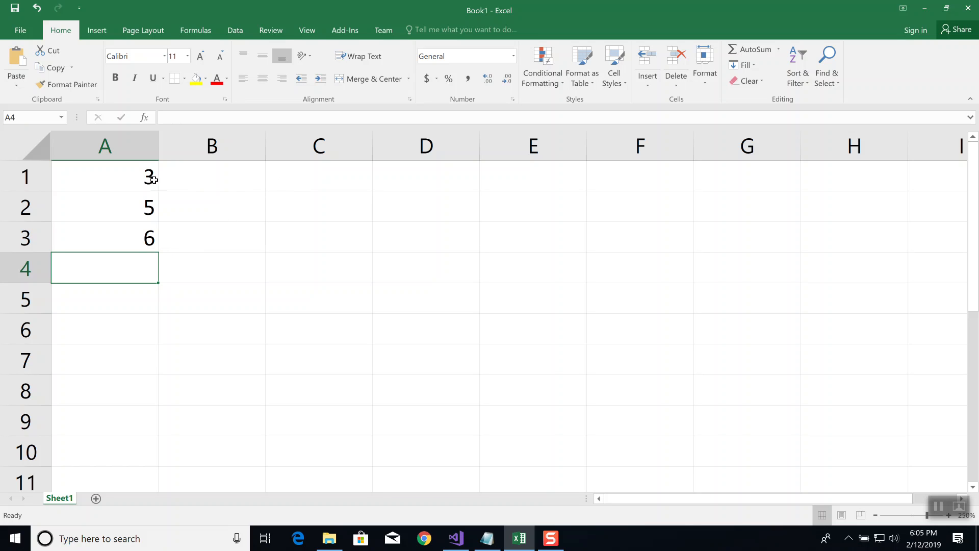
Enter the formula =A1+A2+A3 in cell C1 to add the three values in column A
click(286, 180)
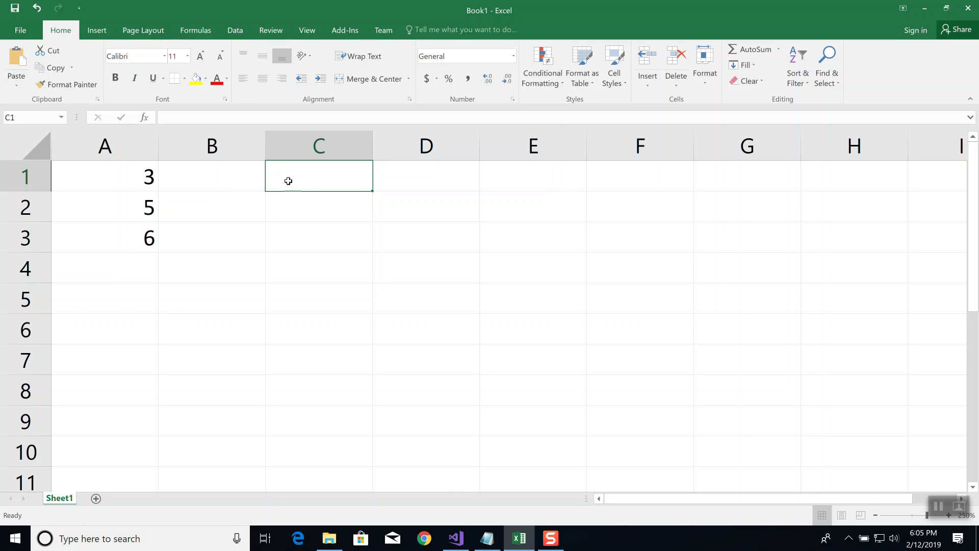
text(=)
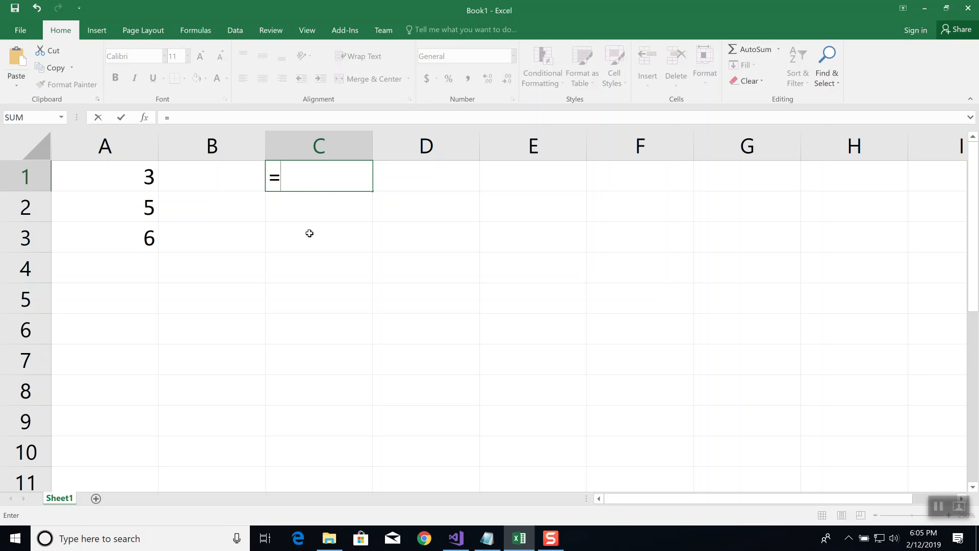
text(A)
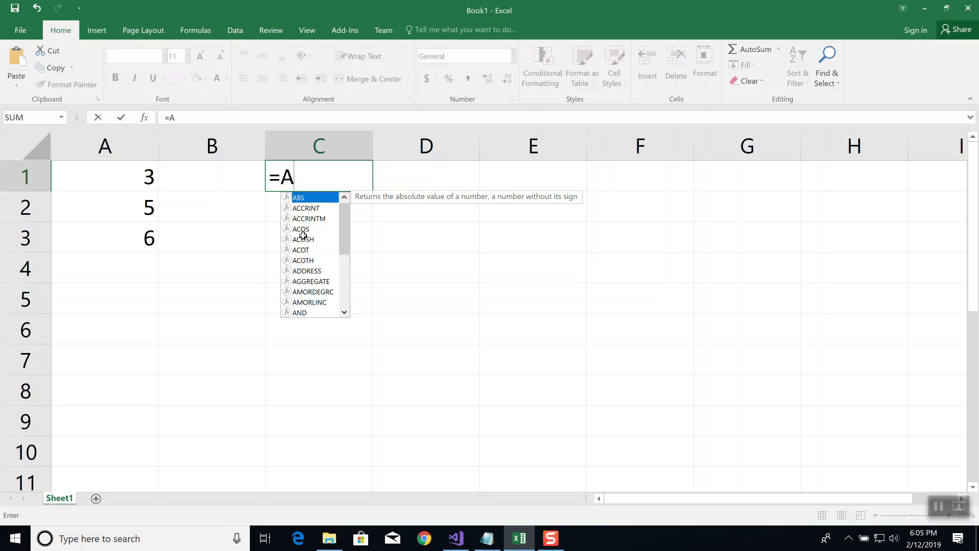
text(1+A)
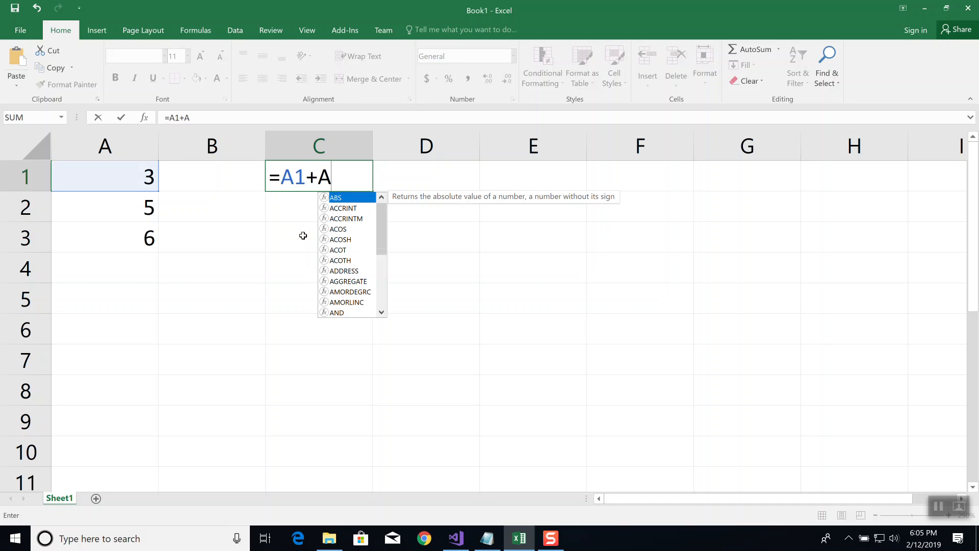
text(2+A3)
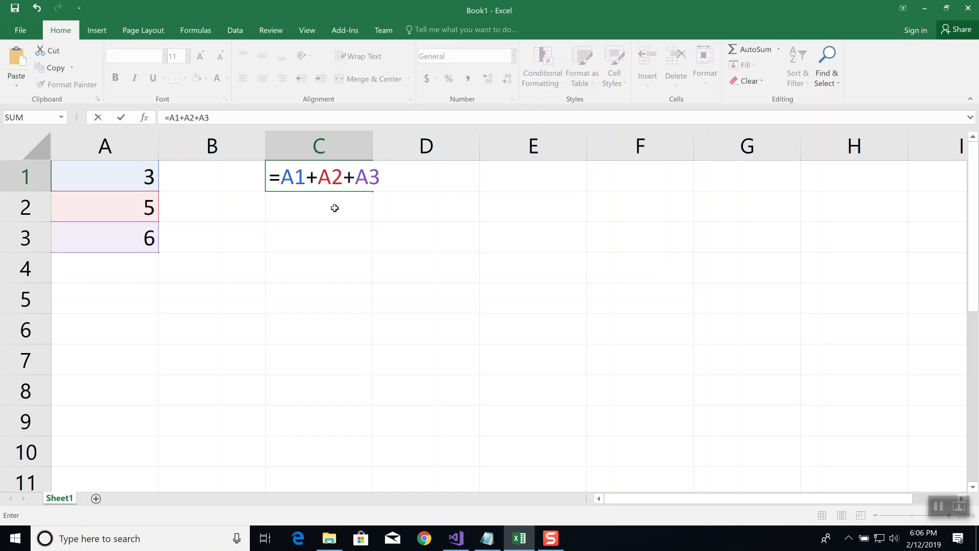
key(Return)
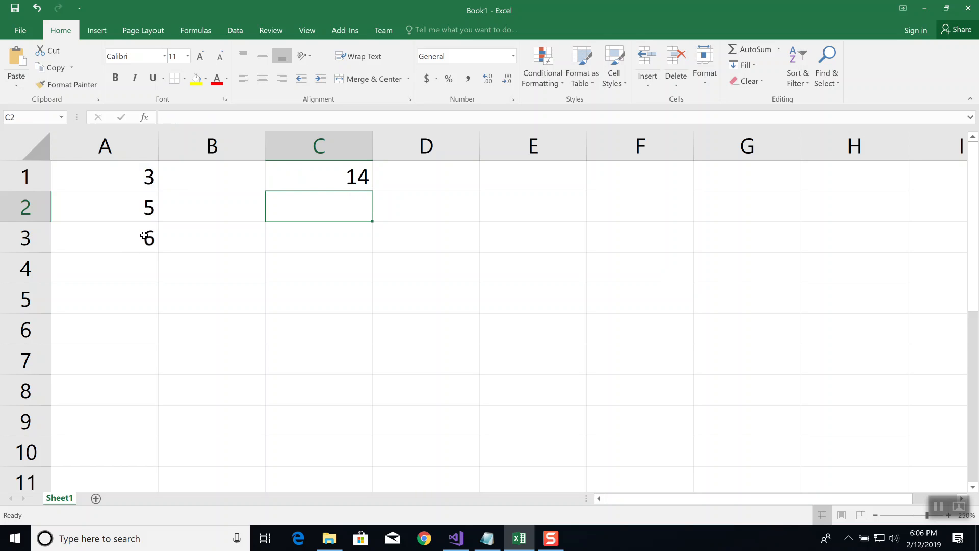
Change the value in cell A1 to 4 and the value in A2 to 7
click(144, 175)
text(4)
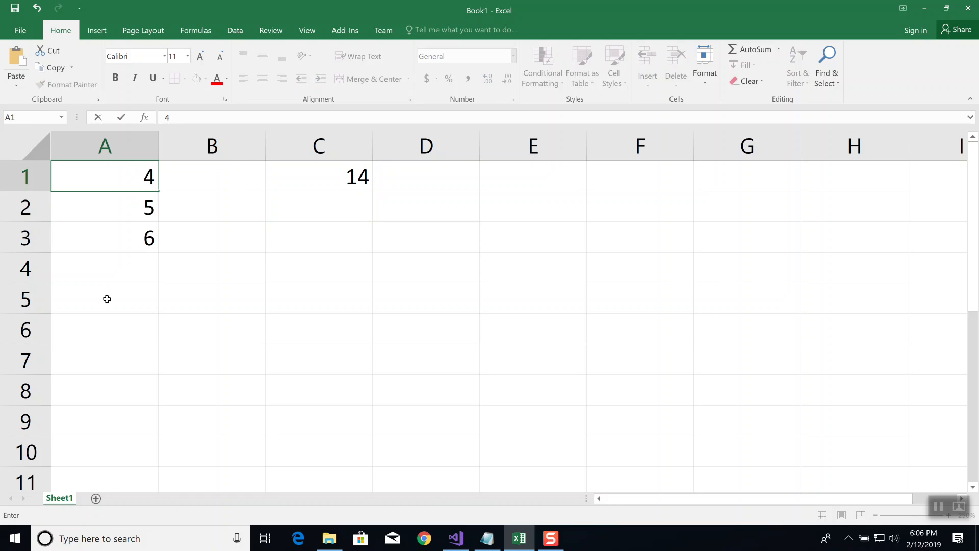
key(Return)
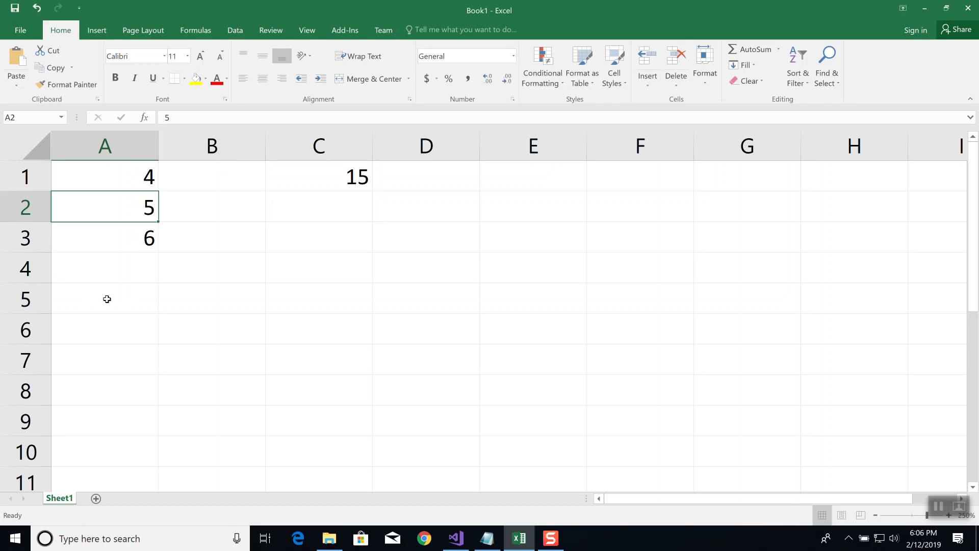
text(7)
key(Return)
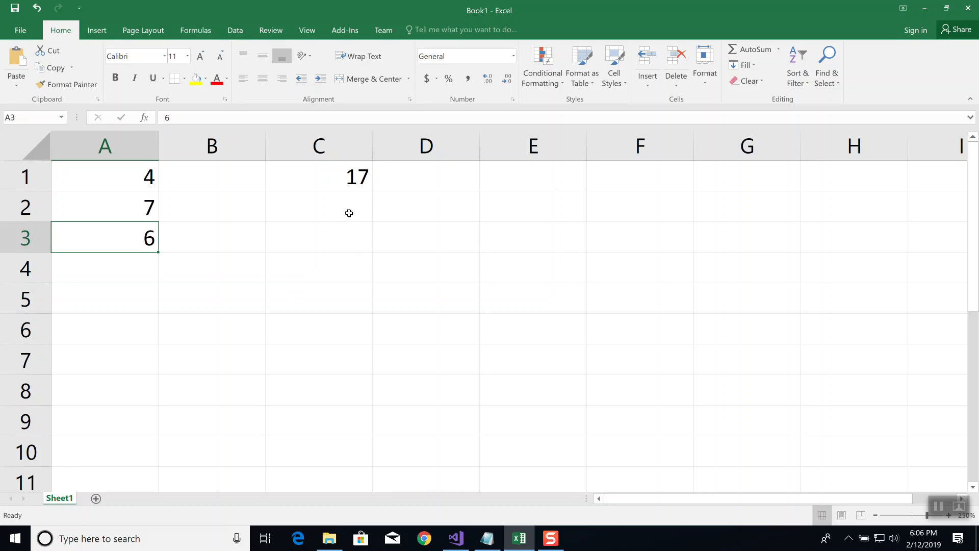
Widen column C to nearly double its width and inspect the addition formula in cell C1
click(333, 179)
click(295, 117)
click(396, 277)
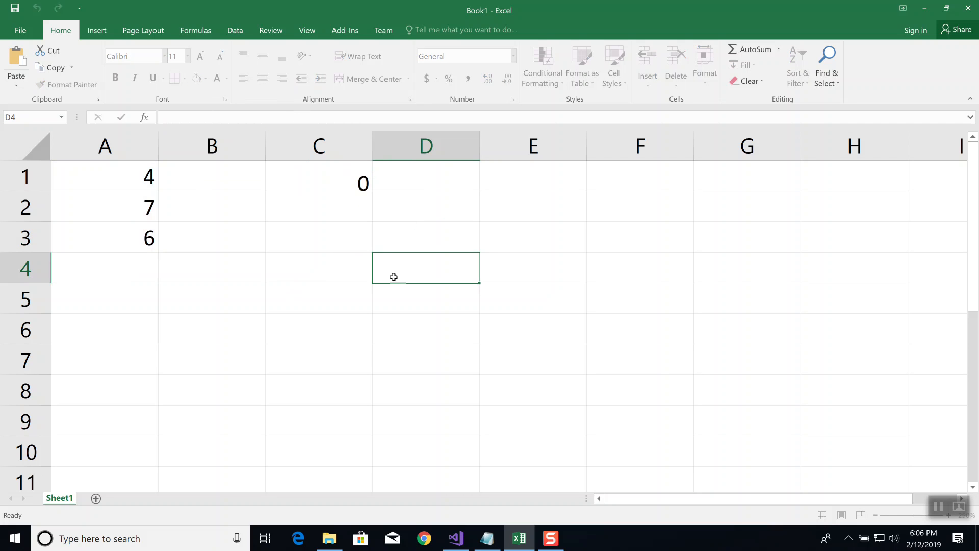
drag(371, 154, 456, 153)
click(362, 174)
click(239, 118)
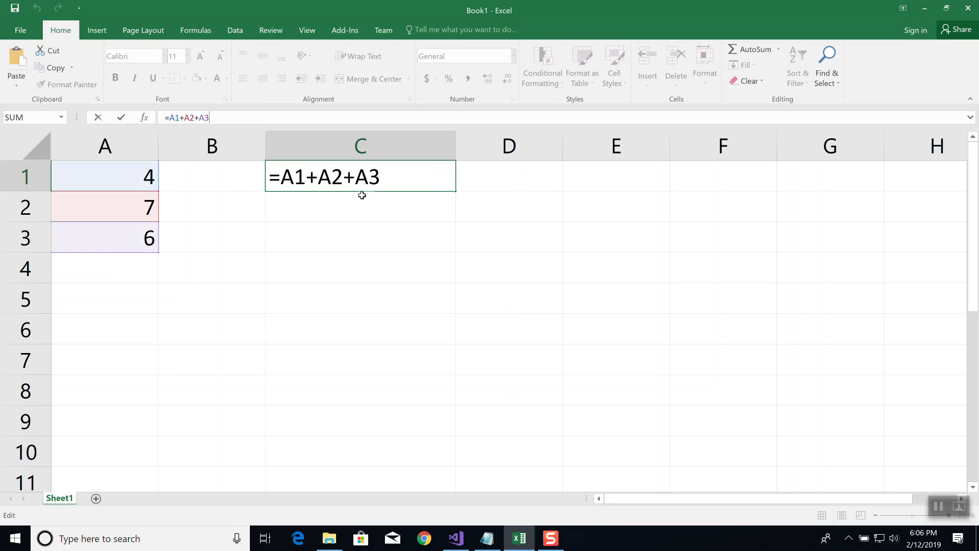
key(Return)
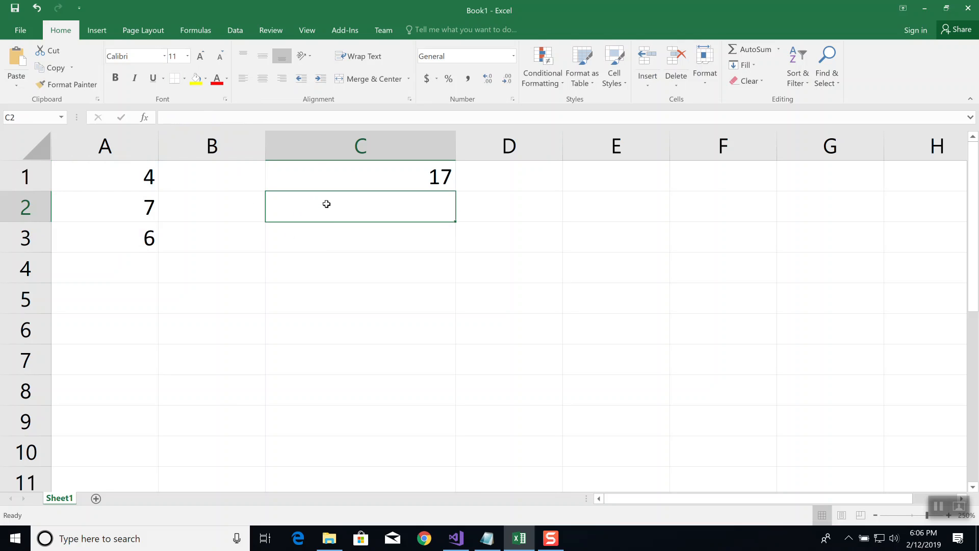
Enter the formula =A1-A2 in cell C2 to subtract the second value from the first
text(=)
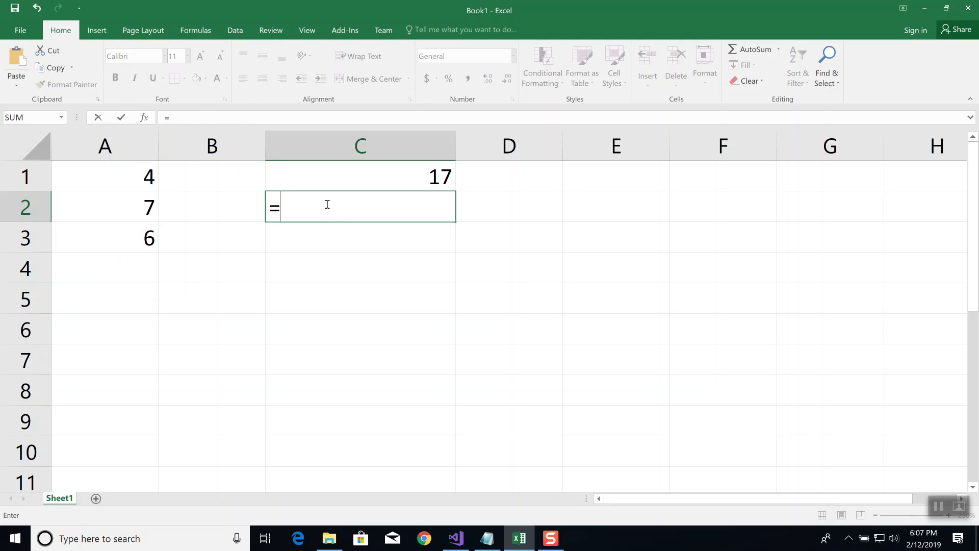
text(A)
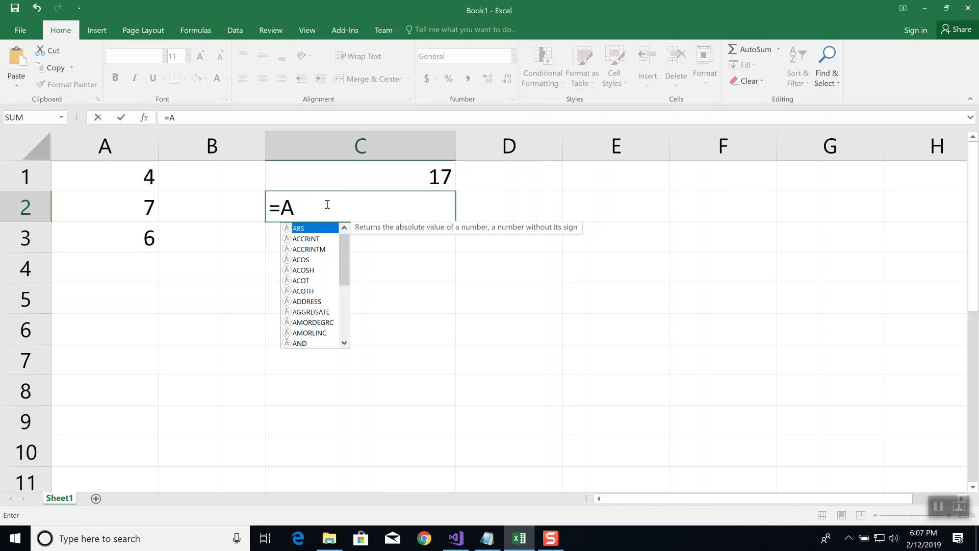
text(1-A2)
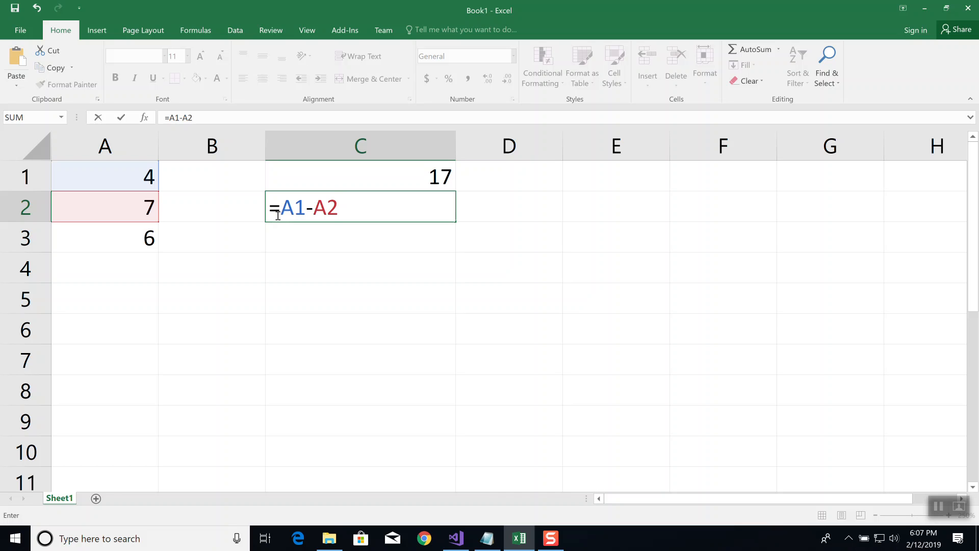
key(Return)
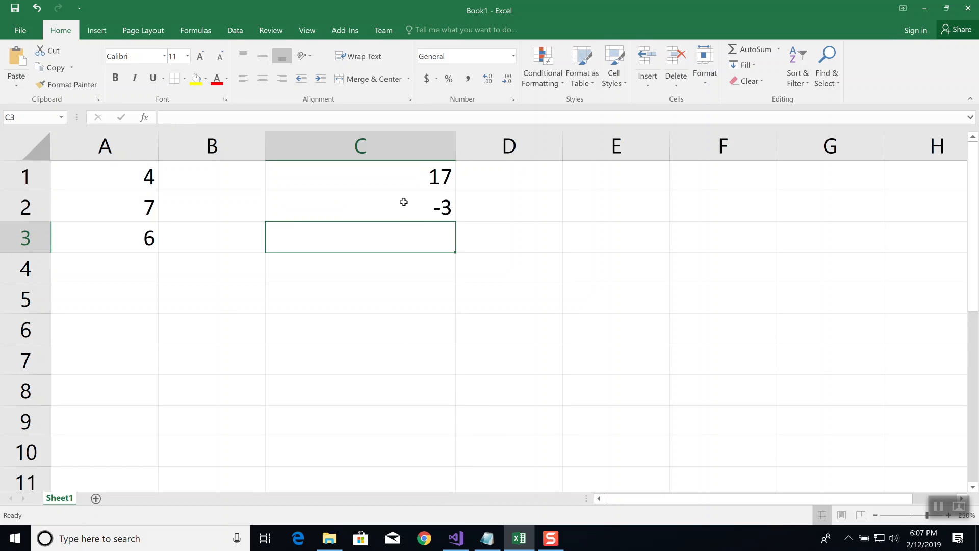
Compare the formulas stored in cells C2 and C1, including the cells that the C1 formula references
click(403, 203)
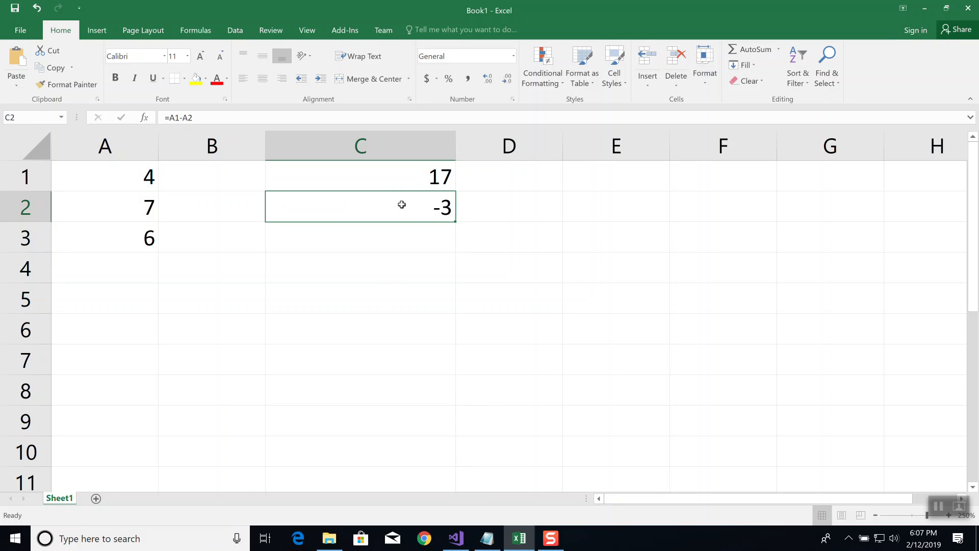
click(393, 173)
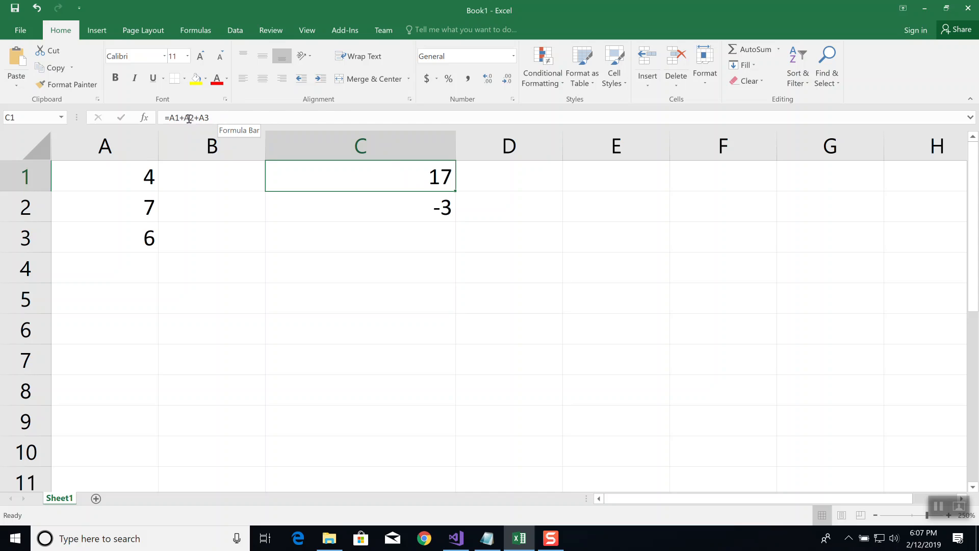
click(223, 117)
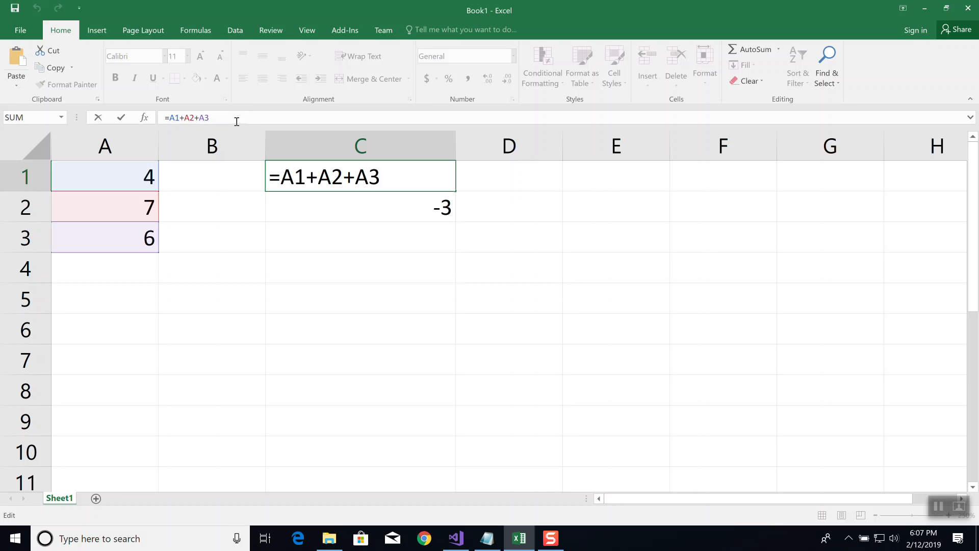
click(370, 207)
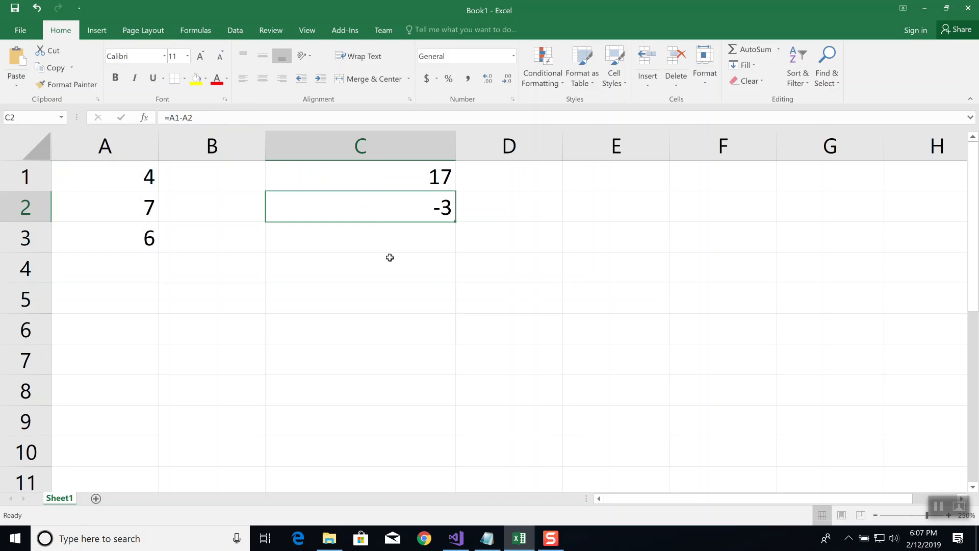
Enter the formula =A1*A2 in cell C3 to multiply the first two values
click(385, 238)
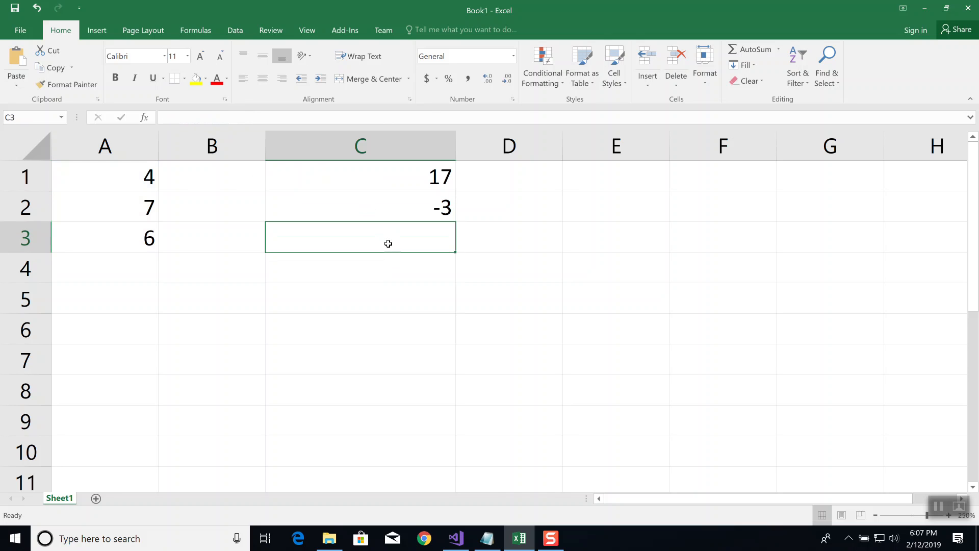
text(=)
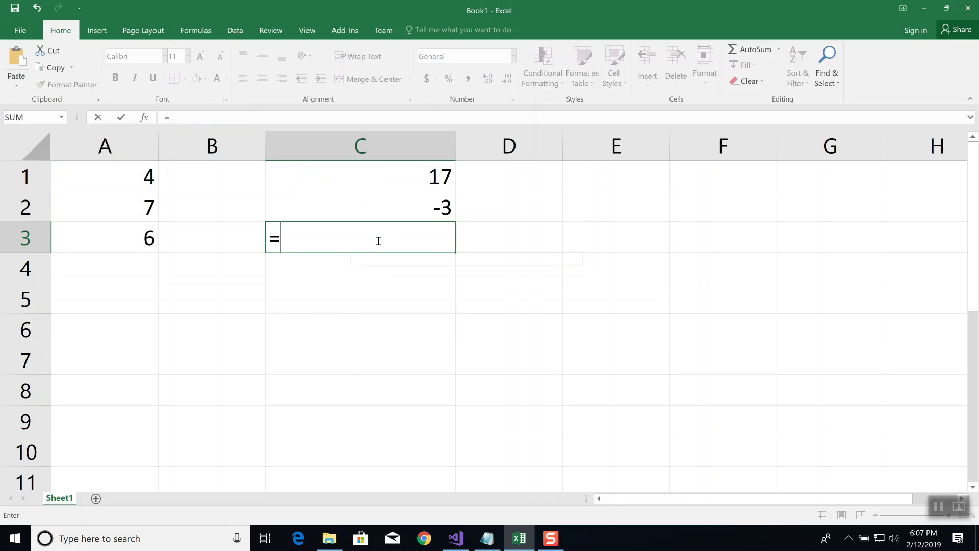
text(A)
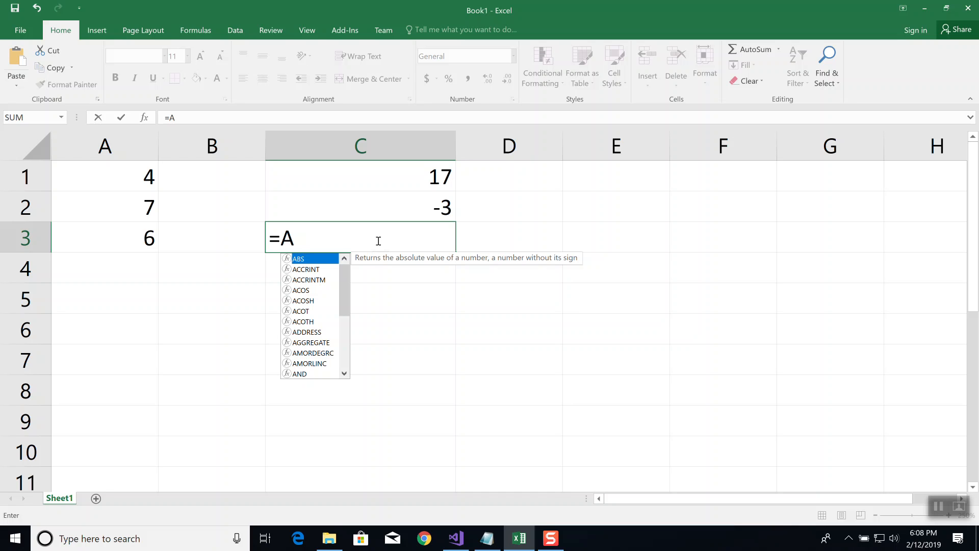
text(1*)
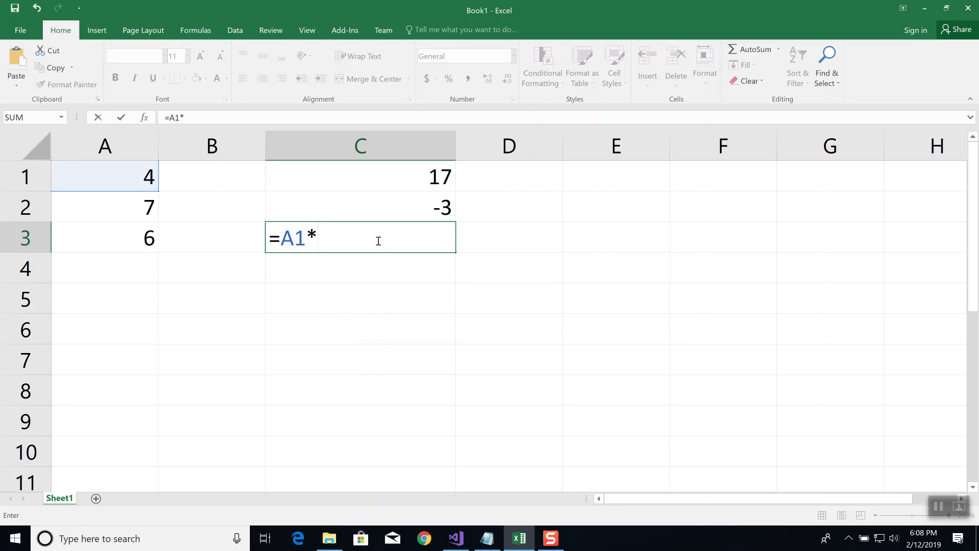
text(A2)
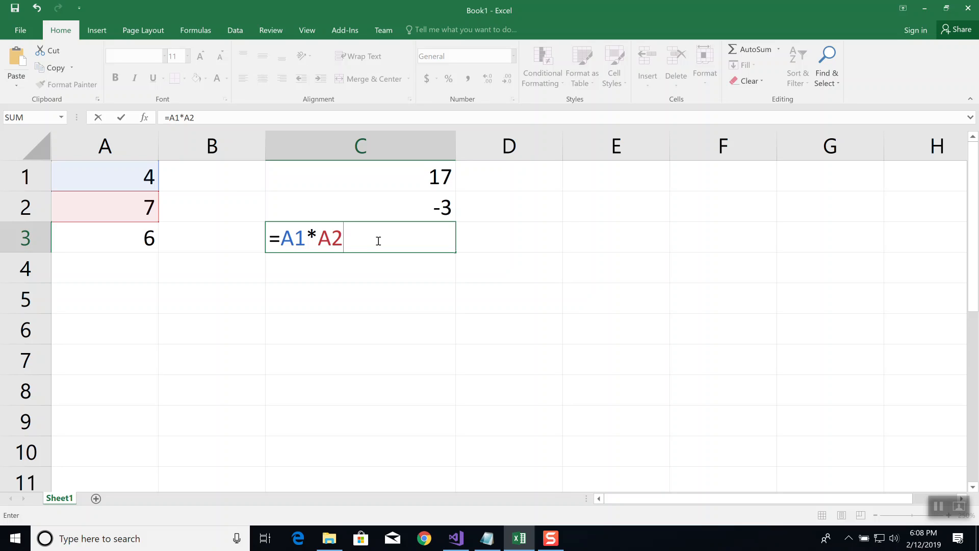
key(Return)
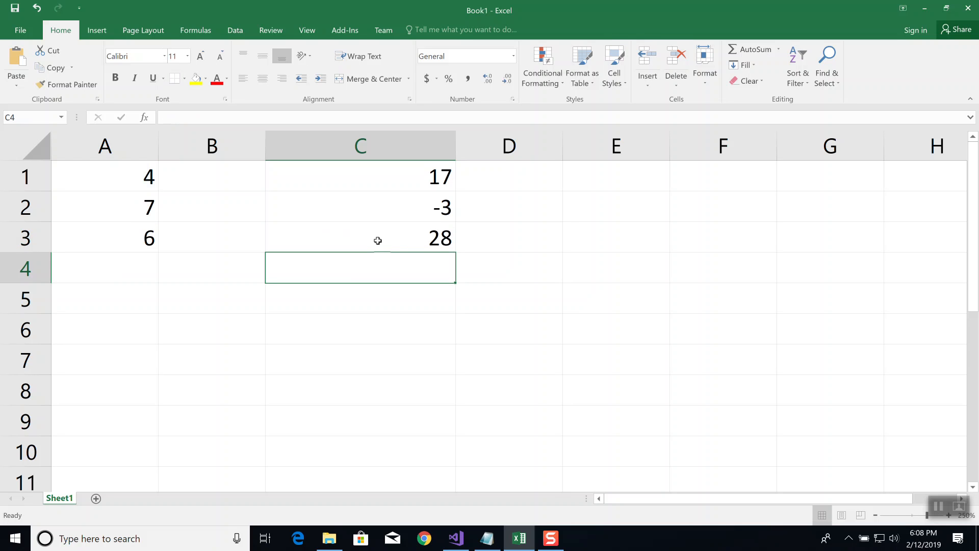
Enter the formula =A1/A2 in cell C4 to divide the first value by the second
text(=A)
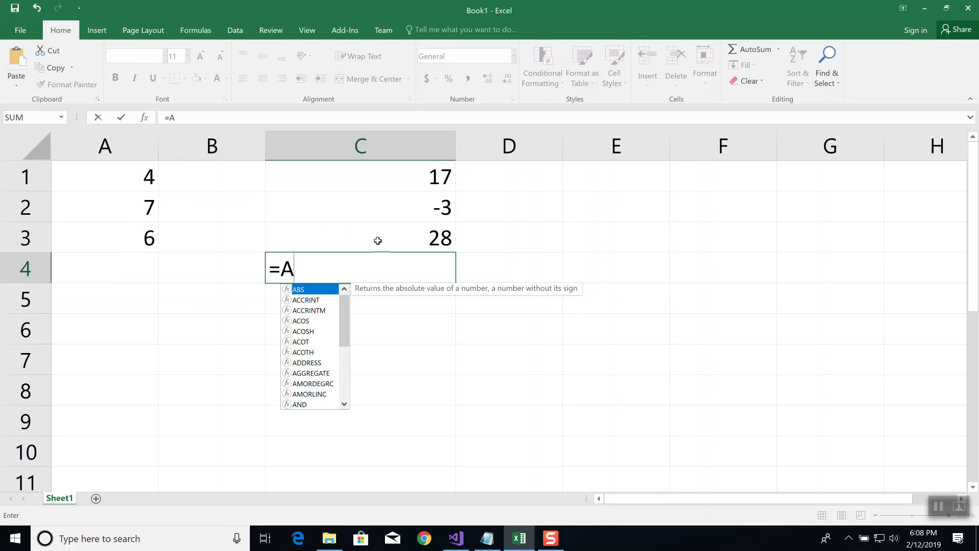
text(1/A2)
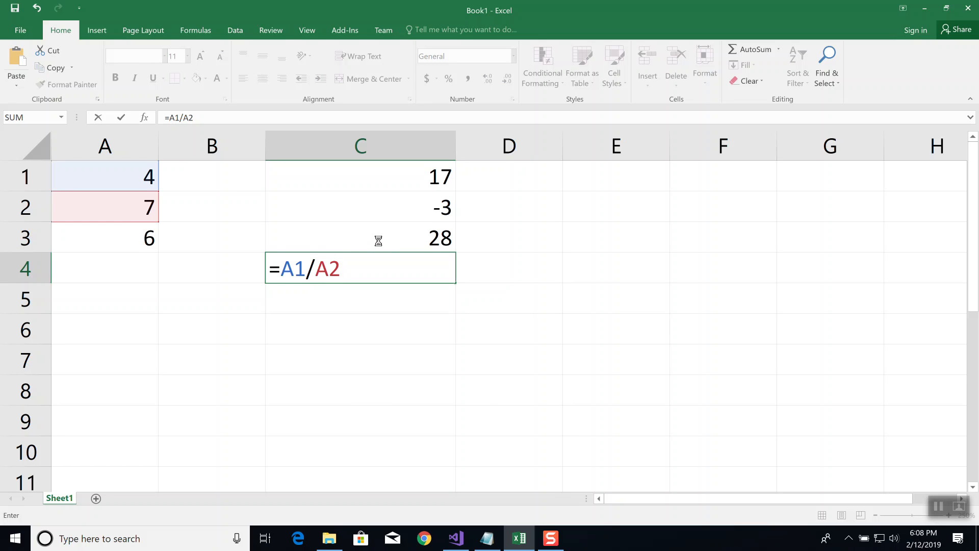
key(Return)
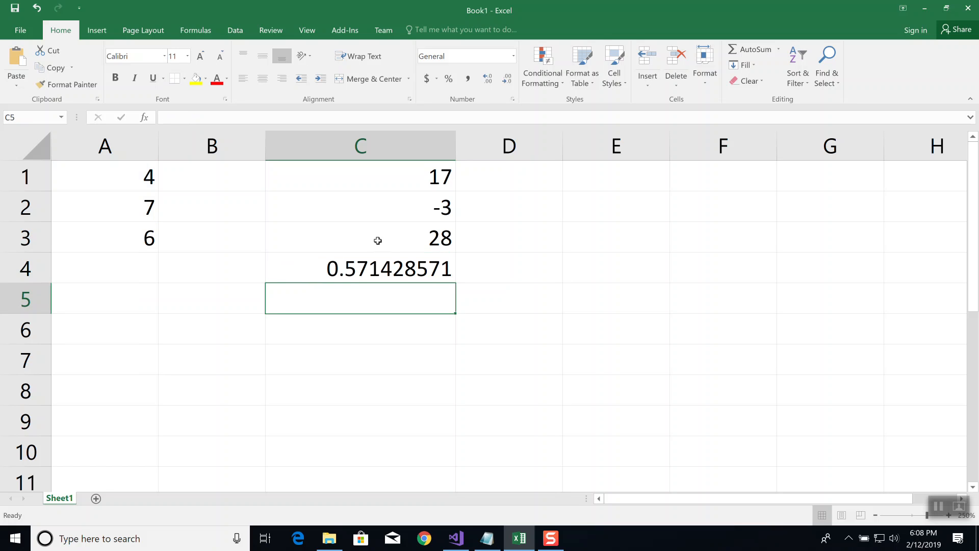
Enter the formula =A1^A2 in cell C5 to raise the first value to the power of the second
text(=)
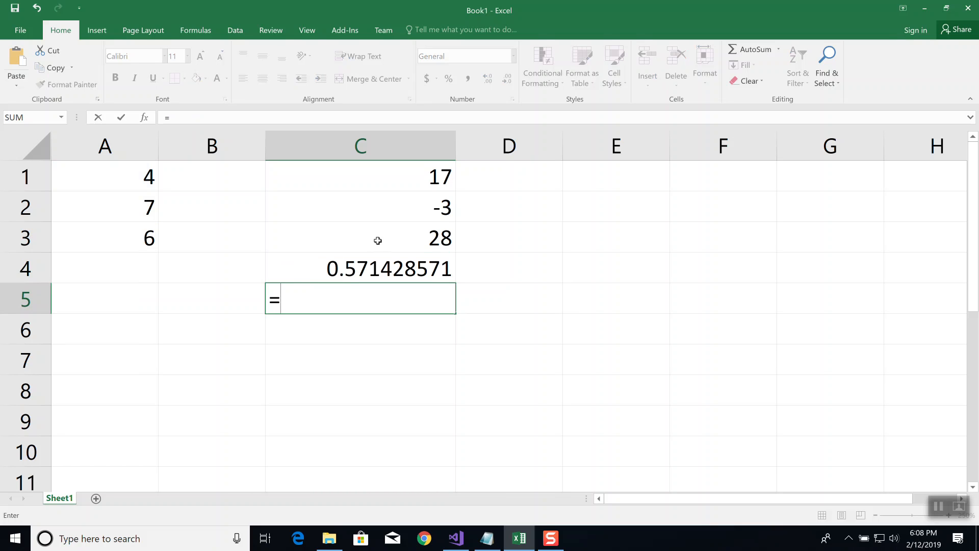
text(A1^)
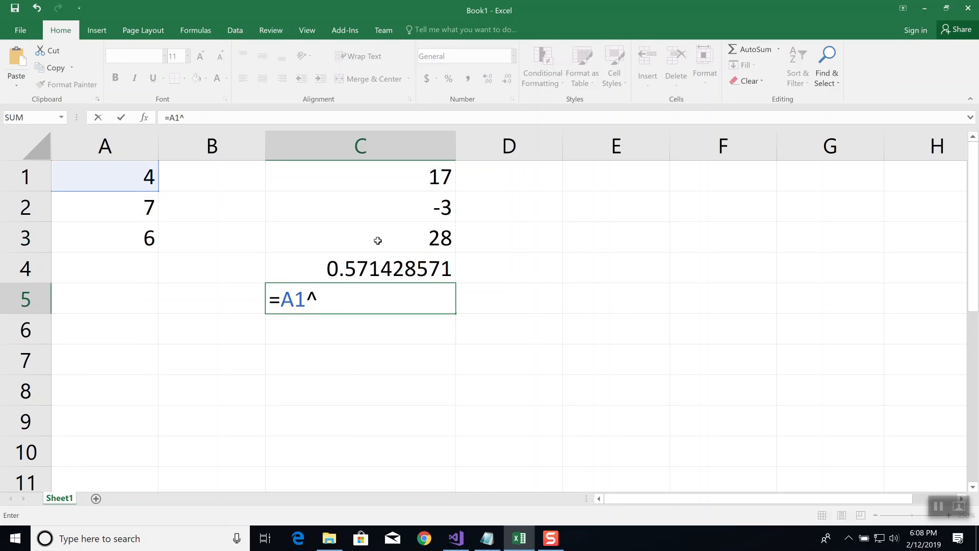
text(A2)
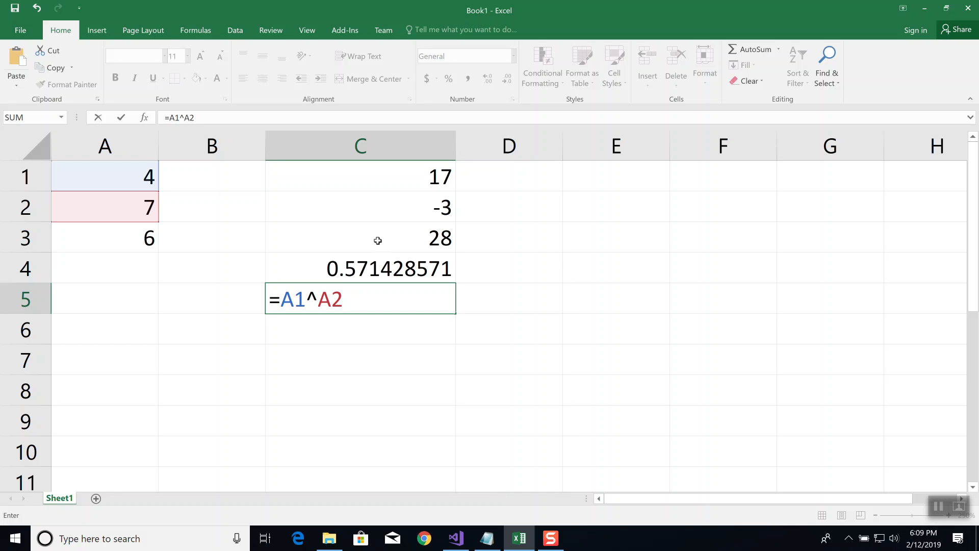
key(Return)
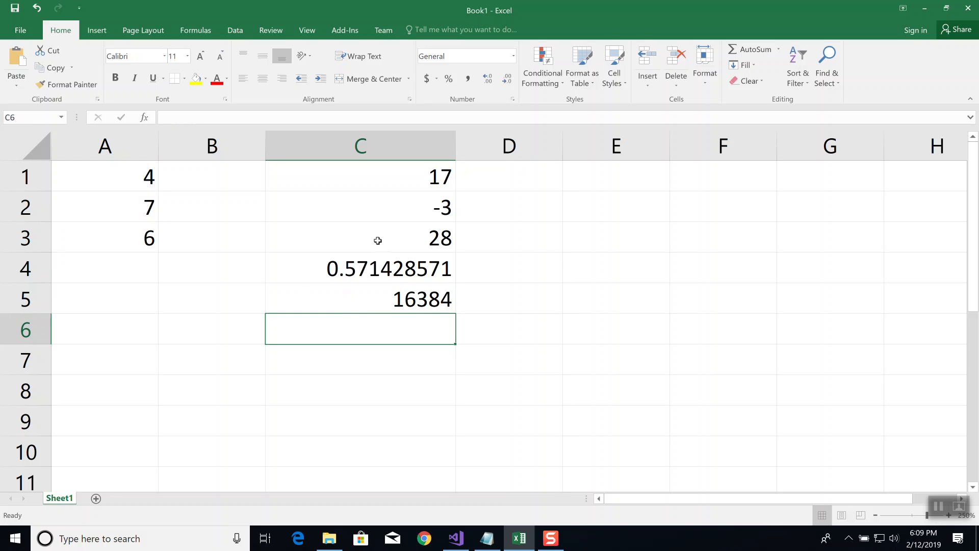
Examine the exponent formula stored in cell C5 and the cells it references, leaving the formula as it is
click(433, 299)
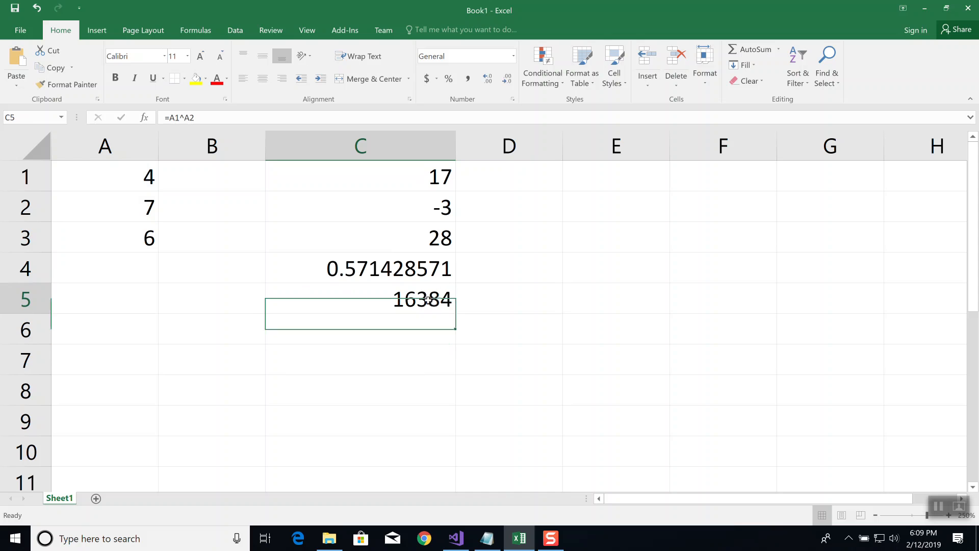
click(217, 116)
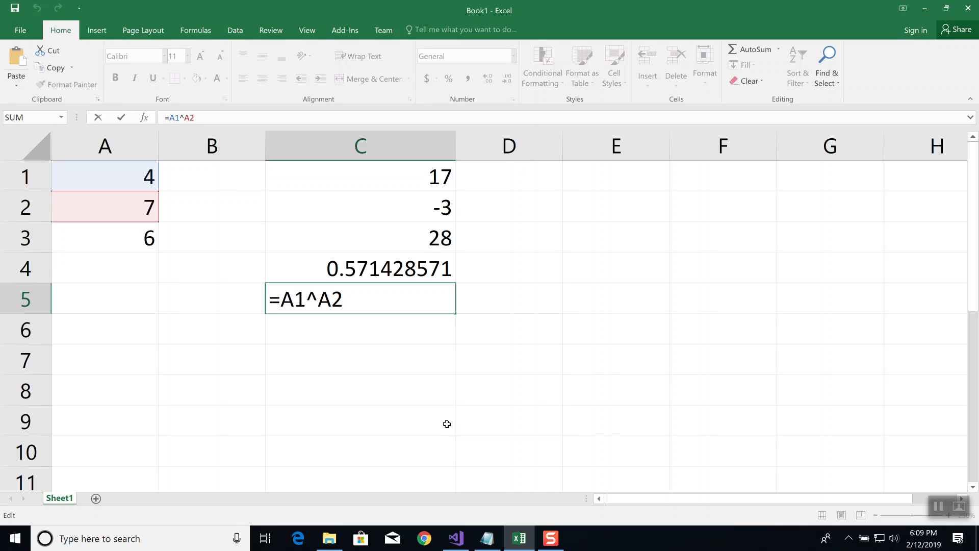
click(355, 298)
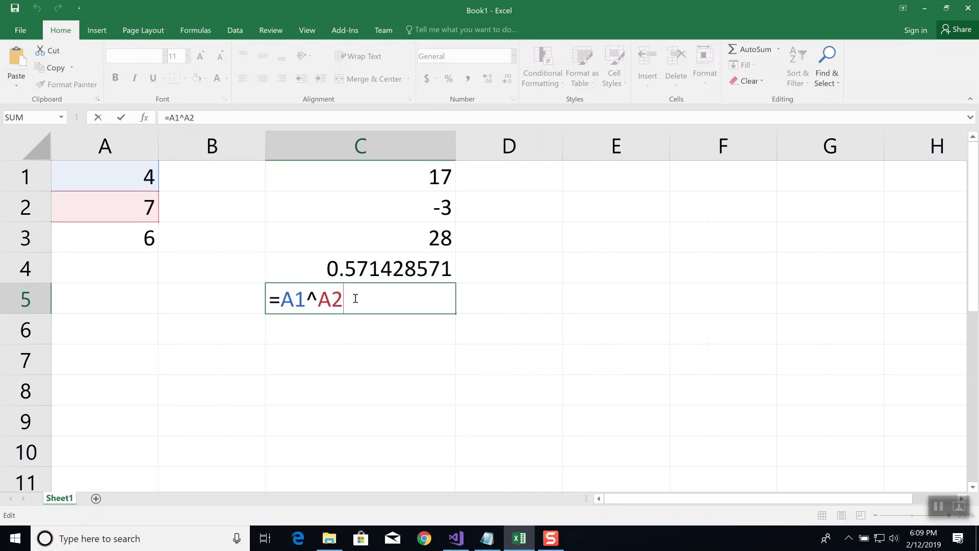
key(Return)
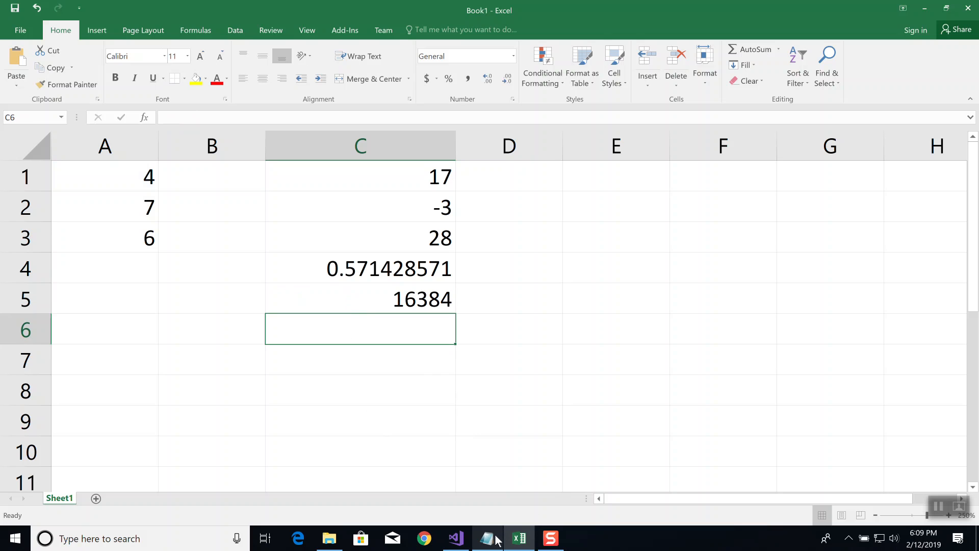
mouse_move(497, 540)
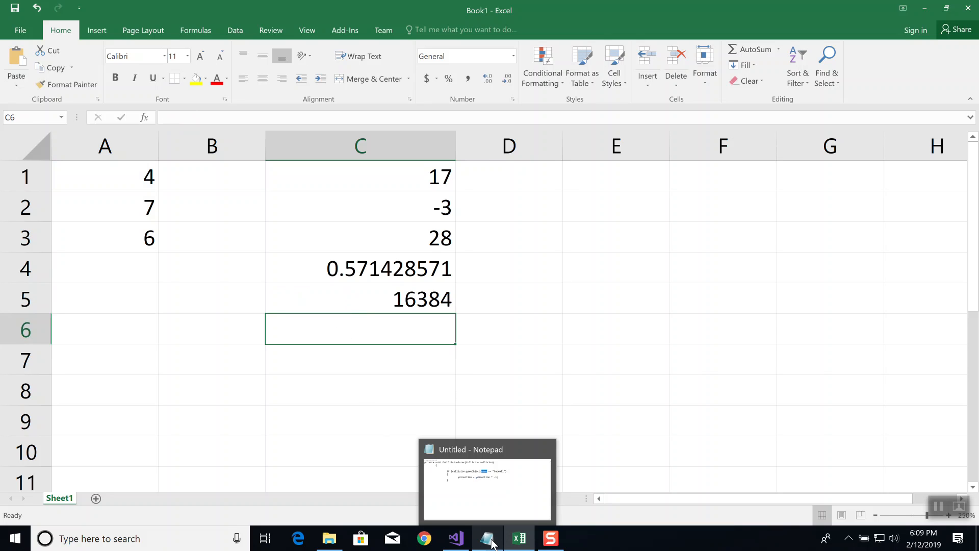
click(417, 305)
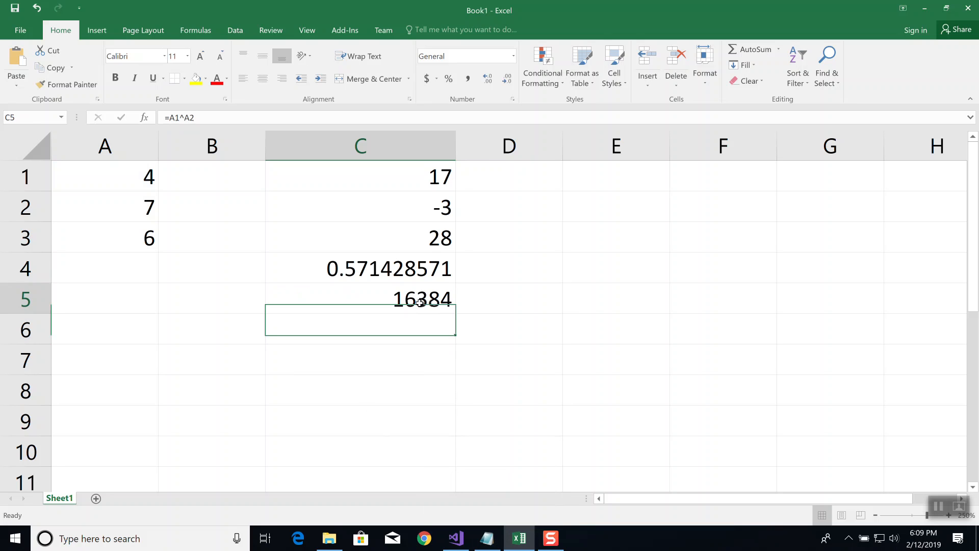
click(266, 118)
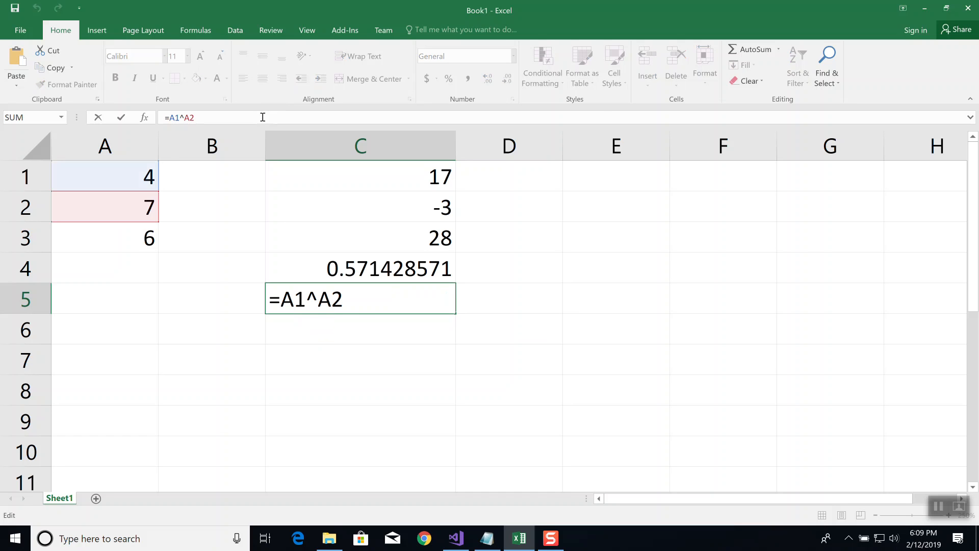
click(385, 300)
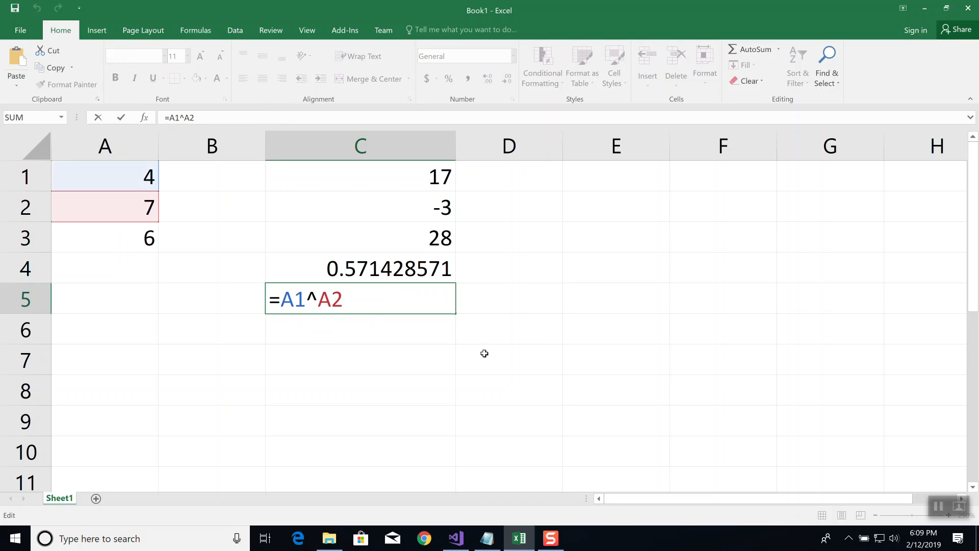
click(437, 357)
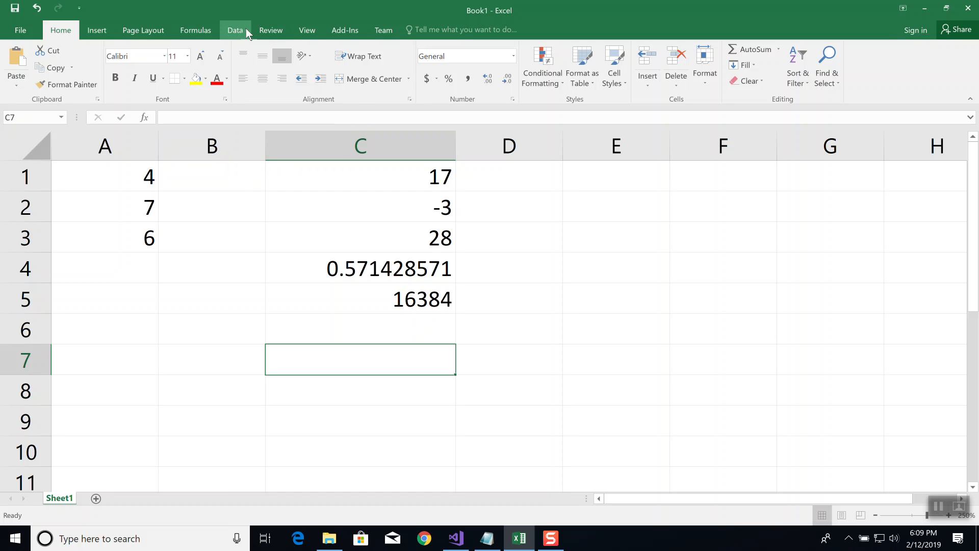
Show all formulas in the sheet to review them, and switch back to displaying the calculated results
click(200, 34)
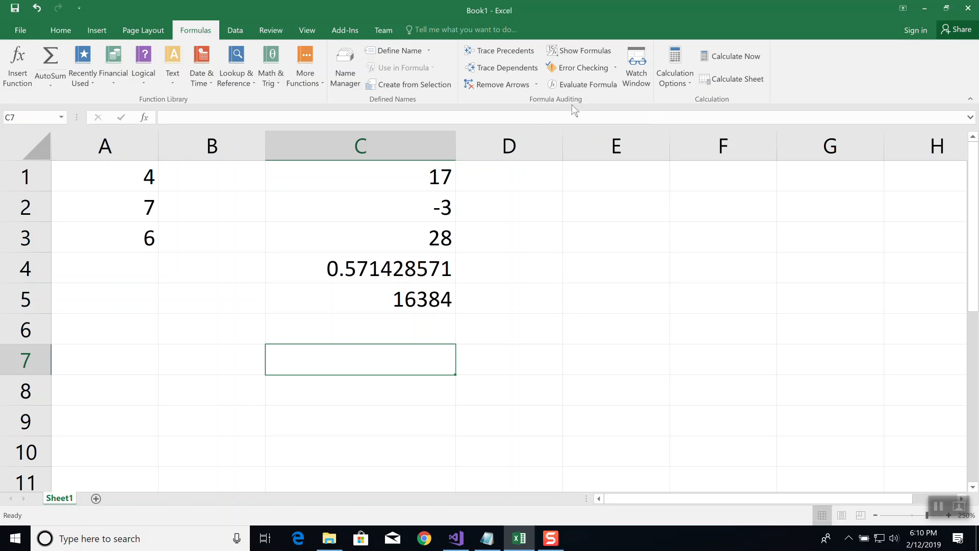
click(578, 50)
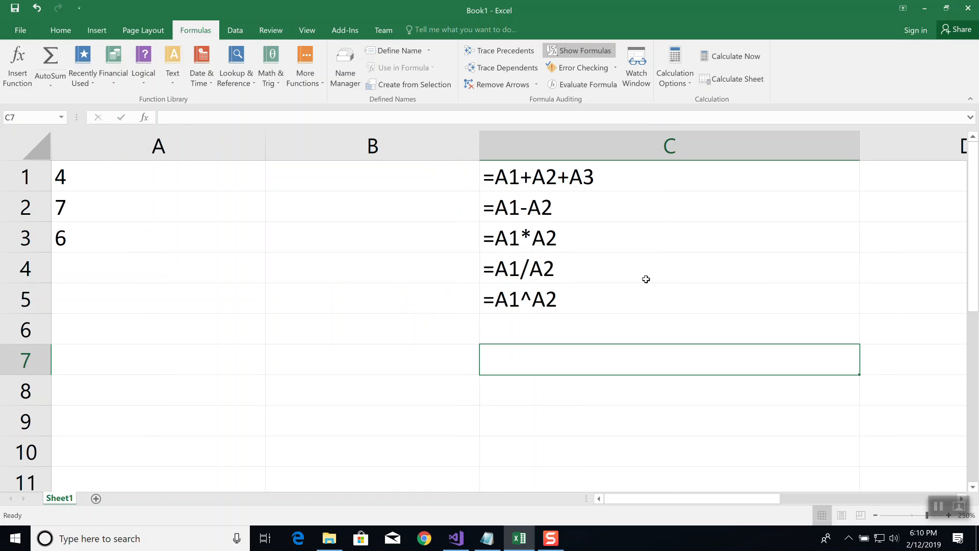
click(589, 50)
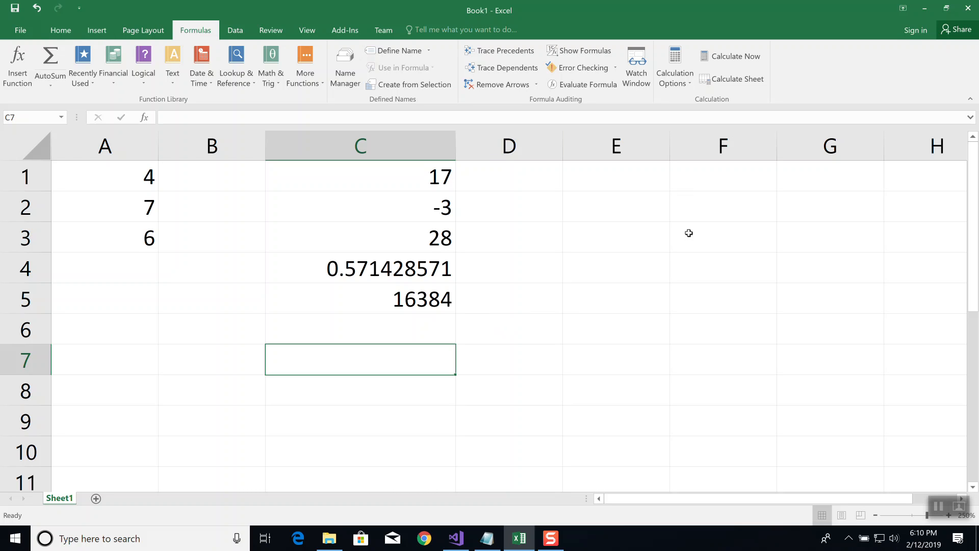
click(388, 326)
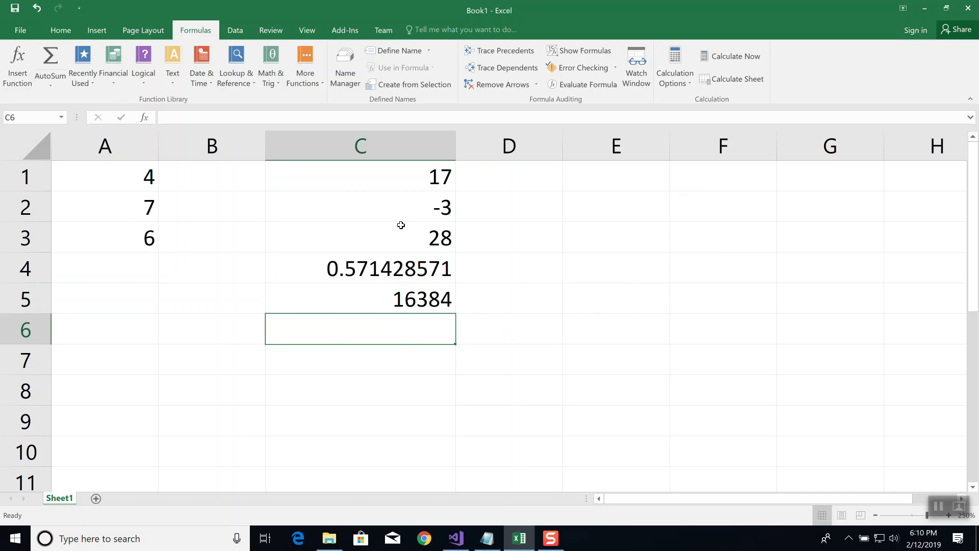
Open a new, empty Notepad window for writing notes
click(488, 540)
right_click(488, 541)
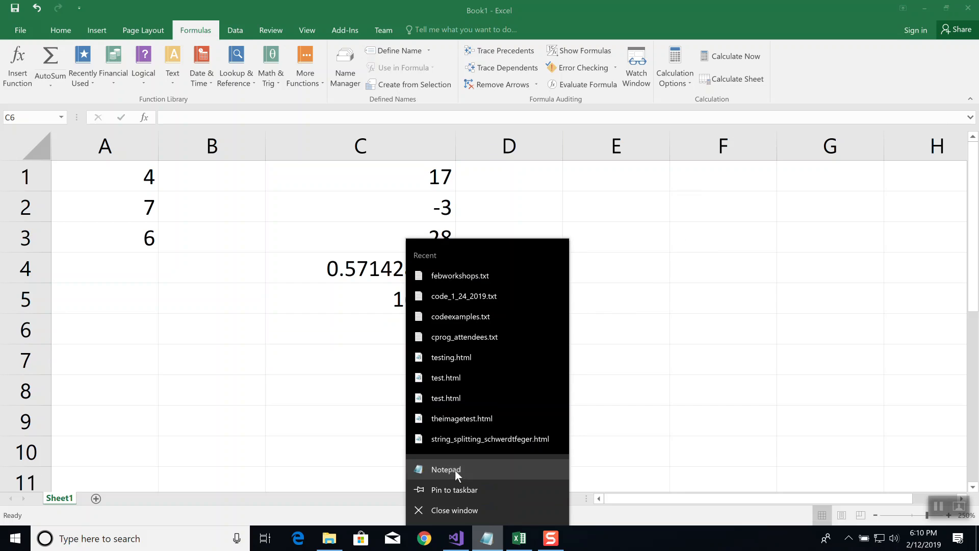
click(454, 469)
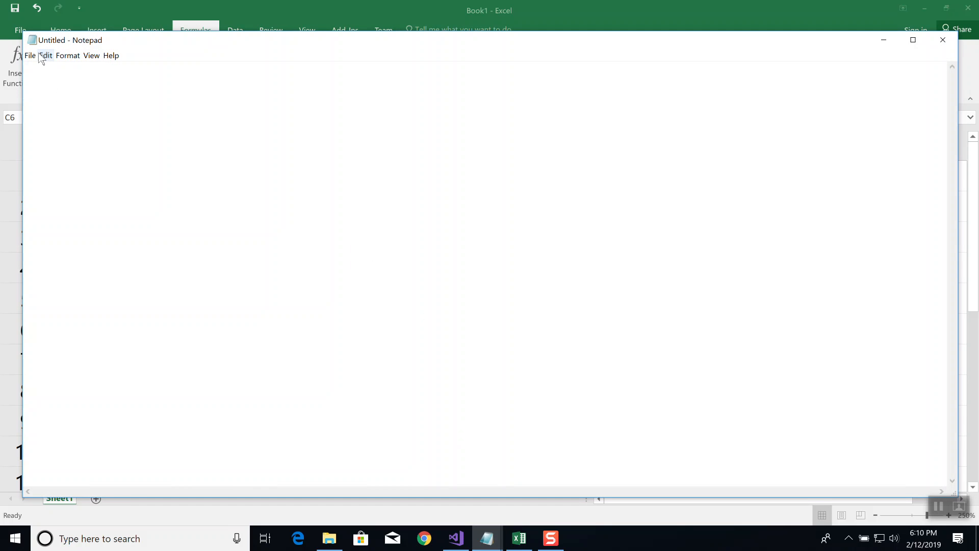
Set the Notepad font size to 36, keeping the Consolas Regular font
click(78, 56)
click(80, 80)
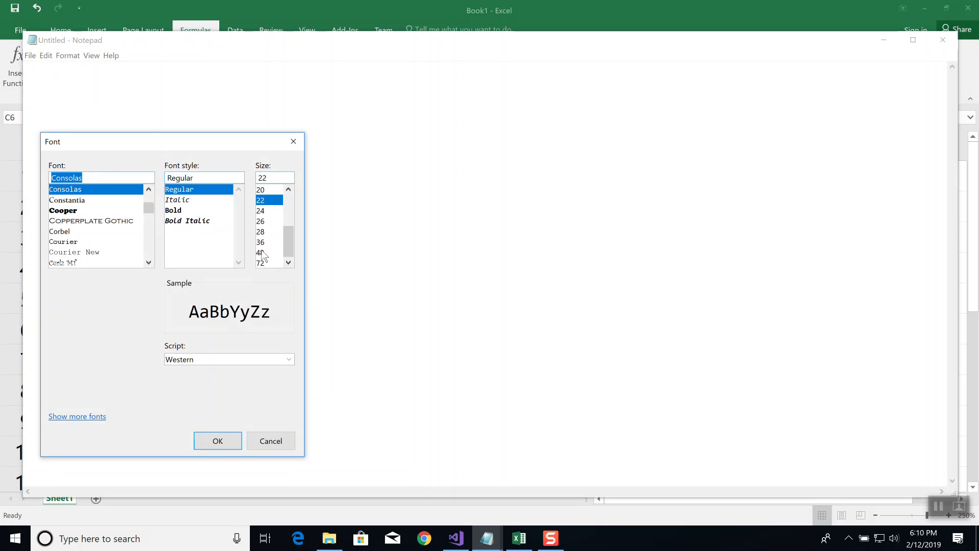
click(264, 253)
click(266, 243)
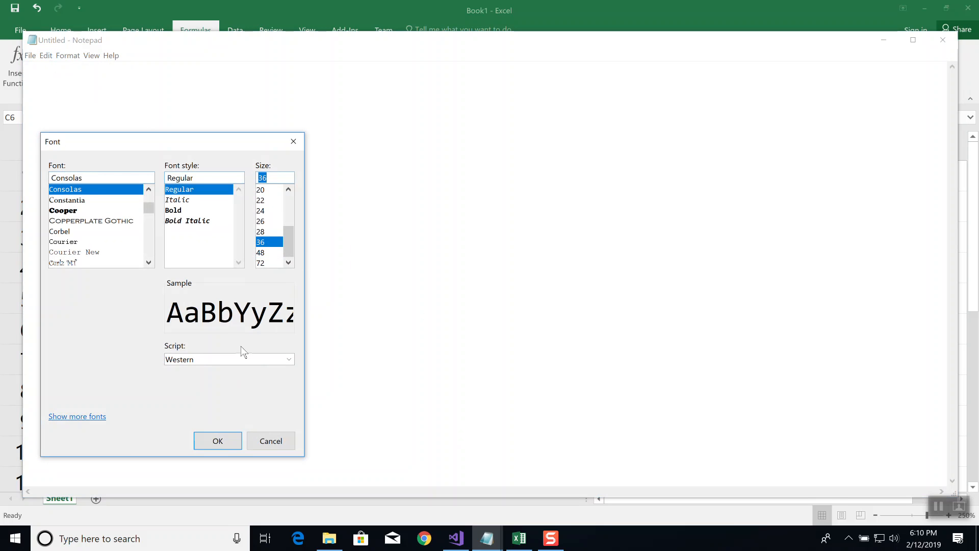
click(217, 441)
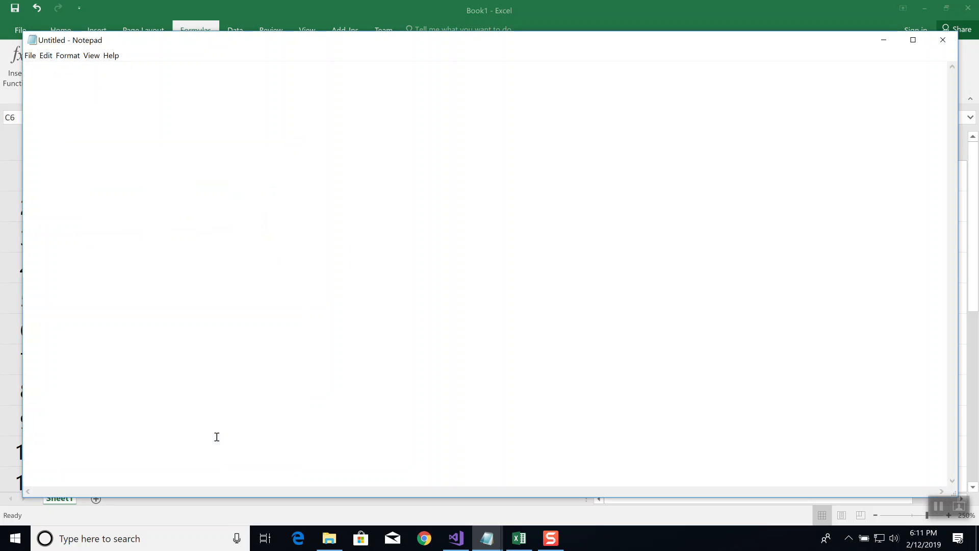
Write the heading "In General:" and beneath it the line "- if you have more than a single number in your"
text(In Ge)
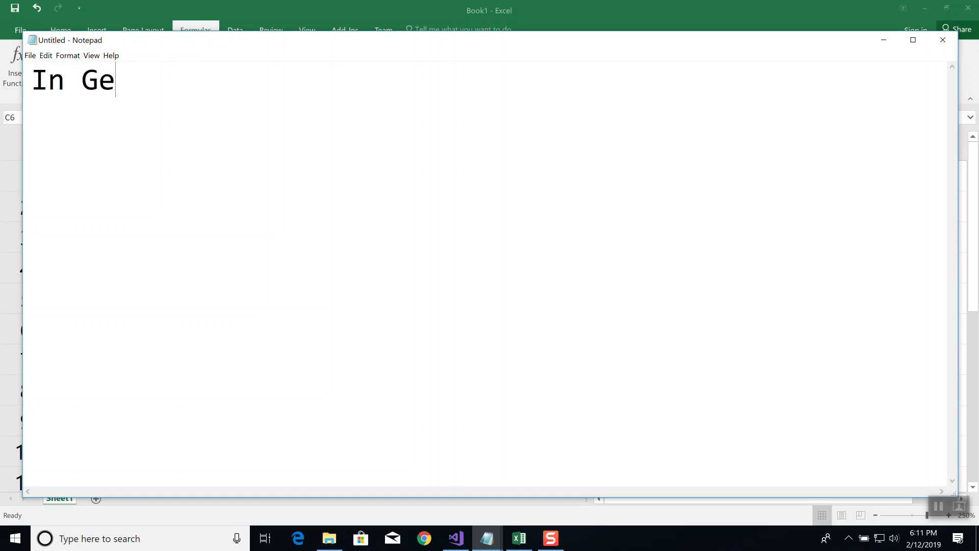
text(neral:)
key(Return)
text(if you h)
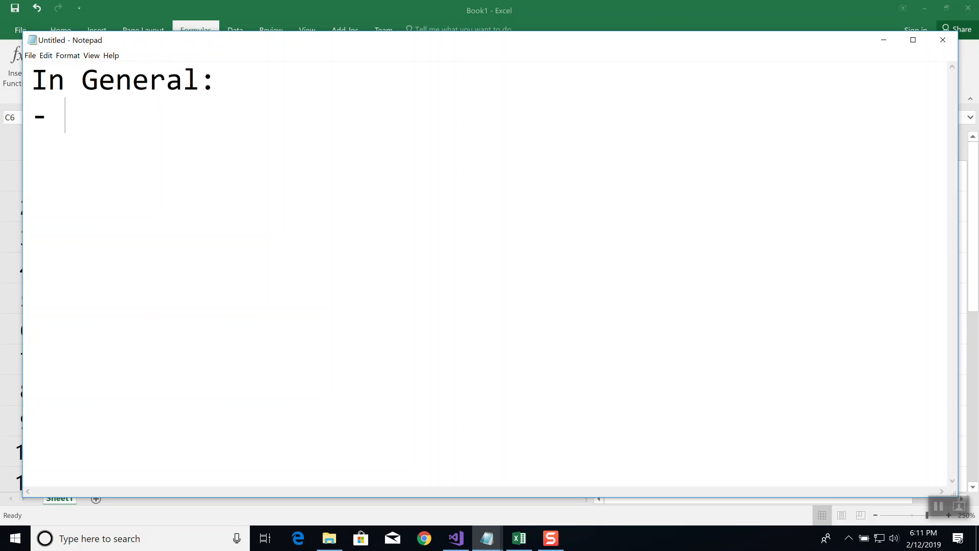
text(ave )
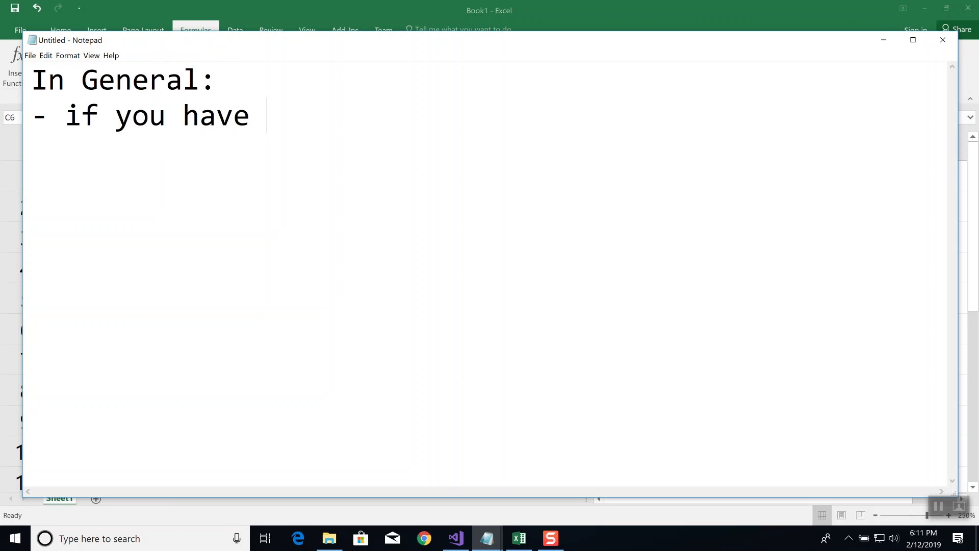
text(more than a single)
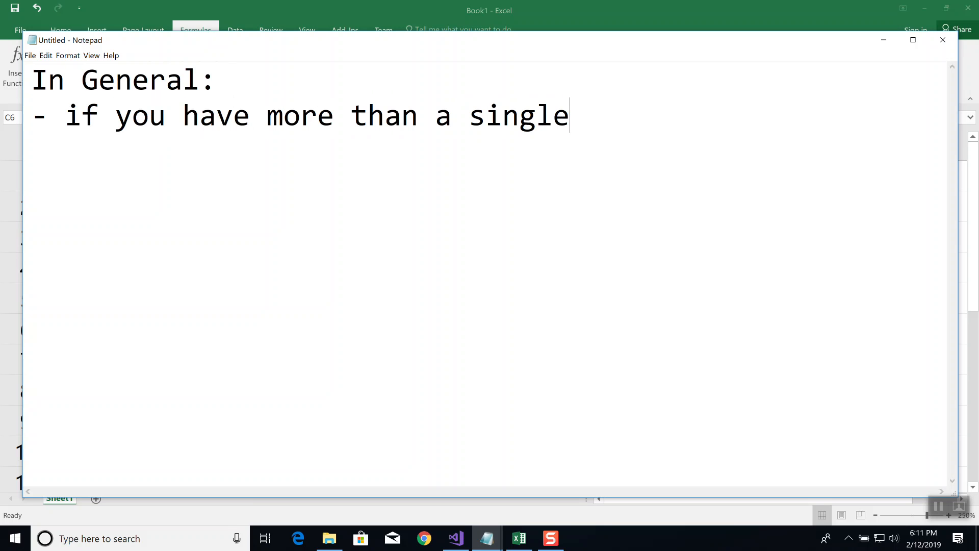
text( number in your)
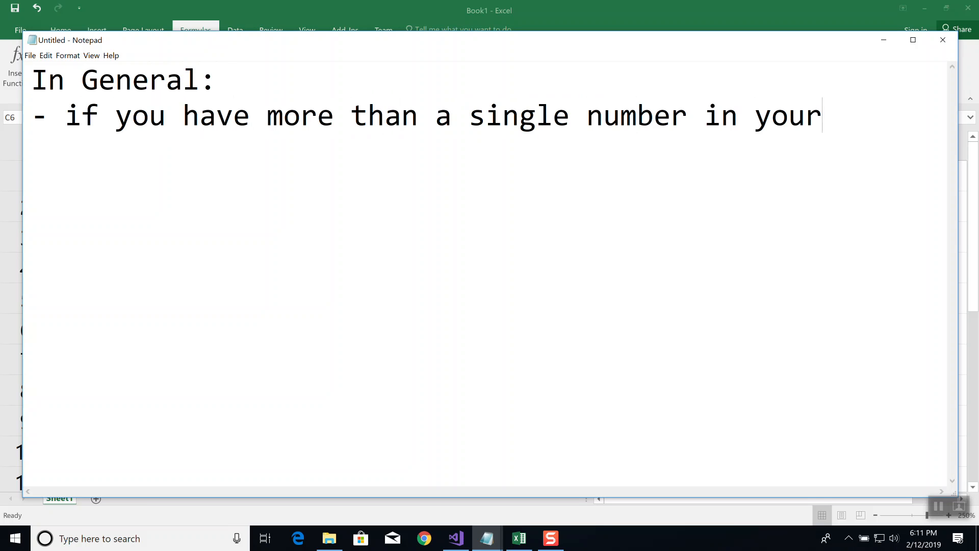
Continue the note on a new line with "exponent, in the top or bottom of a fraction"
key(Return)
text(exponent, in )
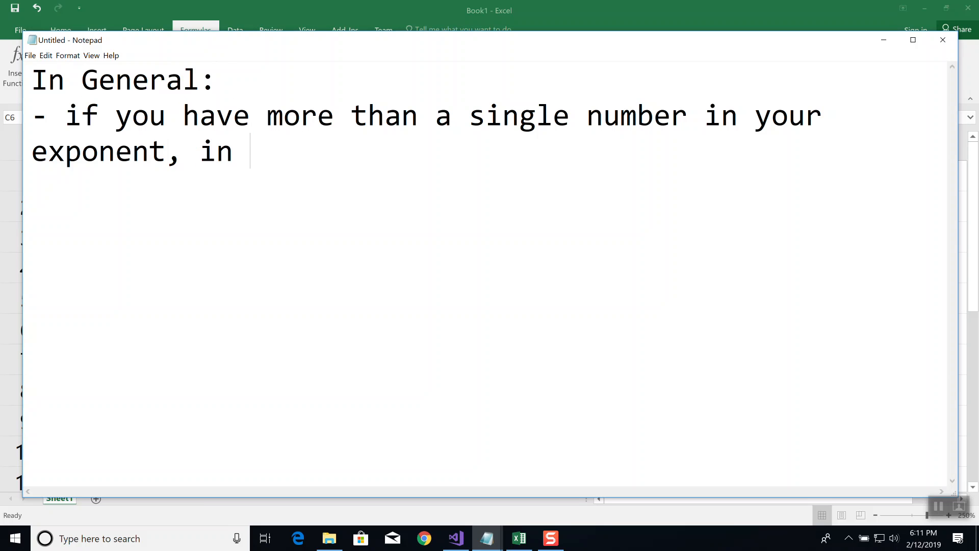
text(the top )
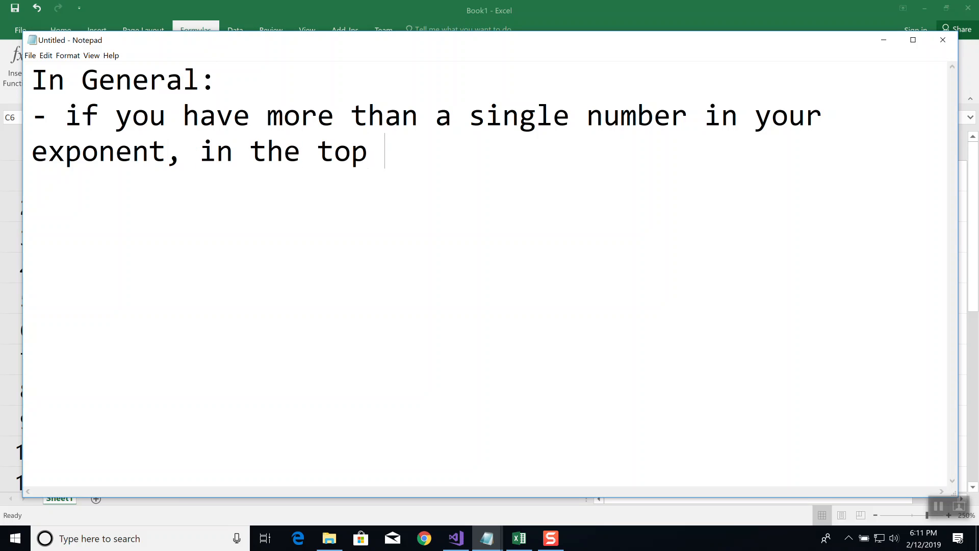
text(or bo)
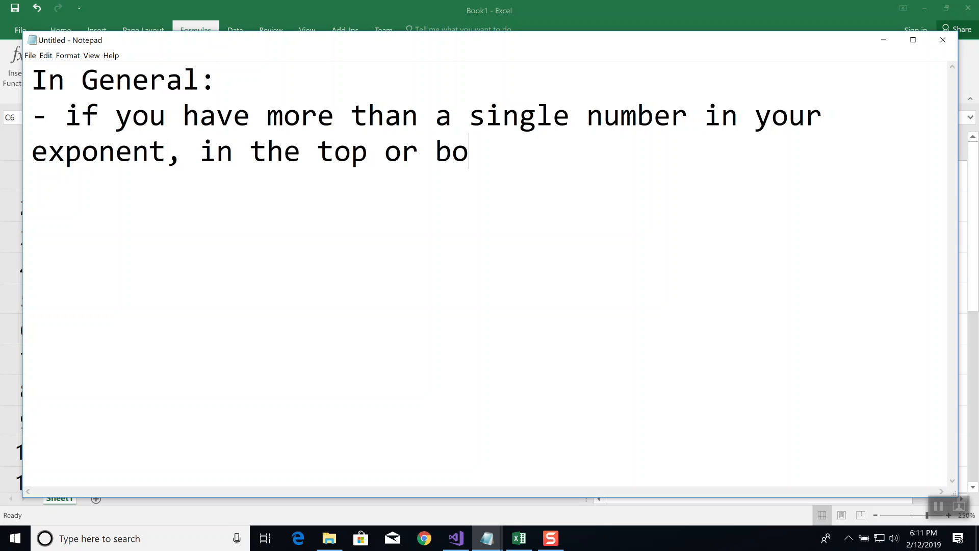
text(ttom of a fraction)
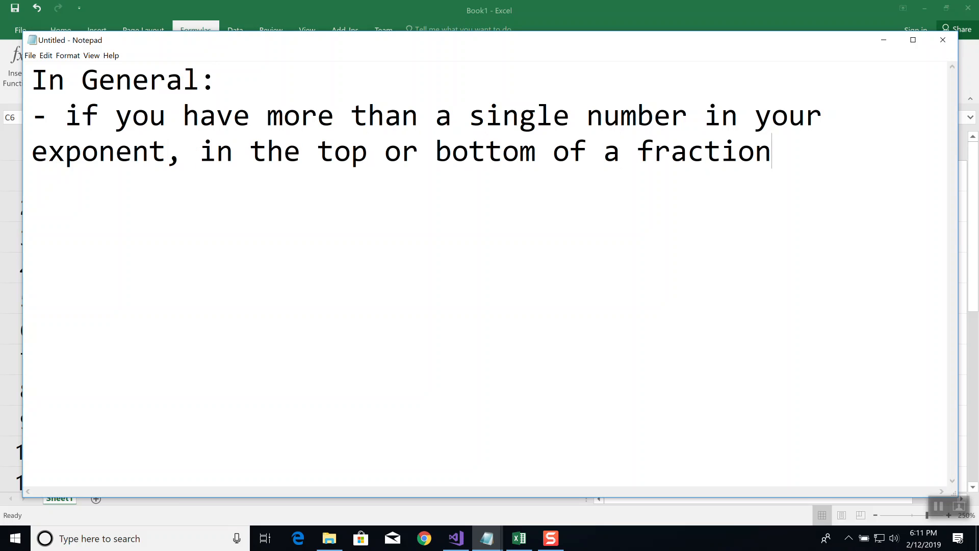
Complete the rule on a new line with the text "then parenthesis around it"
key(Return)
text(then par)
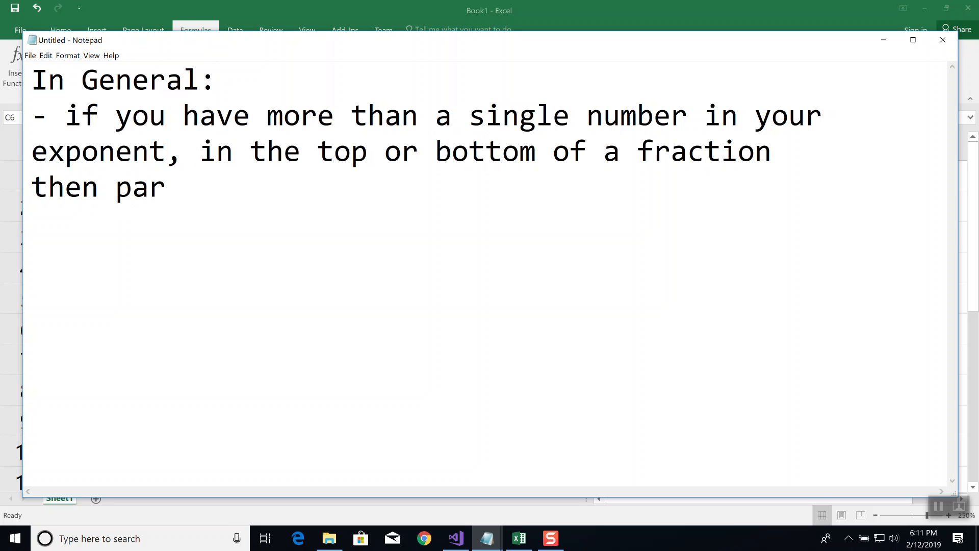
text(enteh)
key(BackSpace)
key(BackSpace)
text(hesis around it)
key(Return)
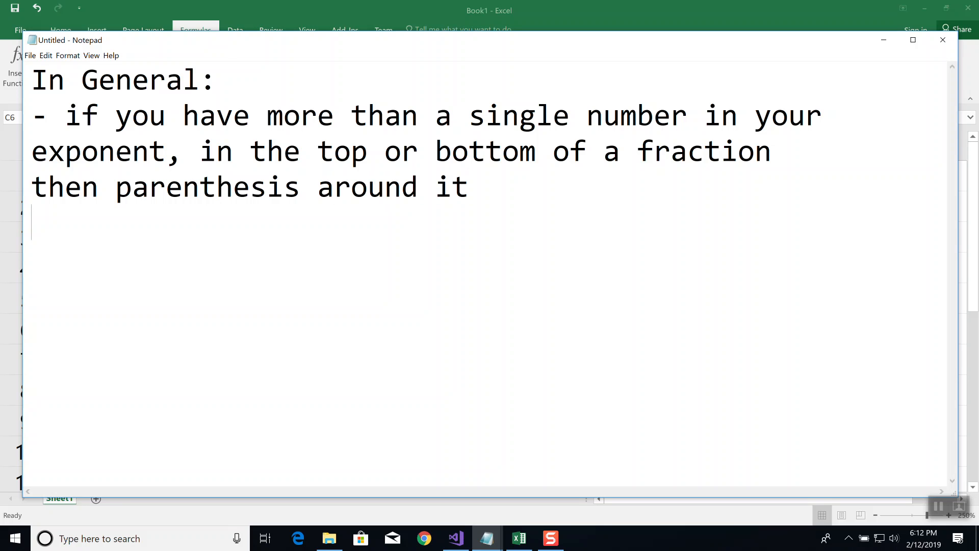
Add the example "- A = Pe^(rt)" below a blank line and highlight the exponent rt inside its parentheses
key(Return)
text(- A = Pe^(rt))
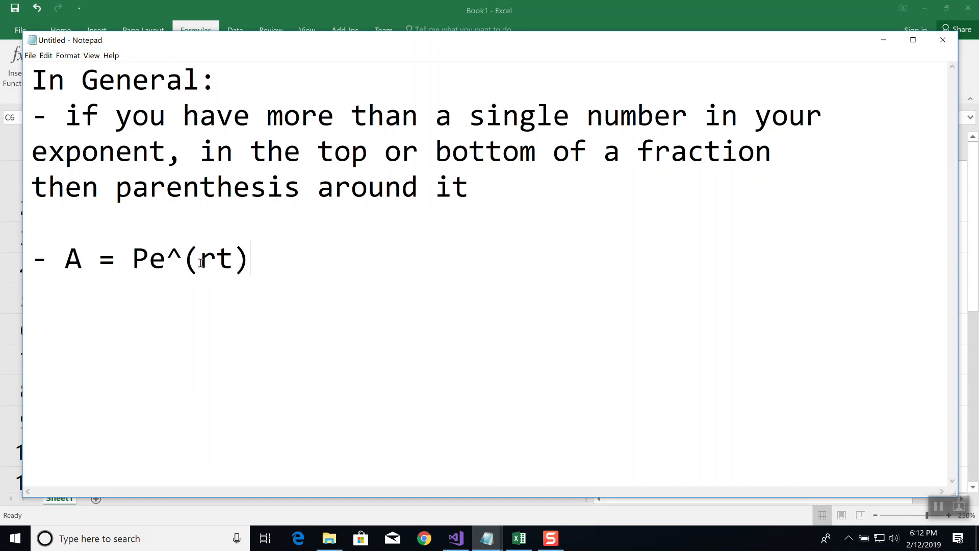
drag(199, 261, 233, 261)
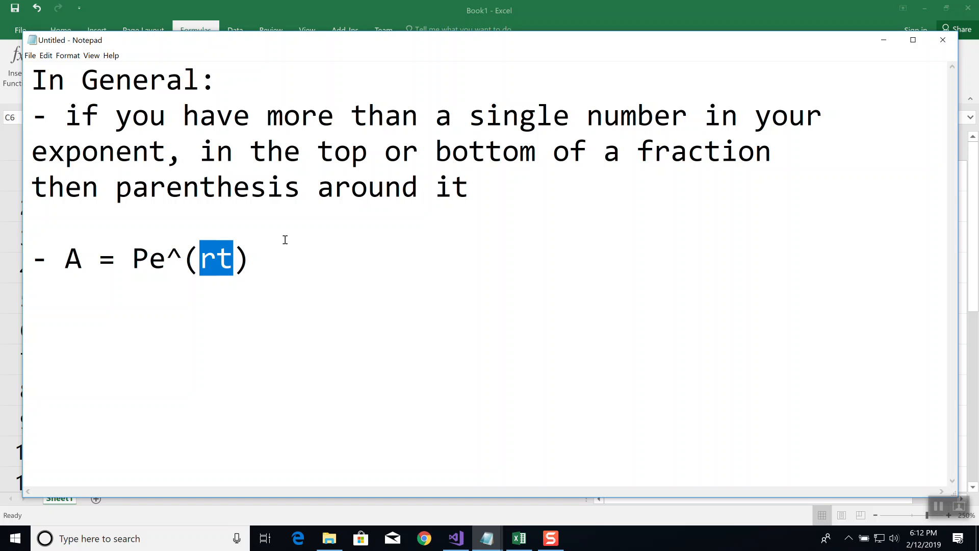
Switch to the Excel workbook and clear the contents of cells A1:C6
click(288, 260)
key(Return)
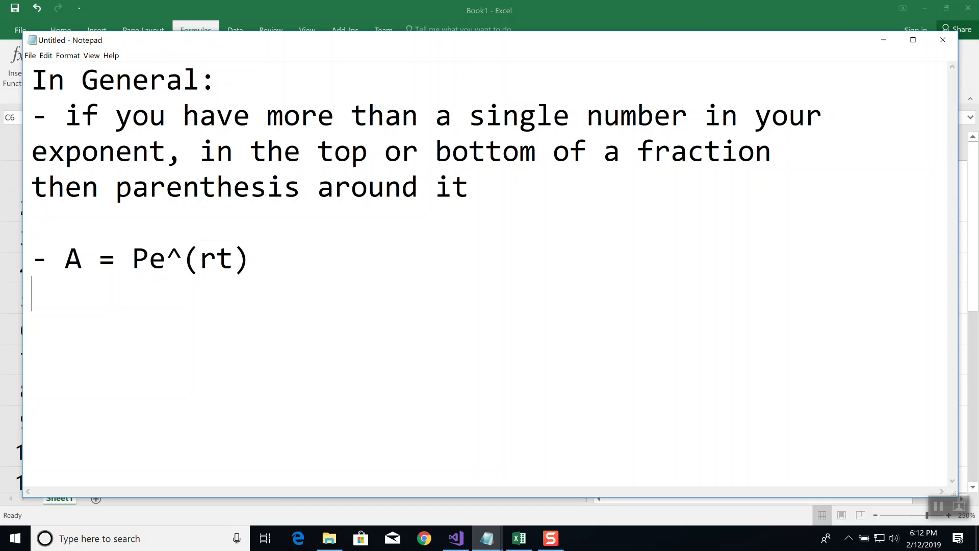
click(523, 541)
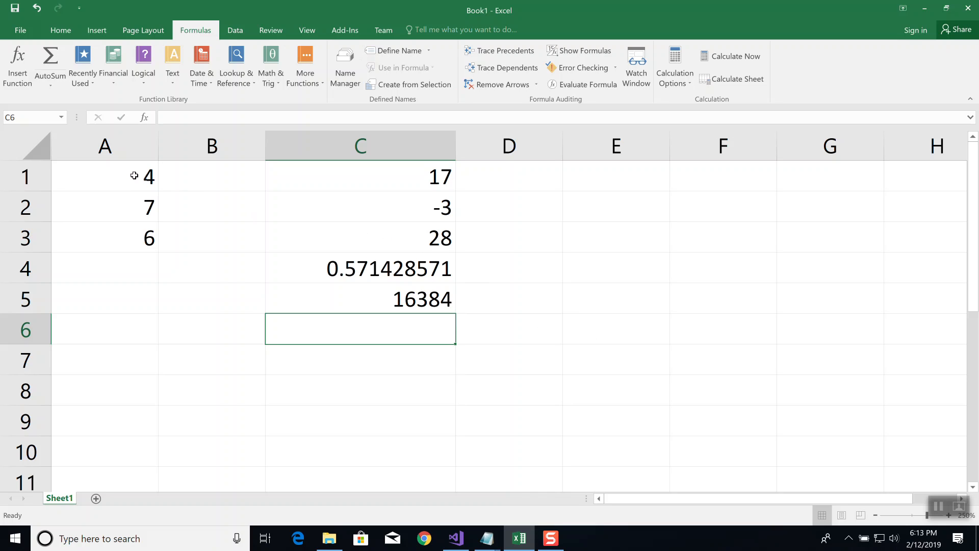
drag(134, 176, 397, 315)
key(Delete)
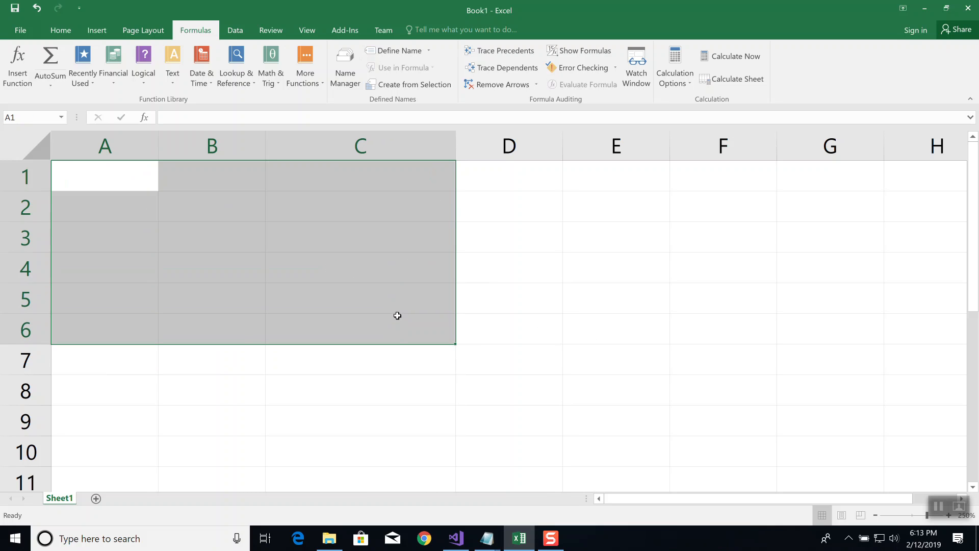
click(121, 178)
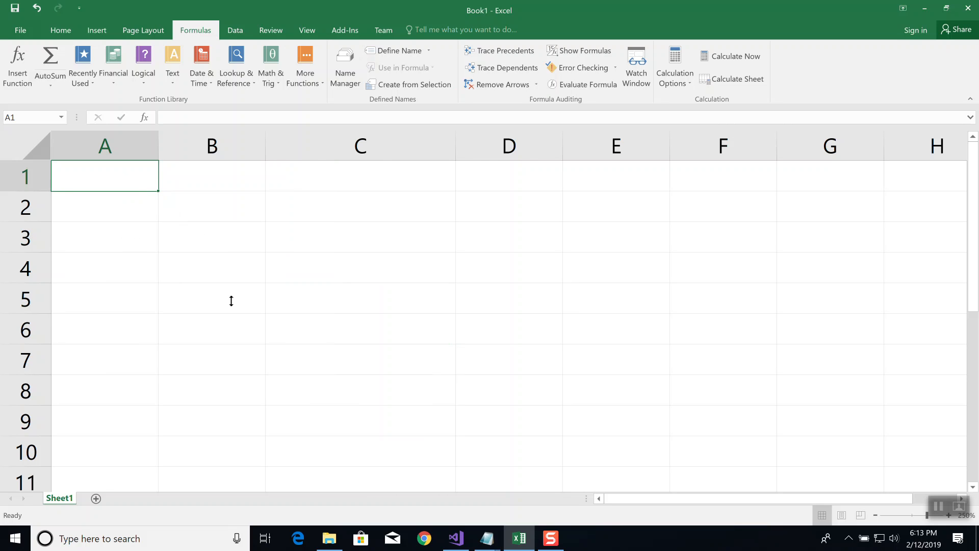
Switch to the Notepad notes and add the line "A = ending amt P = beginning amt" below the formula
key(alt+Tab)
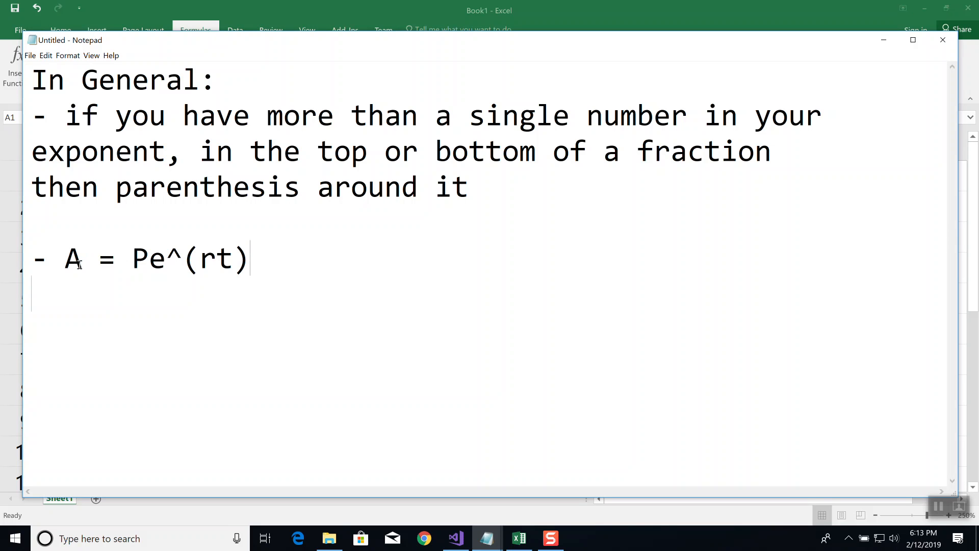
key(Return)
text(A = ending am)
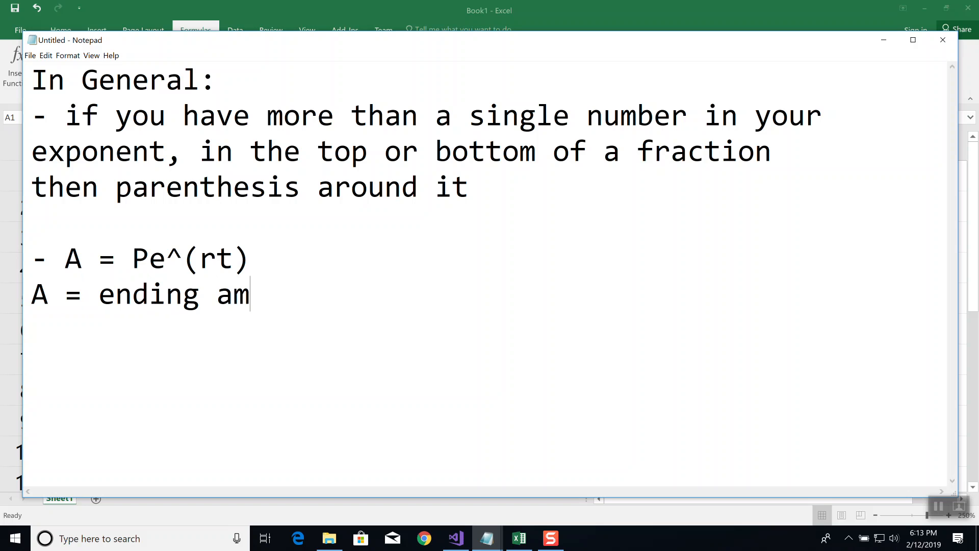
text(t P =)
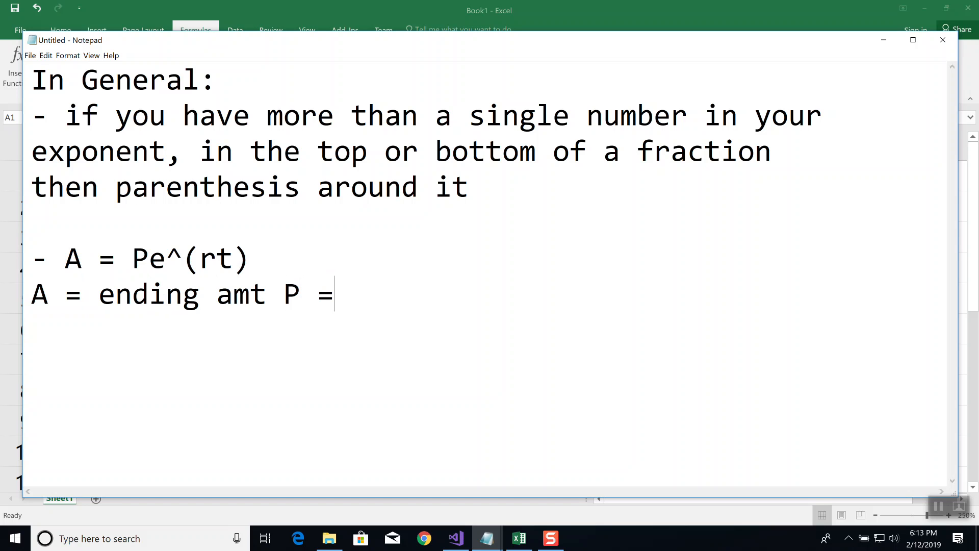
text( beginnin)
key(BackSpace)
text(ing amt)
Add the line "r = rate (decimal) t = time (years)" beneath the amount definitions
key(Return)
text(r = rate (decimal) t = time (years))
key(Return)
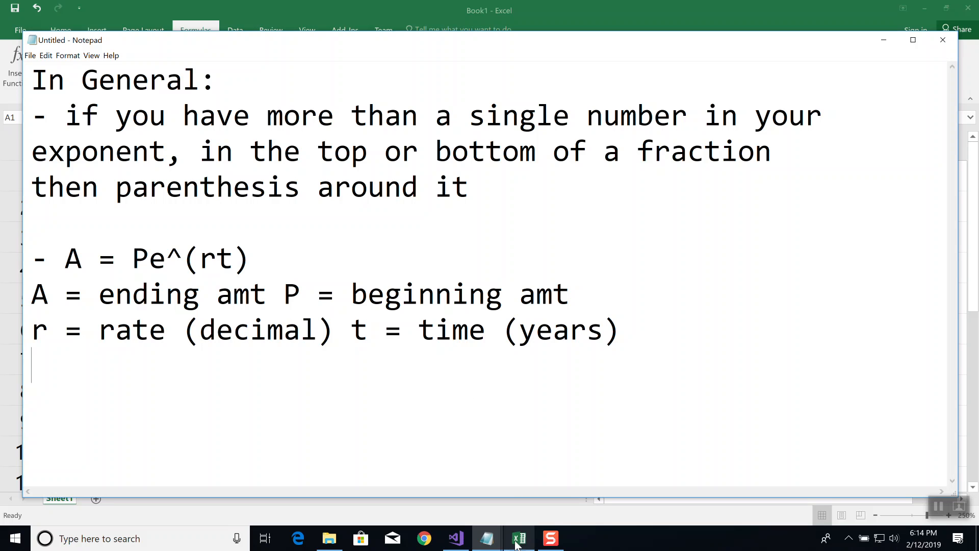
Switch to the Excel workbook and enter the label Rate in A1 with 0.03 in B1
mouse_move(519, 540)
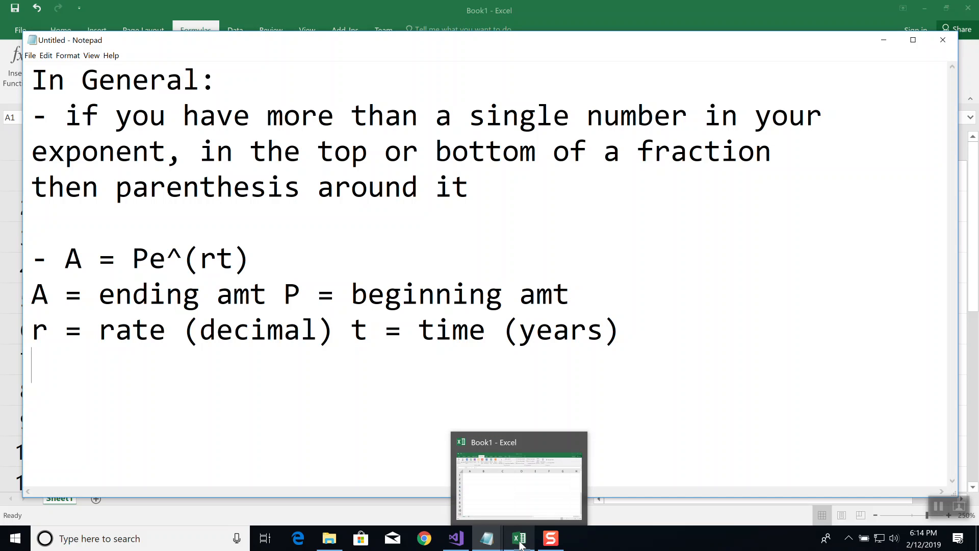
click(519, 543)
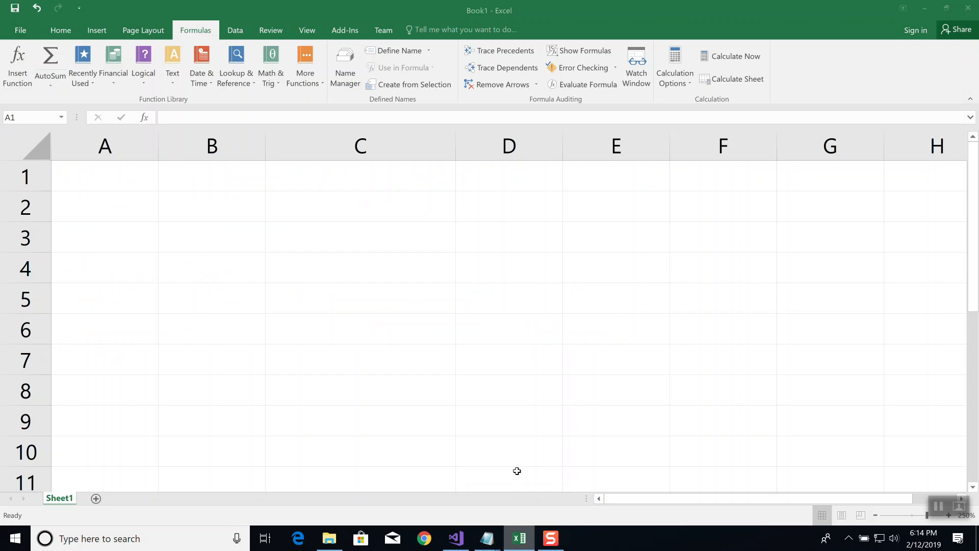
click(83, 173)
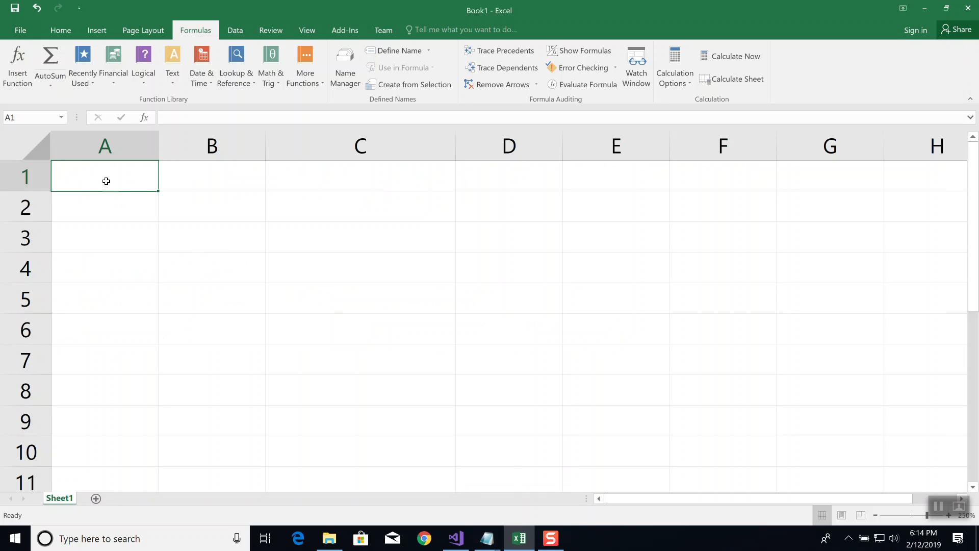
text(Rate)
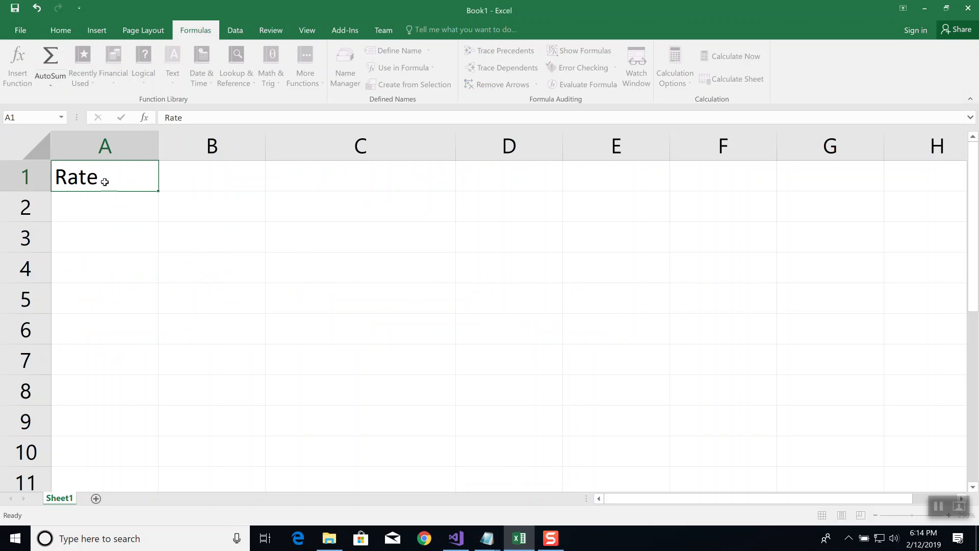
key(Tab)
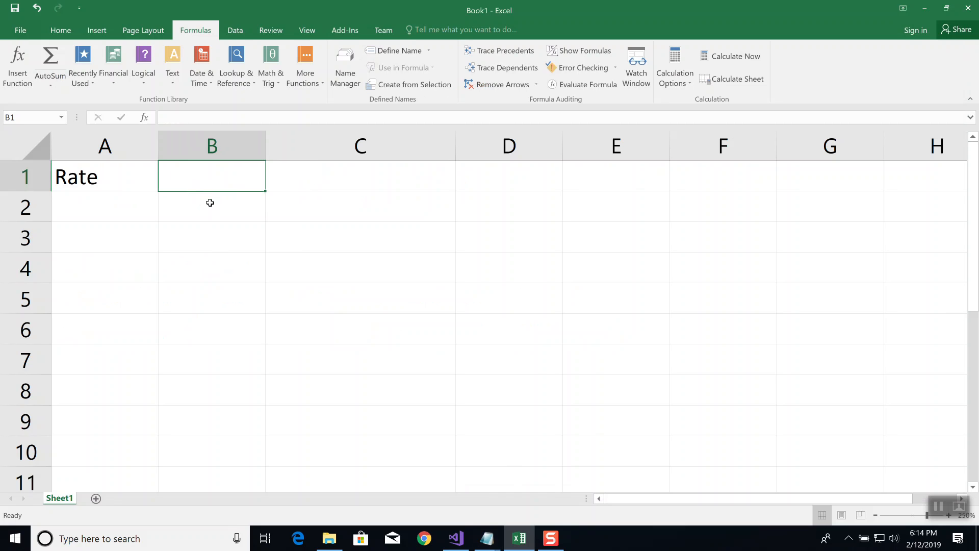
text(0.03)
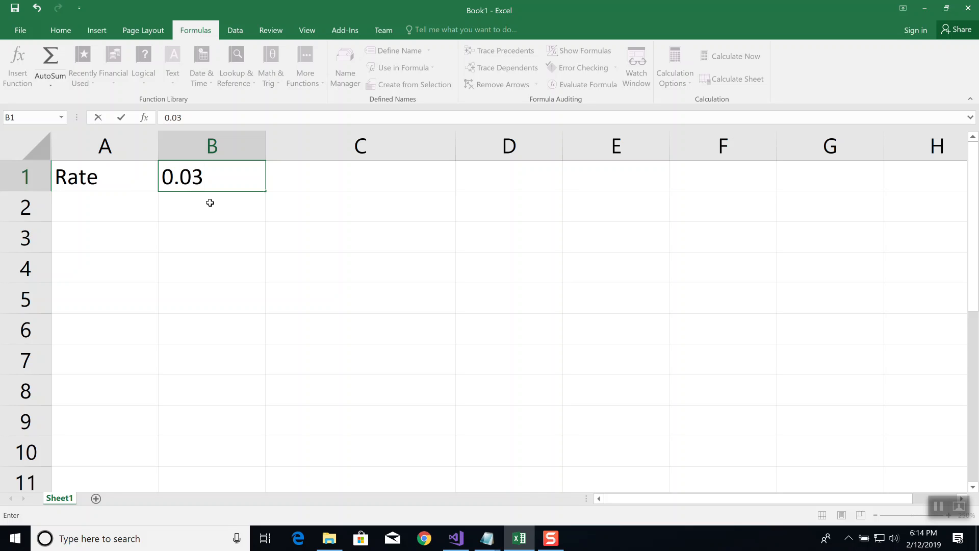
key(Return)
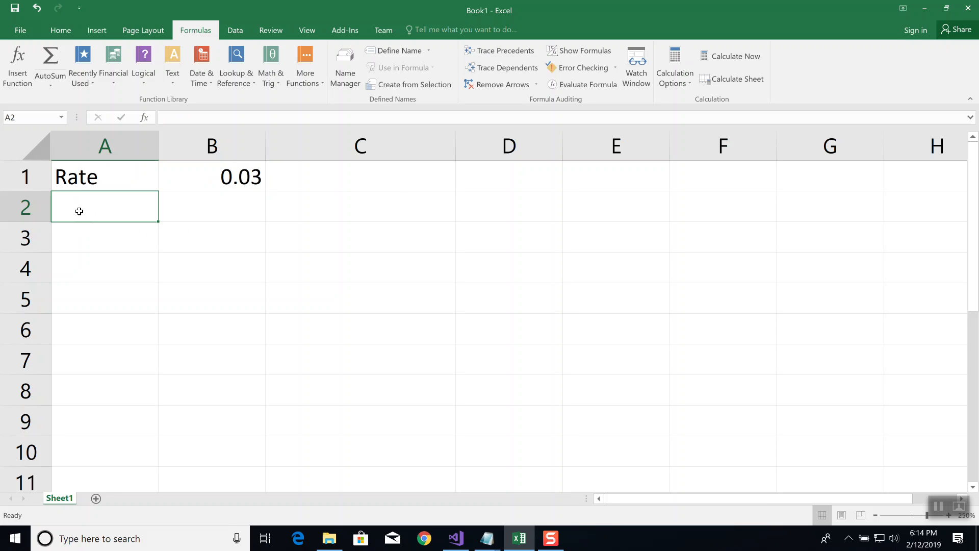
Enter the label Time in A2 with the value 5 in B2
text(Time)
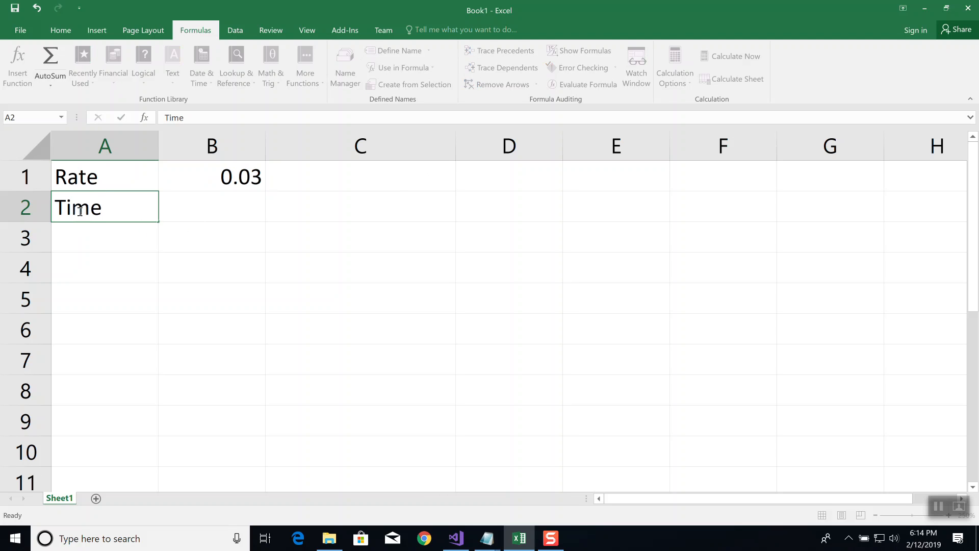
key(Tab)
text(5)
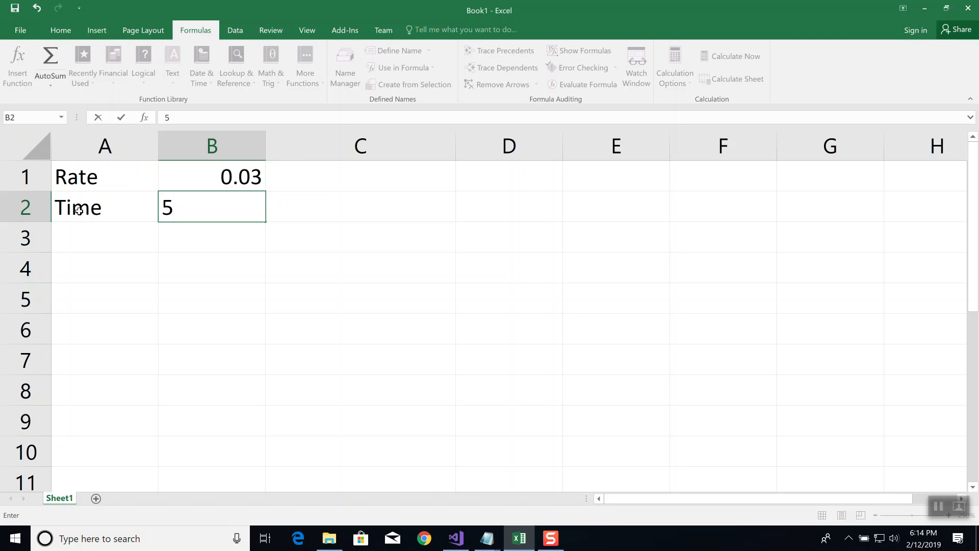
key(Return)
key(Return)
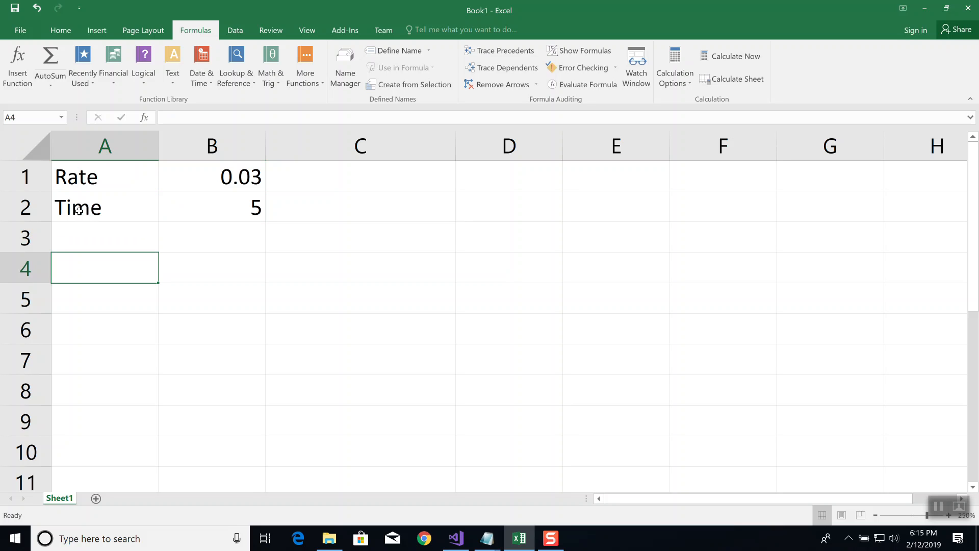
Enter the heading P in A4, with 1000 in A5 and 2000 in A6
text(P)
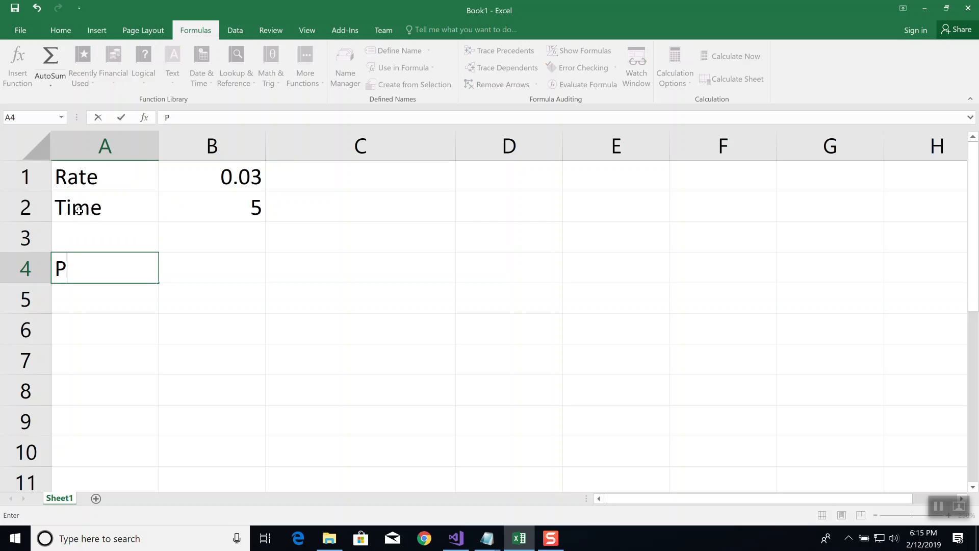
key(Return)
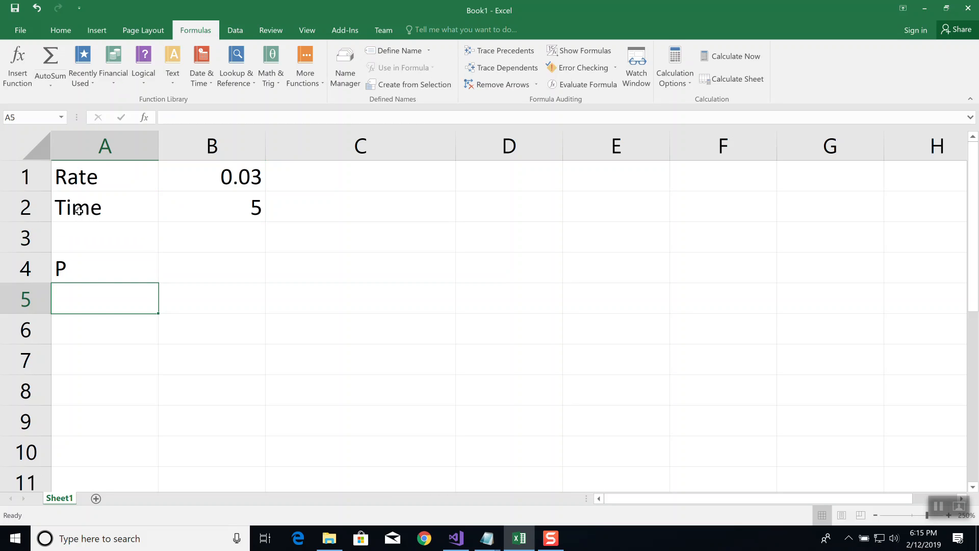
text(1000)
key(Return)
text(2000)
key(ctrl+Return)
Continue the P column with 8000 in A7 and 10000 in A8
key(Down)
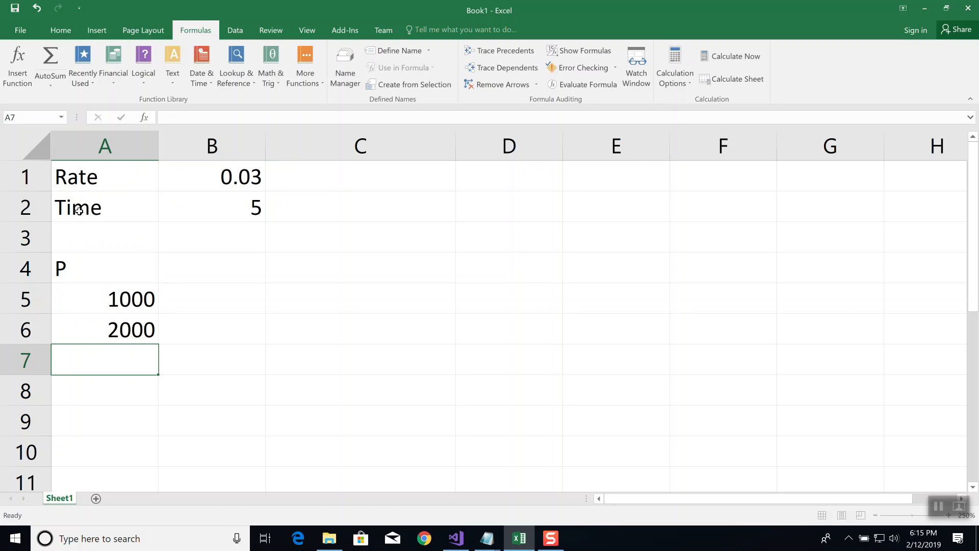
text(8000)
key(ctrl+Return)
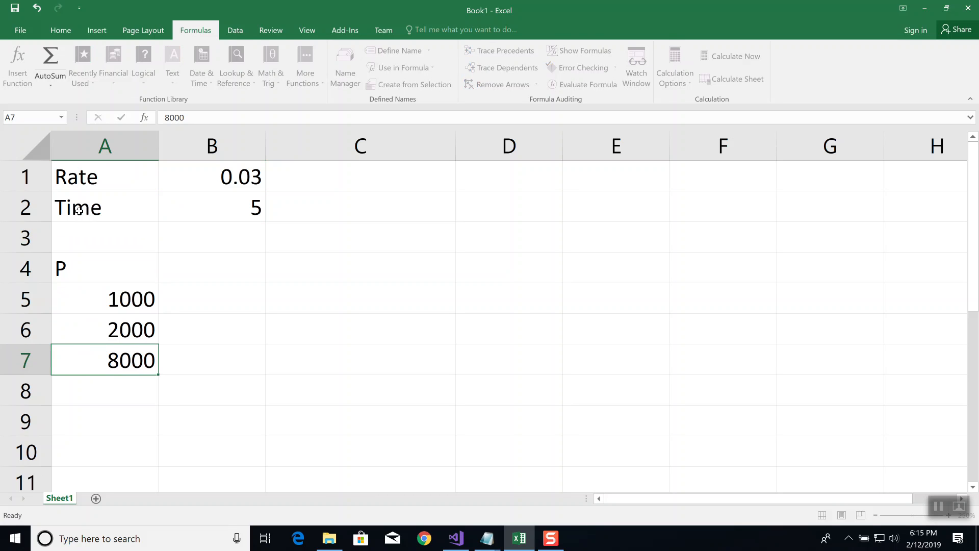
key(Down)
text(10000)
key(ctrl+Return)
Enter the heading A in cell B4, beside the P heading
key(Right)
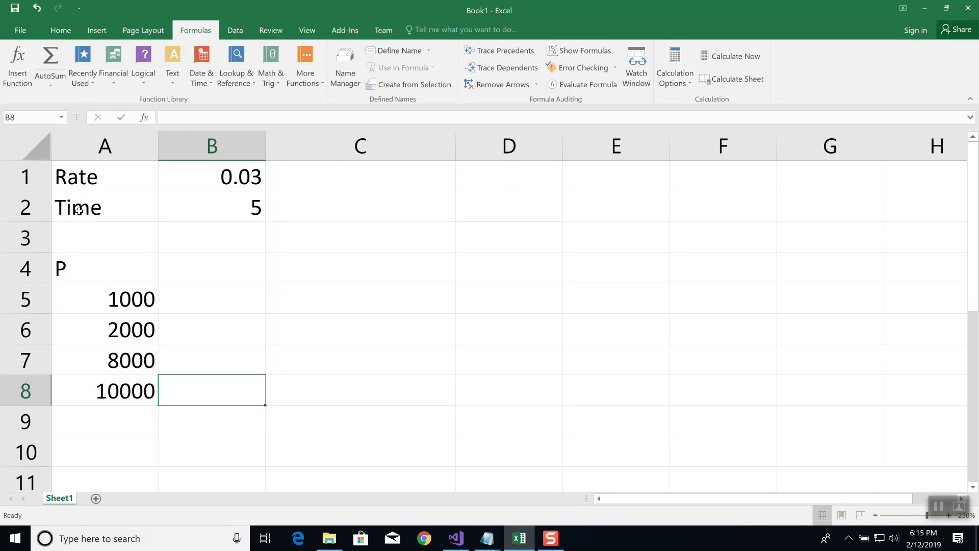
click(236, 268)
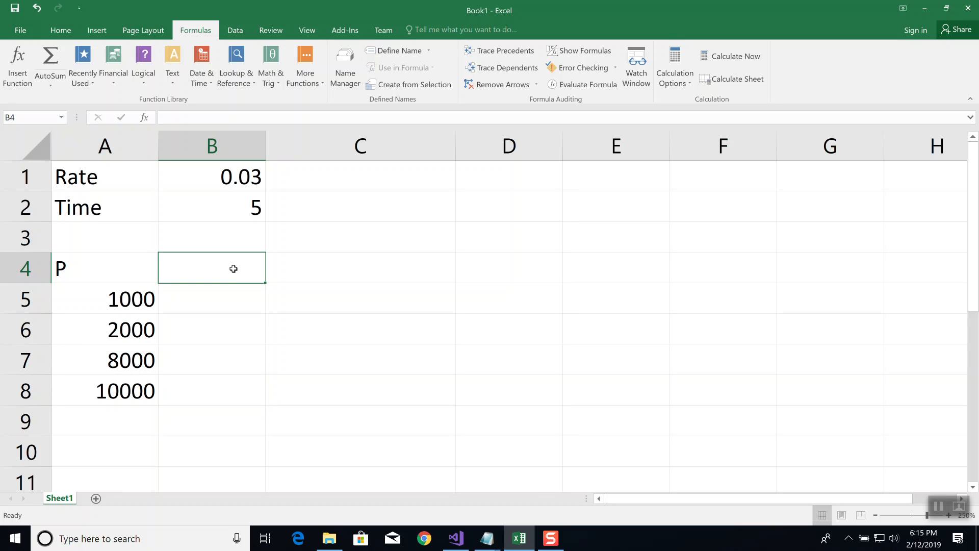
text(A)
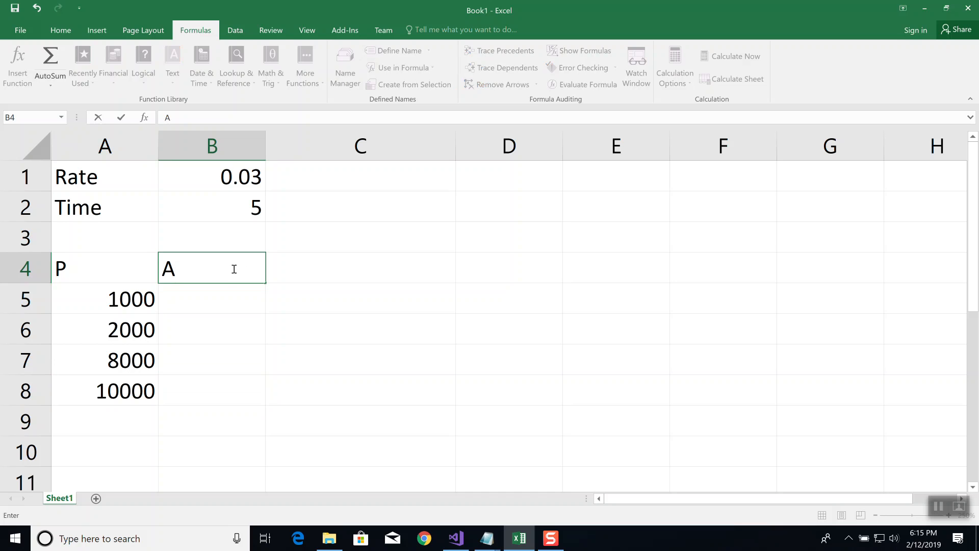
key(Return)
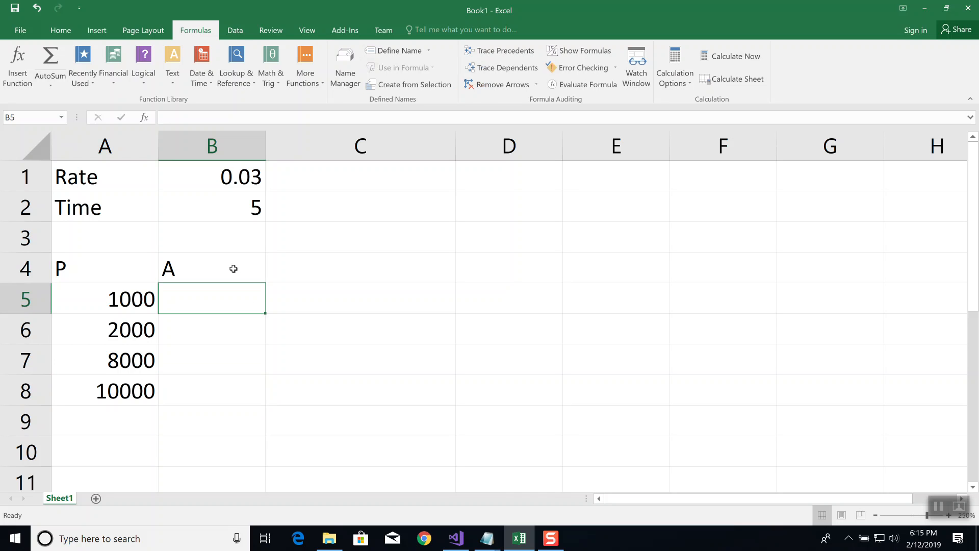
Enter the formula reminder "A = Pe^(rt)" as plain text in cell D3
click(518, 244)
text(=)
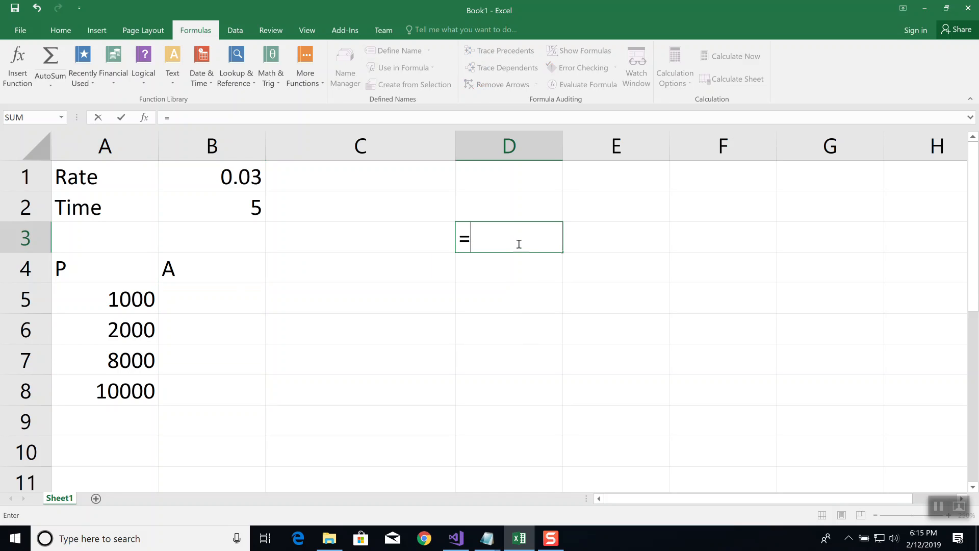
key(BackSpace)
text(A)
key(BackSpace)
text('A = Pe)
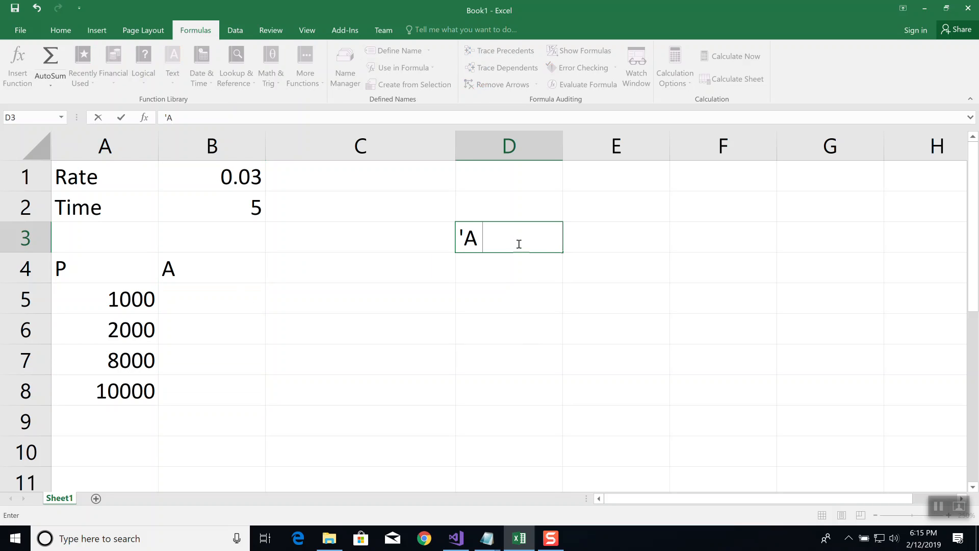
text(^(rt))
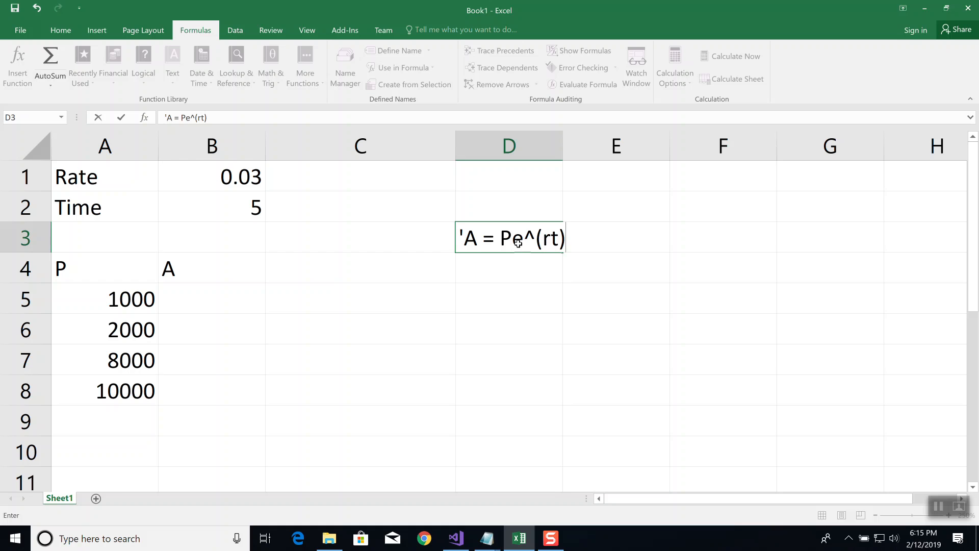
key(Return)
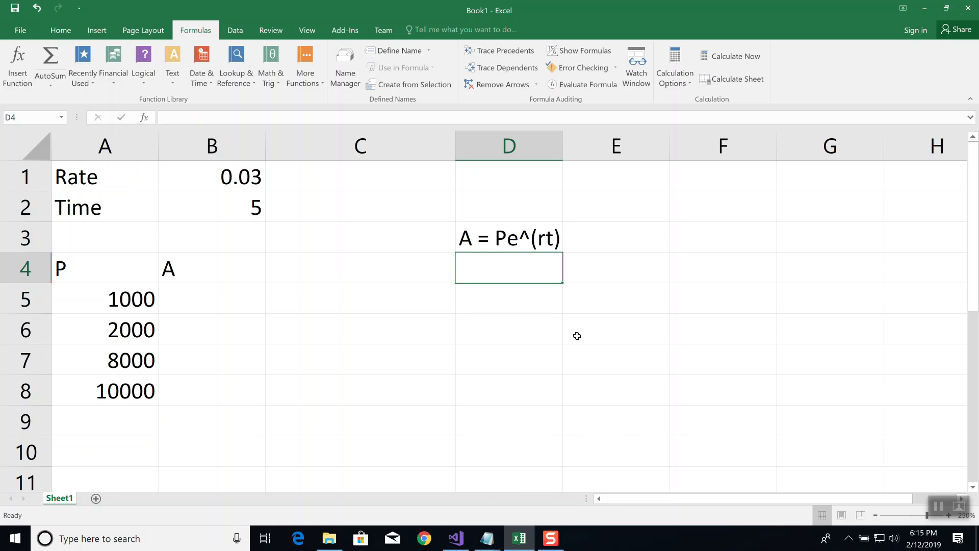
Enter the formula =A5*EXP(B1*B2) in cell B5 to calculate the ending amount for the first principal
click(212, 299)
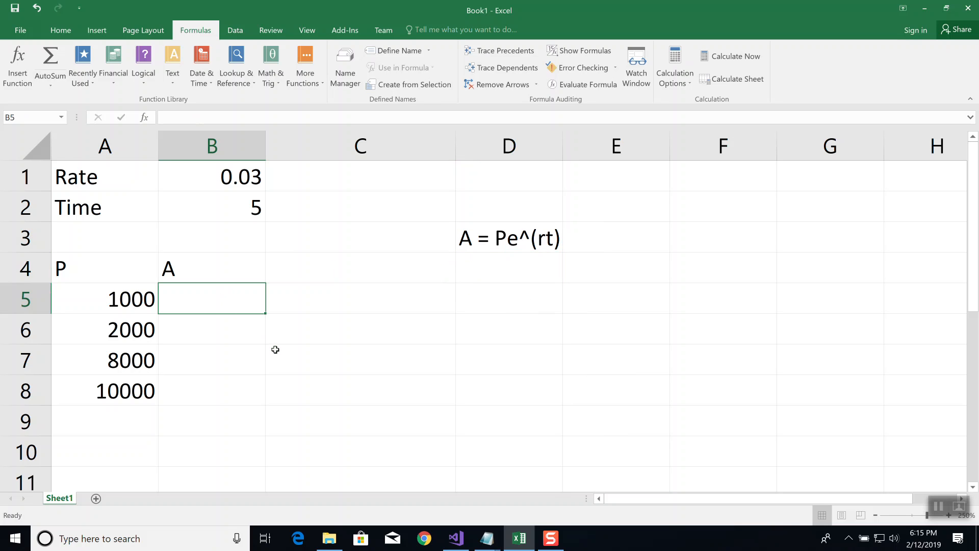
text(=)
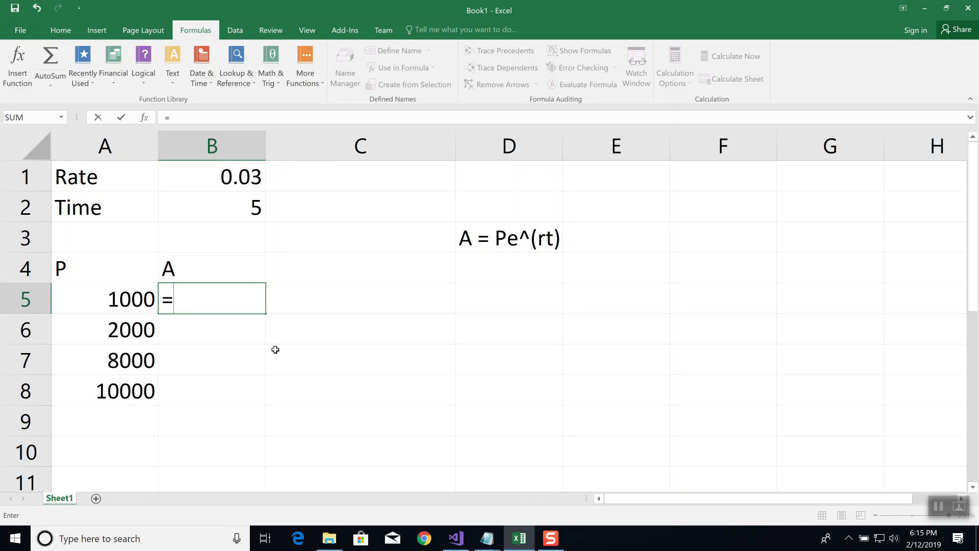
text(A5)
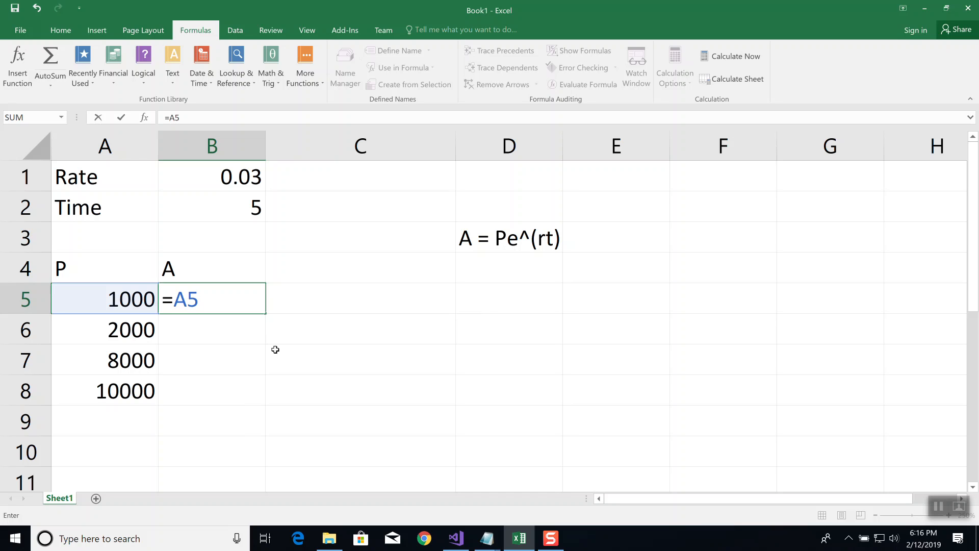
text(*)
text(exp)
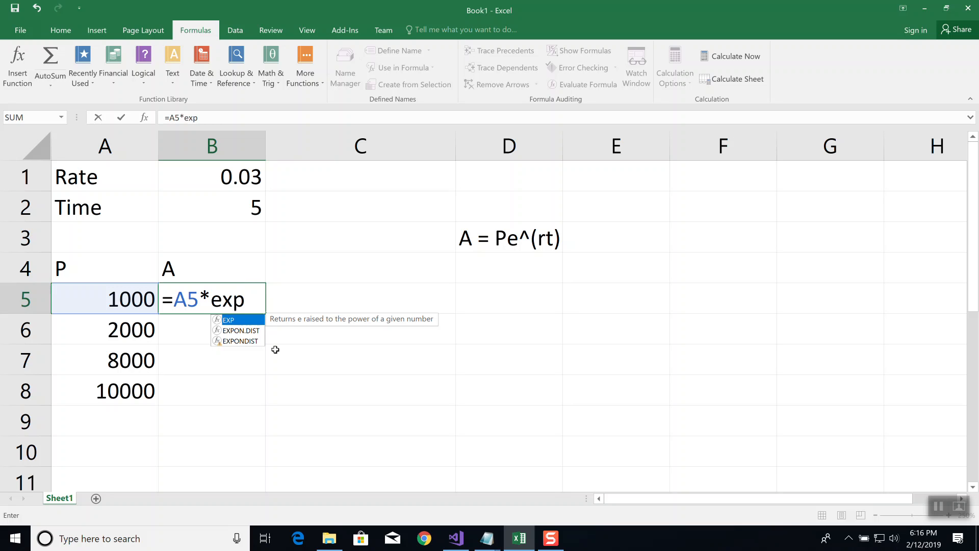
text(()
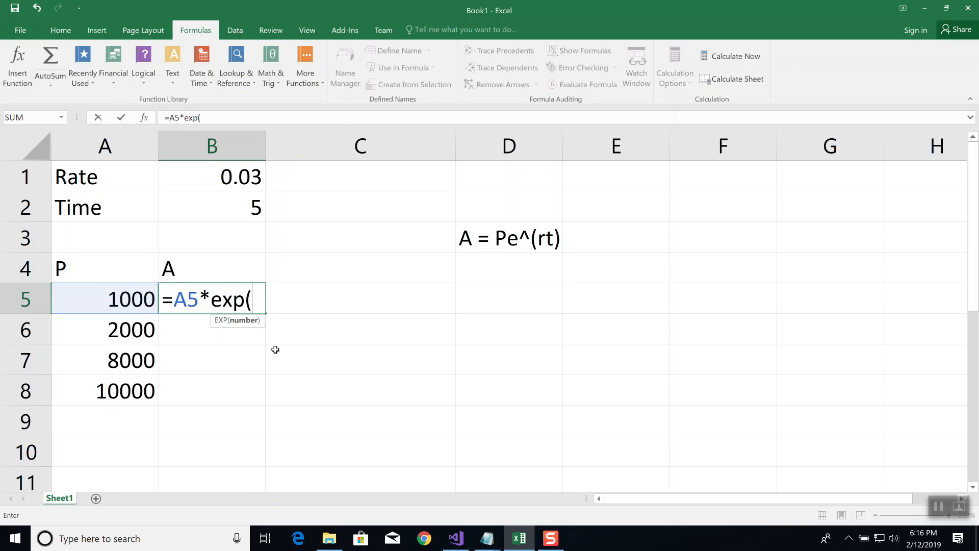
text(B1*)
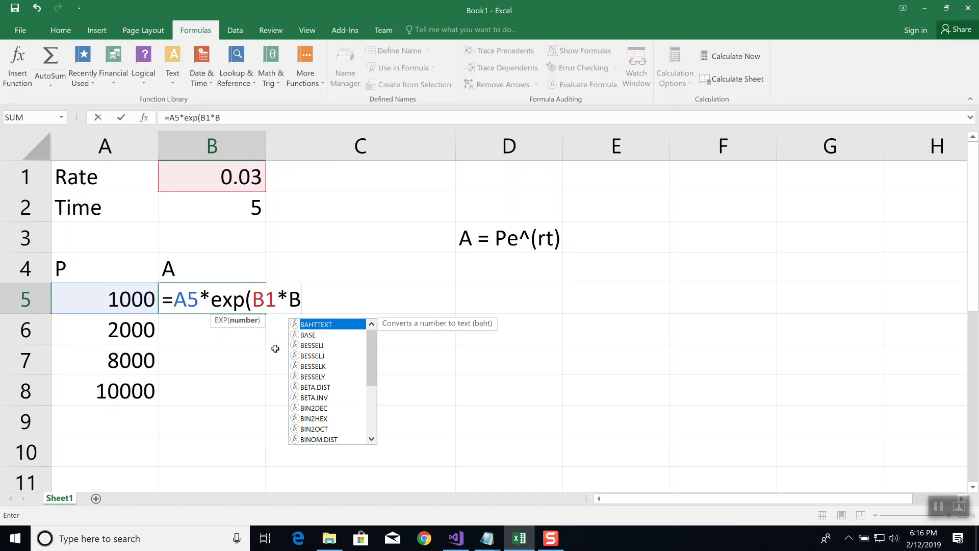
text(B2))
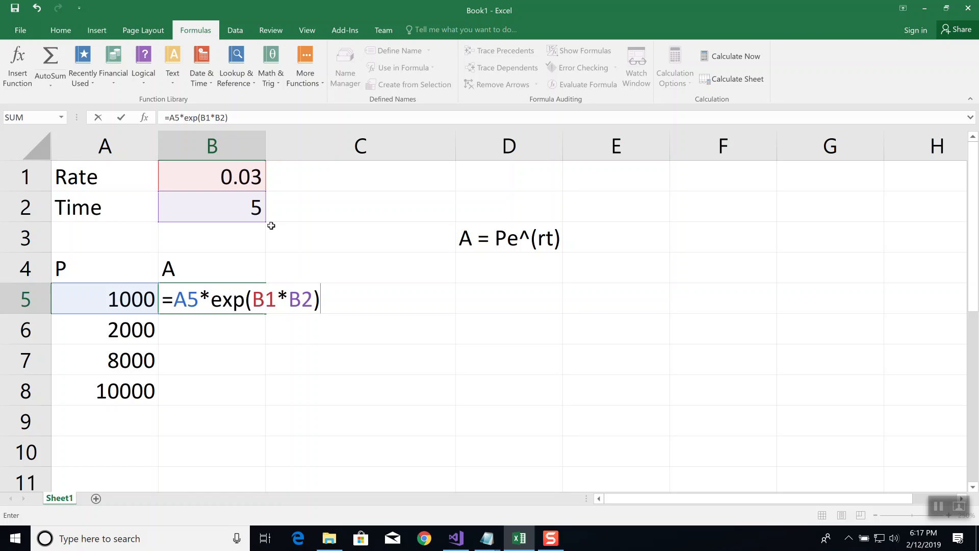
key(Return)
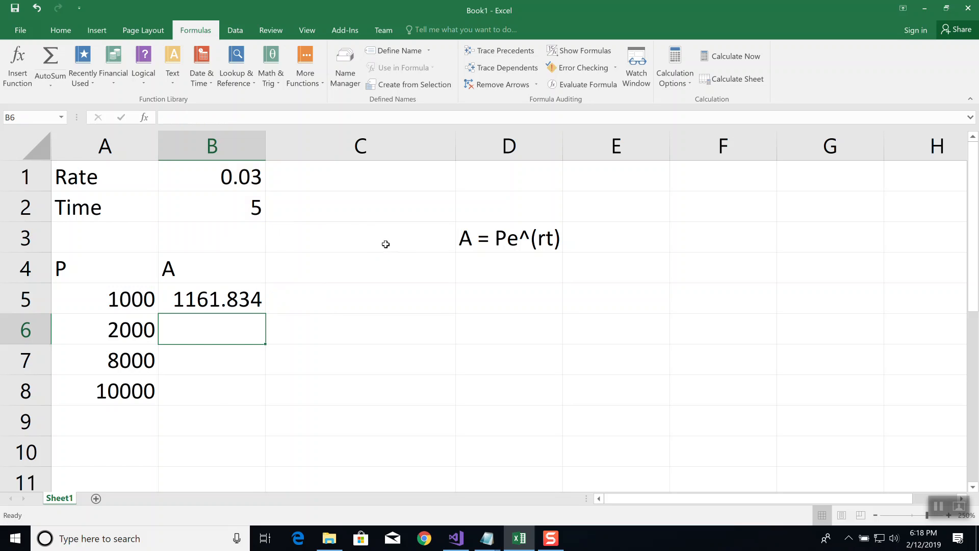
Copy the B5 formula down through B8, and display the sheet's formulas to examine the copied cell references before returning to values
click(213, 297)
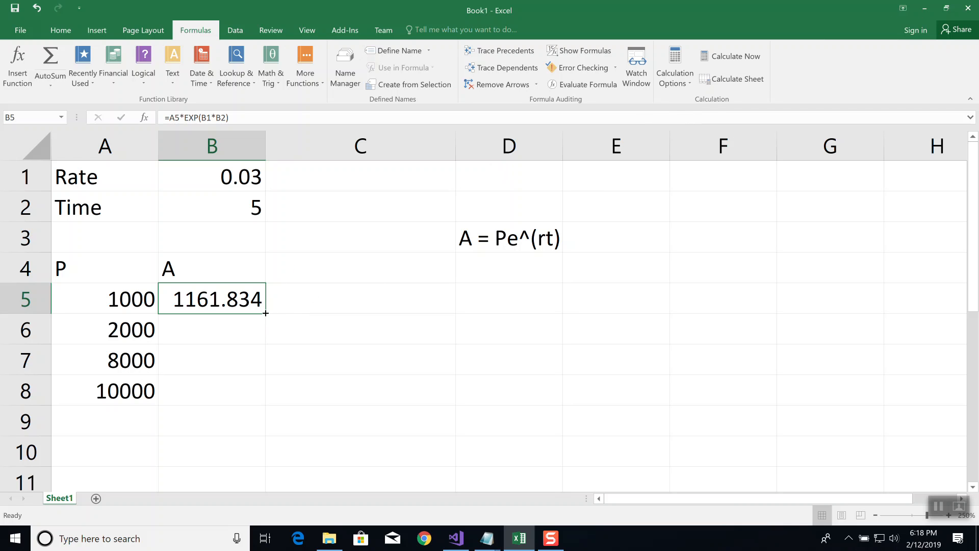
drag(265, 313, 256, 406)
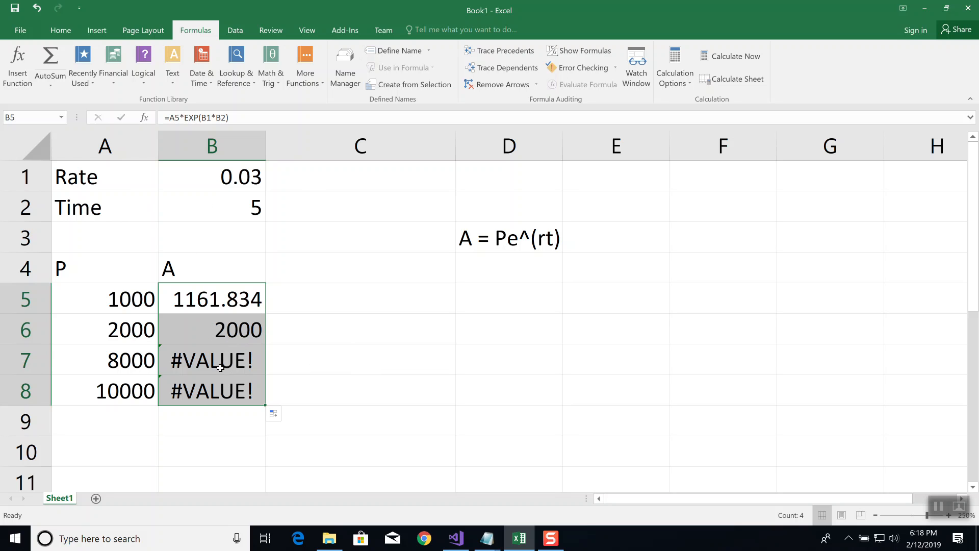
click(225, 301)
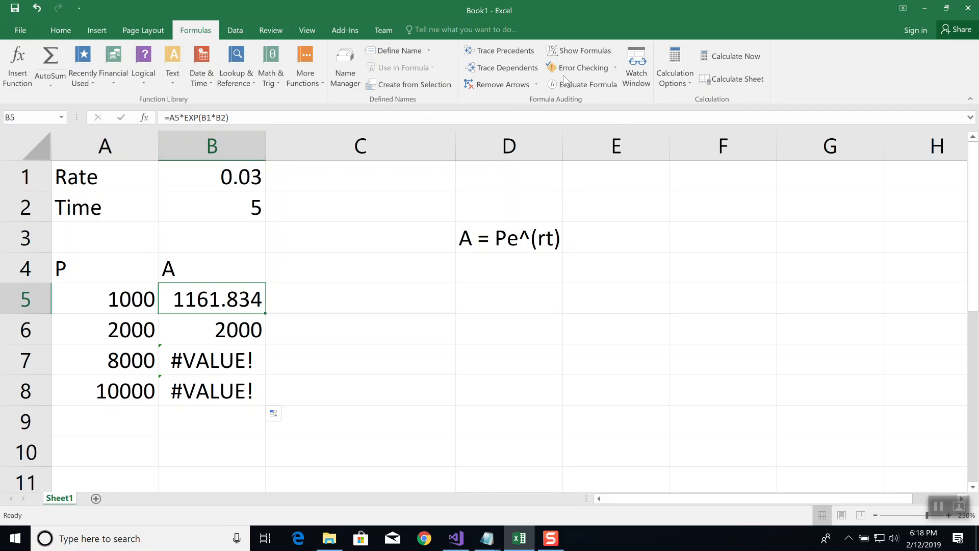
click(582, 51)
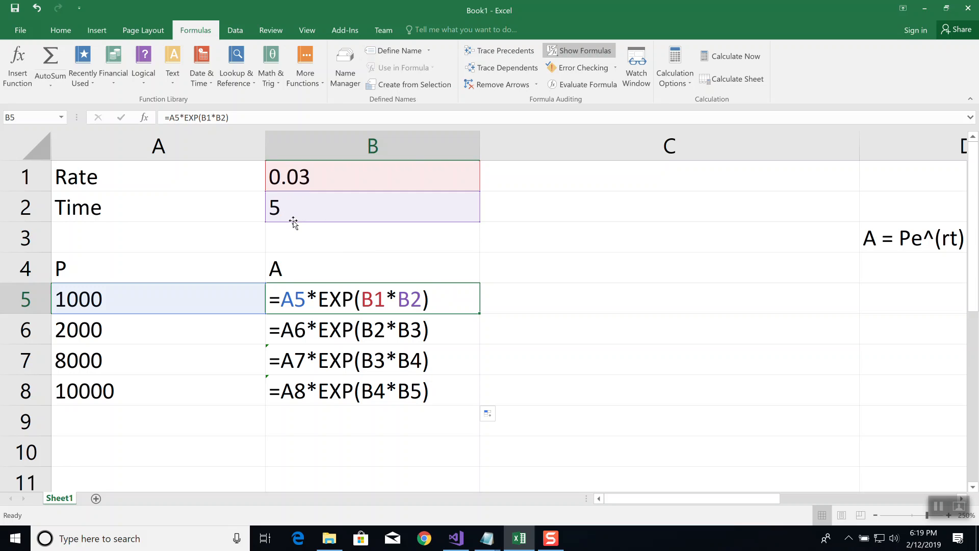
click(578, 47)
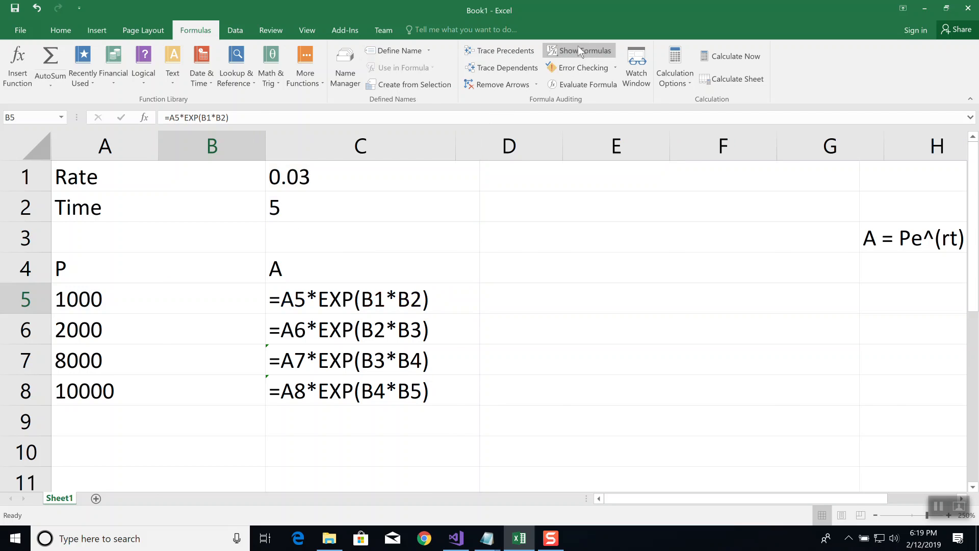
click(578, 46)
Widen column B and make the rate and time references absolute in the B5 formula: =A5*EXP($B$1*$B$2)
drag(269, 139, 375, 140)
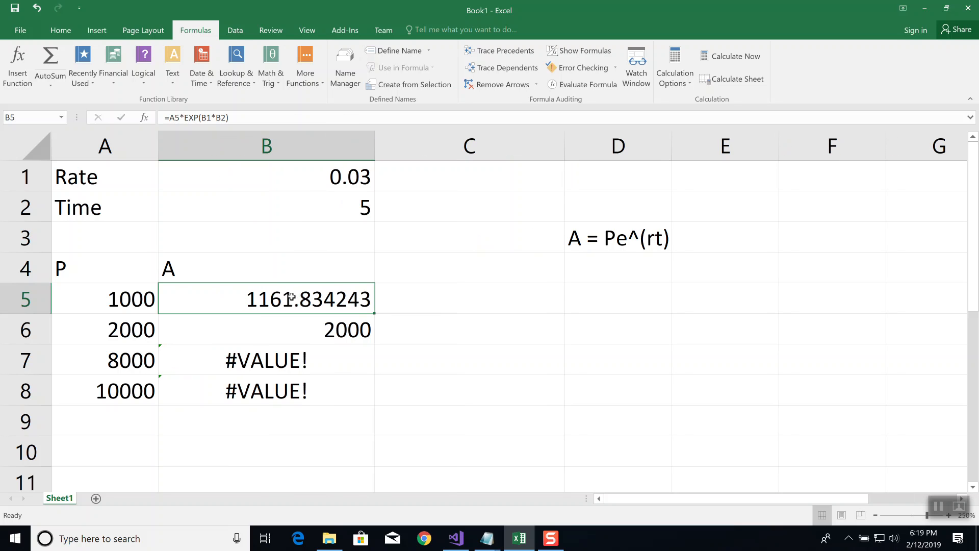
click(253, 116)
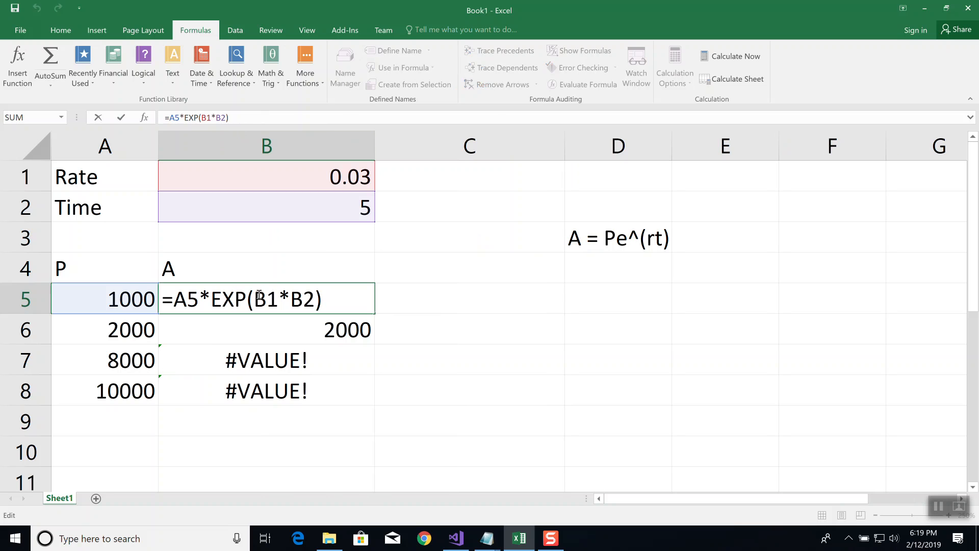
click(332, 295)
click(255, 299)
text($)
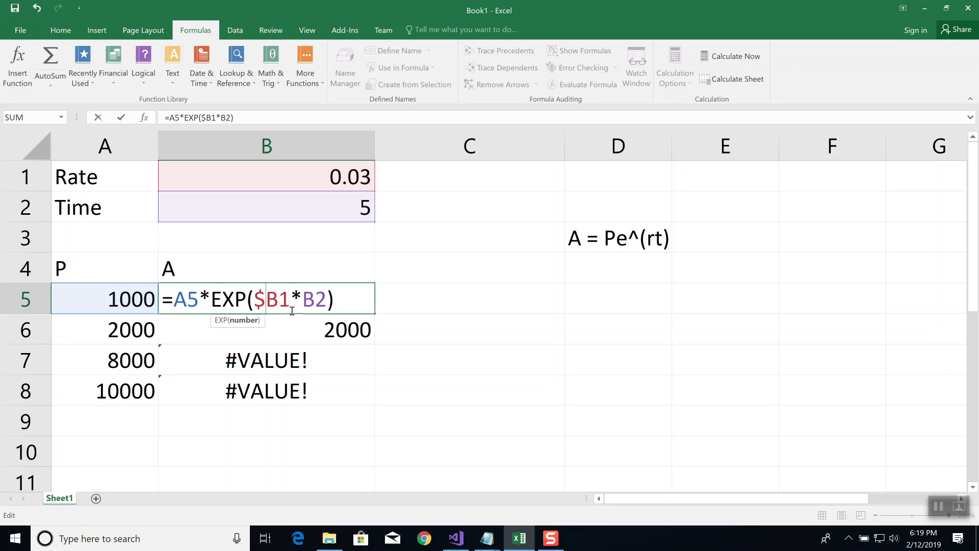
click(279, 299)
text($)
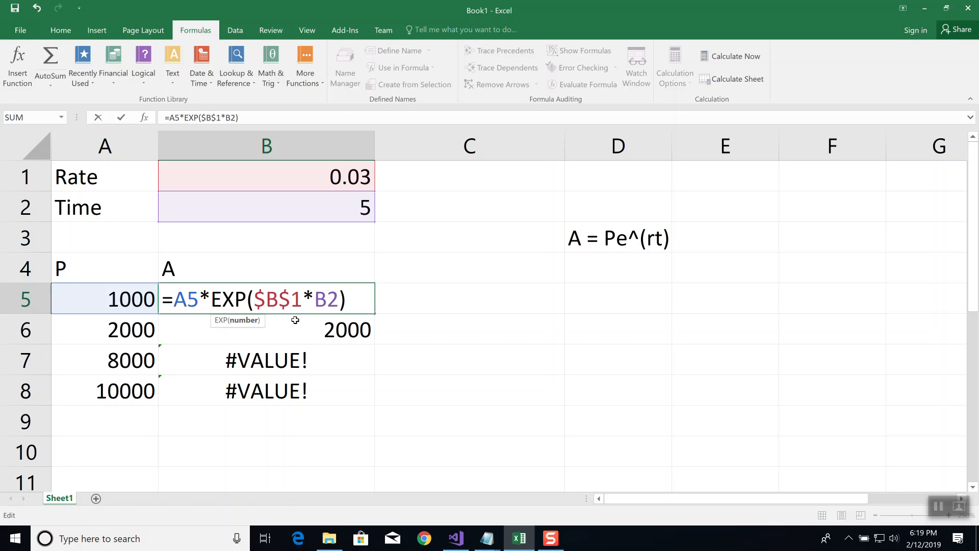
click(315, 299)
text($)
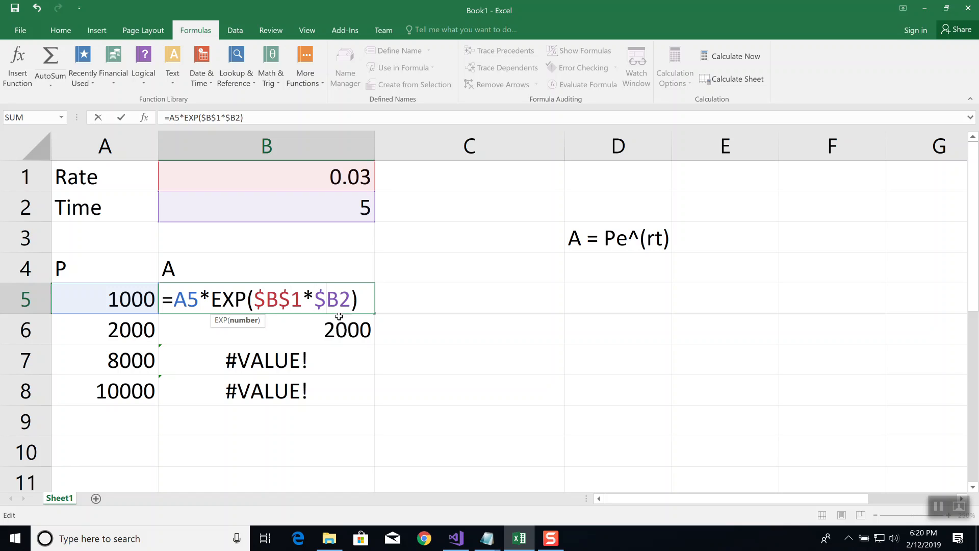
click(340, 300)
text($)
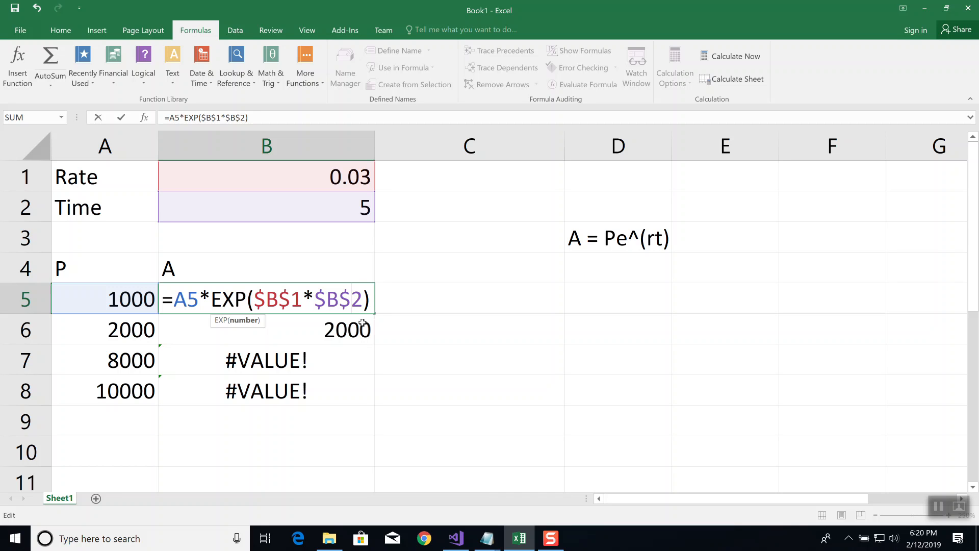
key(Return)
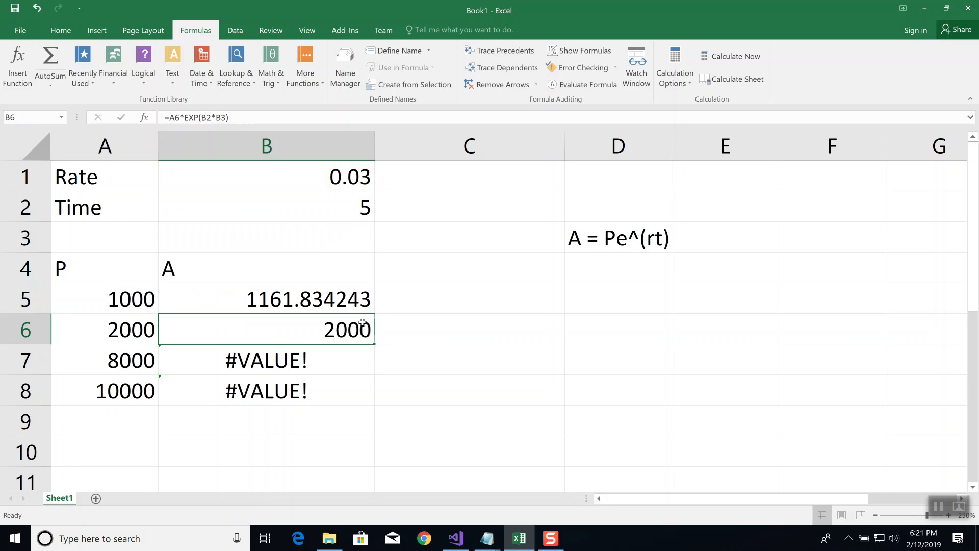
Fill the absolute-reference formula from B5 down through B8, and briefly show the sheet's formulas to check the references
click(304, 299)
click(297, 117)
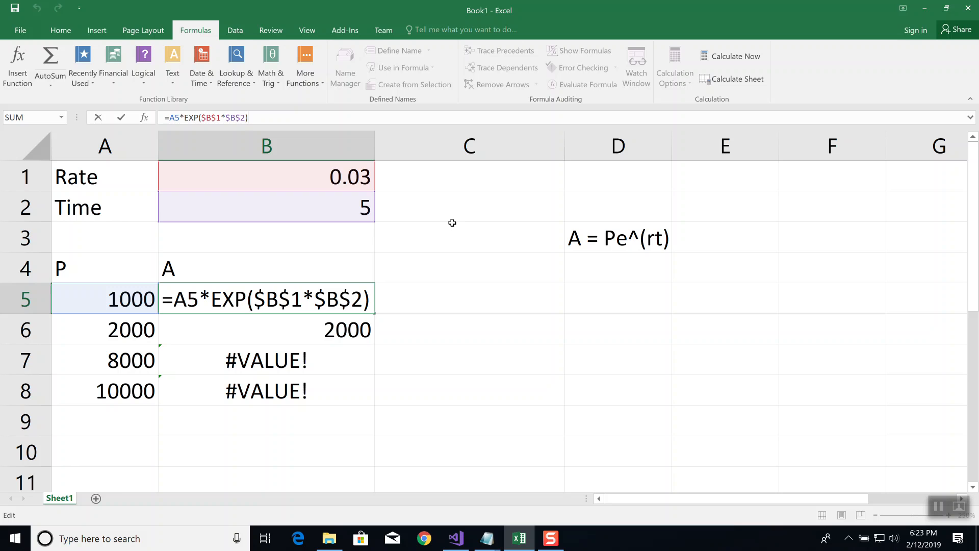
key(Return)
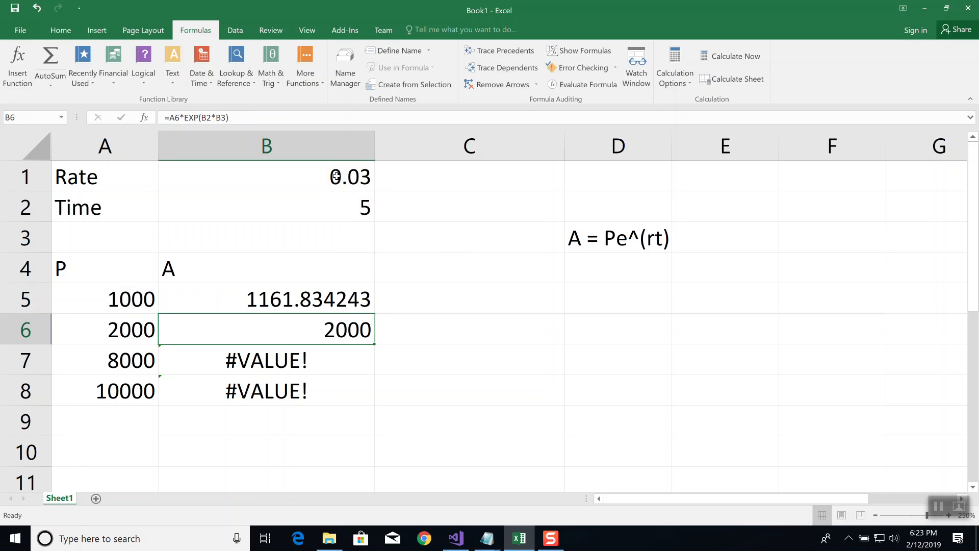
click(332, 304)
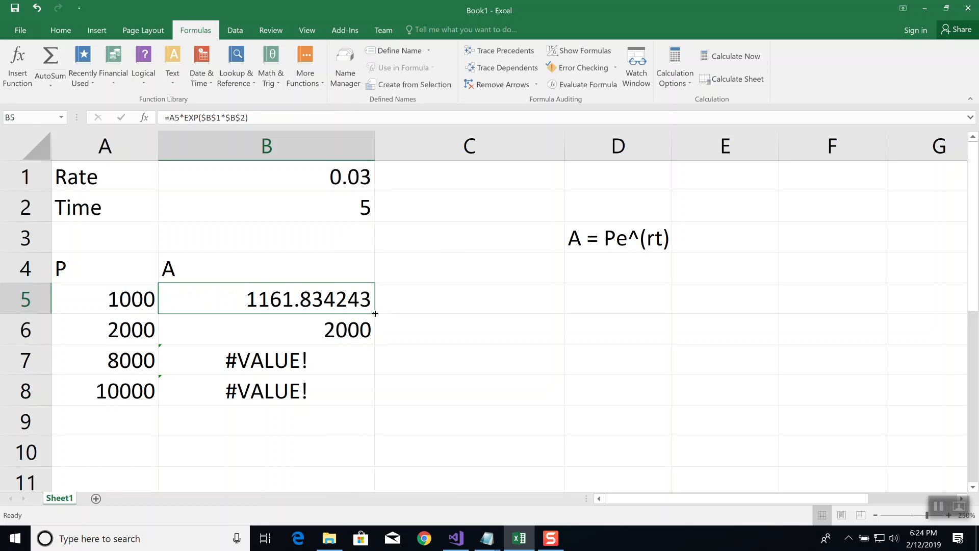
drag(375, 313, 370, 403)
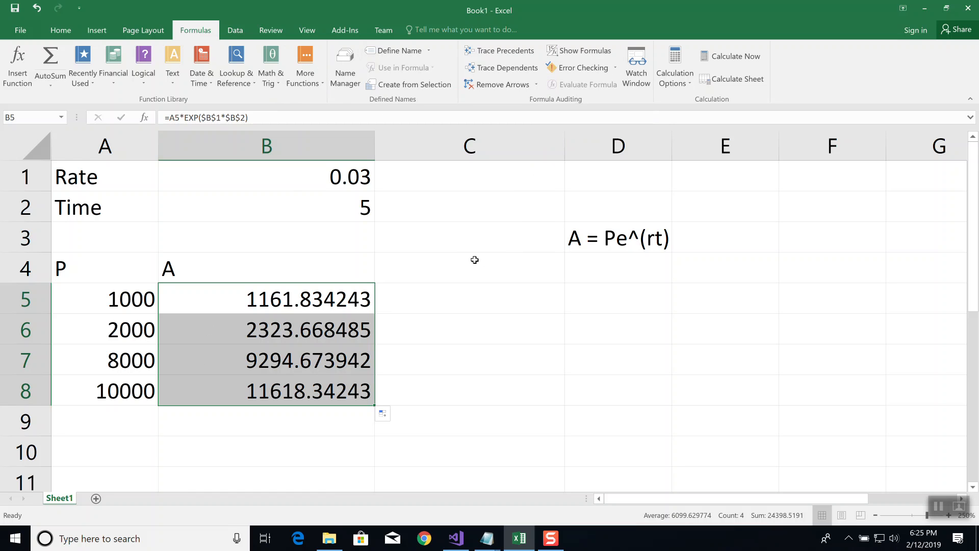
key(ctrl+grave)
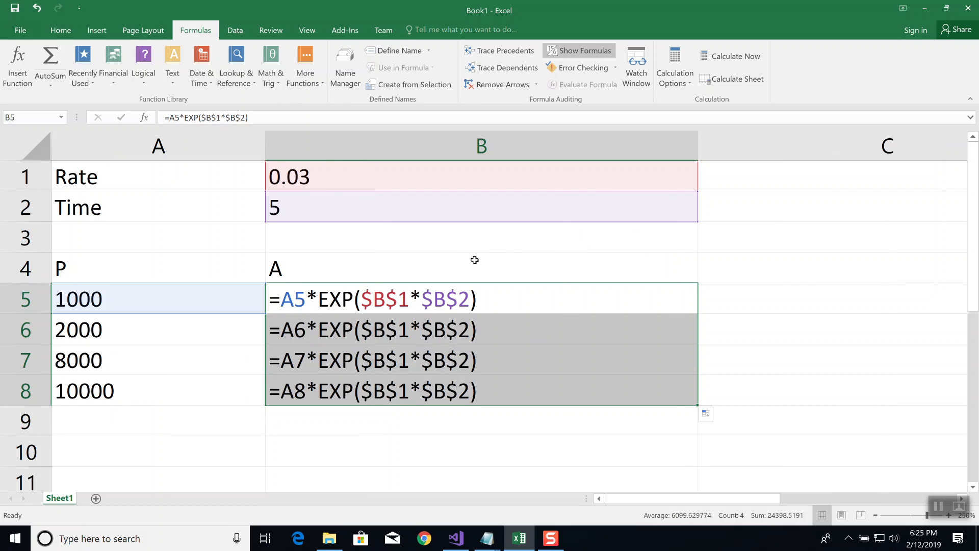
key(ctrl+grave)
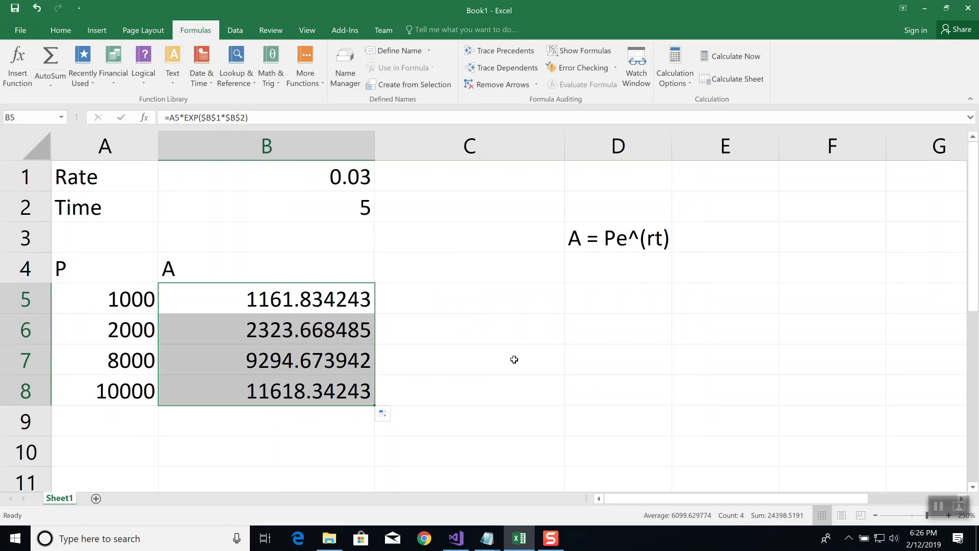
Give the rate cell B1 the defined name "rate"
click(289, 180)
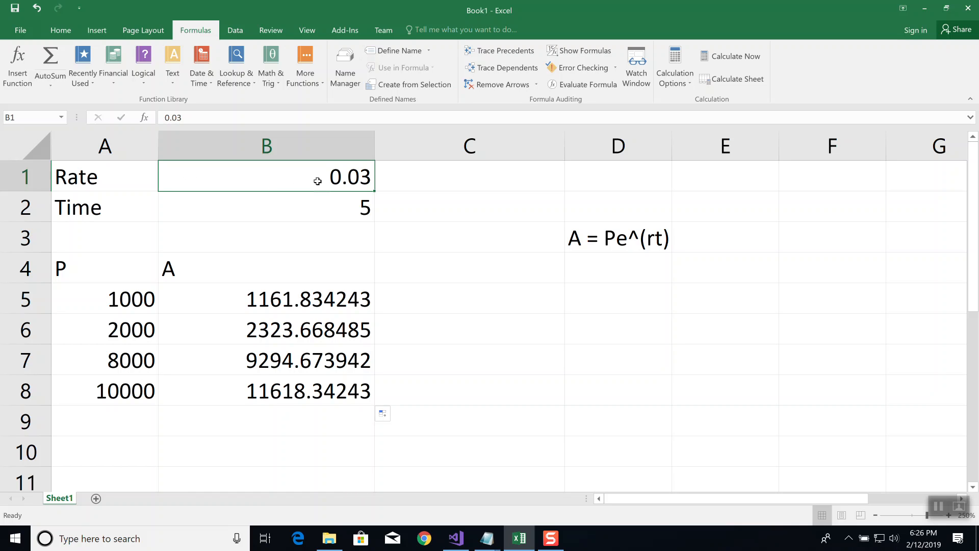
click(20, 124)
text(rate)
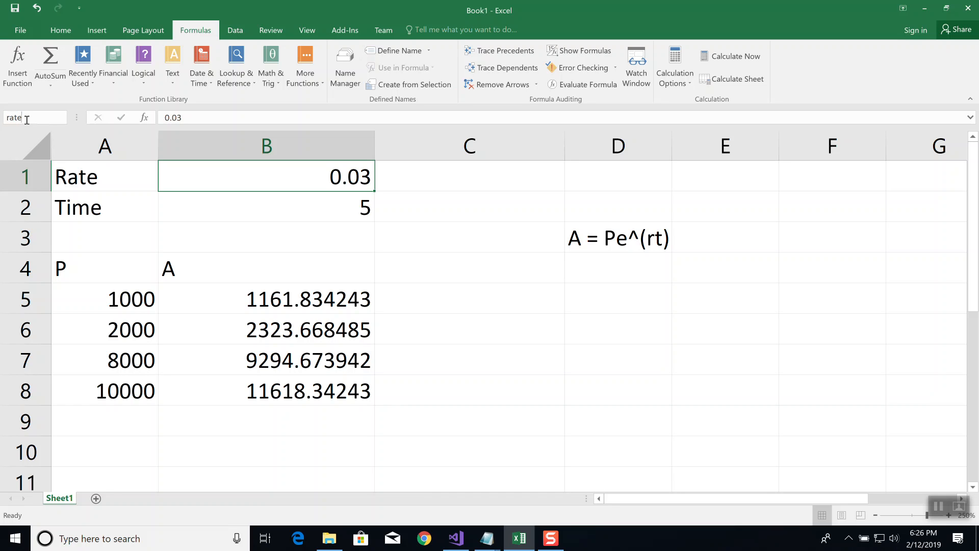
key(Return)
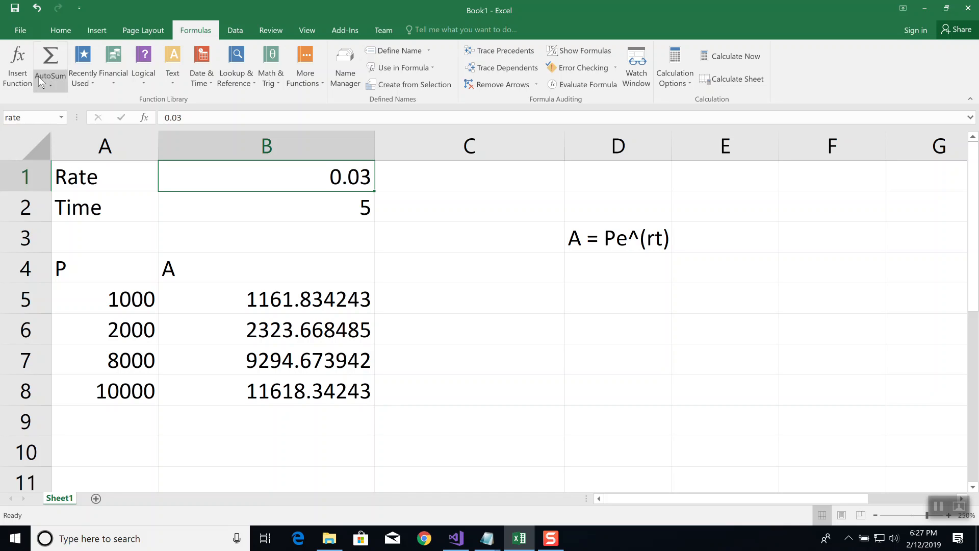
Give the time cell B2 the defined name "time"
click(337, 208)
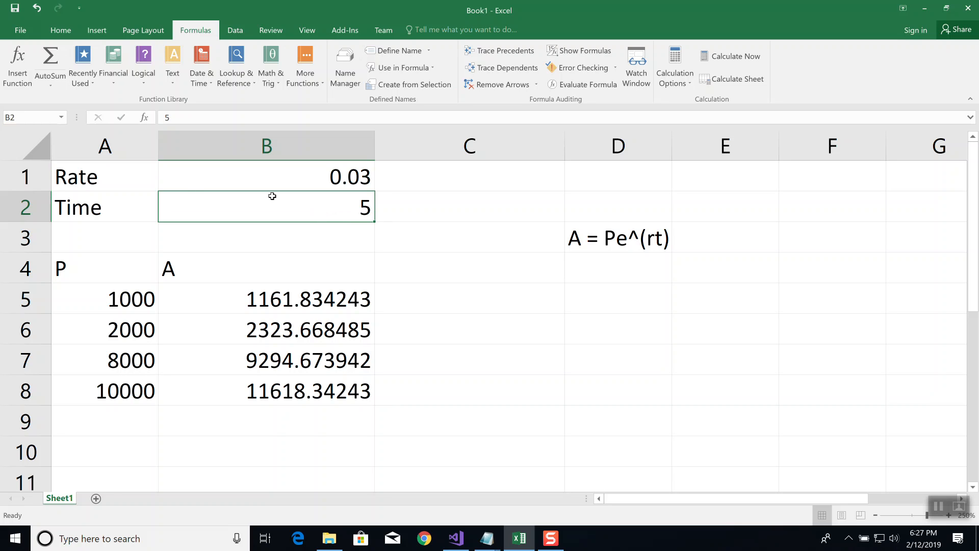
click(19, 116)
text(time)
key(Return)
Minimize the Excel and Notepad windows and launch SpotOnTheMouse from the desktop
click(923, 11)
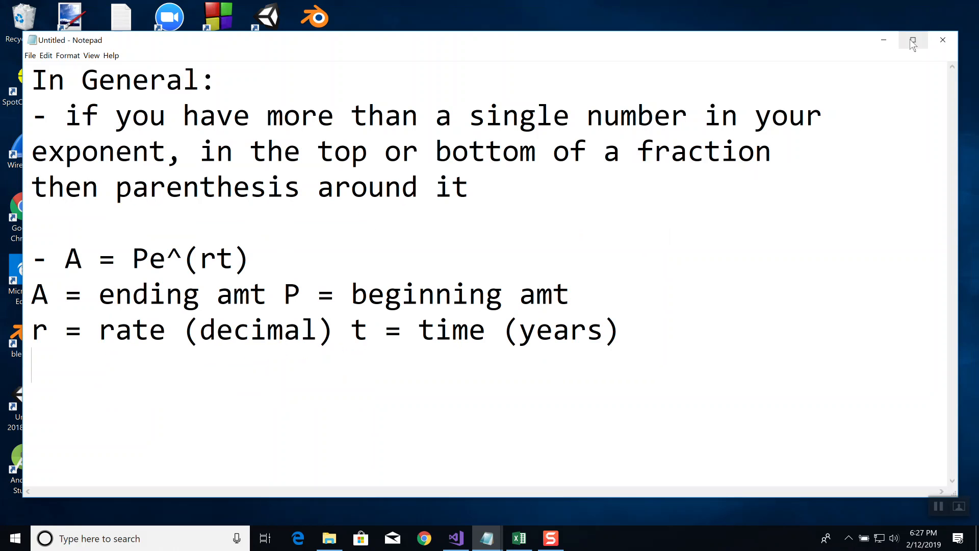
click(883, 39)
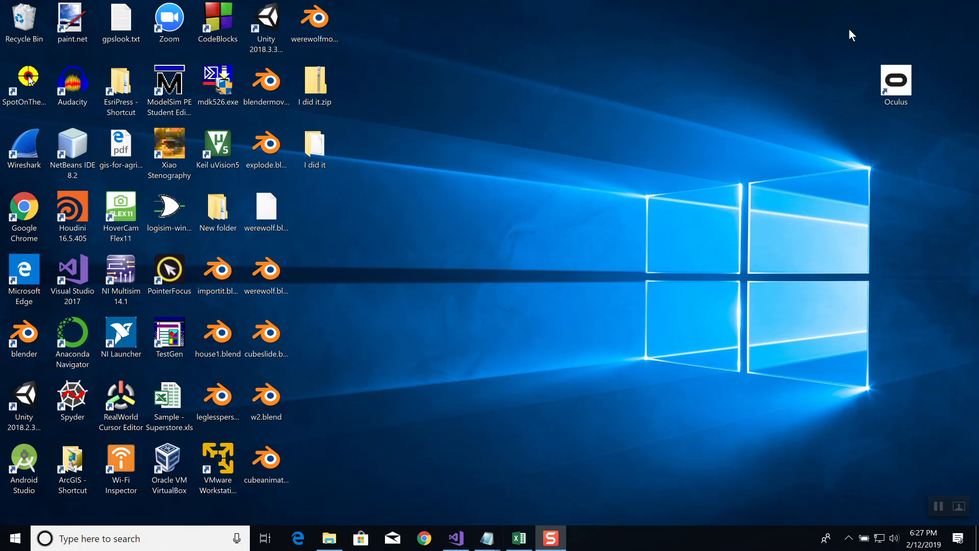
double_click(26, 94)
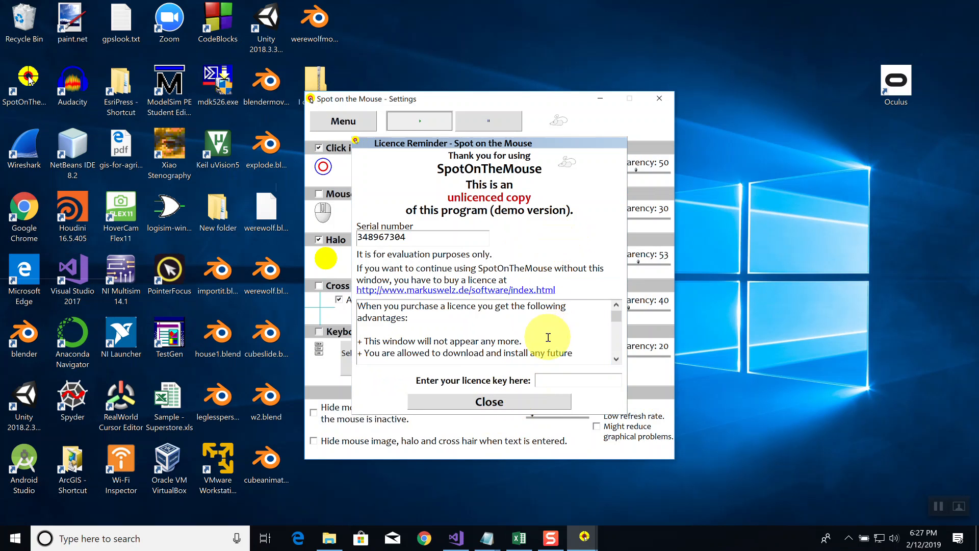
Dismiss the SpotOnTheMouse licence reminder, close its settings window, and switch back to the Excel workbook
click(498, 402)
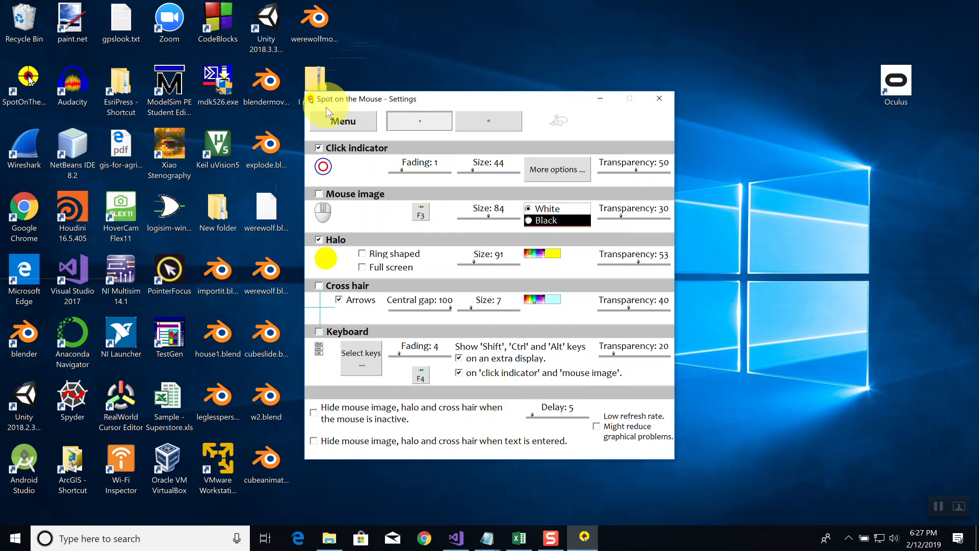
click(658, 102)
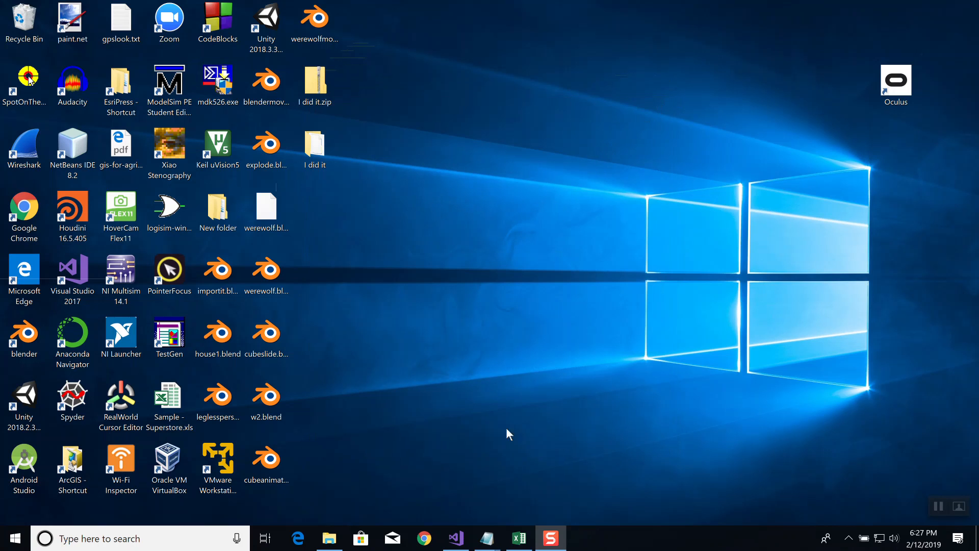
click(519, 538)
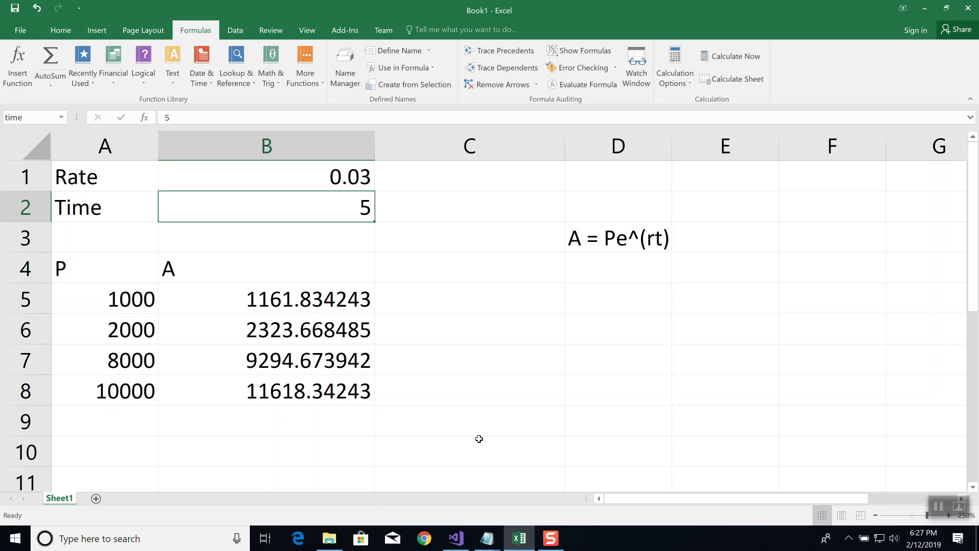
Select the time cell B2 again and check its defined name "time"
click(343, 250)
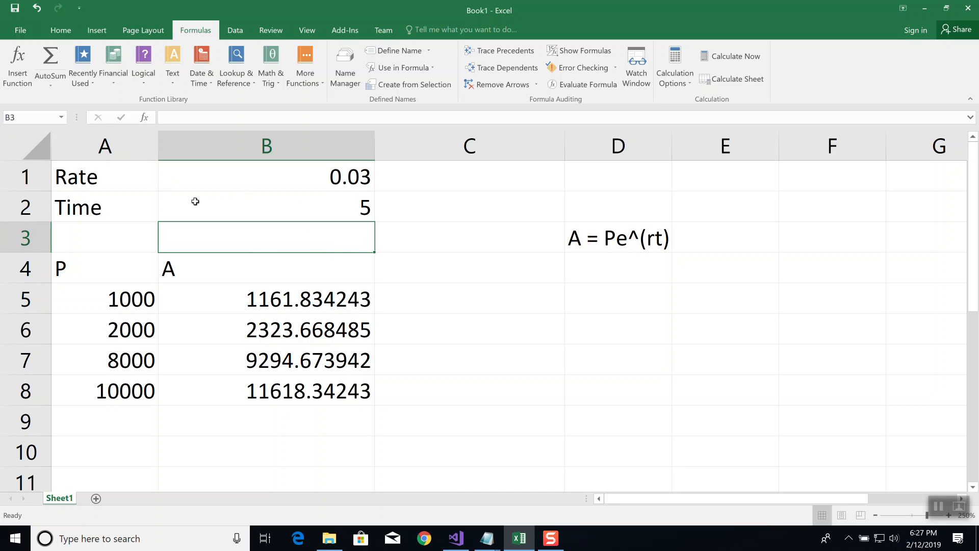
click(284, 206)
click(22, 118)
text(time)
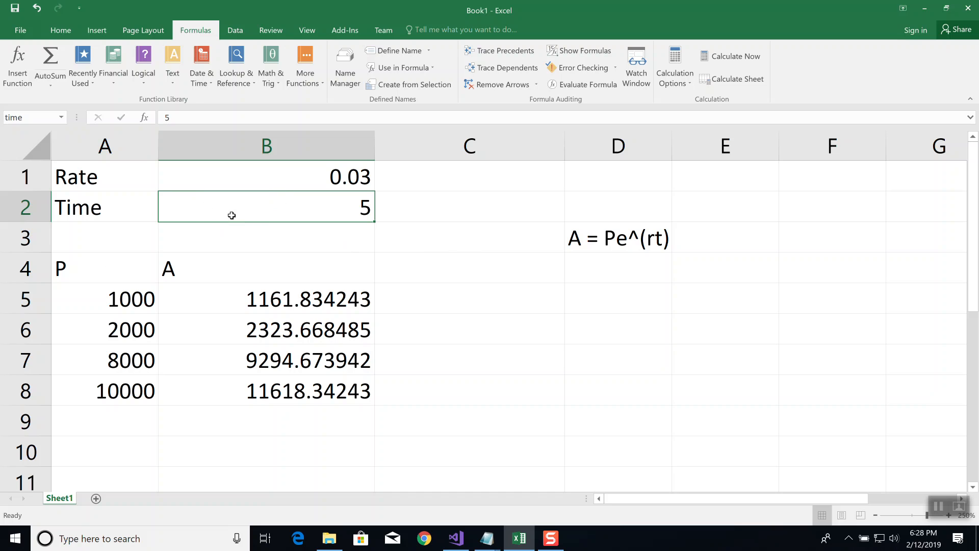
click(34, 116)
click(277, 301)
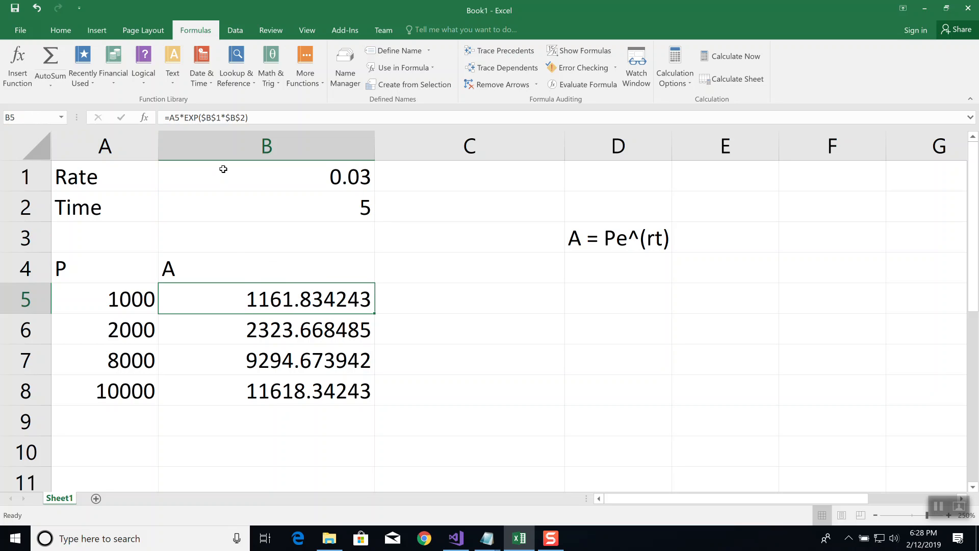
click(279, 117)
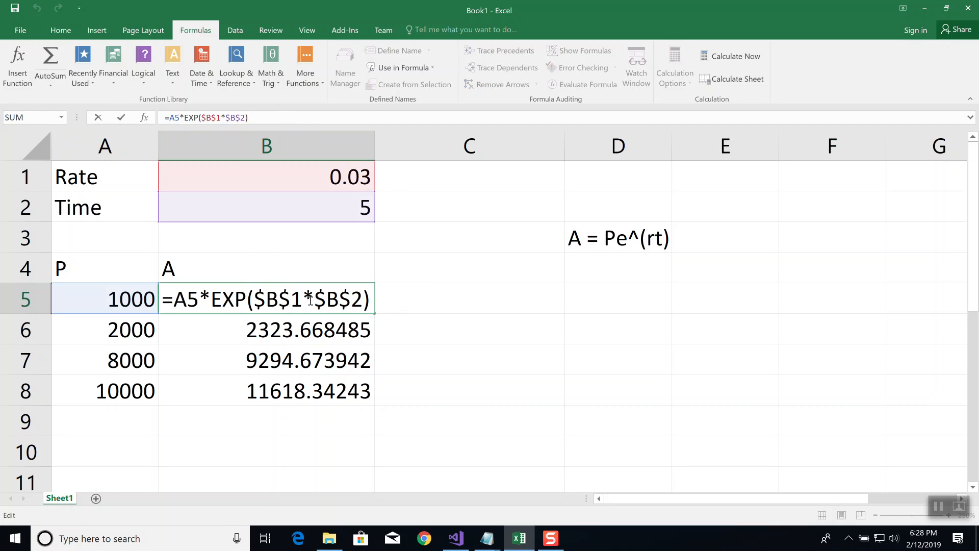
drag(259, 300, 379, 293)
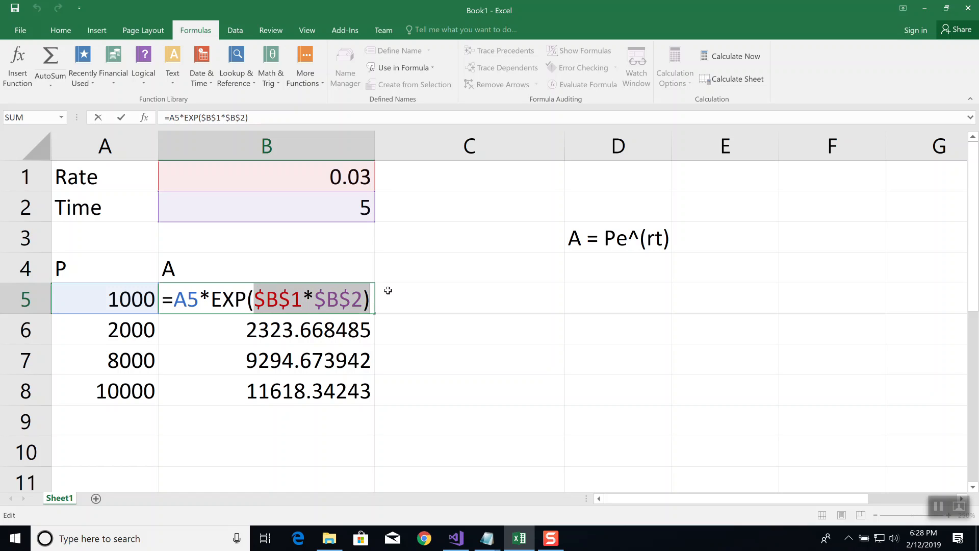
key(BackSpace)
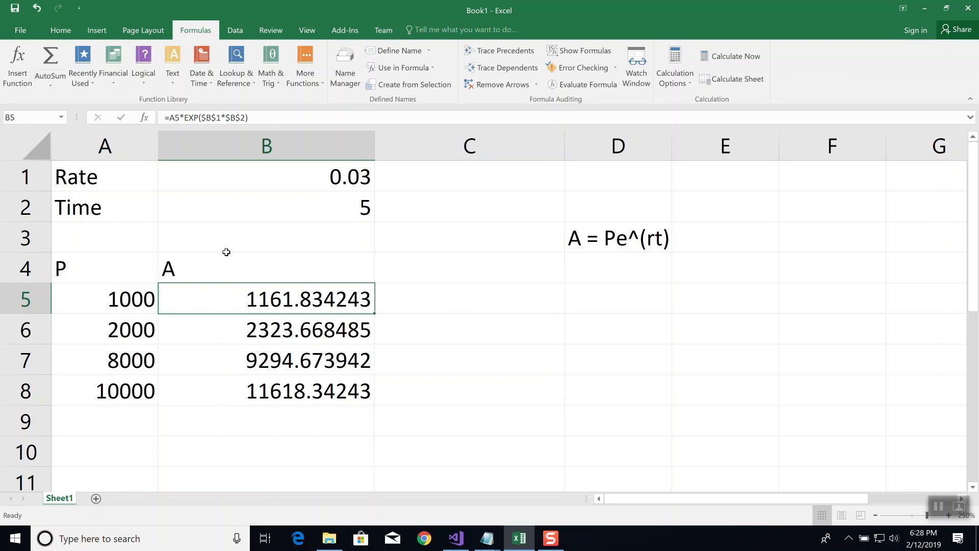
Replace the absolute references in B5's formula with the defined names, making it =A5*EXP(rate*time)
click(260, 117)
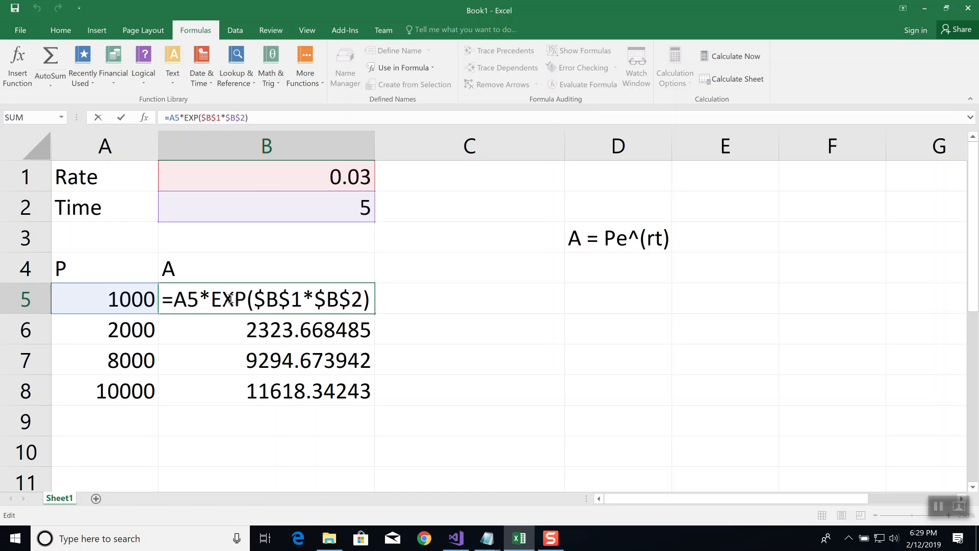
click(289, 300)
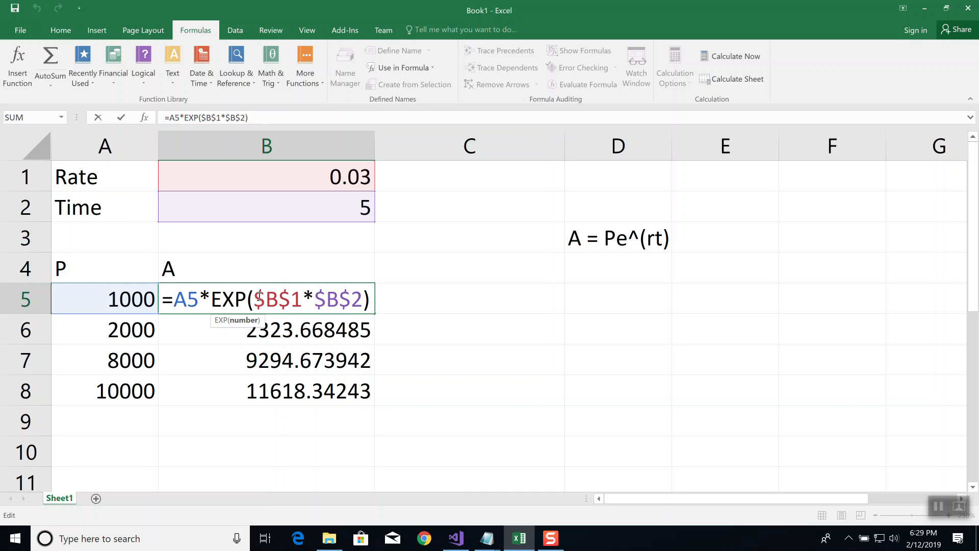
drag(255, 299, 396, 289)
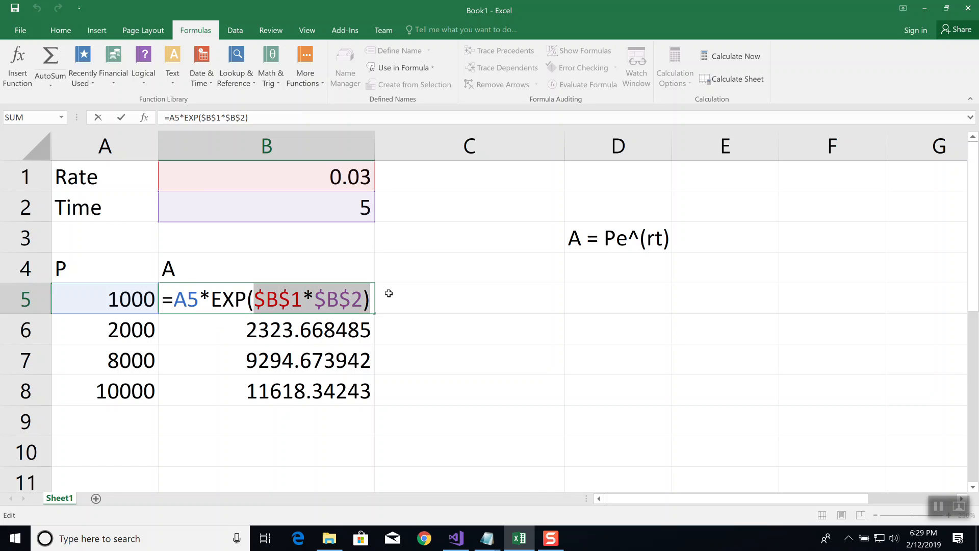
key(BackSpace)
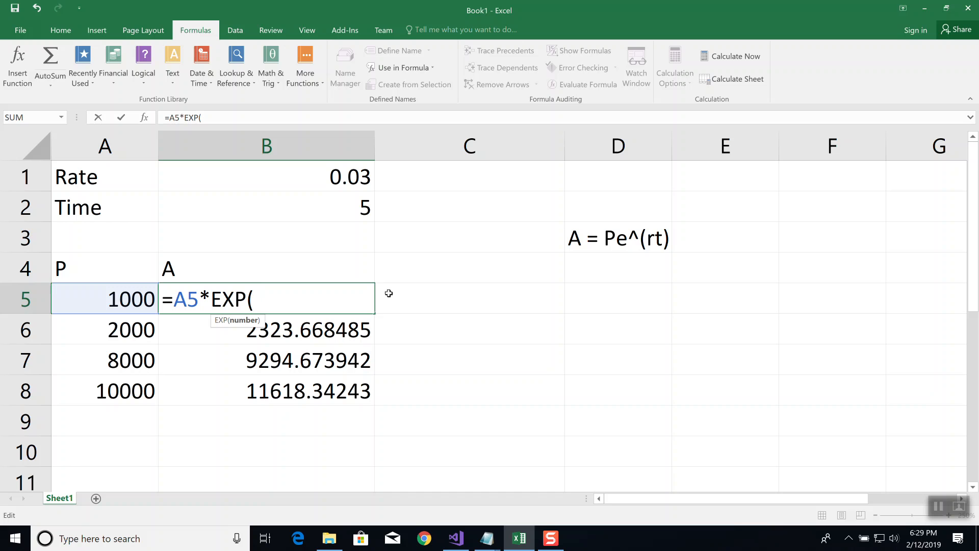
text(rat)
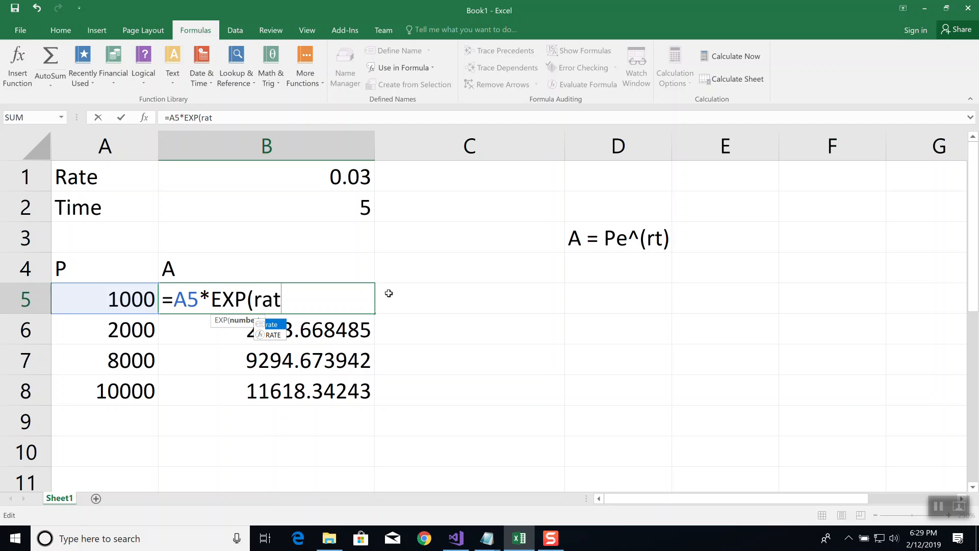
key(Tab)
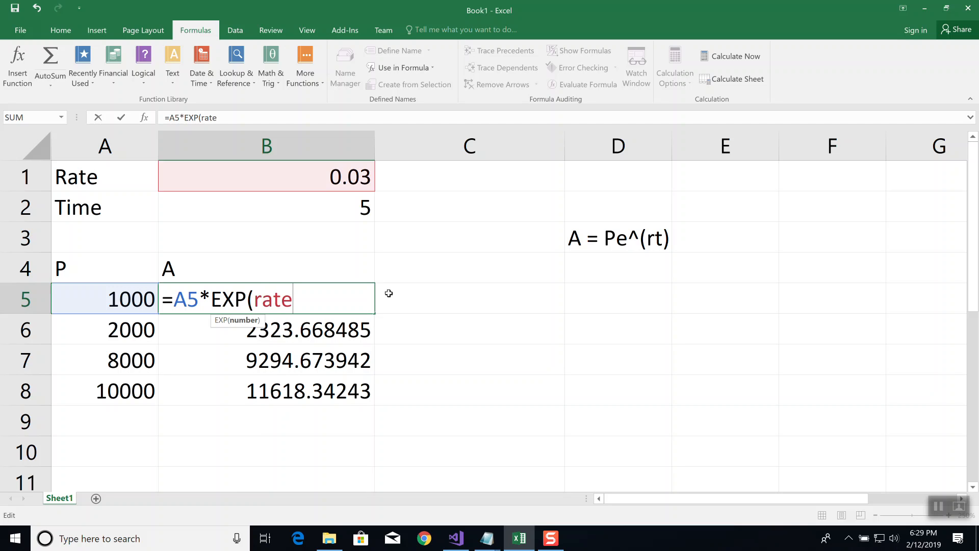
text(*time)
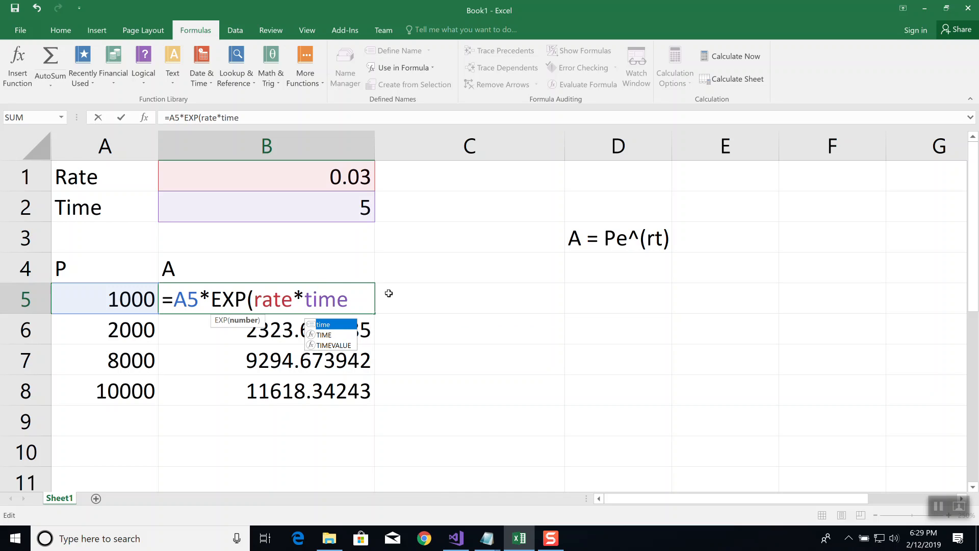
text())
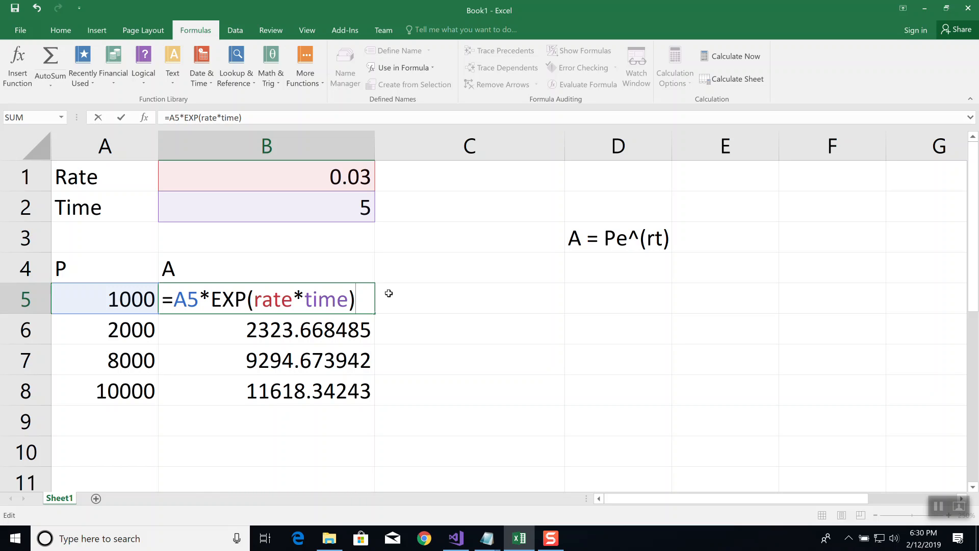
key(Return)
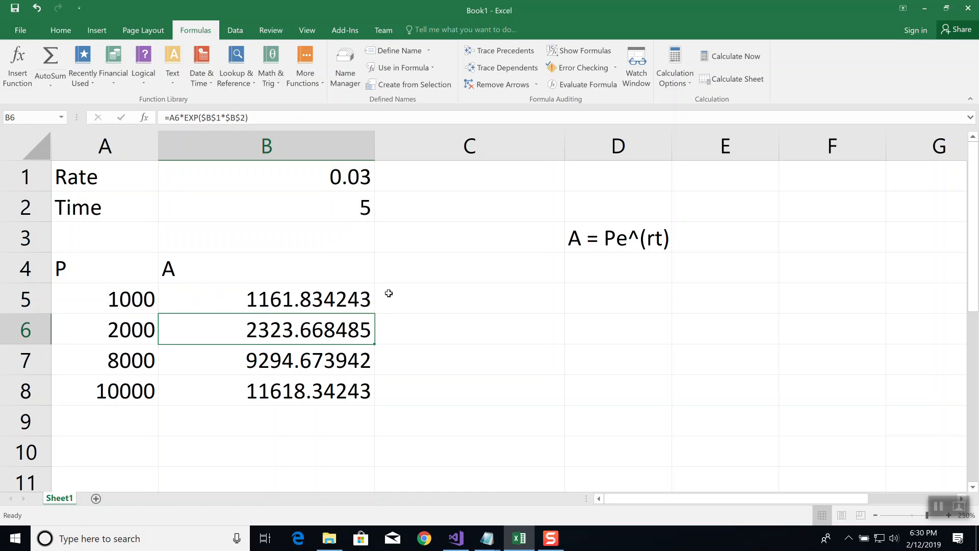
Fill the named-cell formula from B5 down through B8, and open B5's formula to inspect its references
click(350, 297)
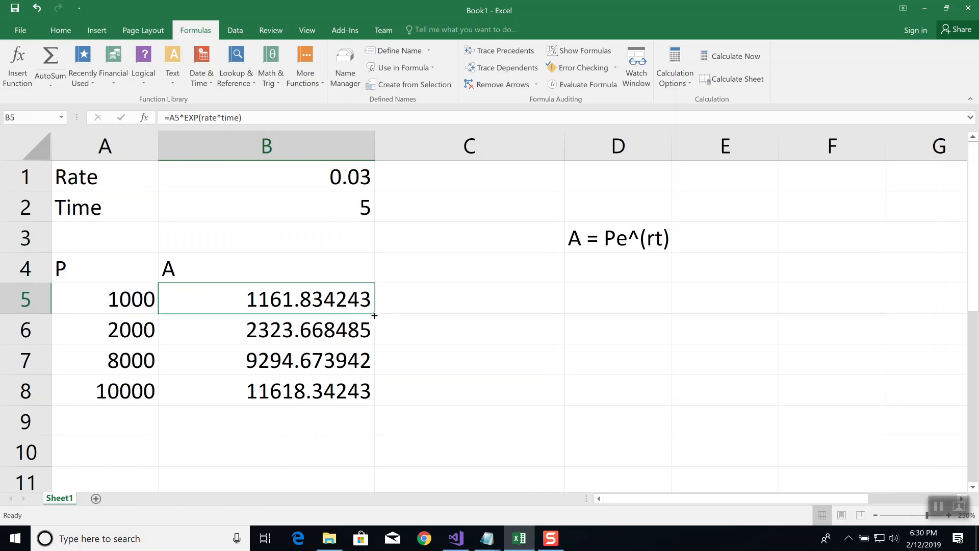
drag(374, 316, 366, 399)
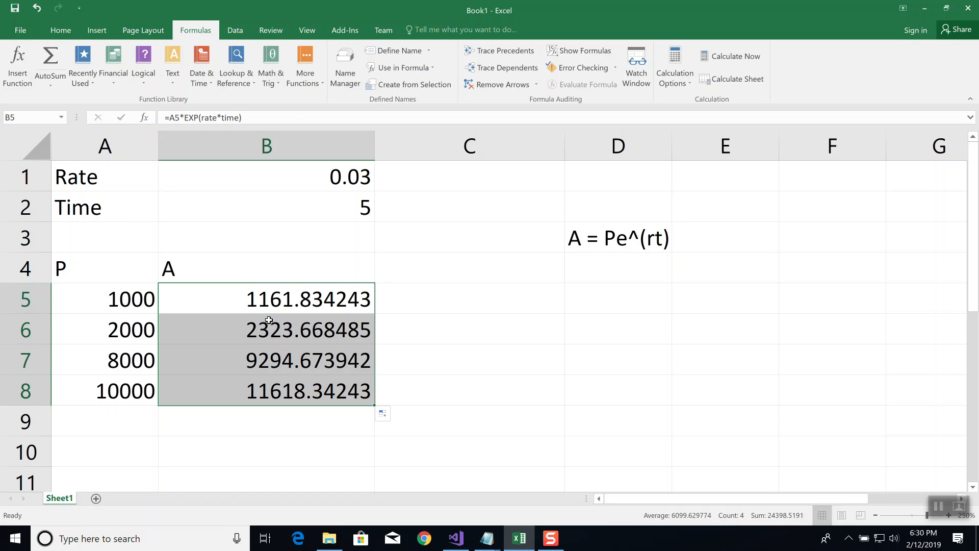
click(301, 298)
click(266, 118)
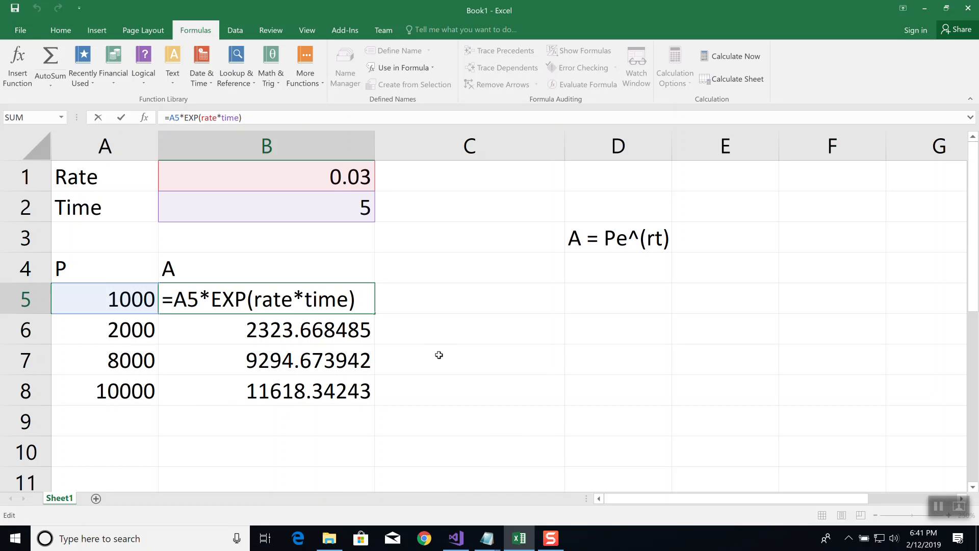
Close B5's formula unchanged, and check the name shown for A1 and for the rate cell B1
key(ctrl+Return)
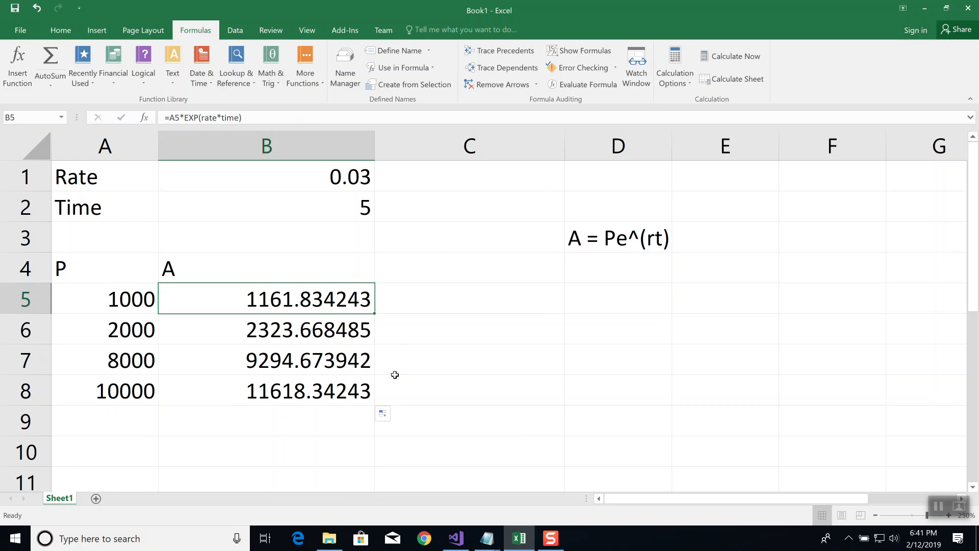
click(91, 172)
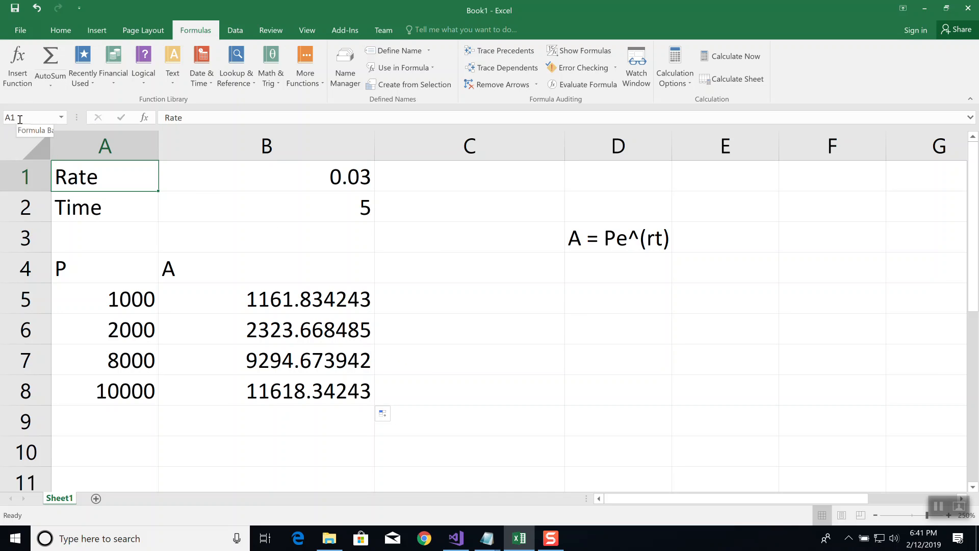
click(283, 176)
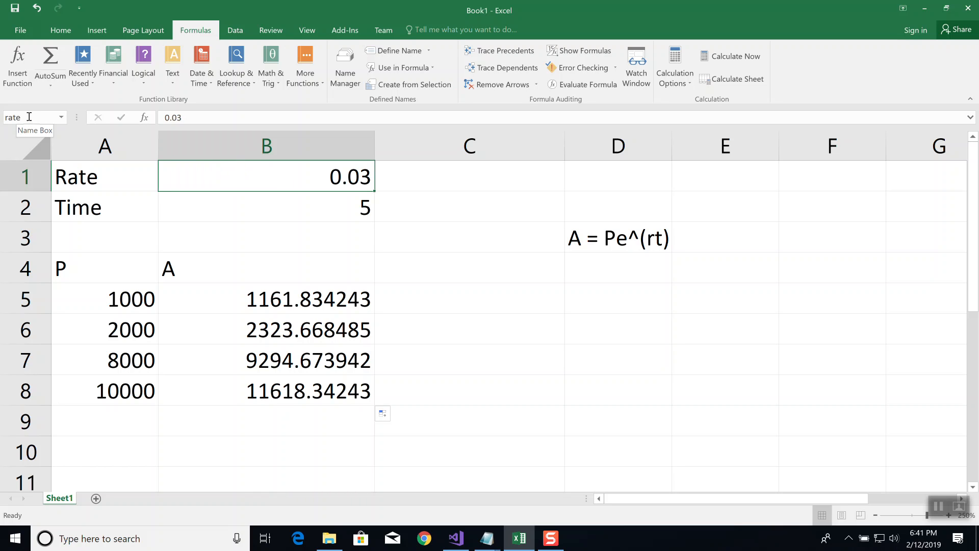
right_click(267, 181)
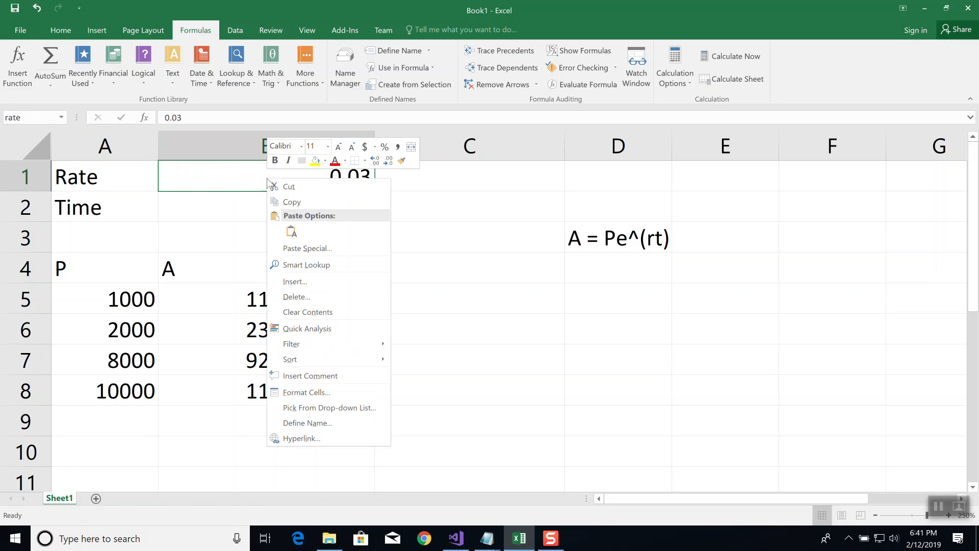
click(310, 296)
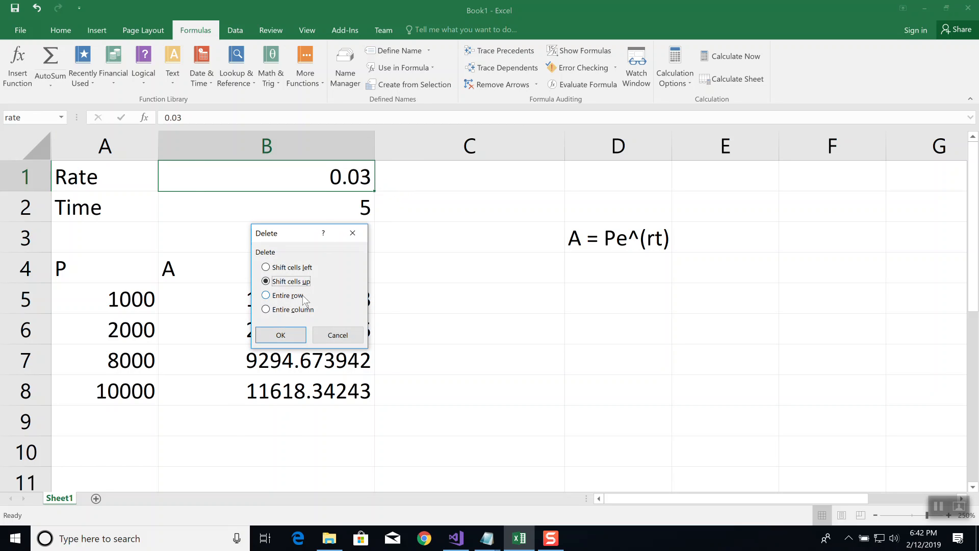
click(266, 267)
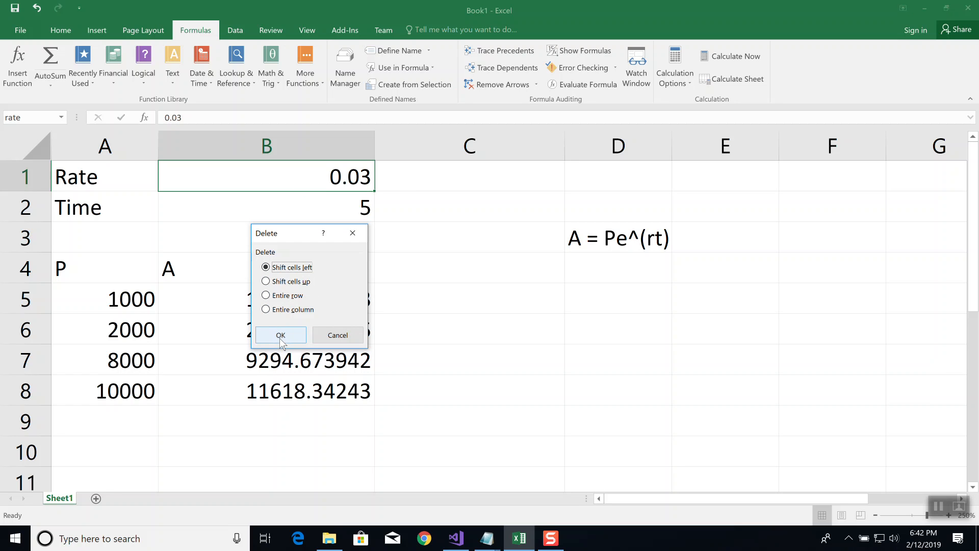
click(338, 334)
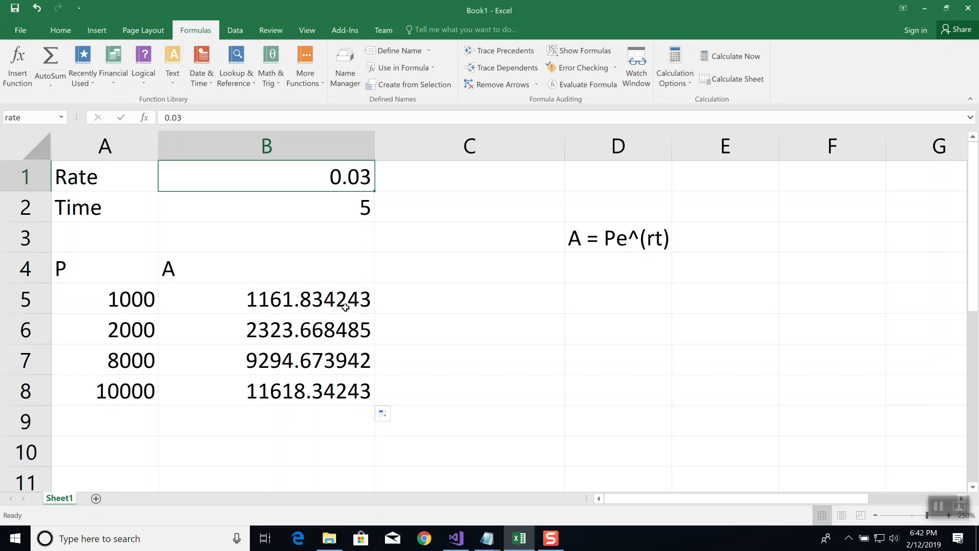
Delete the rate cell B1, shifting the remaining cells left
right_click(321, 176)
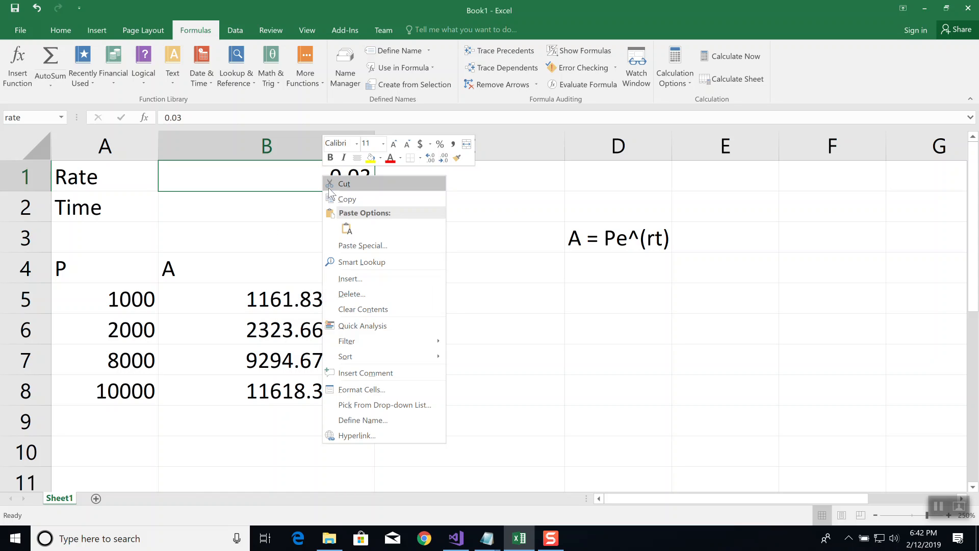
click(351, 294)
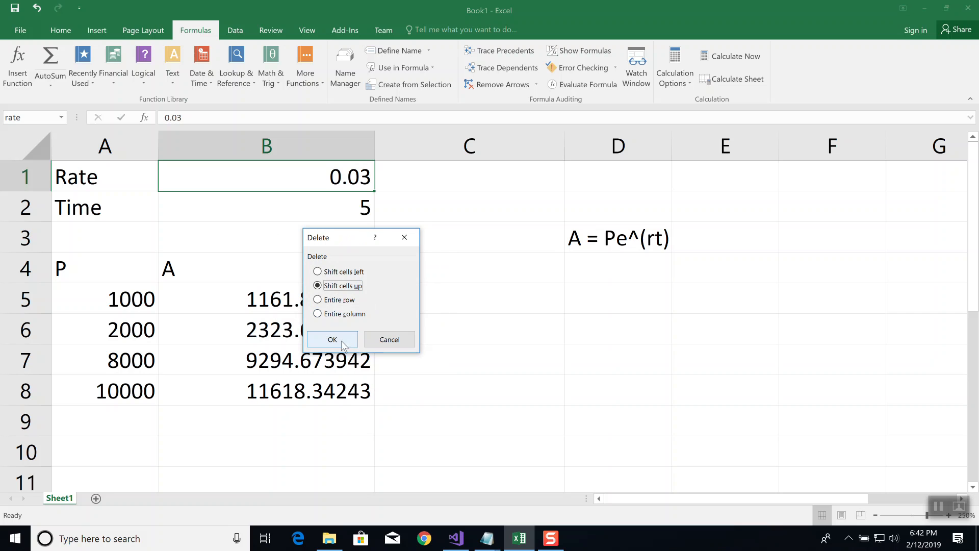
click(332, 272)
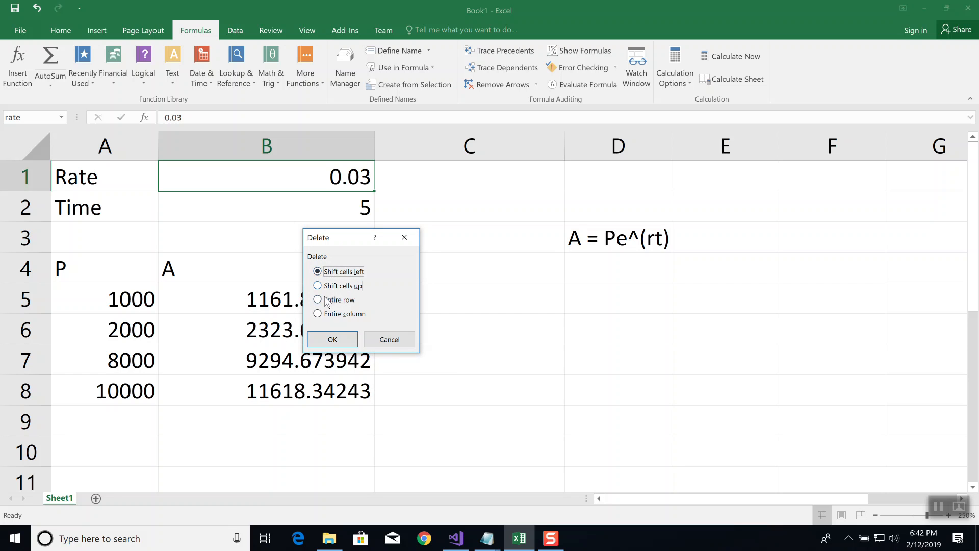
click(334, 342)
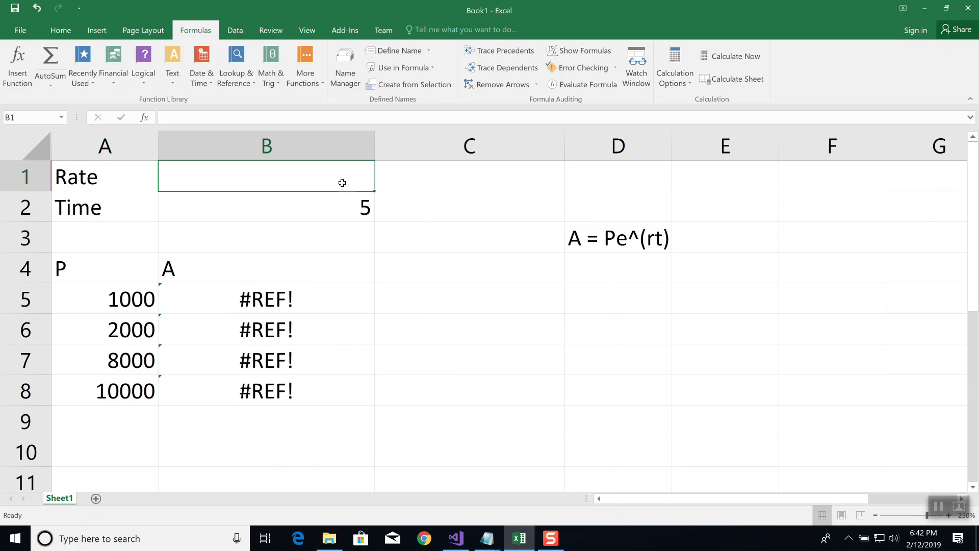
Enter 0.03 in B1 again and define the cell's name as rate
text(0.03)
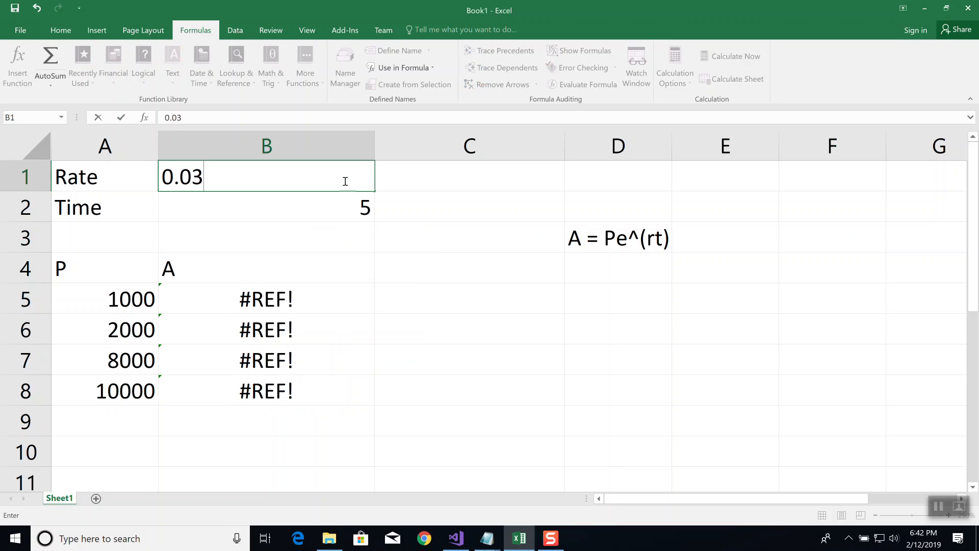
key(Tab)
click(248, 180)
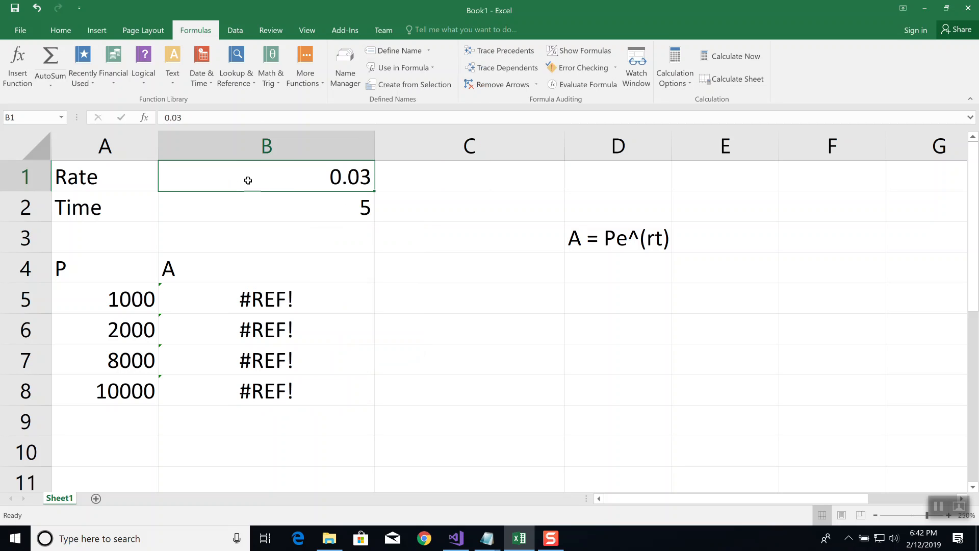
click(30, 116)
text(rate)
key(Return)
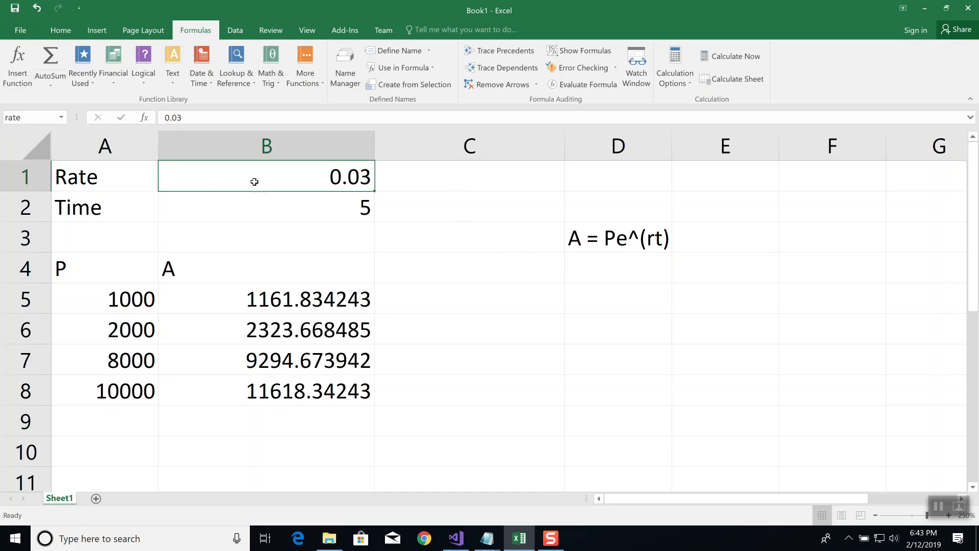
Select the rate cell B1 and review the workbook's defined names in the Name Manager
click(329, 245)
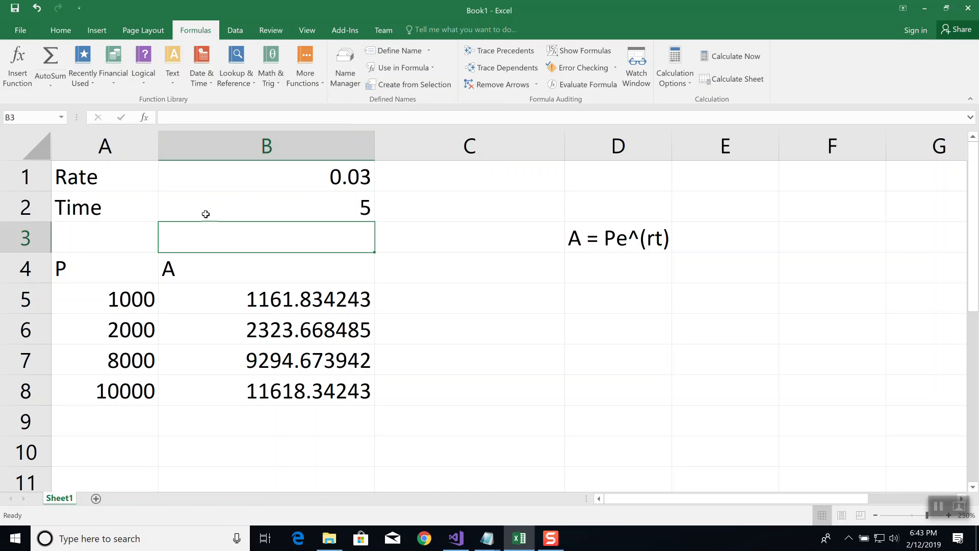
click(244, 182)
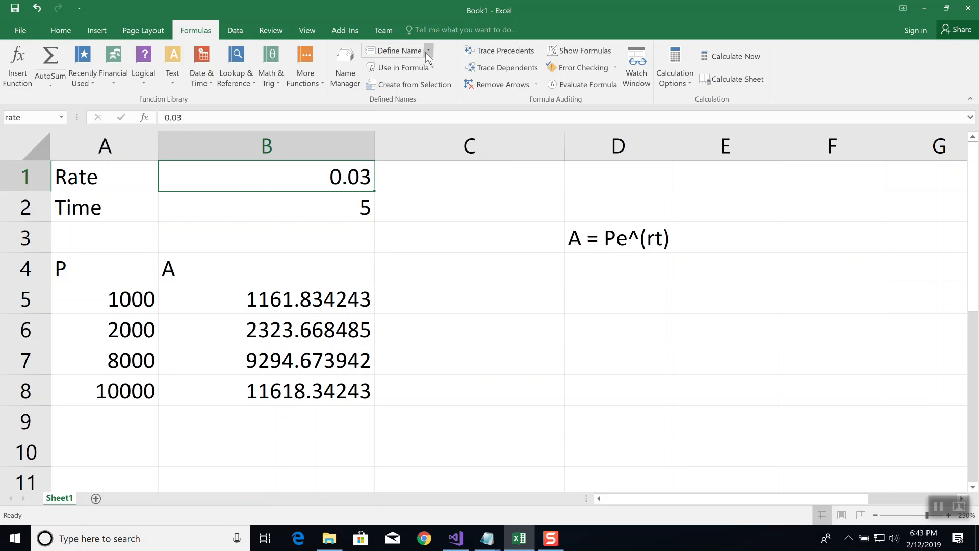
click(347, 71)
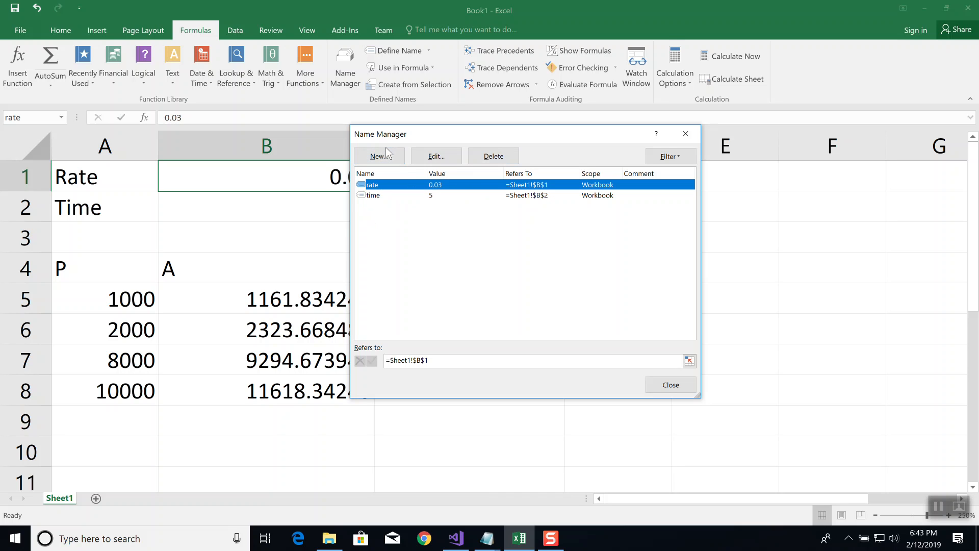
click(686, 132)
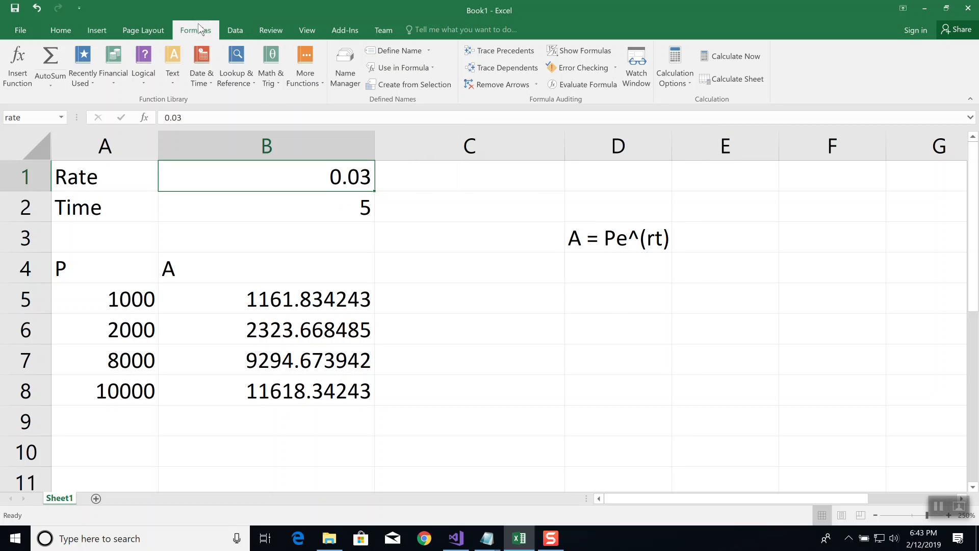
Delete the defined name rate in the Name Manager
click(343, 66)
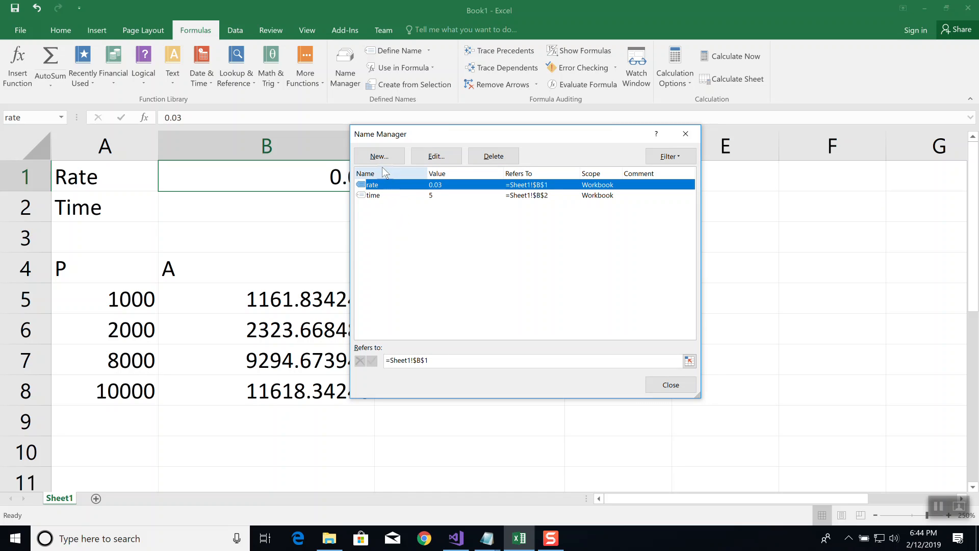
click(498, 157)
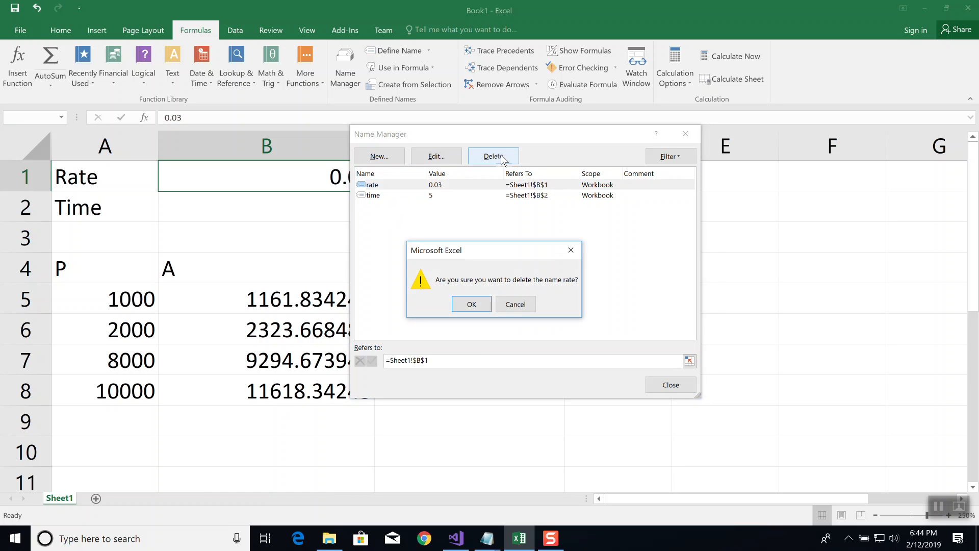
click(472, 304)
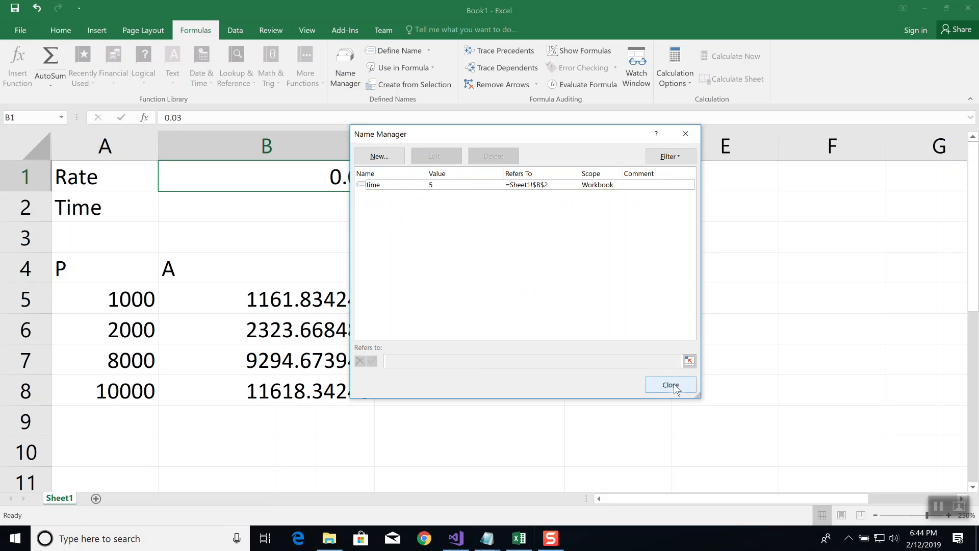
Inspect the edit settings of the defined name time without changing them, and close the Name Manager
click(398, 185)
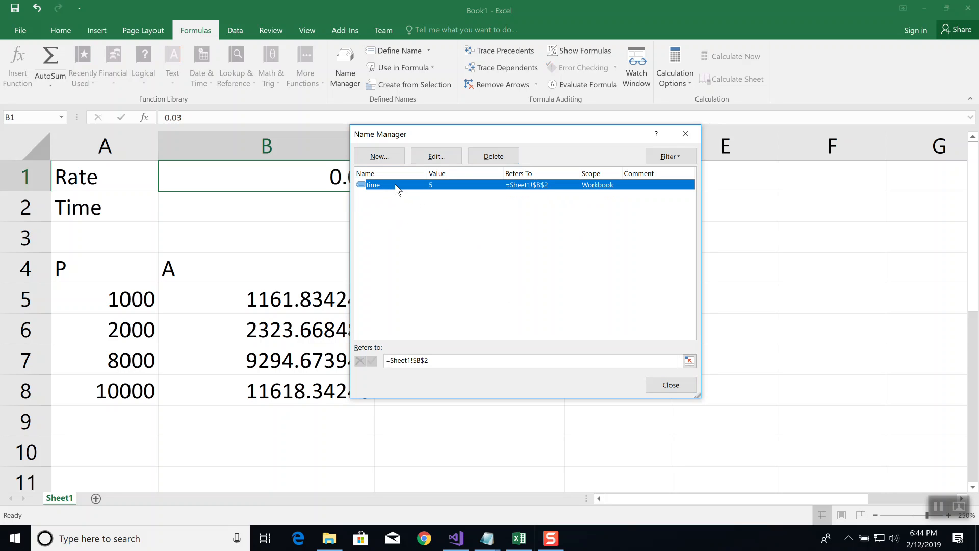
click(440, 156)
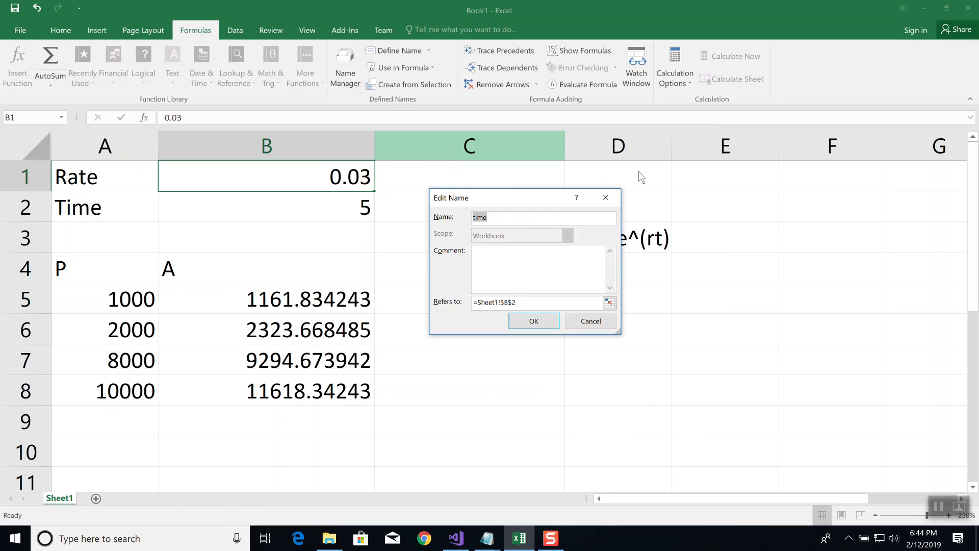
click(596, 322)
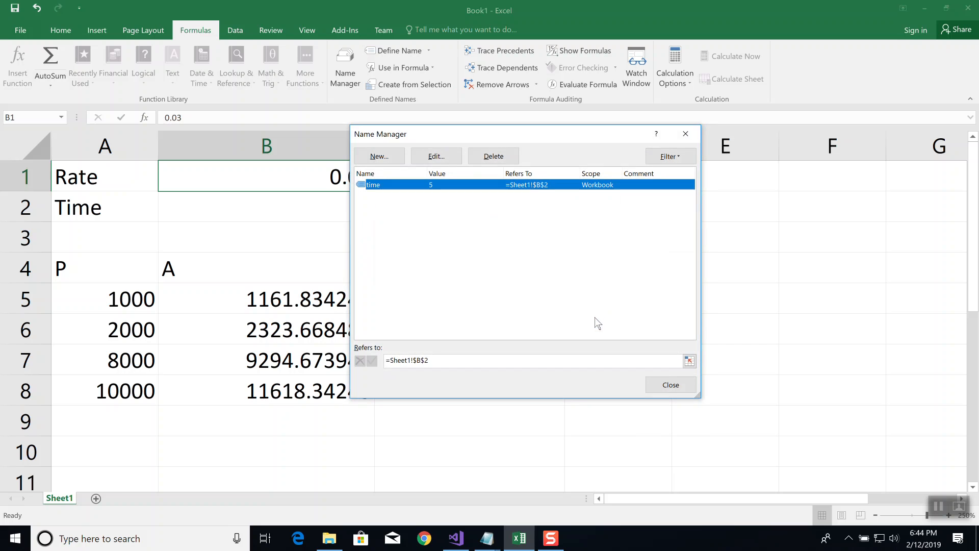
click(685, 133)
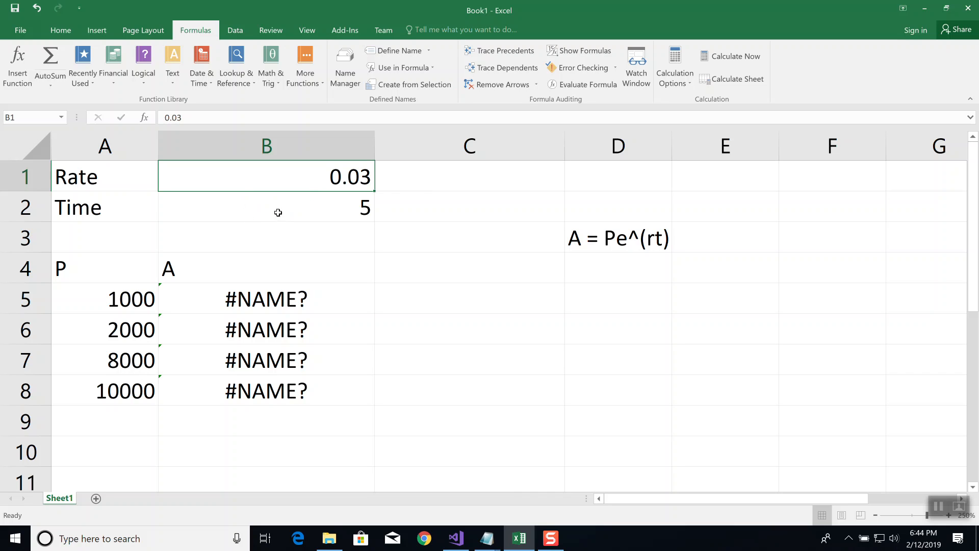
Clear the contents of the whole compounding table in A1:E9
click(416, 260)
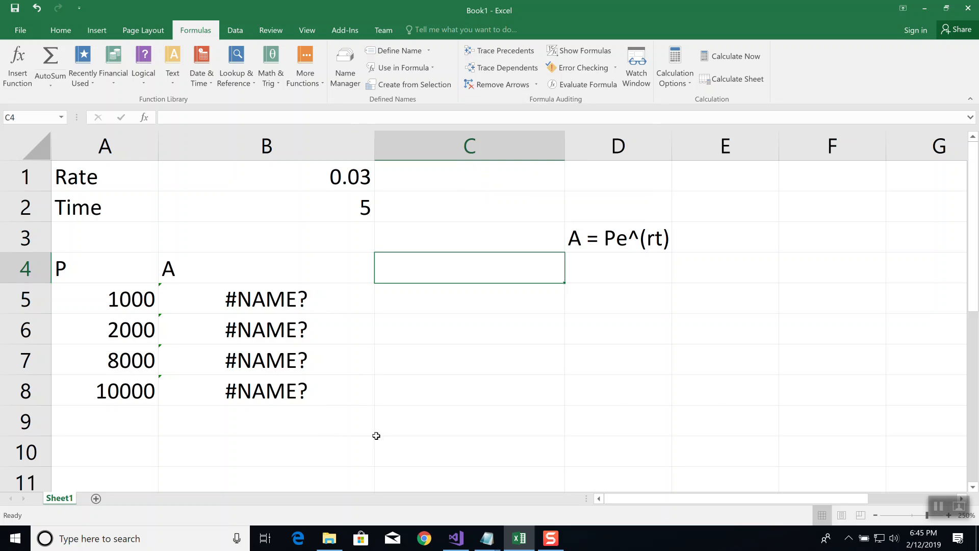
drag(700, 419, 35, 157)
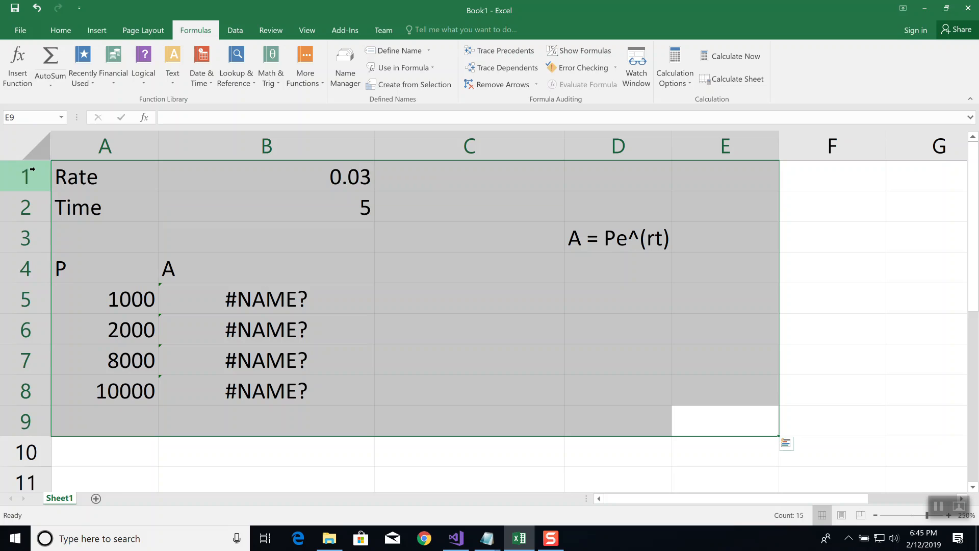
key(Delete)
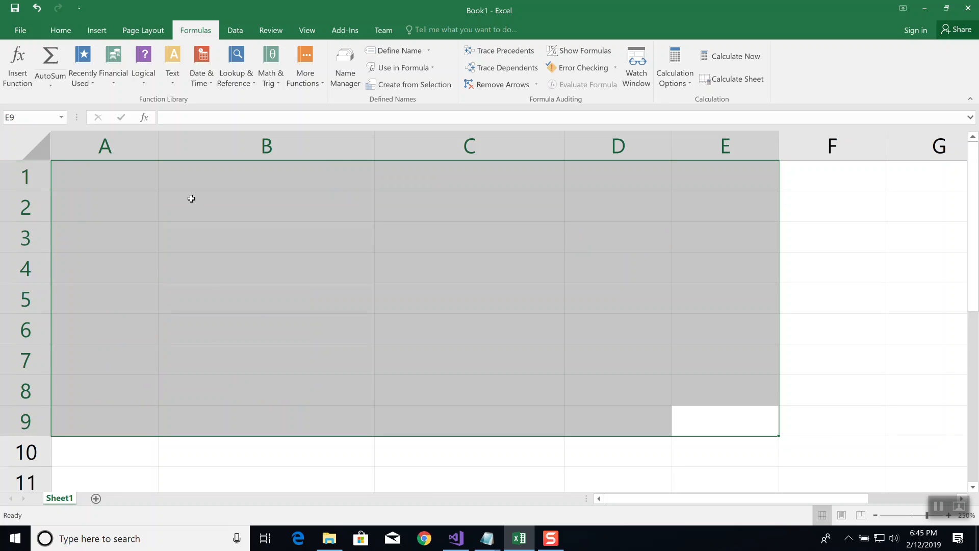
Enter the numbers 5, 7, 8 and 9 in cells A1 through A4
click(120, 177)
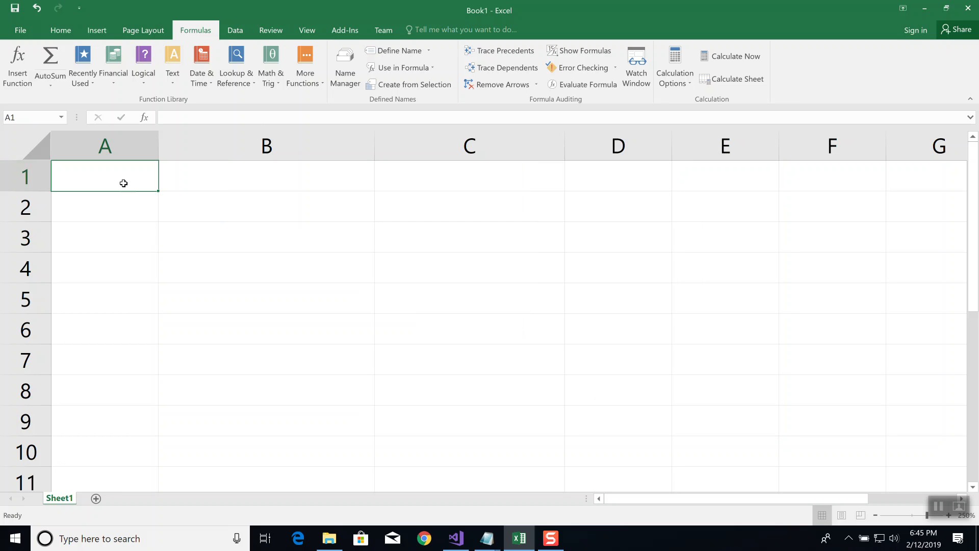
text(5)
key(Return)
text(7)
key(Return)
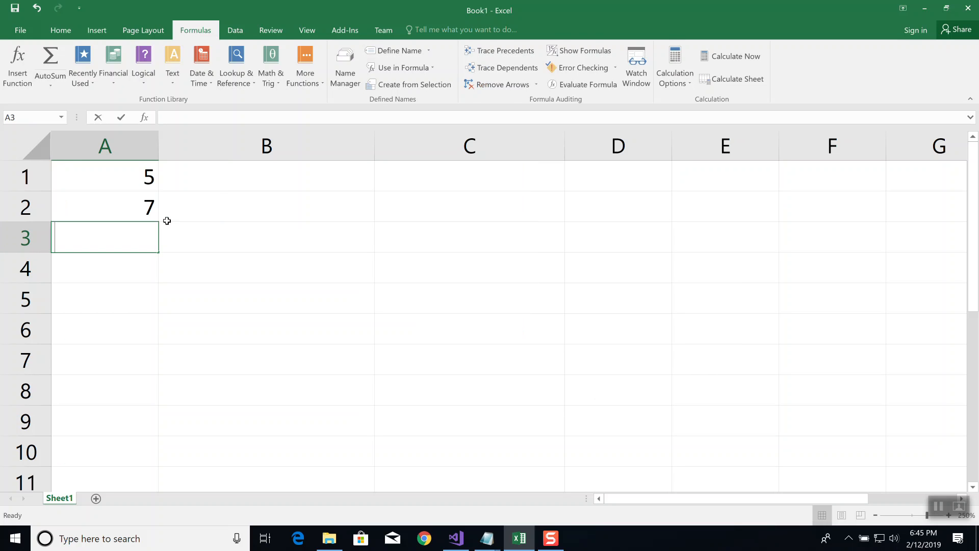
text(8)
key(Return)
text(9)
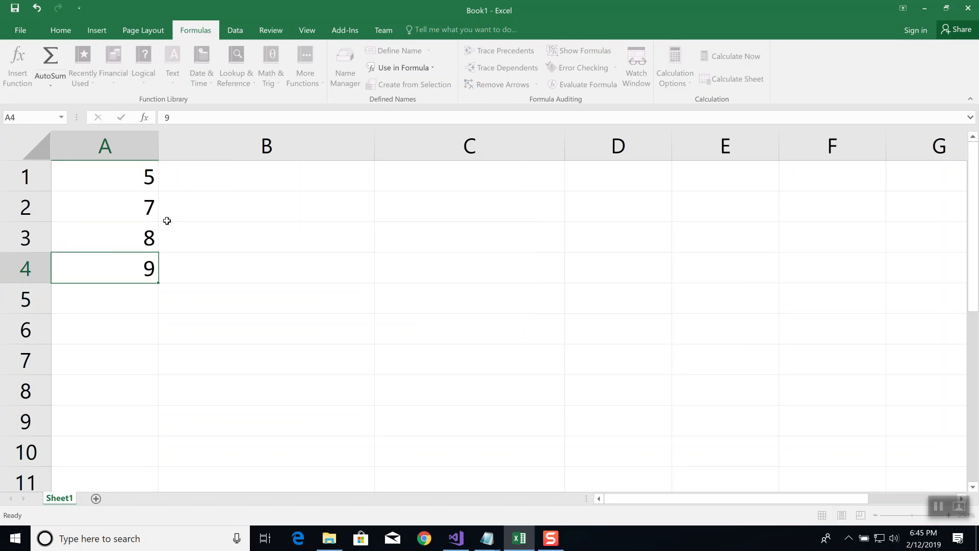
key(Return)
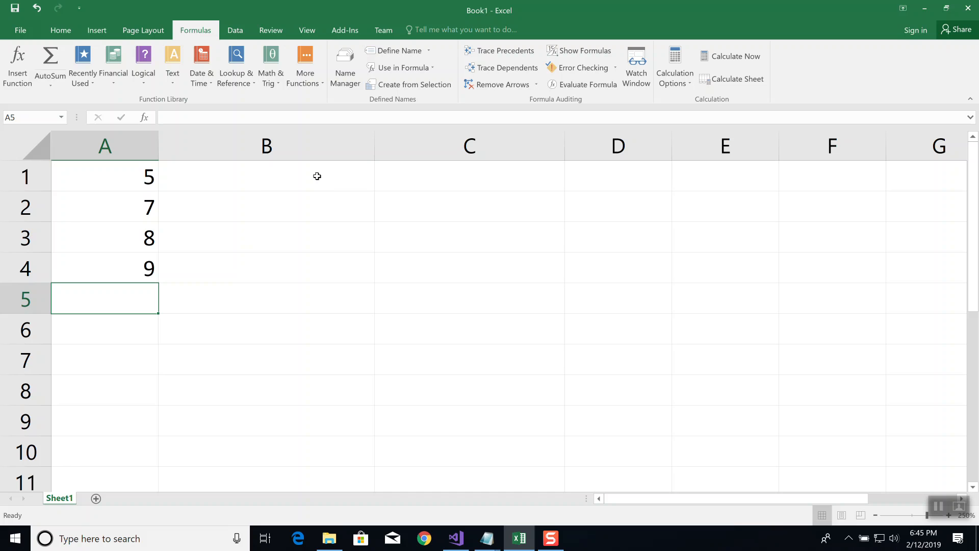
Enter the formula =SUM(A1:A4) in cell B1 to add up the four numbers in column A
click(115, 179)
drag(115, 199, 110, 263)
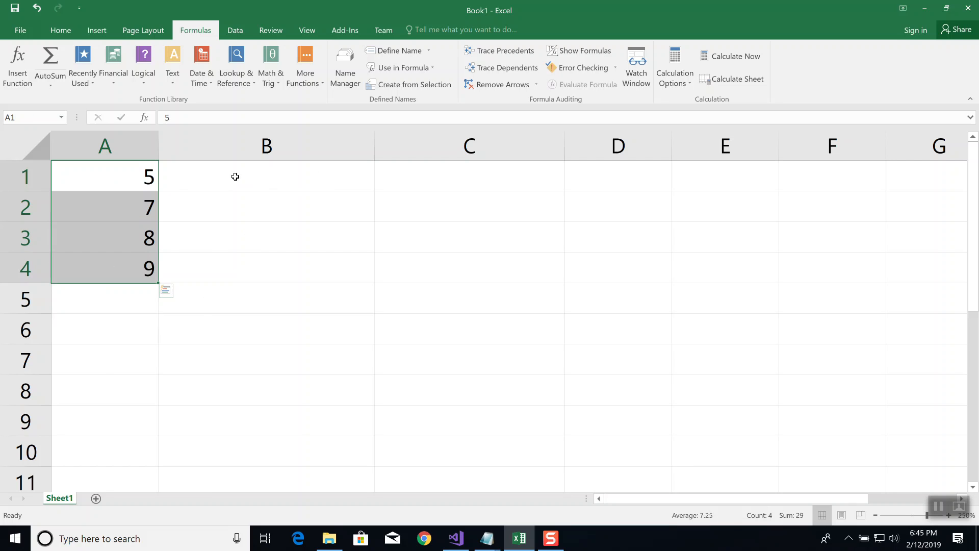
click(293, 187)
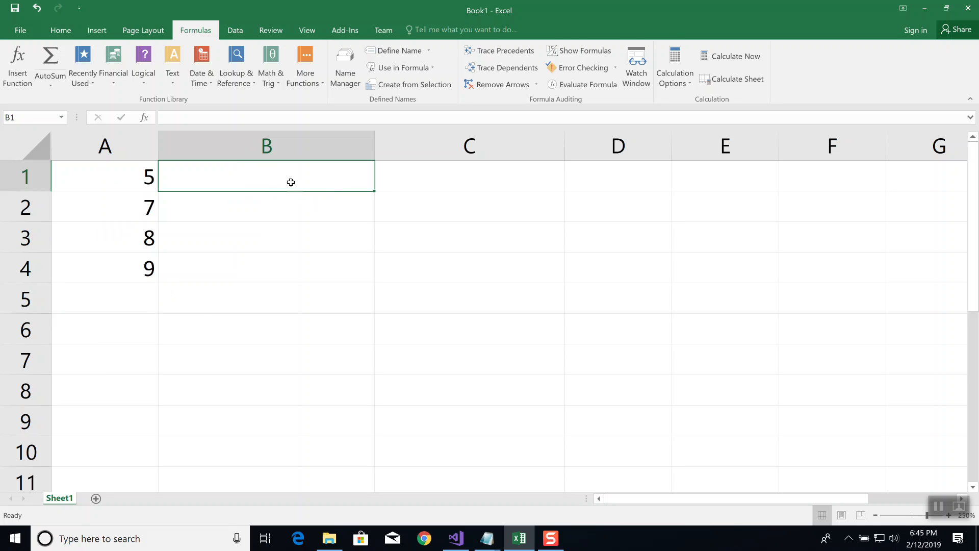
text(=S)
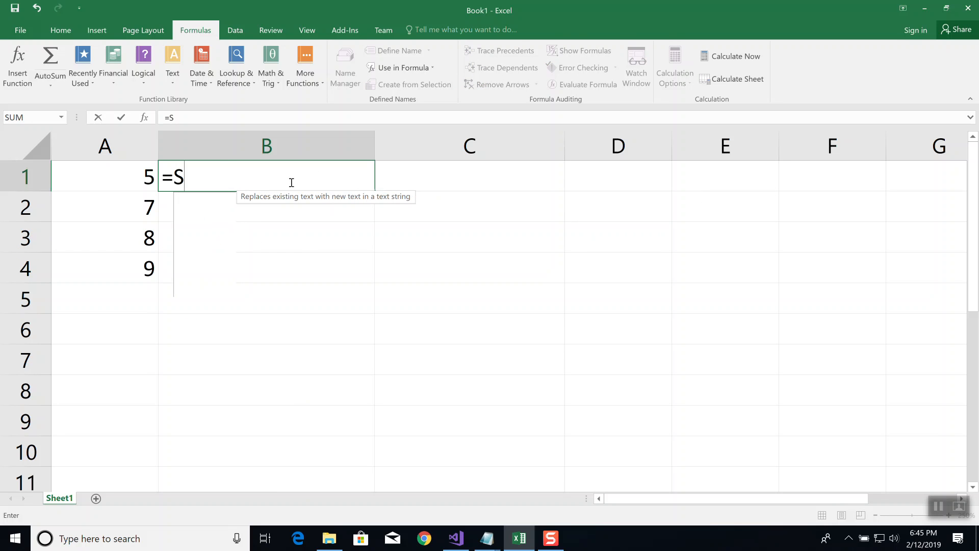
text(UM()
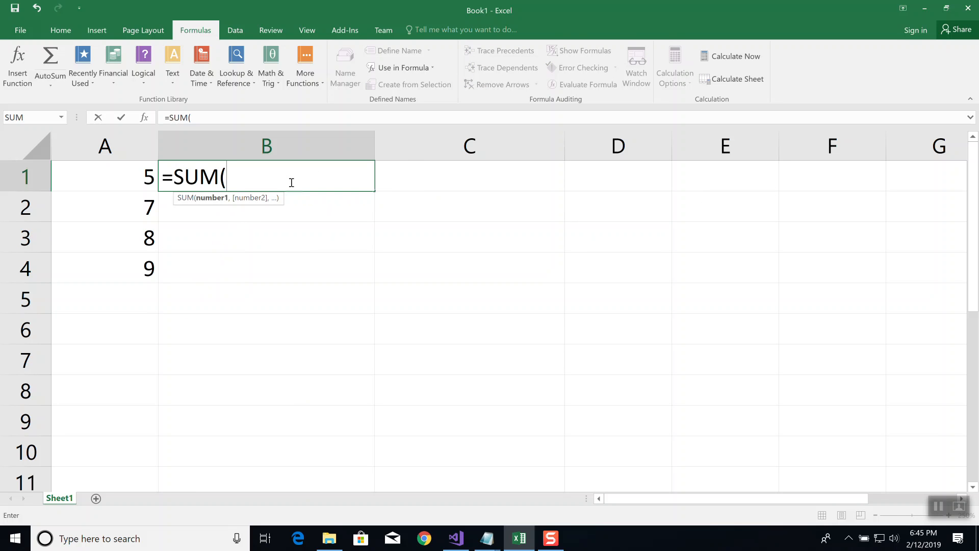
text(A1)
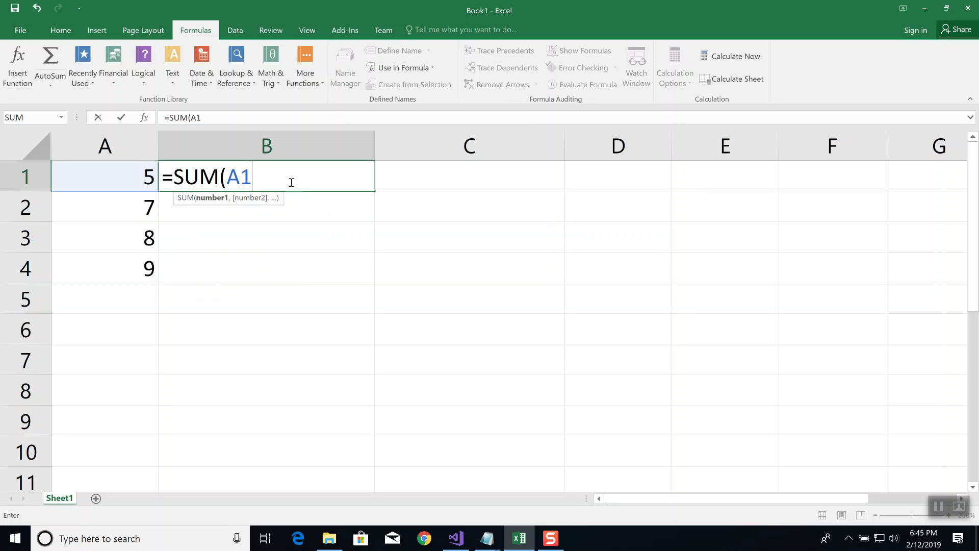
text(:A4)
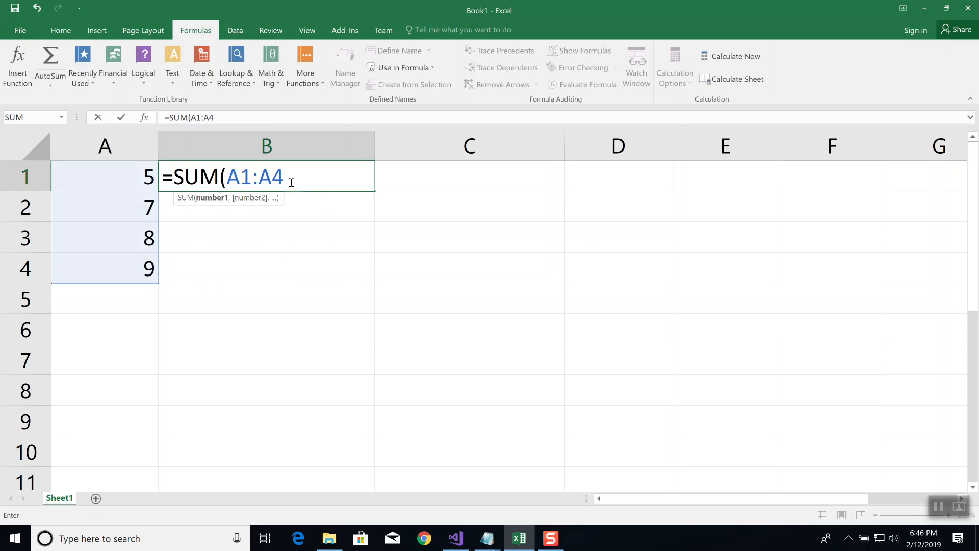
text())
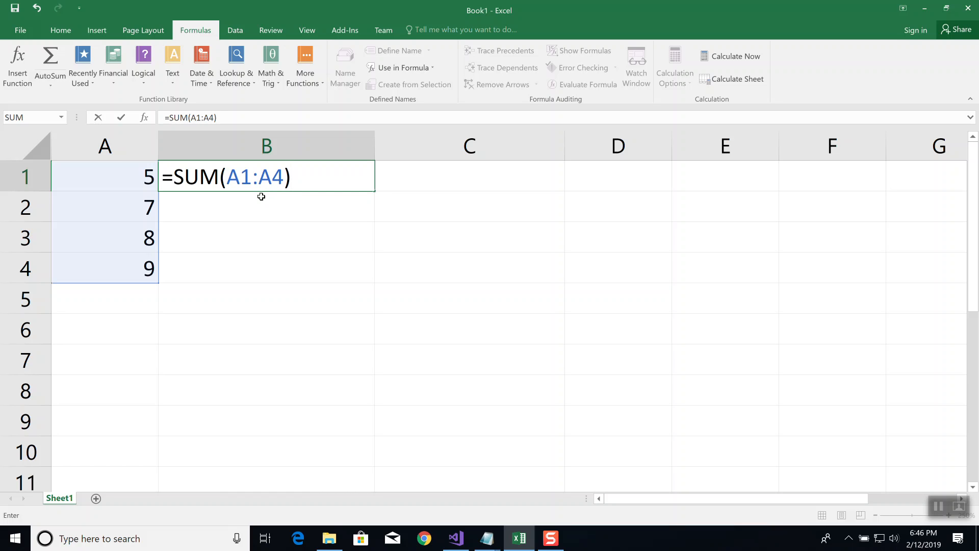
key(Return)
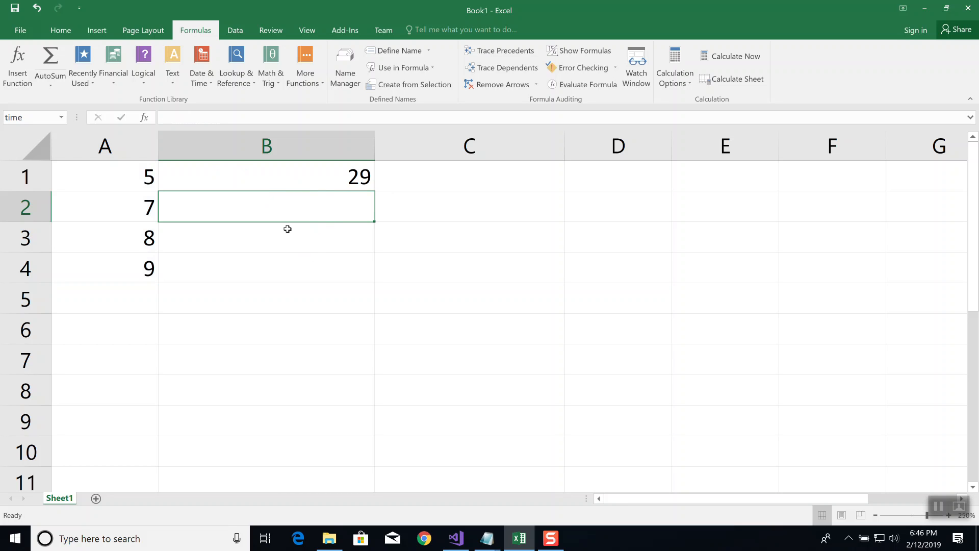
Trace the precedents and dependents of the SUM formula in B1, and remove all tracer arrows
click(321, 173)
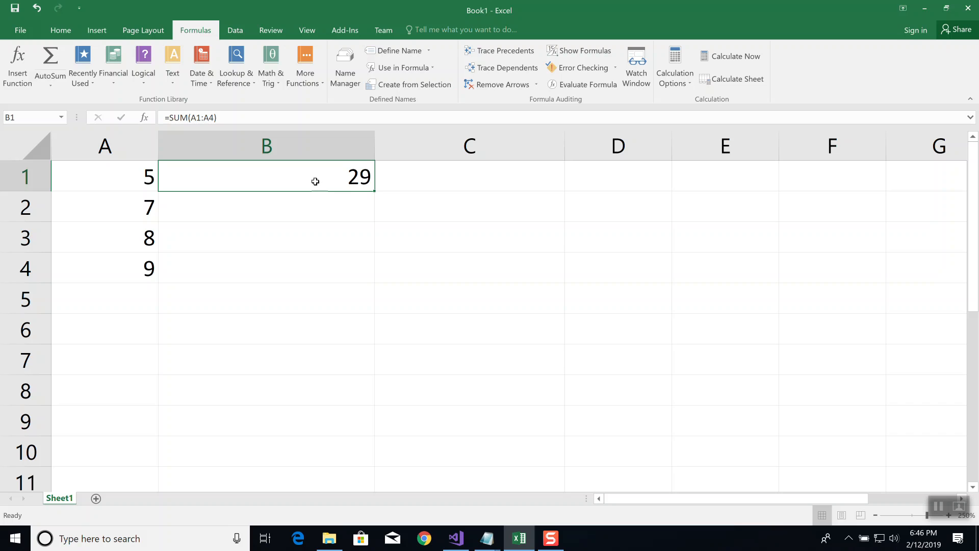
click(500, 51)
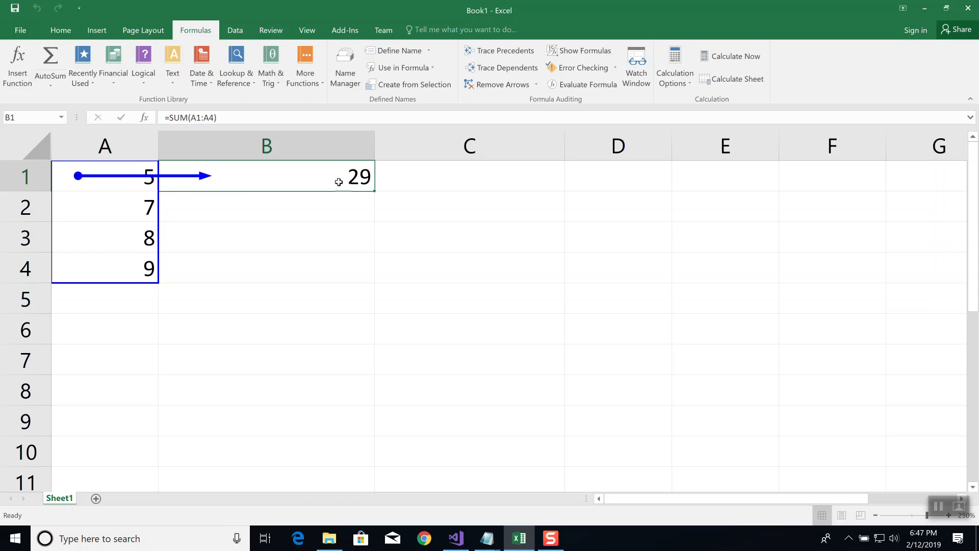
click(515, 70)
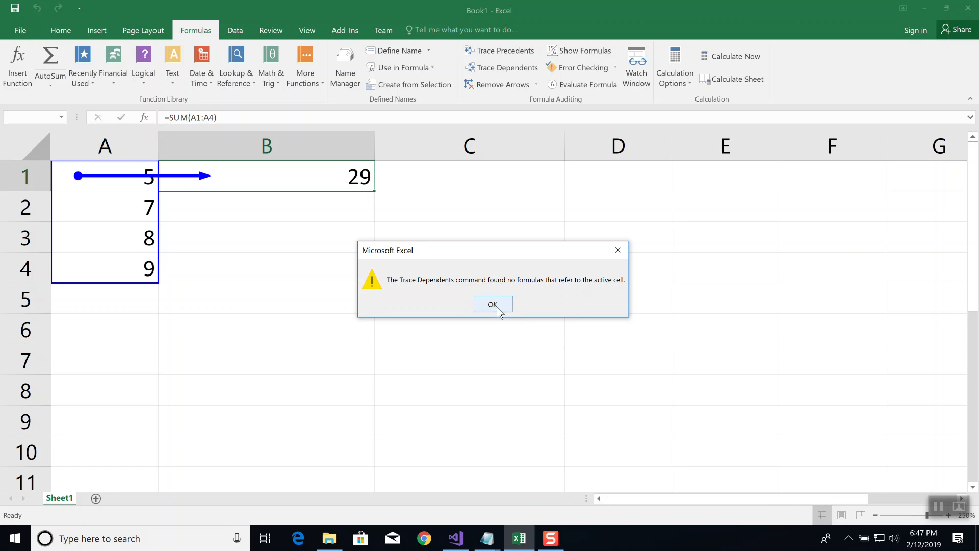
click(493, 305)
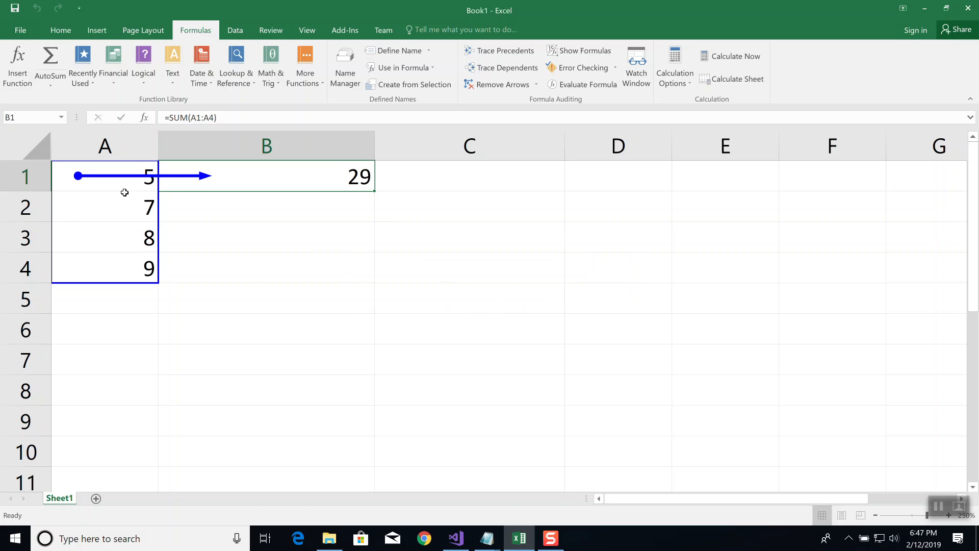
click(506, 83)
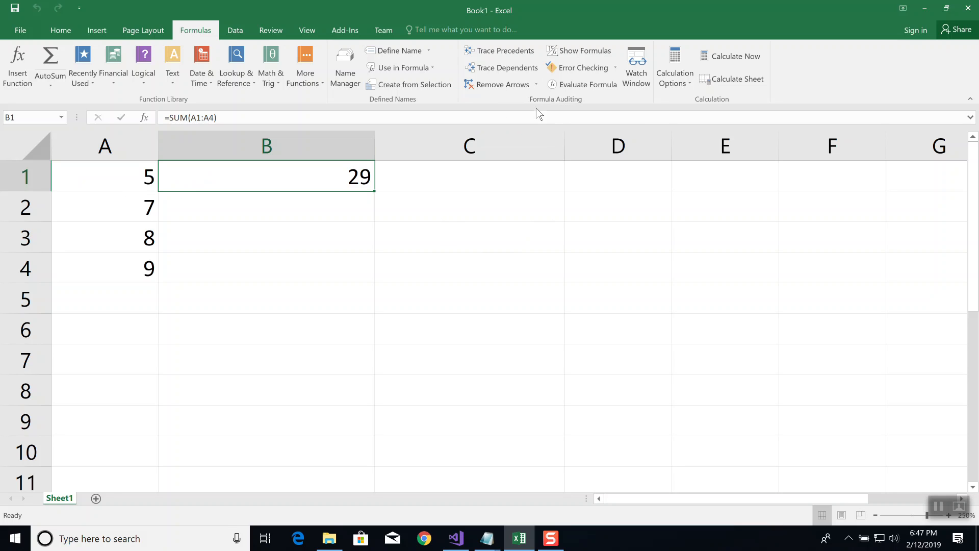
Trace the dependents of each of the cells A1, A2, A3 and A4 in turn
click(126, 181)
click(512, 70)
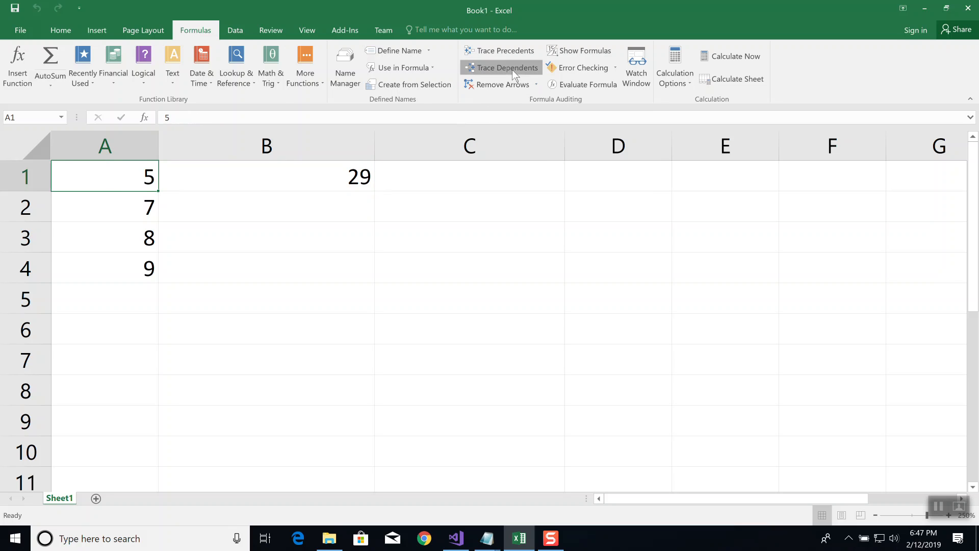
click(115, 207)
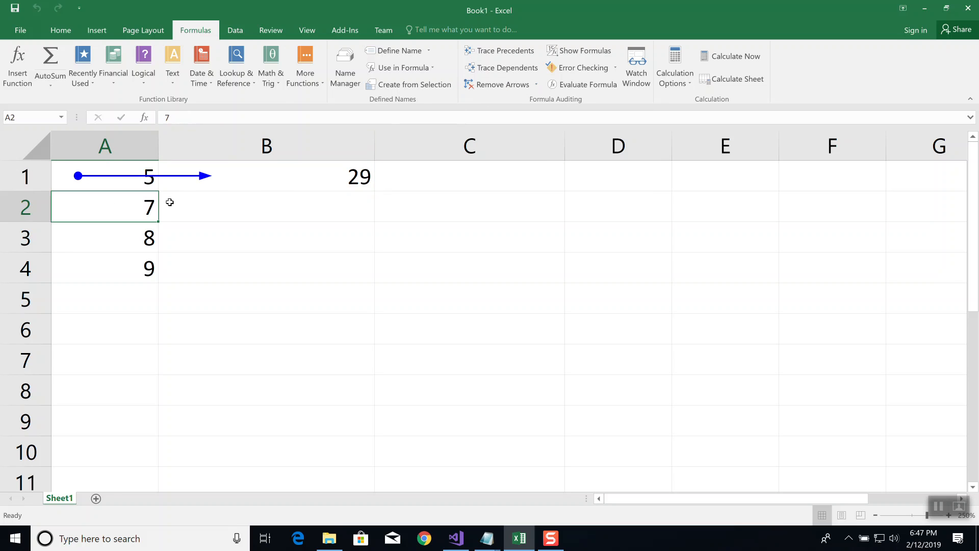
click(474, 70)
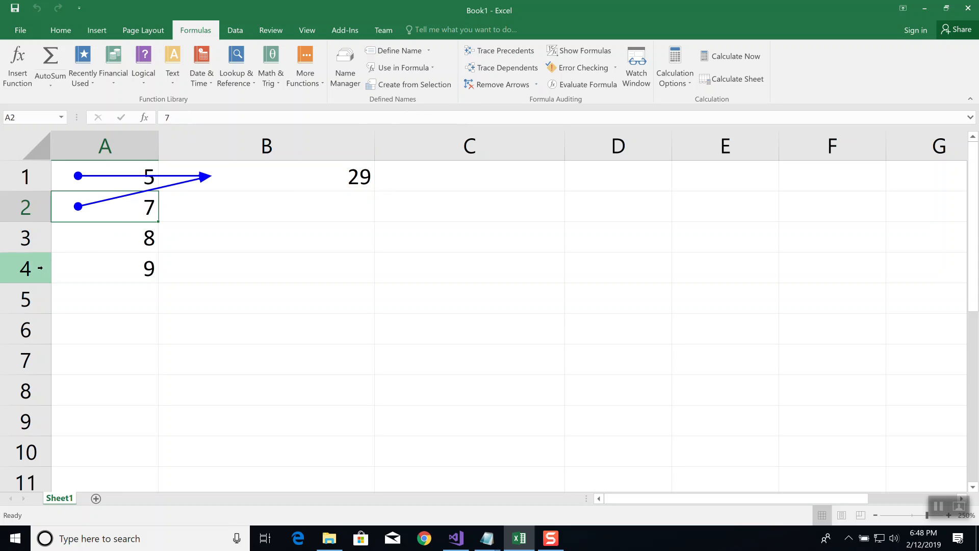
click(117, 245)
click(508, 68)
click(149, 279)
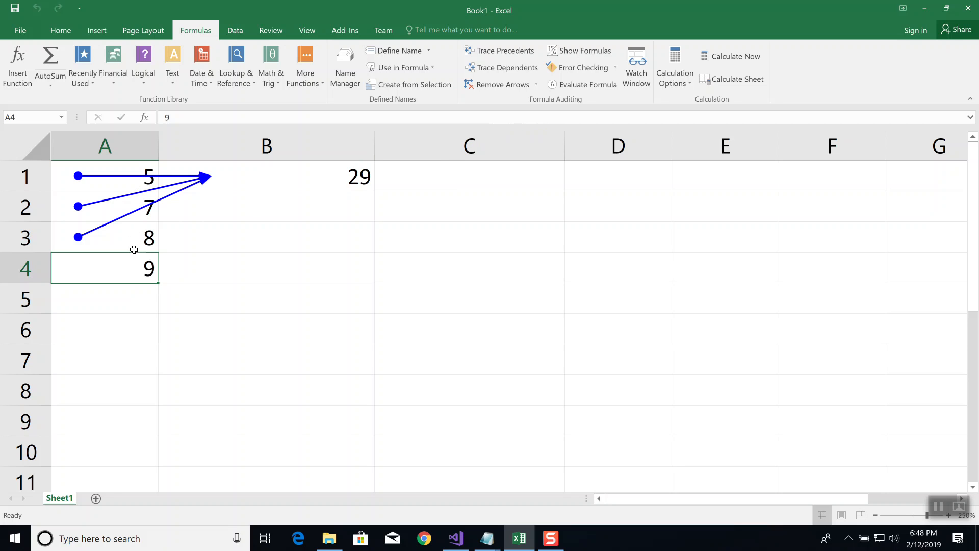
click(507, 68)
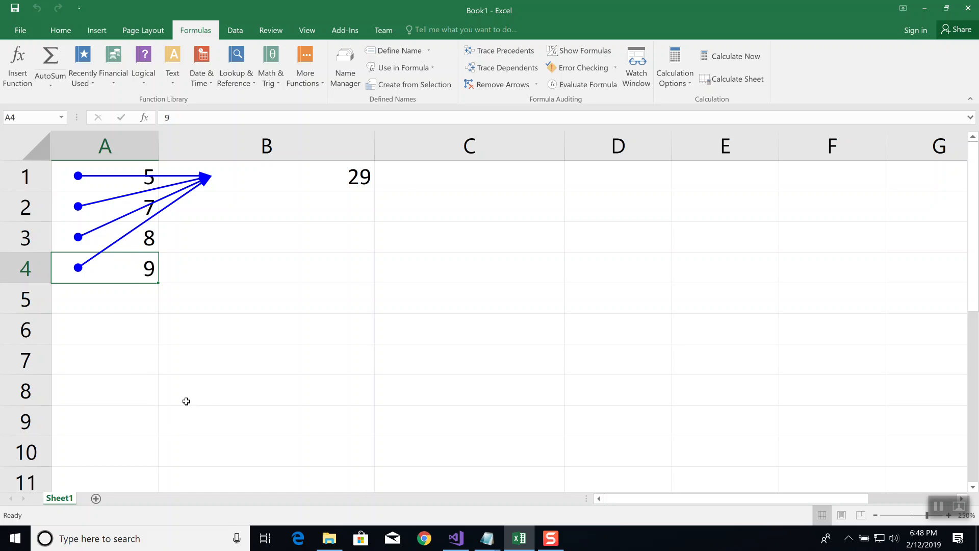
Check B1 for dependents, add its precedent arrows to the existing ones, recheck its dependents, and clear every arrow from the sheet
click(363, 175)
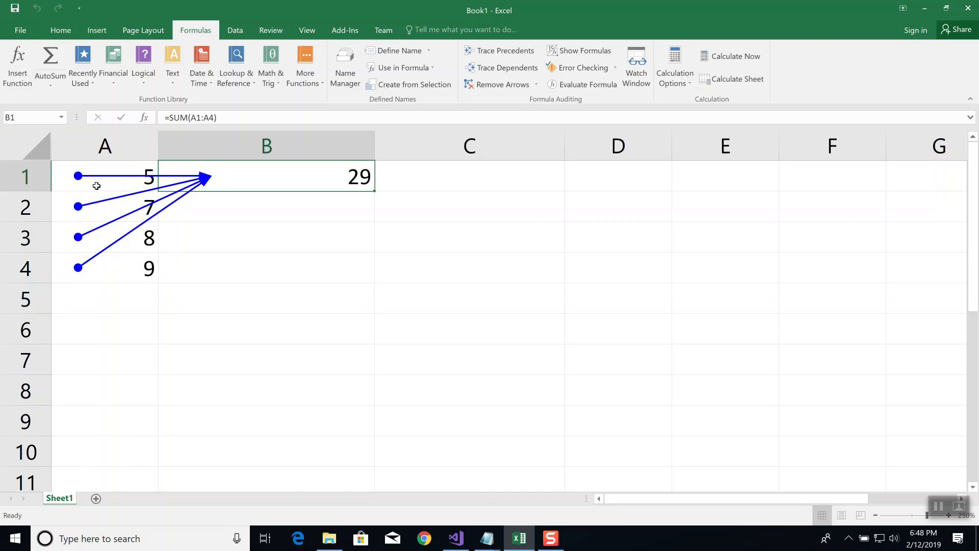
click(504, 71)
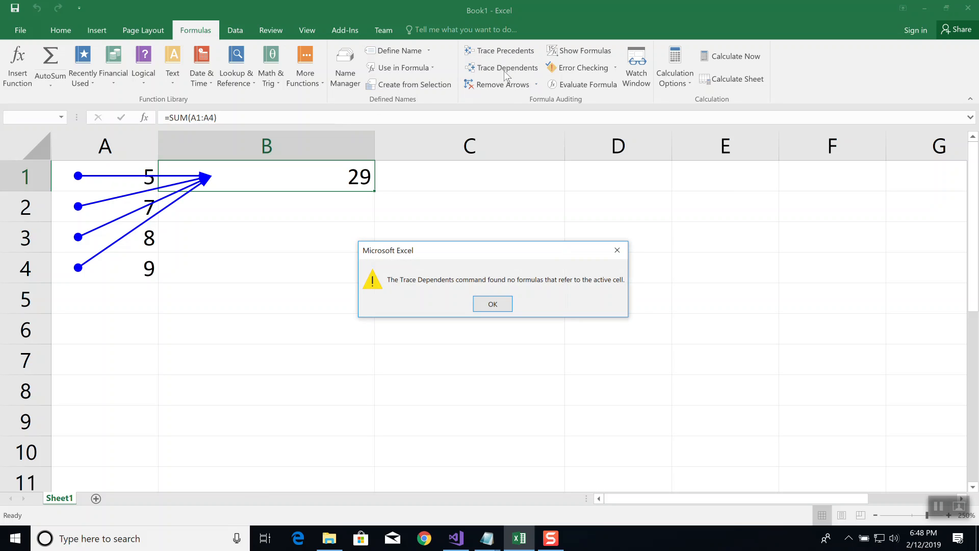
click(489, 306)
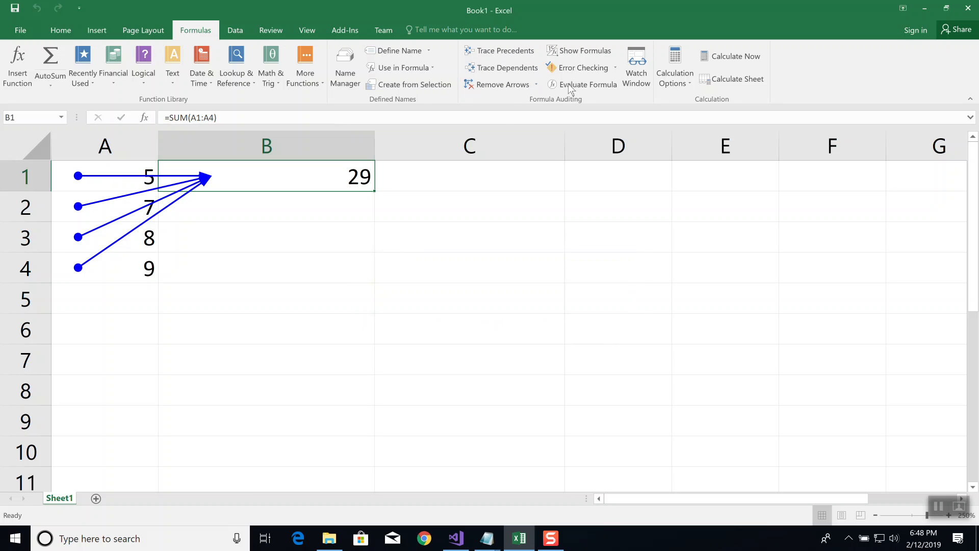
click(506, 50)
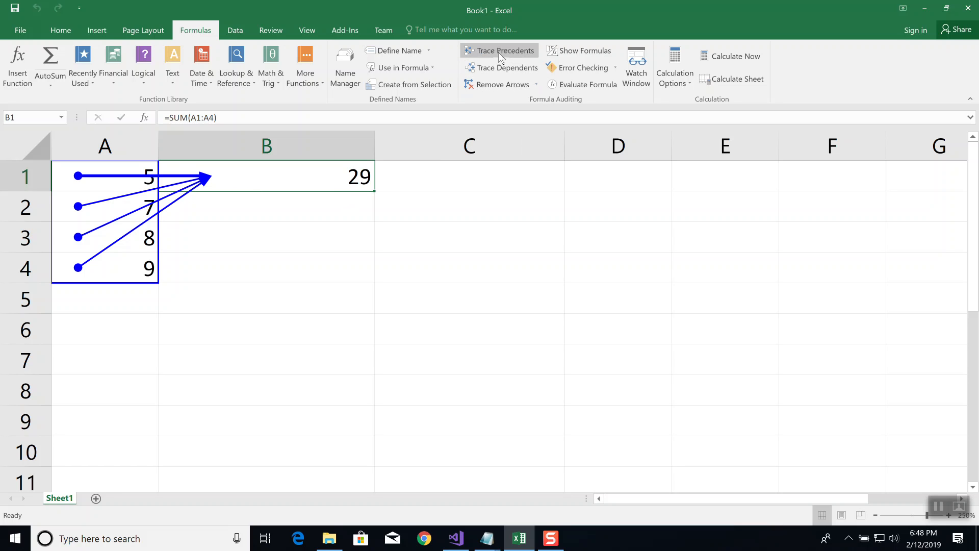
click(497, 67)
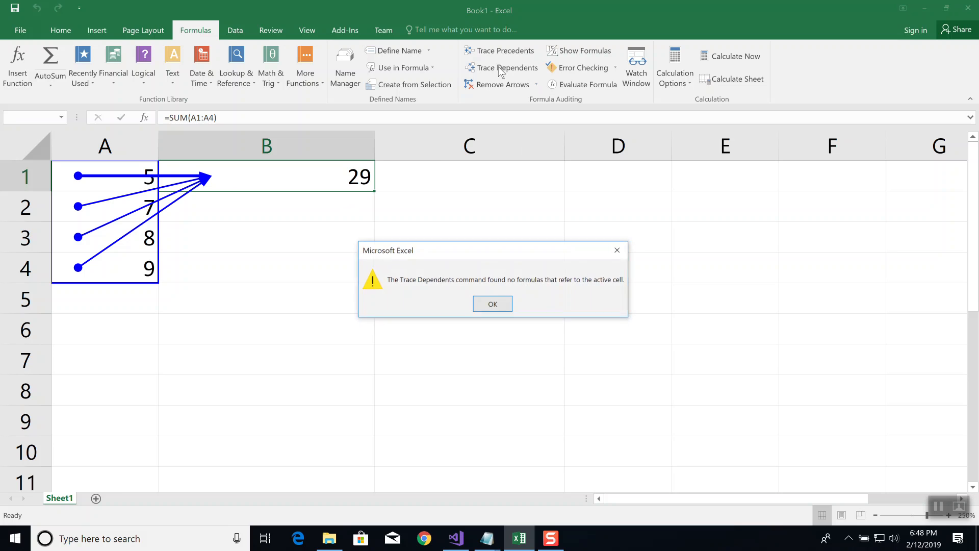
click(495, 301)
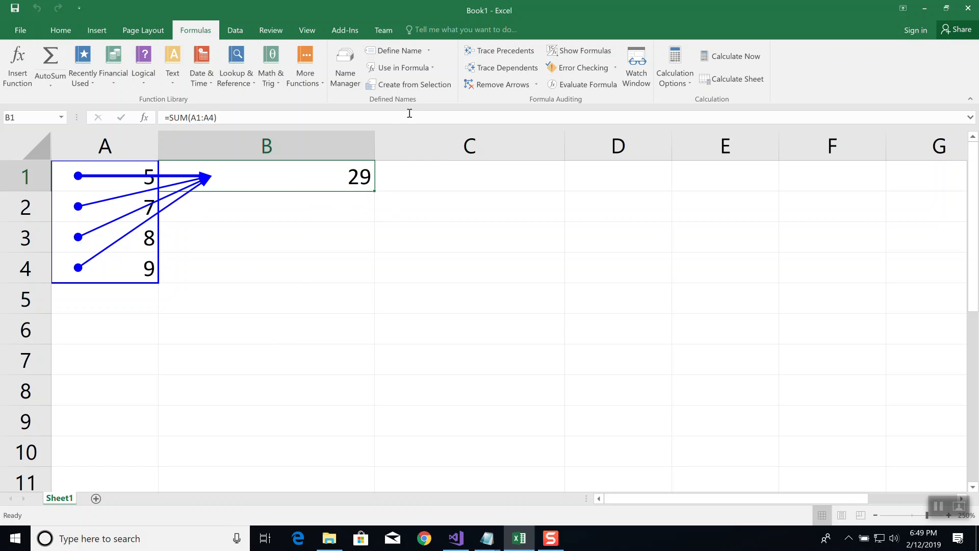
click(498, 87)
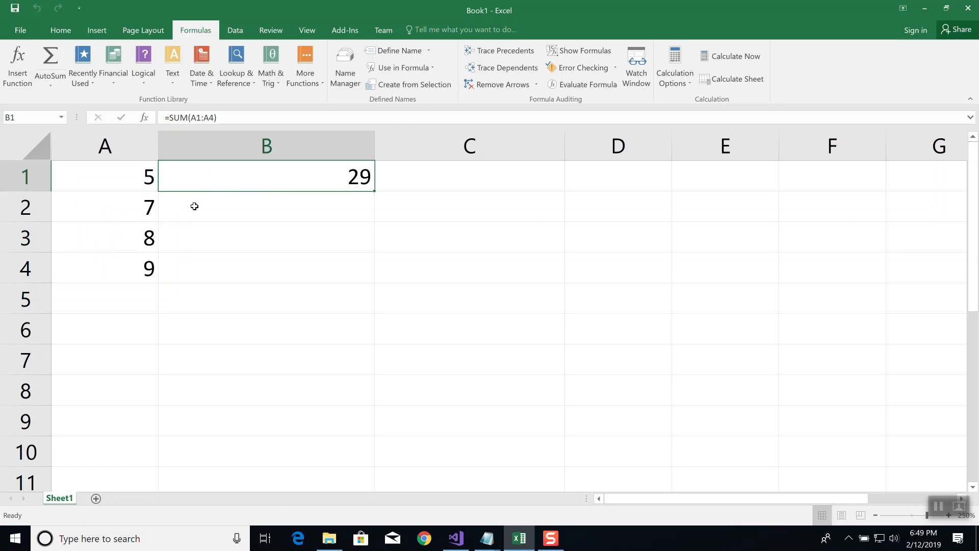
Try to trace the precedents of cell A1
click(128, 176)
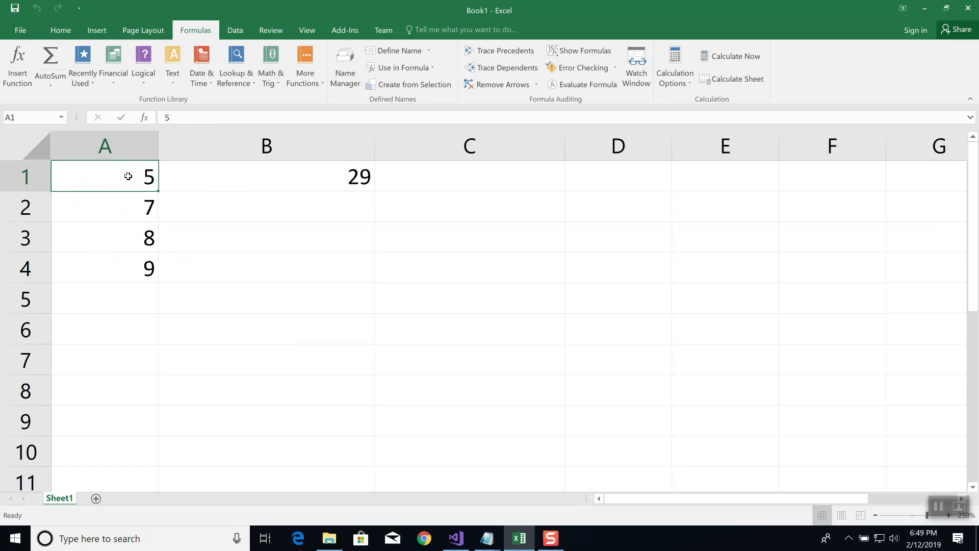
click(506, 50)
click(493, 305)
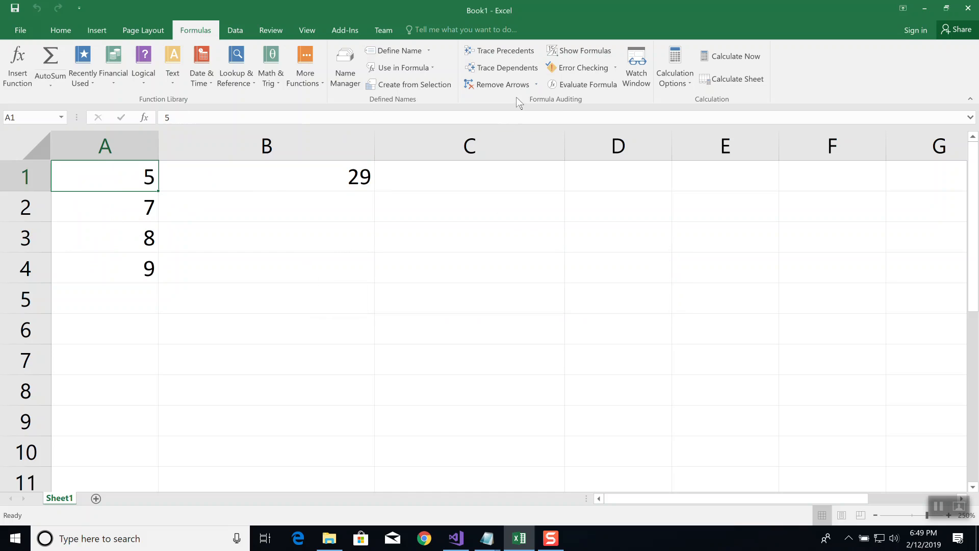
Trace the dependents of cells A1, A2 and A3 one after another, and remove all the arrows
click(510, 68)
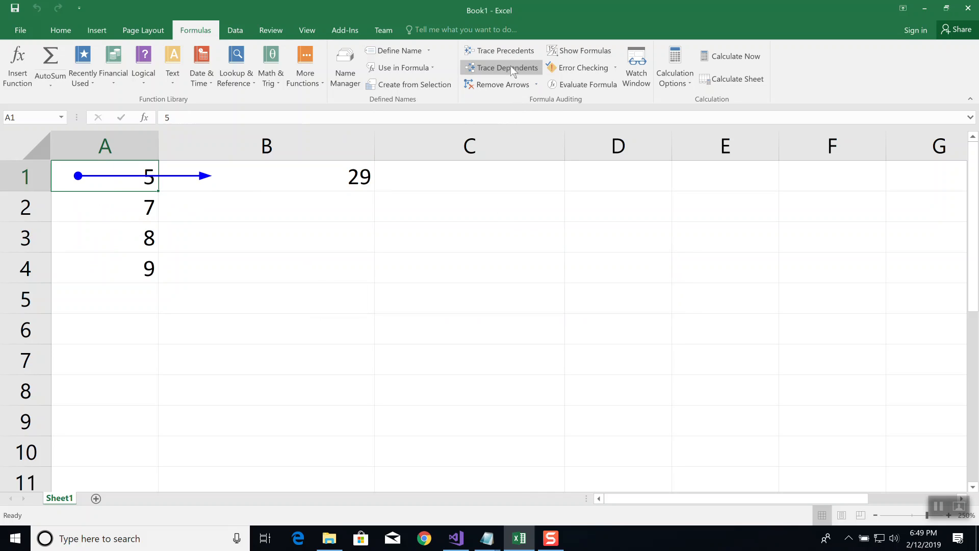
click(139, 214)
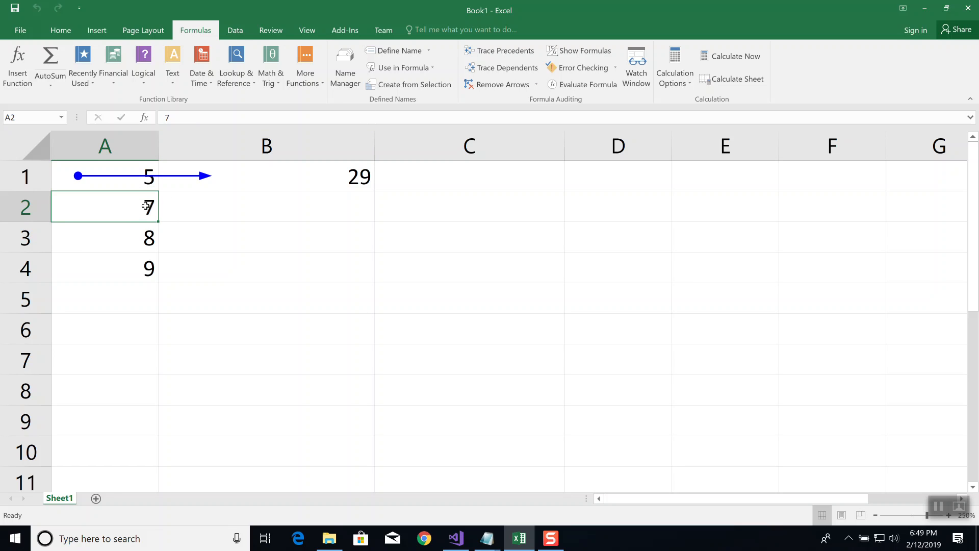
click(505, 67)
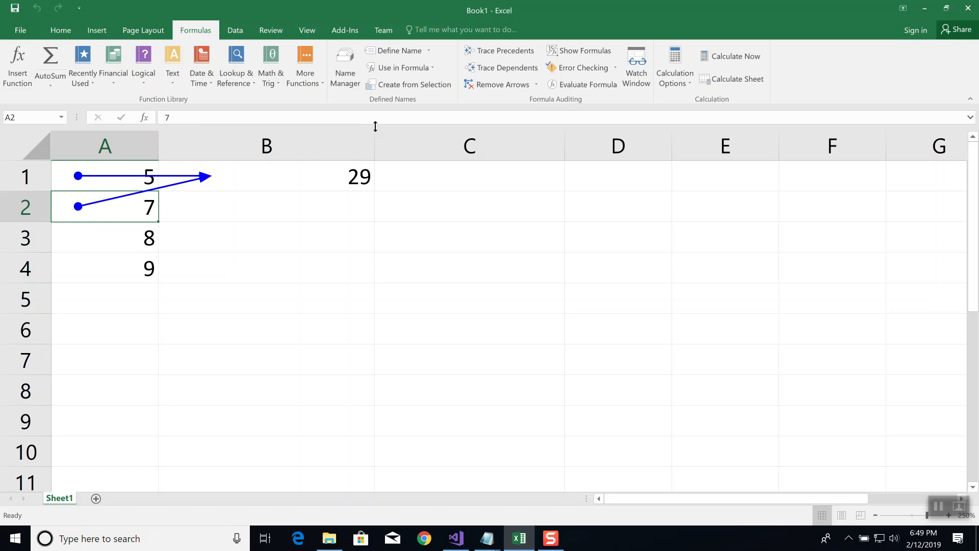
click(135, 244)
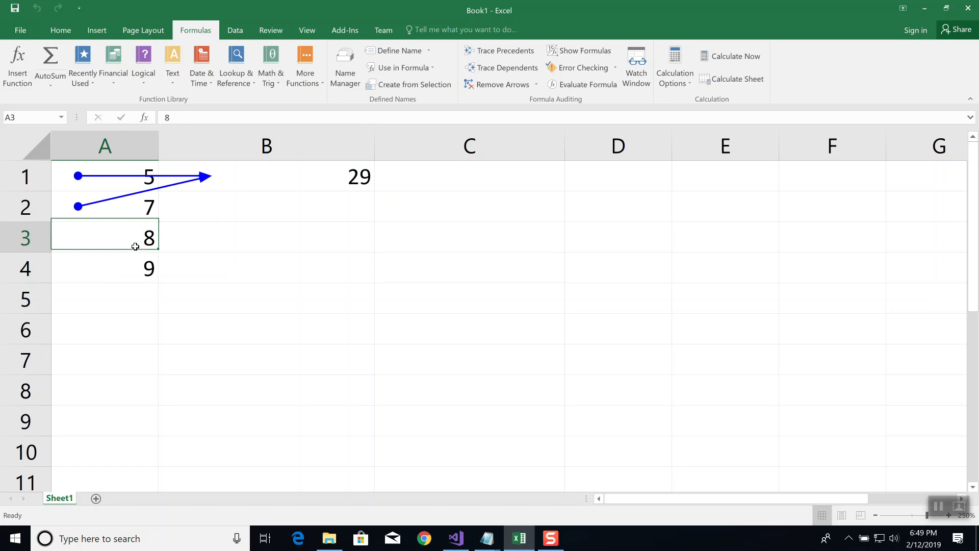
click(507, 66)
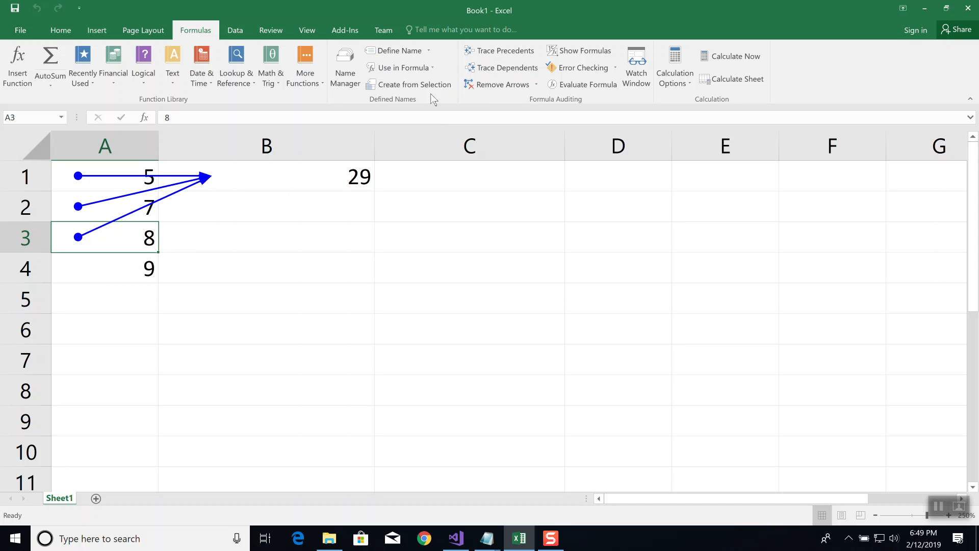
click(503, 86)
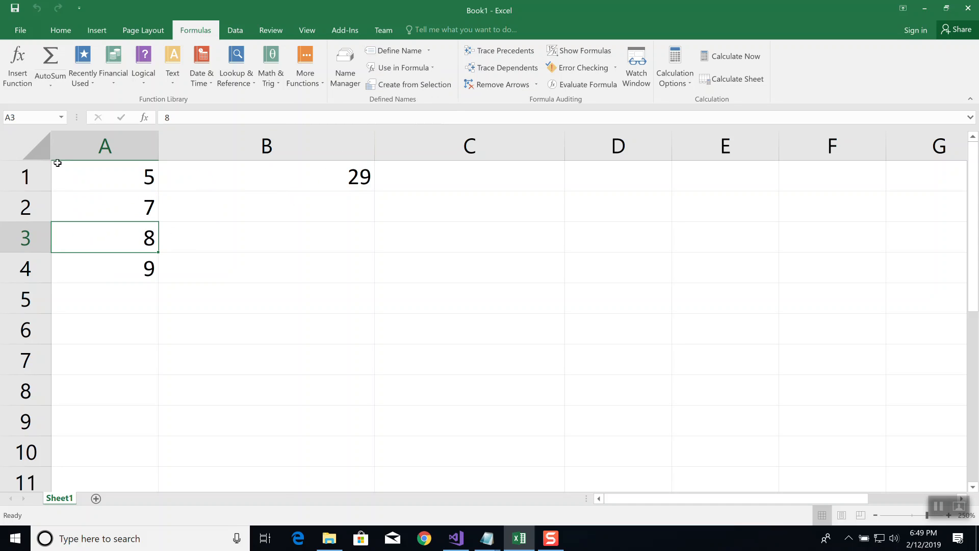
Trace dependents with the entire worksheet selected
click(18, 138)
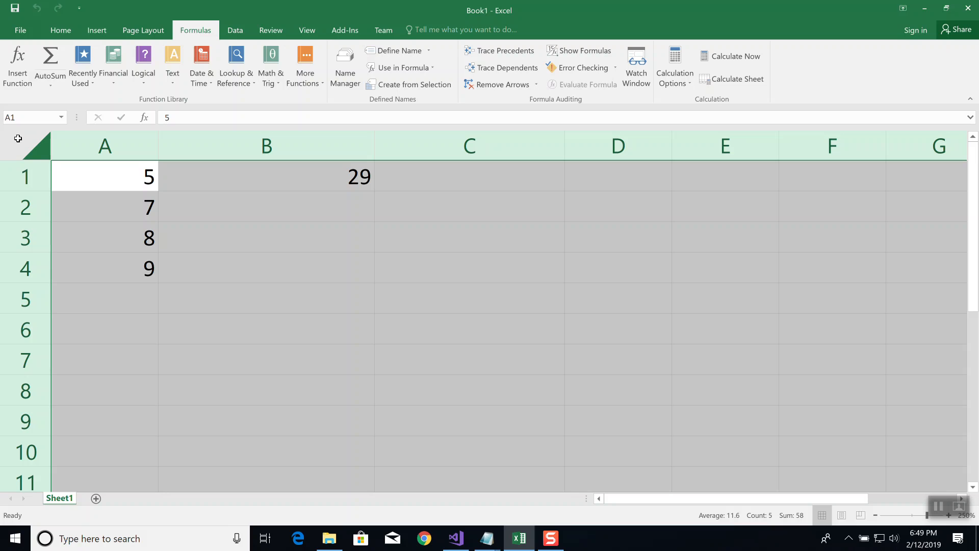
click(498, 70)
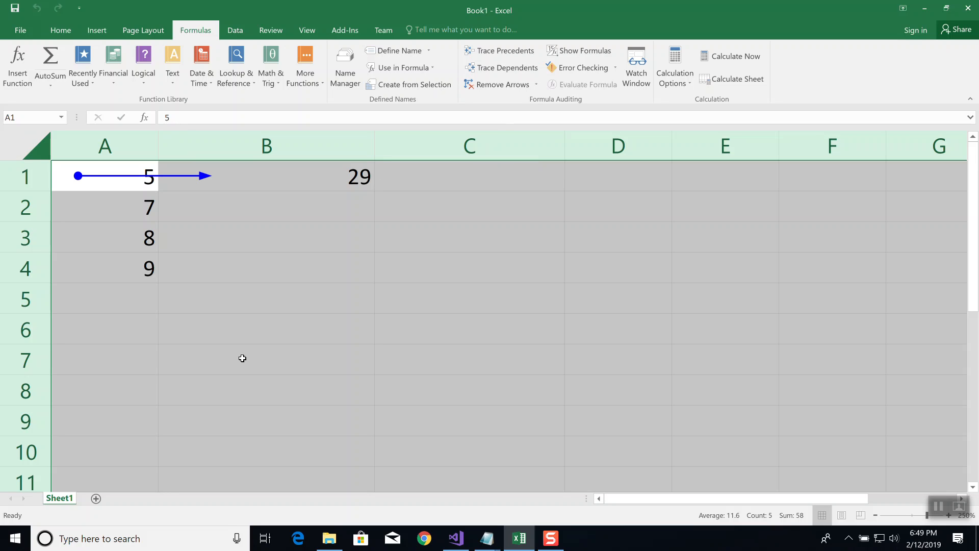
Remove the existing arrow and trace dependents with the range A1:A4 selected
click(152, 356)
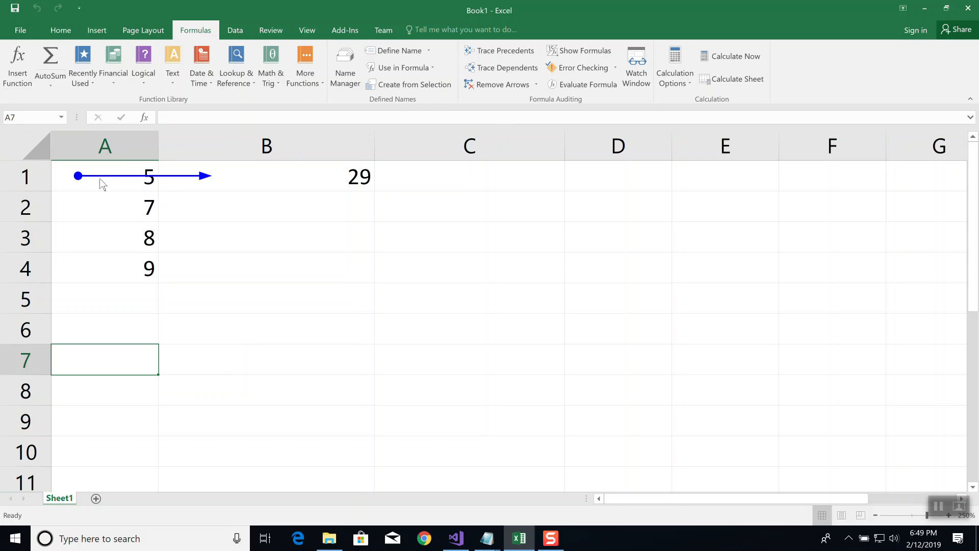
click(497, 84)
mouse_move(131, 180)
mouse_down()
mouse_move(127, 283)
mouse_move(131, 260)
mouse_up()
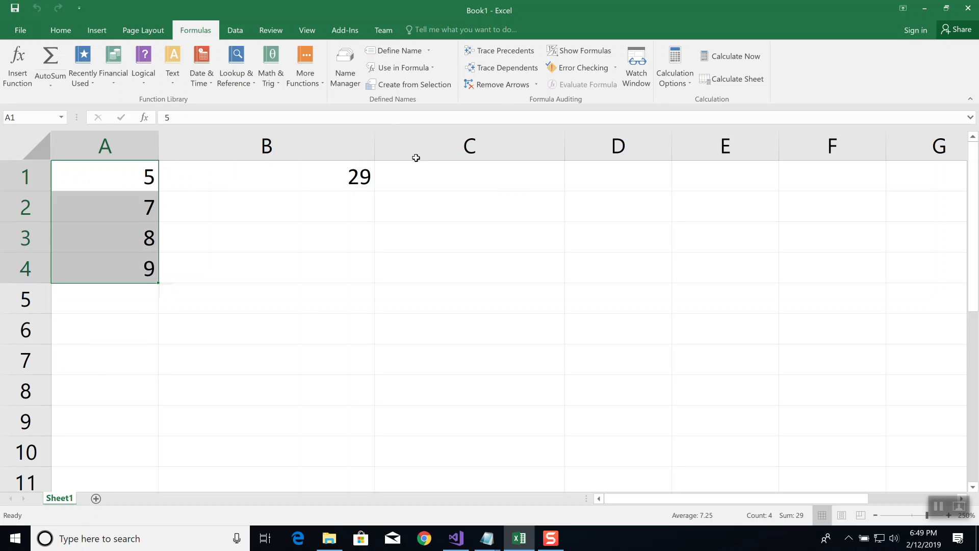
click(510, 69)
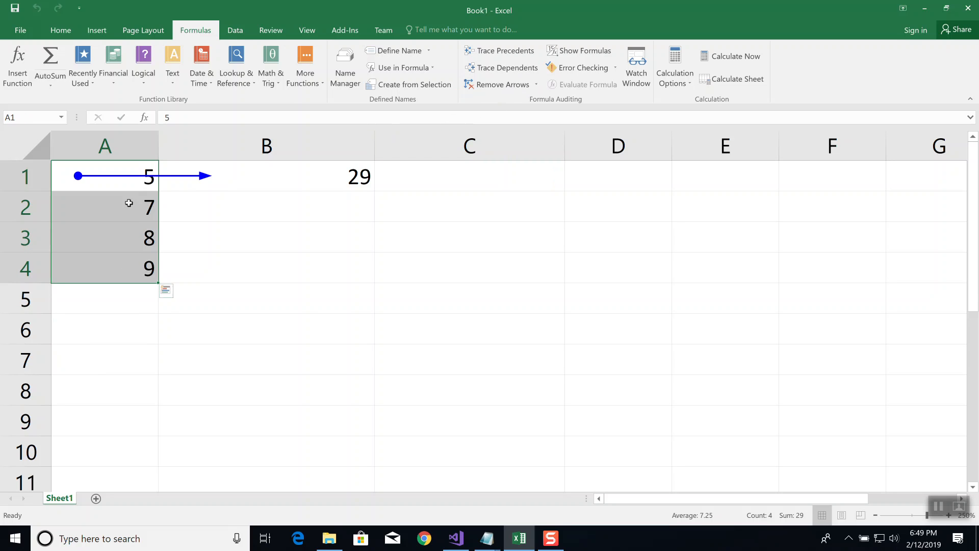
Clear the arrow and trace the dependents of cells A1, A2, A3 and A4 one after another
click(129, 194)
click(500, 84)
click(122, 184)
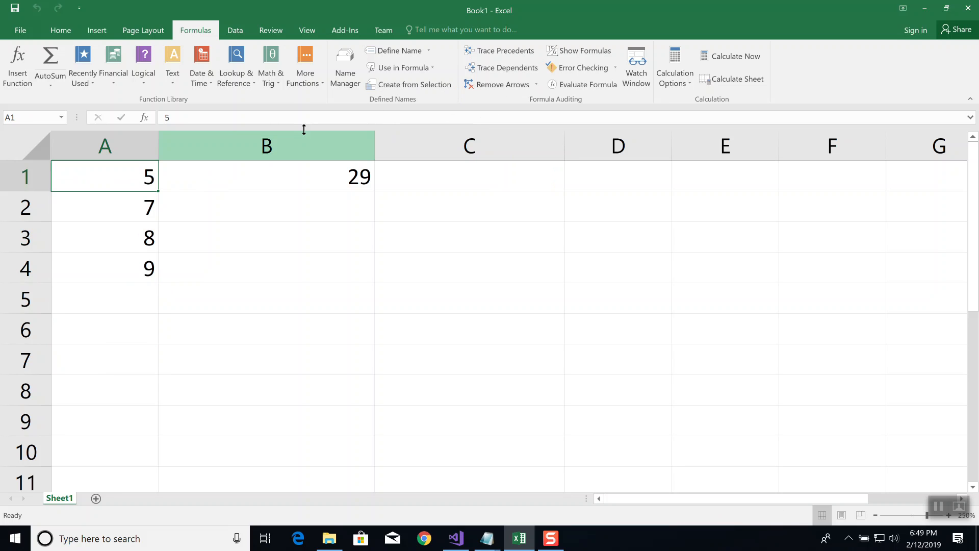
click(499, 68)
click(136, 210)
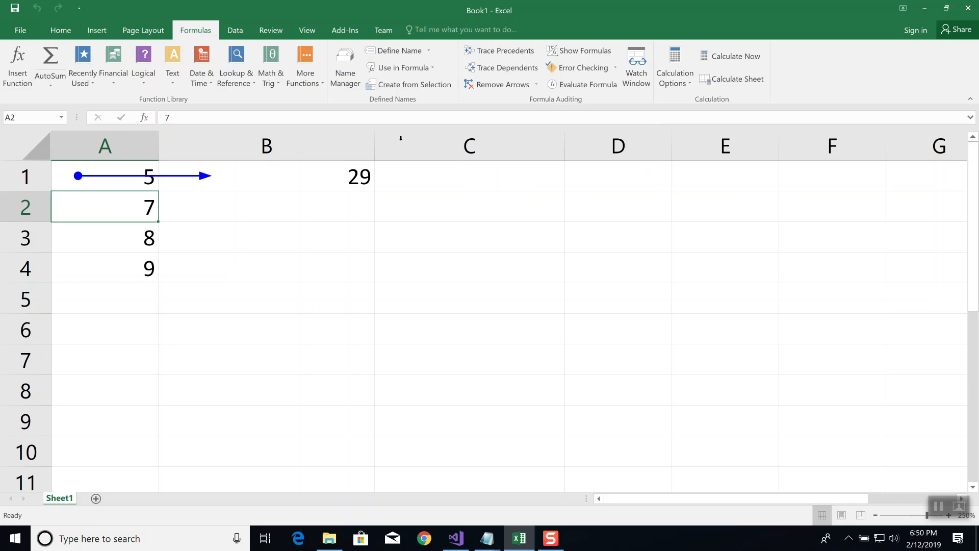
click(532, 72)
click(122, 231)
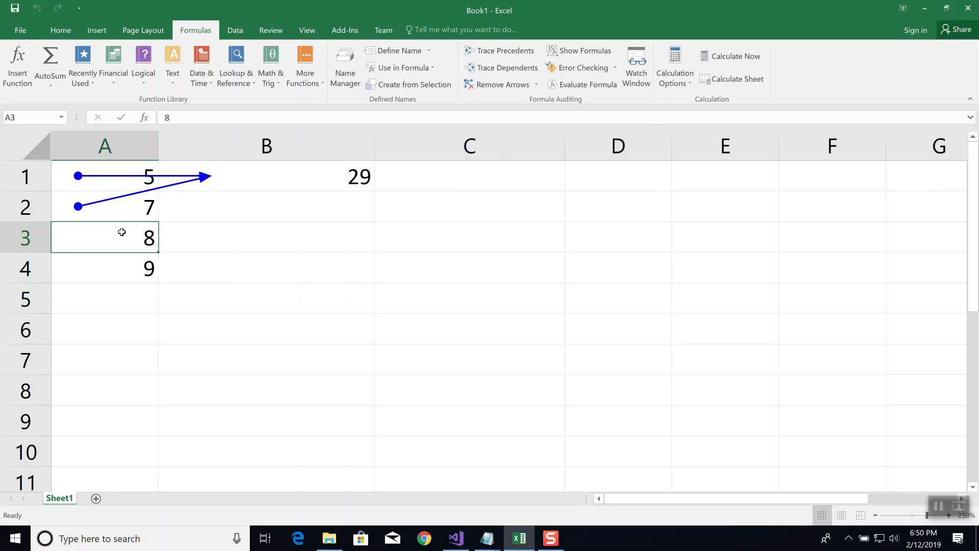
click(508, 71)
click(122, 271)
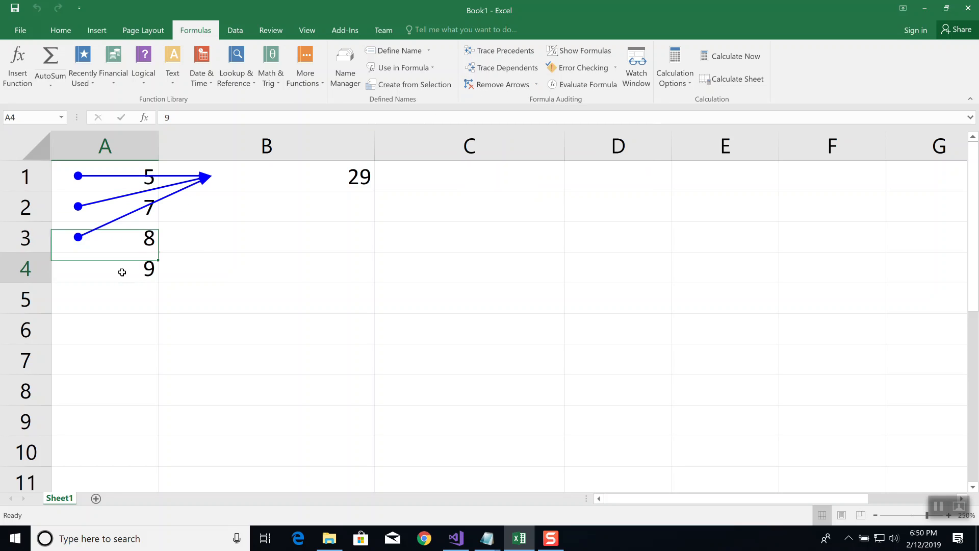
click(500, 67)
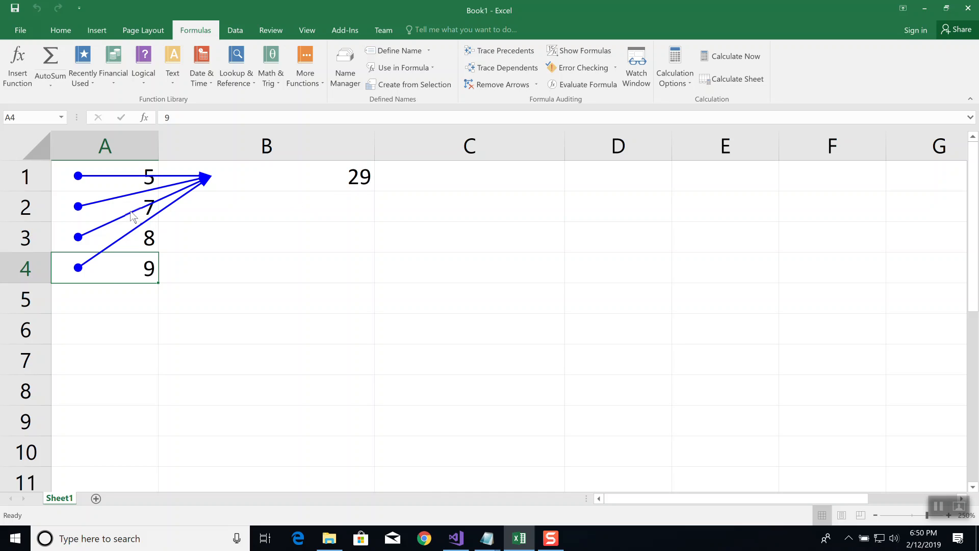
Enter the formula =A1*A2 in cell B6
click(309, 339)
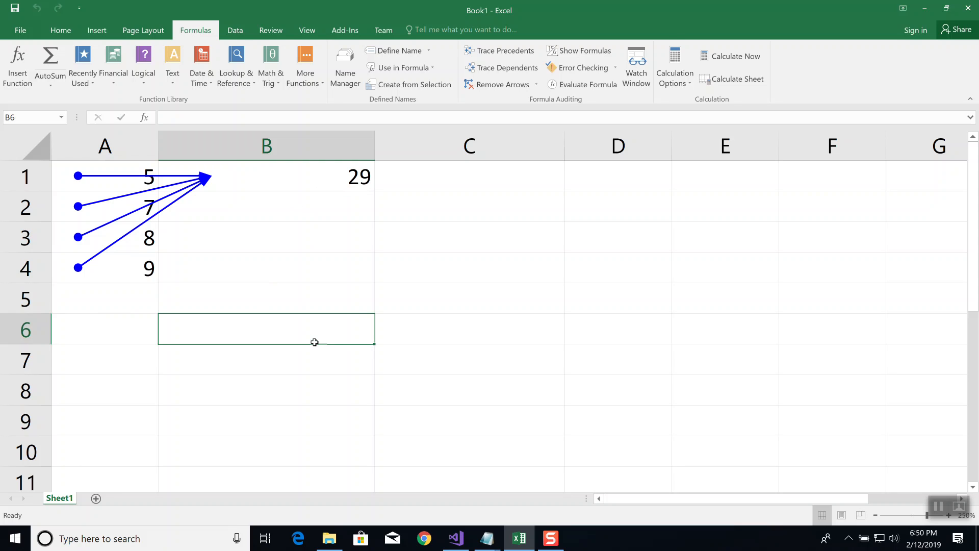
text(=A1)
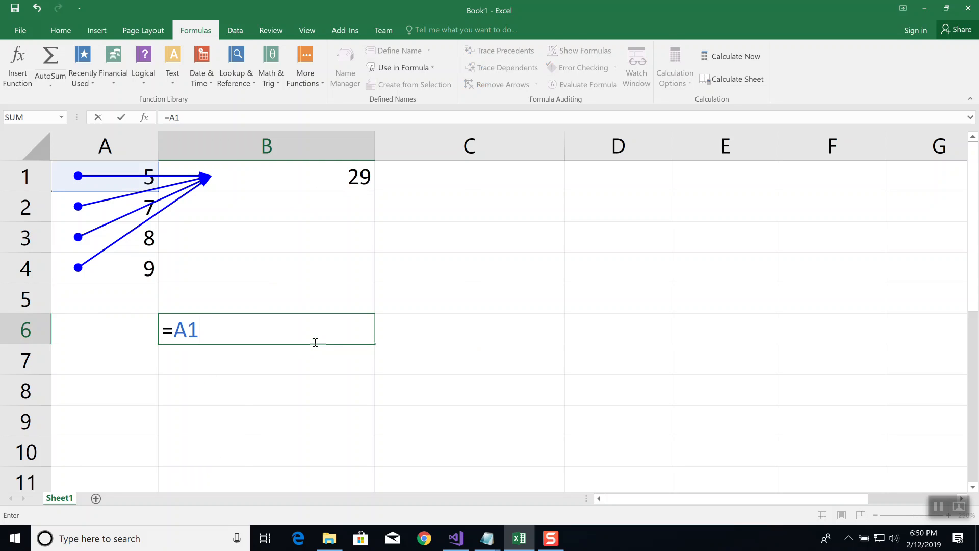
text(*A2)
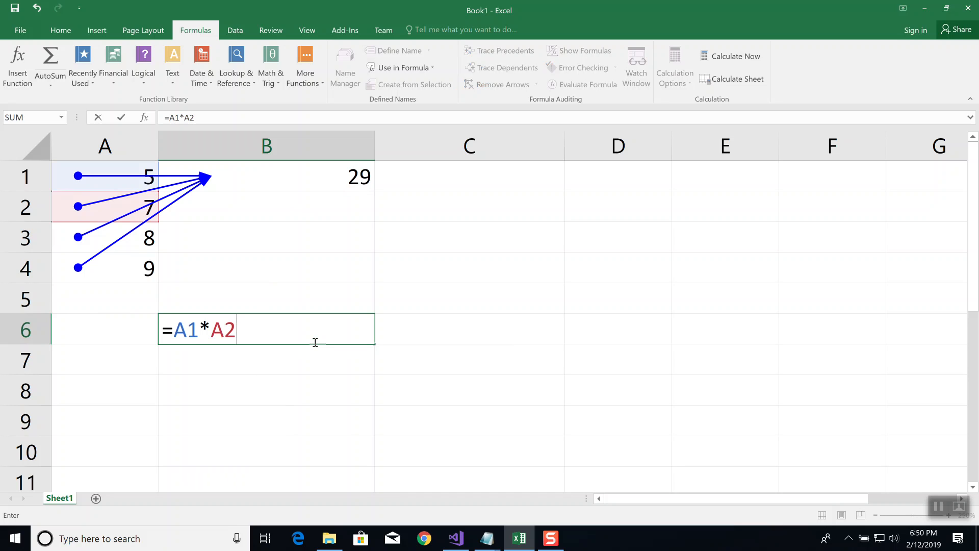
key(Return)
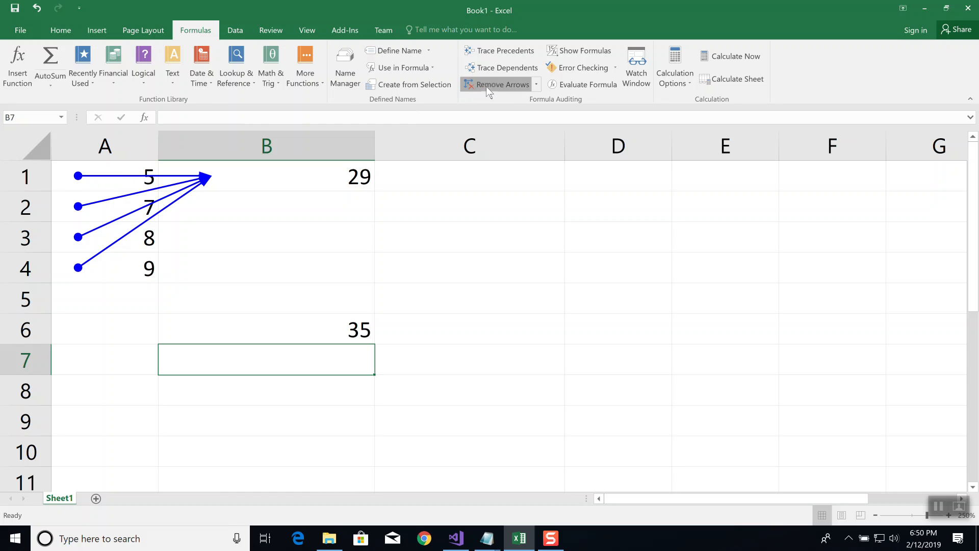
Remove the existing arrows, trace the dependents of cell A1 alone, and clear its arrows again
click(502, 84)
click(120, 176)
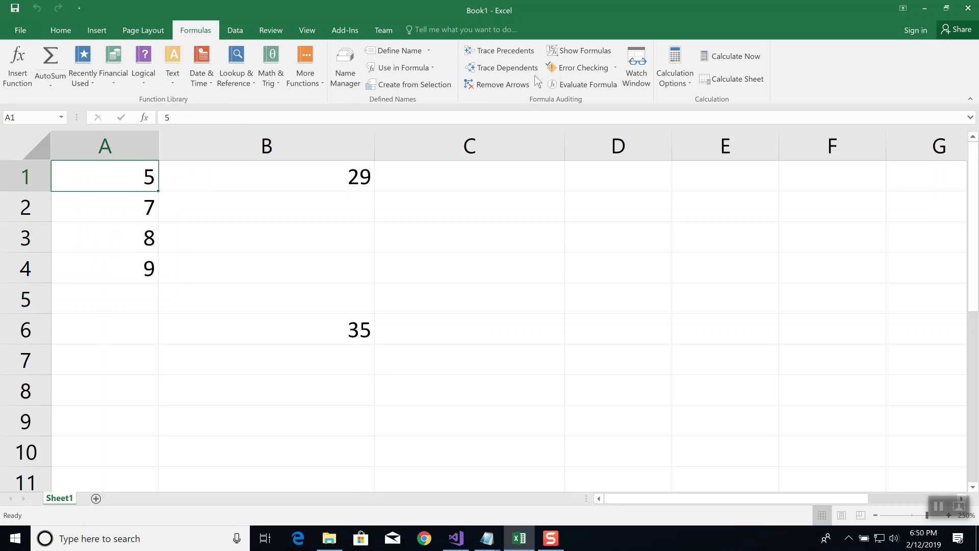
click(516, 69)
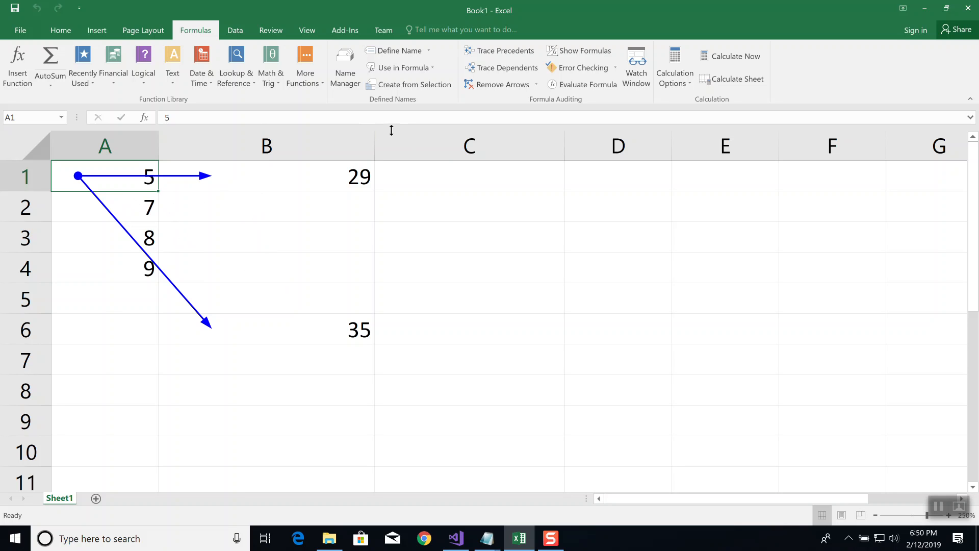
click(502, 83)
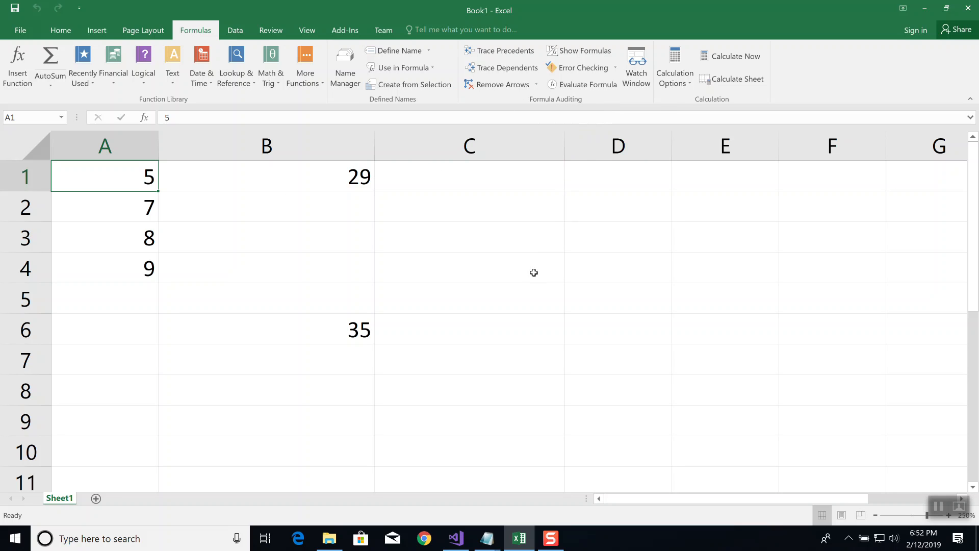
Clear the range A1:C9 and enter 3, 4 and 5 in cells A1 to A3
drag(439, 411, 92, 164)
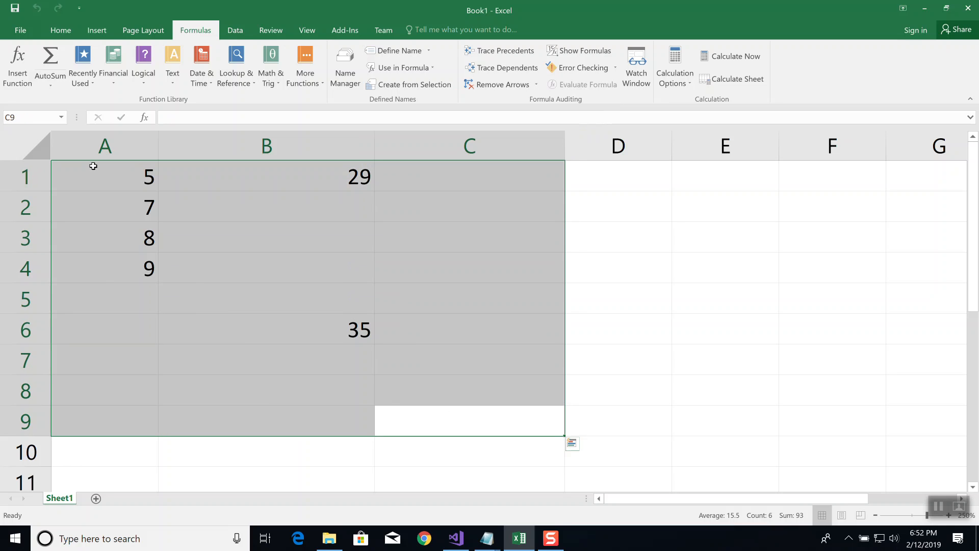
key(Delete)
click(108, 177)
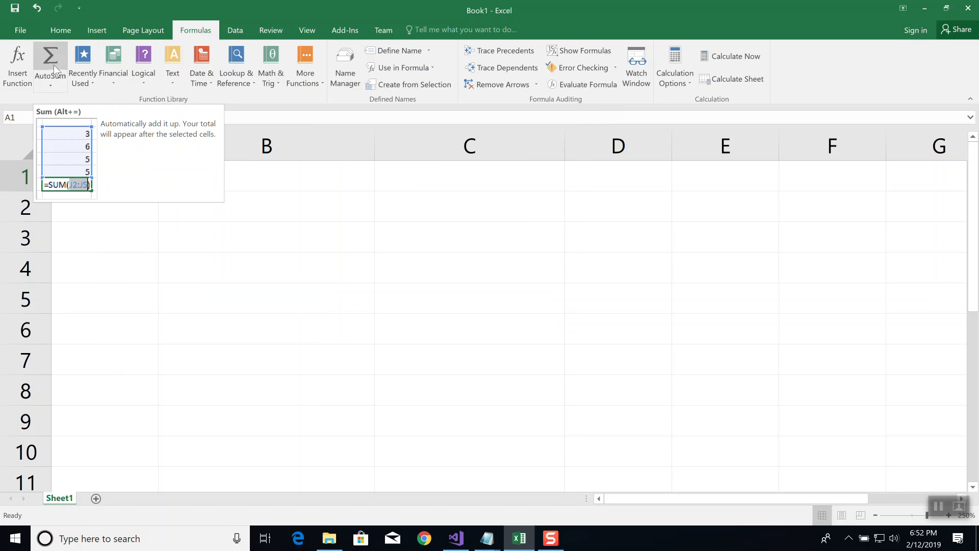
text(3)
key(Return)
text(4)
key(Return)
text(5)
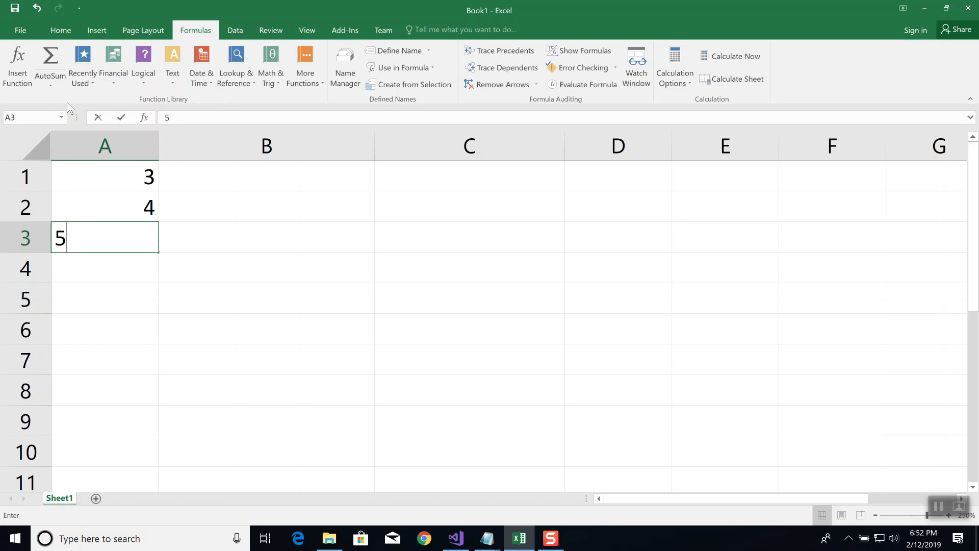
key(Return)
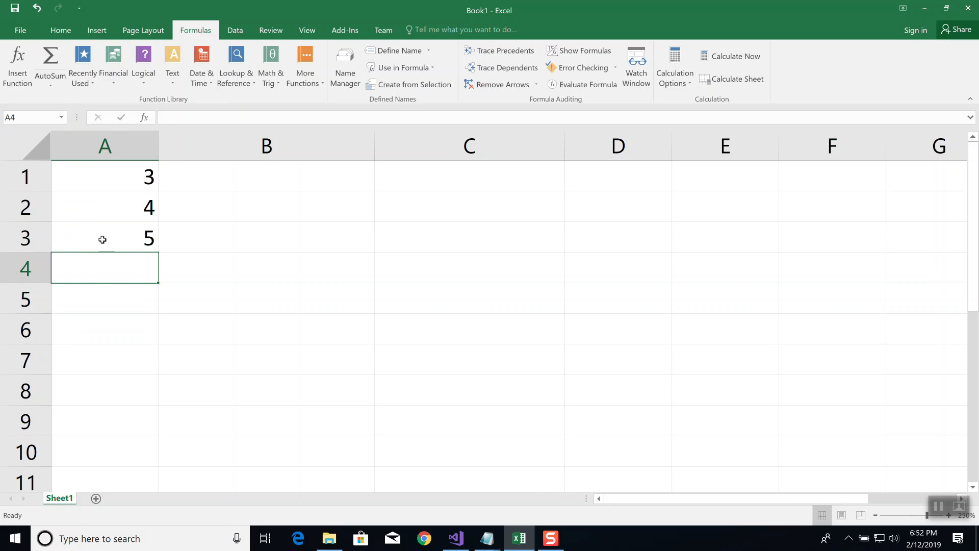
Insert an AutoSum formula in cell A4 with its range reduced to A1:A2
click(61, 31)
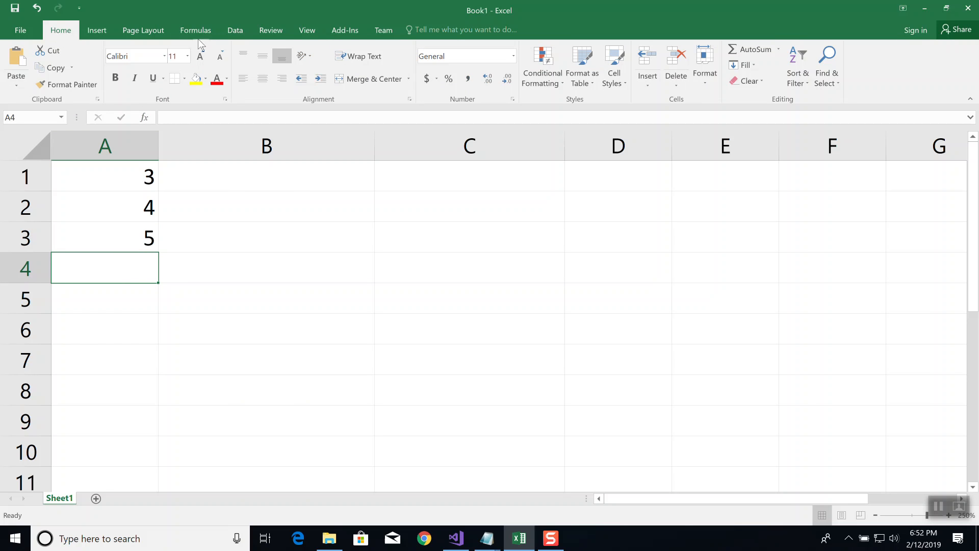
click(748, 48)
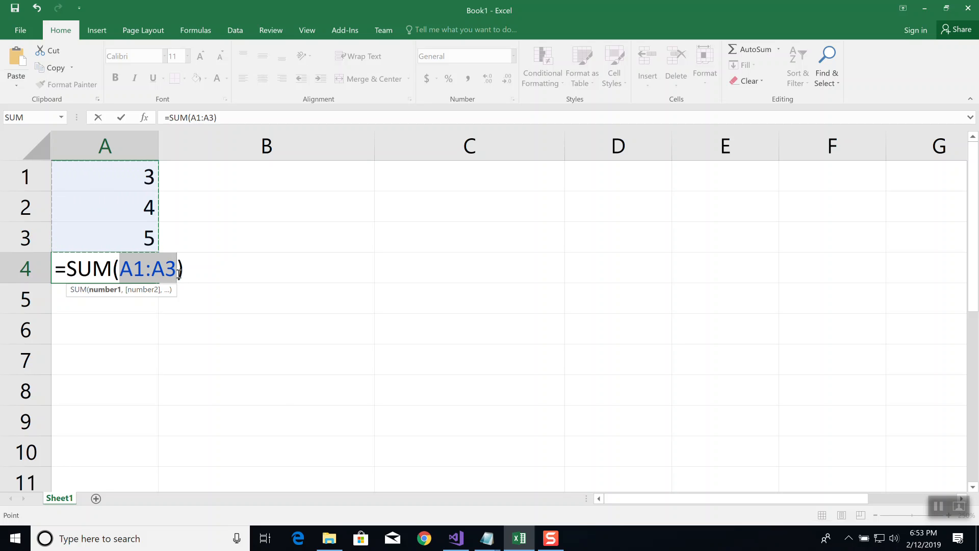
click(105, 177)
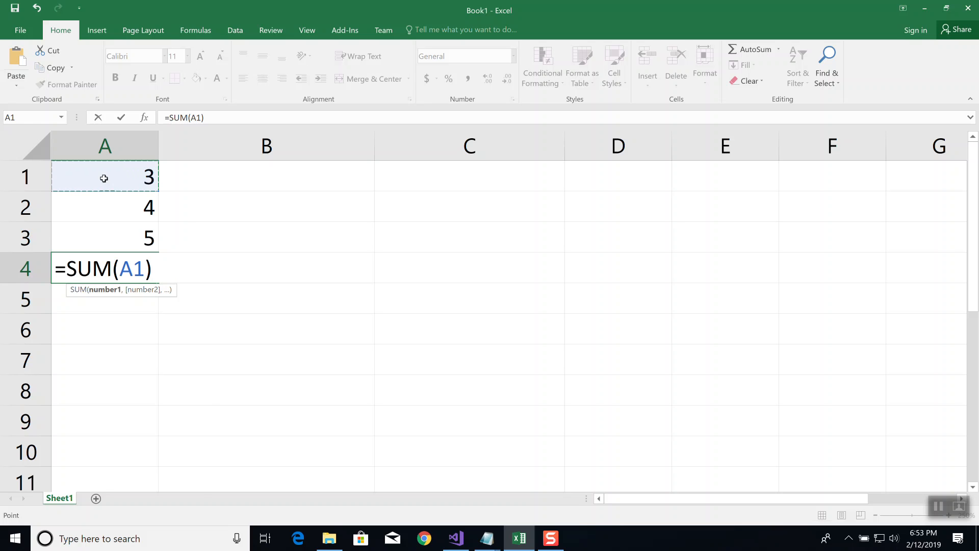
drag(104, 178, 103, 211)
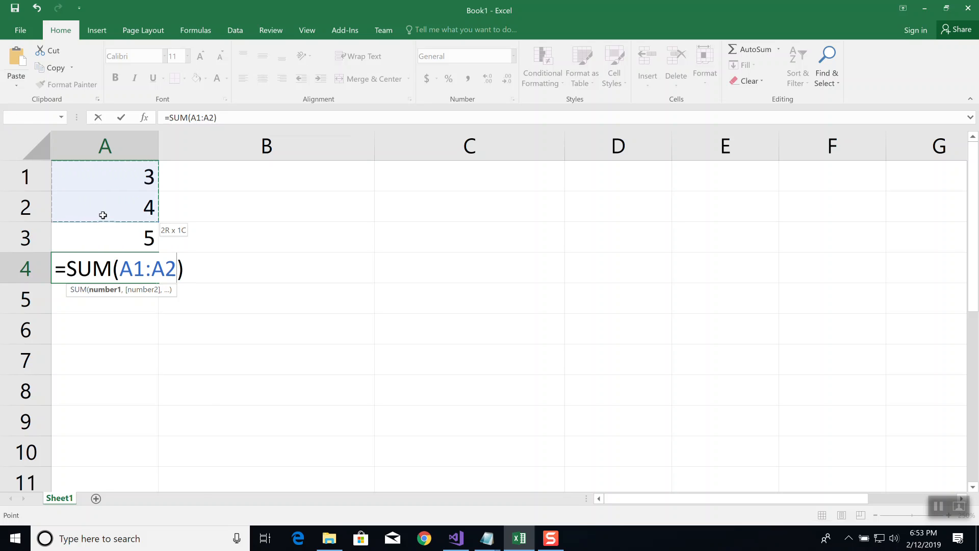
drag(103, 215, 102, 221)
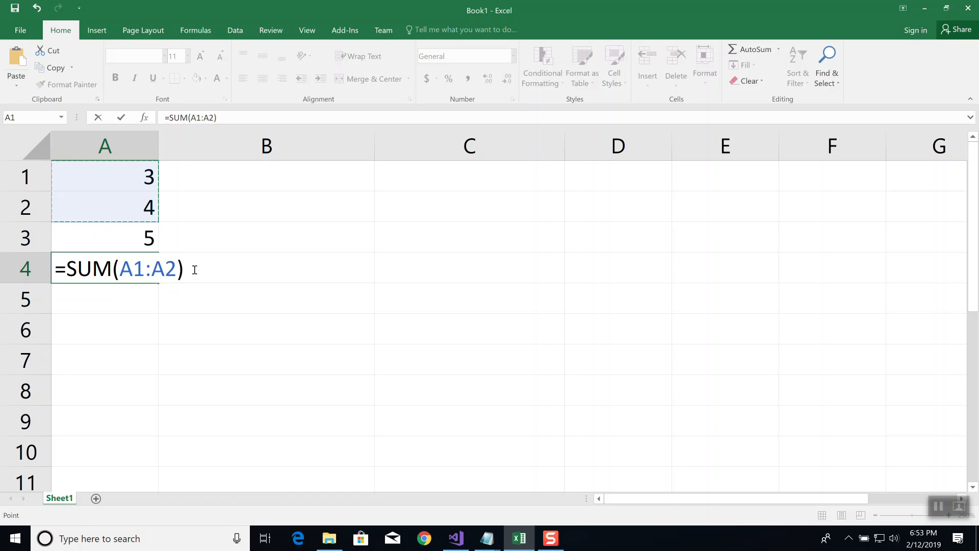
key(Return)
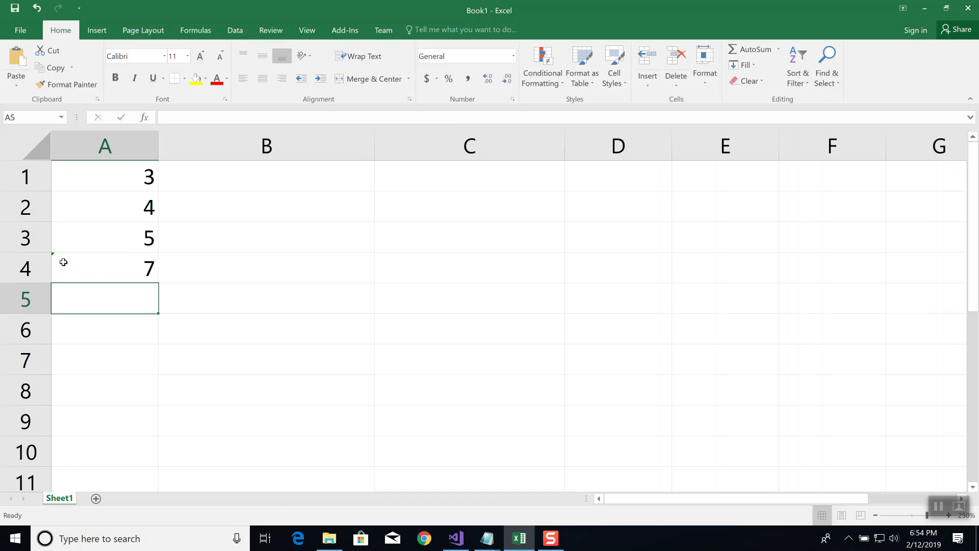
Fix the omitted adjacent cell in A4's sum by applying the error option Update Formula to Include Cells
click(92, 262)
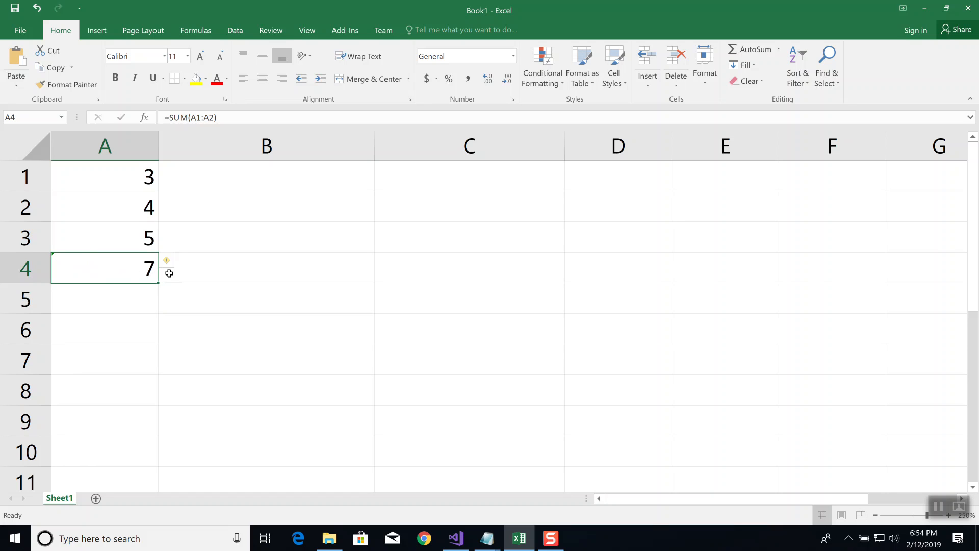
mouse_move(168, 262)
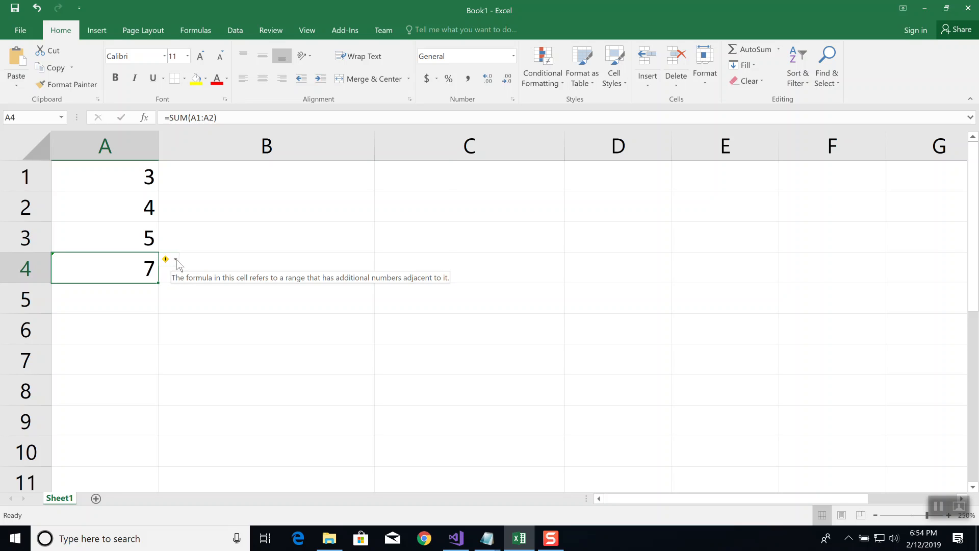
click(176, 260)
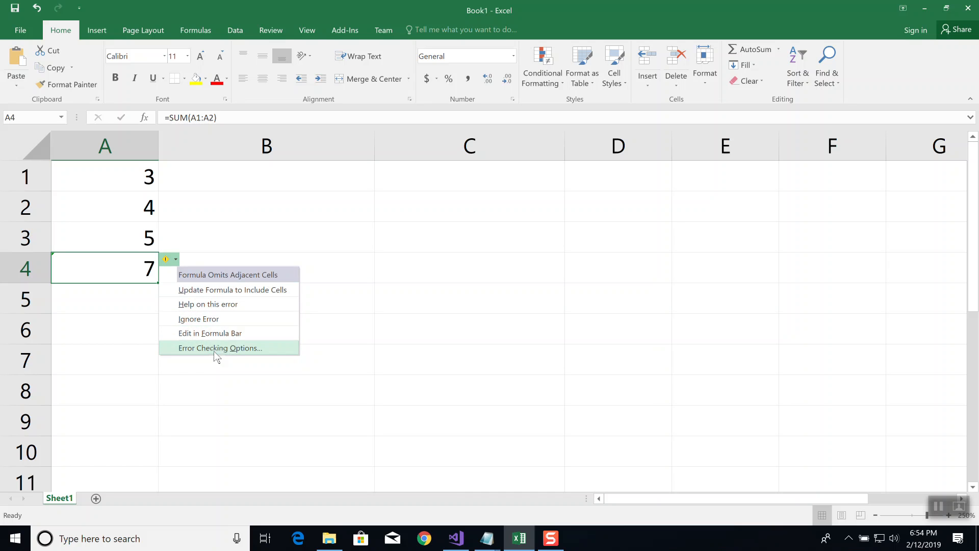
click(235, 289)
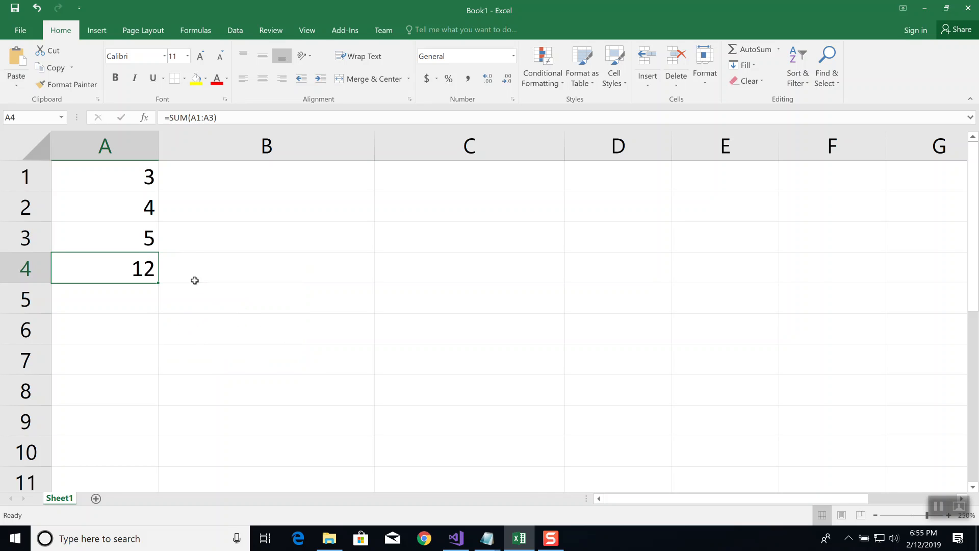
Clear the range A1:B5, and enter 3, 4, 9 in A1:A3 and 8, 2, 4 in A5:A7
drag(214, 301, 101, 146)
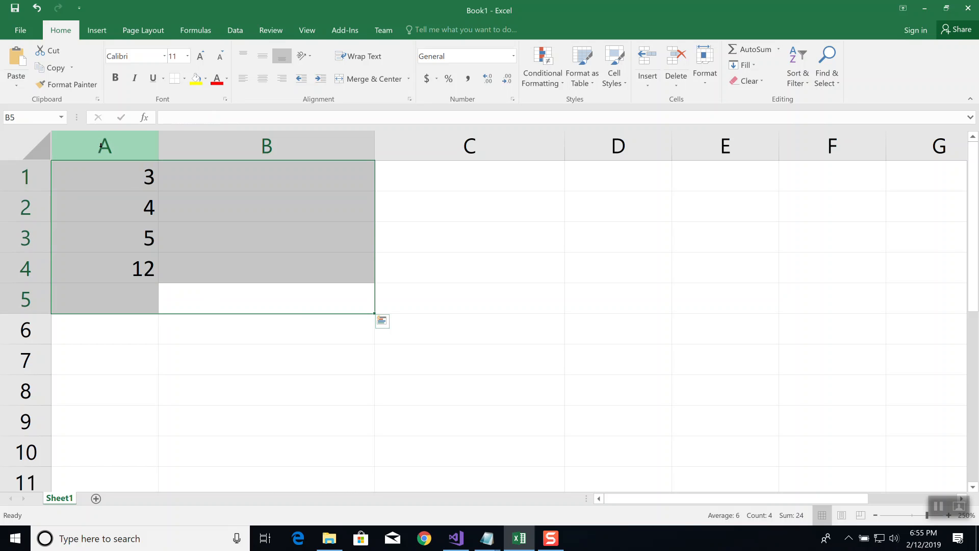
key(Delete)
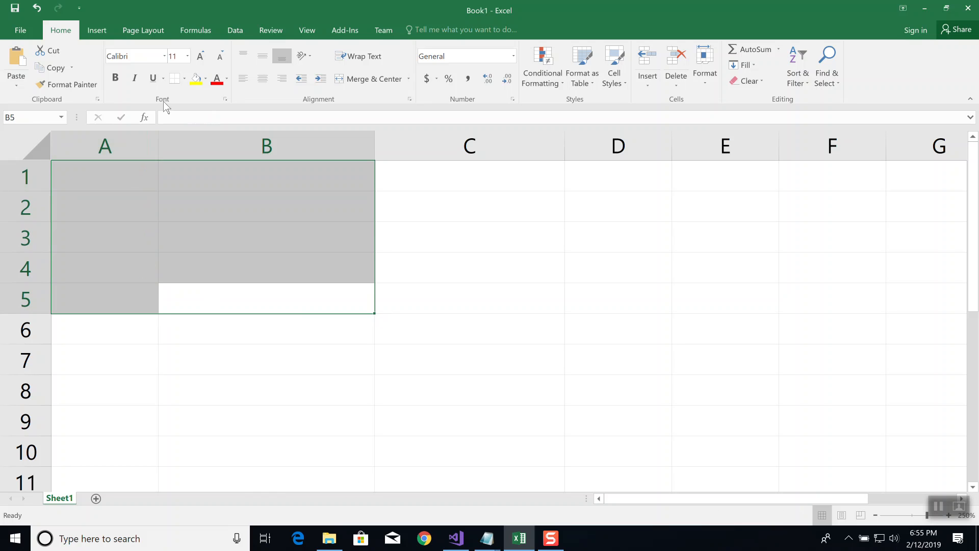
click(125, 169)
text(3)
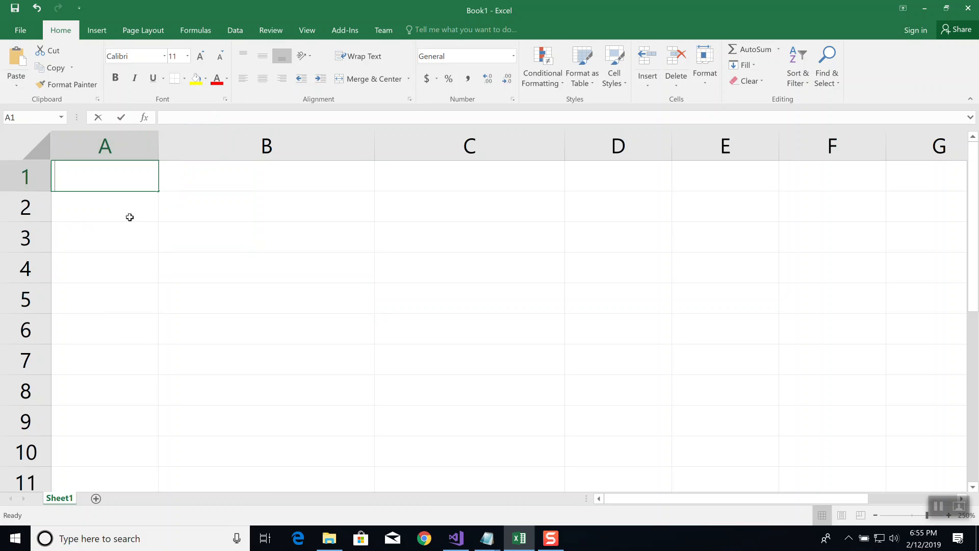
key(Return)
text(4)
key(Return)
text(9)
key(Return)
key(Return)
text(8)
key(Return)
text(2)
key(Return)
text(4)
key(Up)
key(Up)
key(Up)
key(Up)
key(Up)
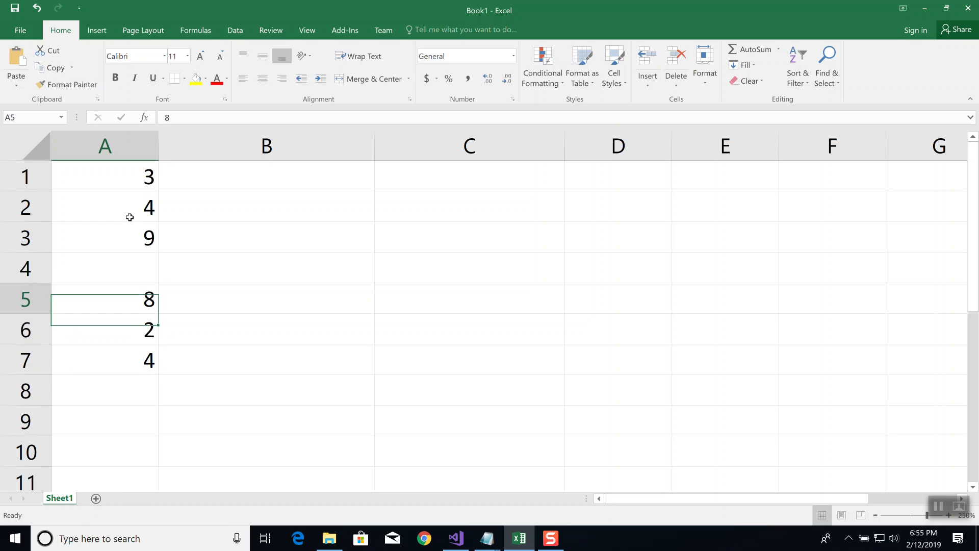
Enter the value 2 in cell C3
key(Right)
key(Right)
key(Down)
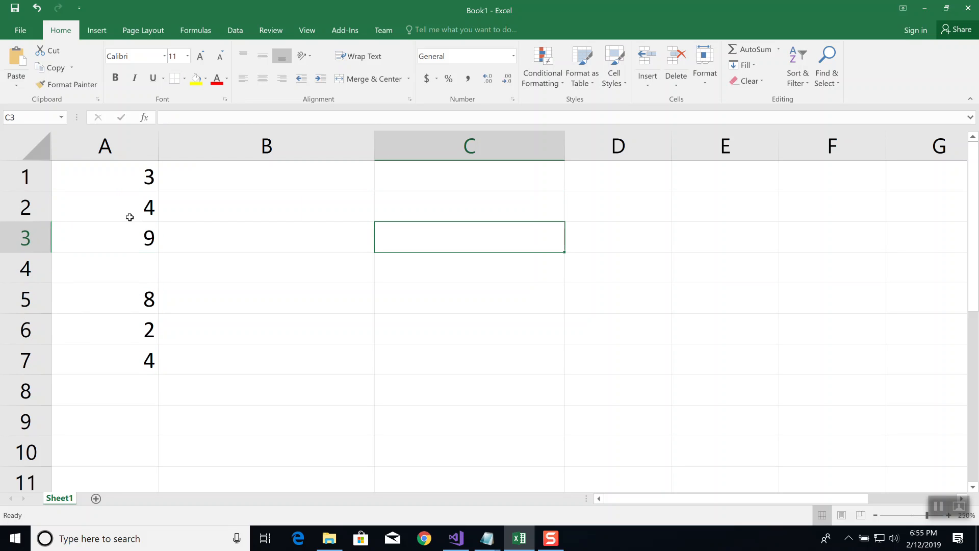
text(2)
key(Return)
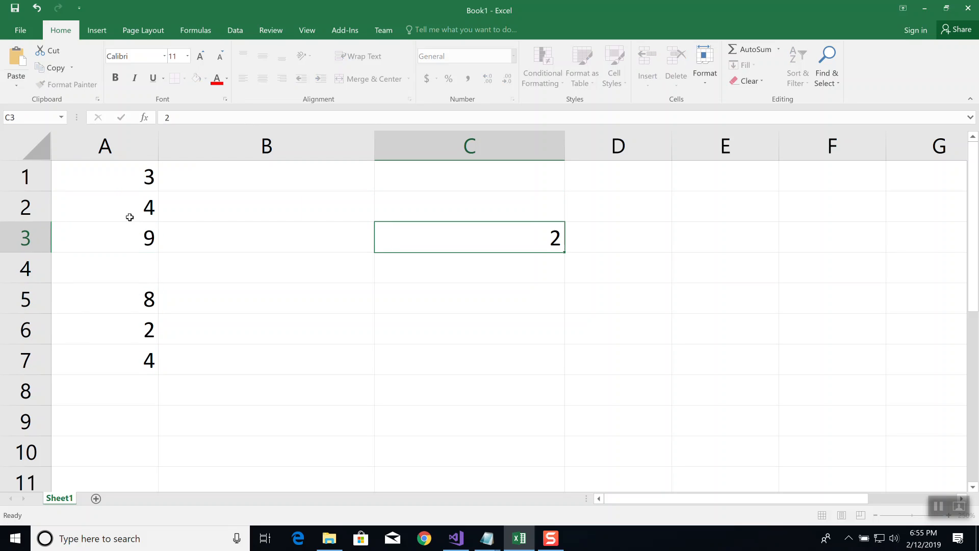
Enter the value 3 in cell C4 and select the range A1:C7
text(3)
key(Return)
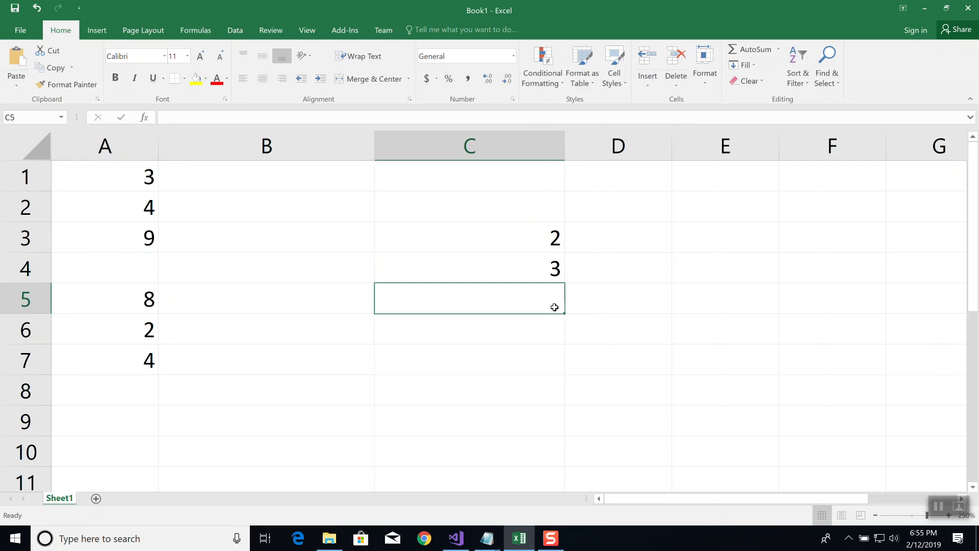
click(128, 174)
drag(215, 178, 476, 366)
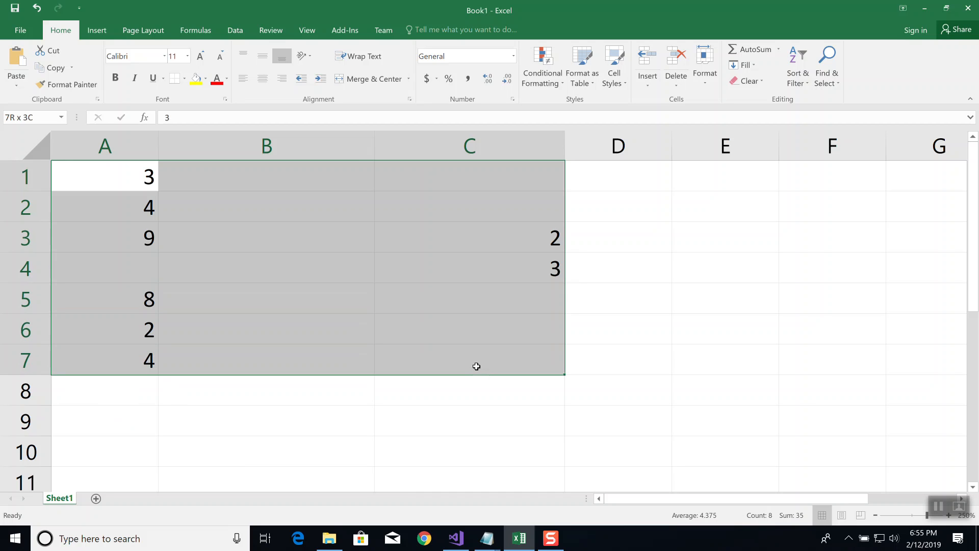
drag(476, 366, 476, 366)
Enter the heading Month in cell B1 and the numbers 1 through 6 in B2:B7
click(260, 179)
text(Month)
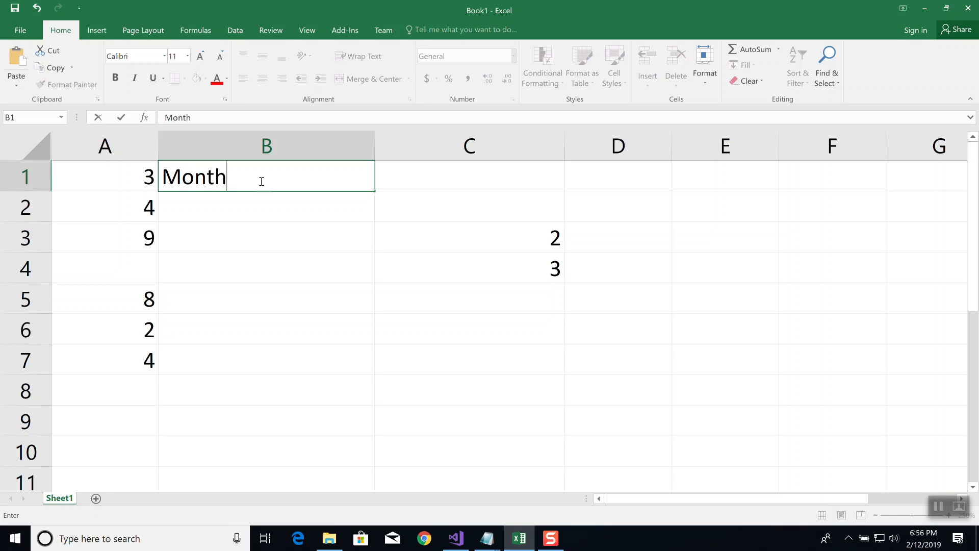
key(Return)
text(1)
key(Return)
text(2)
key(Return)
text(3)
key(Return)
text(4)
key(Return)
text(5)
key(Return)
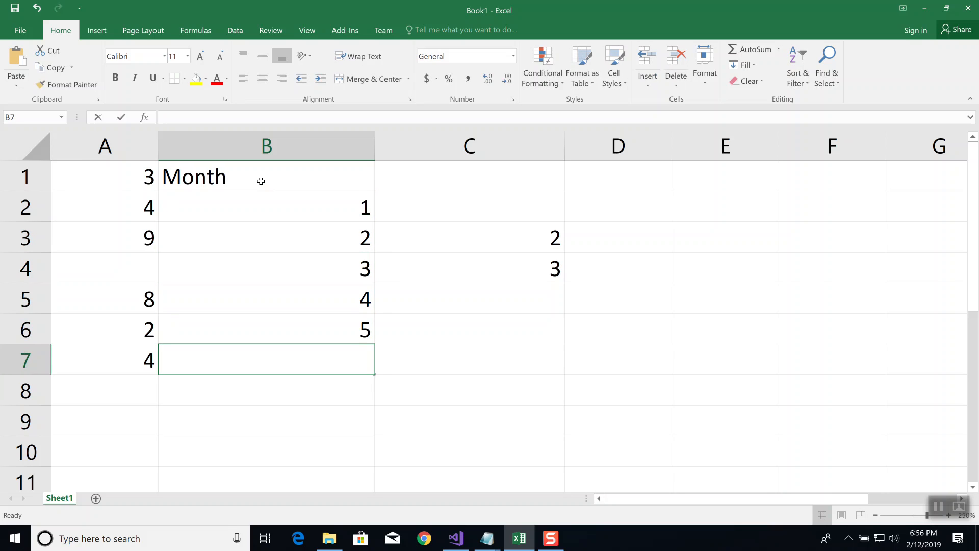
text(6)
key(Return)
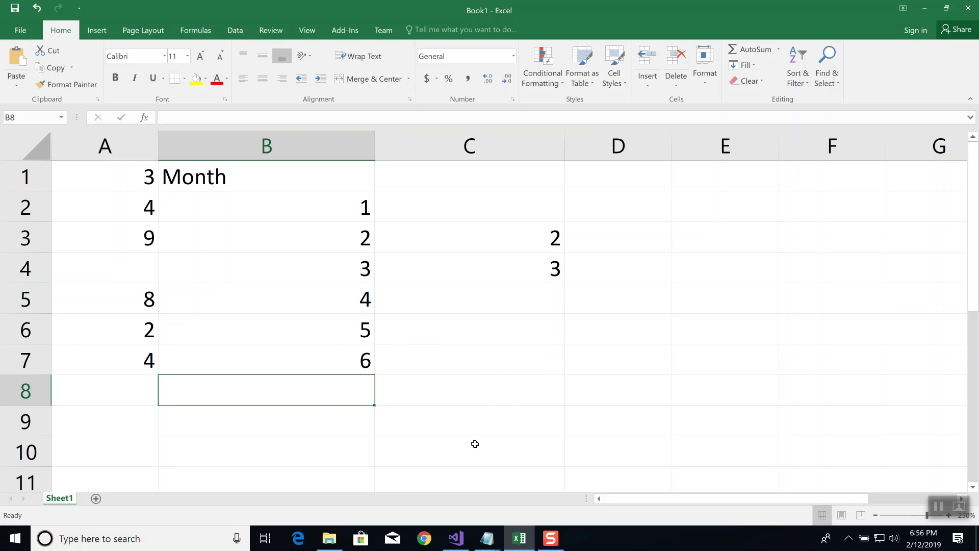
Start a SUM function in cell C9 using the Insert Function dialog, checking the available function categories
click(593, 394)
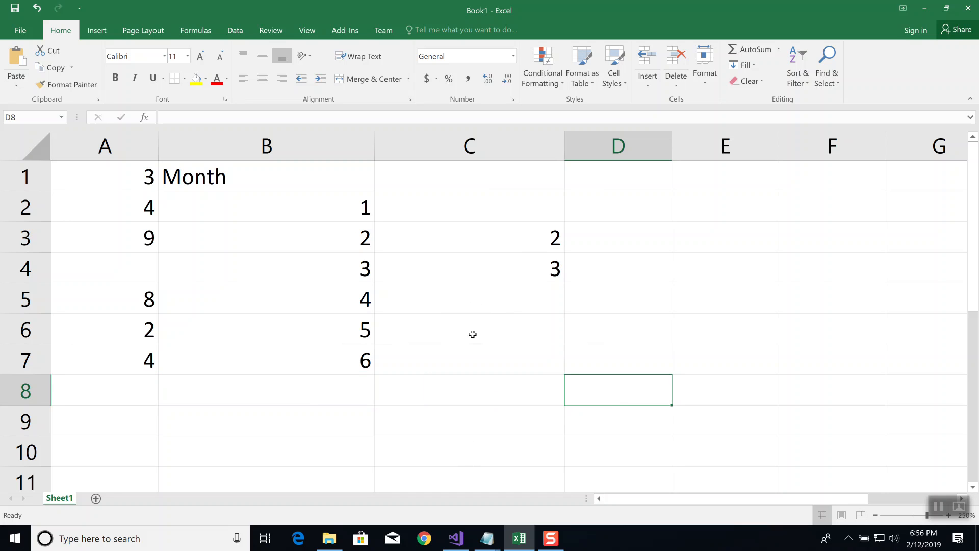
click(453, 428)
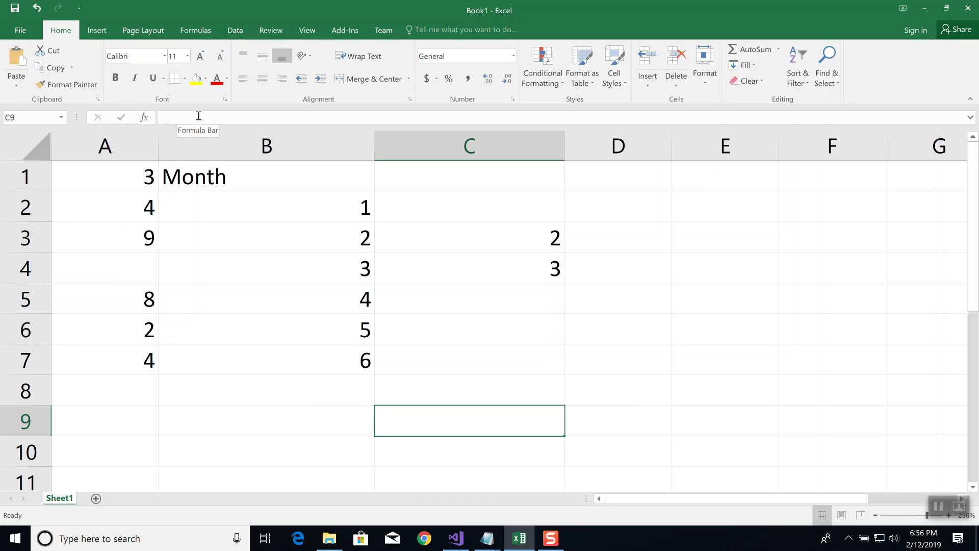
click(145, 117)
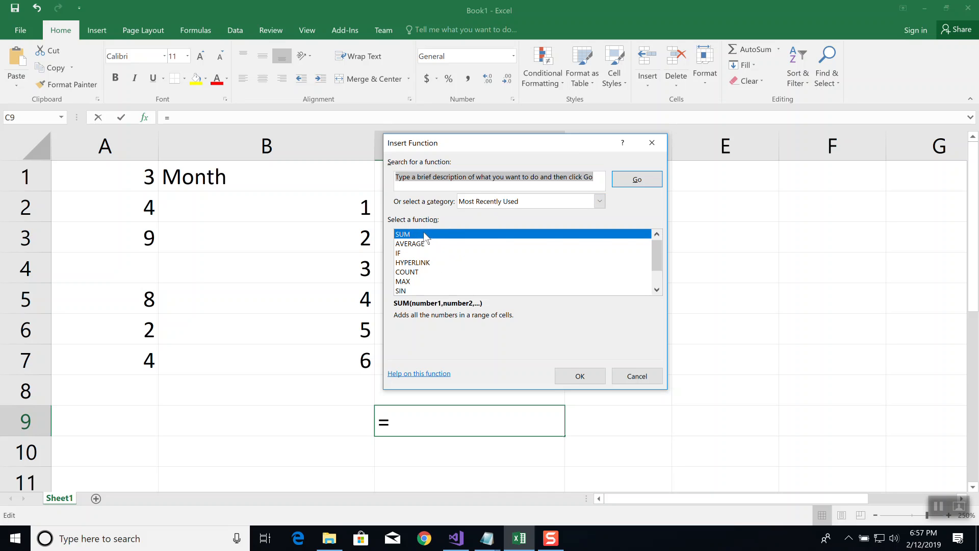
click(599, 203)
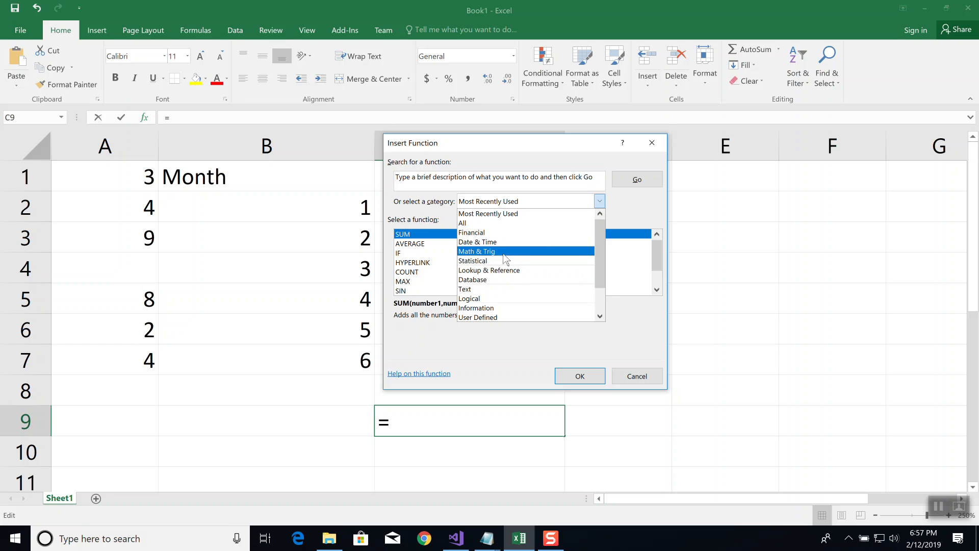
click(634, 217)
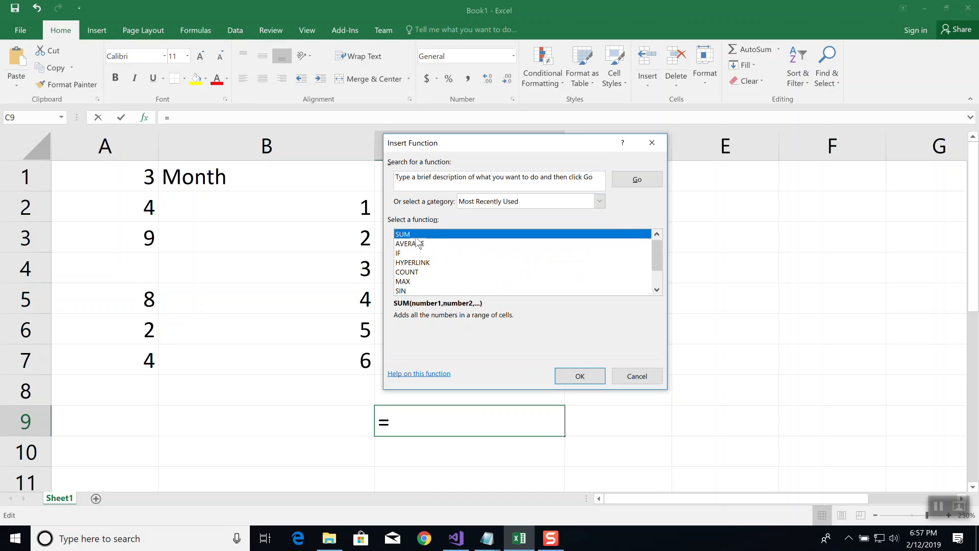
click(585, 378)
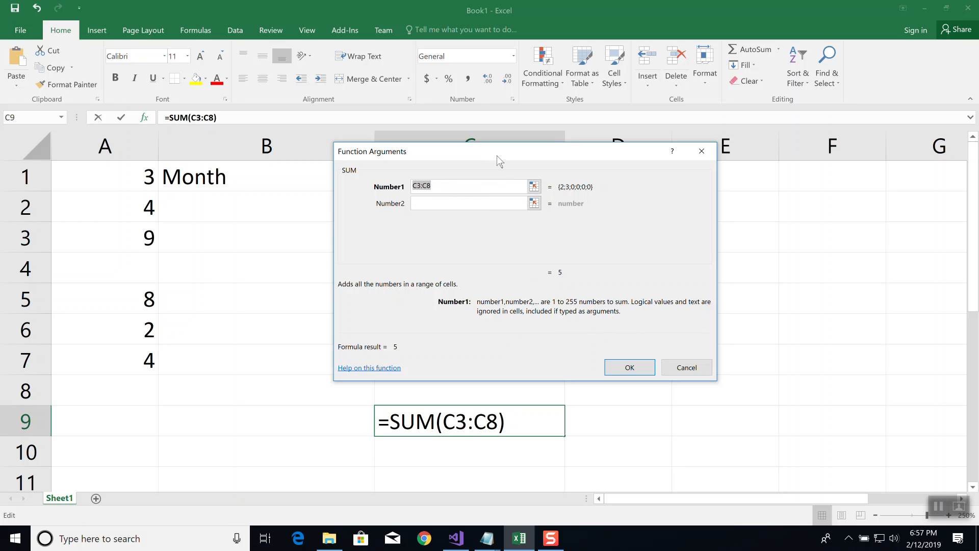
Set the SUM function's first argument to A1:A3 and its second argument to A5:A7
drag(504, 152, 651, 136)
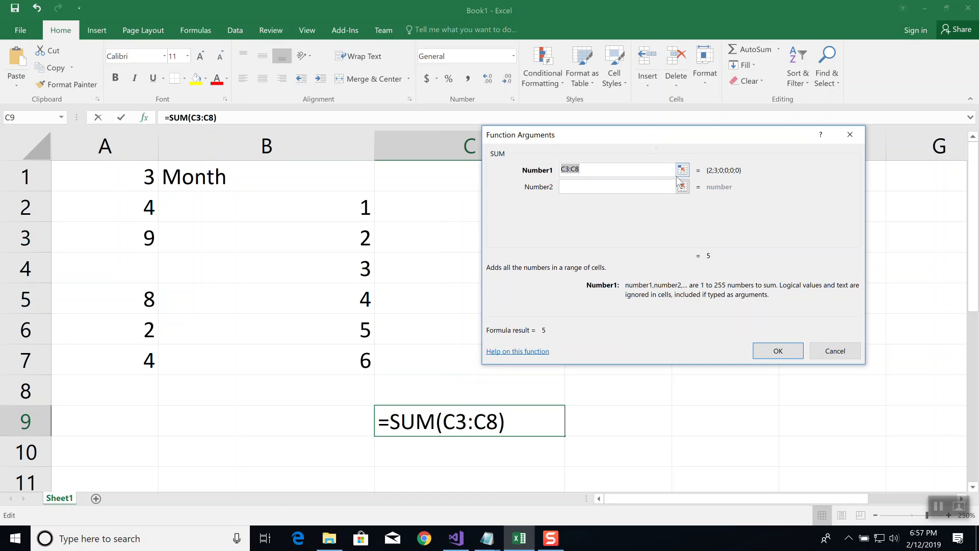
text(A1:)
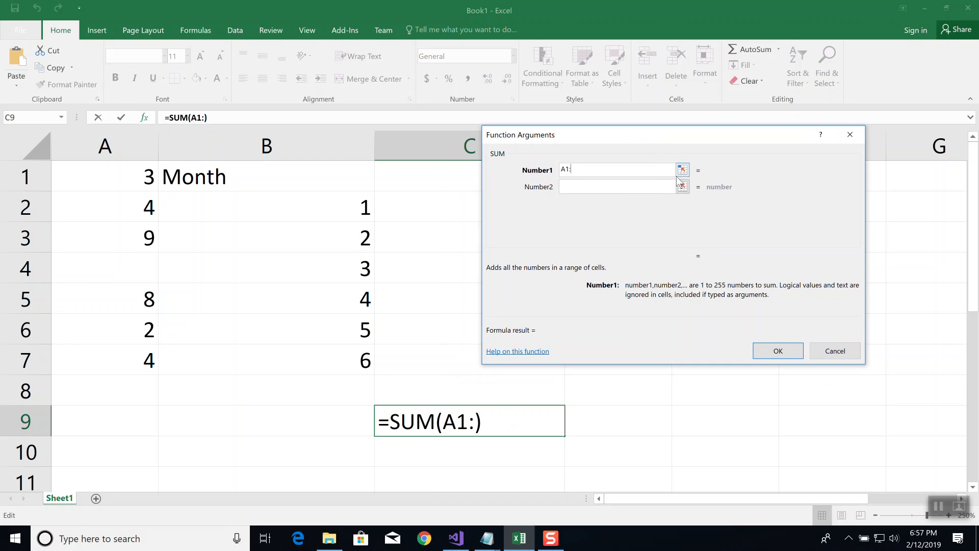
text(A3)
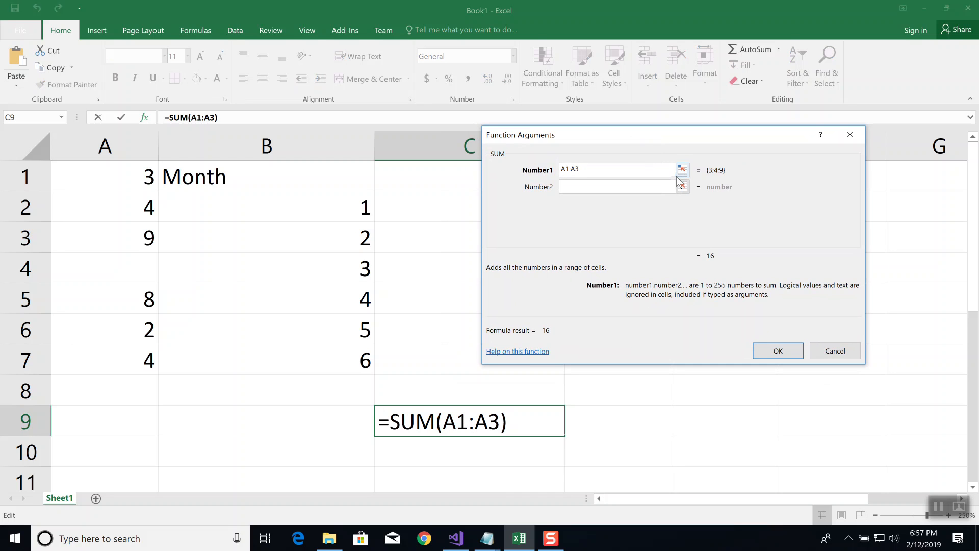
key(Tab)
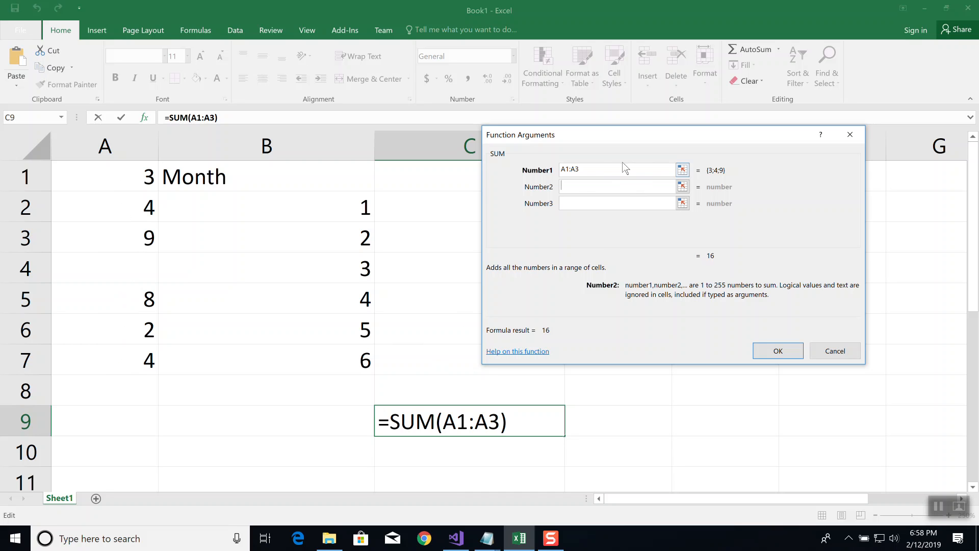
text(A)
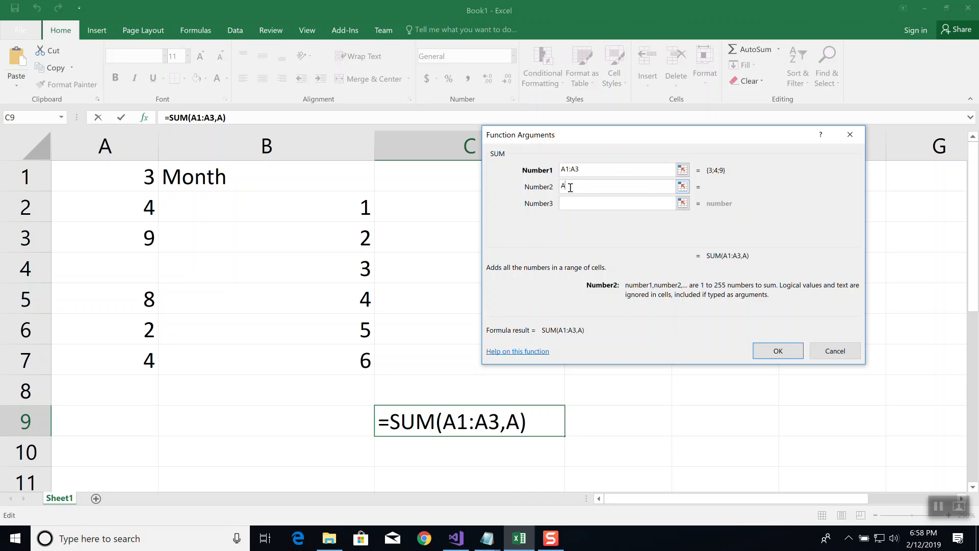
text(5:A7)
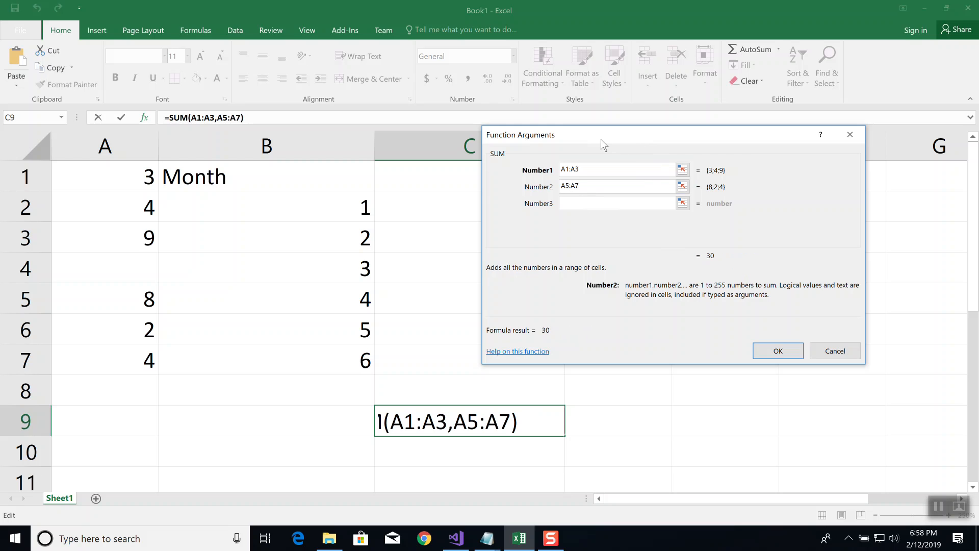
drag(601, 139, 696, 112)
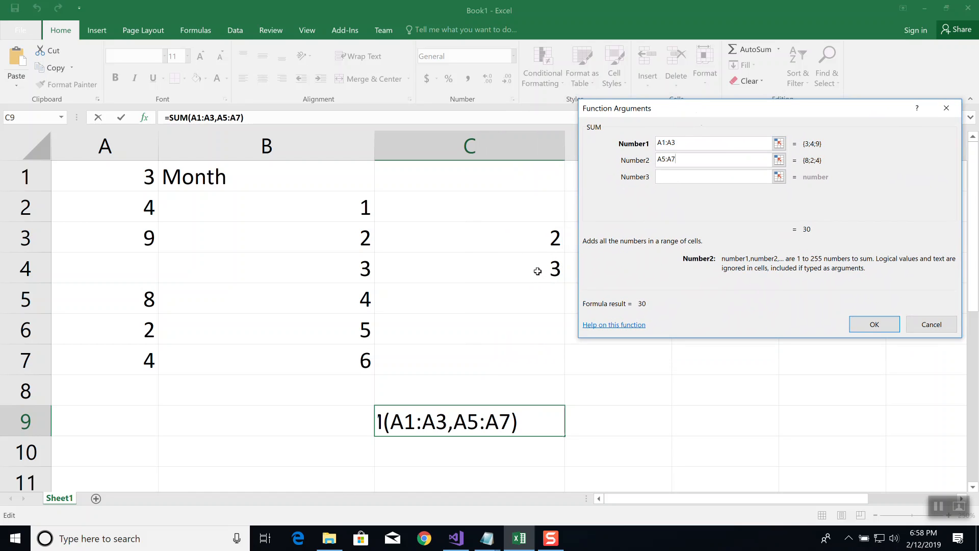
Complete the SUM in C9 with C3 and C4 as the third and fourth arguments, and widen column C
key(Tab)
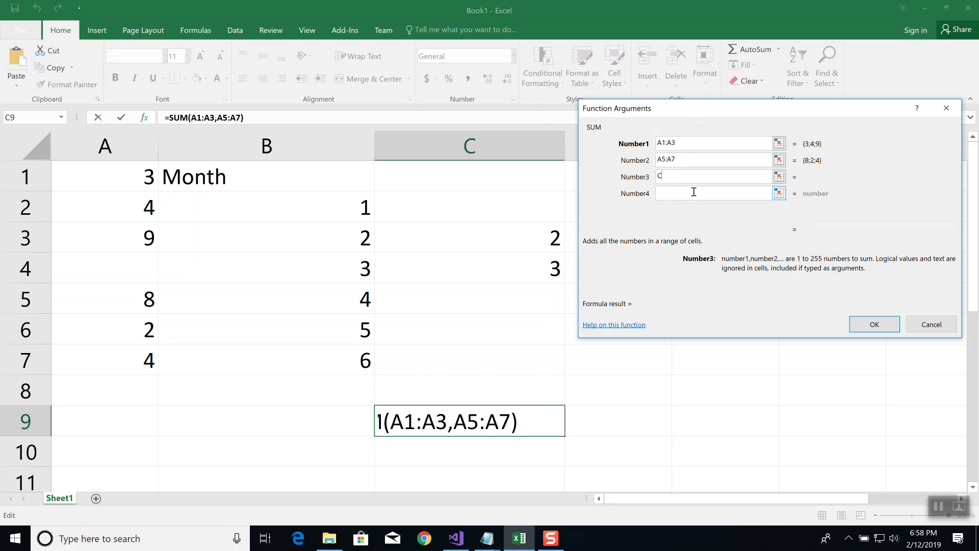
text(C3)
click(693, 193)
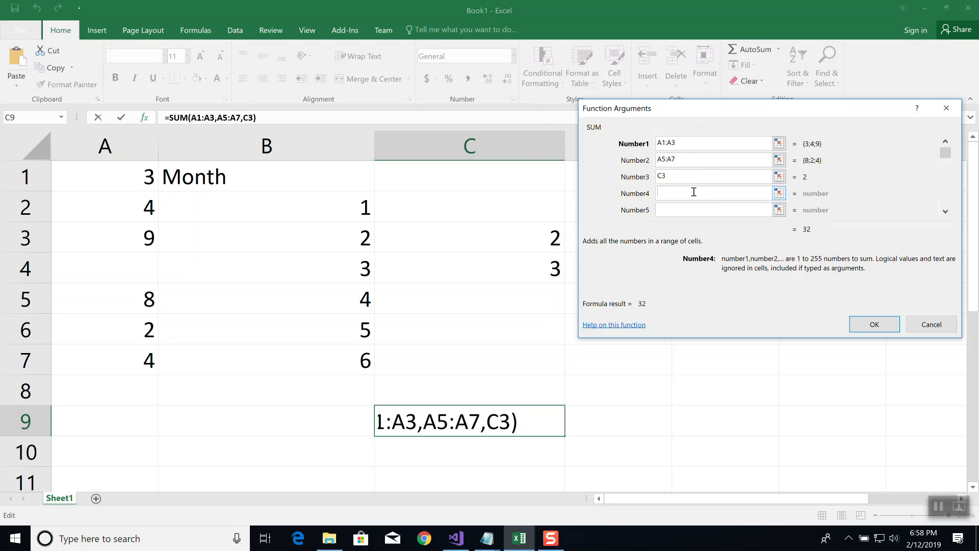
text(C4)
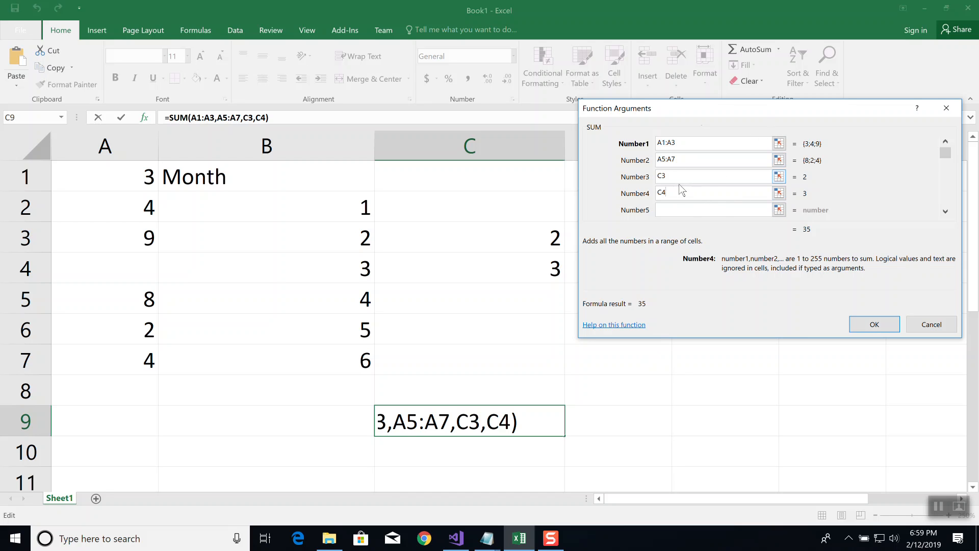
click(872, 325)
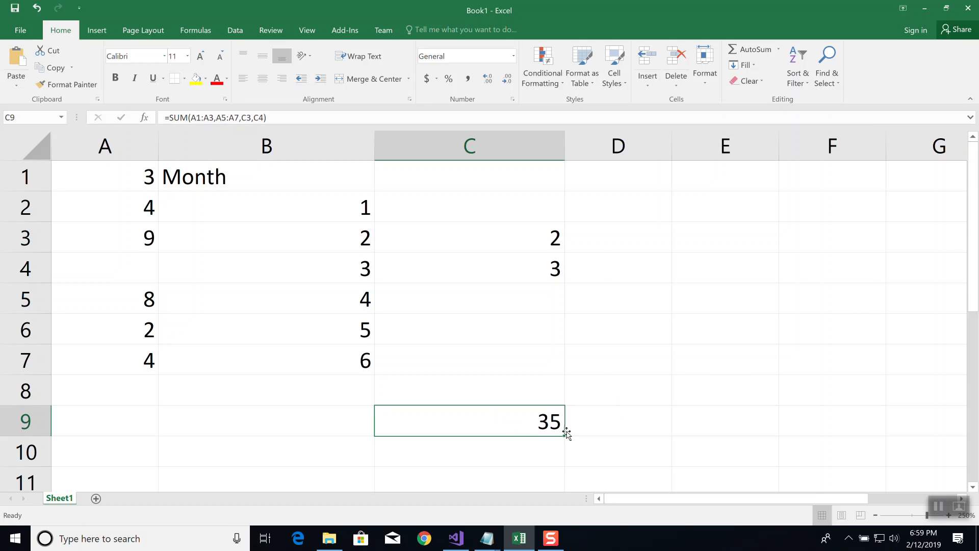
drag(565, 150, 619, 153)
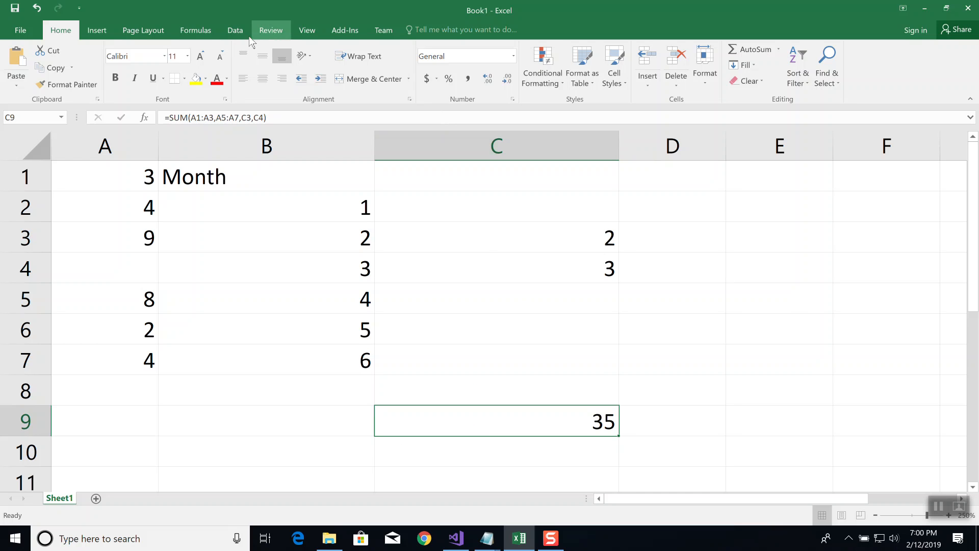
Display the sheet's formulas, narrow column B, and switch back to showing values
click(195, 30)
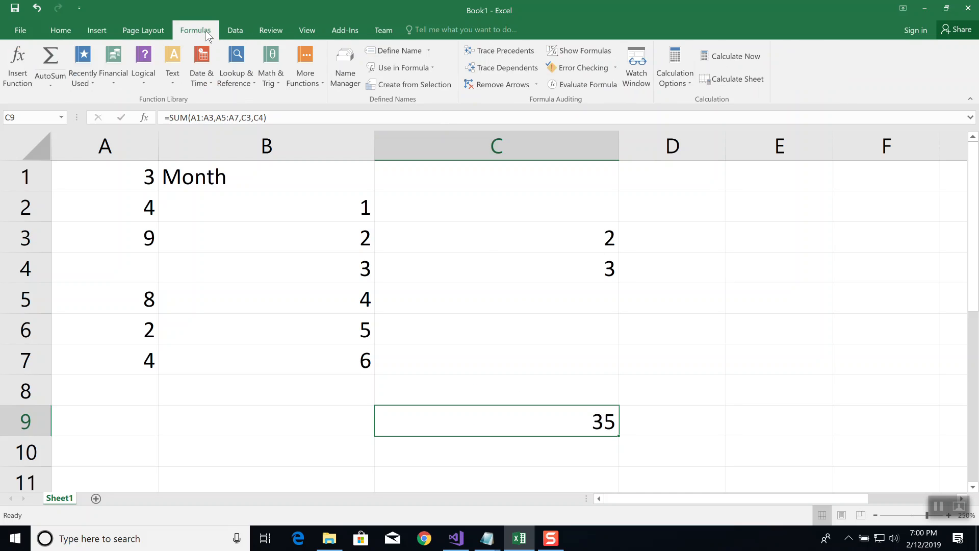
click(594, 50)
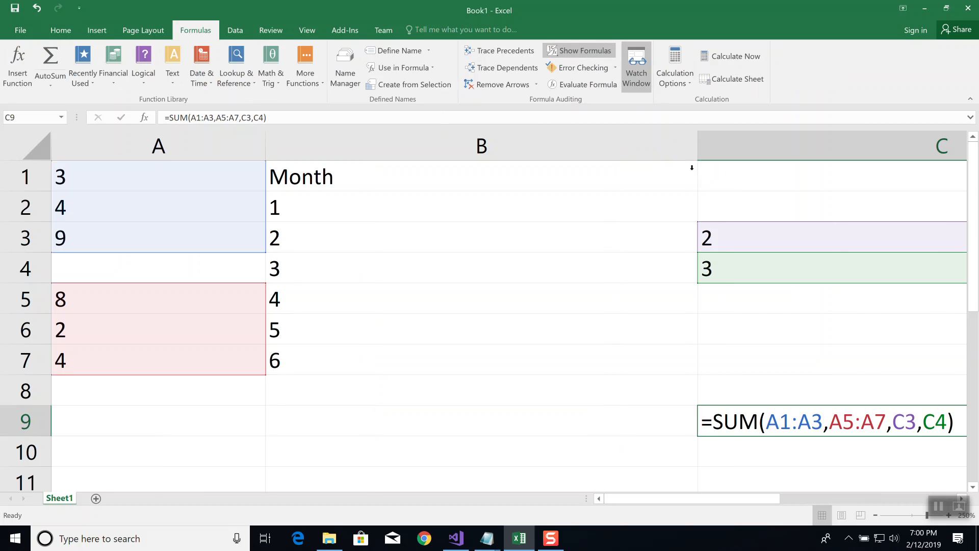
drag(699, 145, 605, 147)
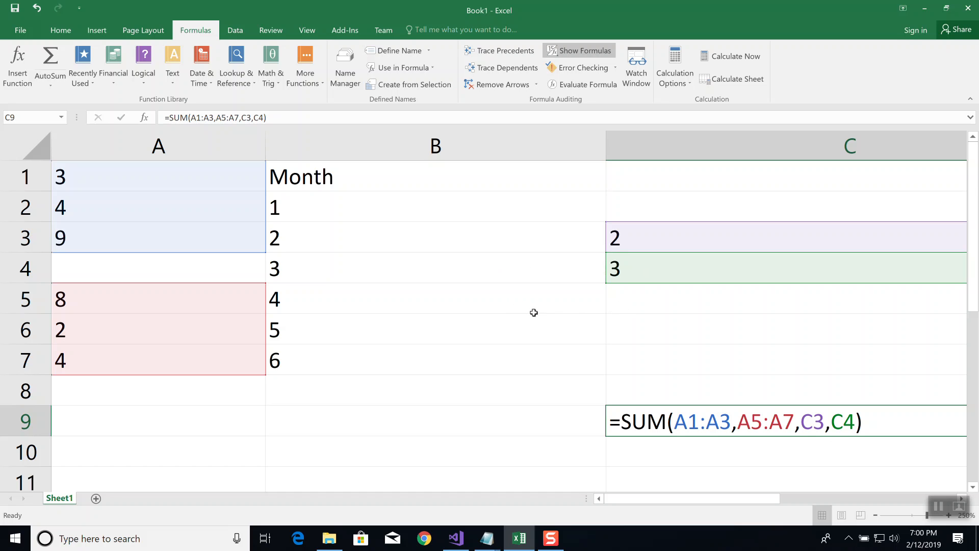
click(584, 51)
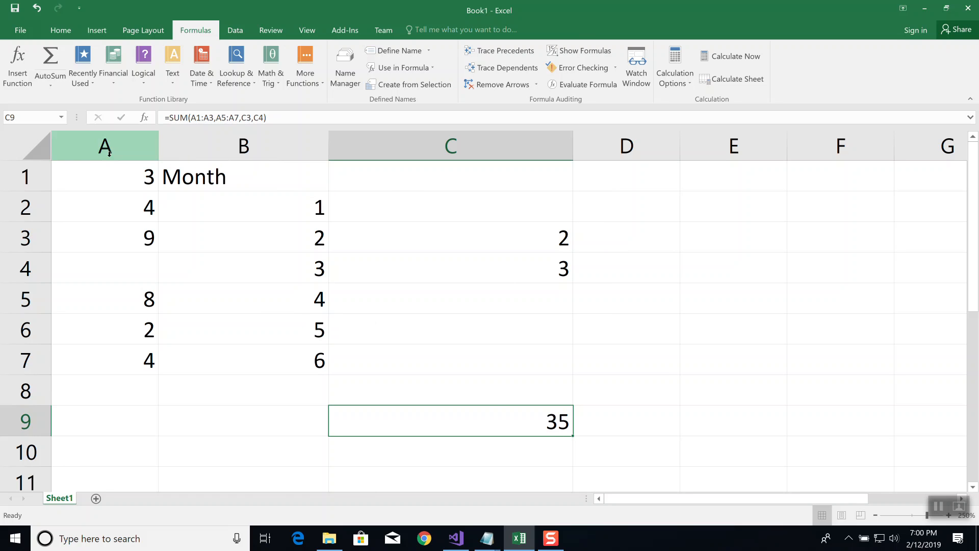
Clear the contents of the range A1:C9 and select cell A1
drag(105, 173, 534, 437)
key(Delete)
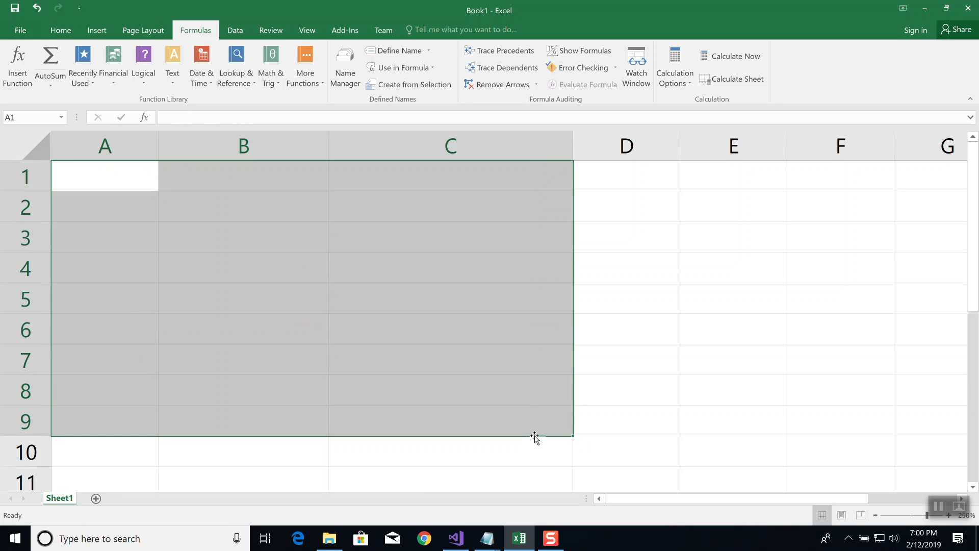
click(97, 182)
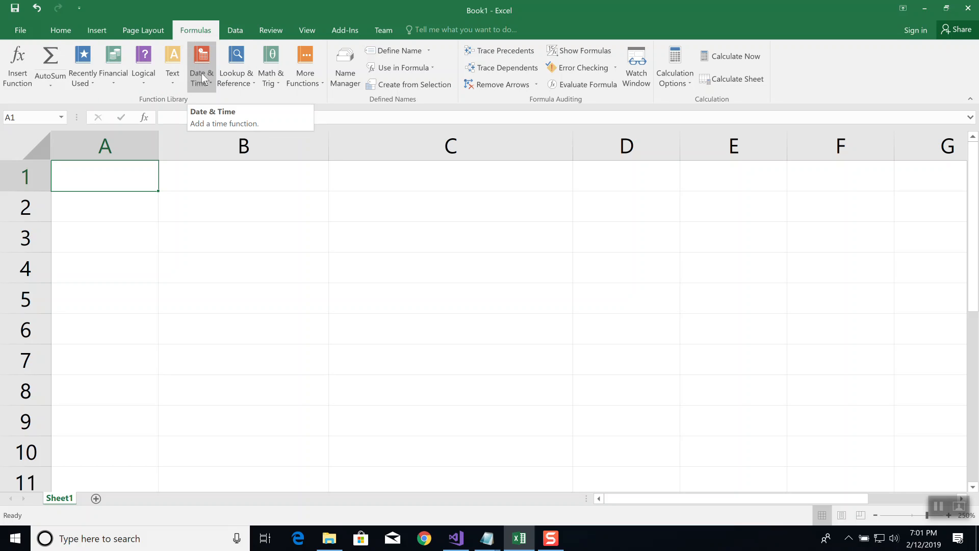
Look through the Recently Used and Financial lists of the function library
click(88, 84)
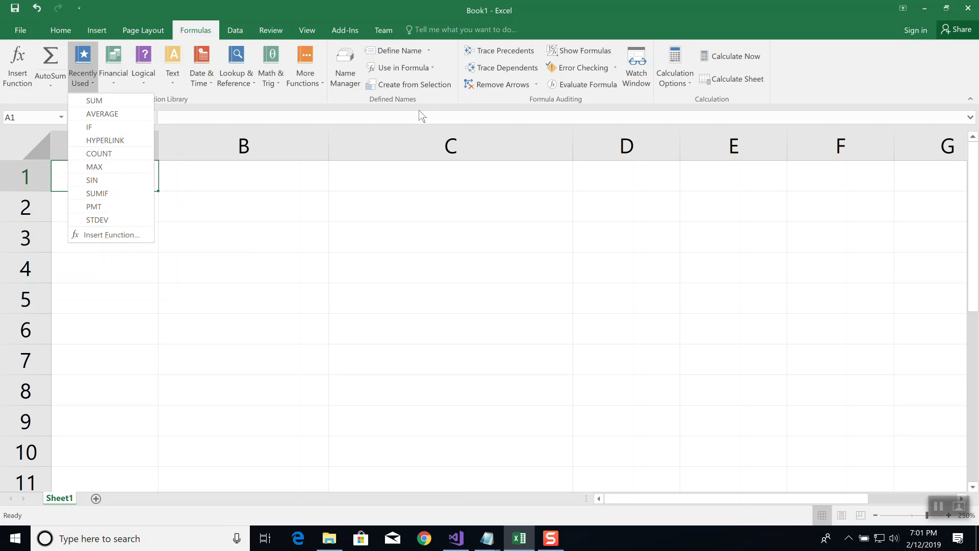
click(232, 268)
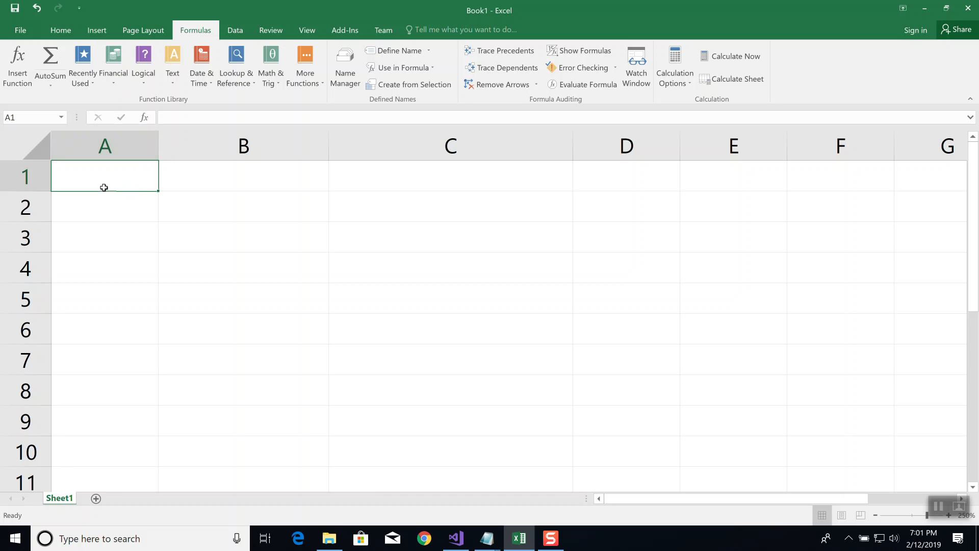
click(115, 84)
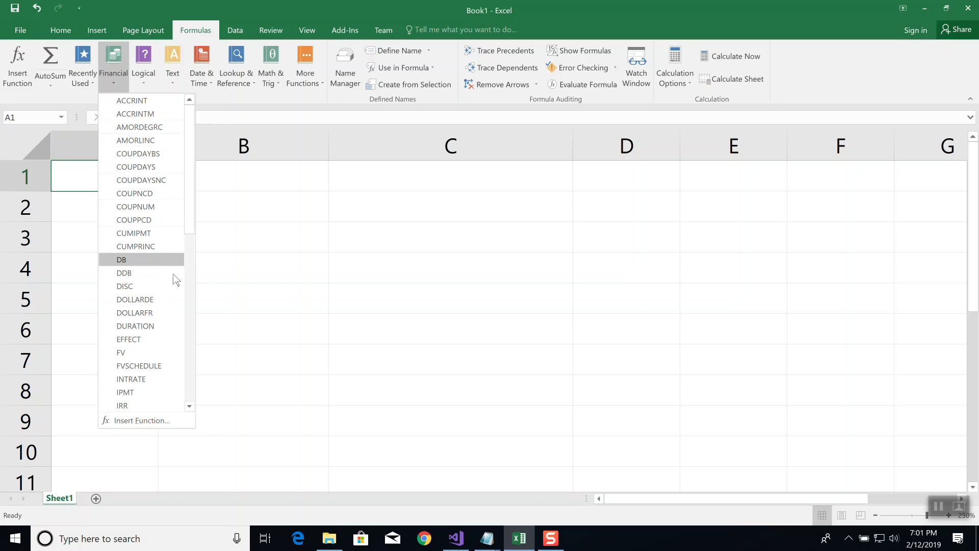
click(192, 378)
click(193, 381)
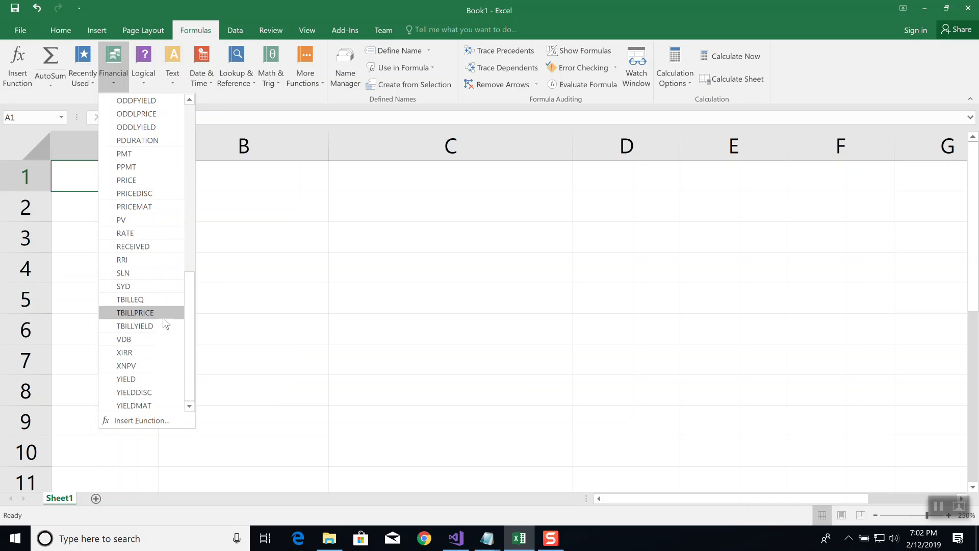
Start inserting a function in A1 and read the descriptions of Financial functions from ACCRINTM through COUPDAYBS
click(59, 31)
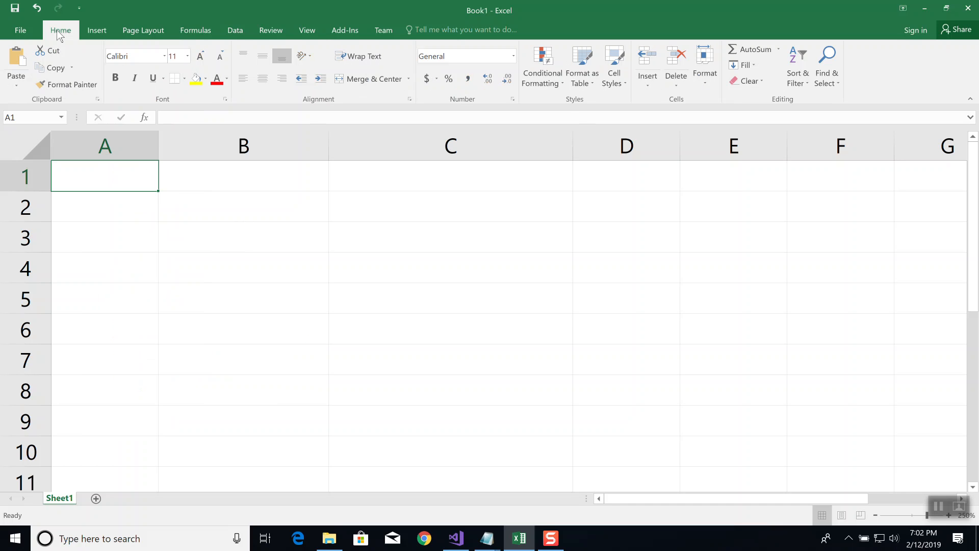
click(144, 117)
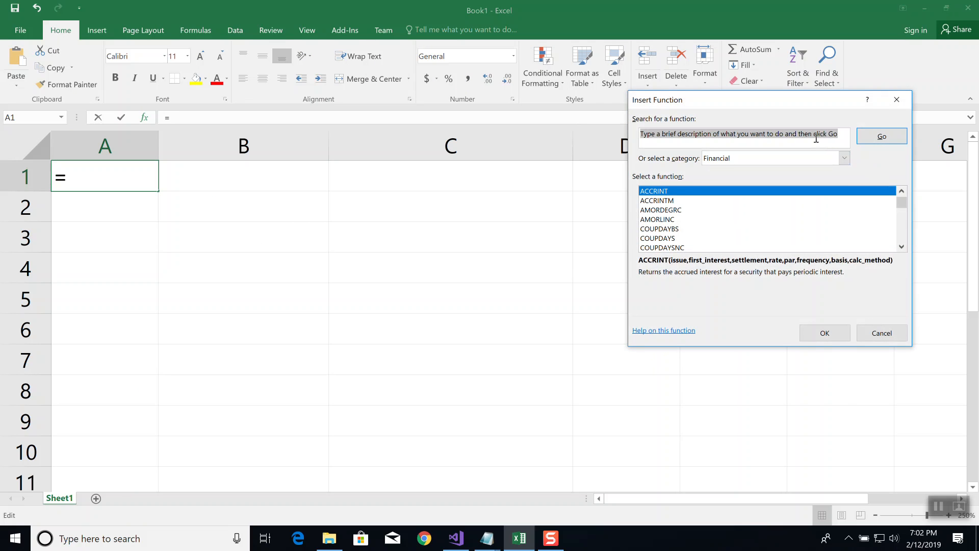
click(845, 159)
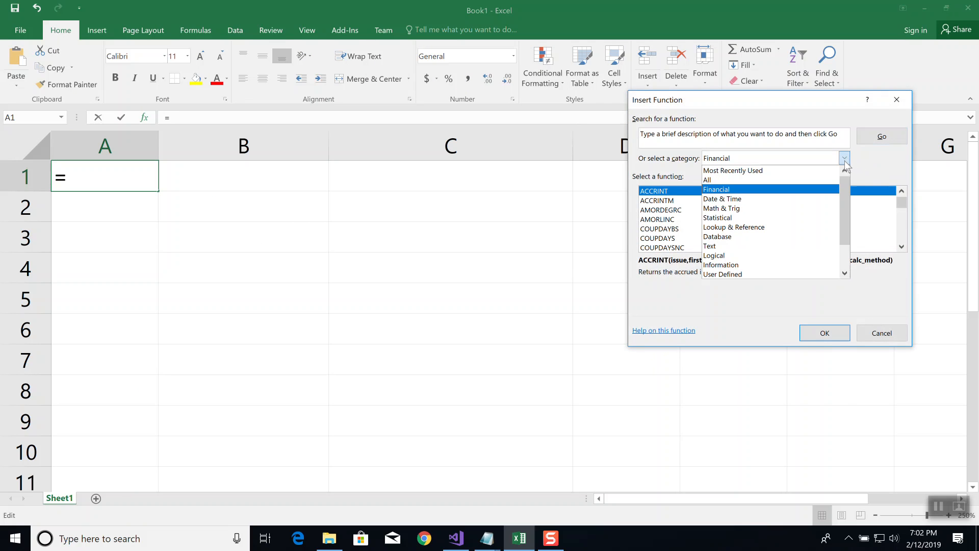
click(753, 192)
click(664, 200)
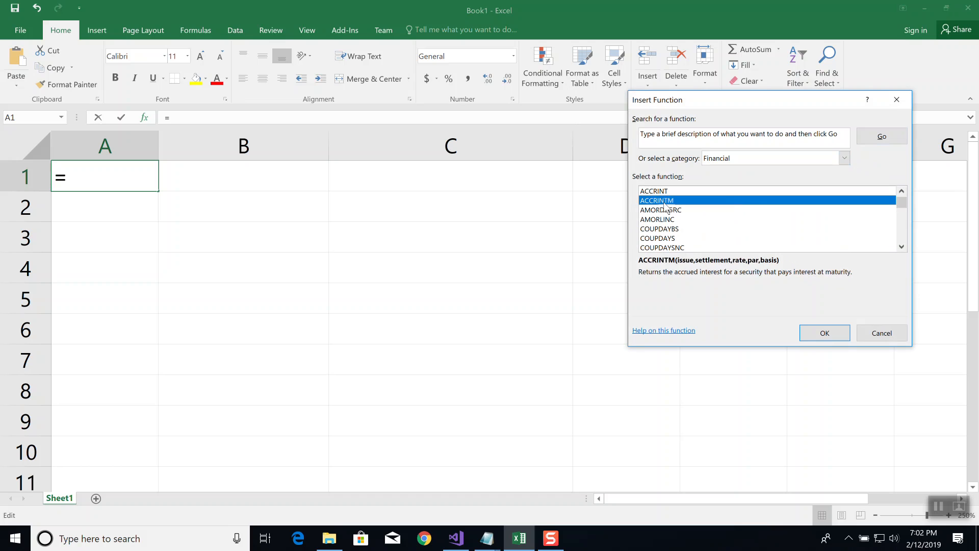
click(660, 210)
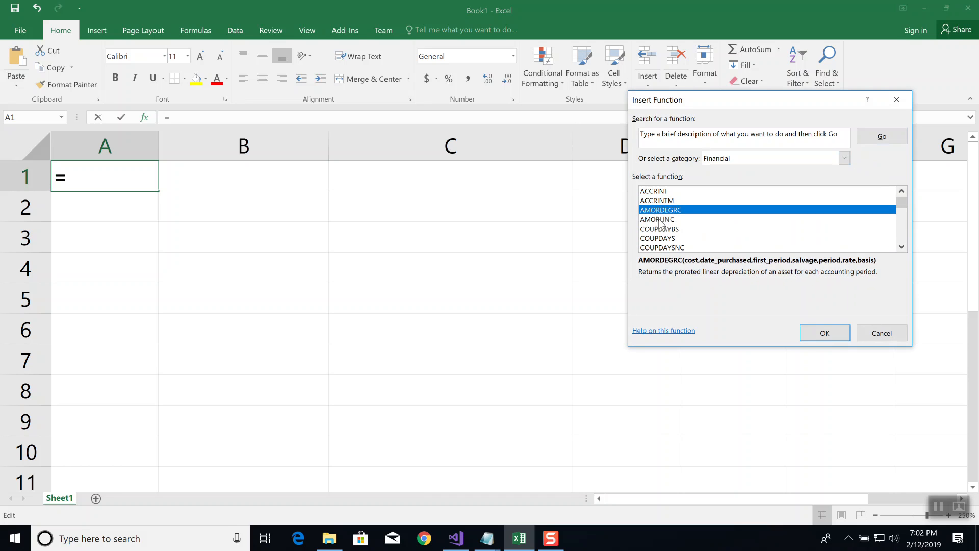
click(659, 219)
click(660, 229)
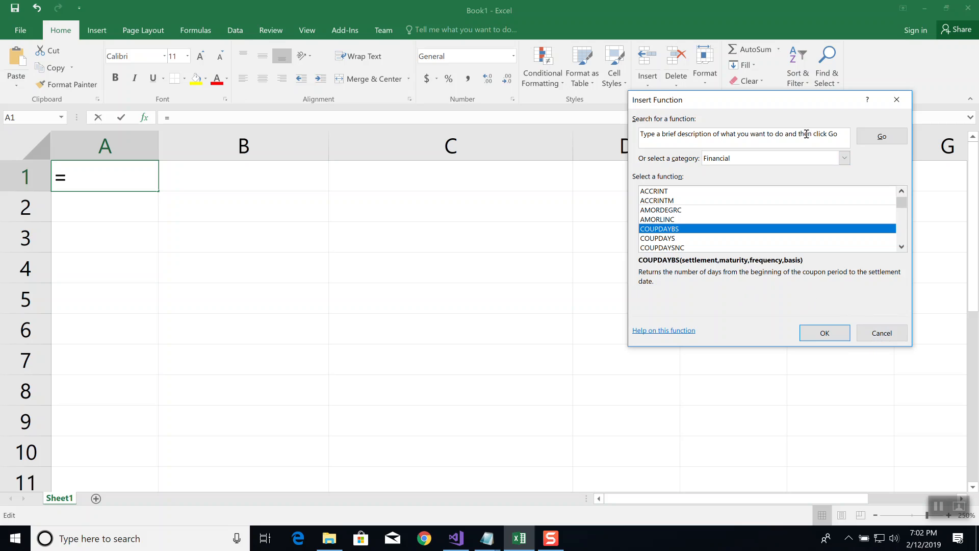
Search the Insert Function dialog for "I want to average numbers"
click(844, 133)
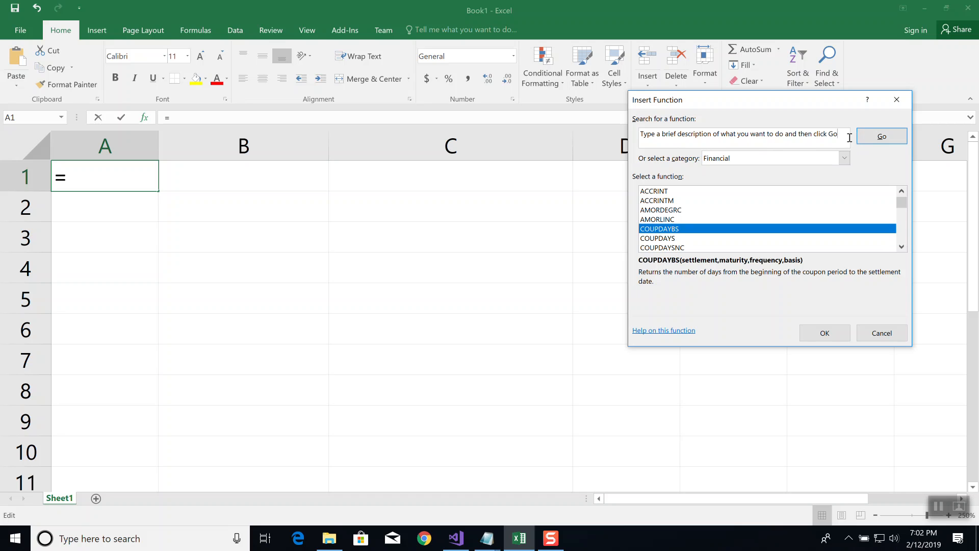
click(638, 131)
text(I watn)
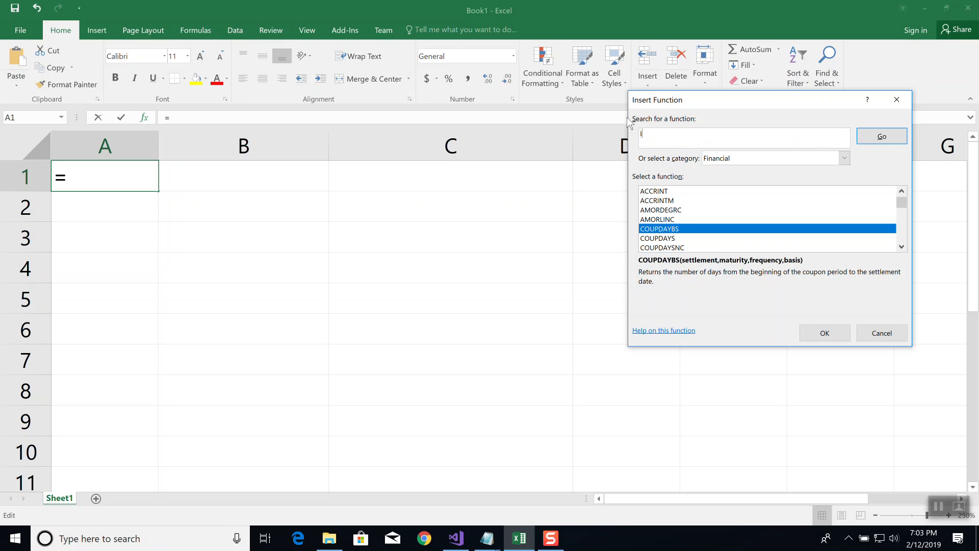
key(BackSpace)
key(BackSpace)
text(nt to average numbers)
click(882, 137)
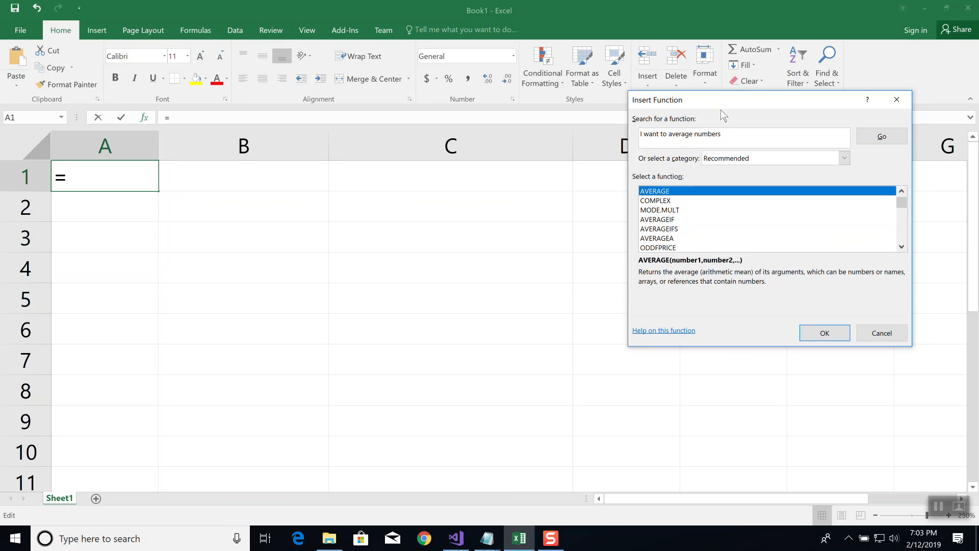
Replace the function search text with "I want to find the s.d." and run the search
click(722, 136)
drag(722, 136, 637, 139)
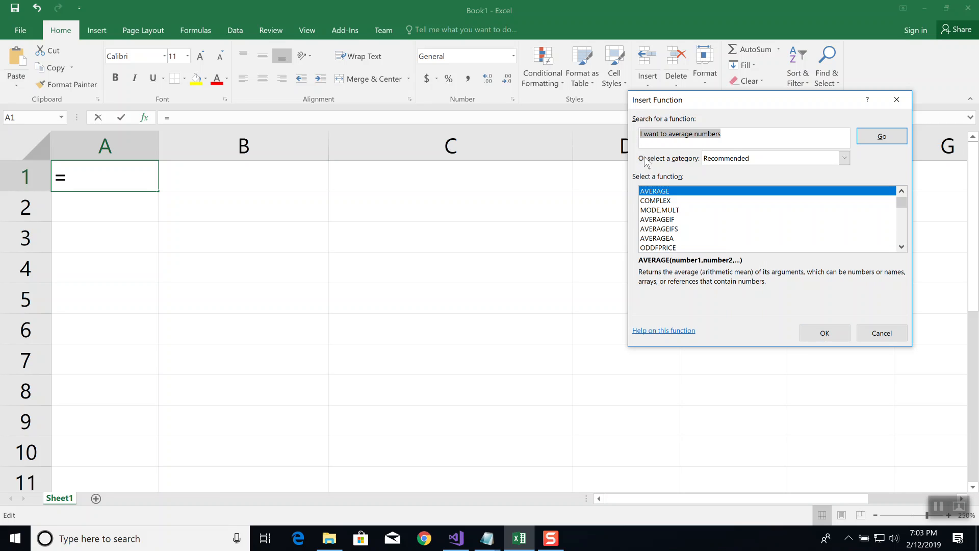
text(I want to)
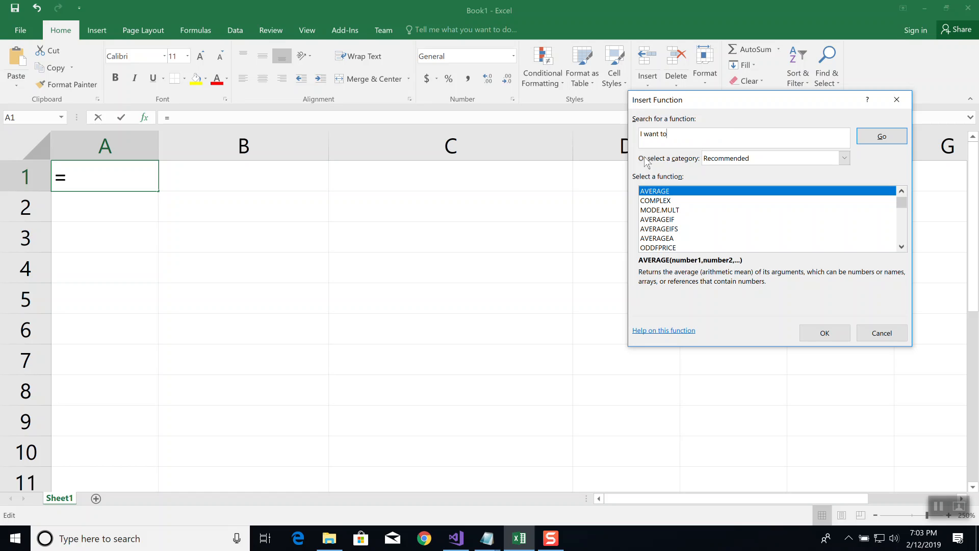
text( find the sta)
text(ndard)
key(BackSpace)
key(BackSpace)
key(BackSpace)
key(BackSpace)
key(BackSpace)
key(BackSpace)
key(BackSpace)
key(BackSpace)
text(s.d)
click(886, 137)
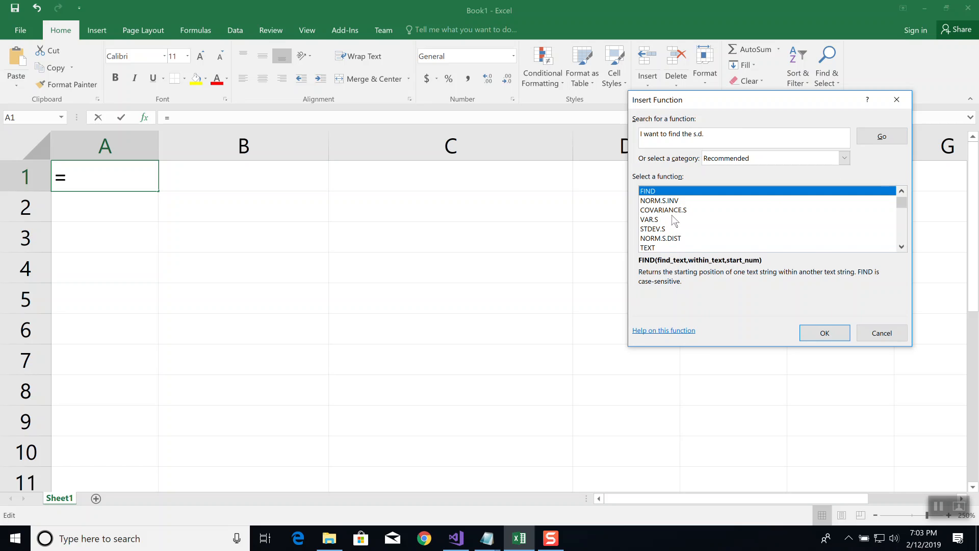
List all function categories, read through the function descriptions from ACCRINT to ARABIC, and close the dialog without inserting anything
click(844, 158)
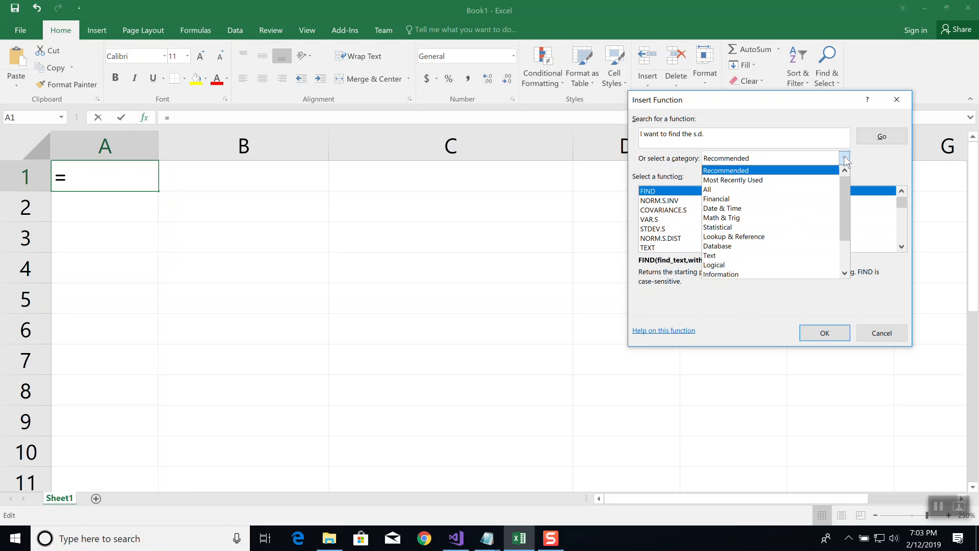
click(721, 191)
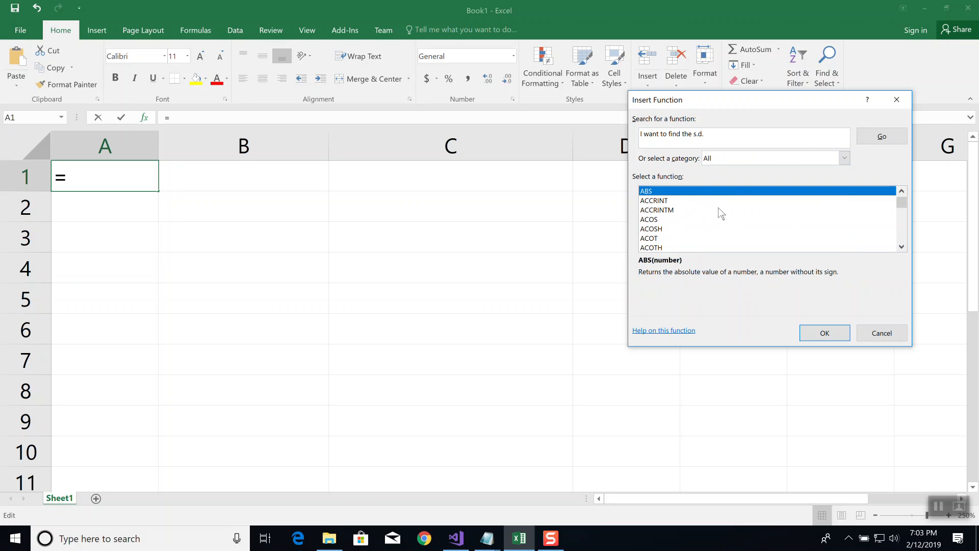
click(654, 201)
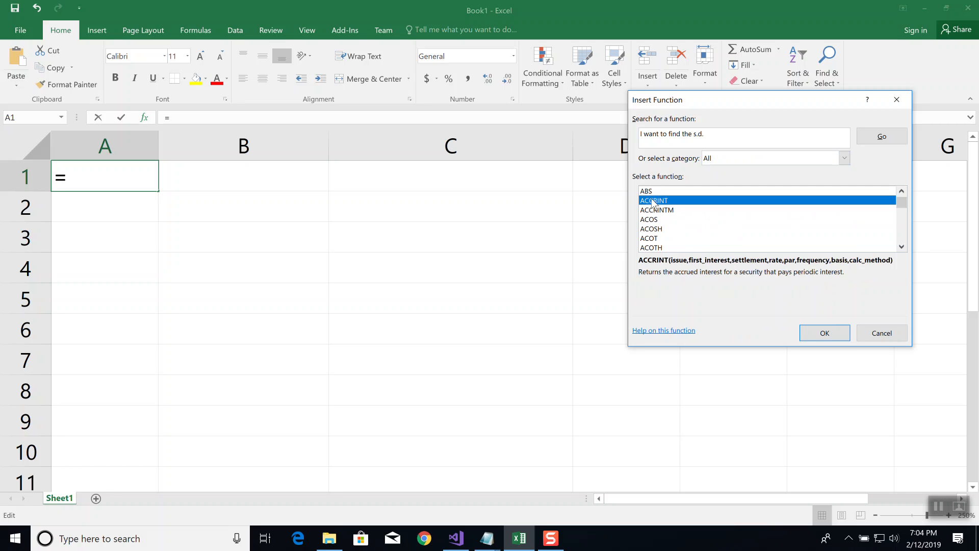
key(Down)
key(Down)
key(Down)
key(Down)
key(Down)
key(Down)
key(Down)
key(Down)
key(Down)
key(Down)
key(Down)
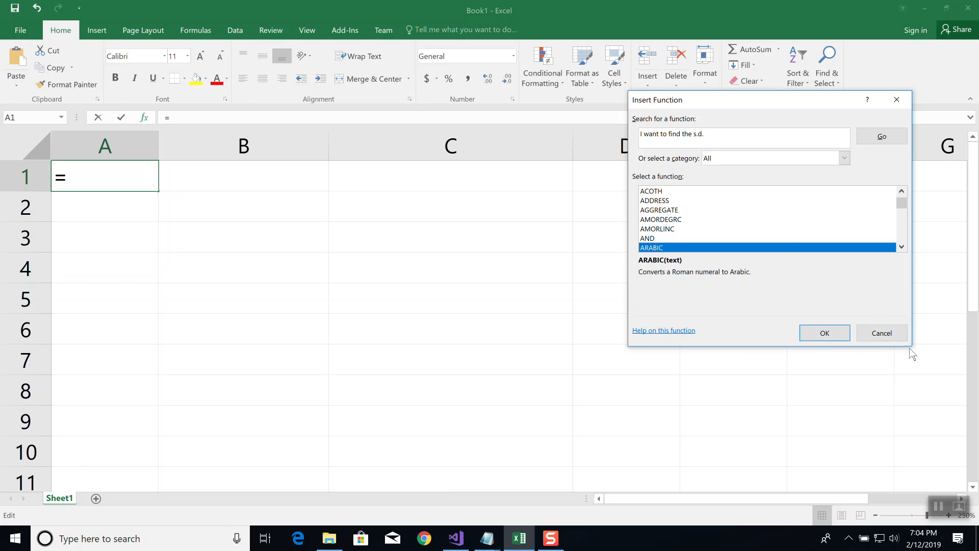
click(885, 337)
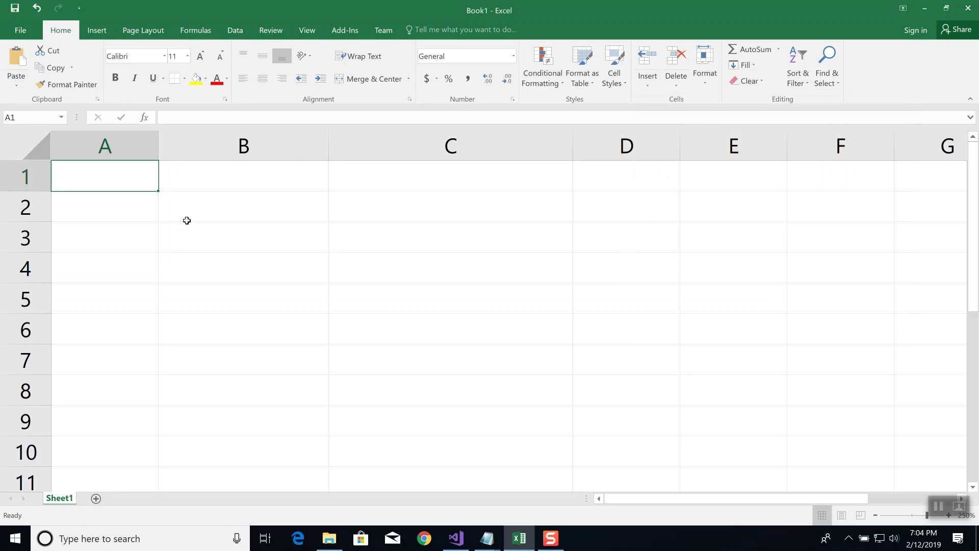
Enter three sample full names in cells A1, A2 and A3
click(140, 206)
click(119, 183)
text(david )
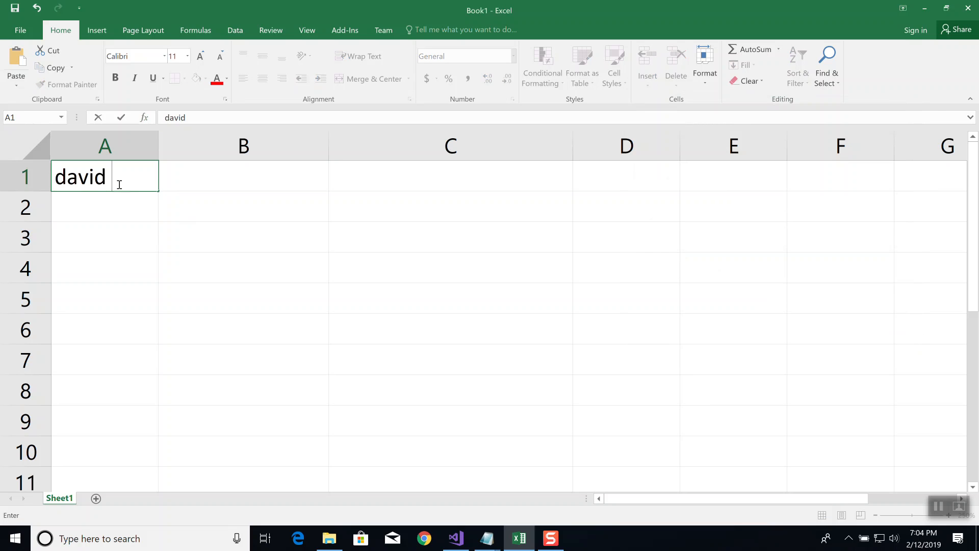
text(hays)
key(Return)
text(frank hays)
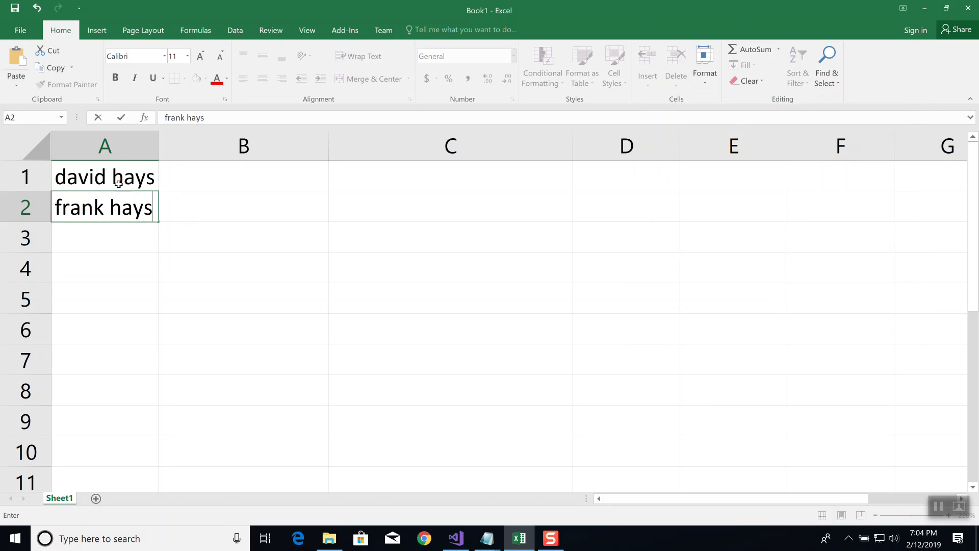
key(Return)
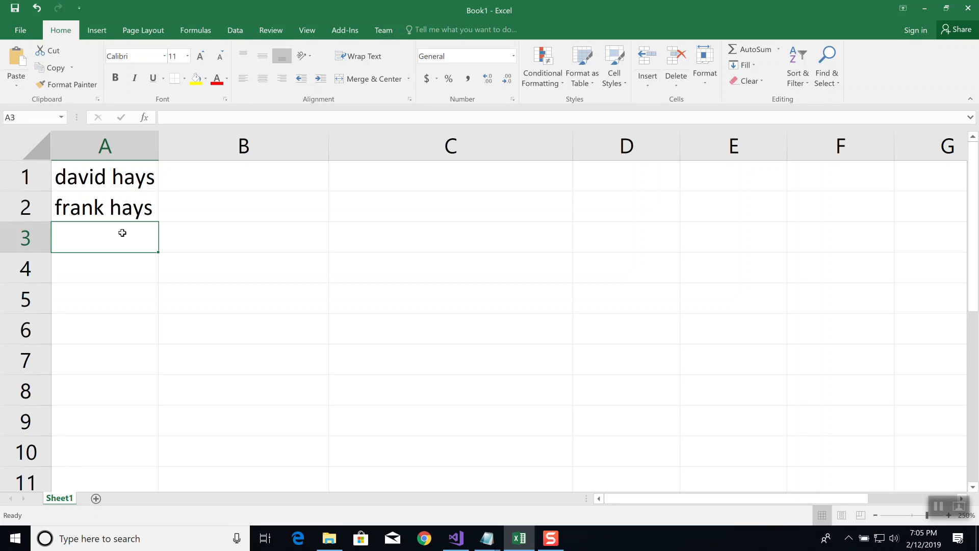
text(sa)
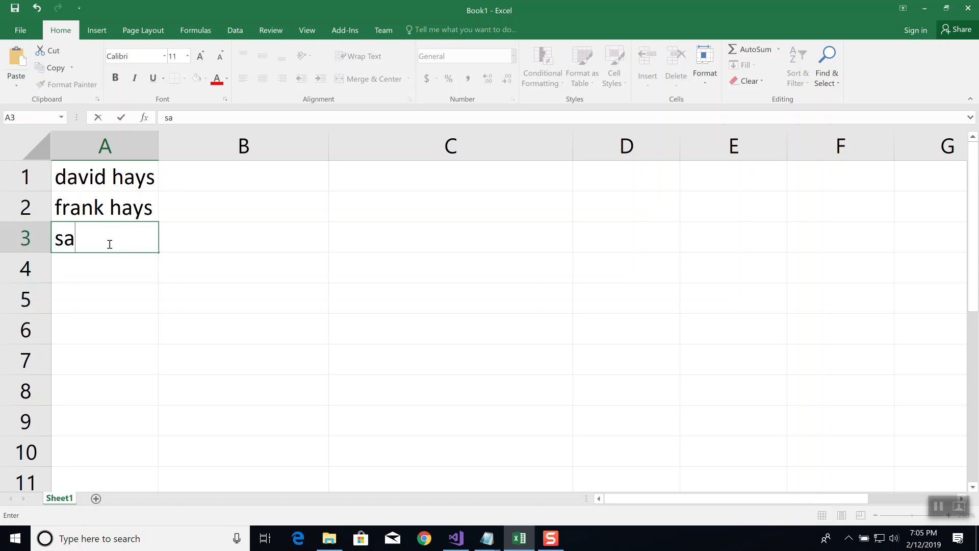
text(lly adams)
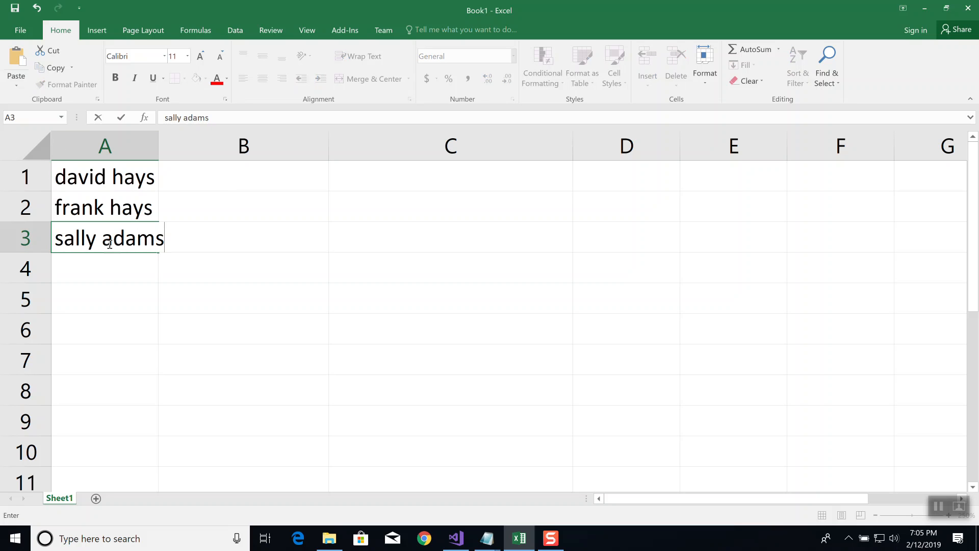
key(Return)
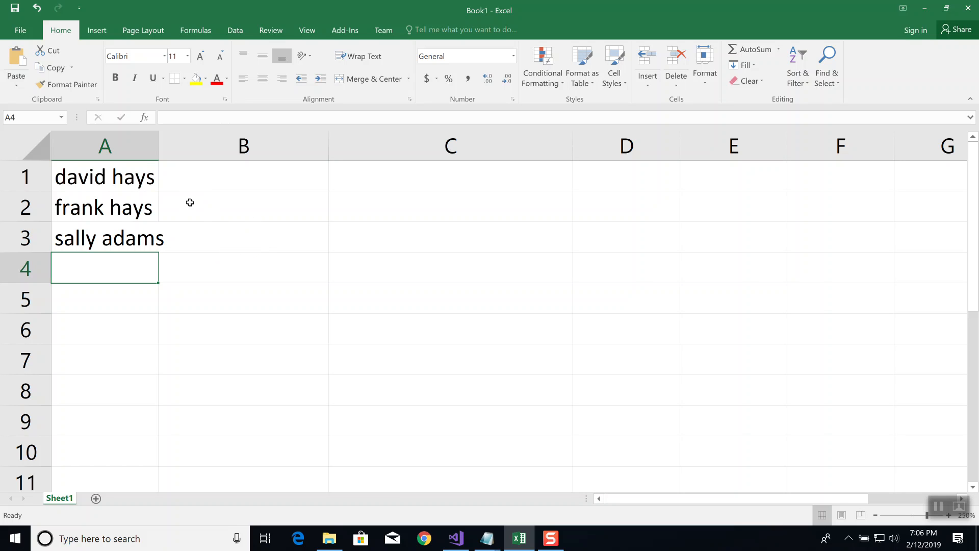
Clear the sample names from the range A1:A4 and select cell A1
click(228, 179)
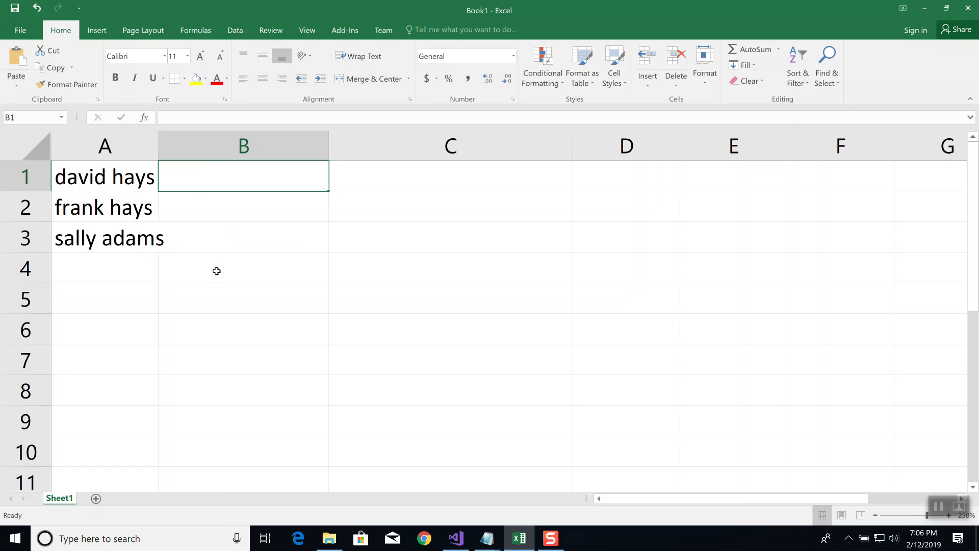
click(237, 256)
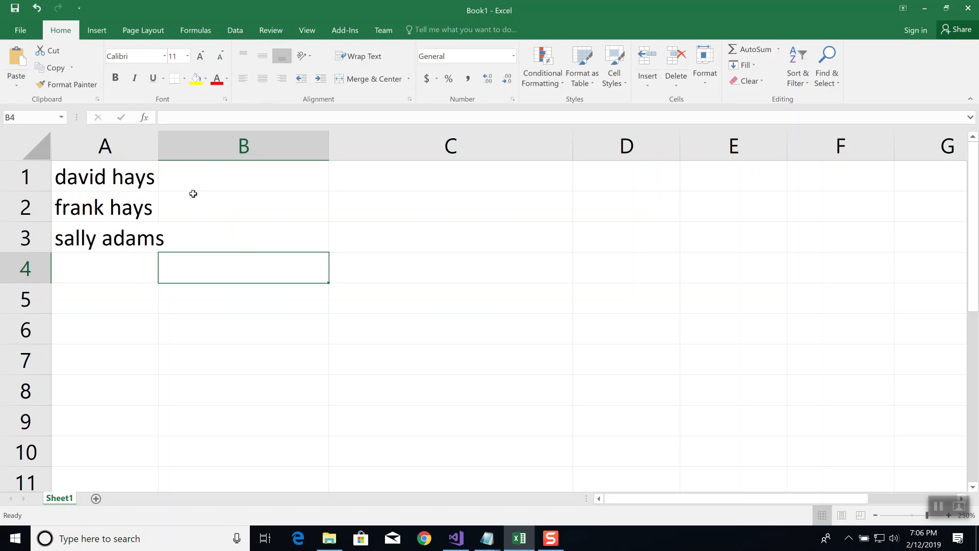
drag(135, 255, 100, 154)
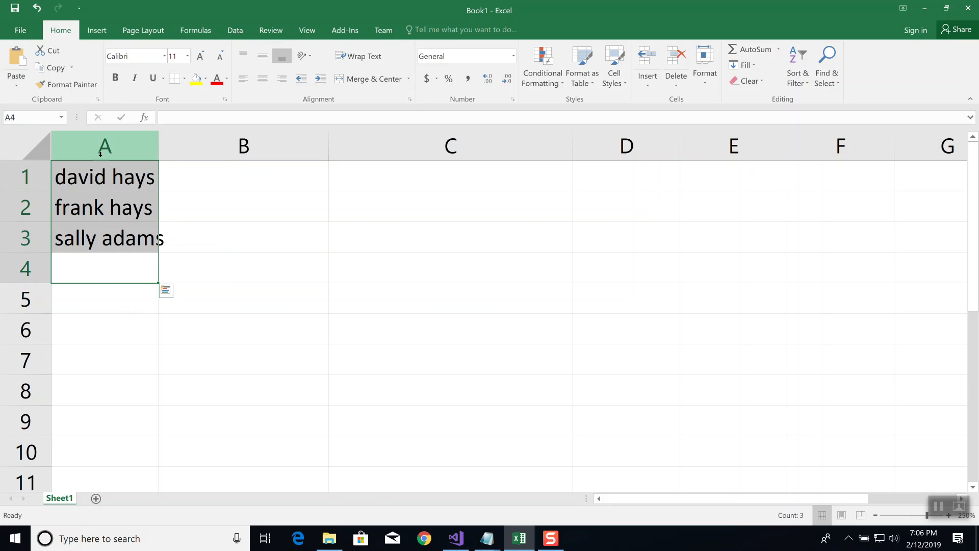
key(Delete)
click(169, 184)
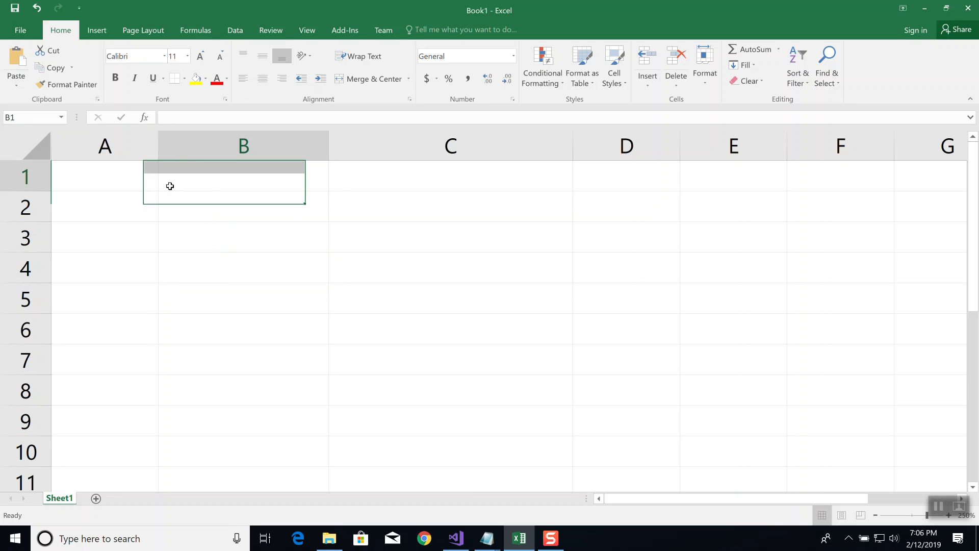
click(94, 179)
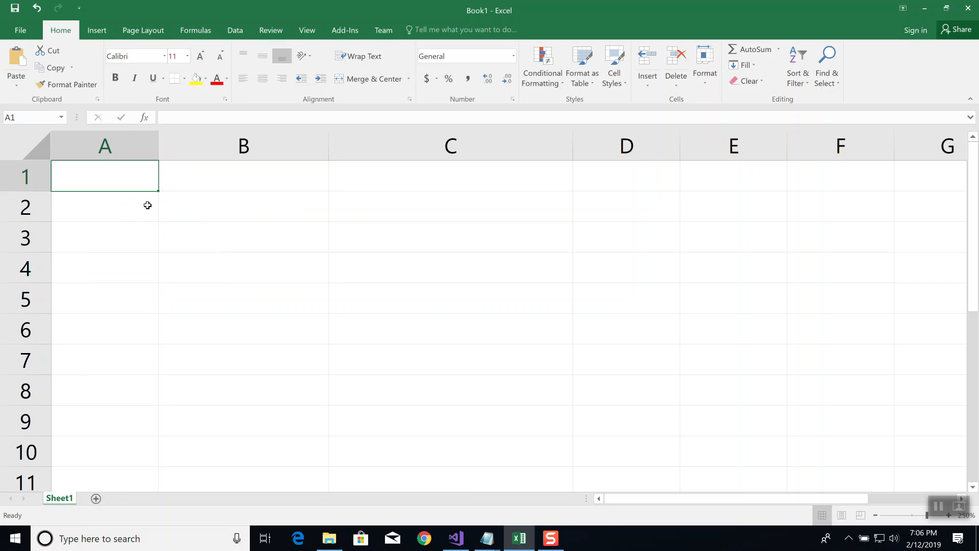
Switch to the Notepad window with the general notes and add "if the salary is > 10,000,000" below them, after a blank line
click(489, 540)
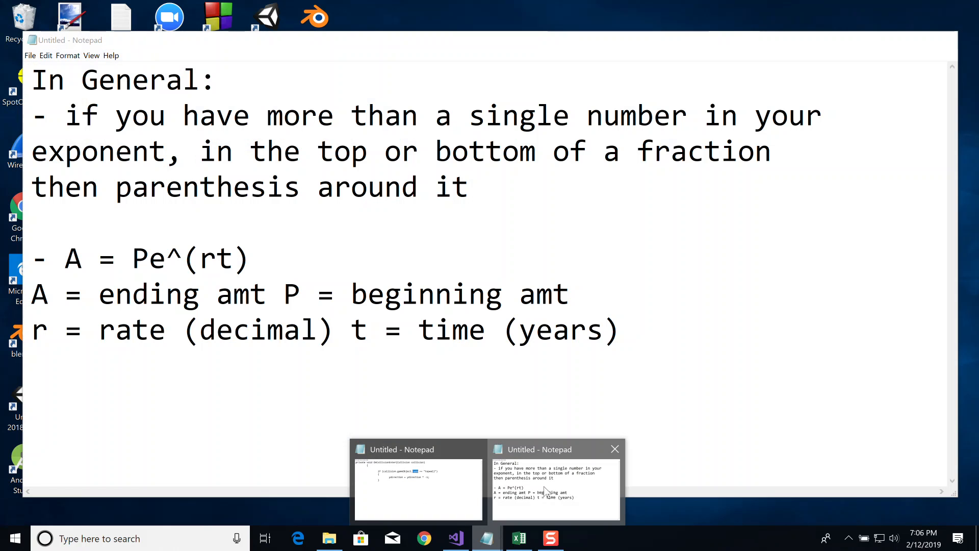
click(544, 492)
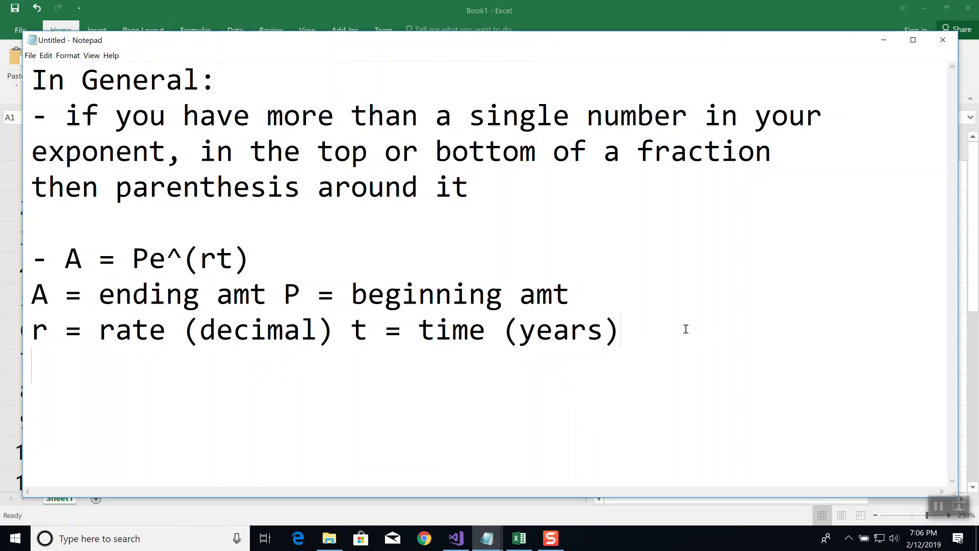
key(Return)
key(Return)
text(if the v)
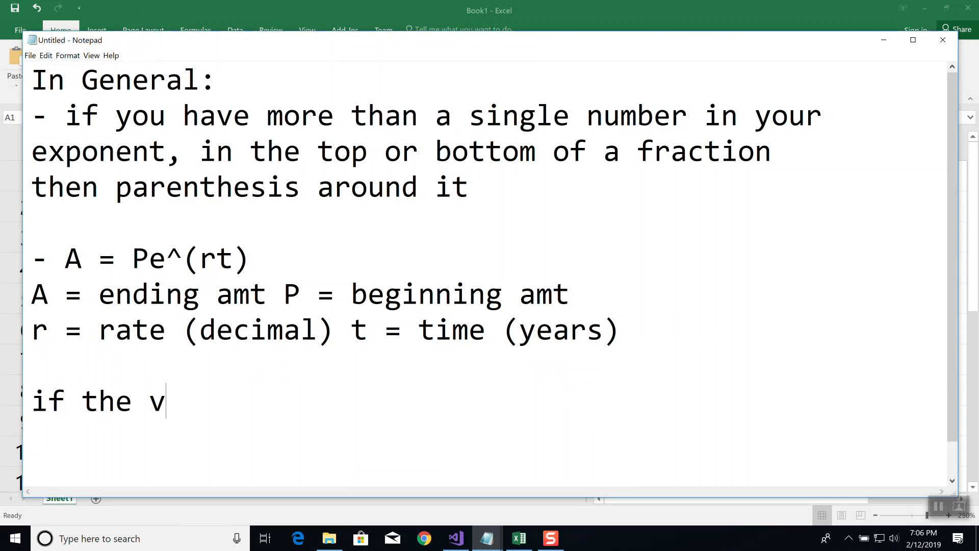
text(alue)
key(BackSpace)
key(BackSpace)
key(BackSpace)
key(BackSpace)
key(BackSpace)
text(salary is > 10,000,000)
Add the indented line "tax at 90%" under the salary condition
key(Return)
text(t)
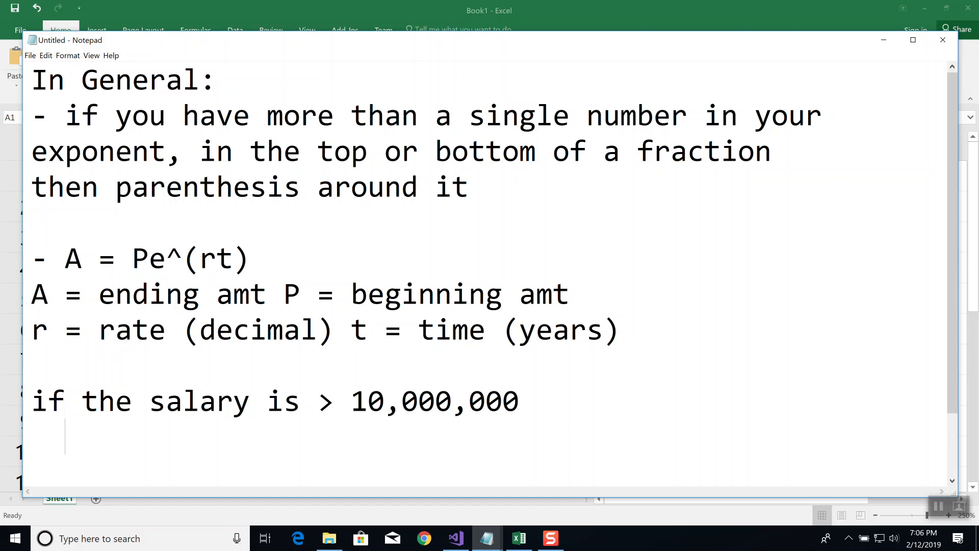
text(ax a)
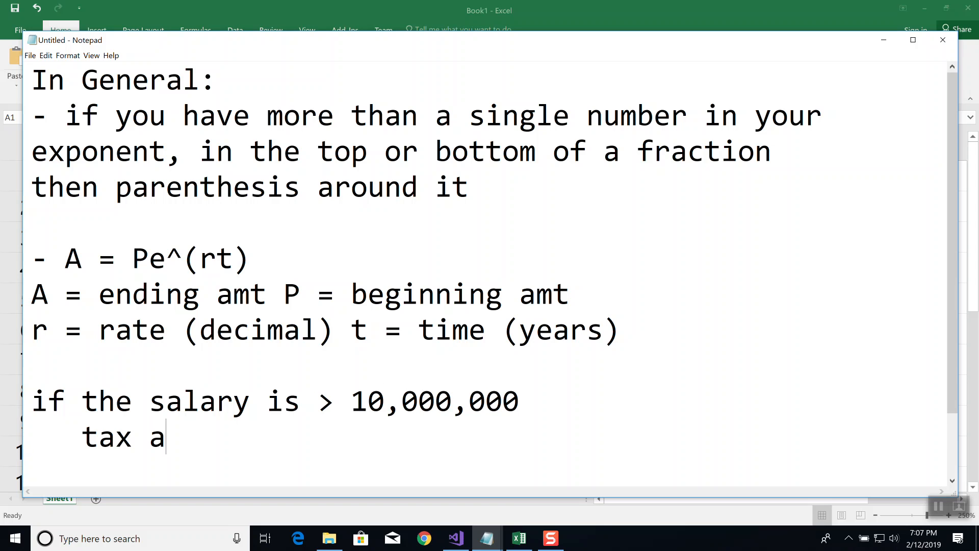
text(t 90%)
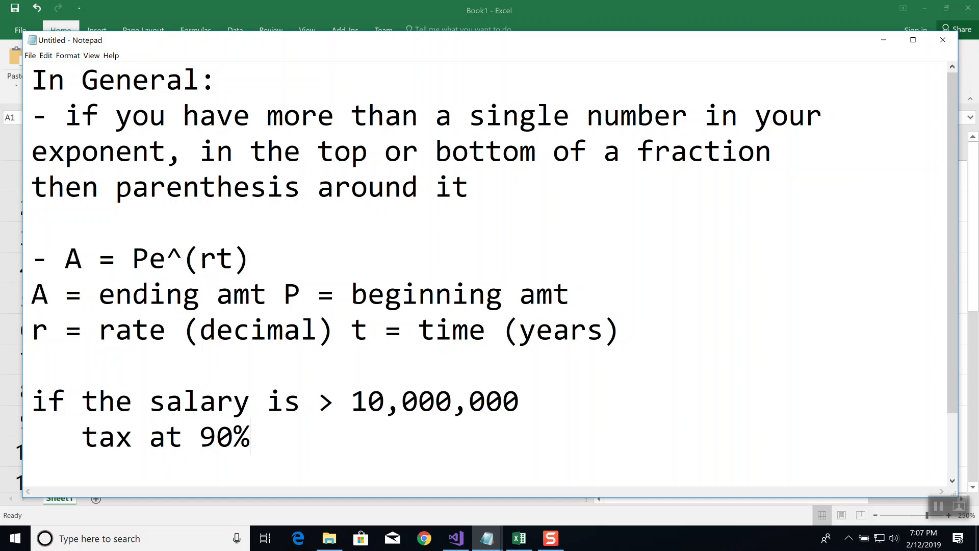
Add an "else" line below the 90% tax line, followed by the indented line "tax at 24%"
key(Return)
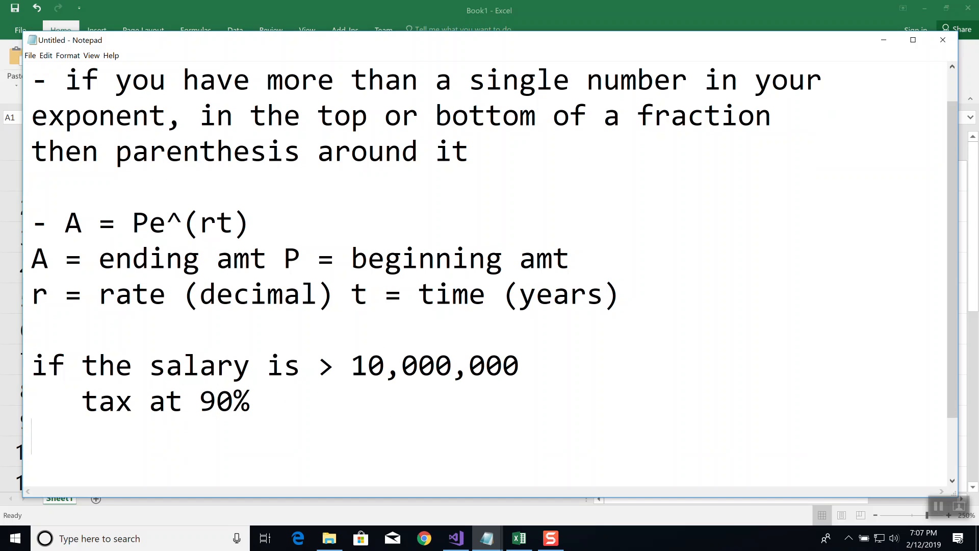
text(else)
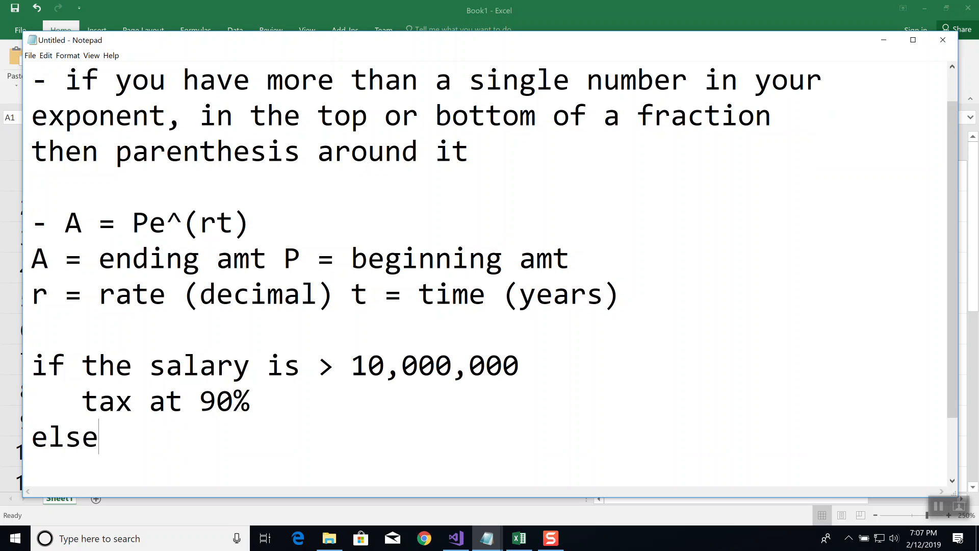
key(Return)
key(BackSpace)
text(tax at )
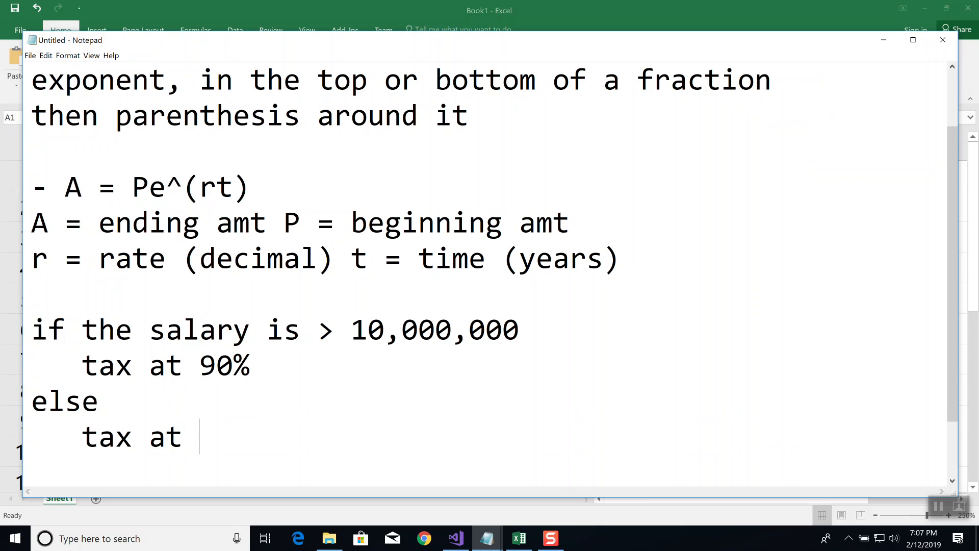
text(24%)
key(Return)
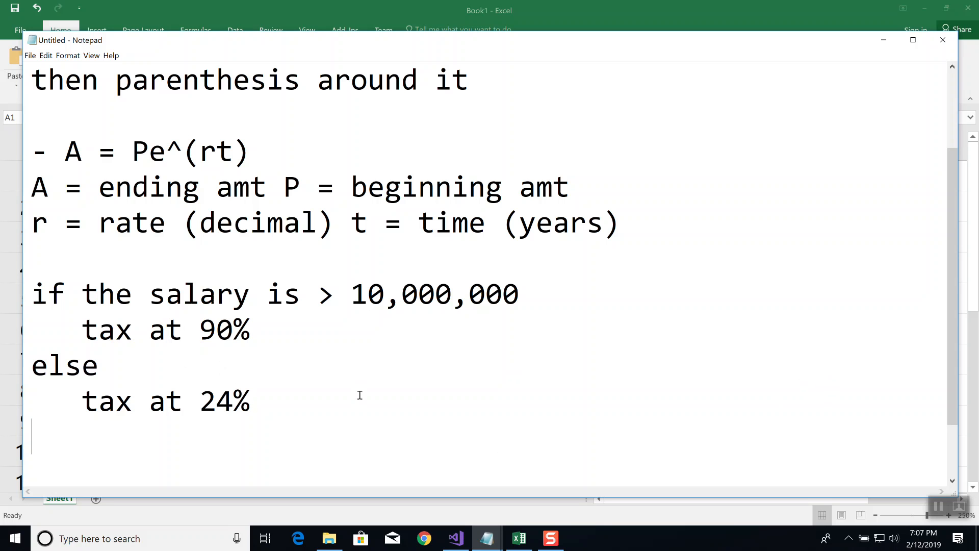
Switch to the Excel workbook and enter the heading "Salary" in cell A1
key(alt+Tab)
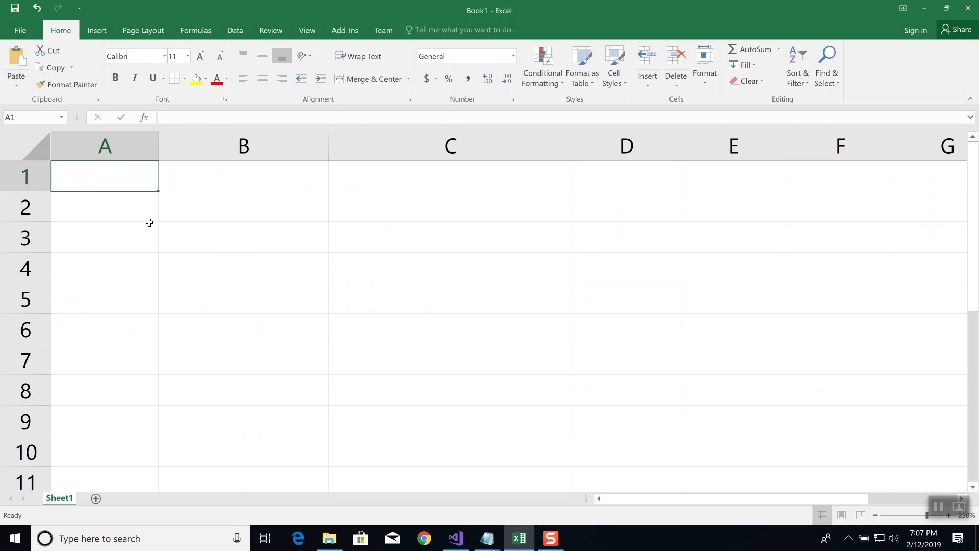
text(Salaray)
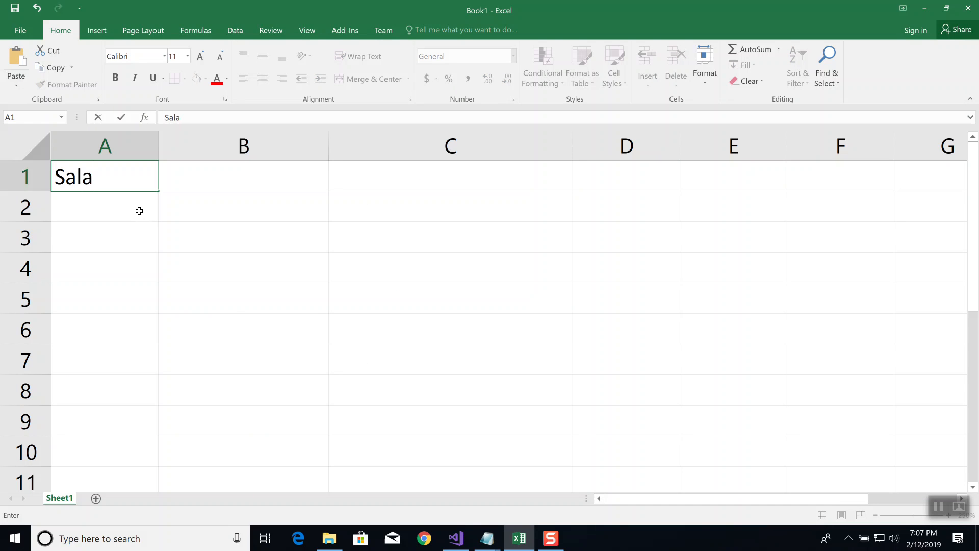
key(Return)
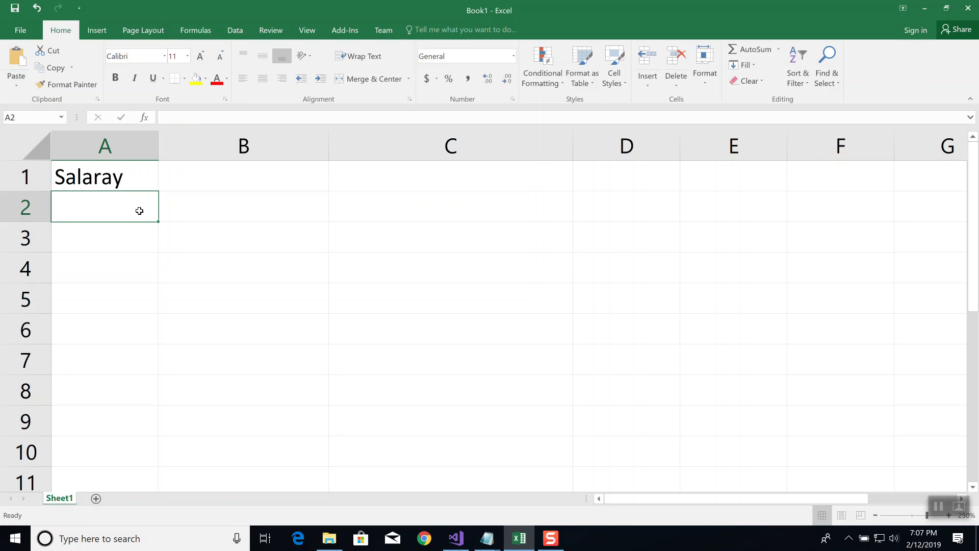
key(Up)
text(Salary)
key(Return)
Enter 10000000 in cell A2 and widen column A slightly
text(10000000)
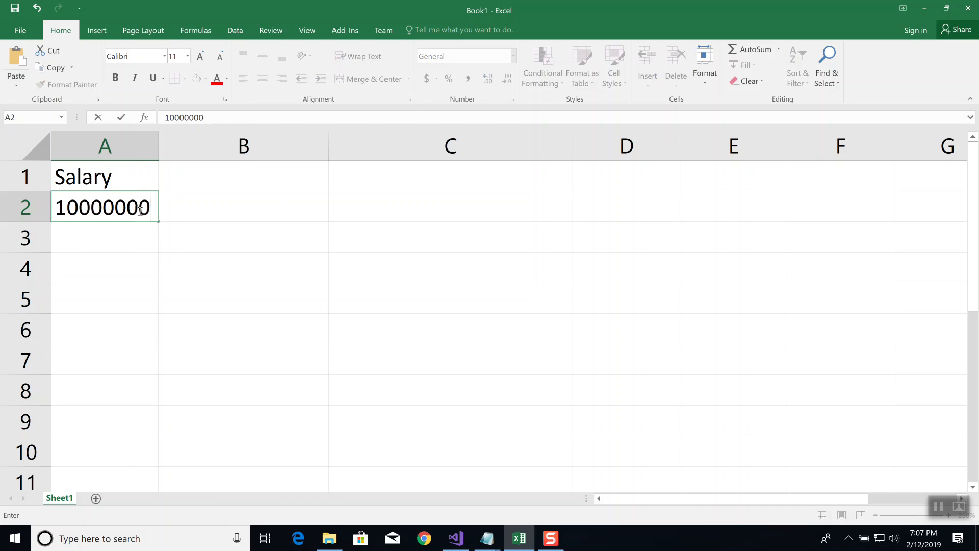
key(Tab)
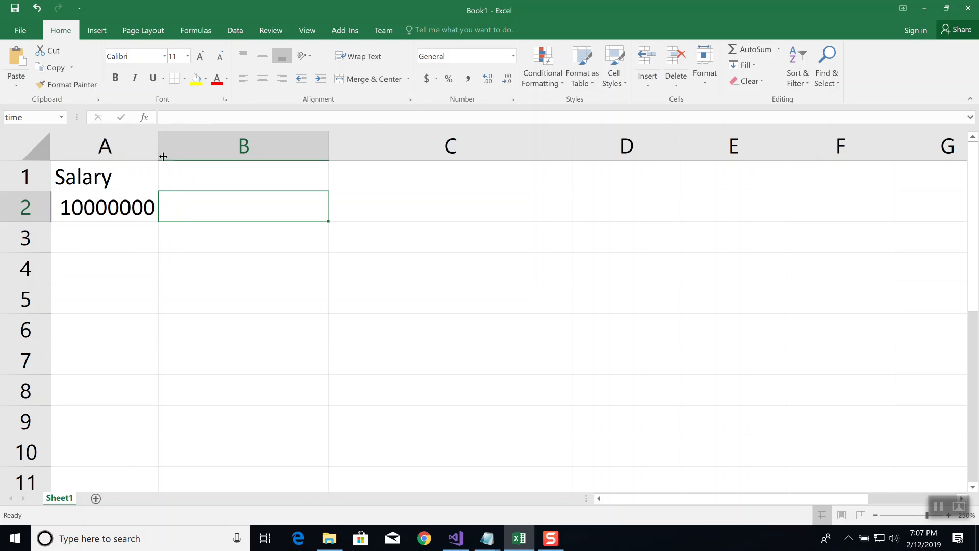
drag(162, 153, 185, 156)
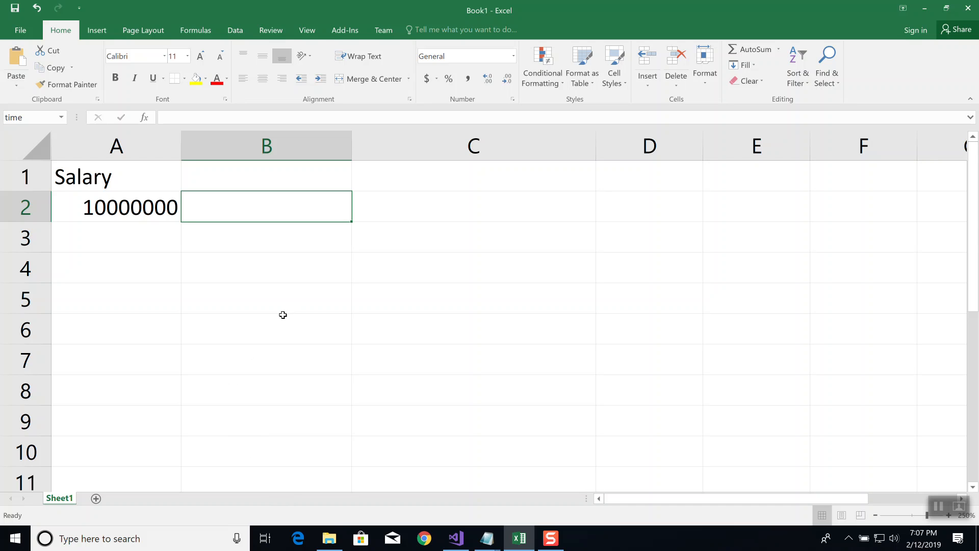
click(233, 117)
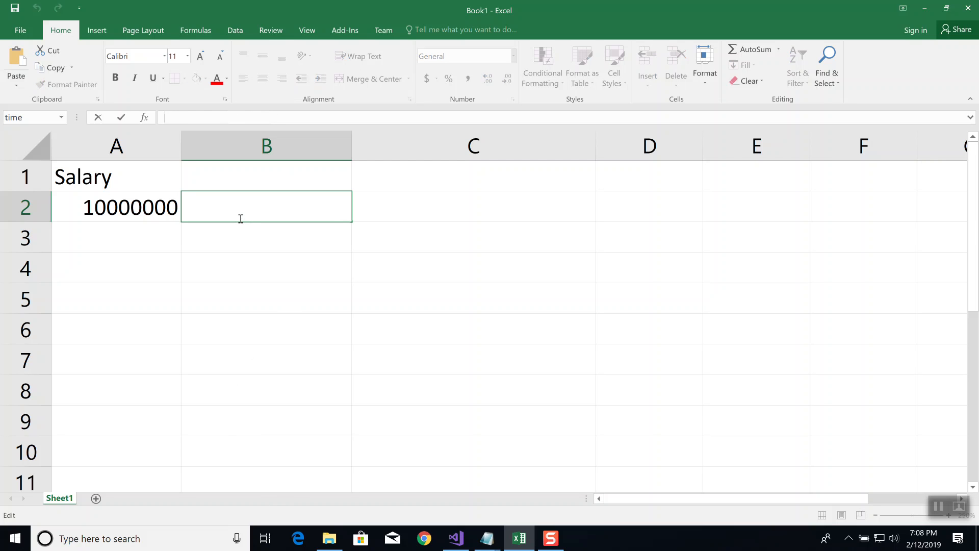
text(=)
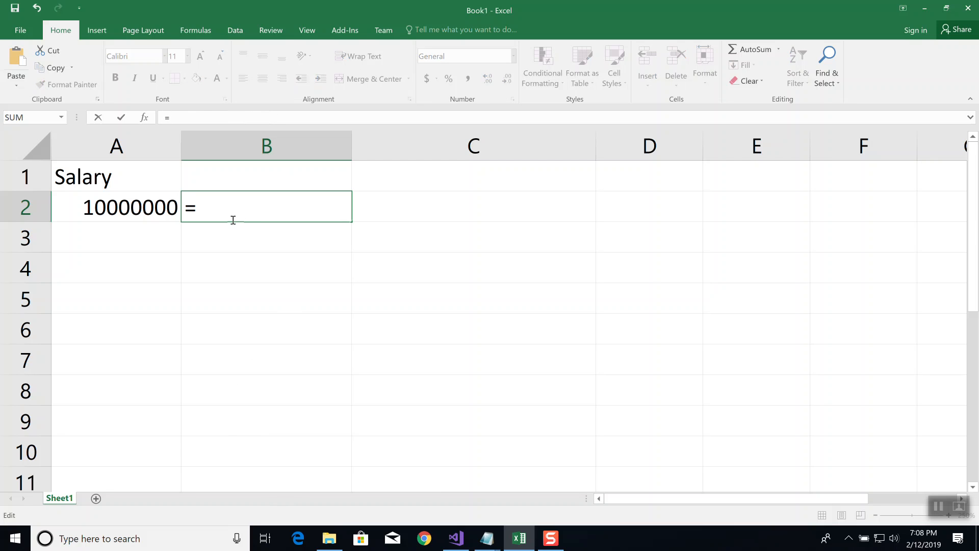
key(Escape)
Widen column B to about twice its width and begin an IF formula in B2 with the logical test A2>10000000
drag(352, 145, 536, 134)
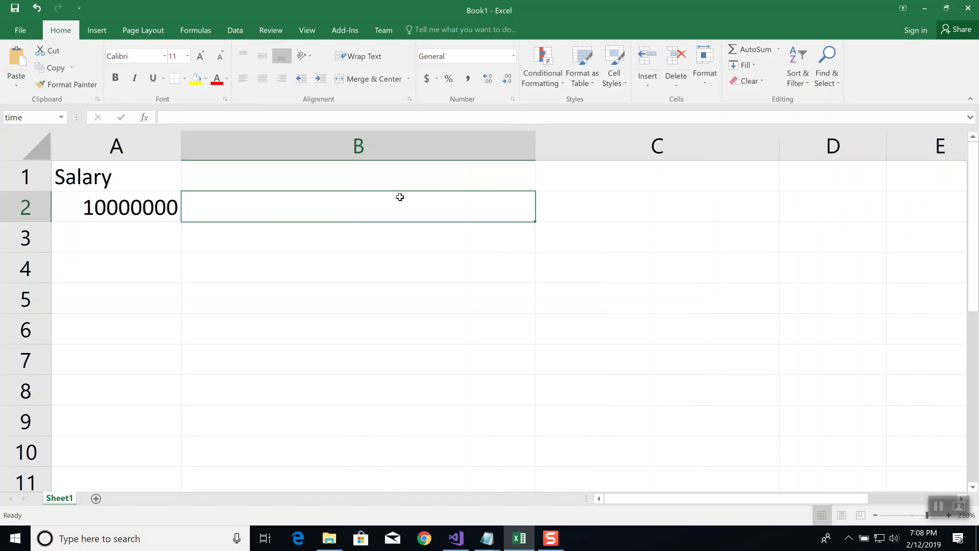
click(235, 118)
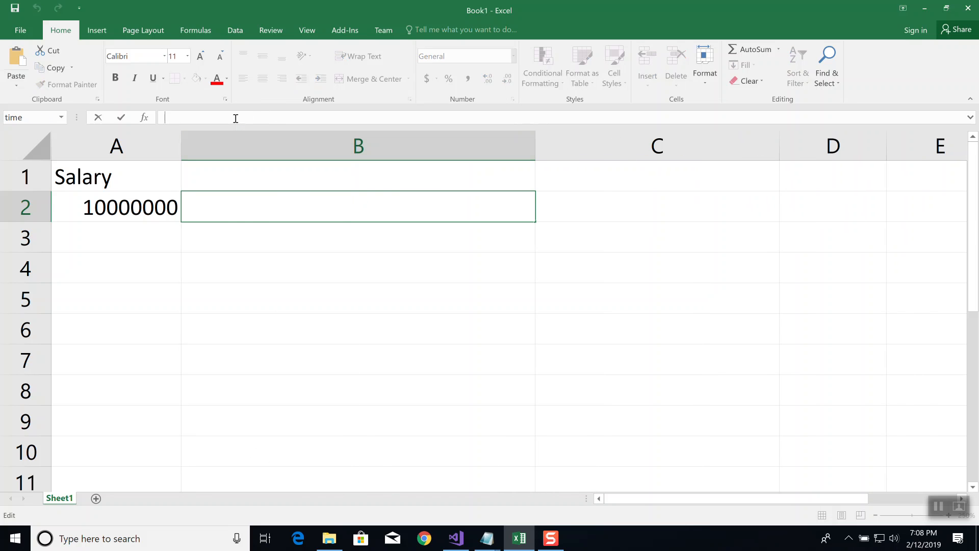
text(=)
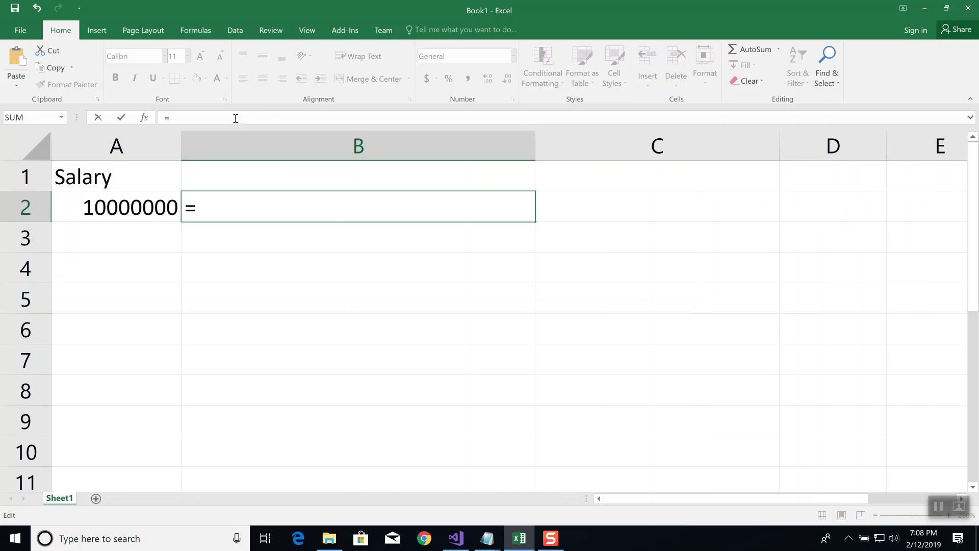
text(if)
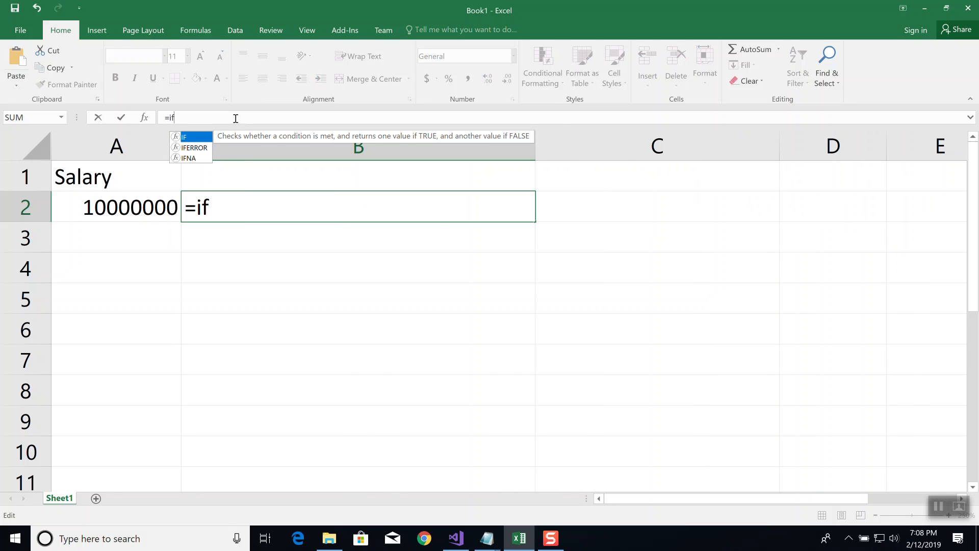
text(()
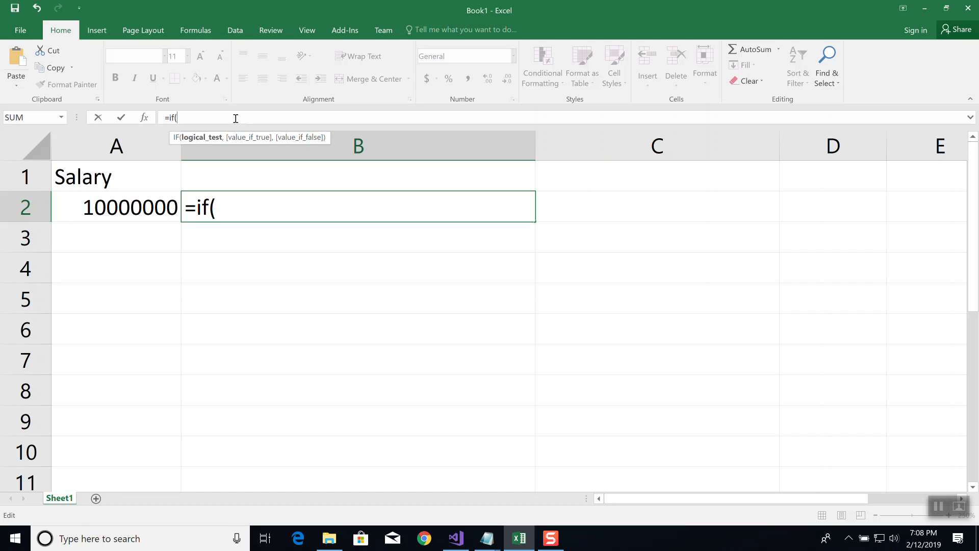
text(A2>100)
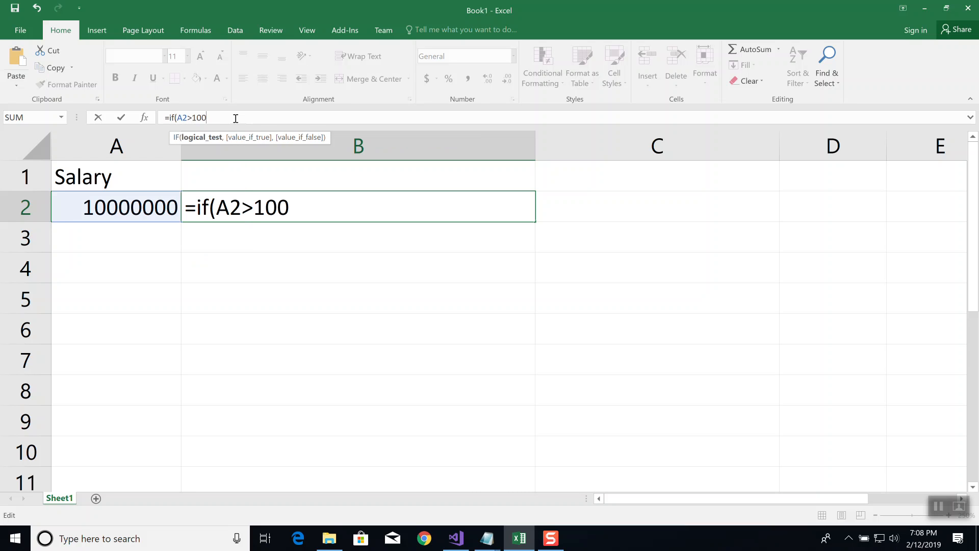
text(00000)
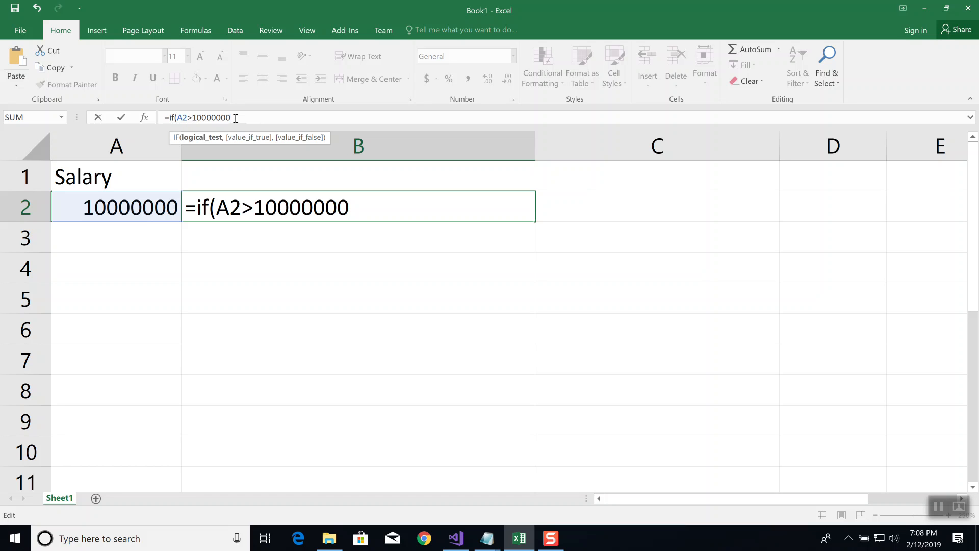
text(,)
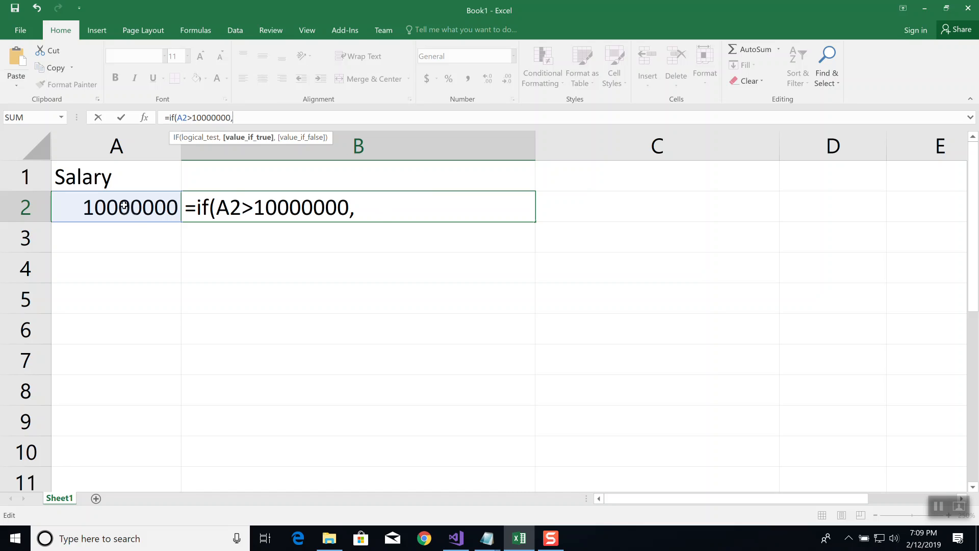
Complete the IF formula in B2 with A2*0.90 as the value if true and A2*0.24 as the value if false
click(383, 210)
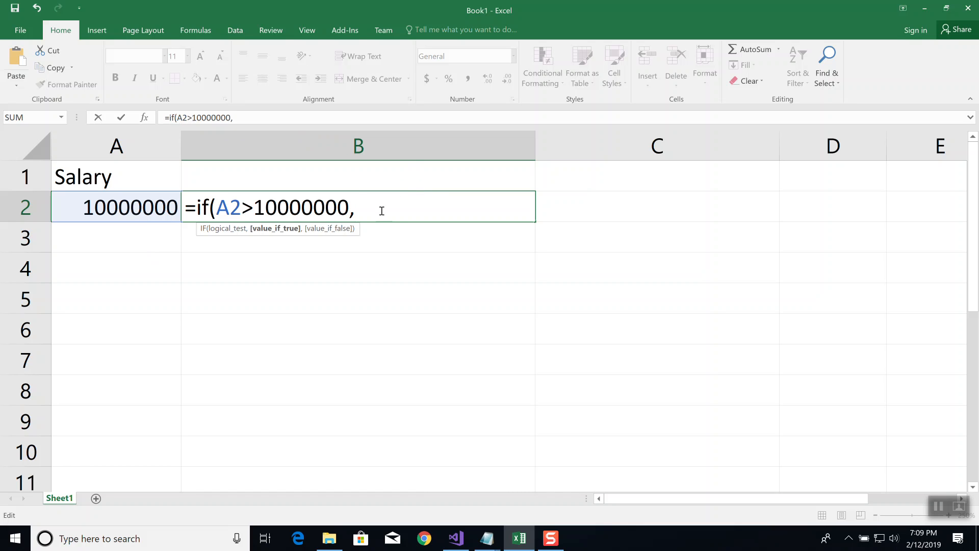
text(A2*0.90,)
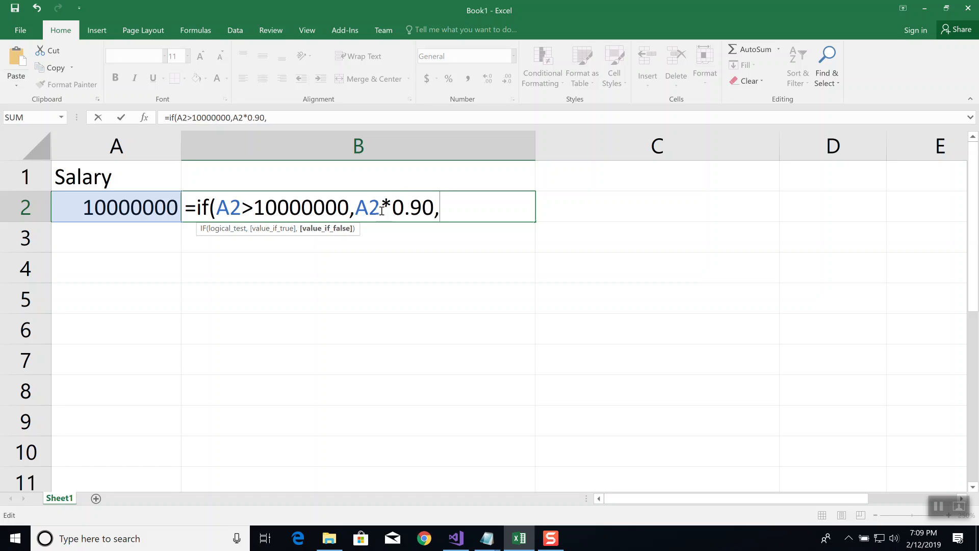
text(A2)
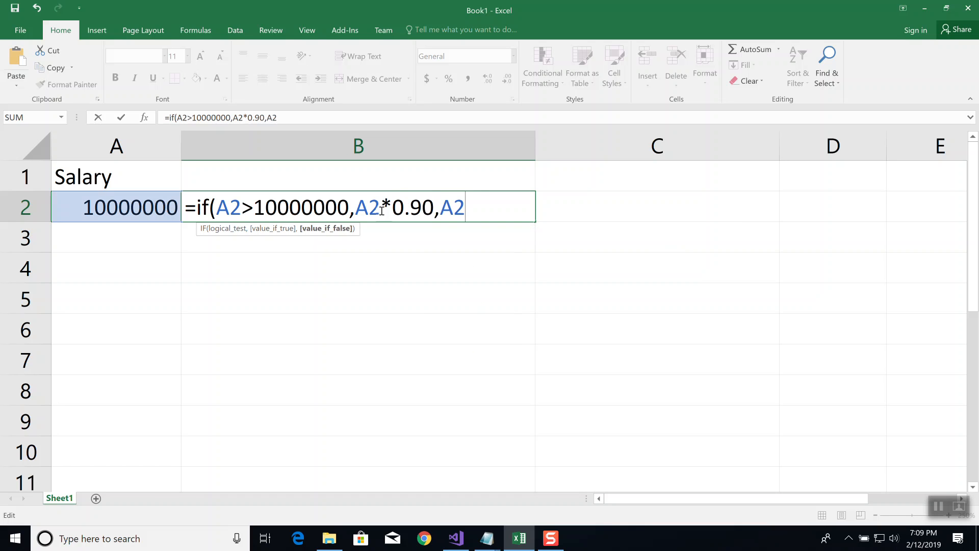
text(*0.24))
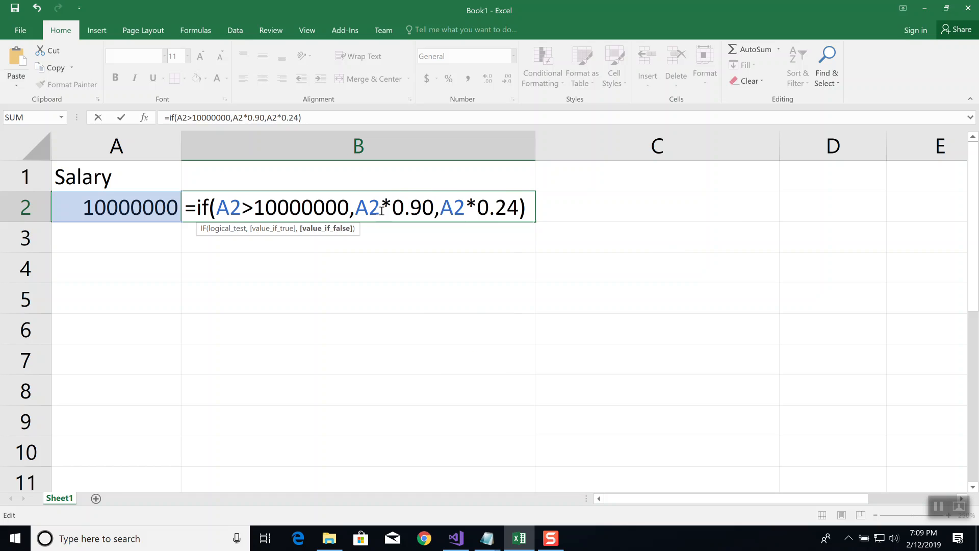
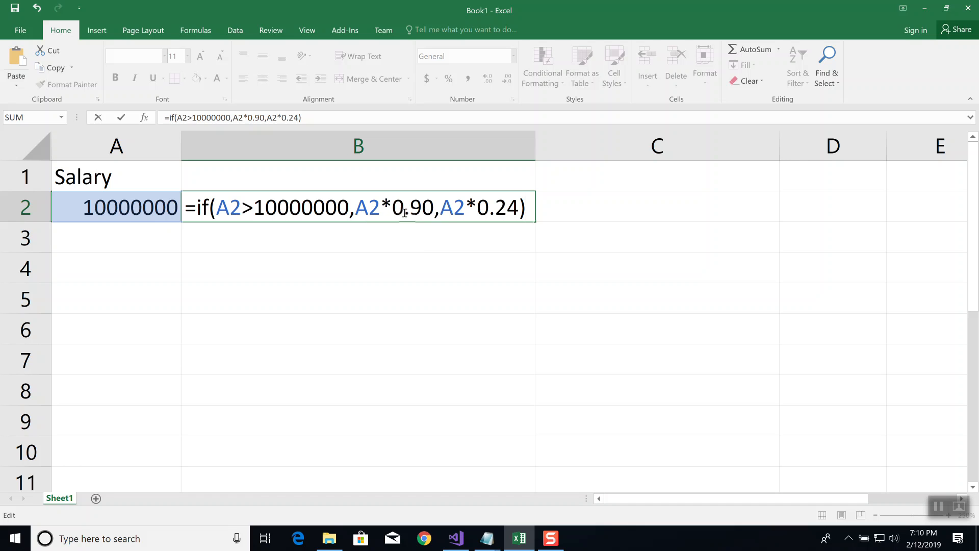
key(Return)
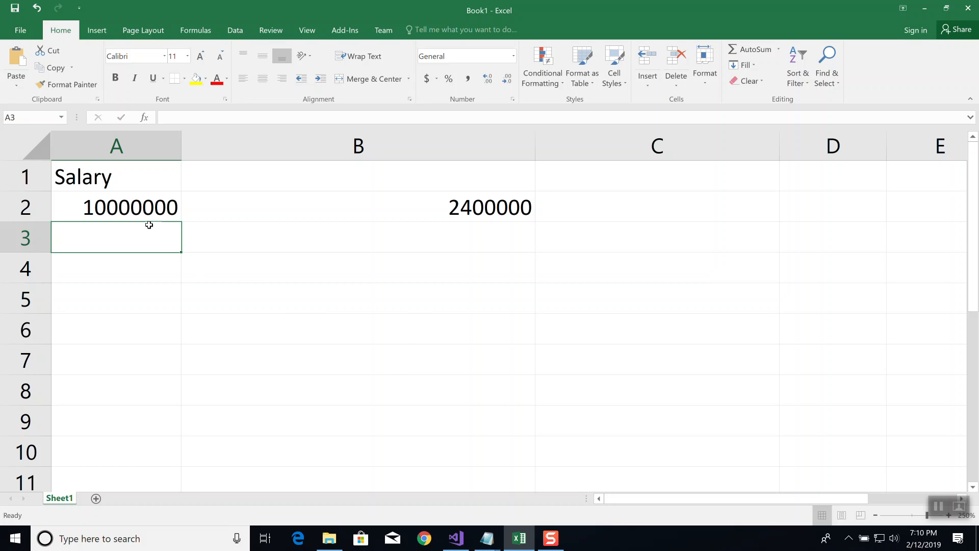
click(131, 206)
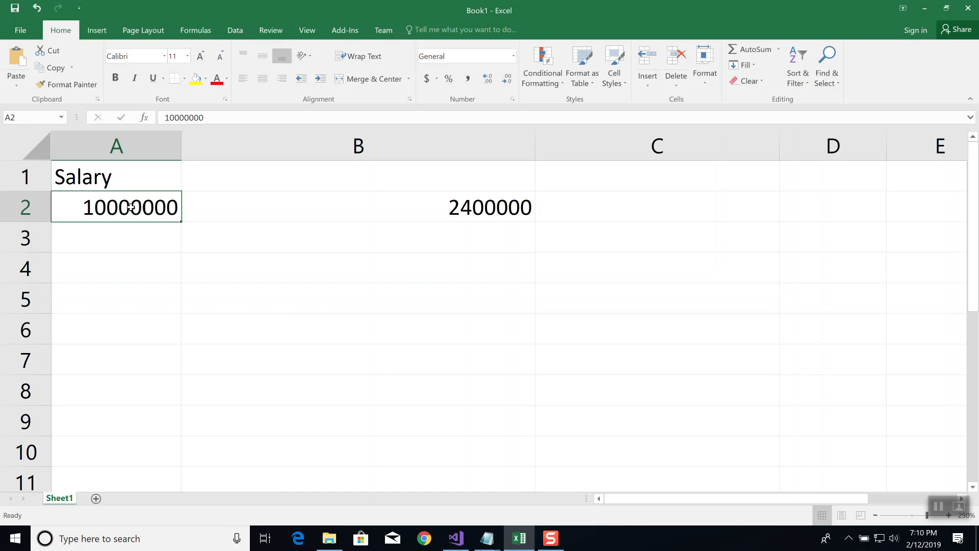
text(1)
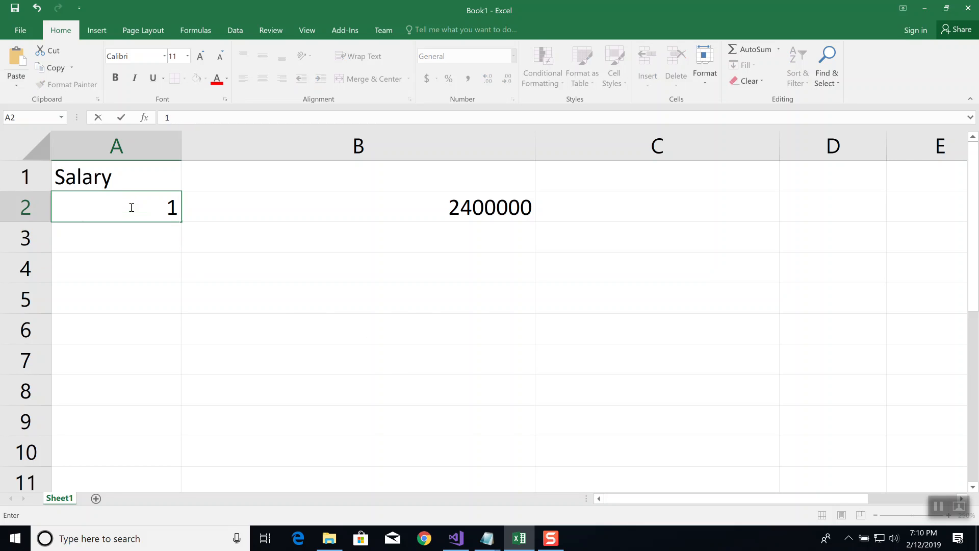
text(0000000)
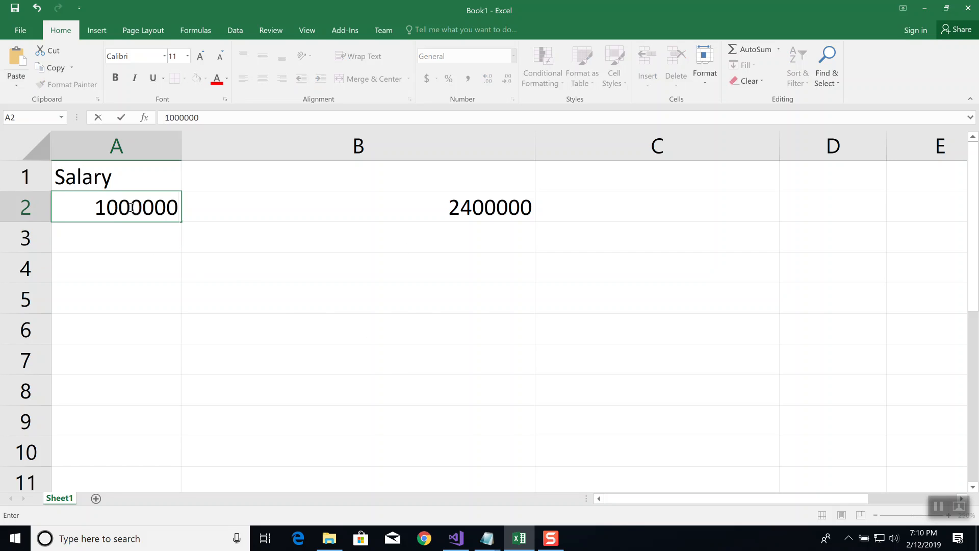
text(00)
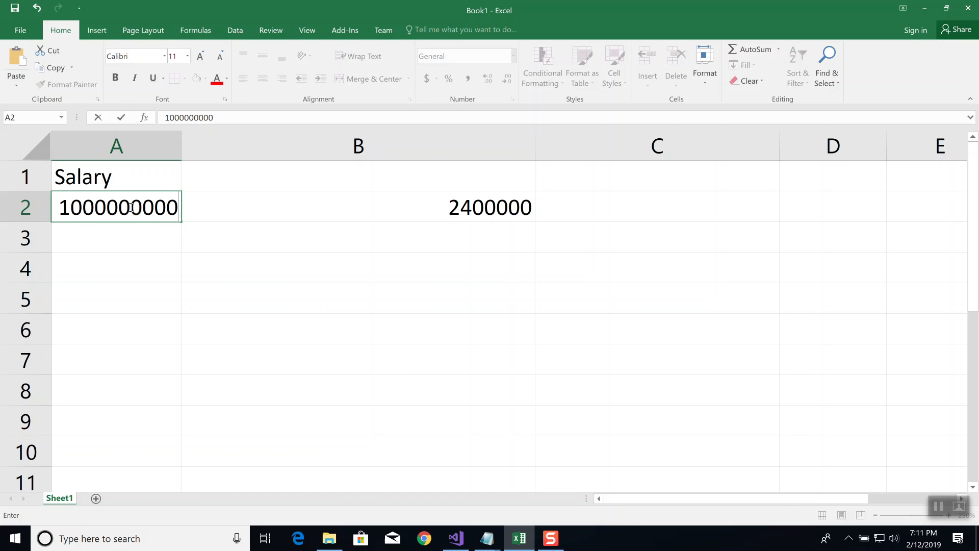
key(ctrl+Return)
key(Return)
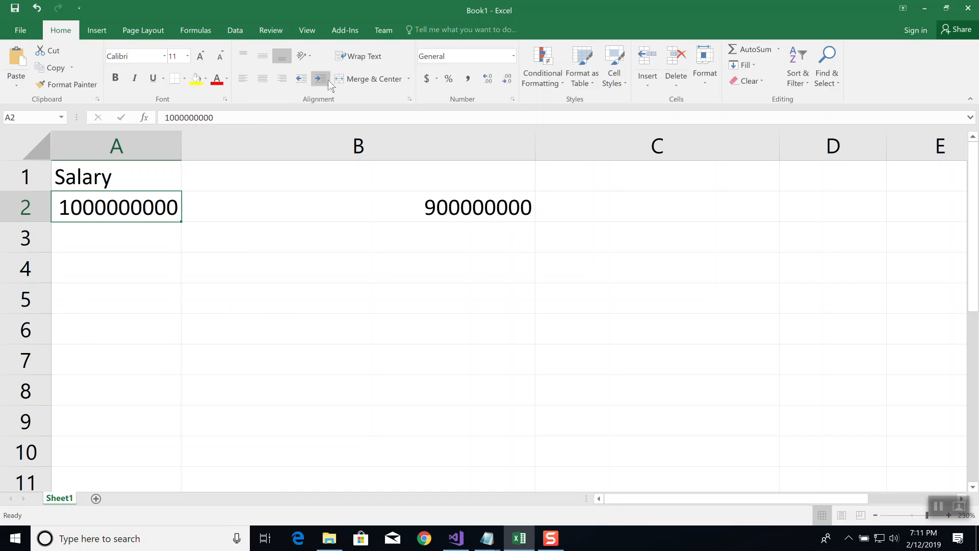
Apply Comma Style to A2 and B2 and widen column A so the full salary fits
click(469, 79)
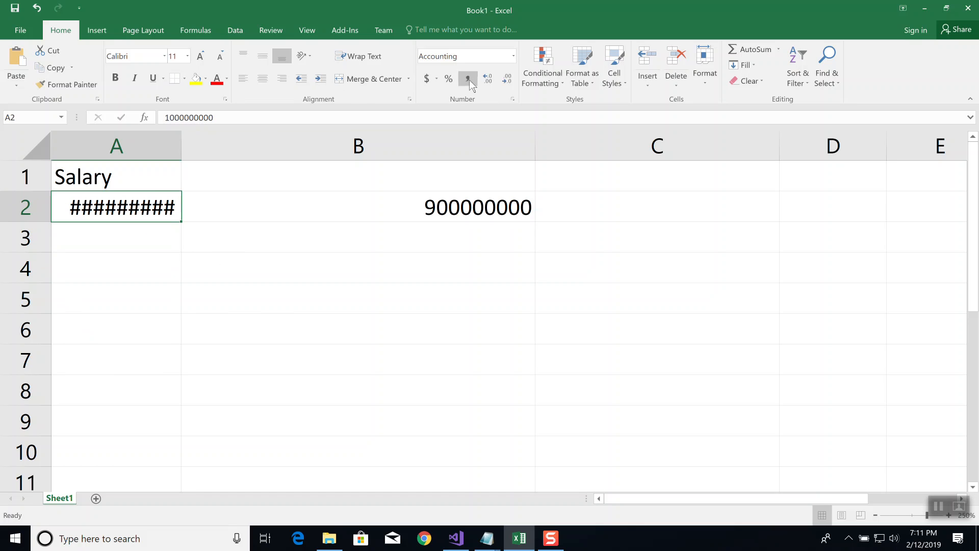
drag(182, 141, 290, 141)
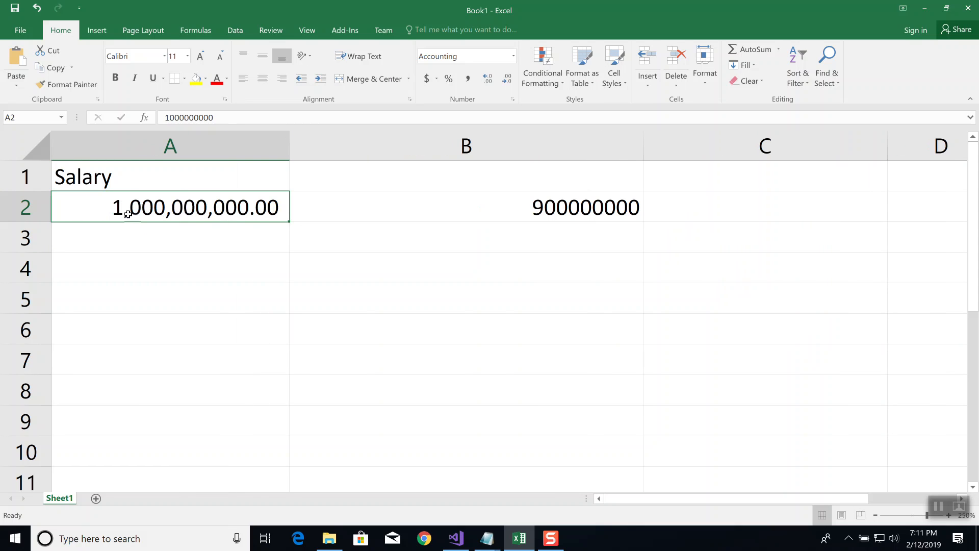
click(544, 205)
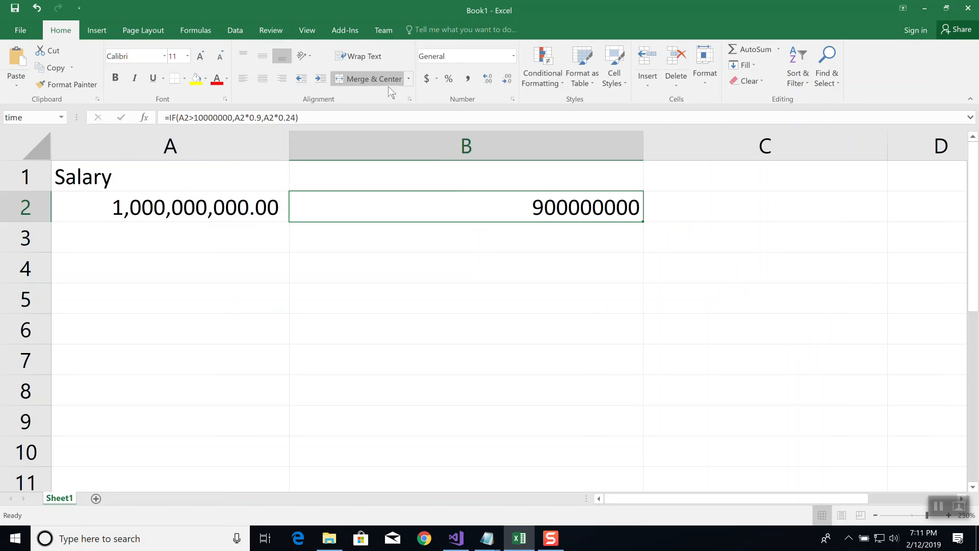
click(468, 82)
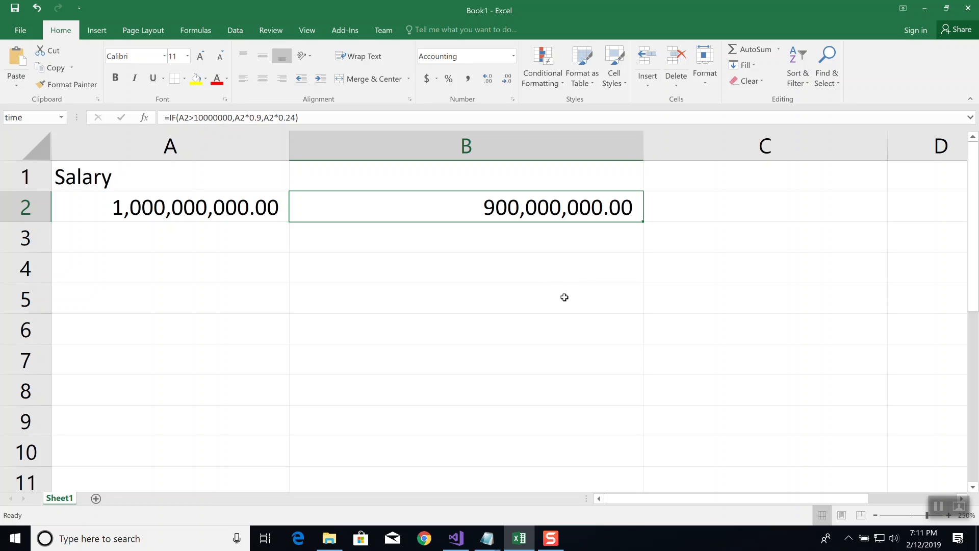
Compare the salary in A2 with the result in B2 and open B2's IF formula for review
click(254, 209)
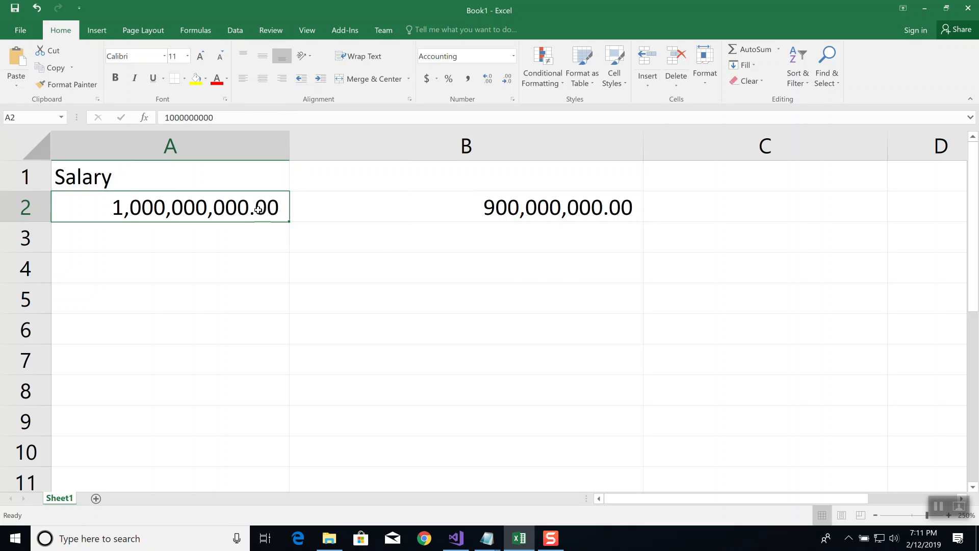
click(393, 209)
click(395, 116)
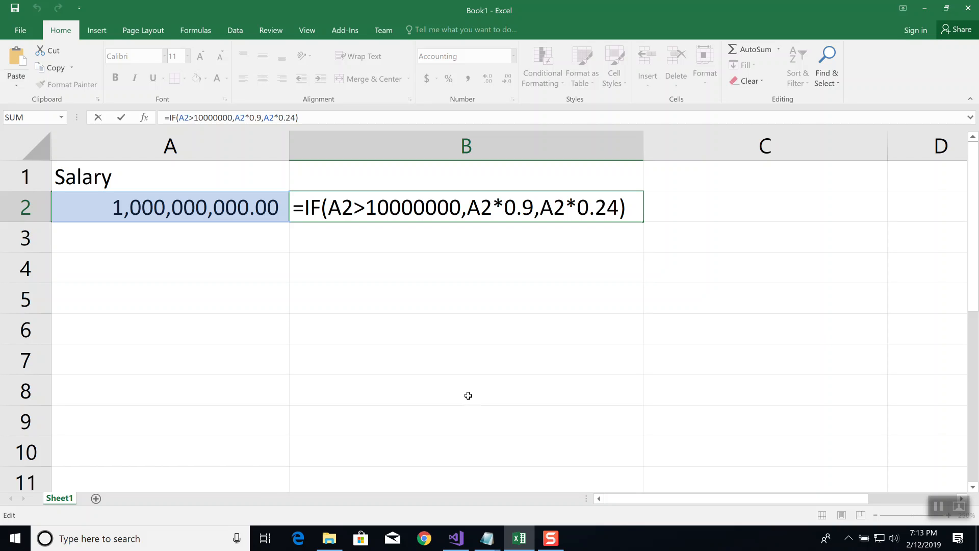
Leave the B2 formula and enter the heading "Bonus Calculation" in cell A4
click(130, 275)
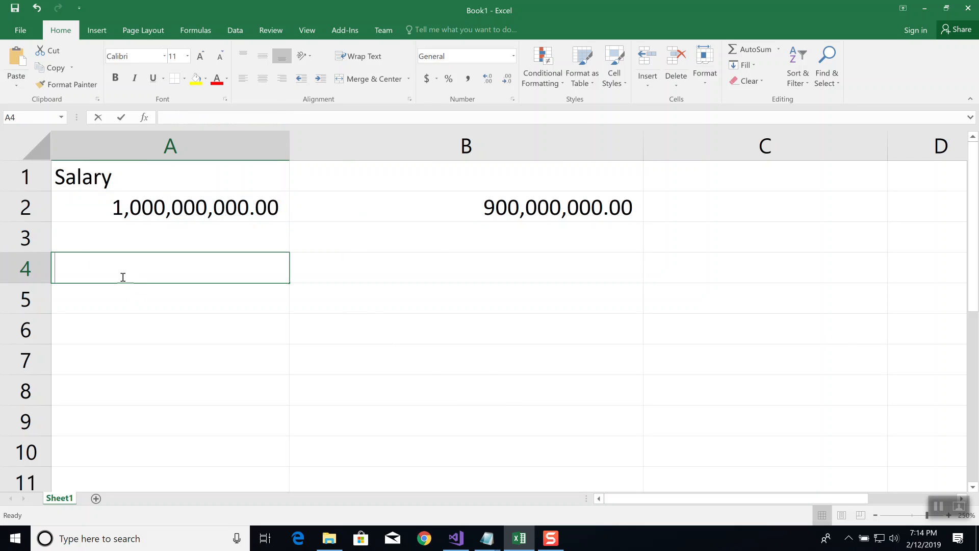
text(Bonus)
key(Return)
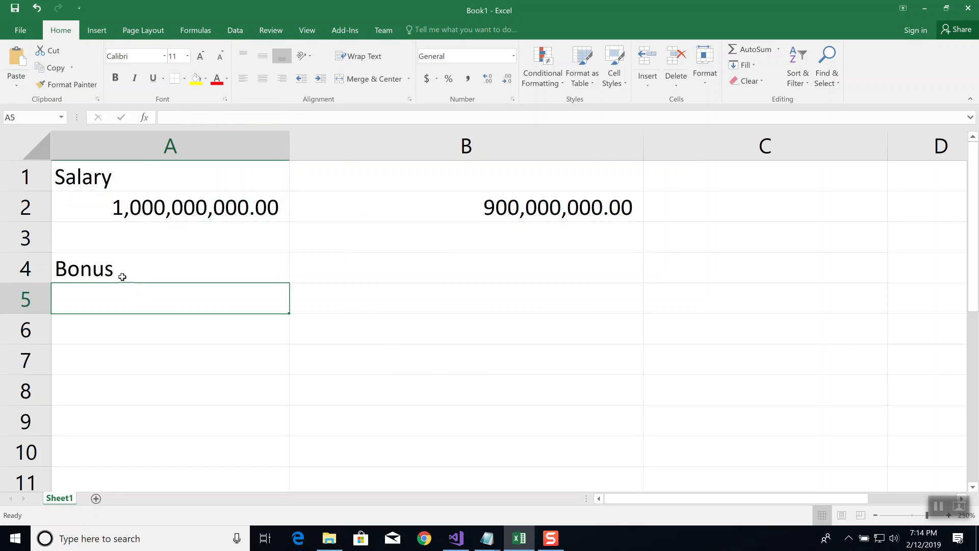
click(122, 276)
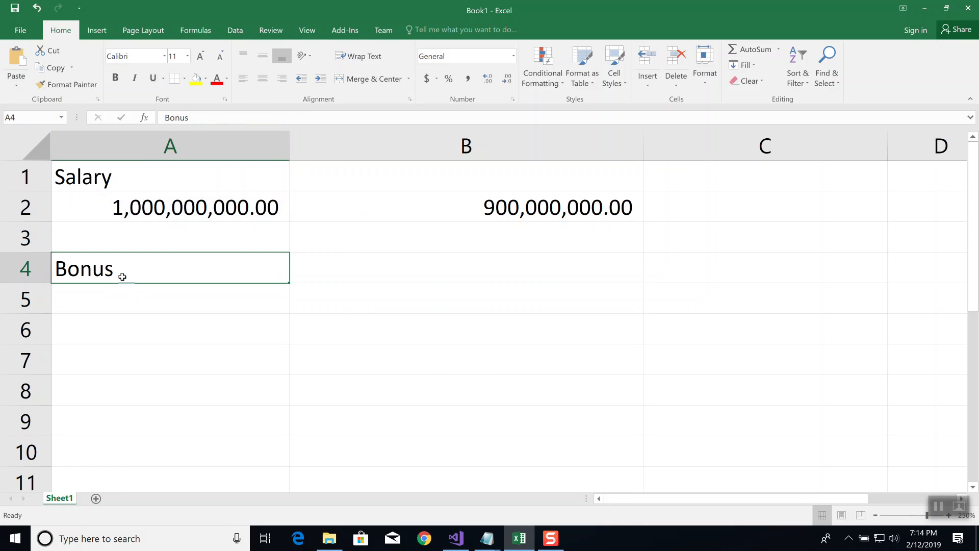
text(Bonu)
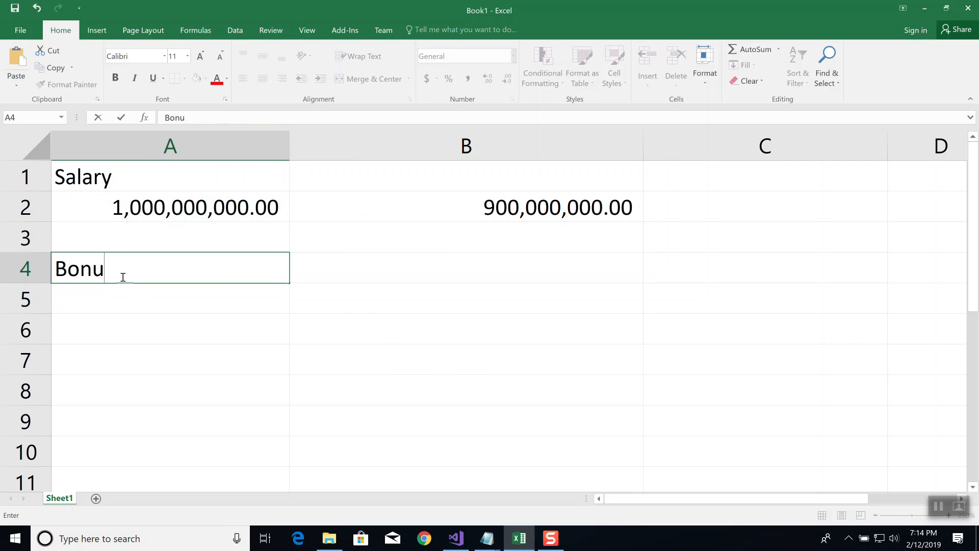
text(s Calculuate)
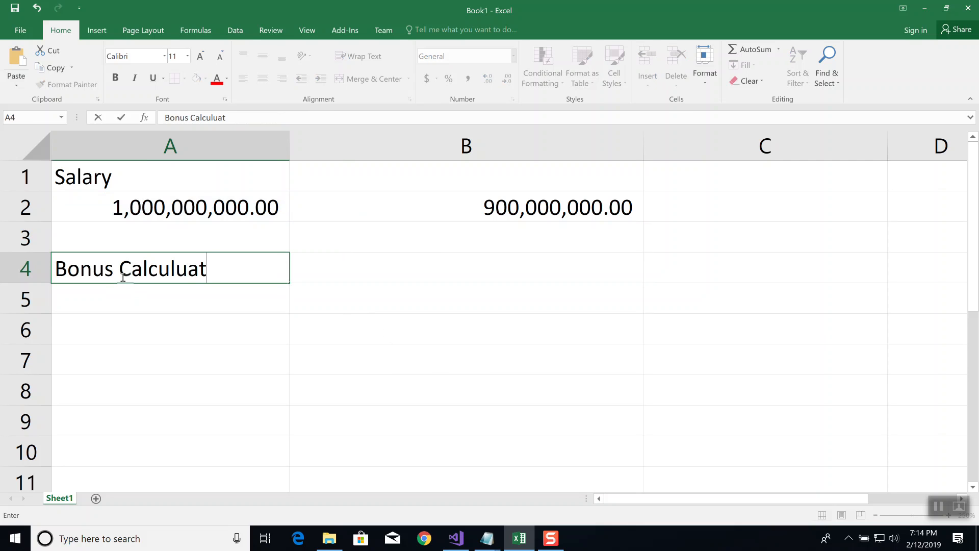
key(BackSpace)
key(BackSpace)
key(BackSpace)
key(BackSpace)
key(BackSpace)
text(lation)
key(Return)
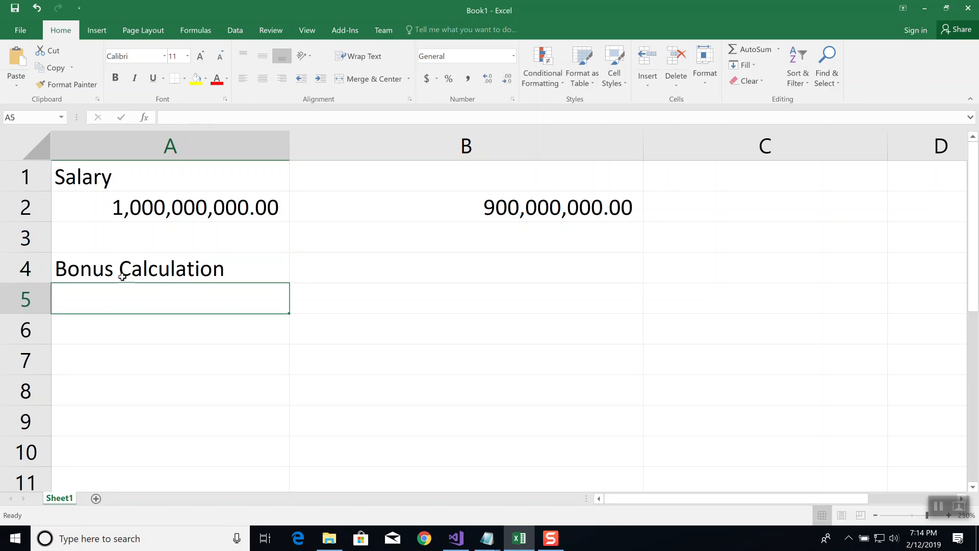
text(Salary)
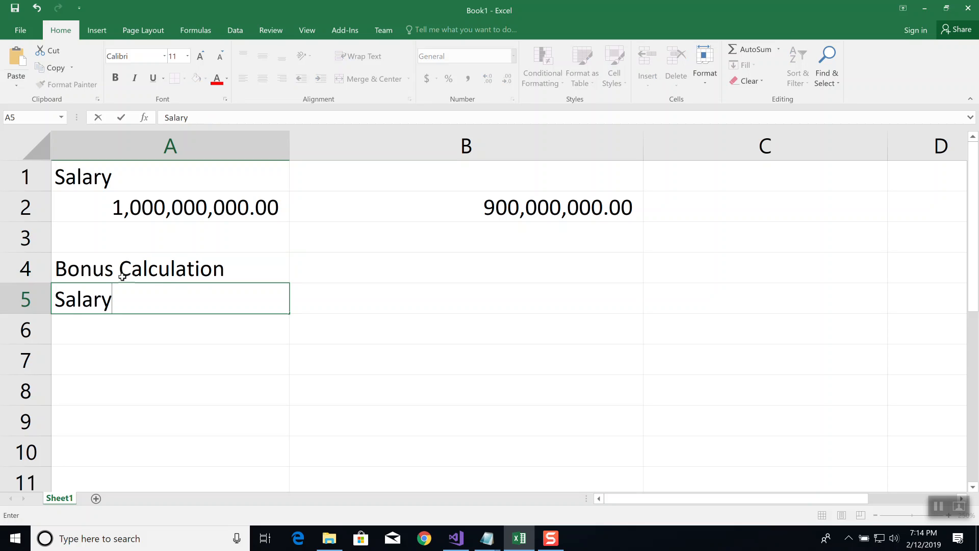
key(Tab)
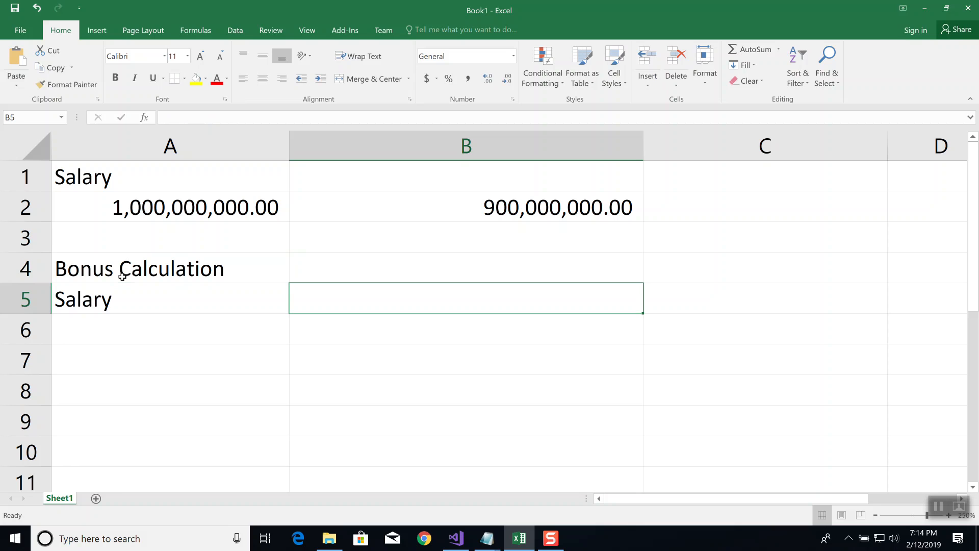
text(200)
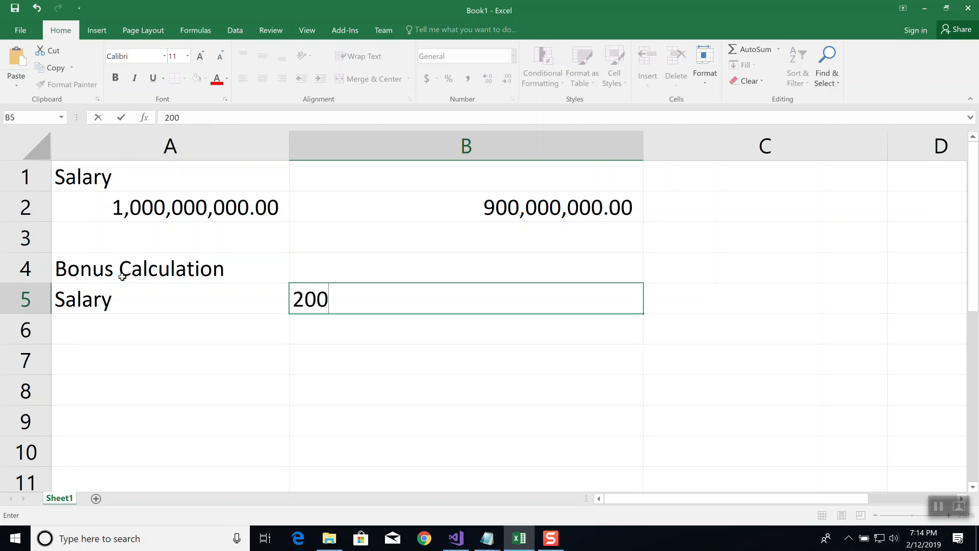
key(BackSpace)
key(BackSpace)
key(BackSpace)
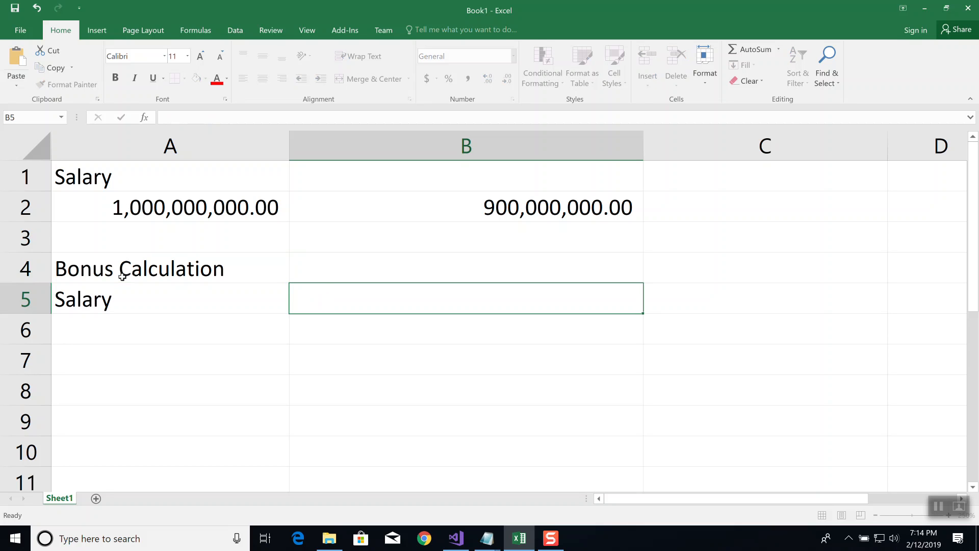
Label cell A5 "Sales" and enter 10000 in B5
key(Left)
text(Sales)
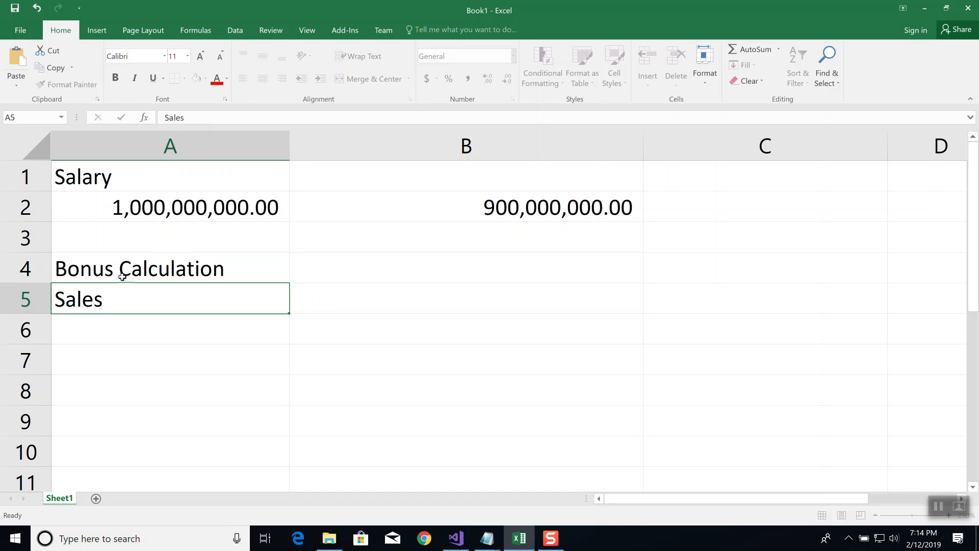
key(Tab)
text(10000)
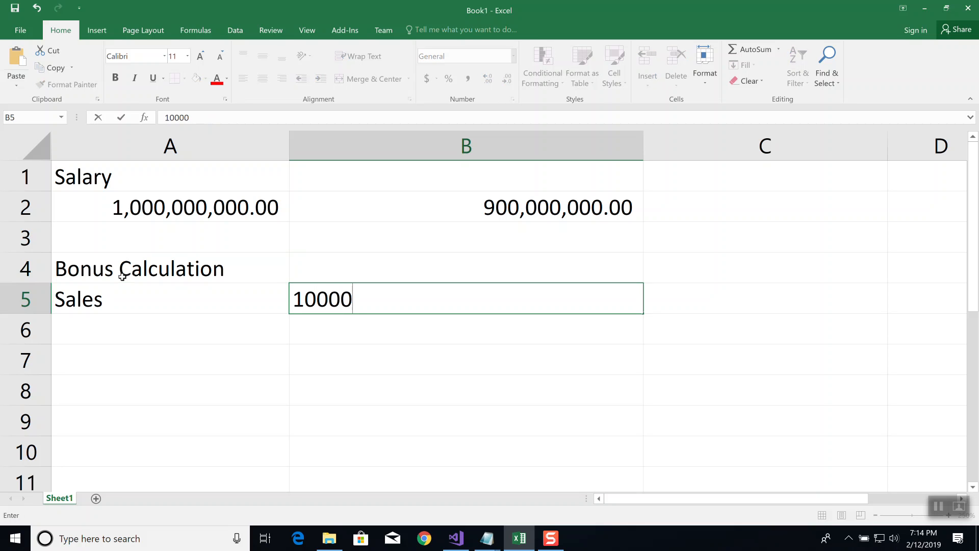
key(Return)
Enter the label "Bonus Amt" in cell A6
text(B)
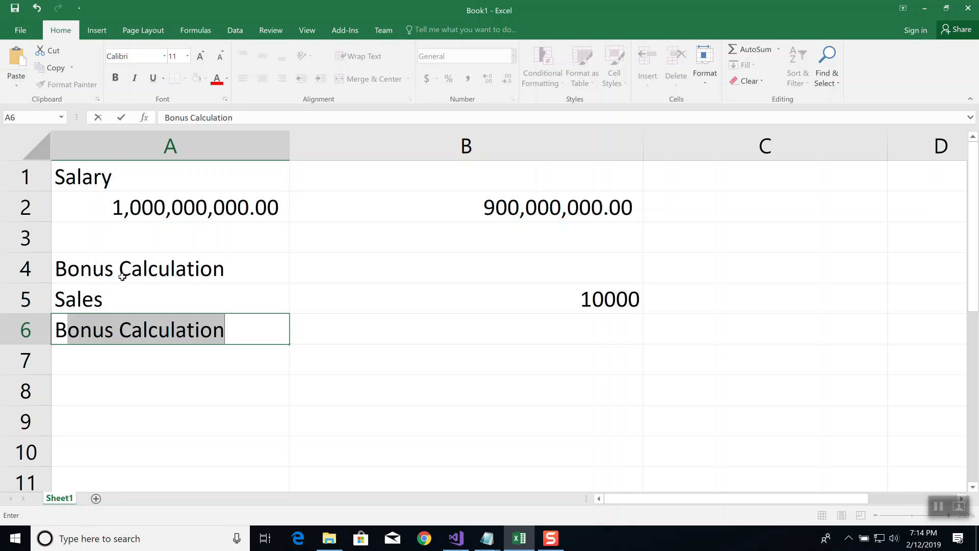
text(onus Amt)
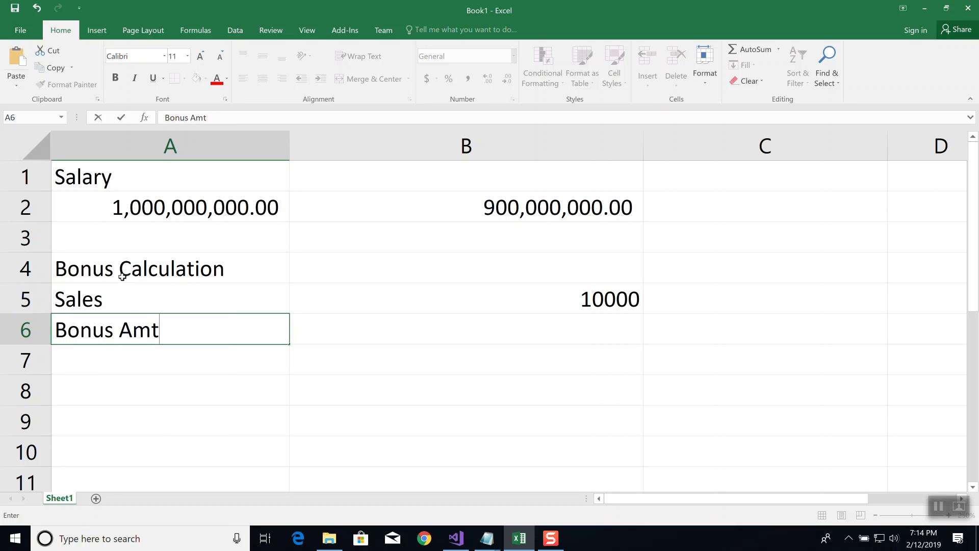
key(ctrl+Return)
Enter the formula =IF(B5>5000,1000,0) in cell B6 to calculate the bonus from the sales figure
key(Right)
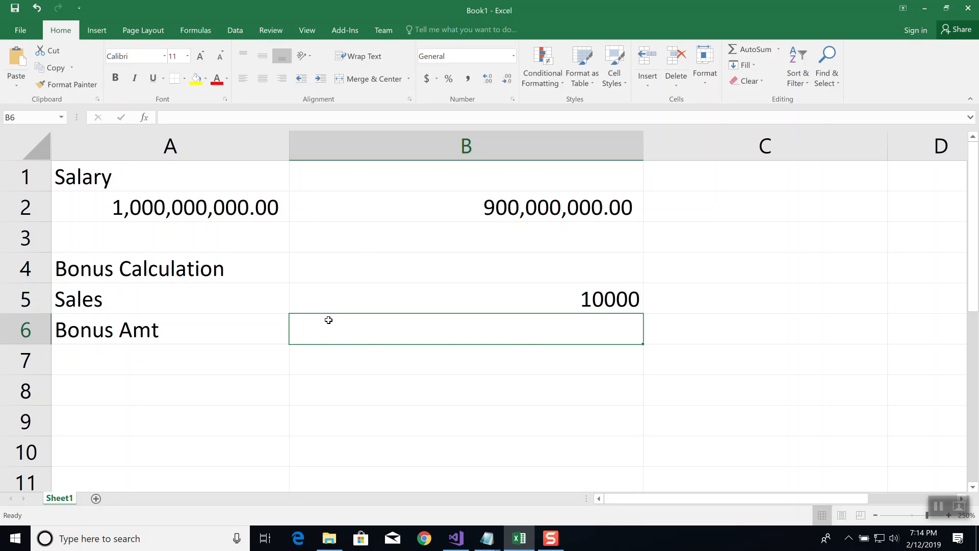
text(=if)
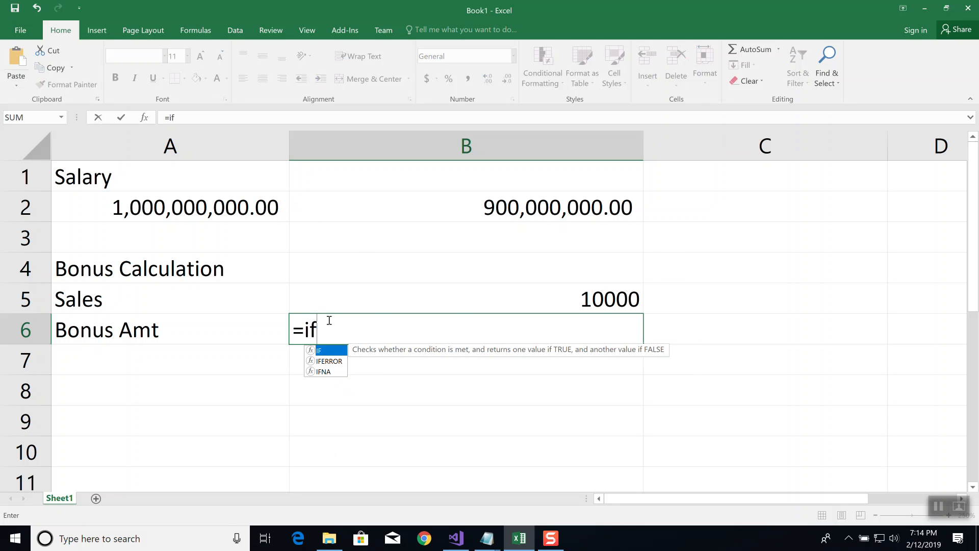
text(()
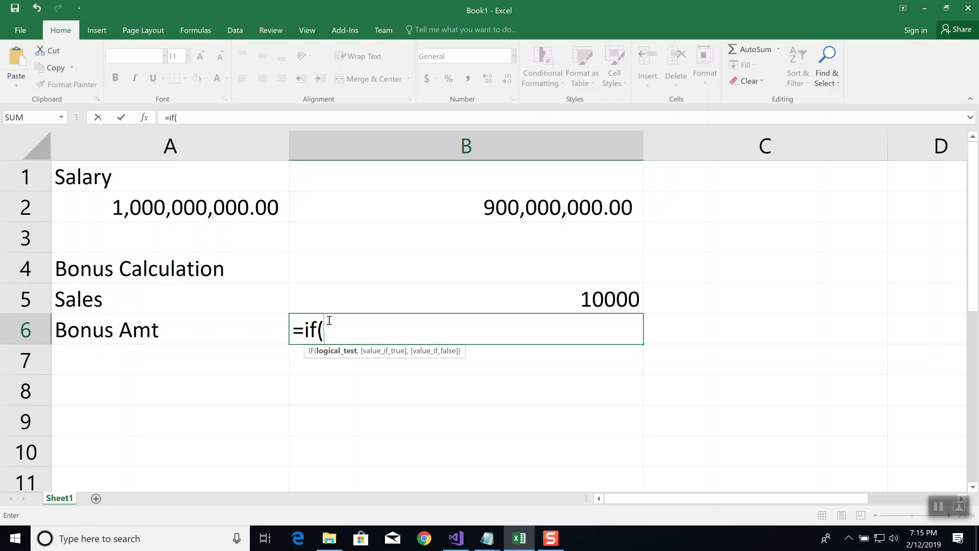
text(B5)
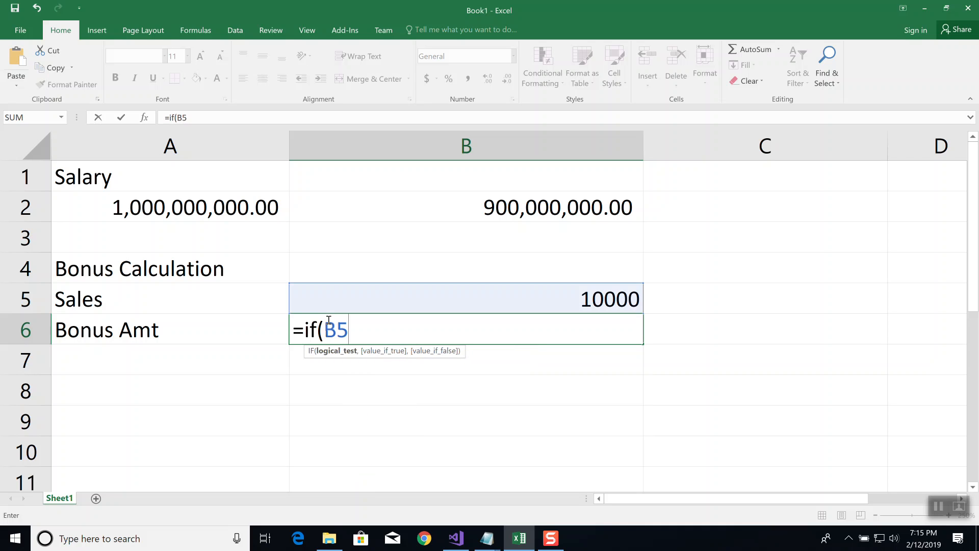
text(>5000)
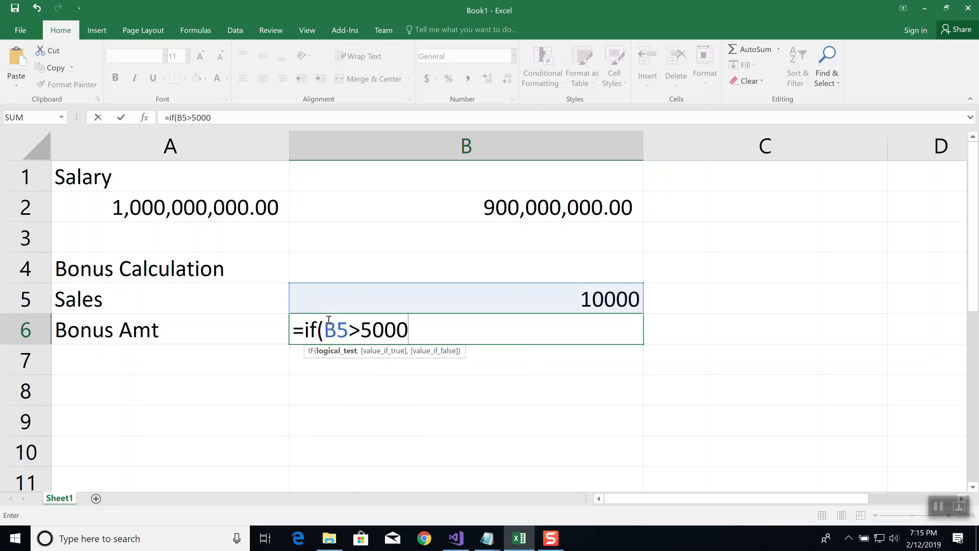
text(,)
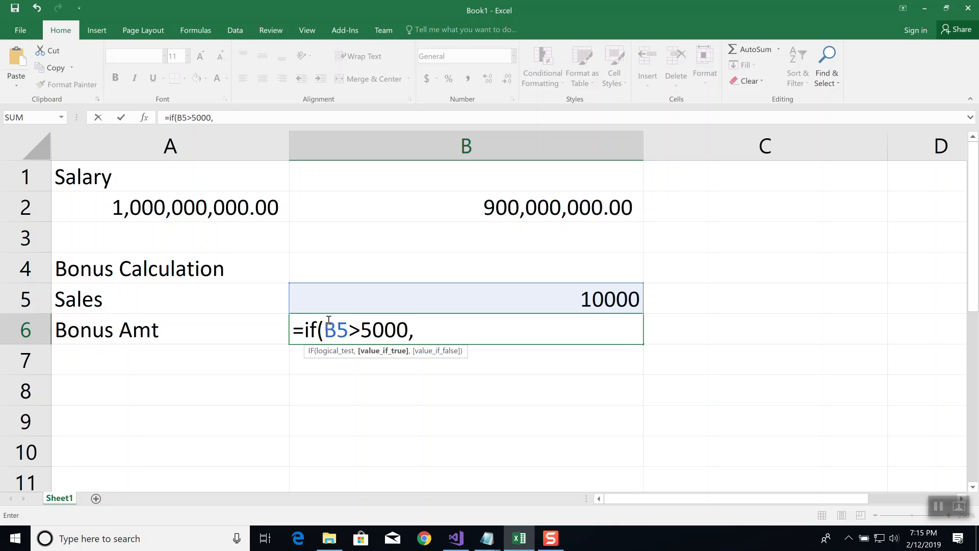
text(1000)
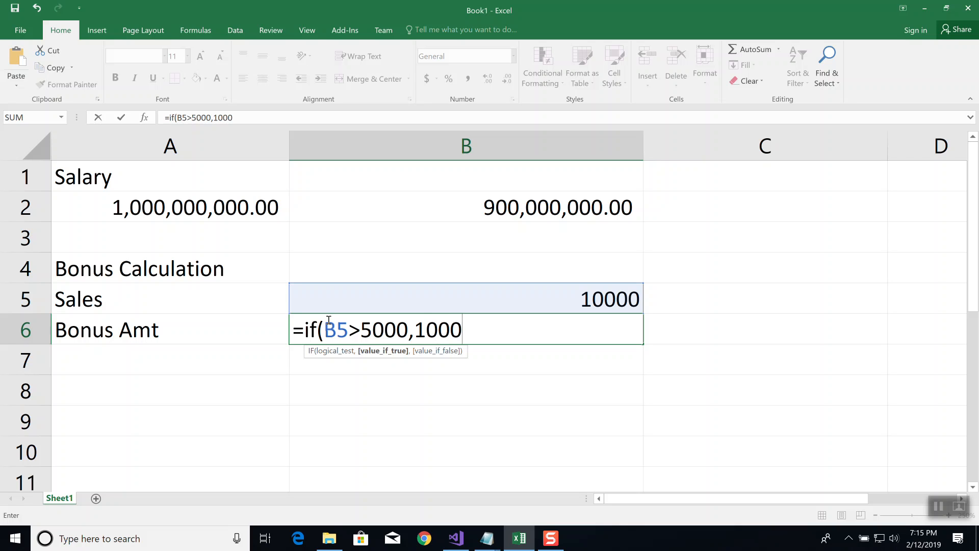
text(,)
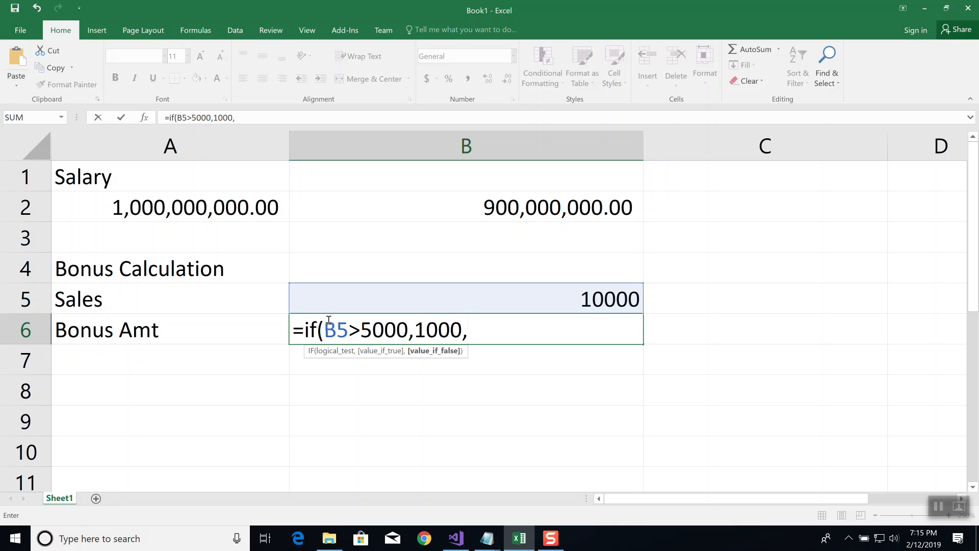
text(0))
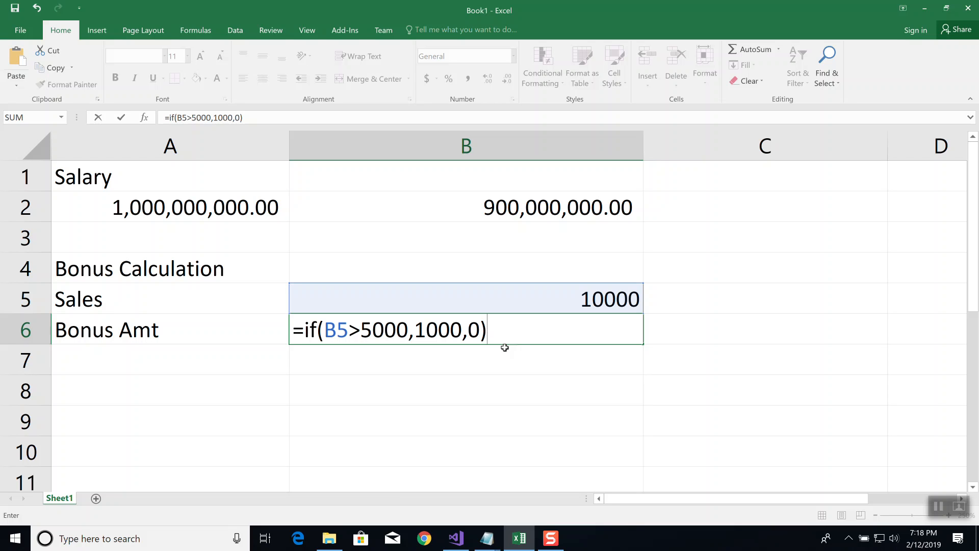
key(Return)
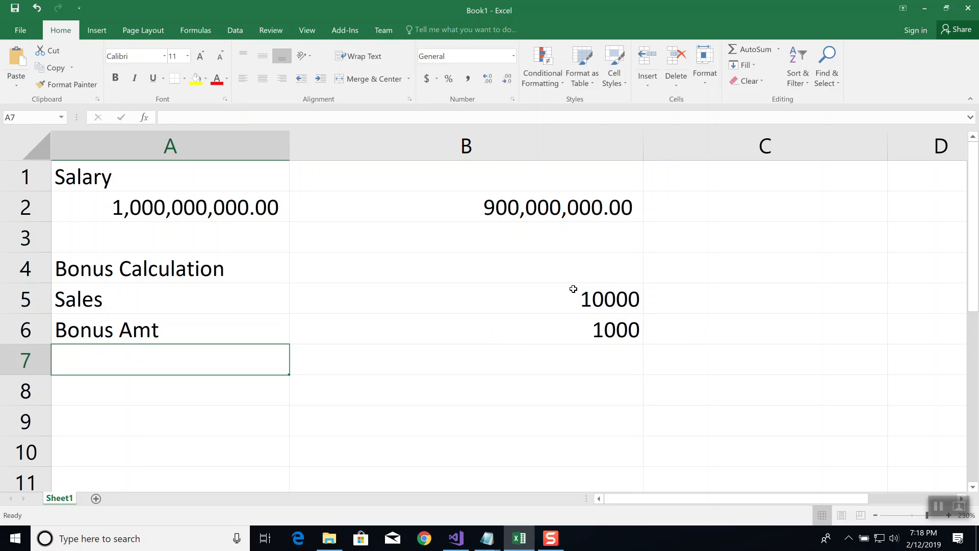
Change the sales amount in B5 to 200 to test the bonus formula
click(583, 299)
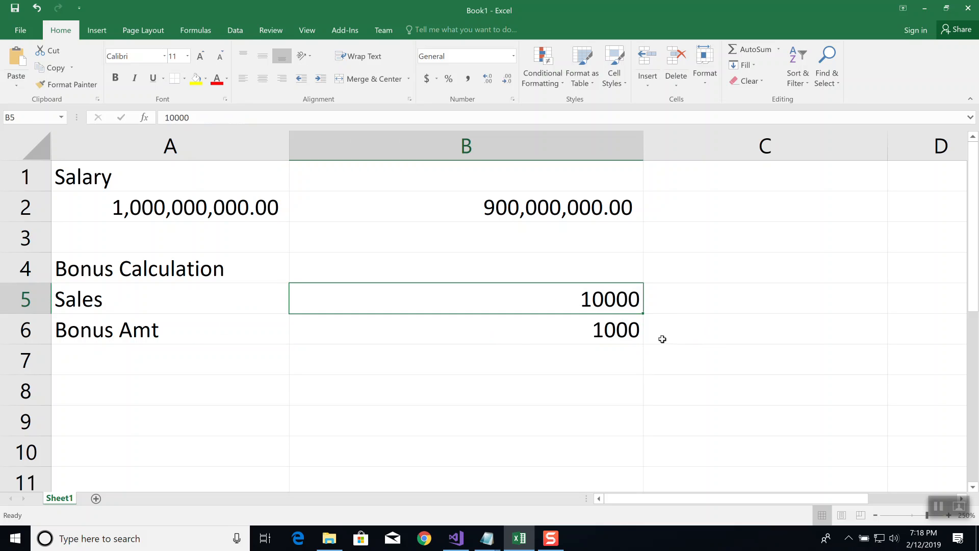
text(200)
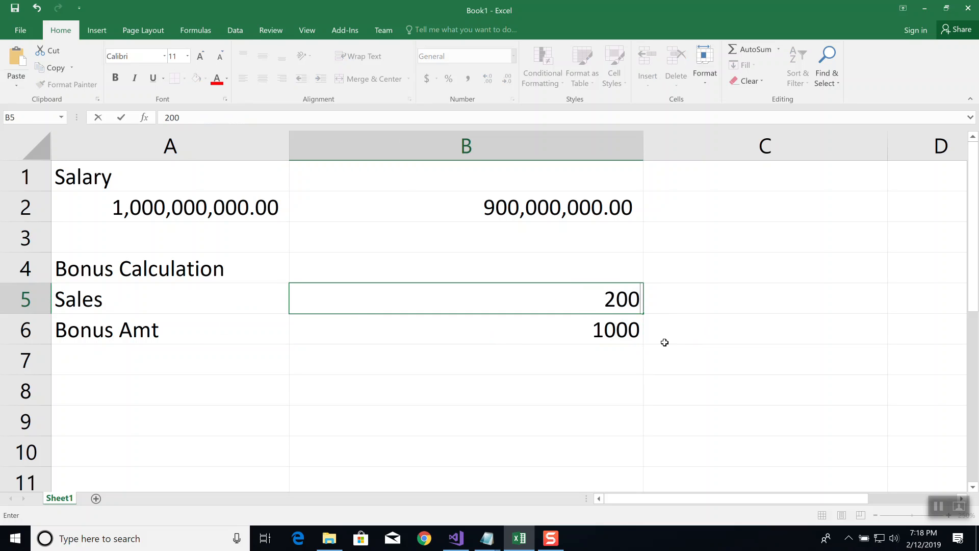
key(Return)
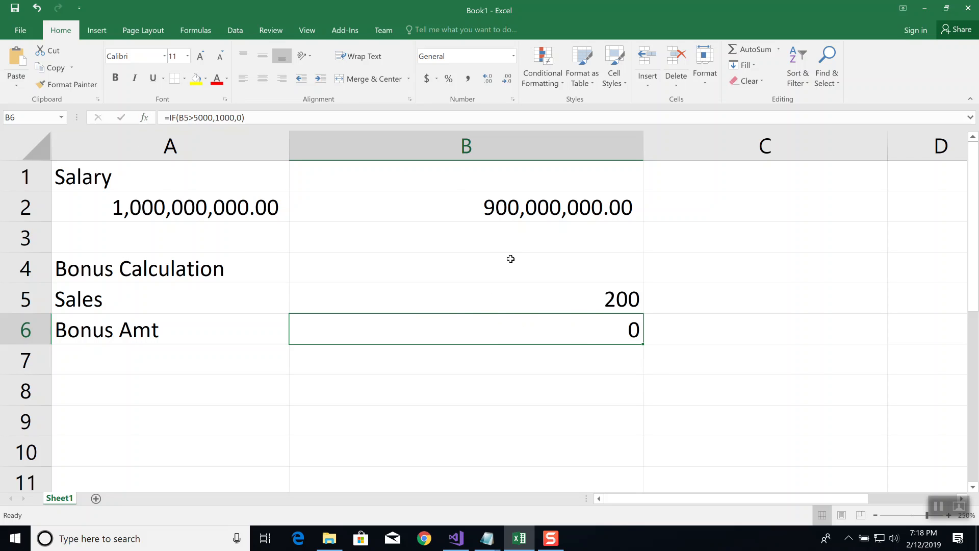
Clear the formula in B6 and insert the IF function there from the Most Recently Used function category
key(Delete)
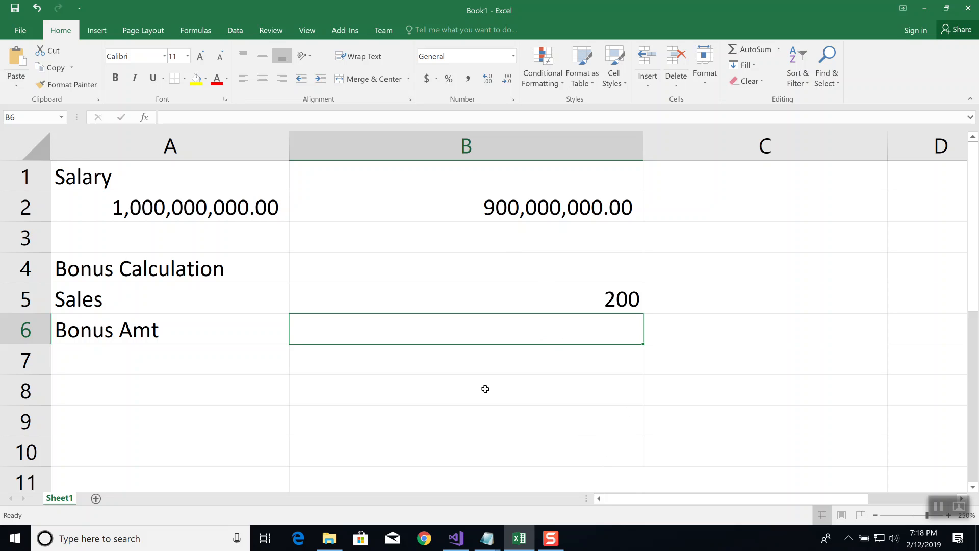
key(Down)
key(Down)
click(467, 331)
click(145, 117)
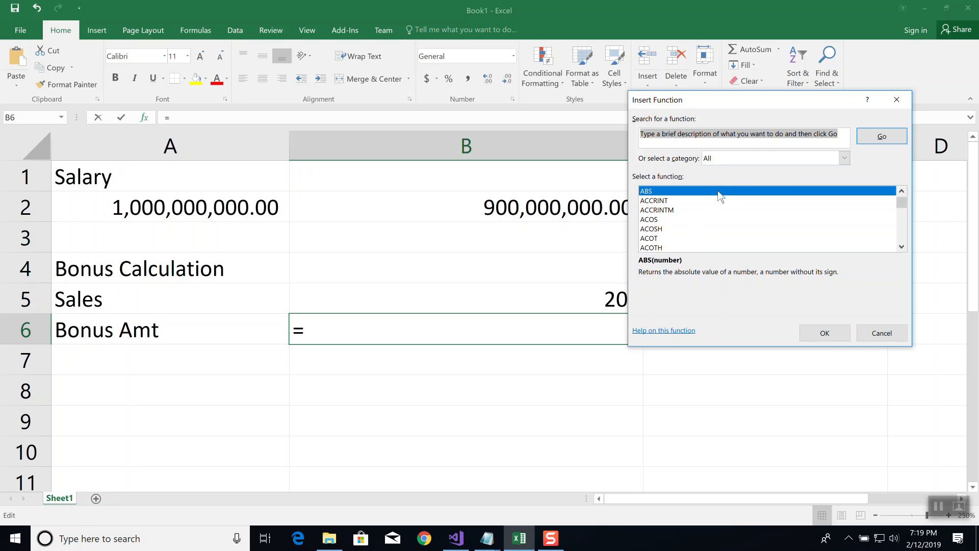
click(845, 158)
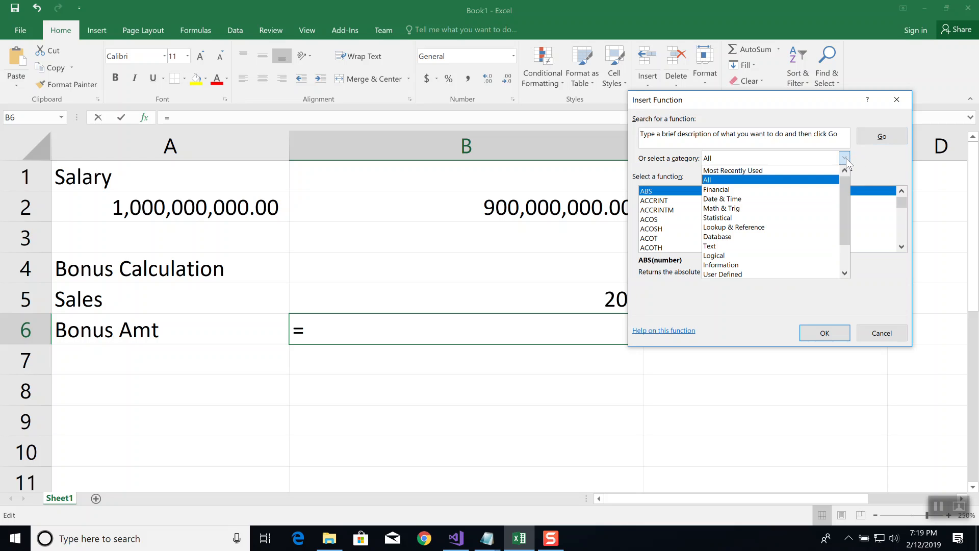
click(756, 172)
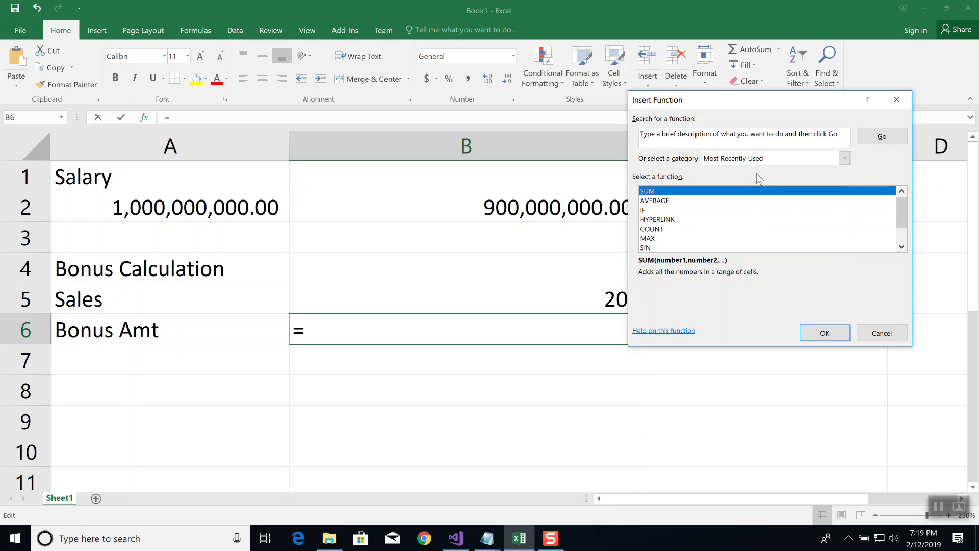
click(650, 211)
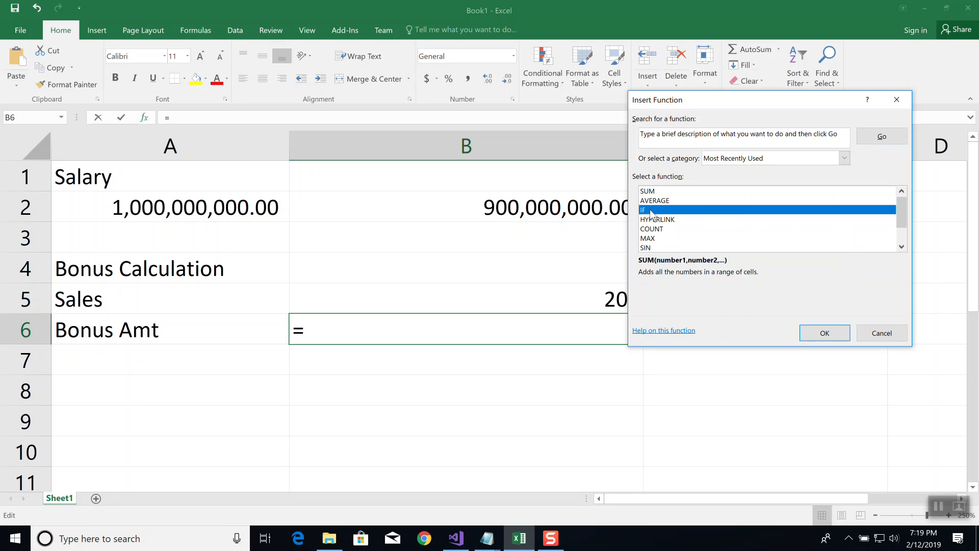
click(819, 339)
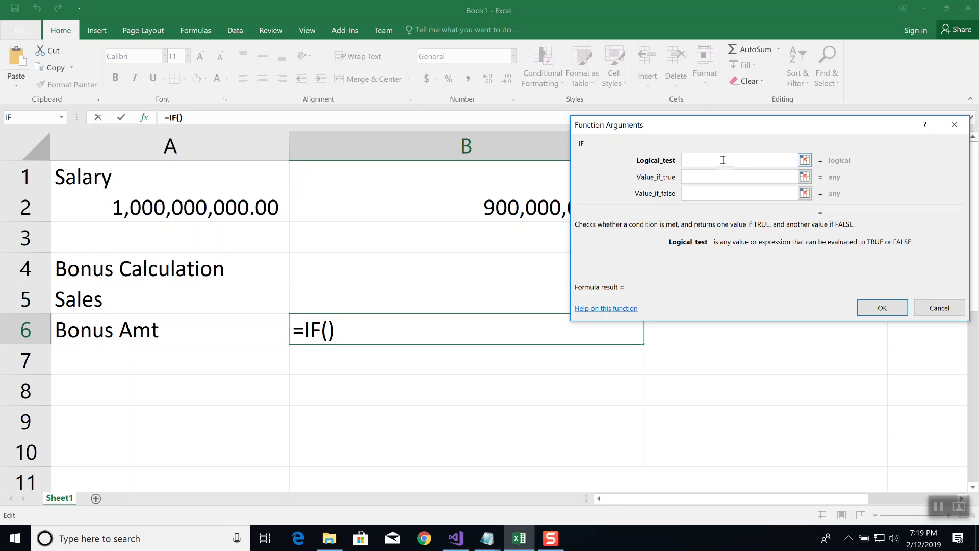
Complete the IF arguments for B6 with the logical test B5>5000, value 1000 if true and 0 if false
text(B)
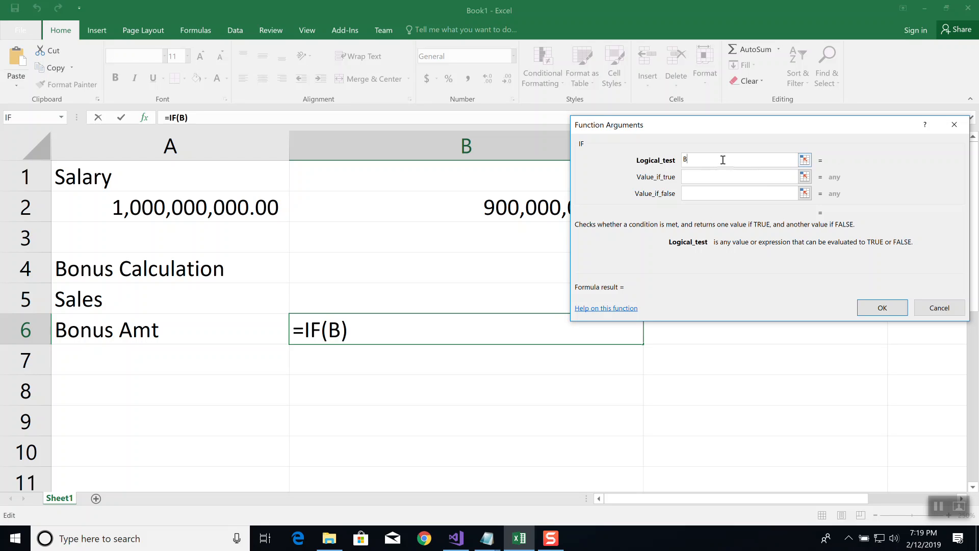
text(5>5000)
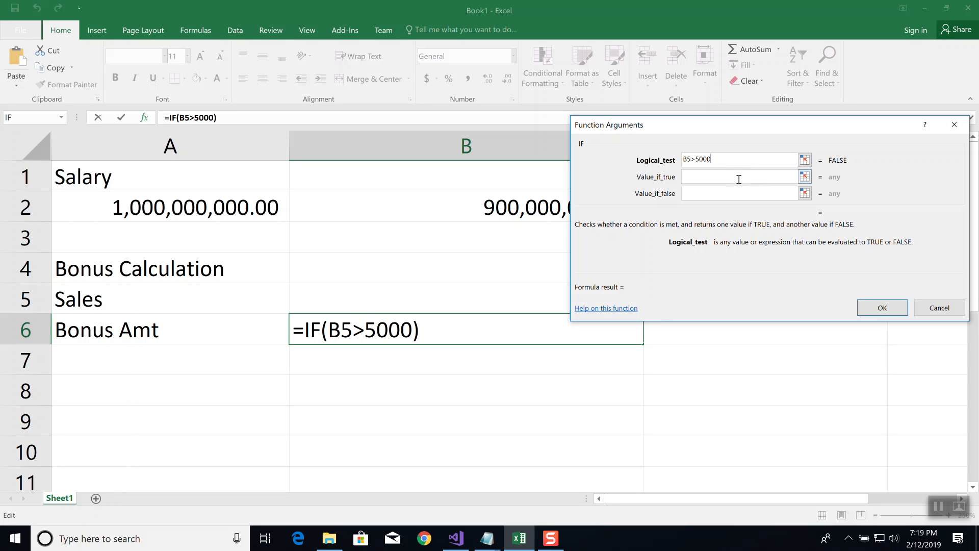
click(737, 181)
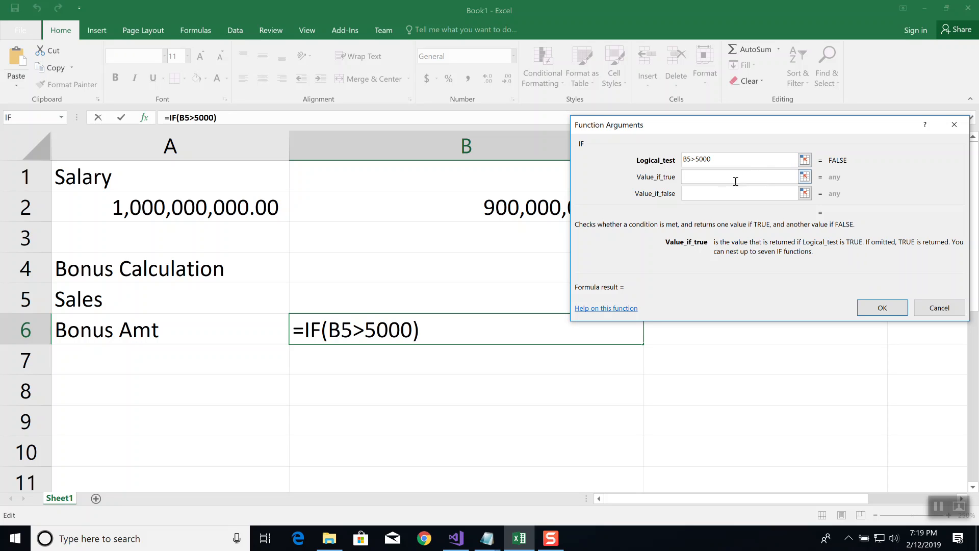
text(1000)
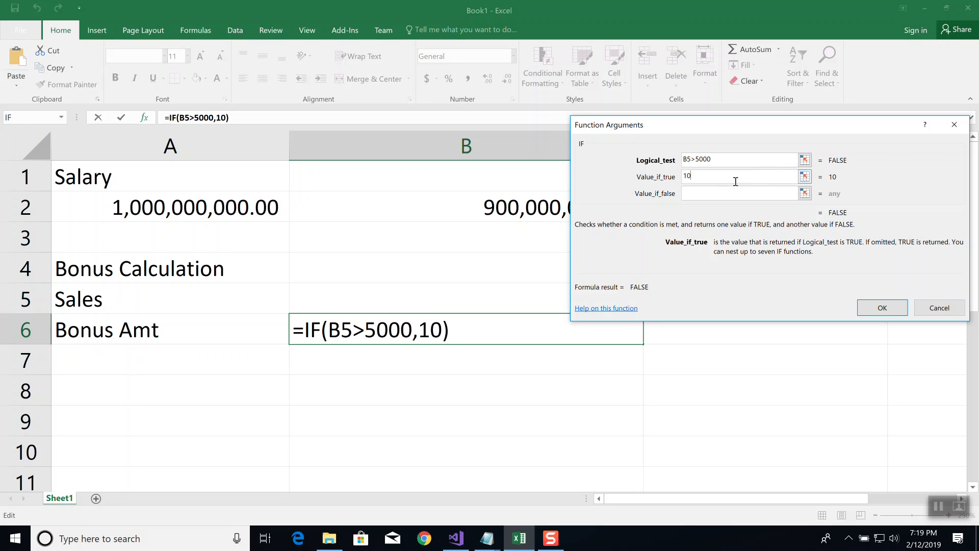
click(735, 199)
text(0)
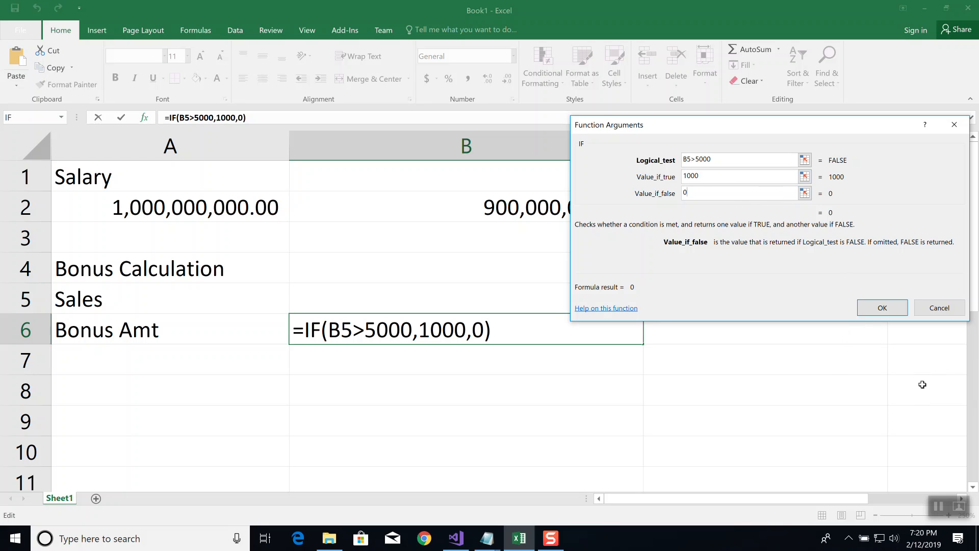
click(886, 310)
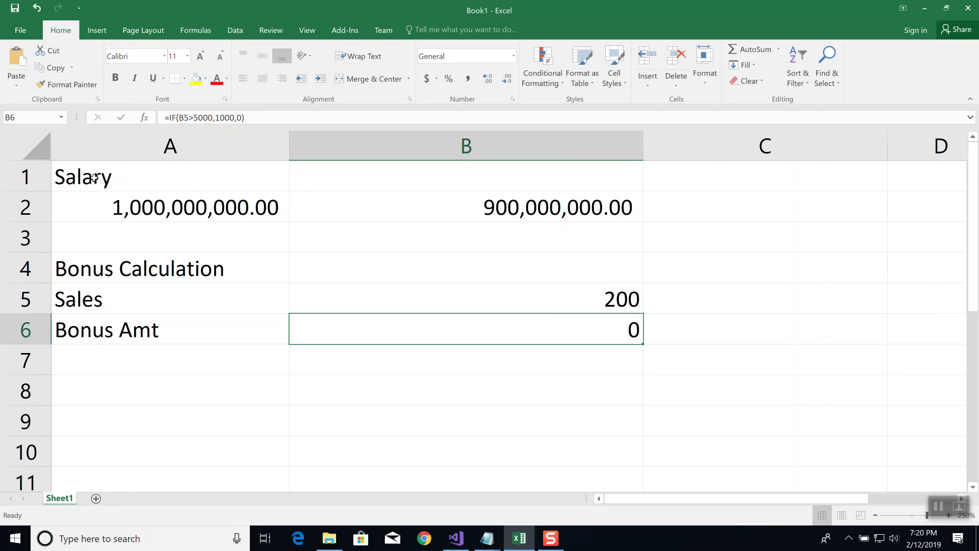
Clear the contents of the range A1:B6
drag(94, 177, 485, 340)
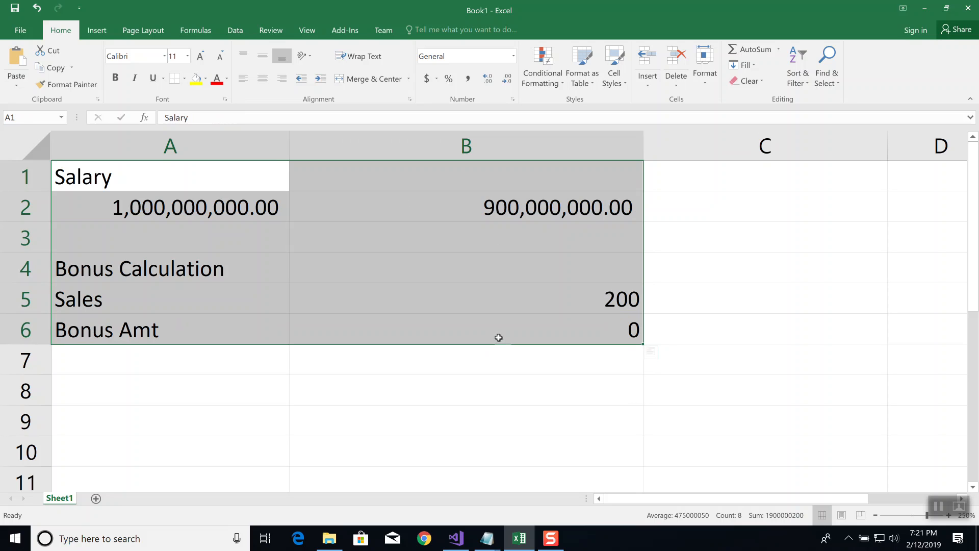
key(Delete)
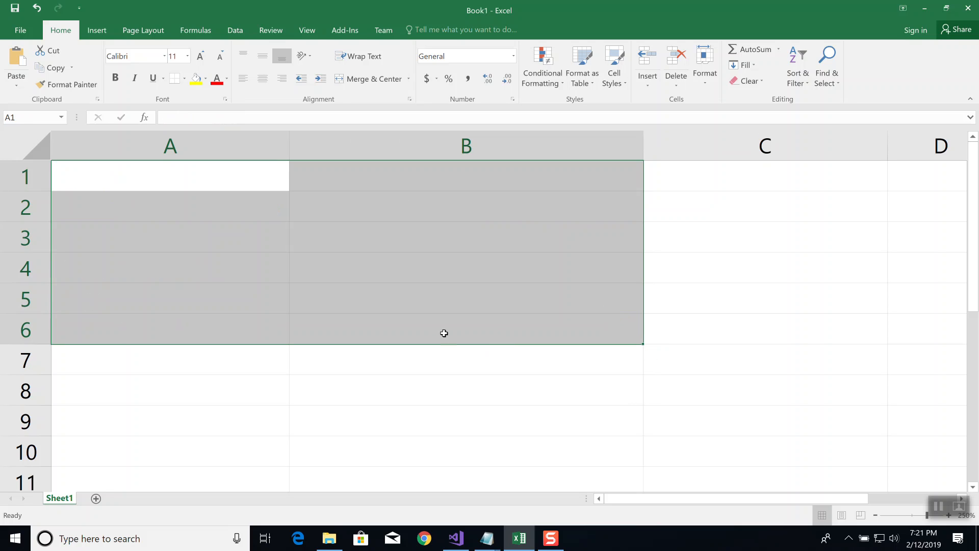
Enter 2000, 3000, 899, 44, 22 and 11 in cells A1 through A6
click(145, 179)
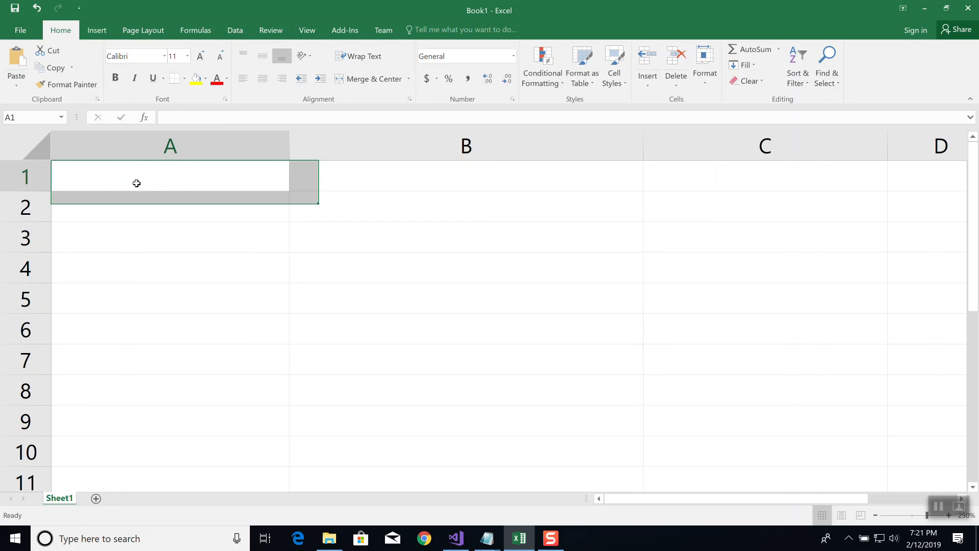
text(2000)
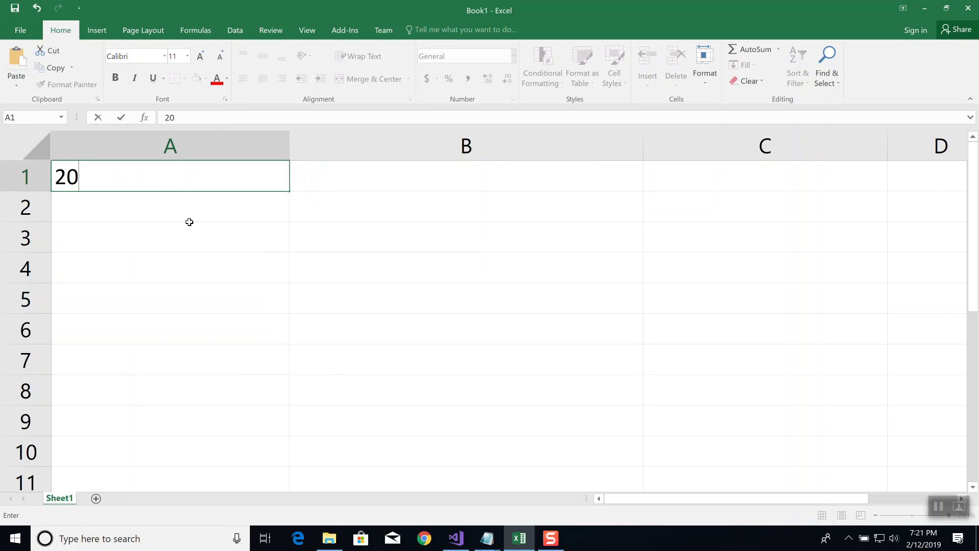
key(Return)
text(3,000)
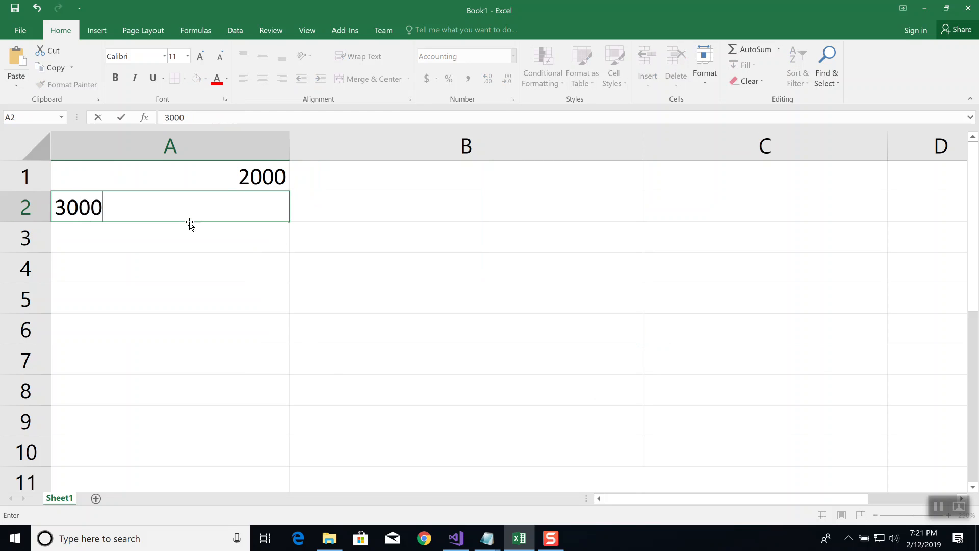
key(Return)
text(899)
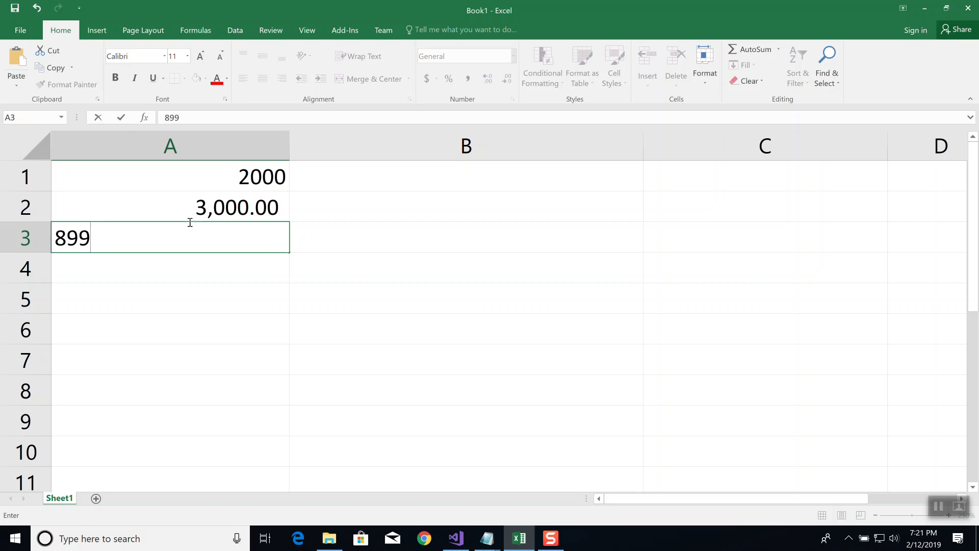
key(Return)
text(44)
key(Return)
text(22)
key(Return)
text(11)
key(Return)
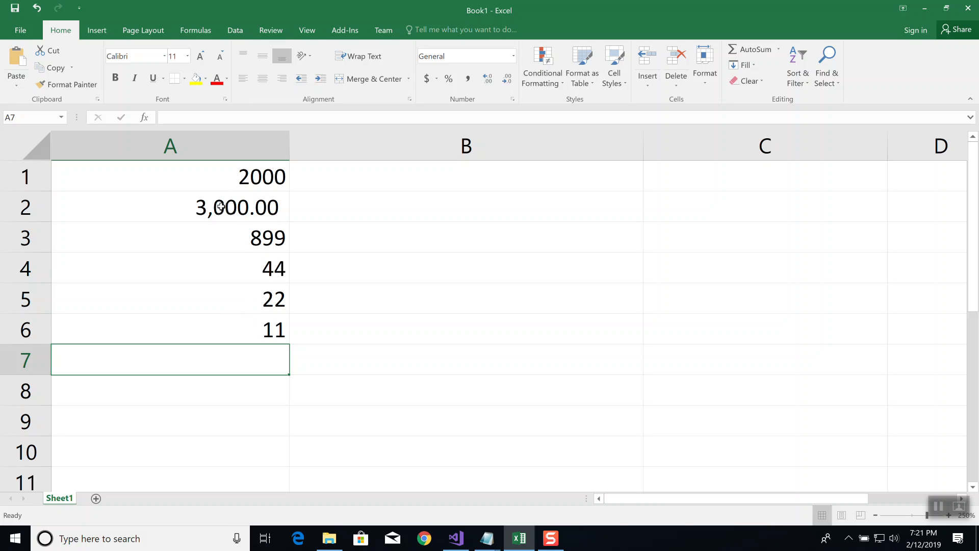
Delete the whole column A with its numbers
click(161, 148)
right_click(162, 149)
click(203, 251)
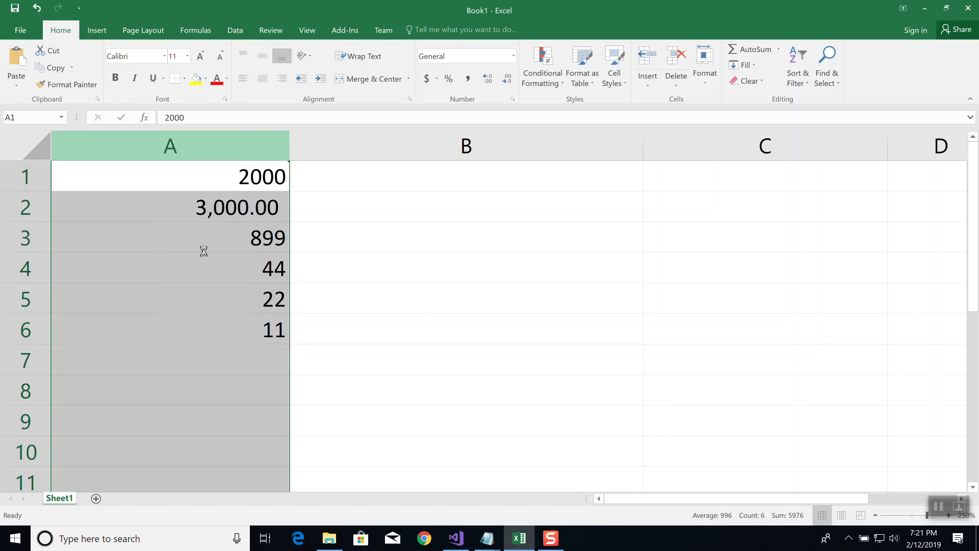
Enter three first names, one per cell, in A1 through A3
click(181, 174)
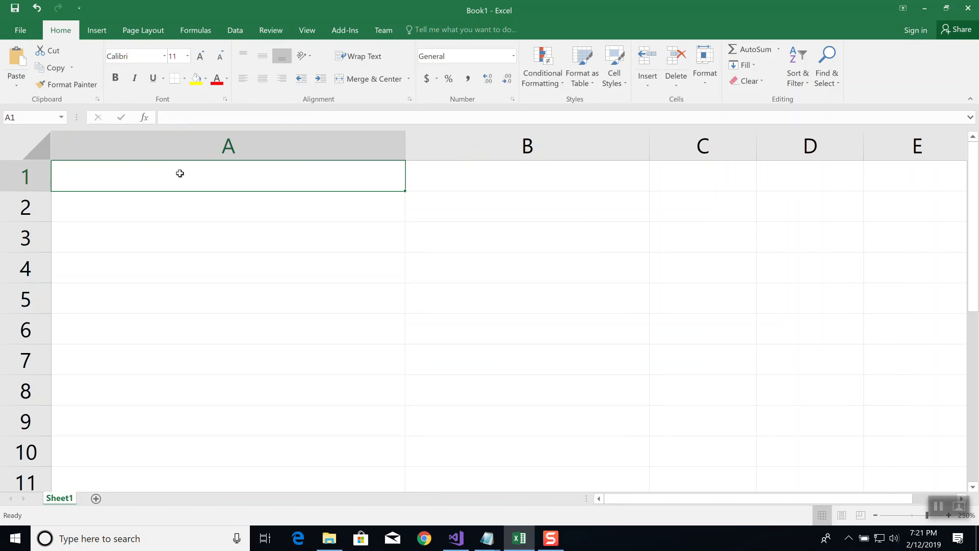
text(Bill)
key(Return)
text(Sally)
key(Home)
key(Return)
text(Mary)
key(Return)
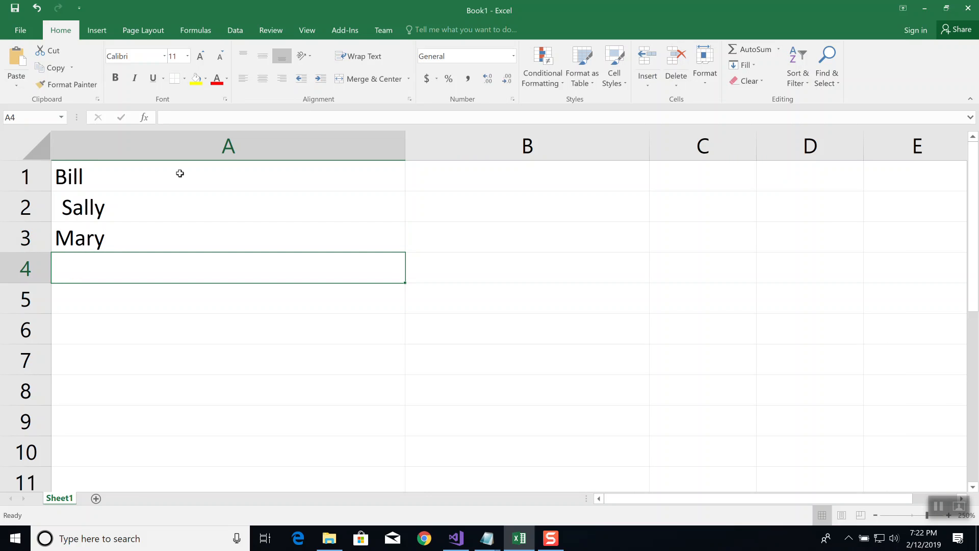
Enter a fourth first name in A4 and narrow column A to roughly the width of the names
text(Frank)
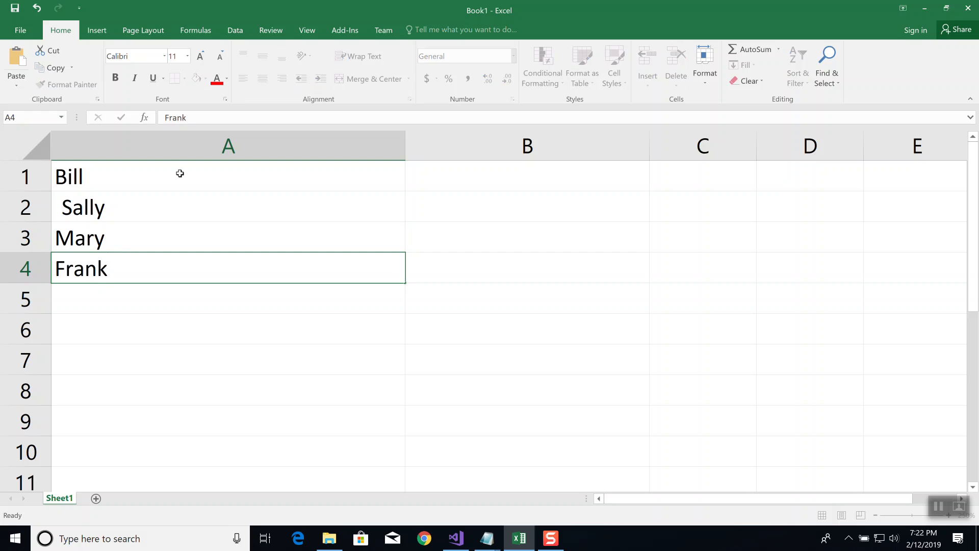
key(Tab)
drag(406, 151, 170, 179)
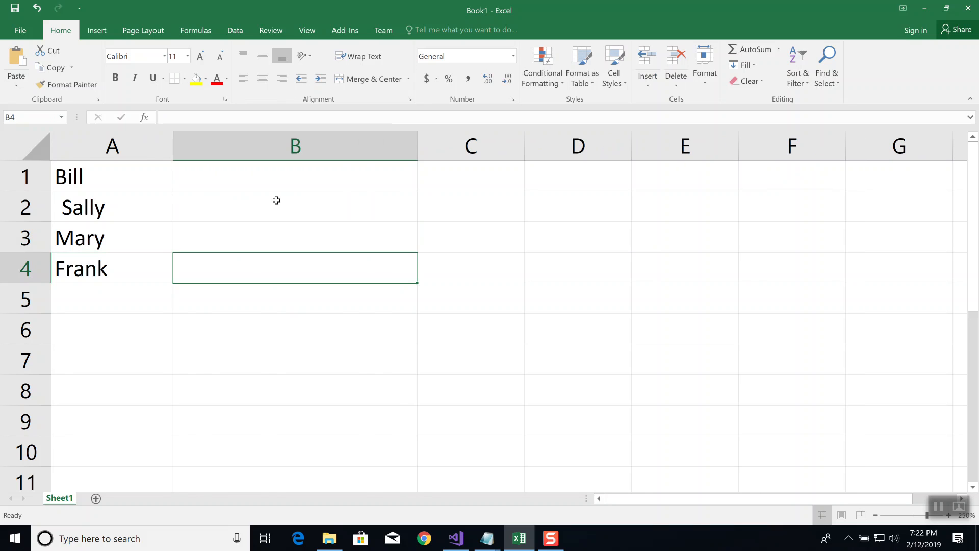
Insert a blank row above the first name in row 1
click(271, 183)
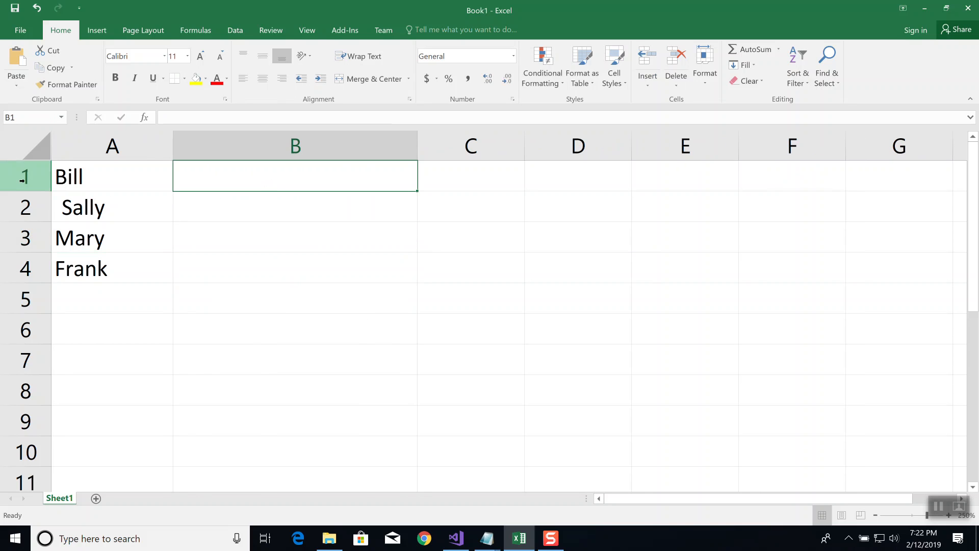
click(22, 178)
right_click(22, 178)
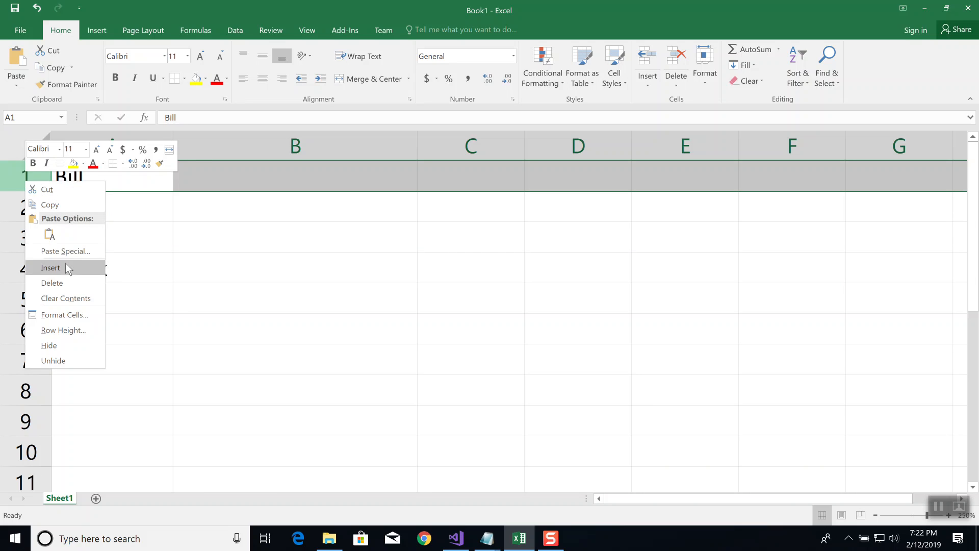
click(65, 267)
Enter the column headers Name in A1 and Amt Owed in B1
click(111, 180)
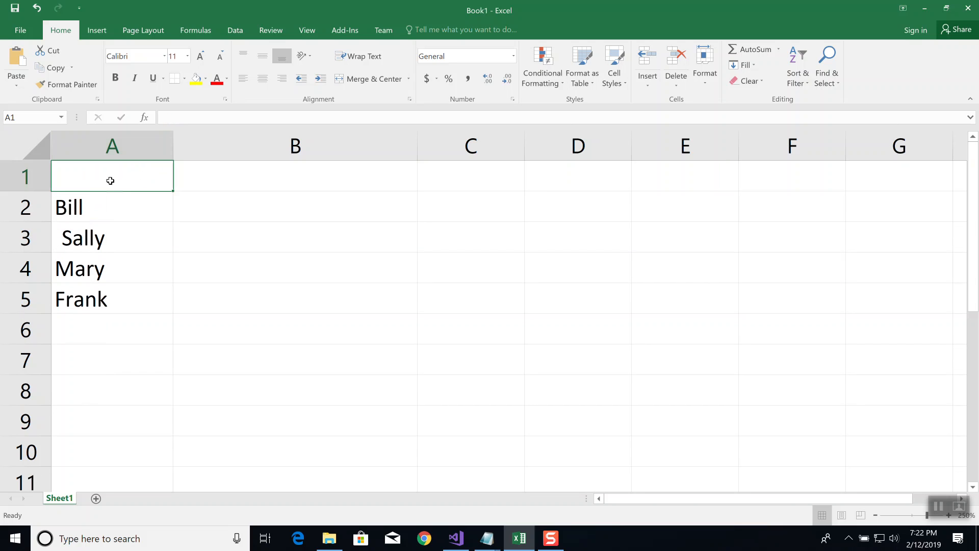
text(Name)
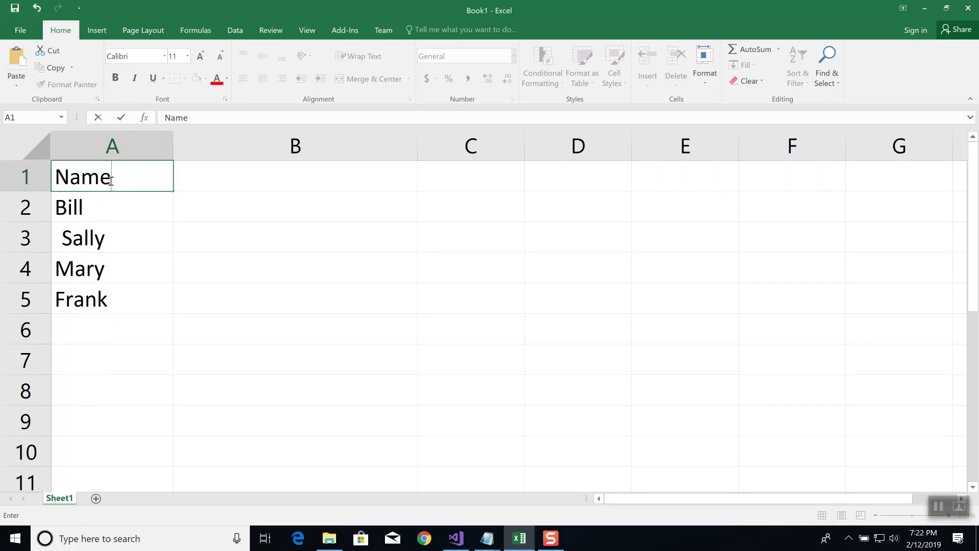
key(Tab)
text(Am)
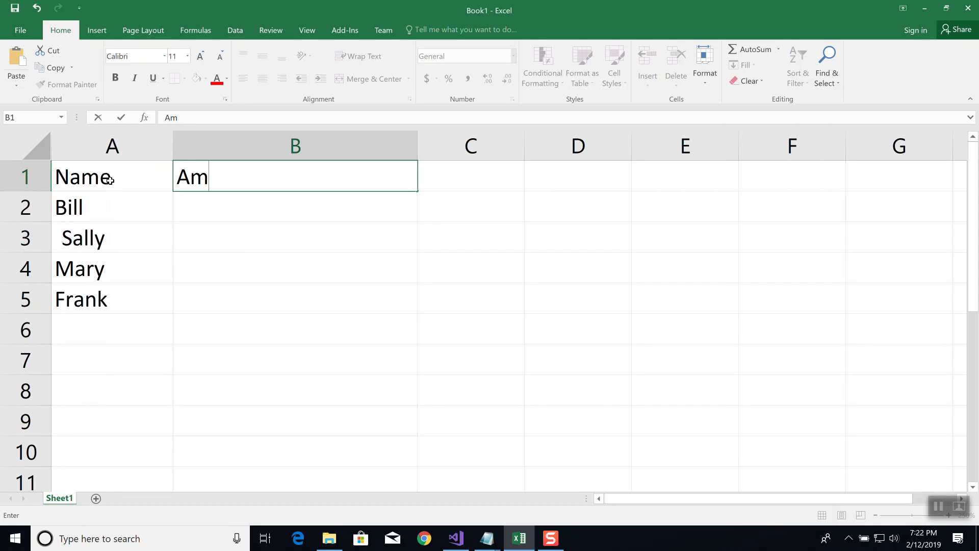
text(t Owed)
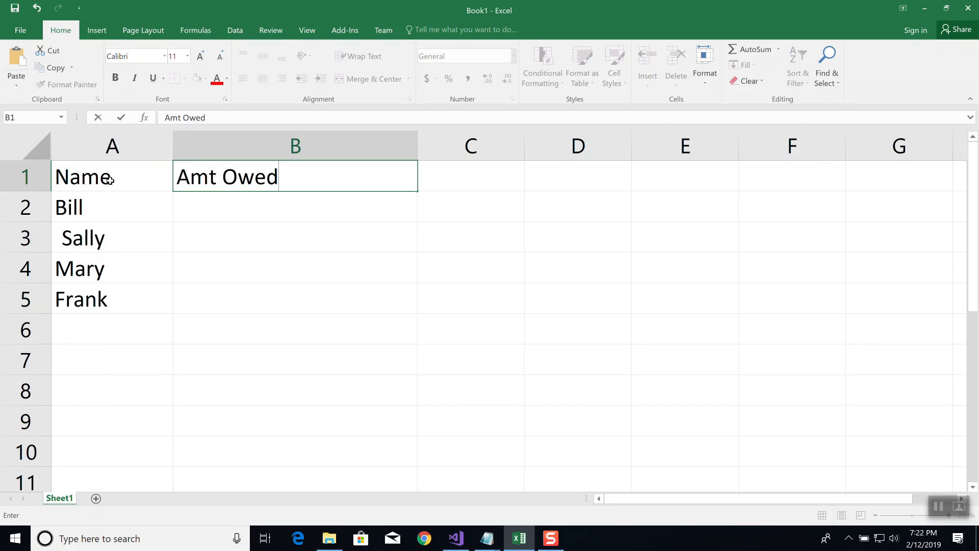
key(Return)
Enter the amounts 0, 100, 0 and 200 in cells B2 through B5
key(Tab)
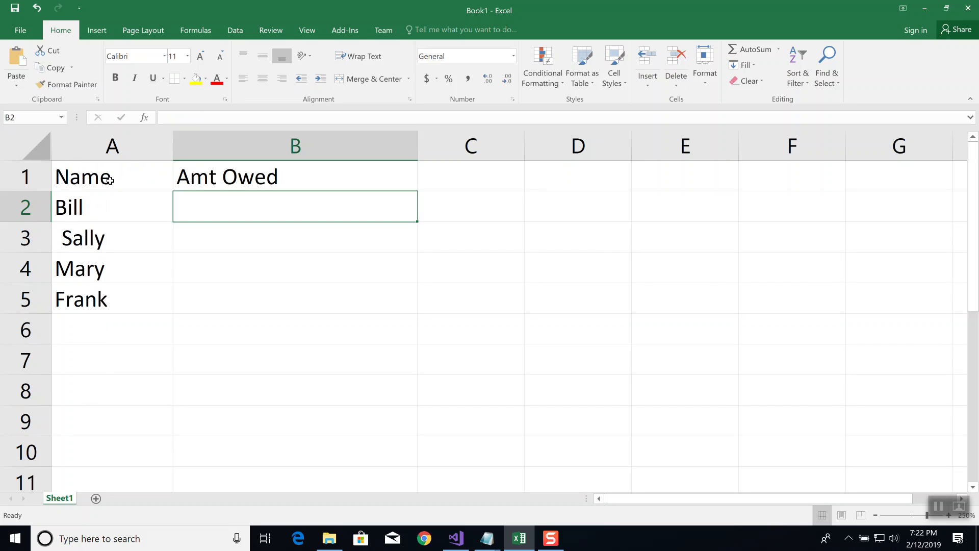
text(0)
key(Return)
key(Tab)
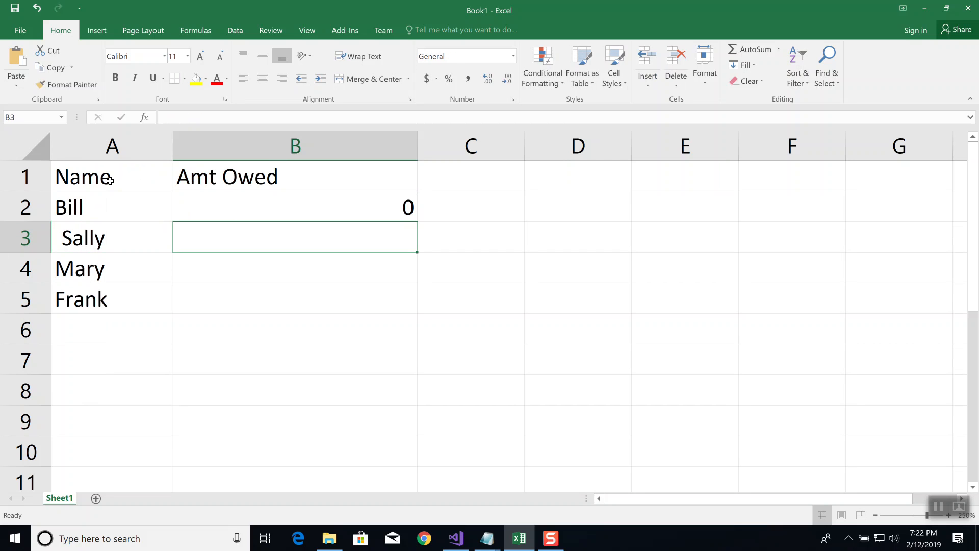
text(100)
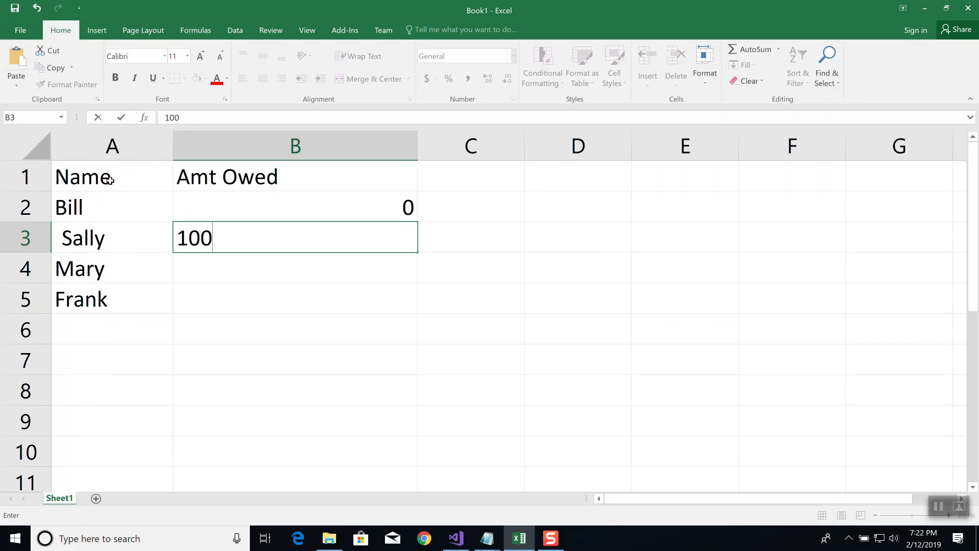
key(Return)
key(Tab)
text(0)
key(ctrl+Return)
key(Return)
key(Tab)
text(200)
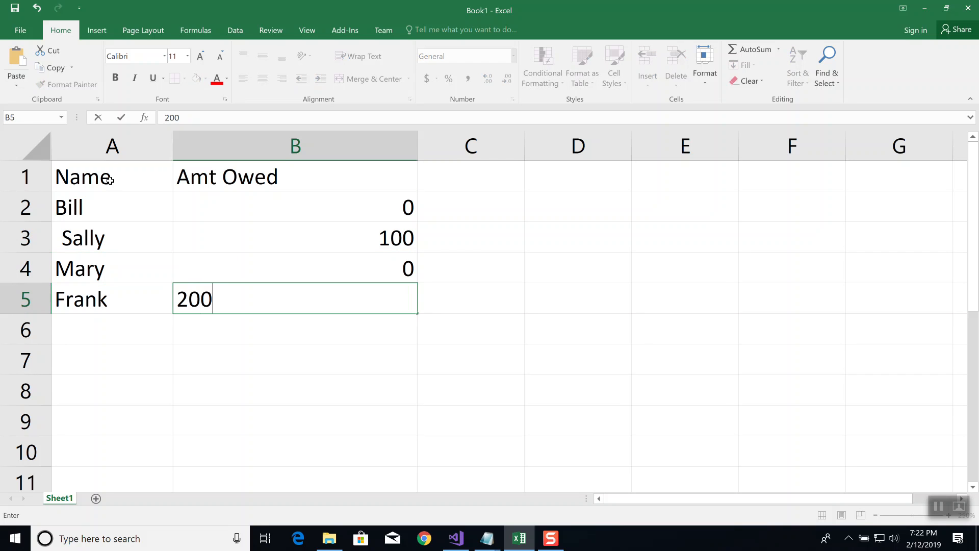
key(ctrl+Return)
key(Return)
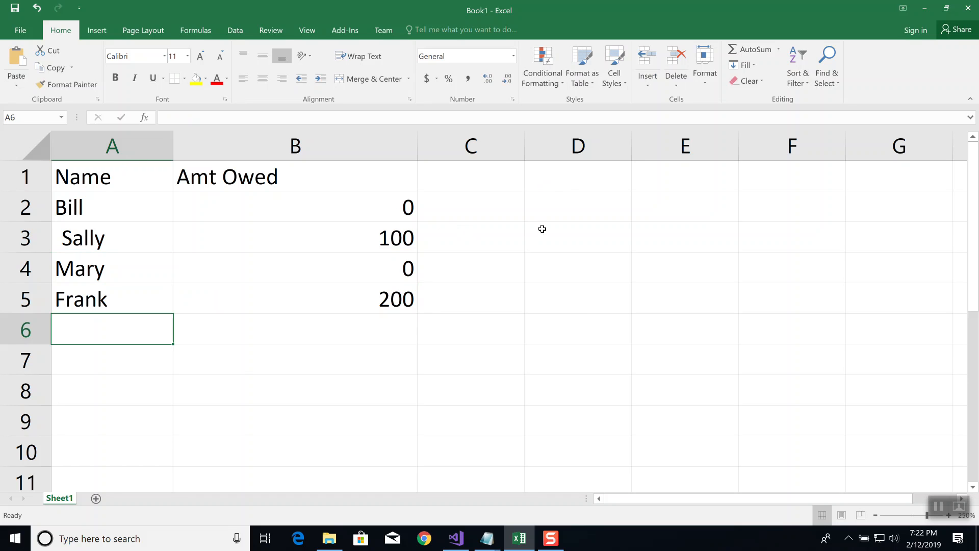
Begin a formula in cell D2 with =countif
click(597, 205)
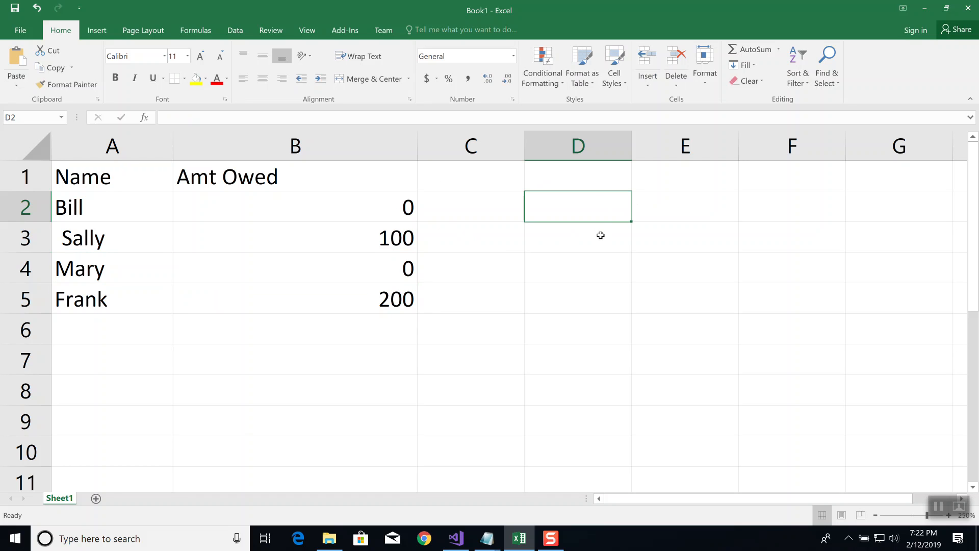
text(=)
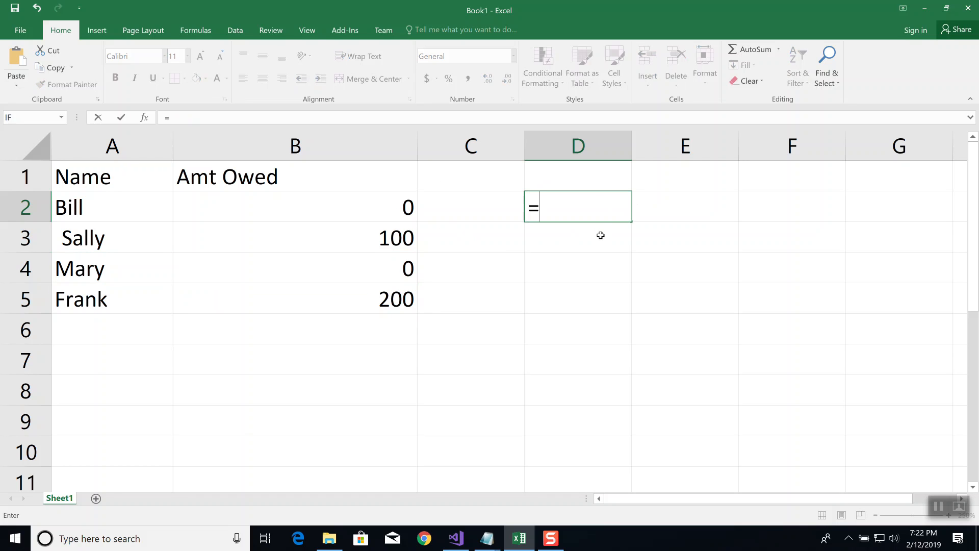
text(cou)
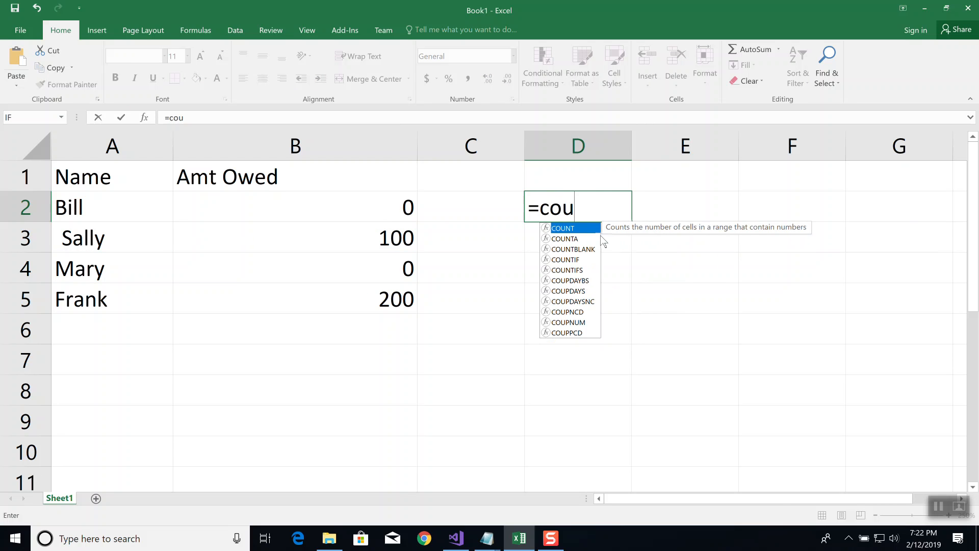
text(ntif)
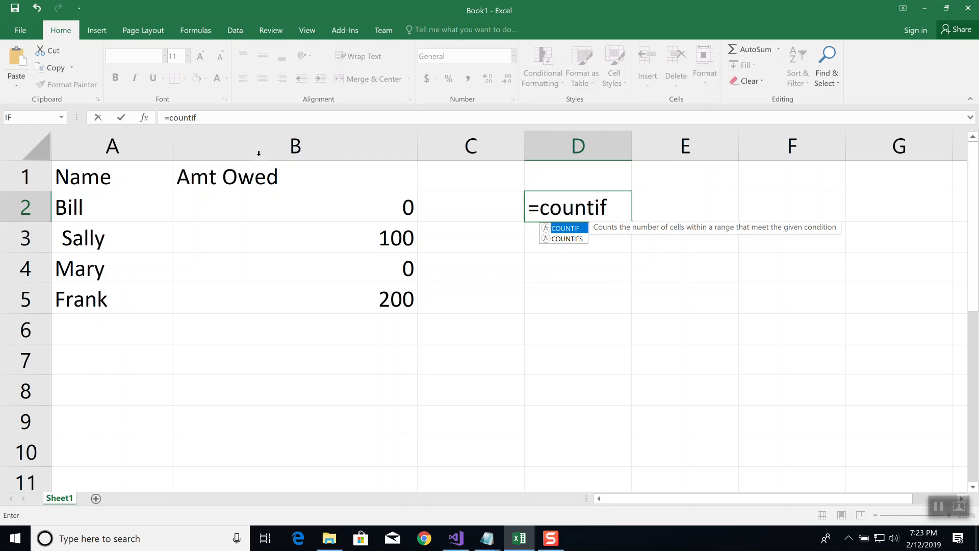
Search Insert Function for countif, view the descriptions of COUNTA and COUNT, and insert COUNTIF
click(145, 120)
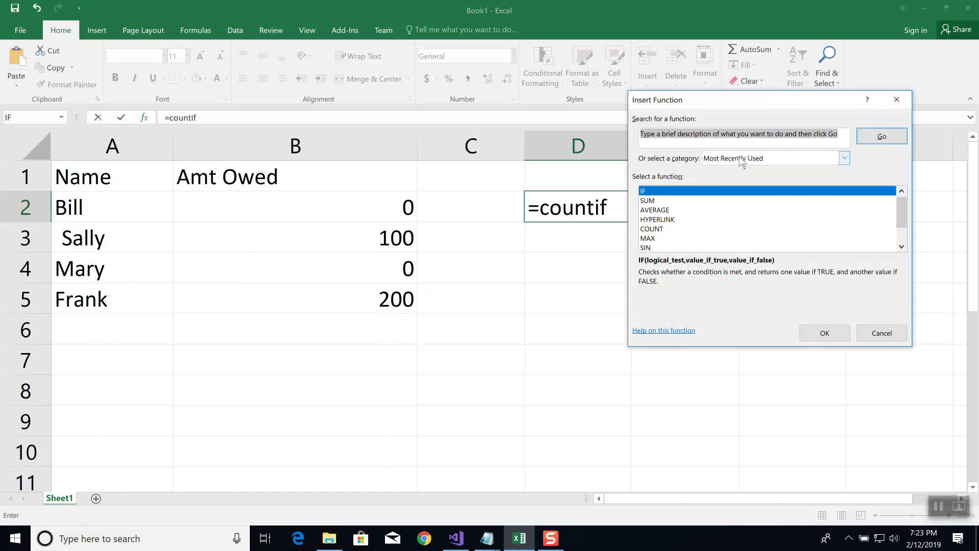
text(countif)
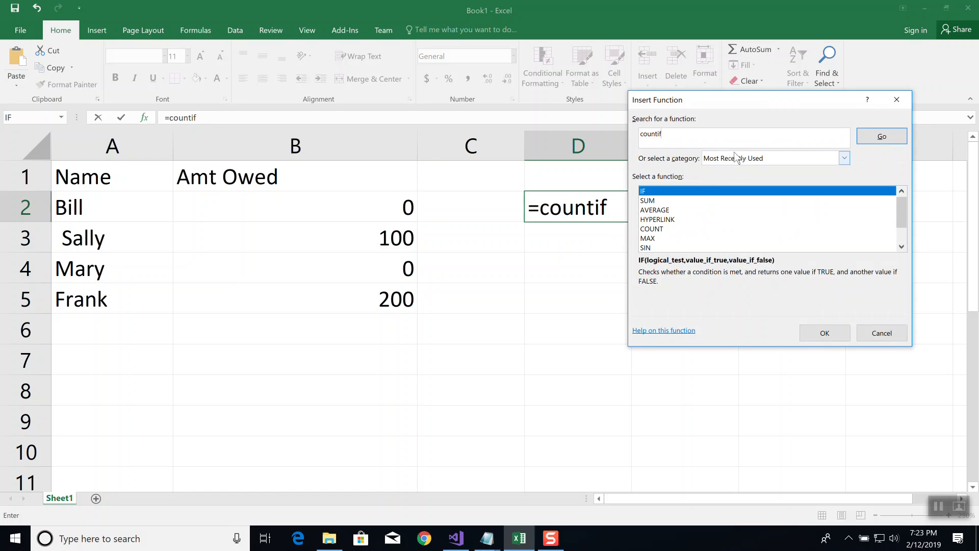
click(883, 136)
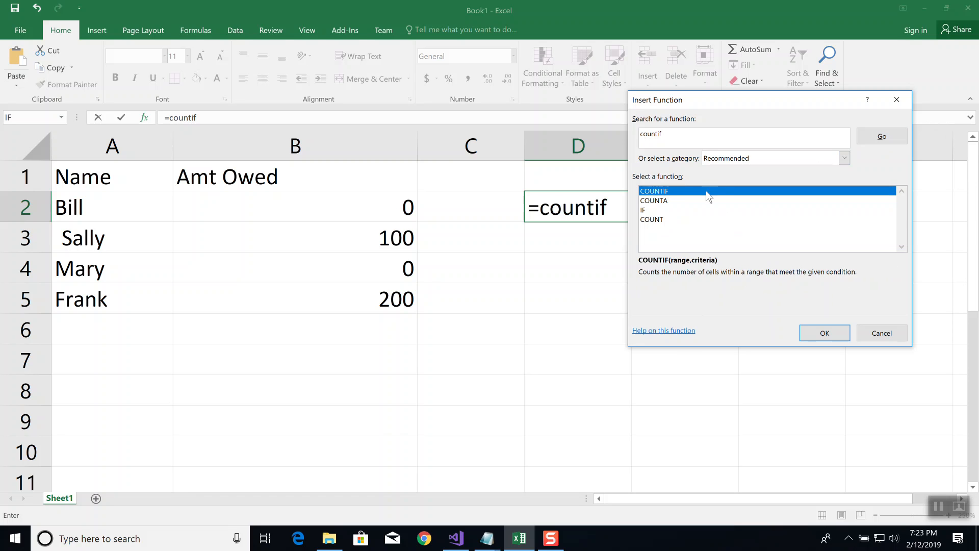
click(662, 203)
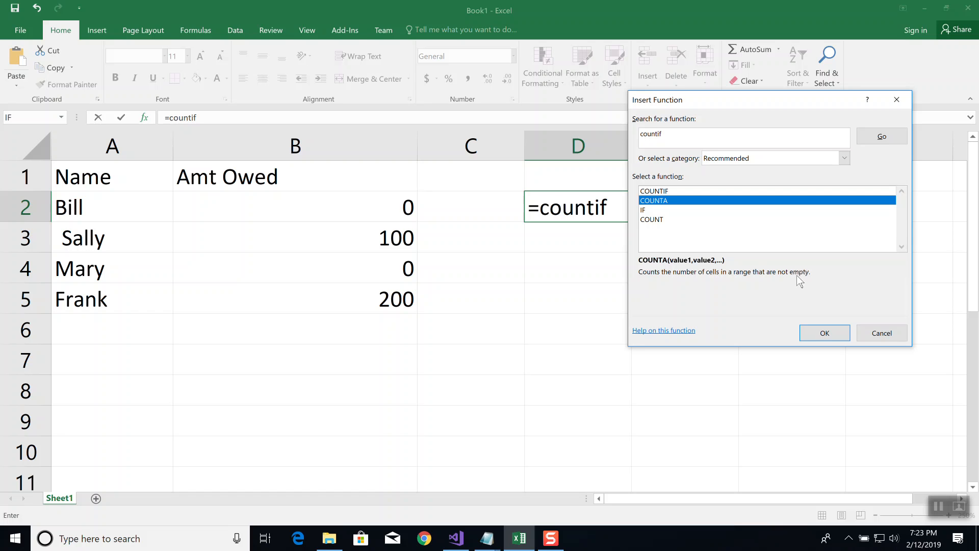
click(659, 219)
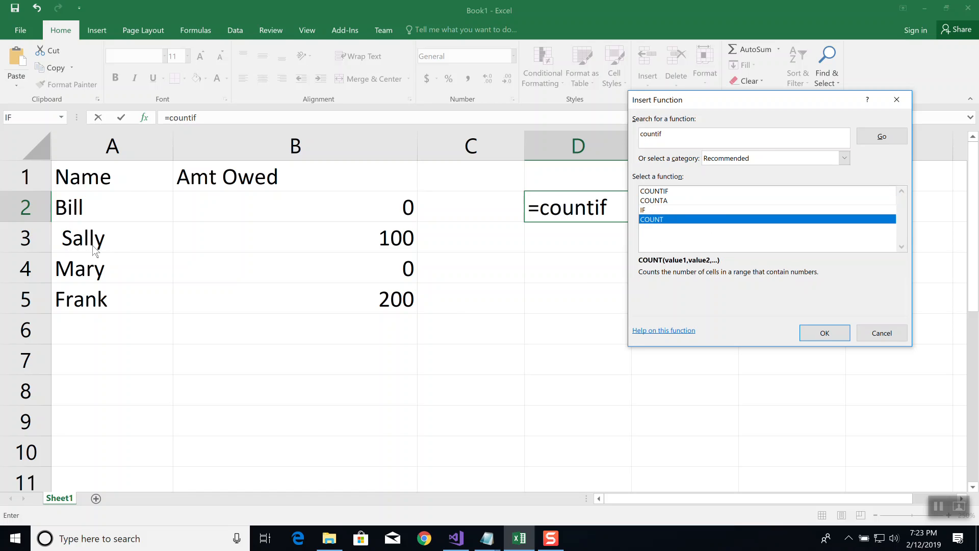
click(653, 191)
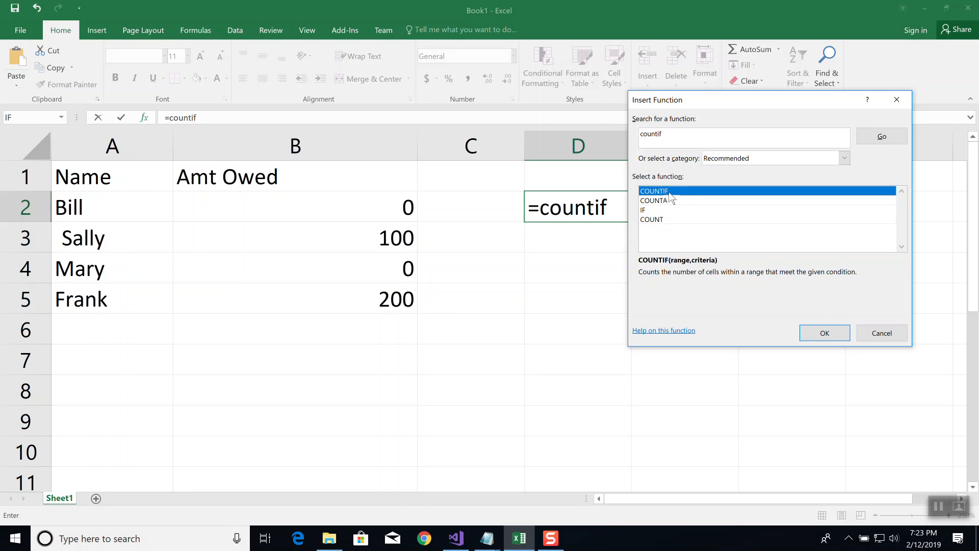
click(818, 336)
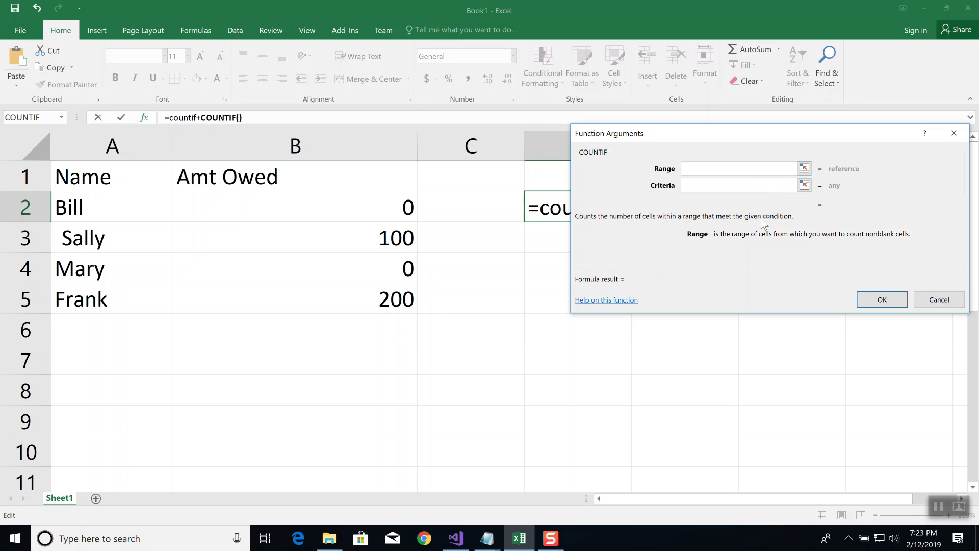
Set the COUNTIF range to the amounts in B2:B5 and the criteria to 0
drag(764, 134, 713, 263)
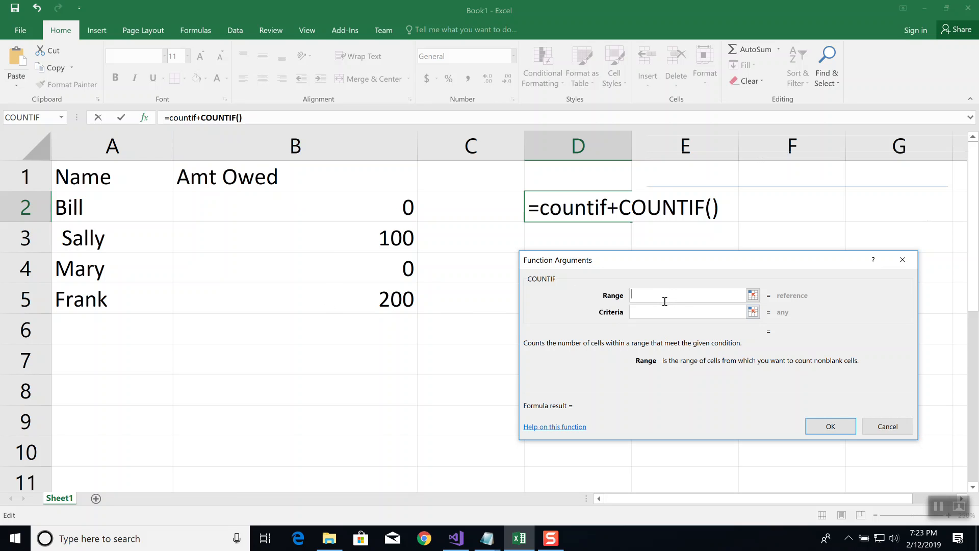
click(752, 296)
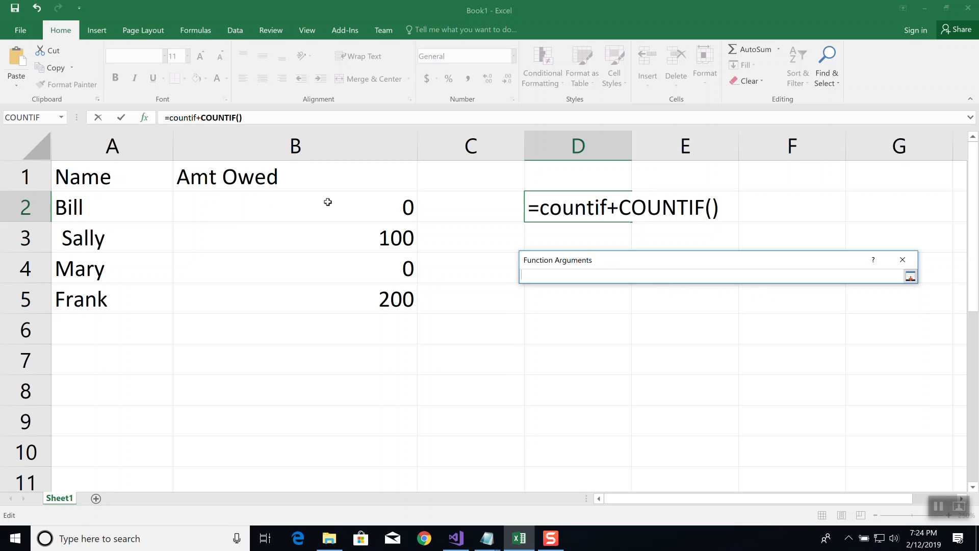
drag(328, 202, 342, 298)
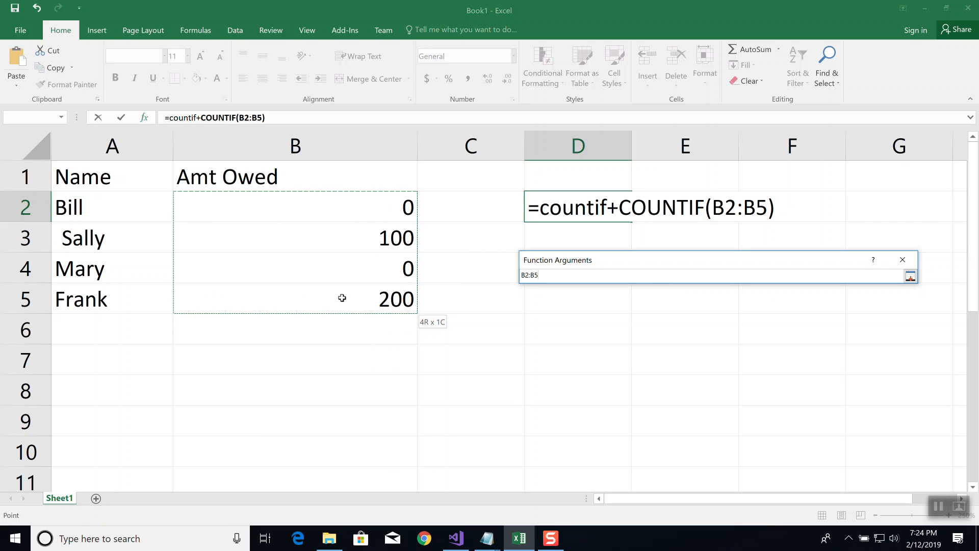
drag(341, 298, 341, 298)
click(911, 277)
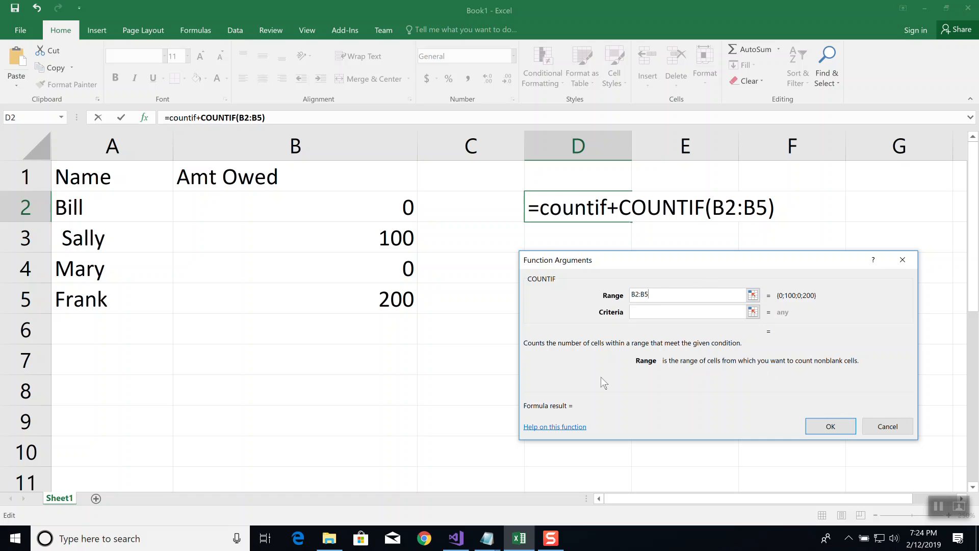
click(648, 308)
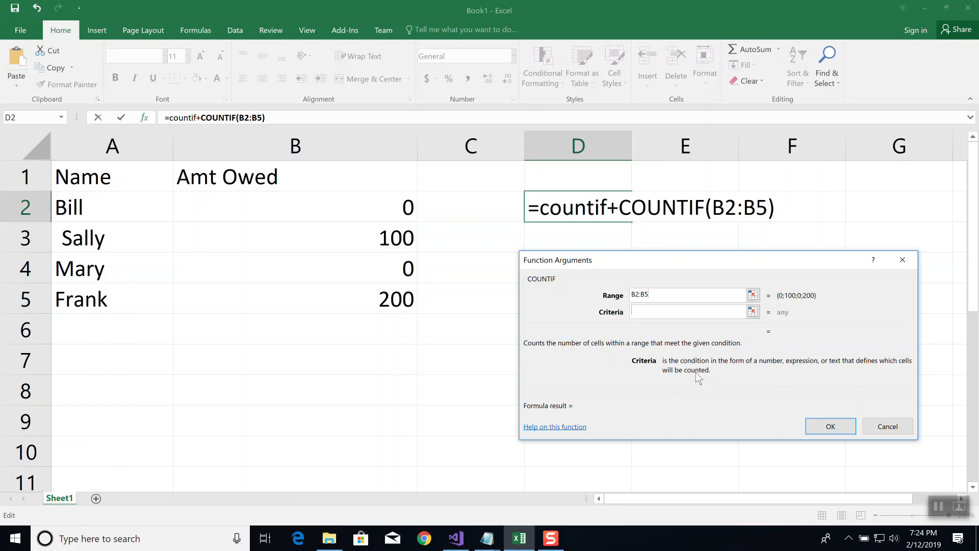
text(0)
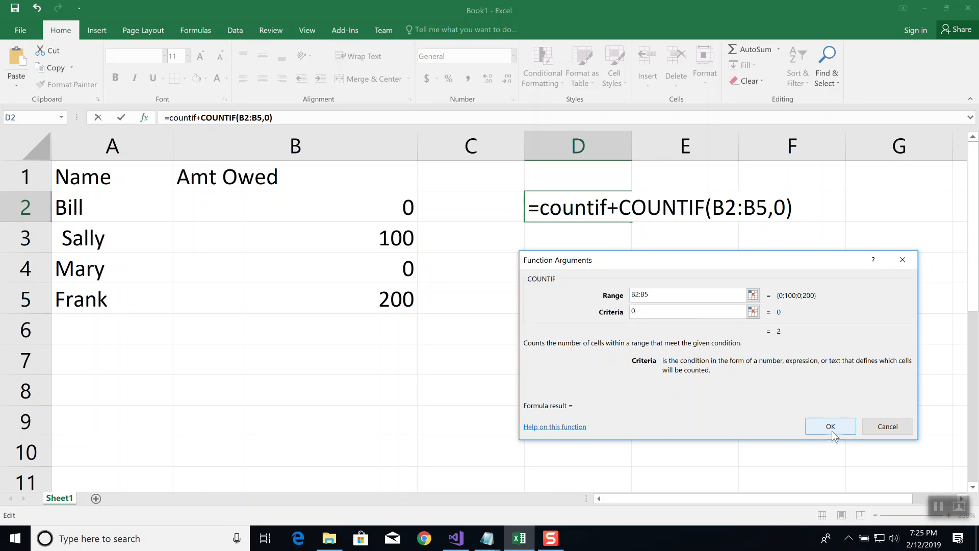
Try <0, <=0 and negative as the COUNTIF criteria, and return the criteria to 0
key(BackSpace)
text(<0)
key(BackSpace)
text(=0)
key(BackSpace)
key(BackSpace)
key(BackSpace)
text(negative)
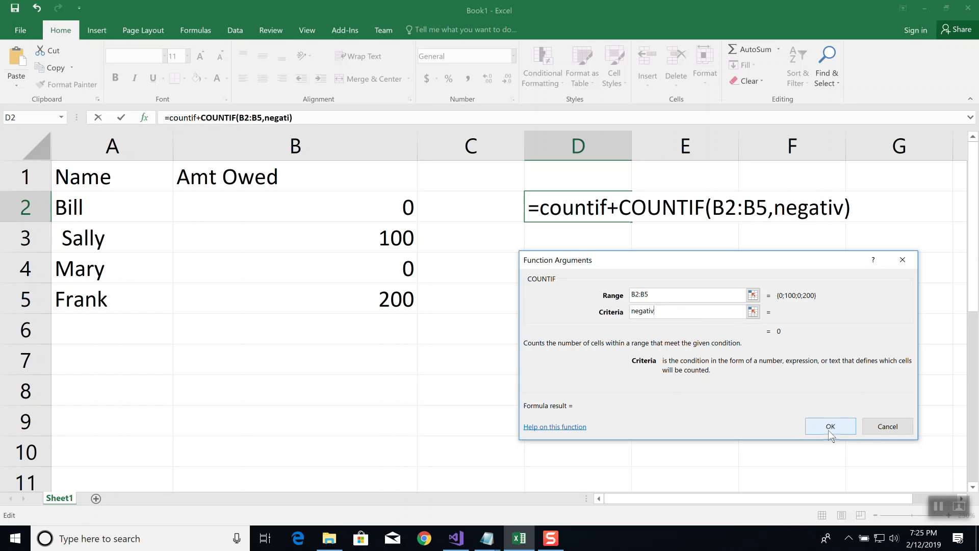
key(BackSpace)
key(BackSpace)
key(BackSpace)
key(BackSpace)
key(BackSpace)
key(BackSpace)
key(BackSpace)
key(BackSpace)
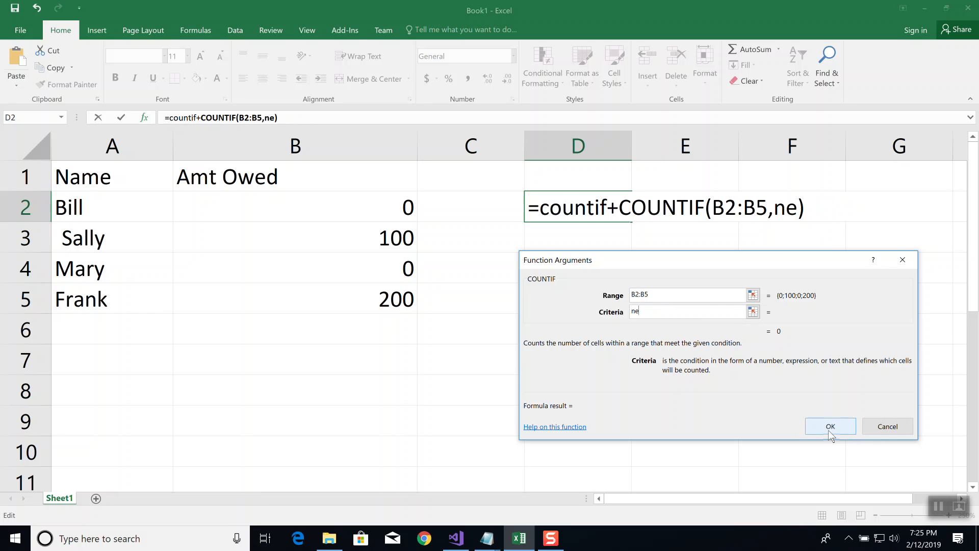
text(0)
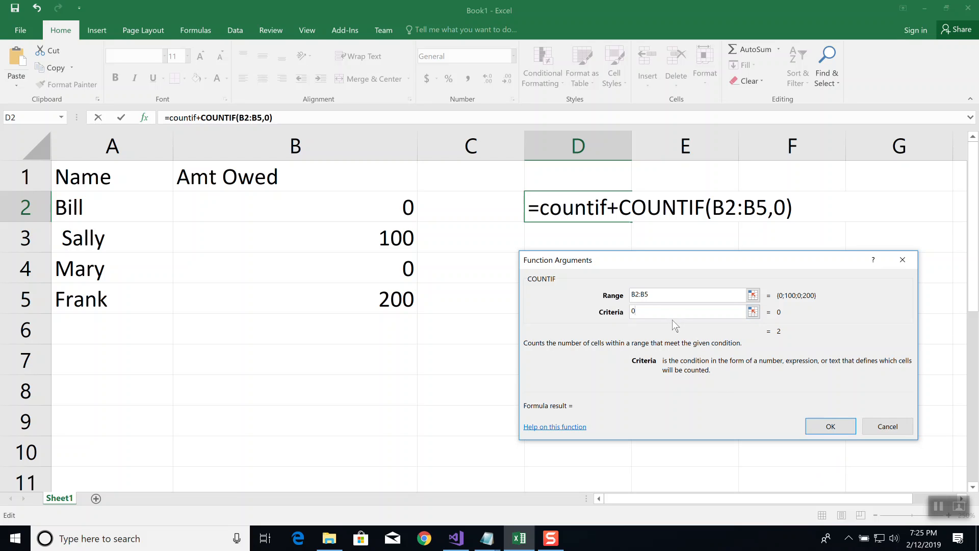
Try the COUNTIF criteria >0 without and with quotation marks, and set the criteria back to 0
key(BackSpace)
text(>0)
key(BackSpace)
key(BackSpace)
text(">0")
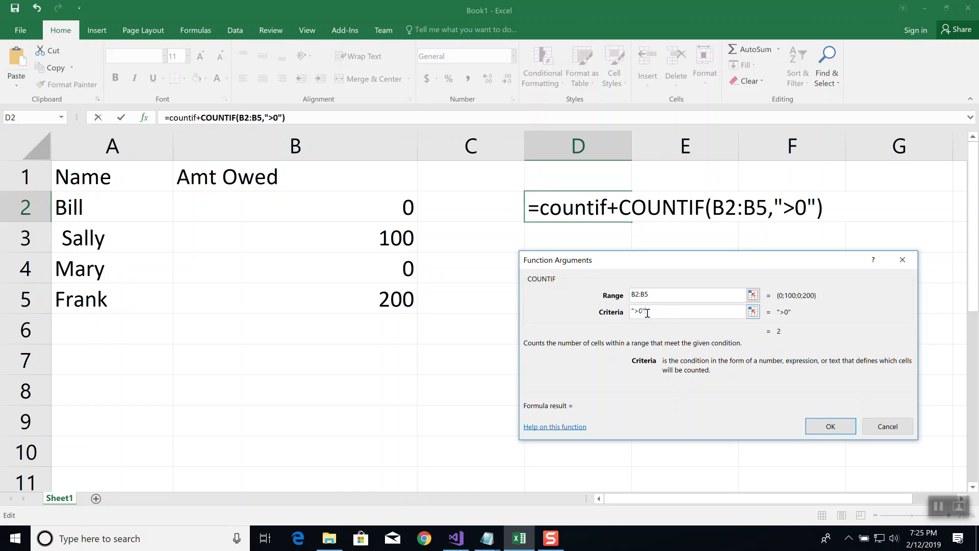
drag(669, 310, 615, 311)
text(0)
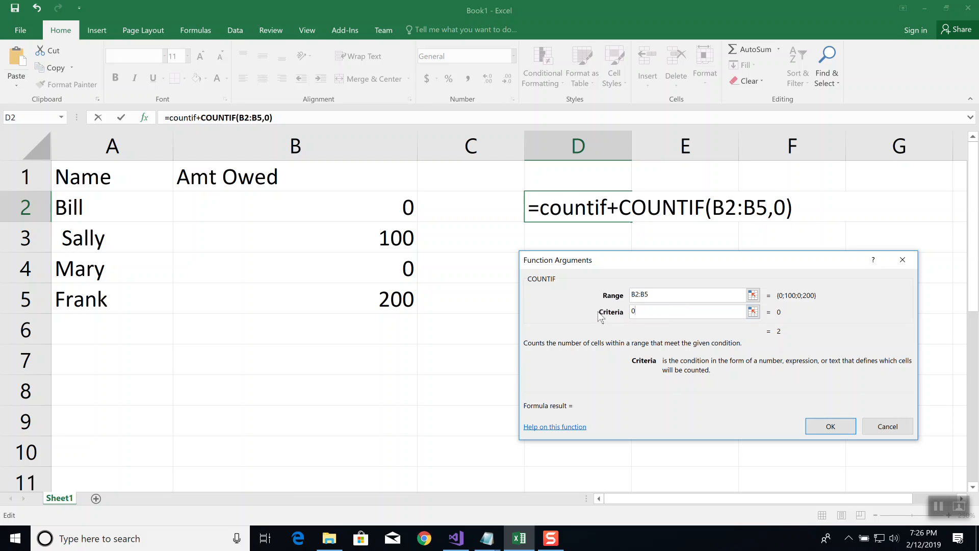
Try -2 and then -0 as the COUNTIF criteria, and enter the formula in D2 with -0
key(BackSpace)
text(-2)
key(BackSpace)
key(BackSpace)
text(-0)
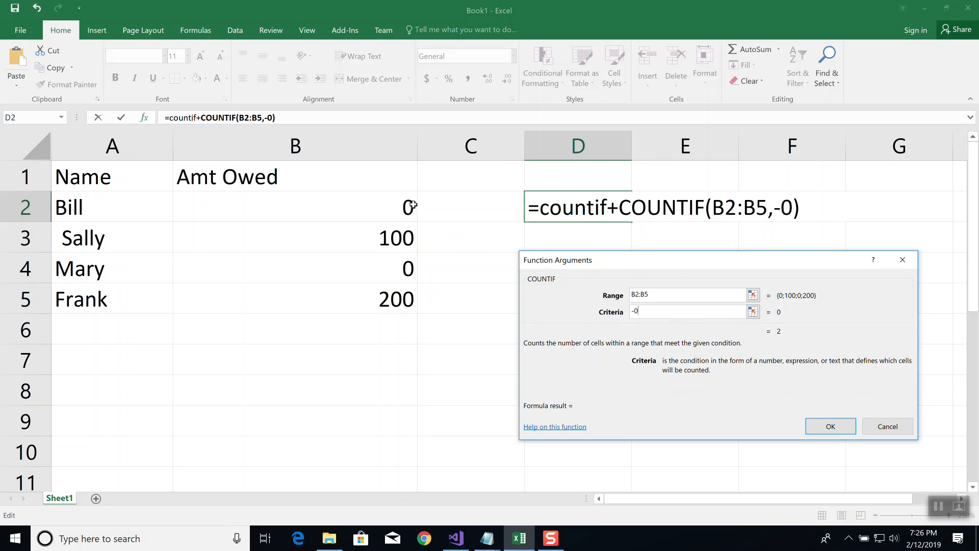
click(830, 427)
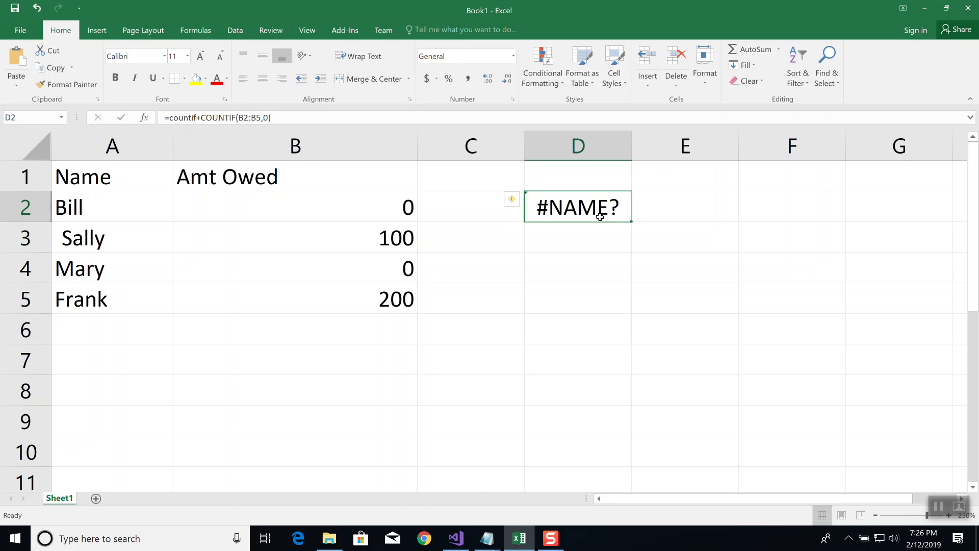
Open the formula in D2 for editing, then clear the faulty formula from the cell
click(288, 119)
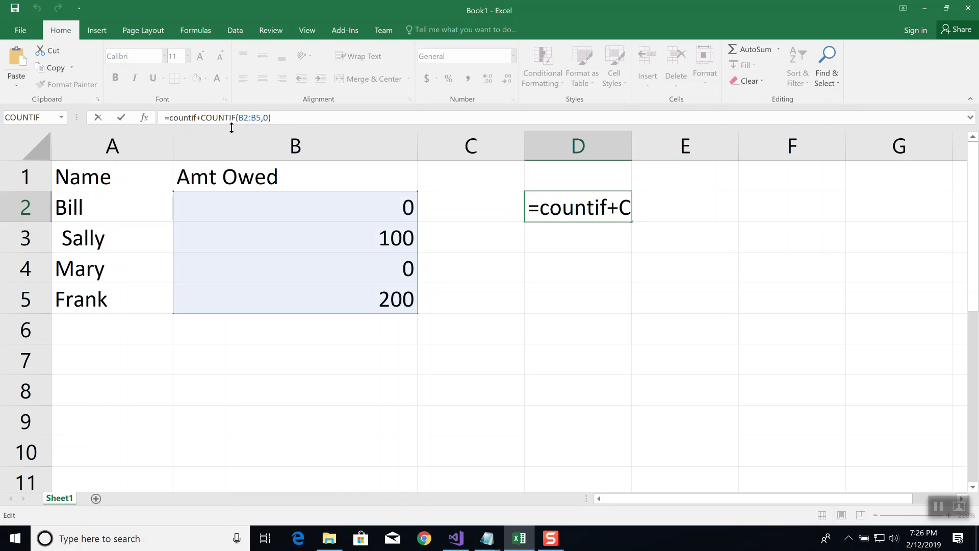
click(200, 117)
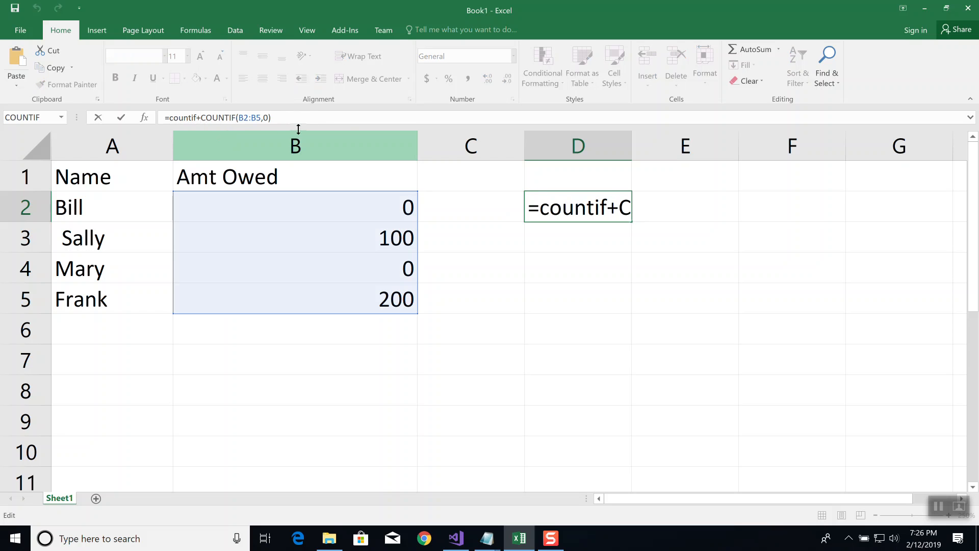
key(XF86AudioMute)
click(618, 308)
click(589, 211)
click(618, 295)
click(593, 206)
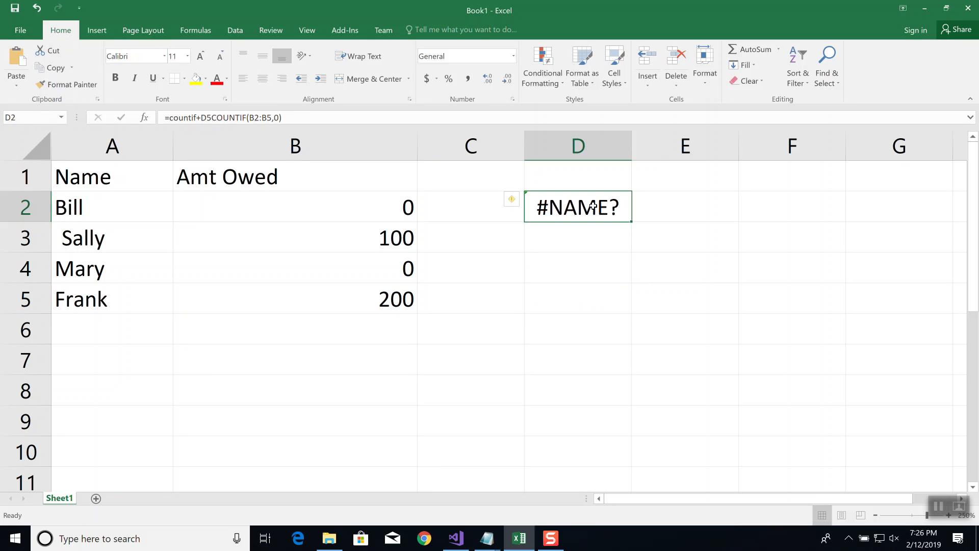
key(Delete)
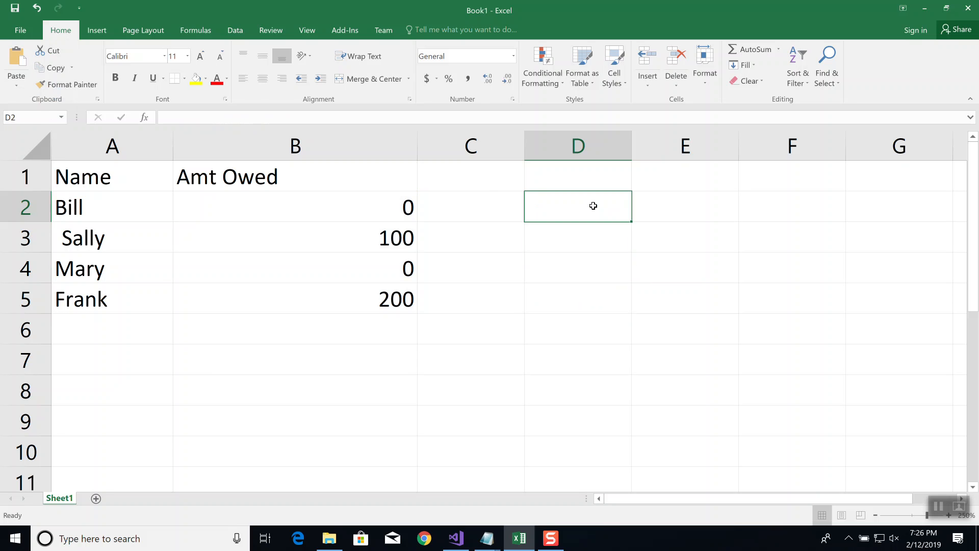
Insert a COUNTIF function in D2 with the range B2:B5 and the criteria -0
click(143, 117)
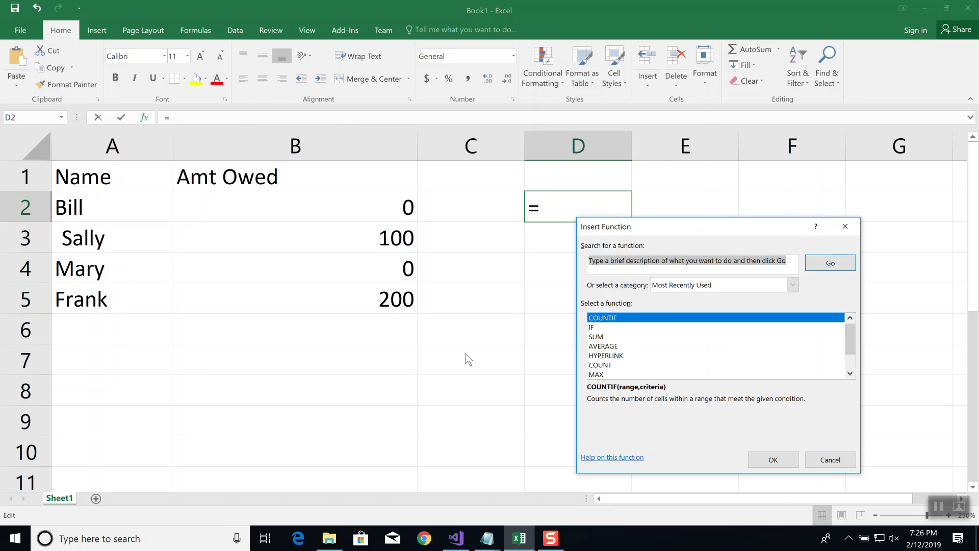
click(781, 462)
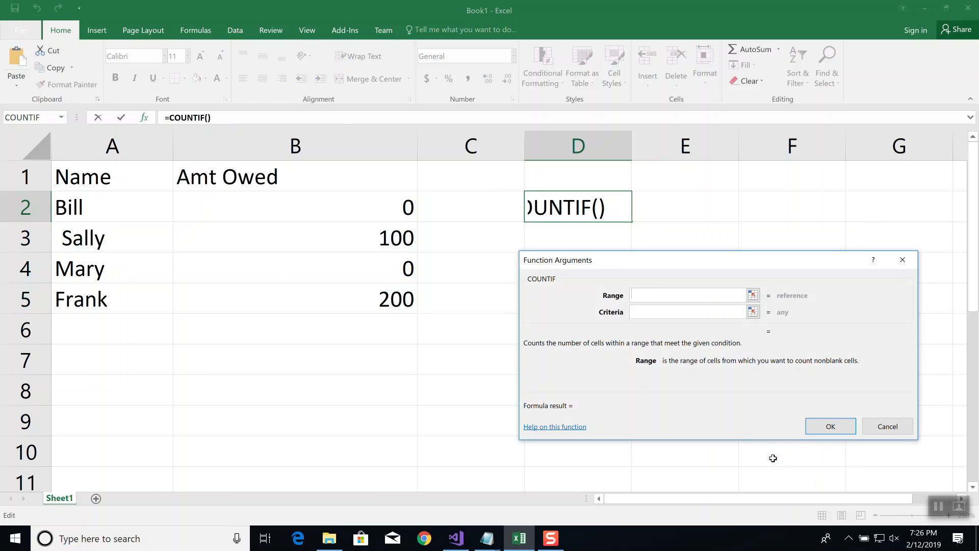
text(B2:)
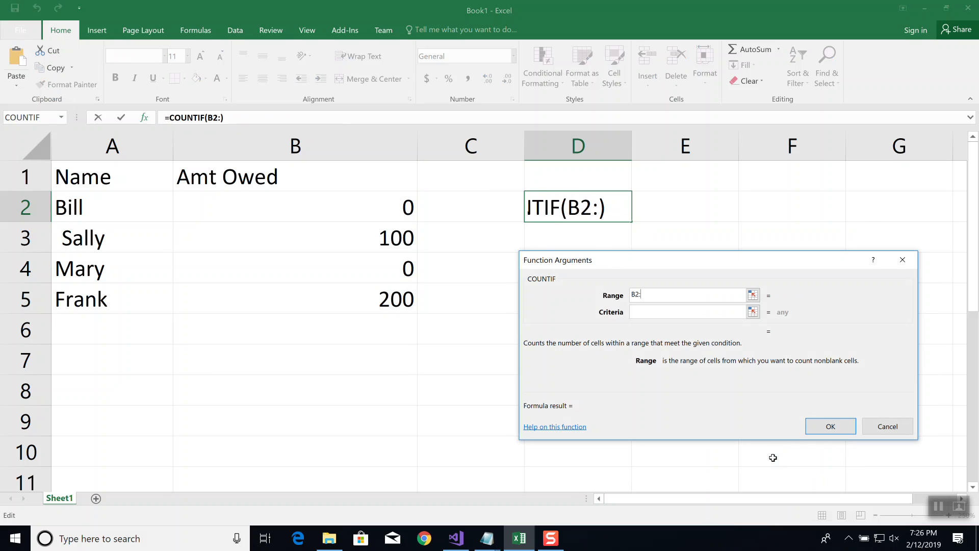
text(B5)
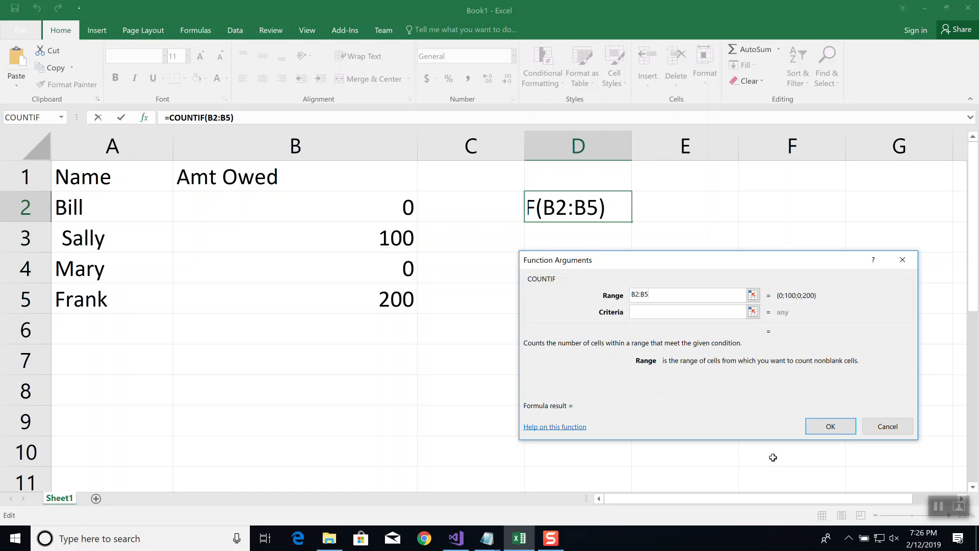
click(666, 312)
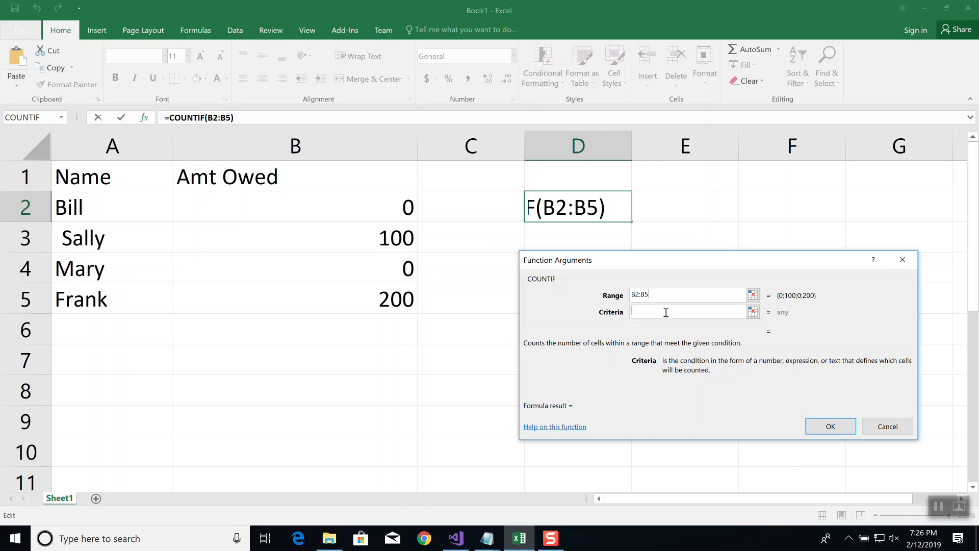
text(-0)
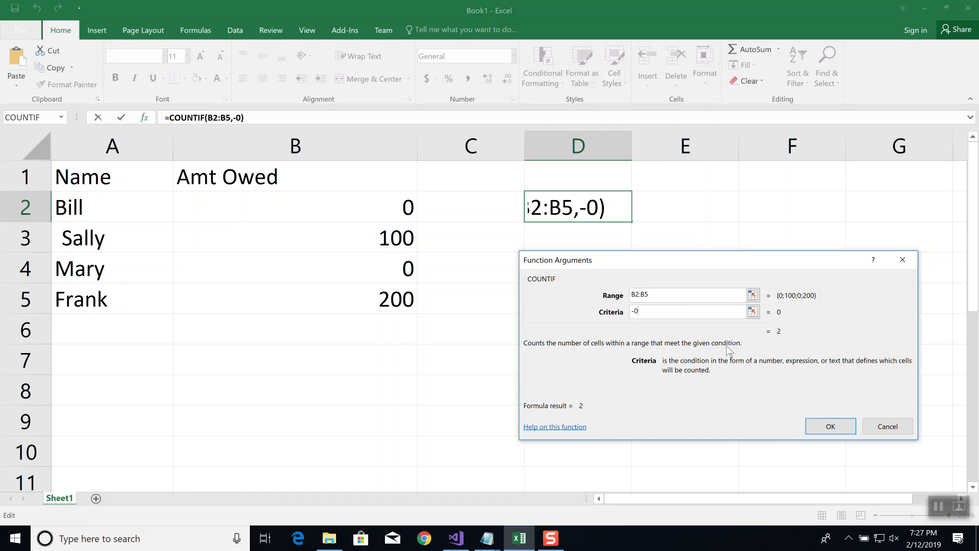
click(832, 427)
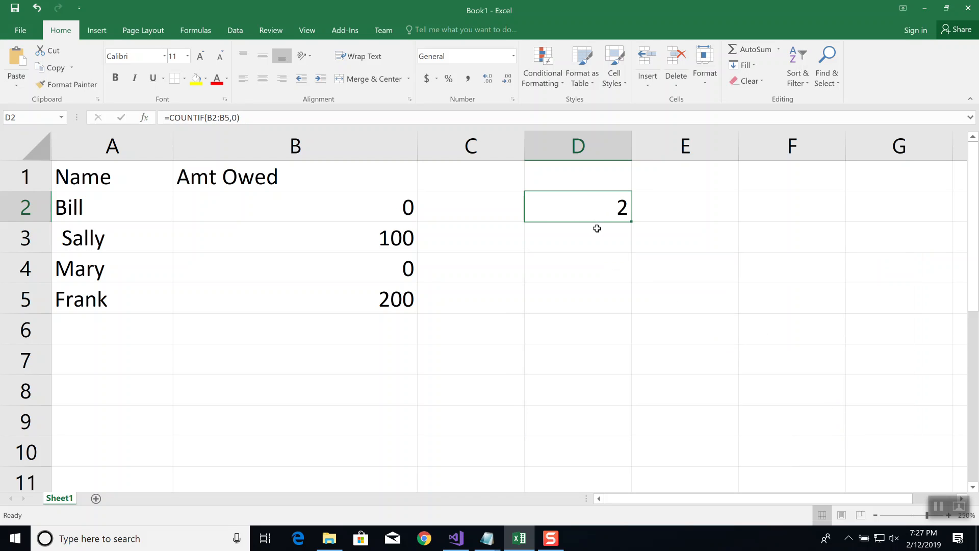
Test the COUNTIF by setting the amount owed in B3 to 0 and then to -300
click(406, 235)
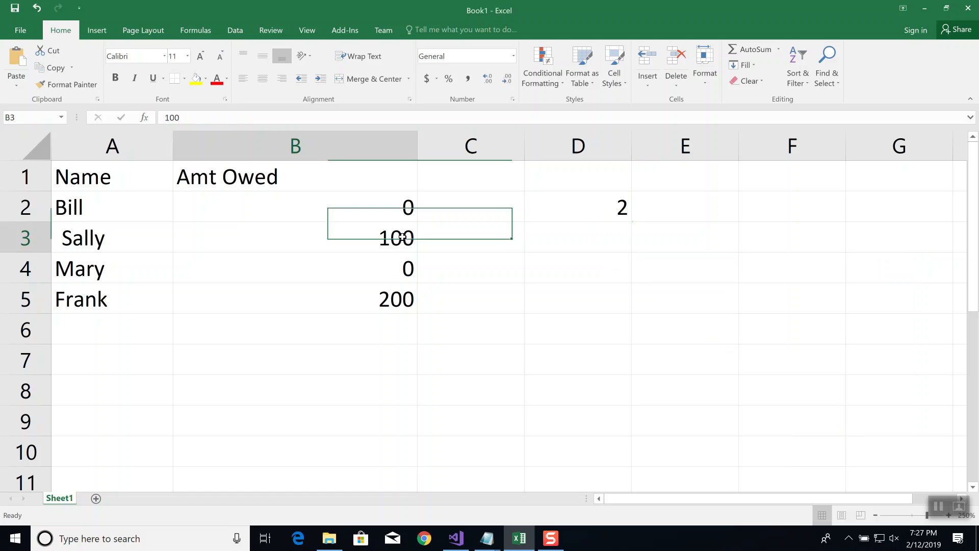
text(0)
key(Return)
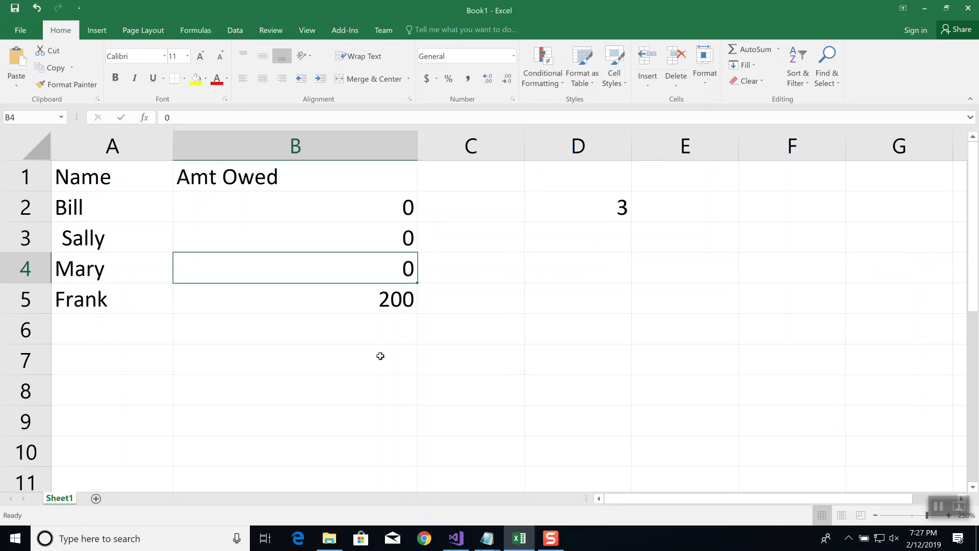
key(Up)
text(-300)
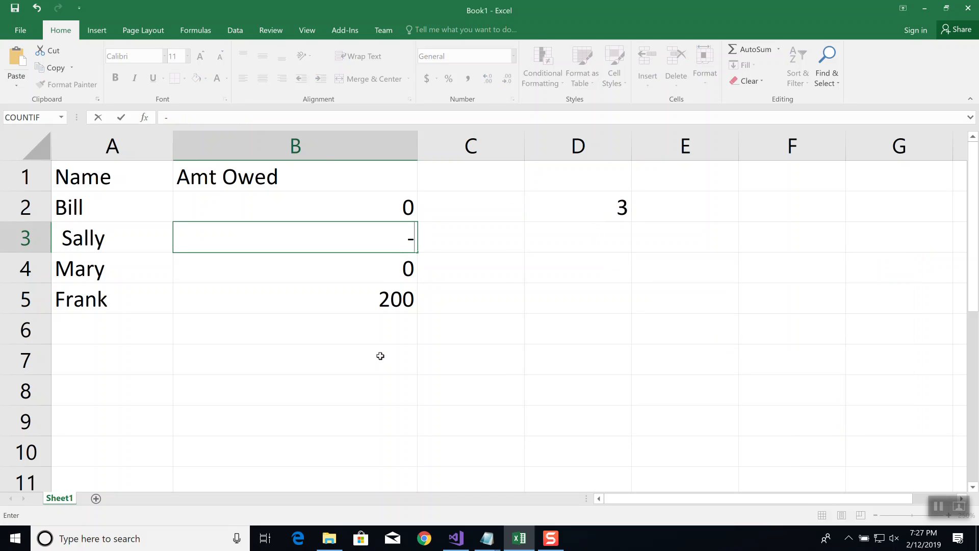
key(Return)
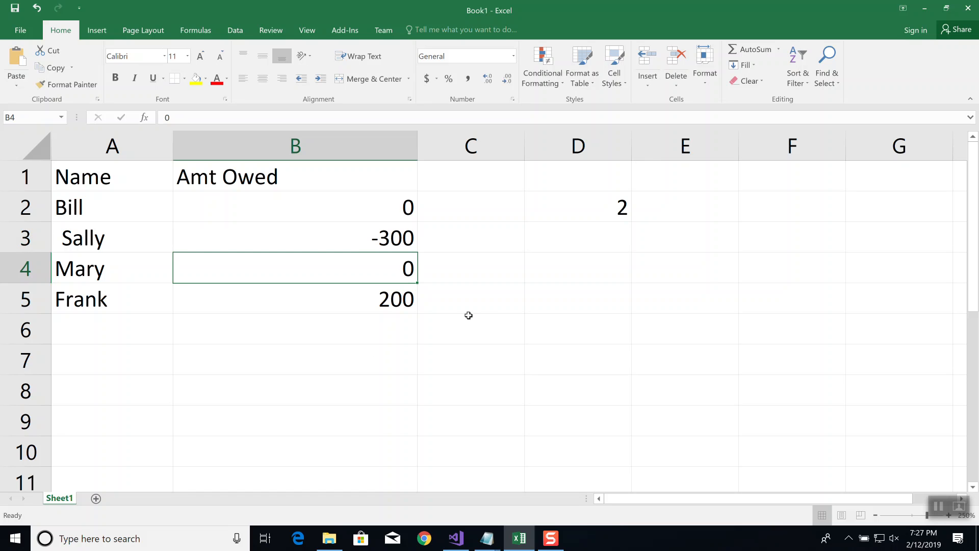
Widen column D so the whole COUNTIF formula in D2 fits in the cell
click(403, 204)
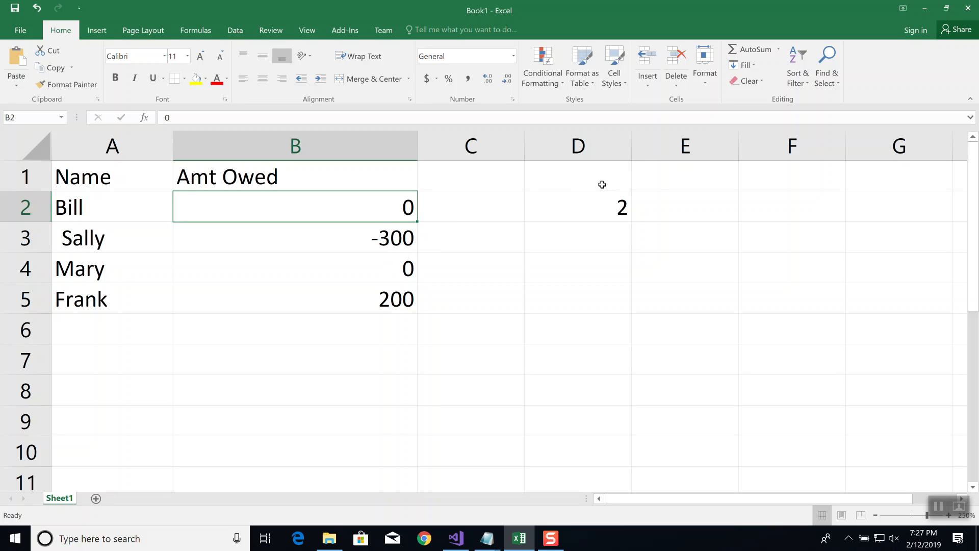
click(594, 208)
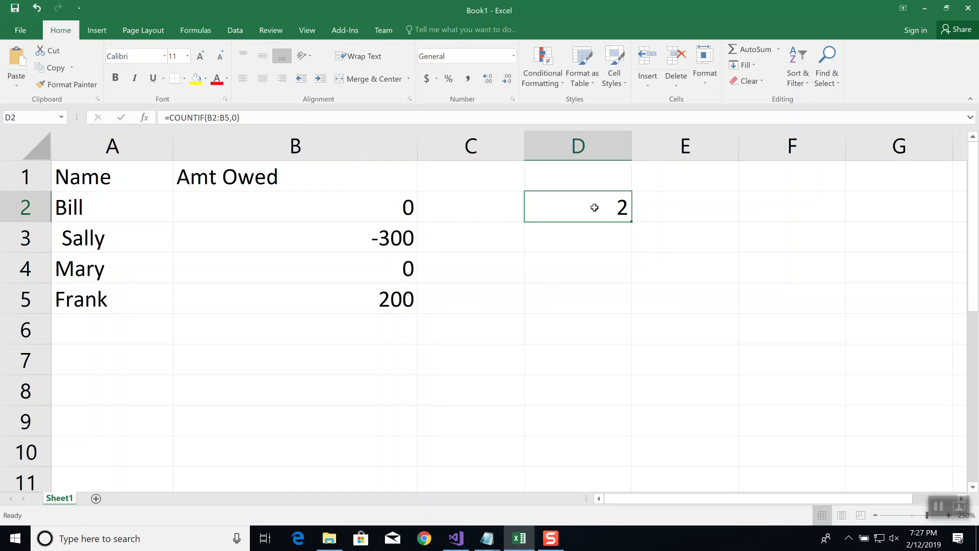
click(292, 118)
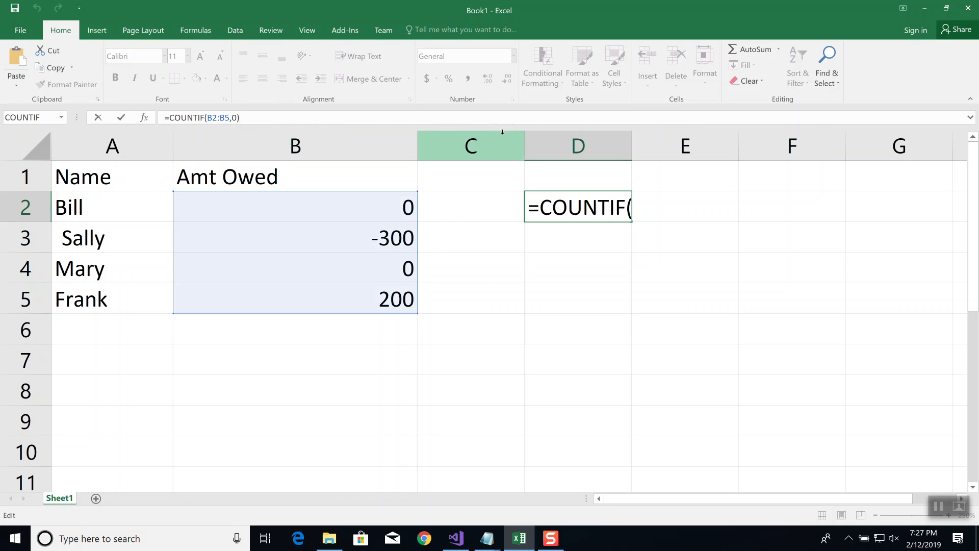
key(ctrl+Return)
drag(633, 143, 799, 147)
Change the criteria of the COUNTIF function in D2 to "<=0", including the quotation marks
click(280, 117)
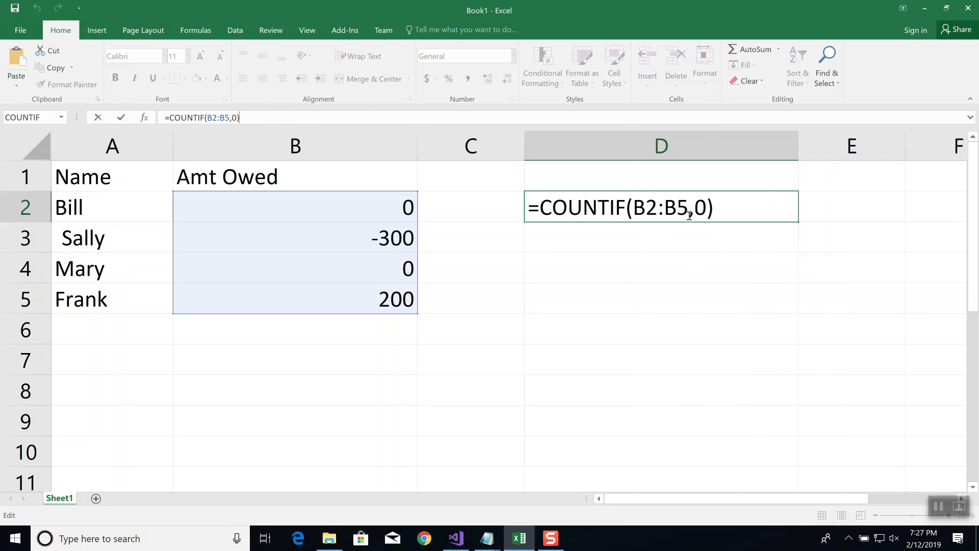
double_click(735, 208)
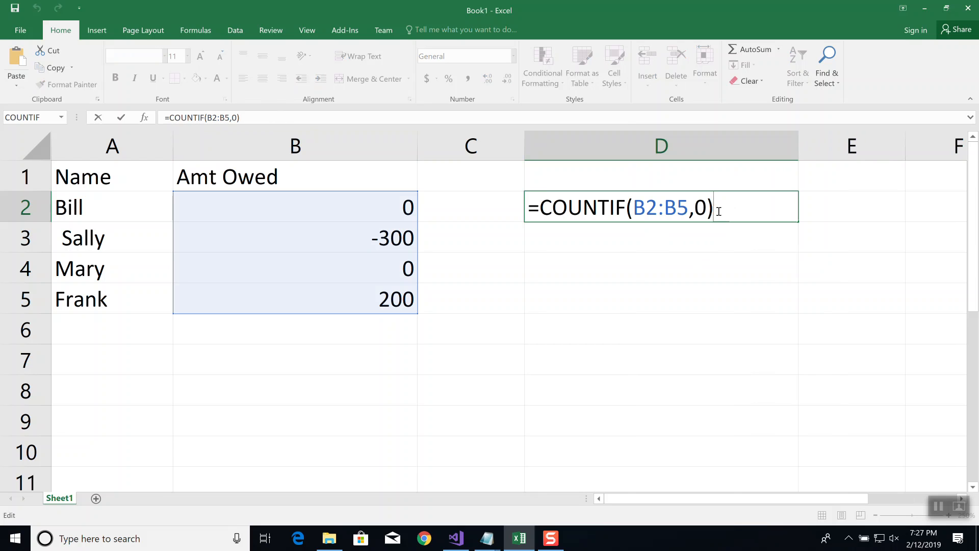
click(146, 119)
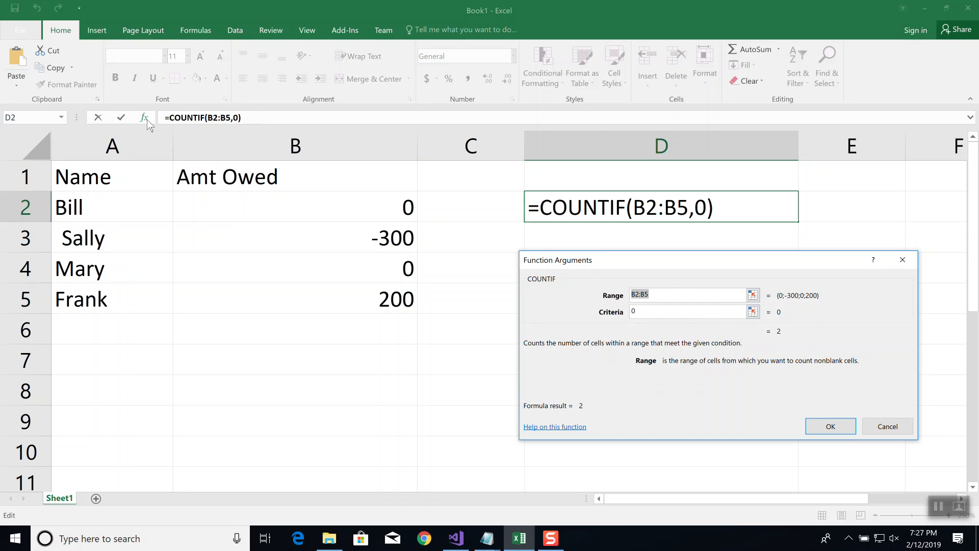
key(Tab)
text(")
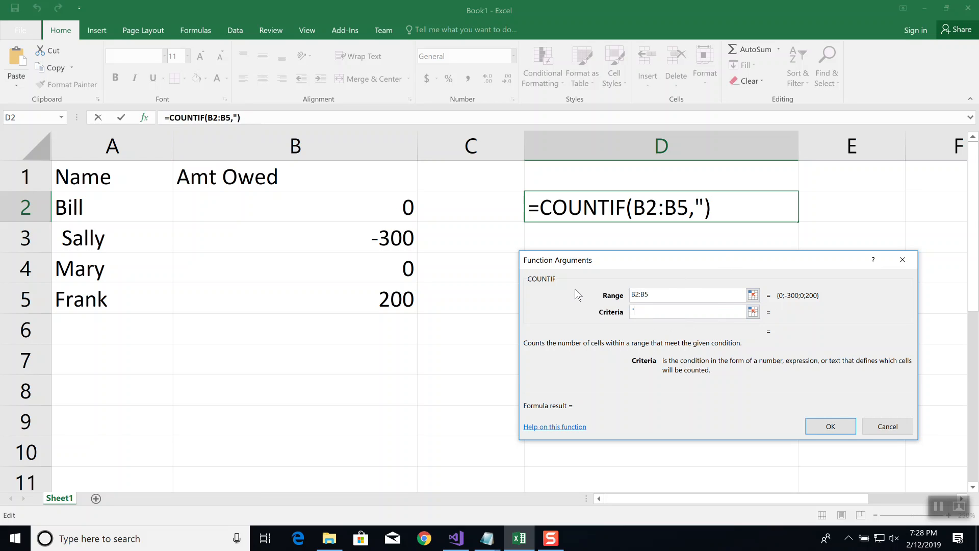
text(<=0")
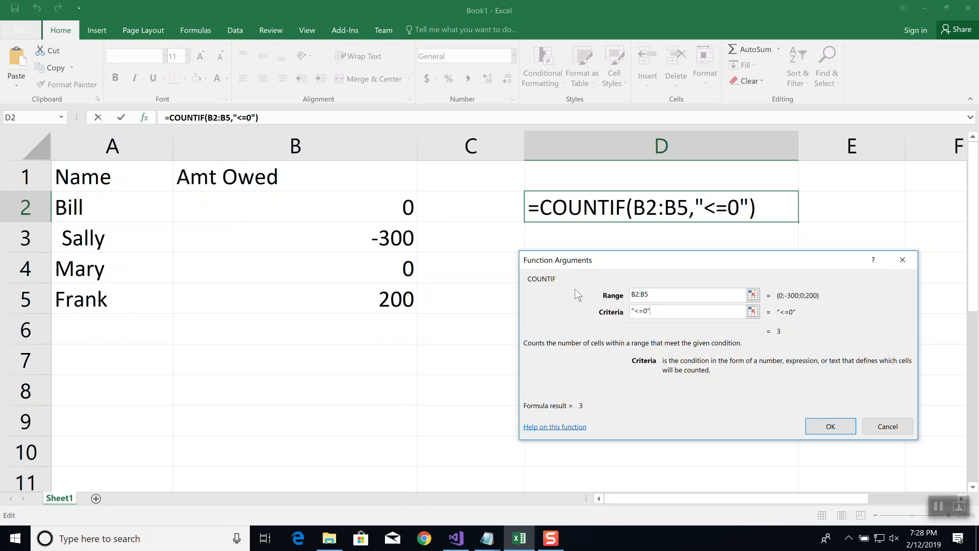
click(838, 428)
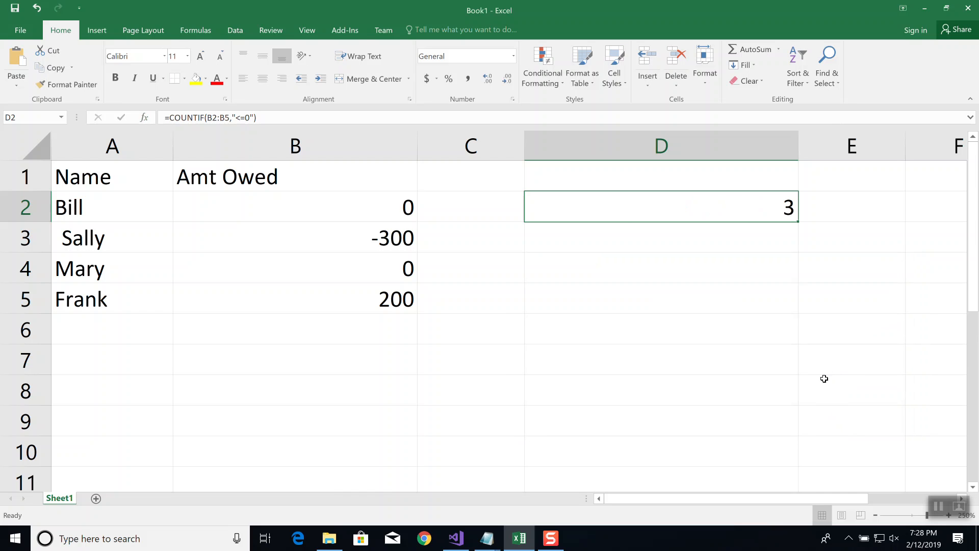
Set the amounts owed to 700 in B3, -20 in B4 and -50 in B5
click(398, 236)
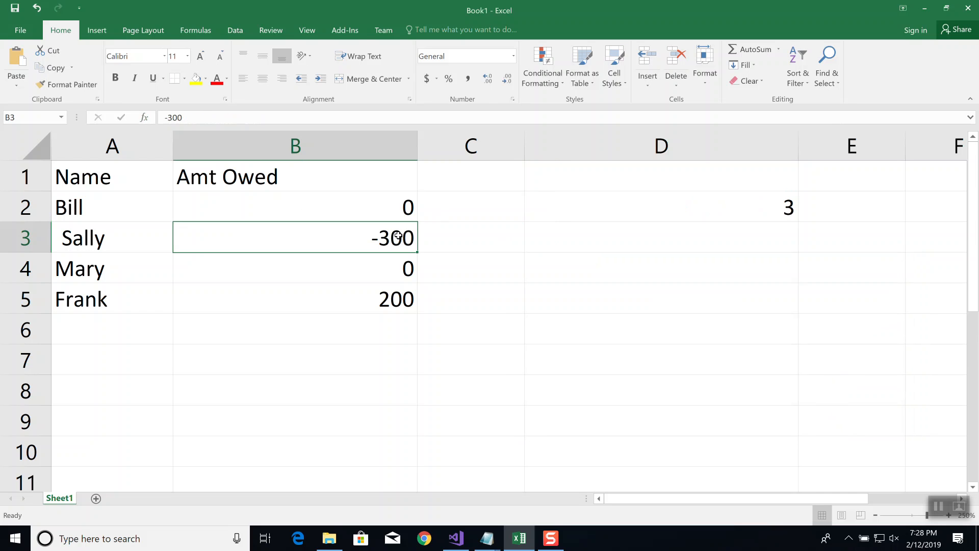
text(700)
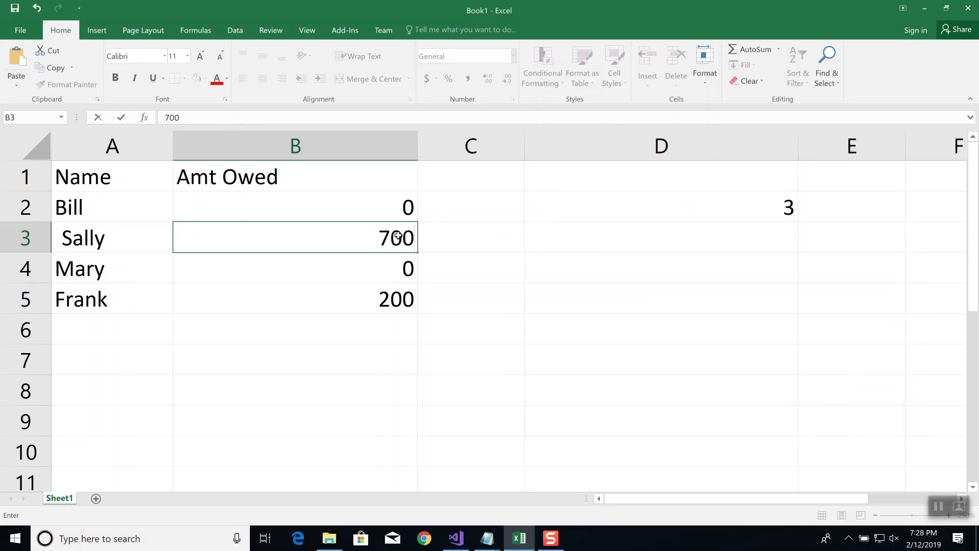
key(Return)
text(-20)
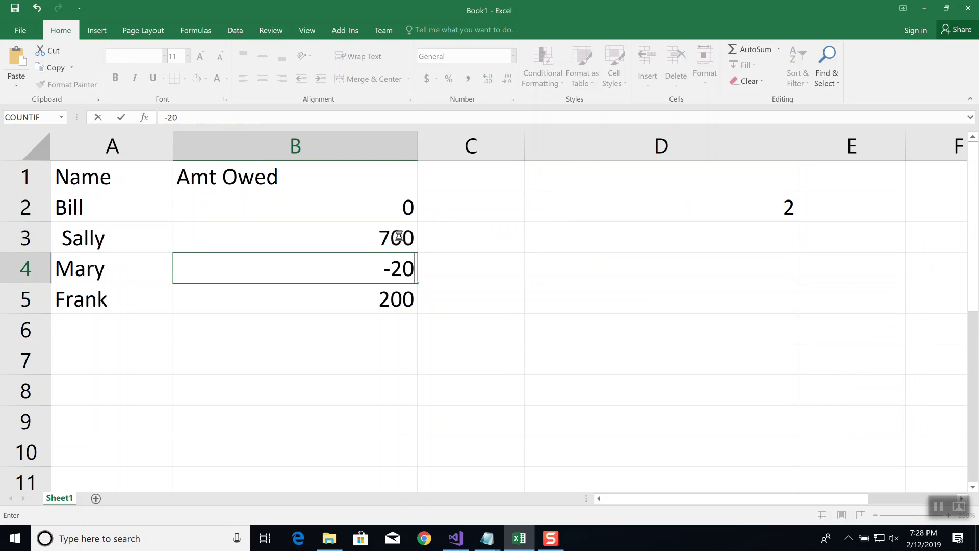
key(Return)
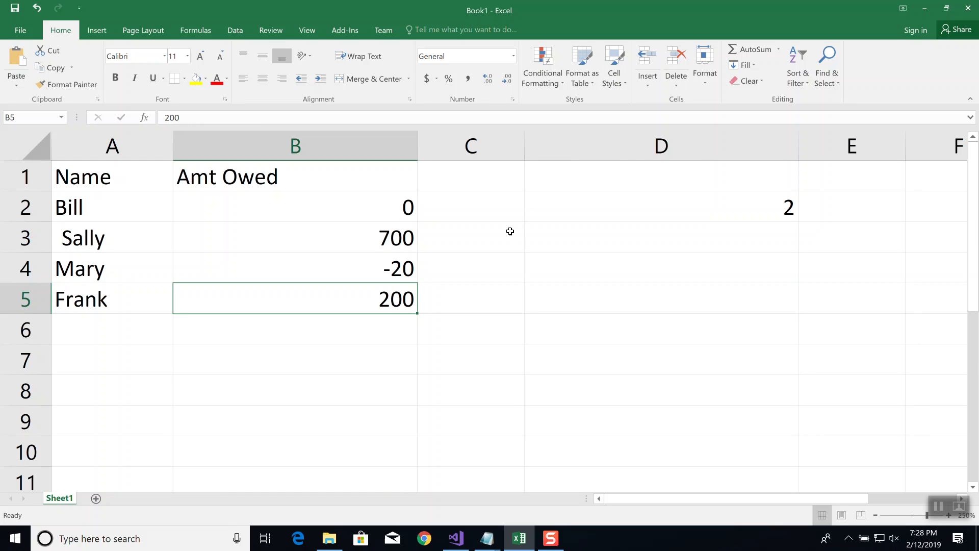
text(-50)
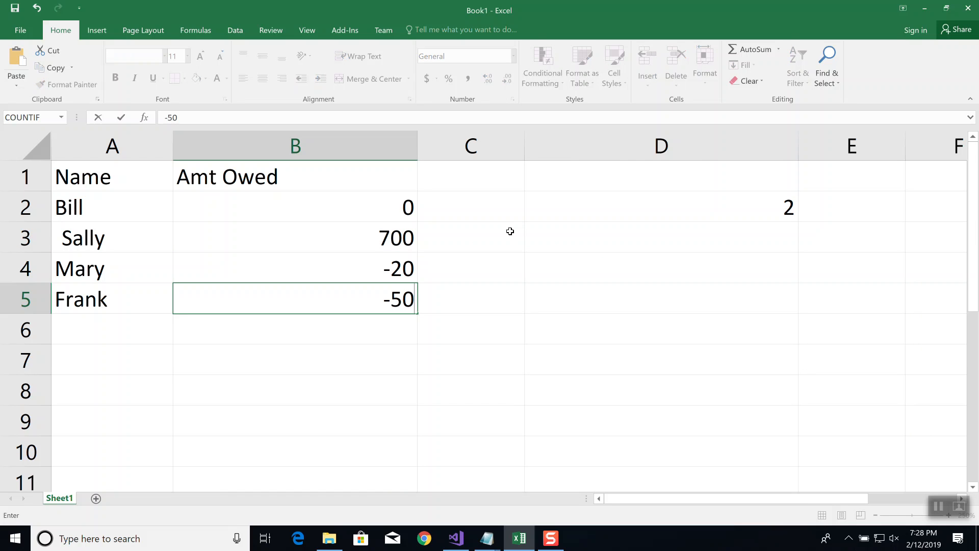
key(Return)
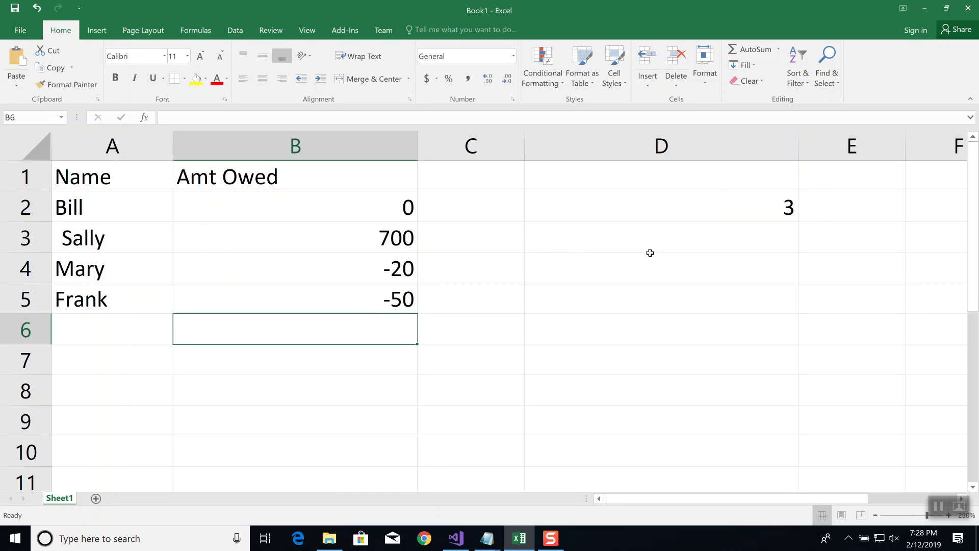
Try "!=0" as the criteria of the COUNTIF formula in D2
click(651, 201)
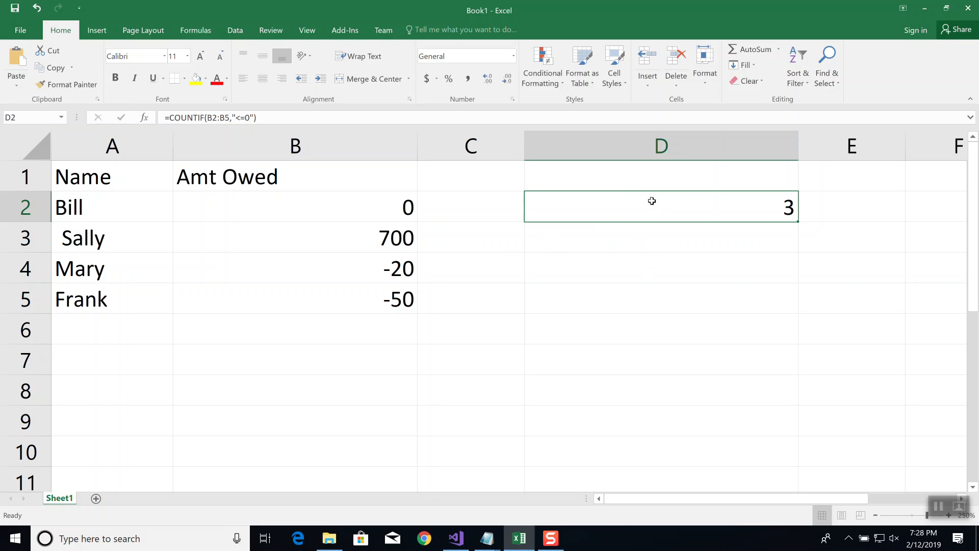
click(372, 117)
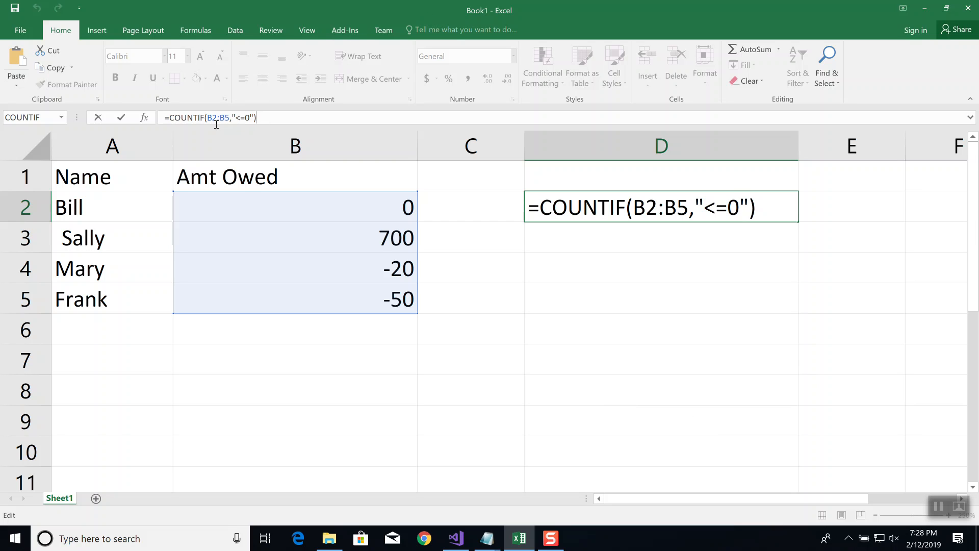
click(715, 206)
key(BackSpace)
text(!)
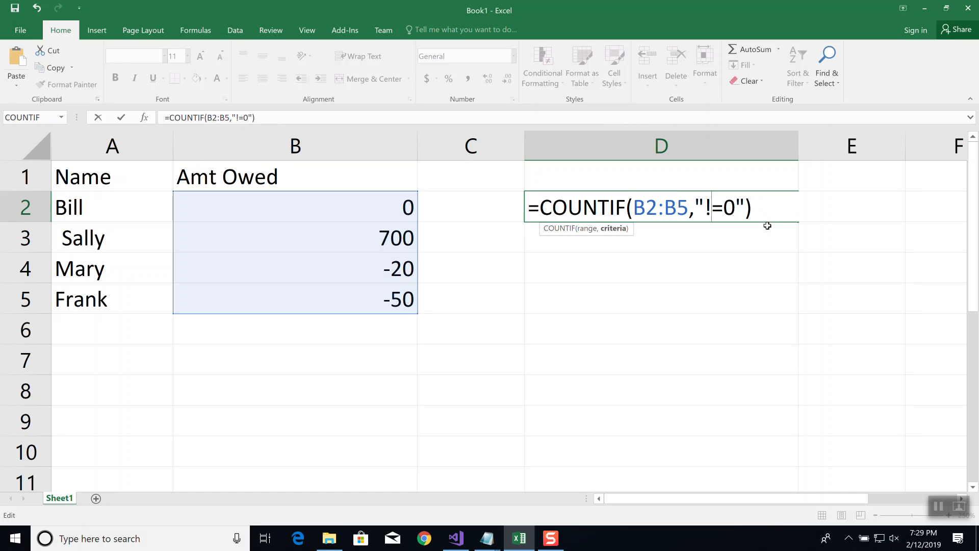
key(Return)
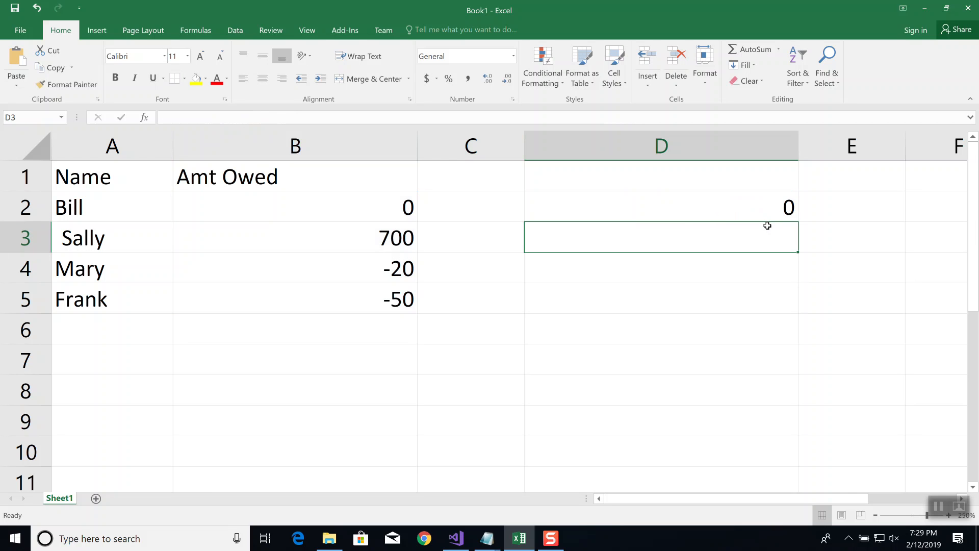
Change the criteria of the COUNTIF formula in D2 to "<>0" to count the amounts that are not zero
key(Up)
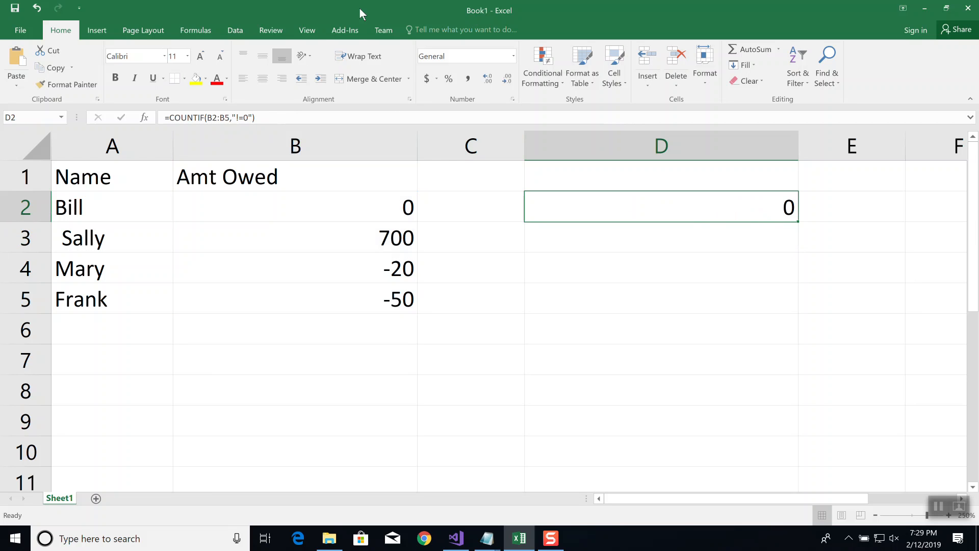
double_click(709, 207)
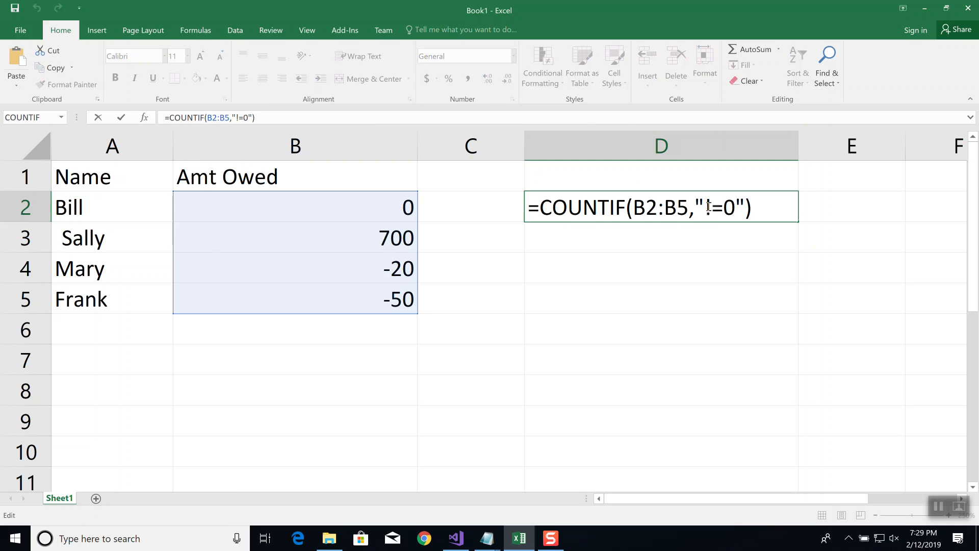
text(<>)
key(Delete)
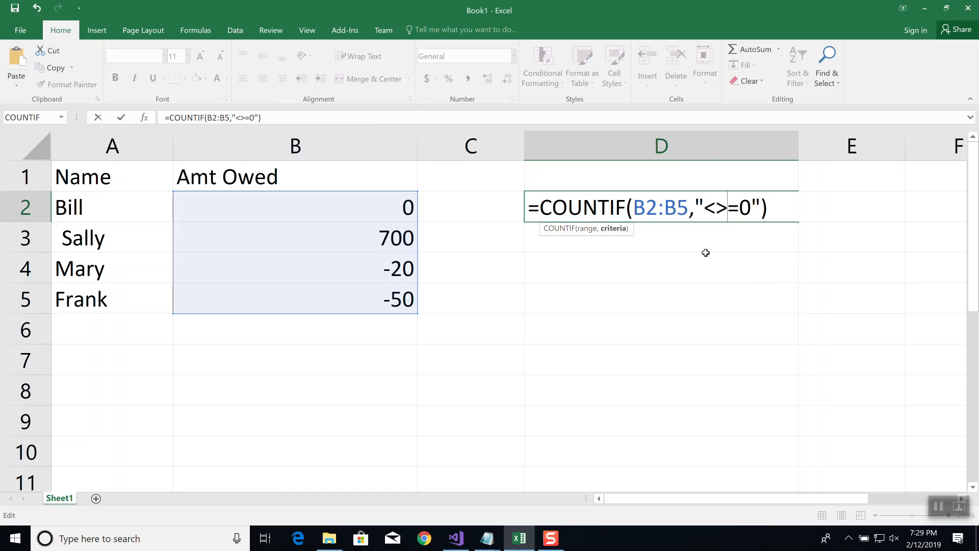
key(Delete)
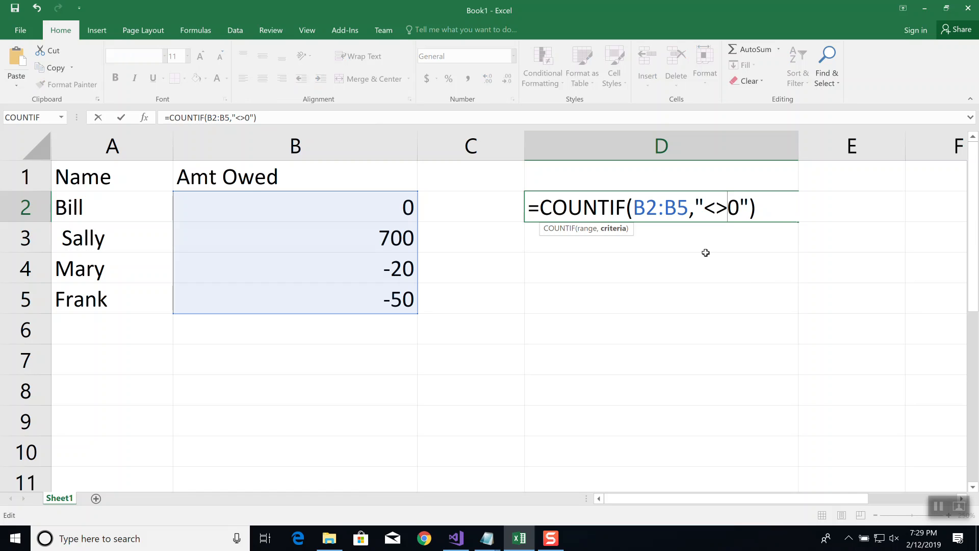
key(Return)
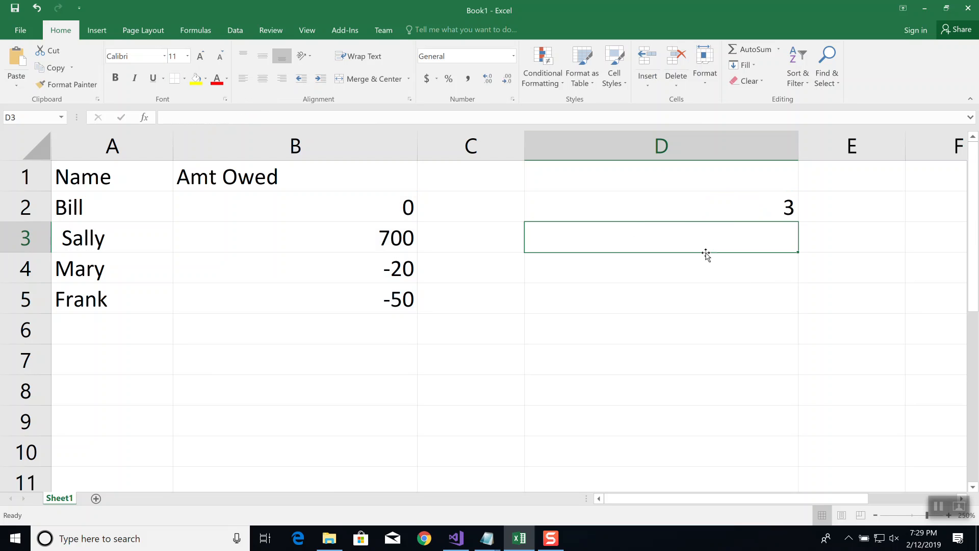
key(Up)
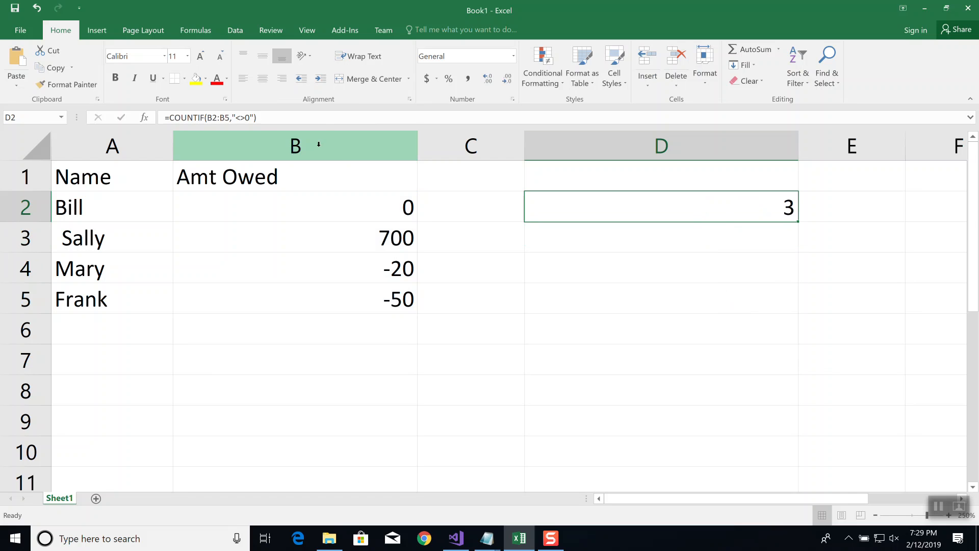
click(315, 113)
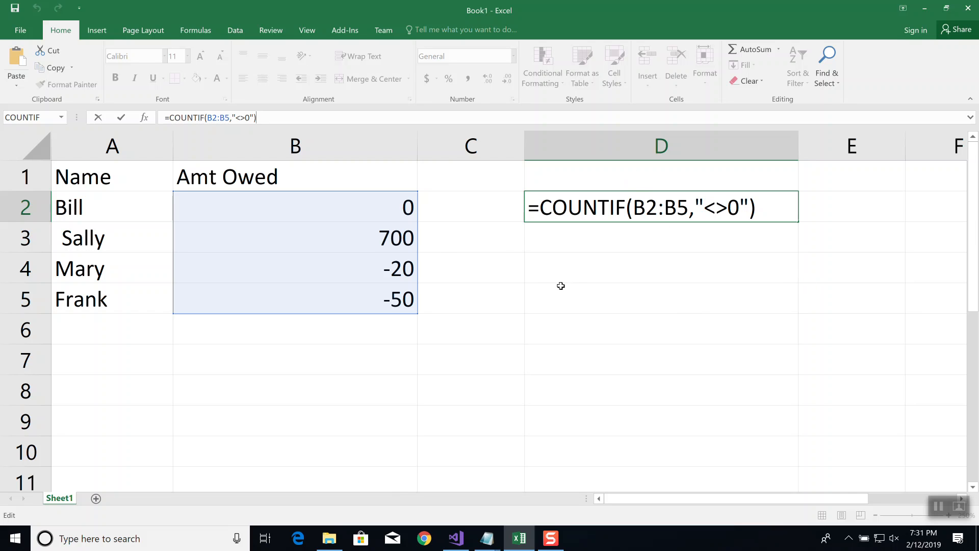
click(585, 268)
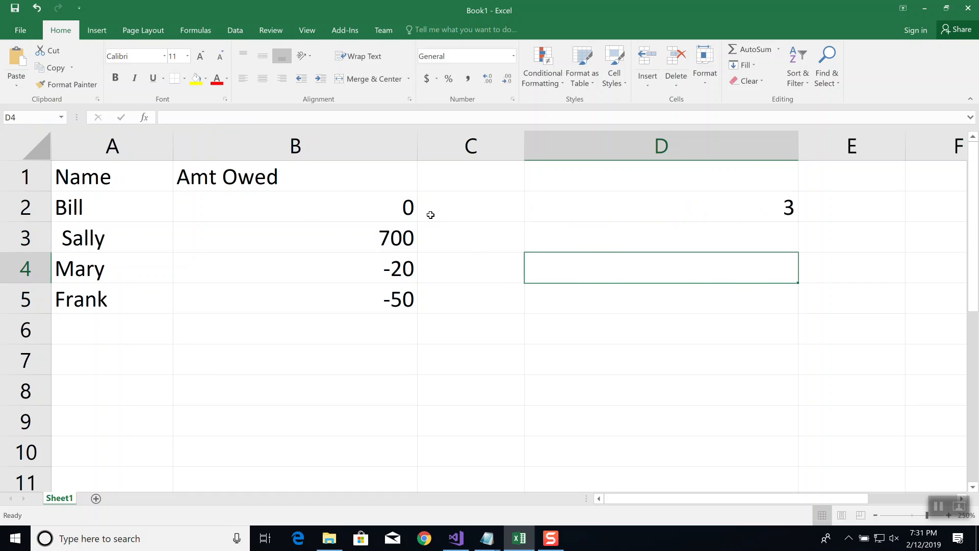
Clear the contents of the range A1:D8 to empty the sheet
click(758, 379)
drag(758, 379, 84, 149)
key(Delete)
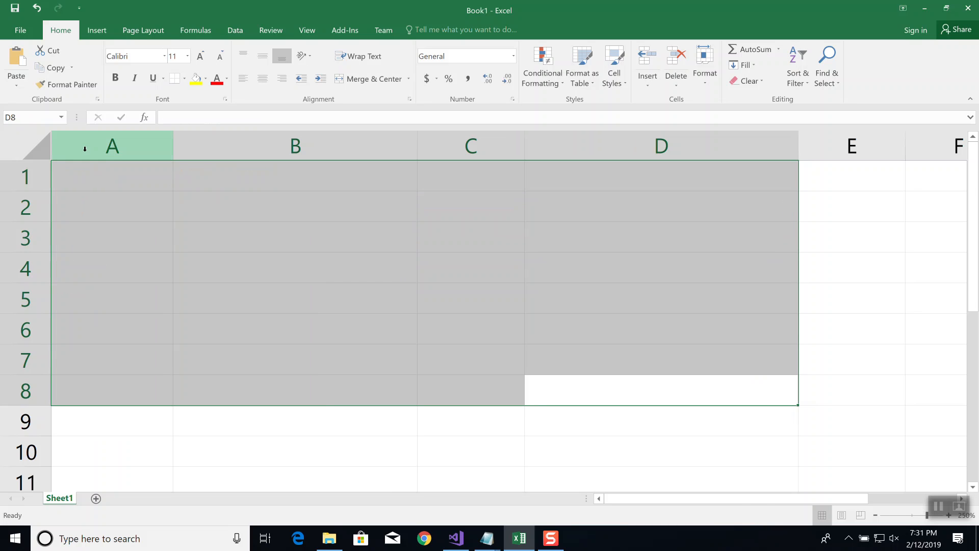
Enter the city Wellington in A1 with its rate of 0.095 in B1
click(122, 183)
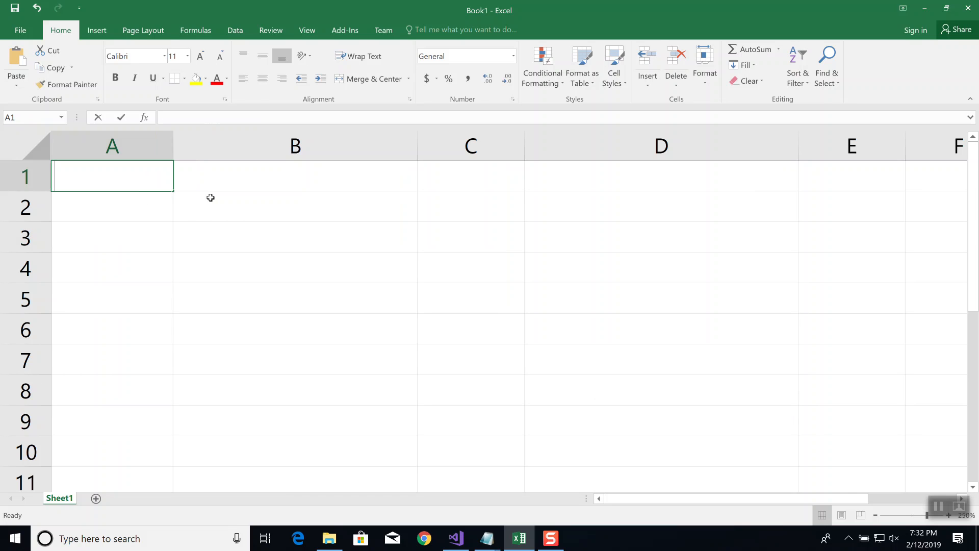
text(Wellington)
key(Tab)
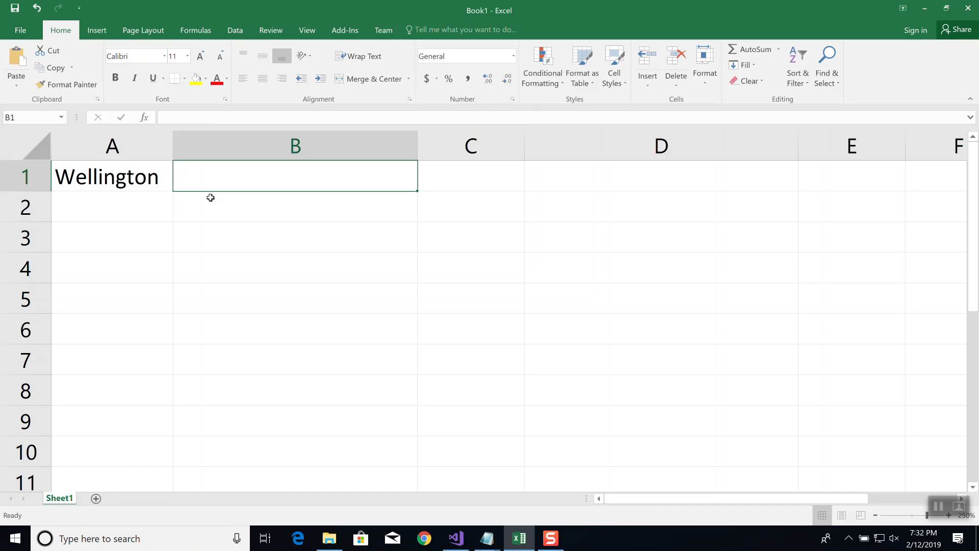
text(0.9)
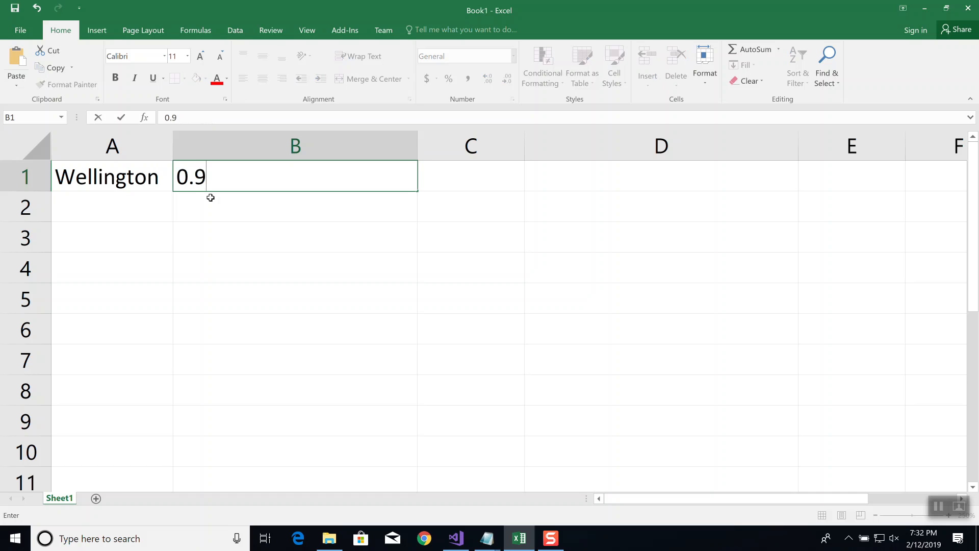
key(BackSpace)
text(095)
key(Return)
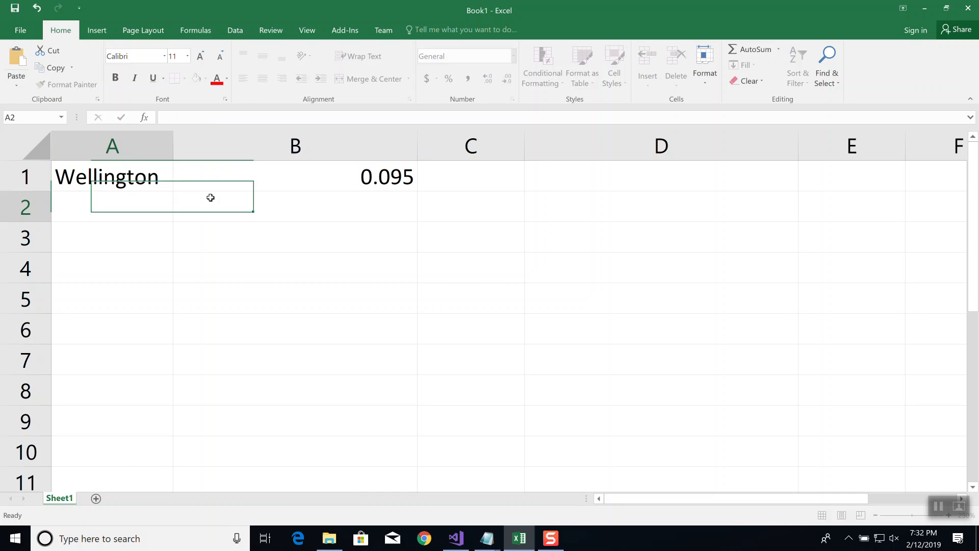
Enter the city Mulvane in A2 with its rate of 0.072 in B2
text(Mulvane)
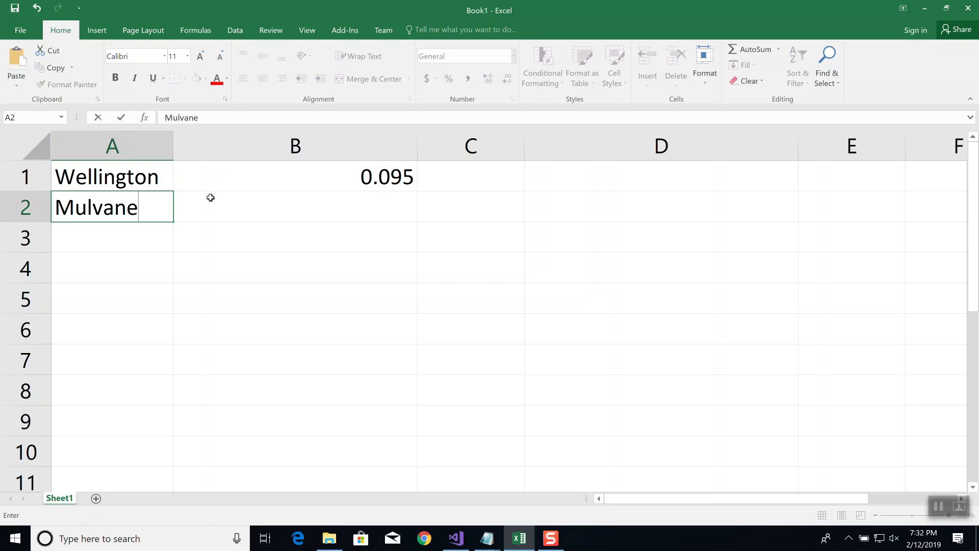
key(Tab)
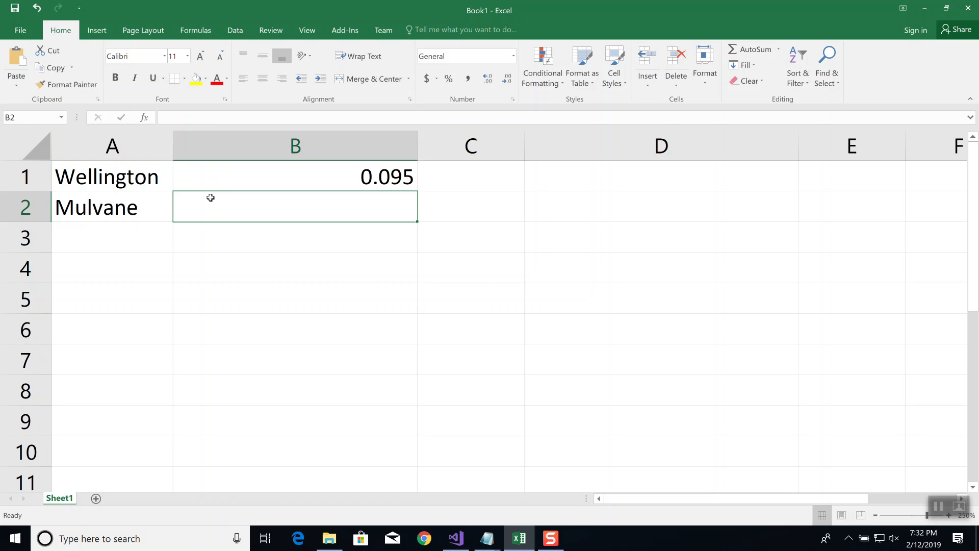
text(0.)
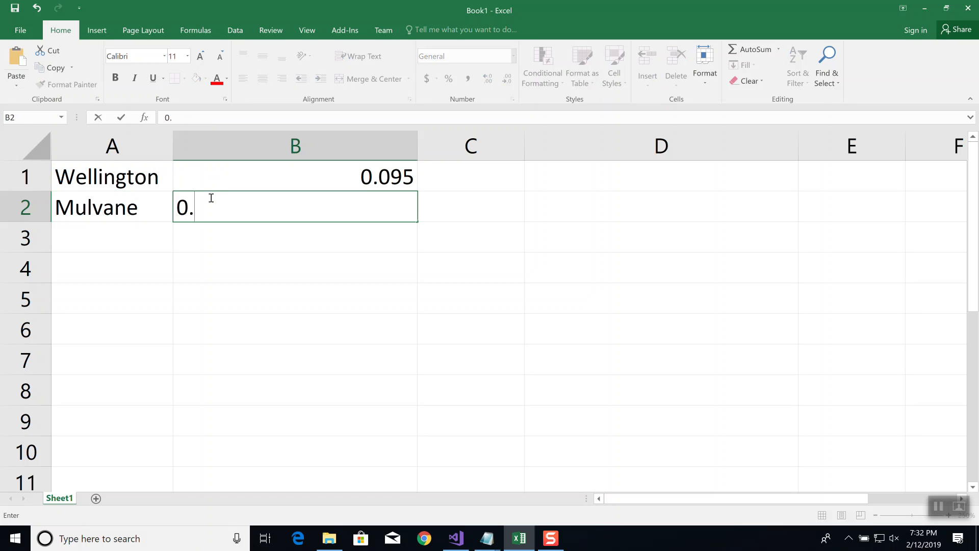
text(072)
key(Return)
Enter the city Wichita in A3 with its rate of 0.075 in B3
text(Wichita)
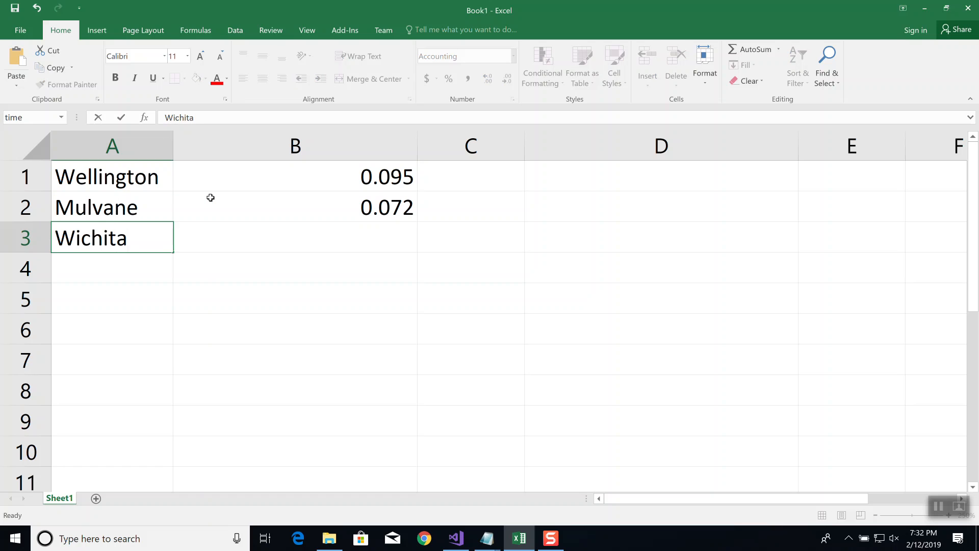
key(Tab)
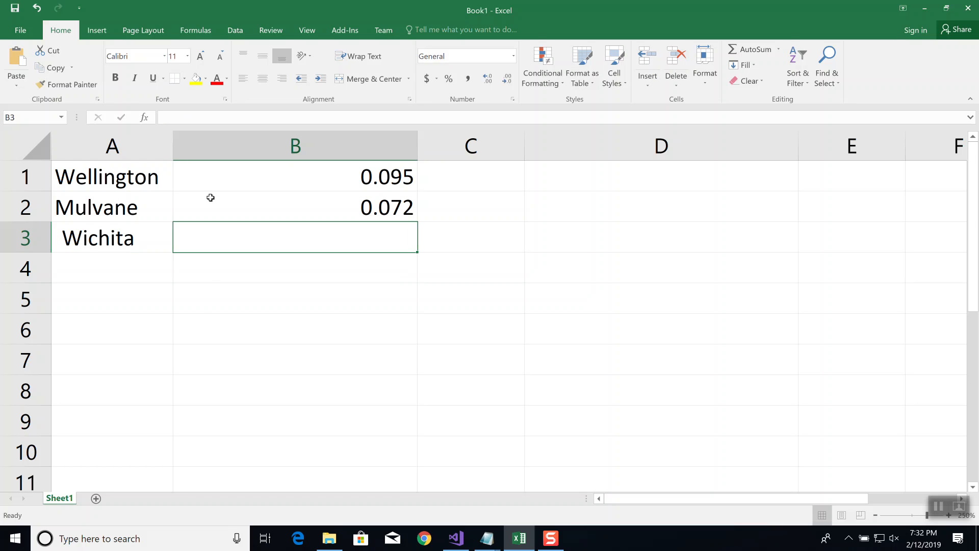
text(0.0)
key(BackSpace)
text(075)
key(ctrl+Return)
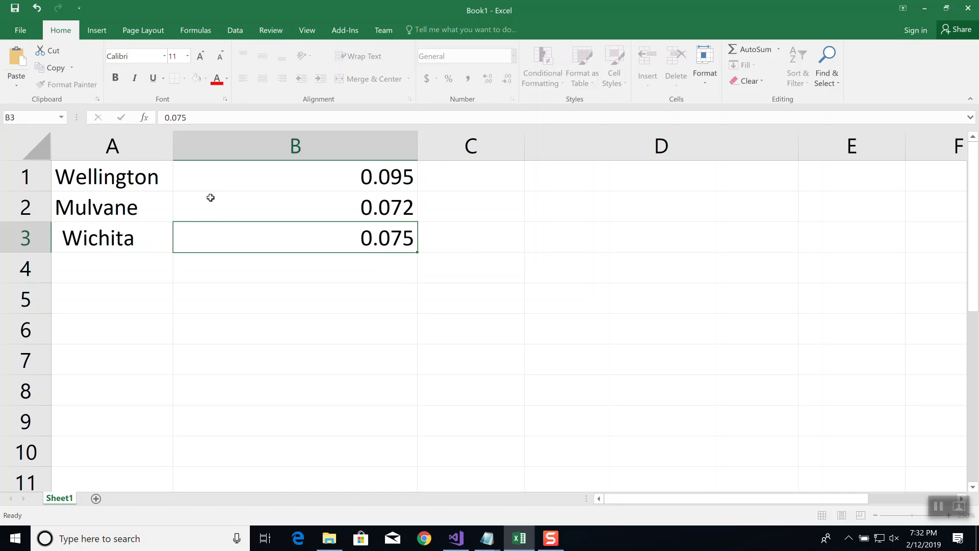
key(Return)
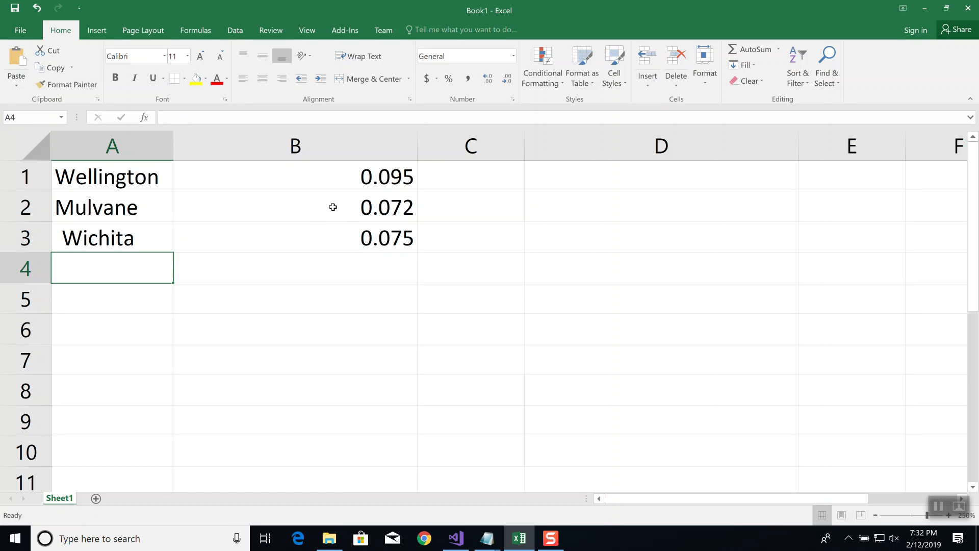
Narrow columns B and D to make room for a second table on the sheet
drag(417, 141, 288, 151)
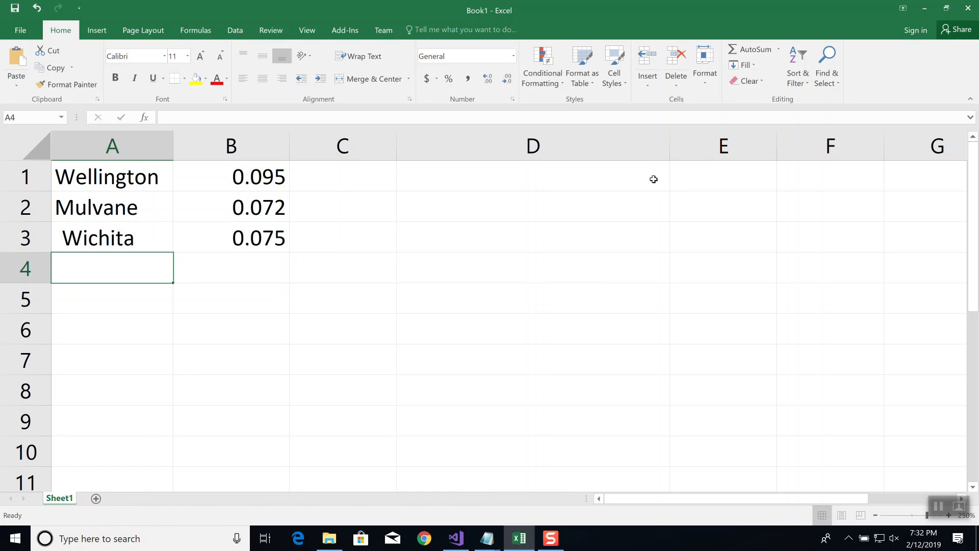
drag(670, 152, 486, 168)
Enter the headings Daily Sales, City and Tax in cells E1, F1 and G1
click(532, 184)
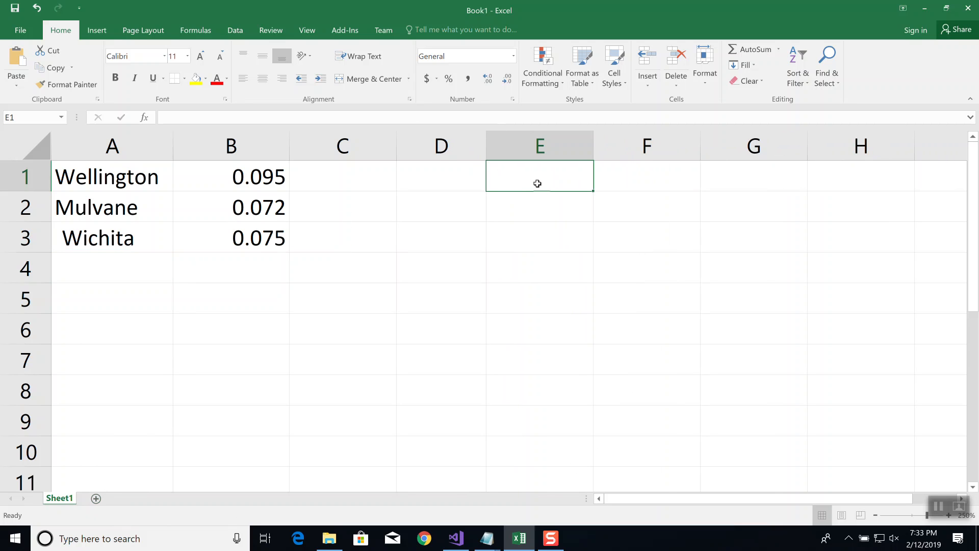
text(Daily )
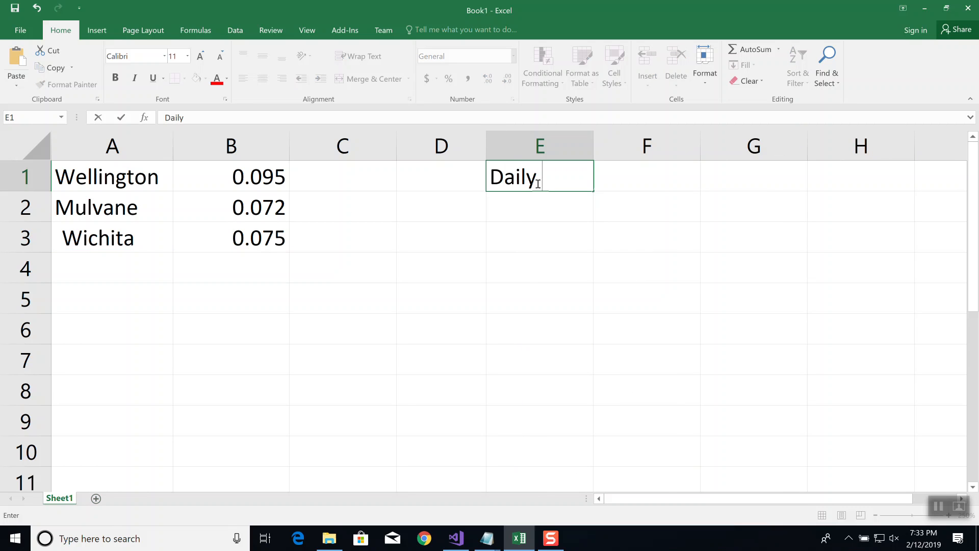
text(Sales)
key(Return)
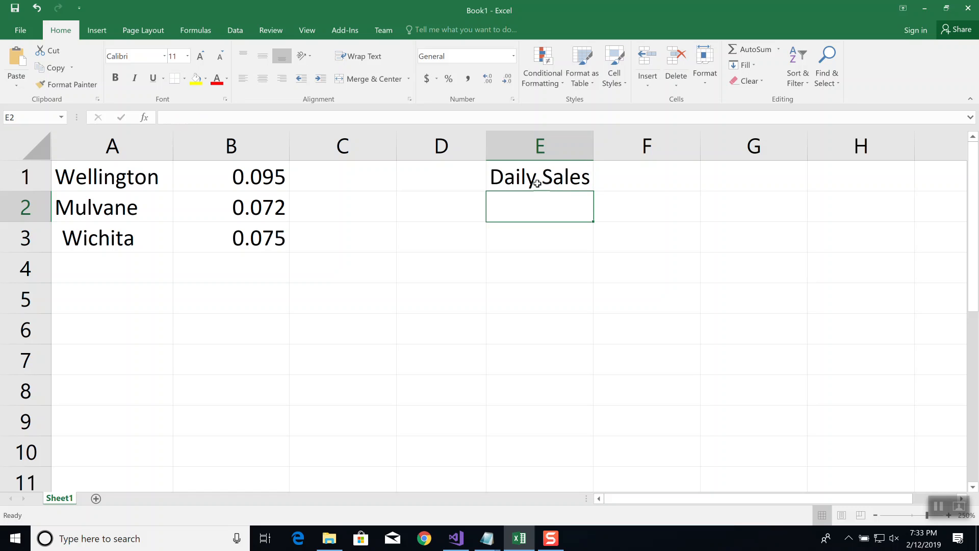
key(Up)
key(Right)
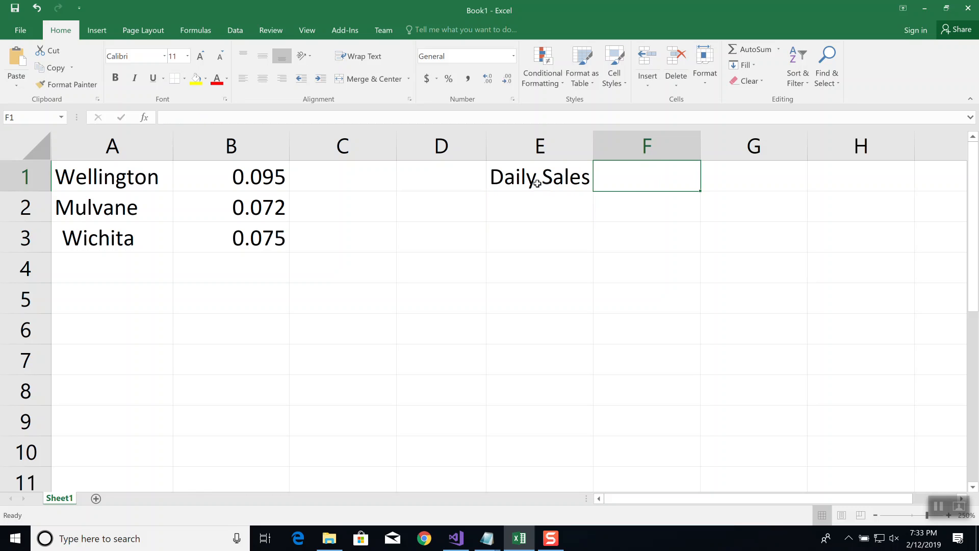
text(Tax)
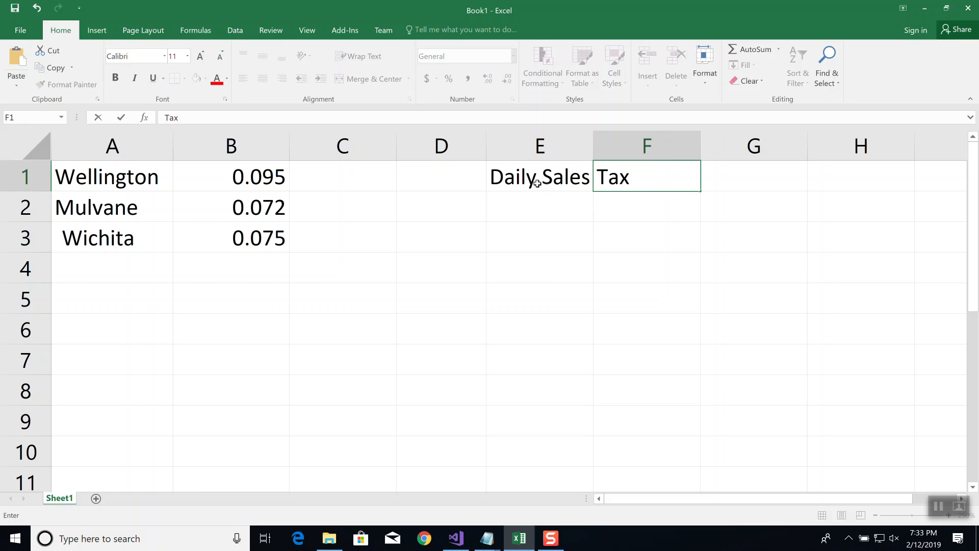
key(BackSpace)
key(BackSpace)
key(BackSpace)
text(City)
key(Tab)
text(Tax)
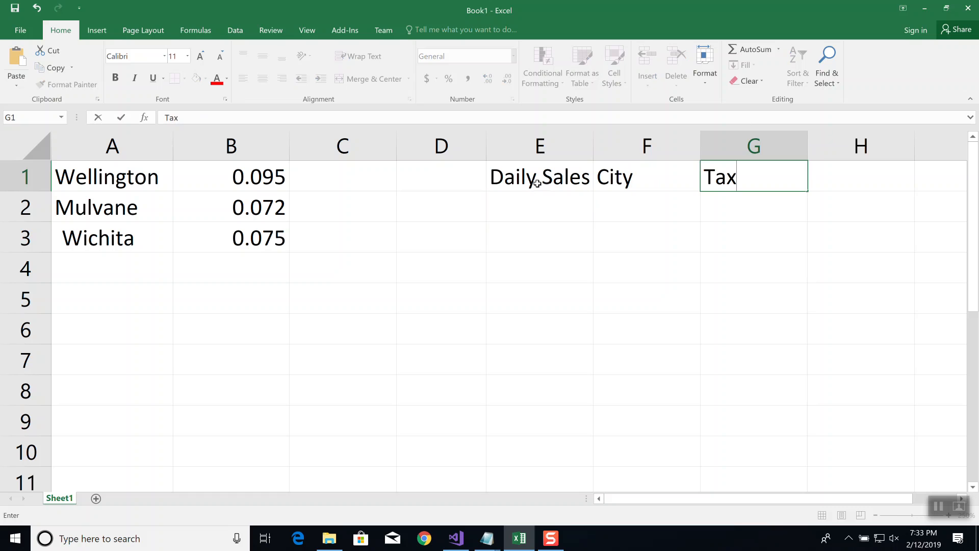
key(Return)
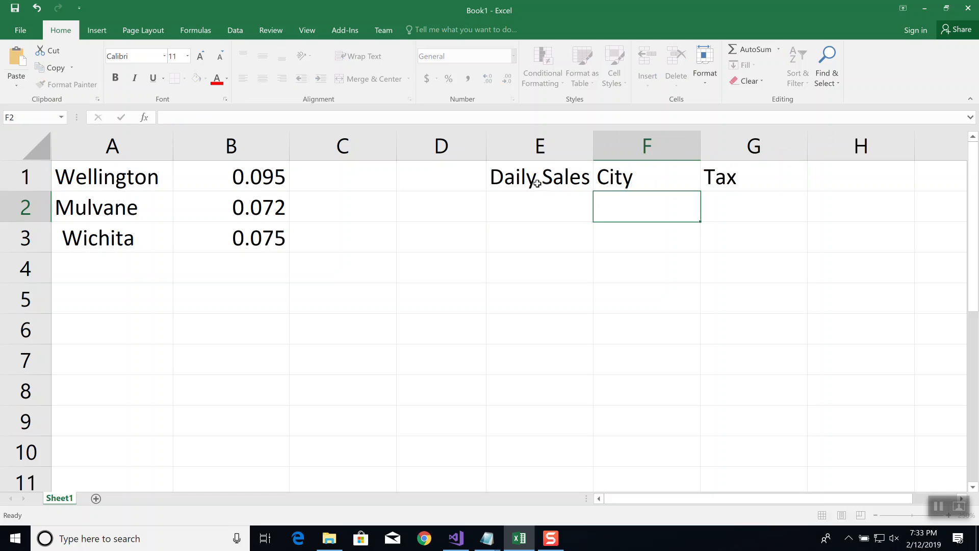
Enter 2000 as the first daily sales amount in E2
key(Left)
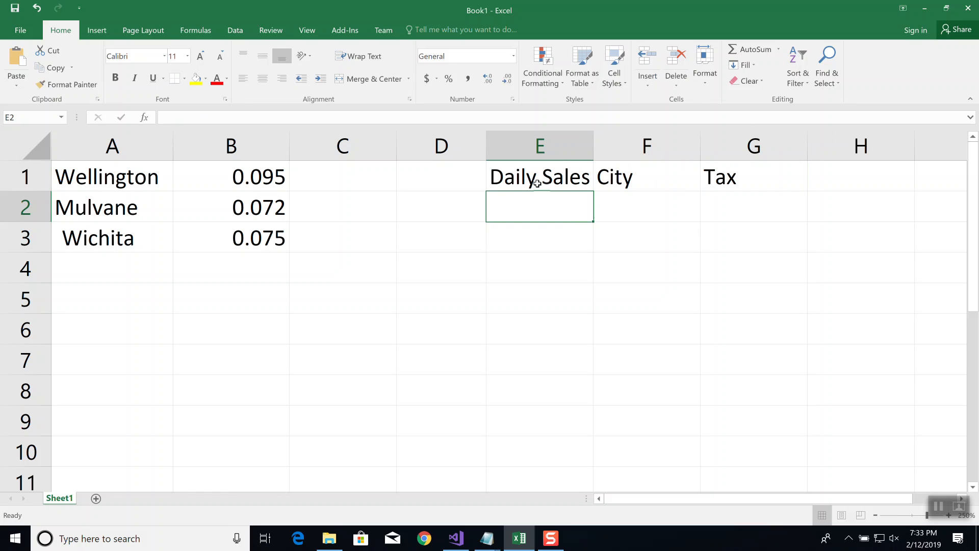
text(2000)
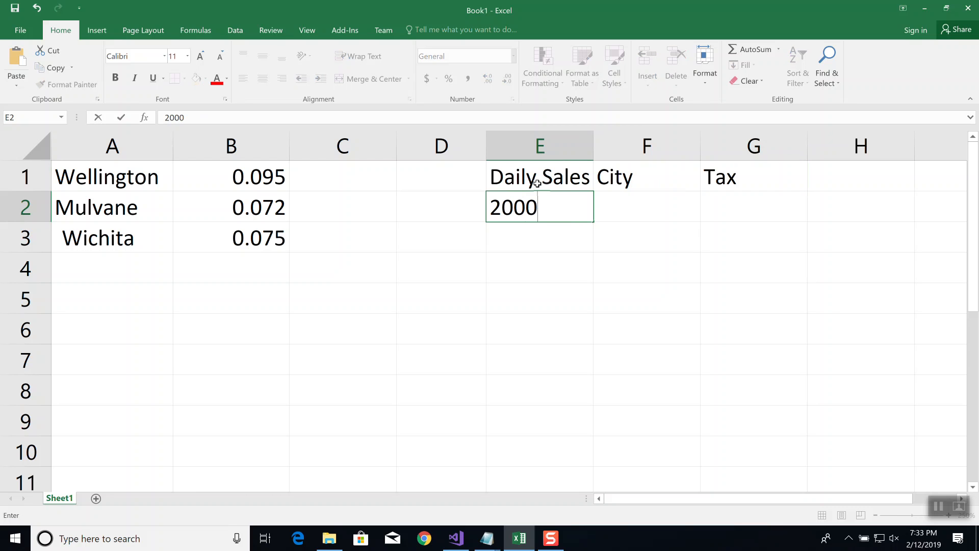
key(Return)
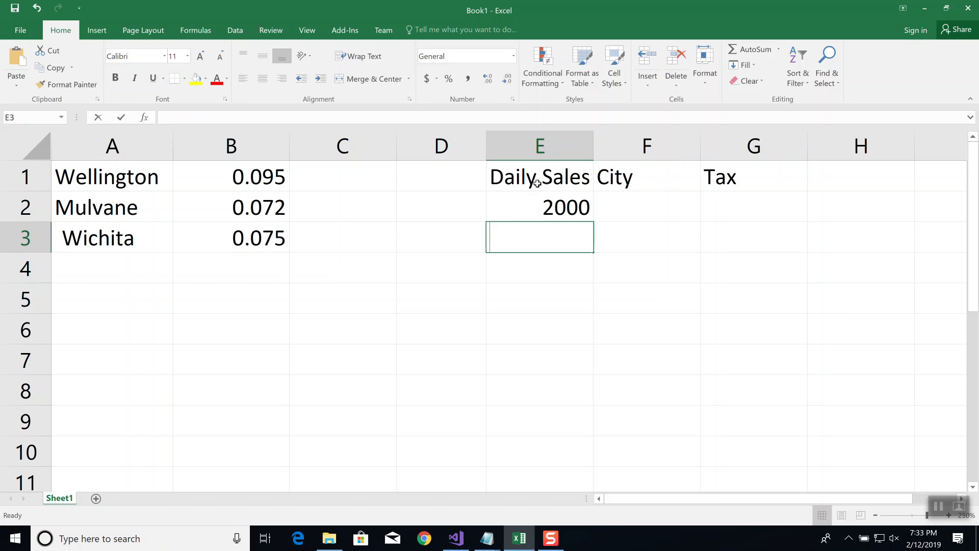
Enter the daily sales amounts 3000 in E3 and 1500 in E4
text(3000)
key(Return)
text(1500)
key(Return)
Enter the cities Wichita, Wichita and Wellington in cells F2, F3 and F4
key(Up)
key(Up)
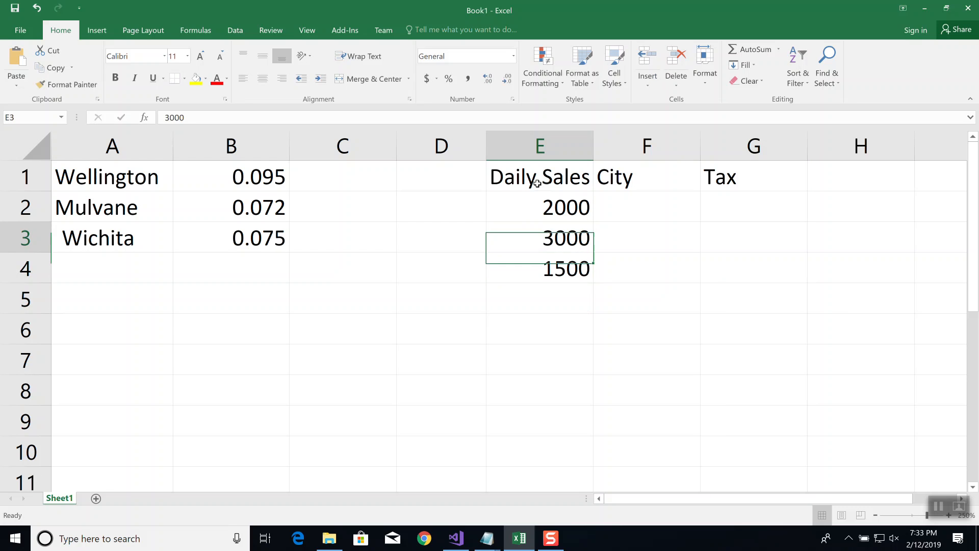
key(Up)
key(Right)
text(Wichita)
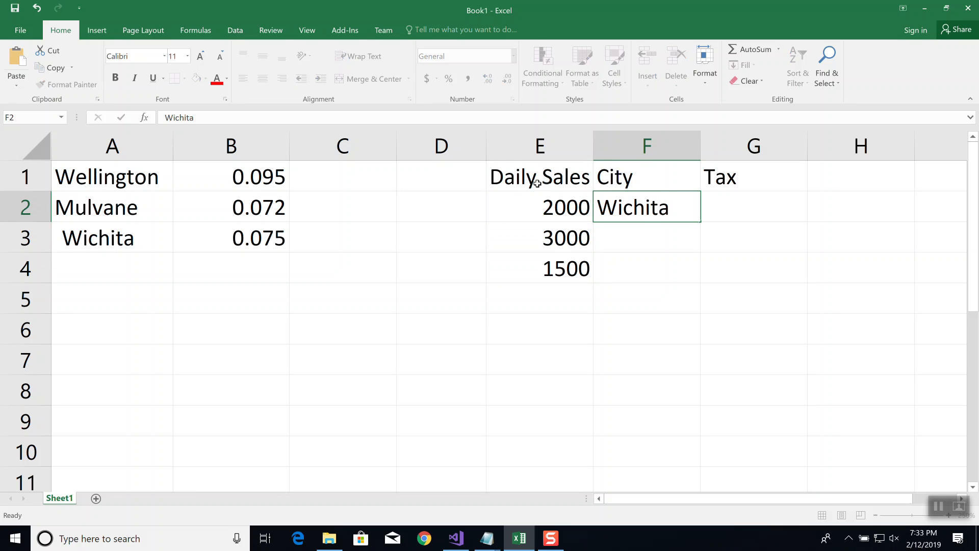
key(Return)
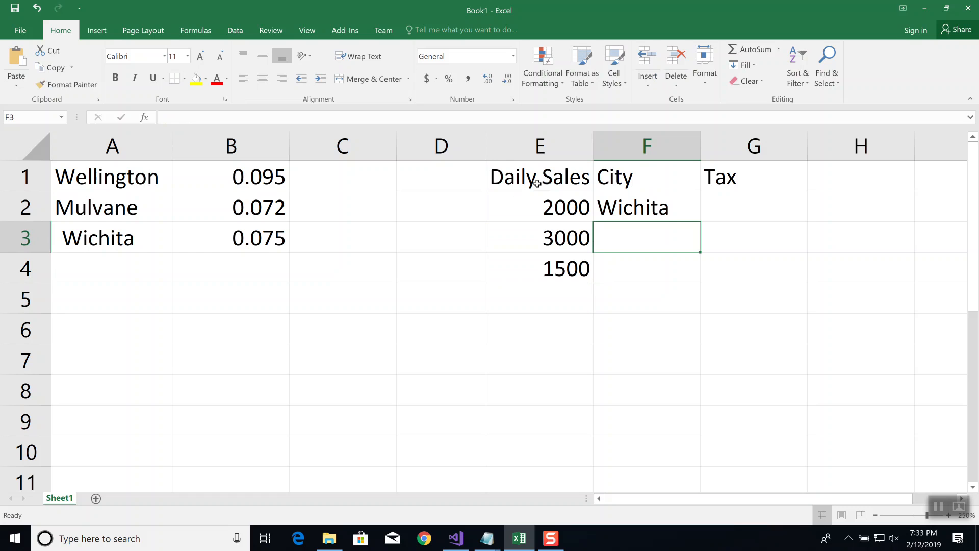
text(Wichita)
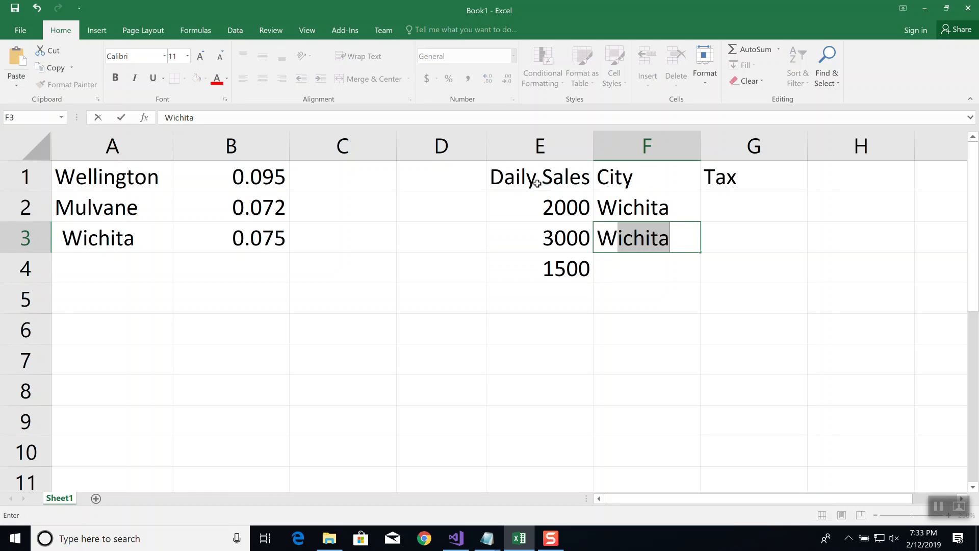
key(Return)
text(Wellington)
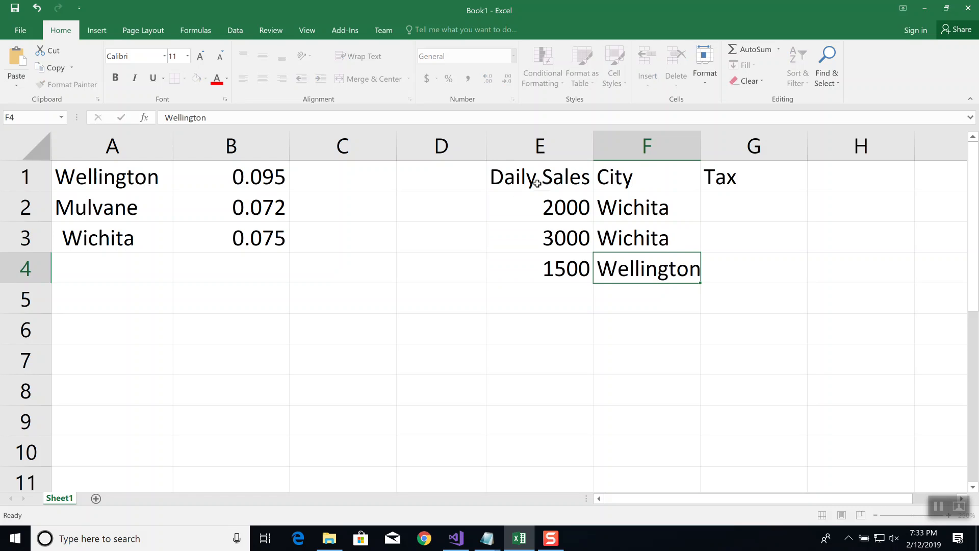
key(Return)
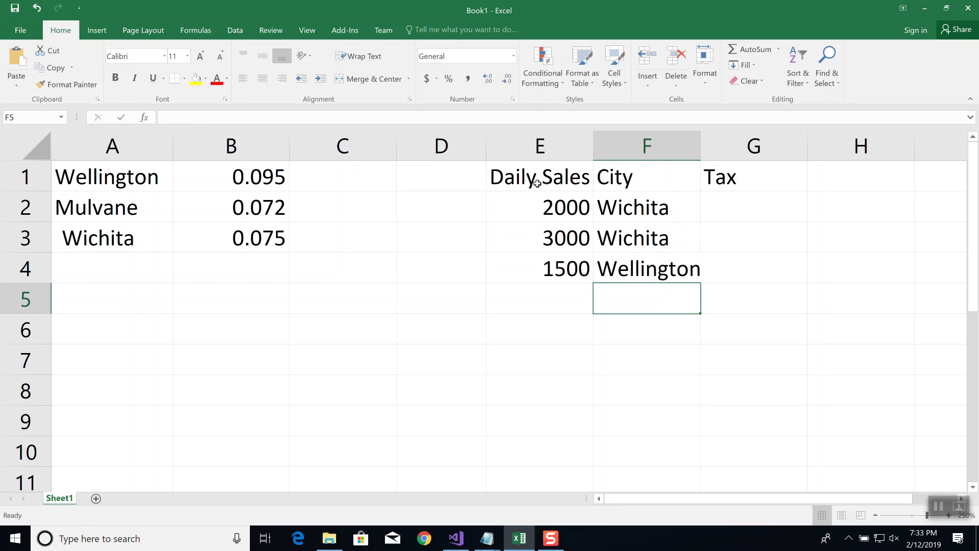
Select cell G2, the first empty cell under the Tax heading
key(Up)
key(Up)
key(Up)
key(Up)
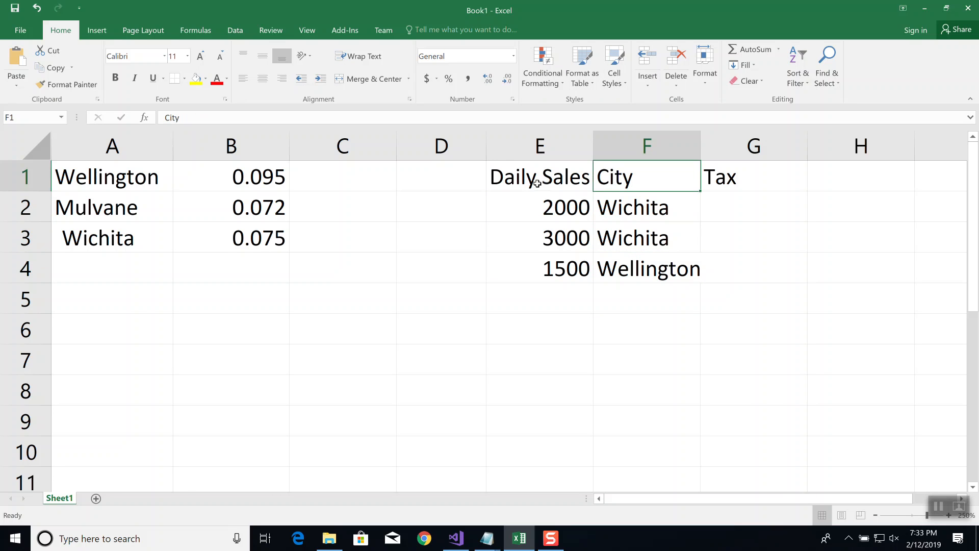
key(Down)
key(Right)
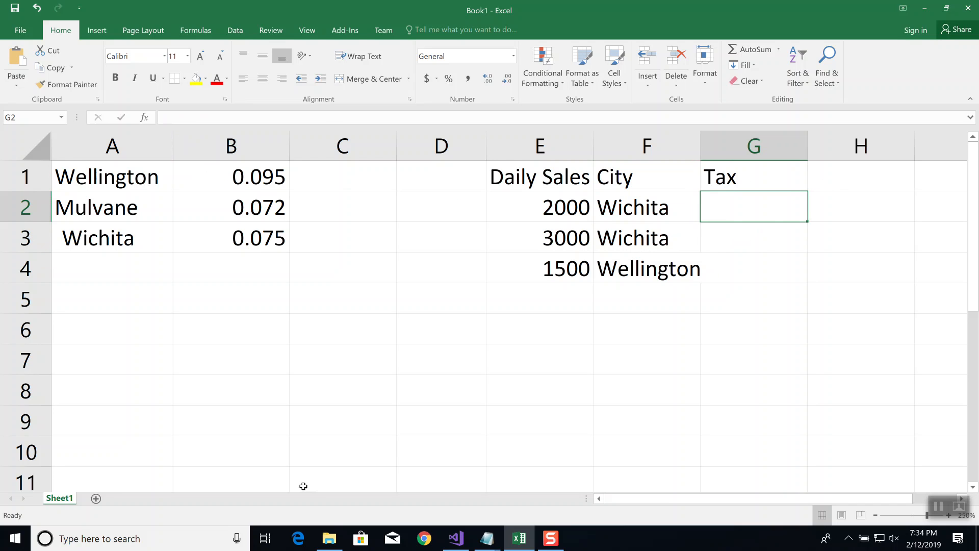
Switch to the Notepad notes and add a VLOOKUP heading on its own line below the salary tax example
click(483, 542)
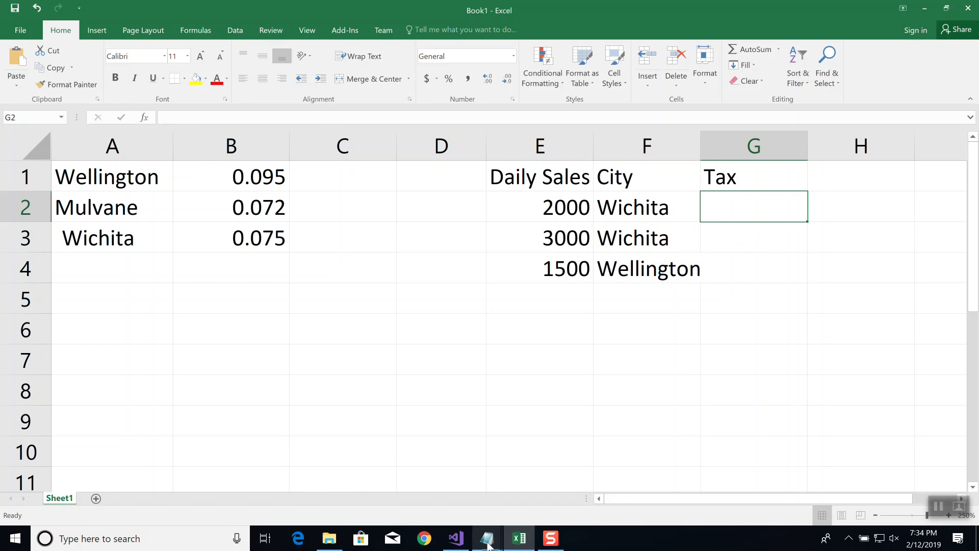
click(527, 491)
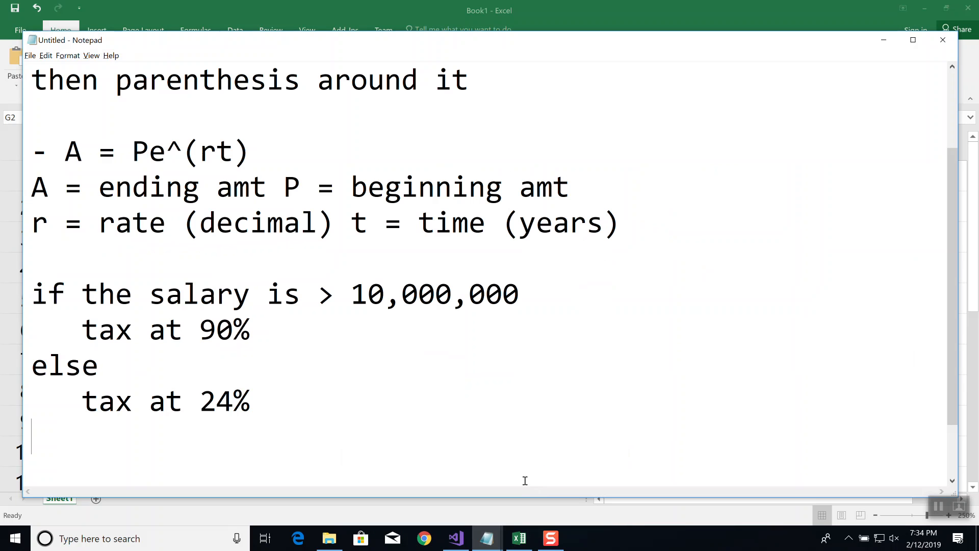
key(Return)
key(Return)
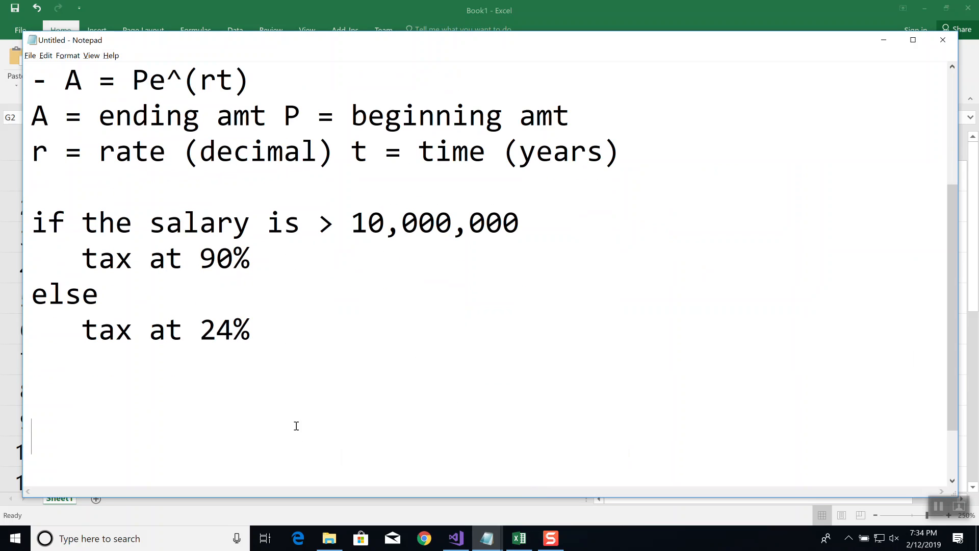
text(VLOOKUP)
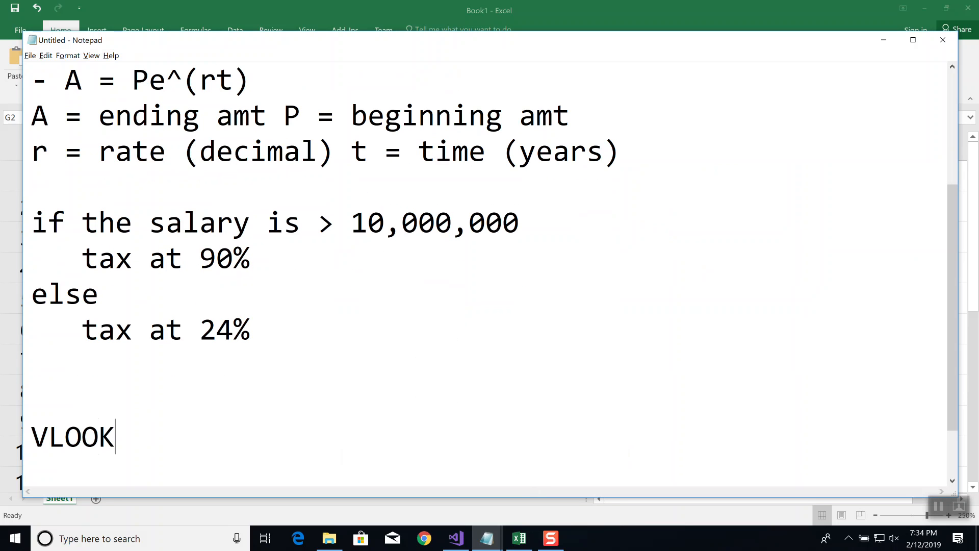
key(Return)
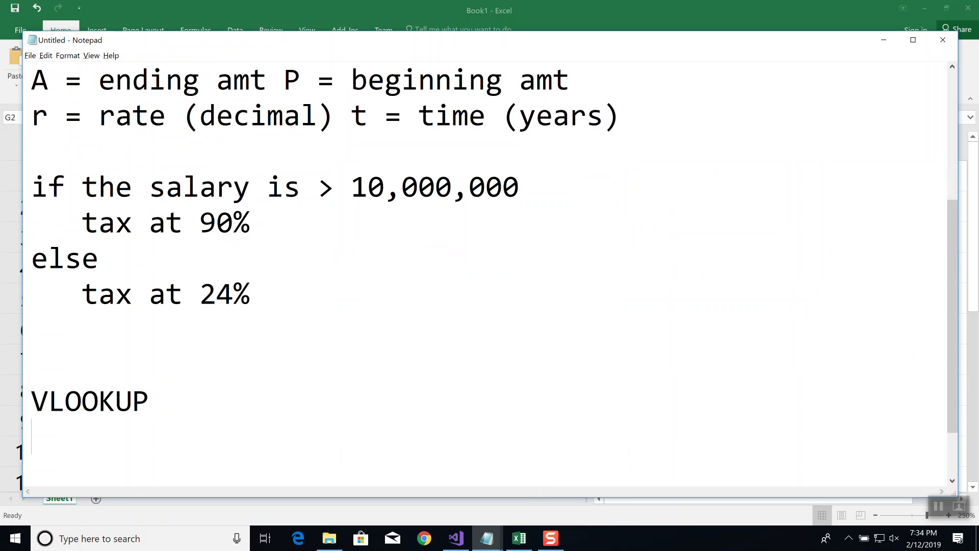
Begin the syntax line under the heading with "VLOOKUP(Value to Look up,"
text(VLOO)
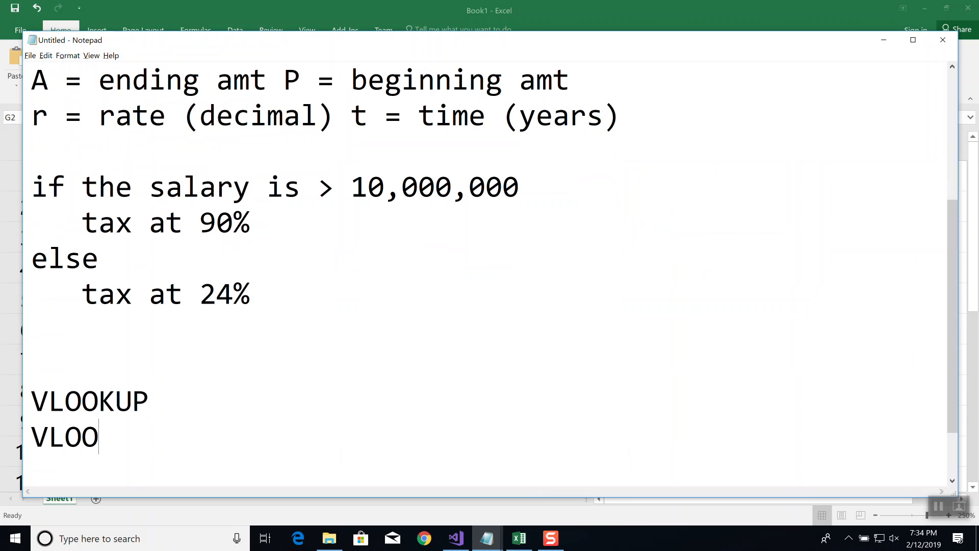
text(KUP()
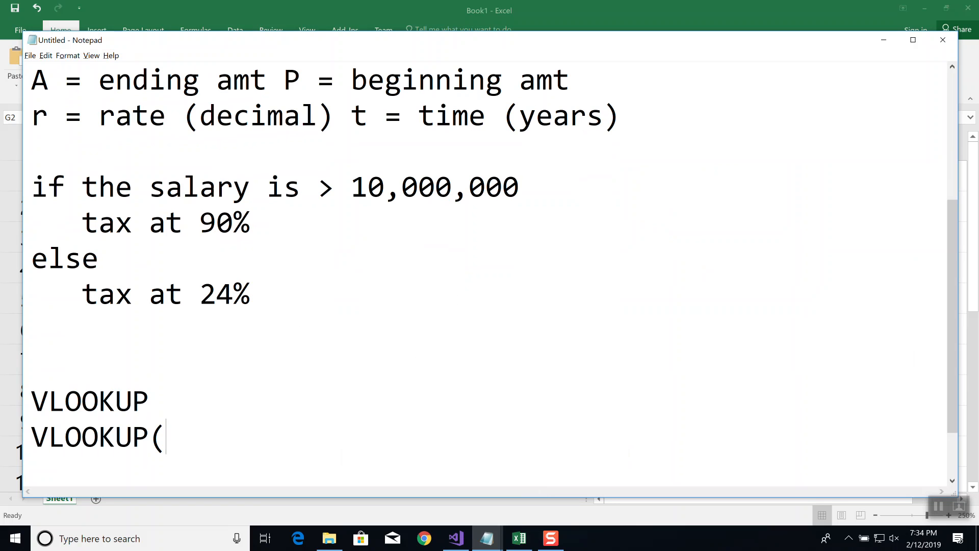
text(Valu)
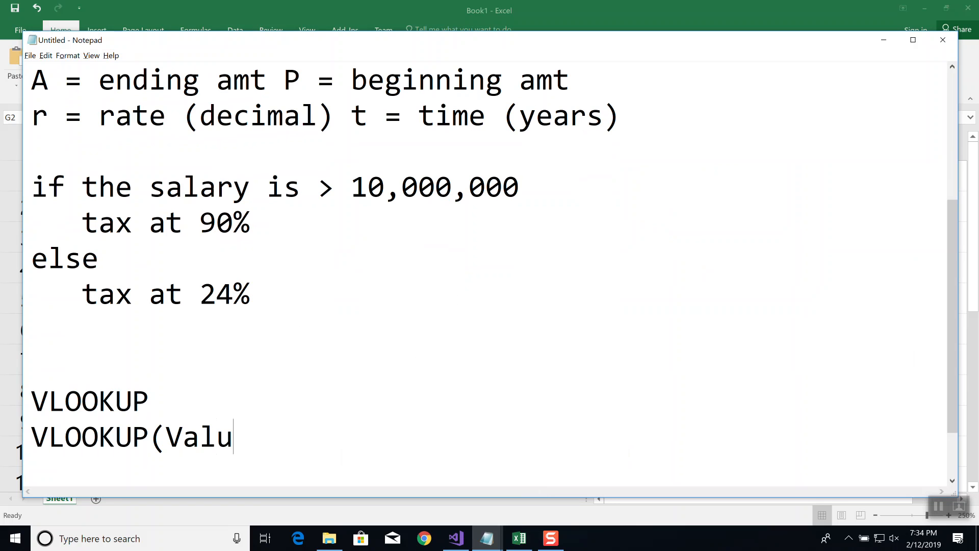
text(e to Look up,)
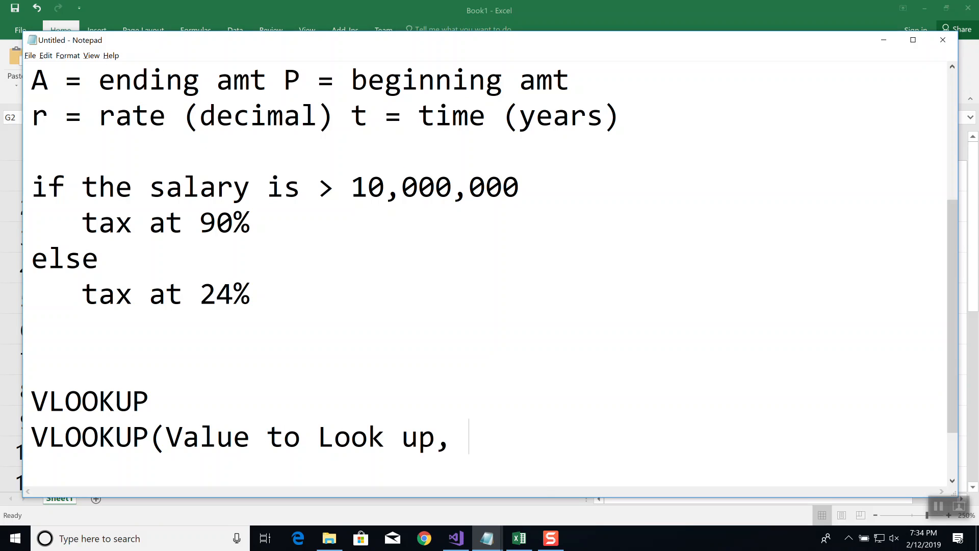
text( Where)
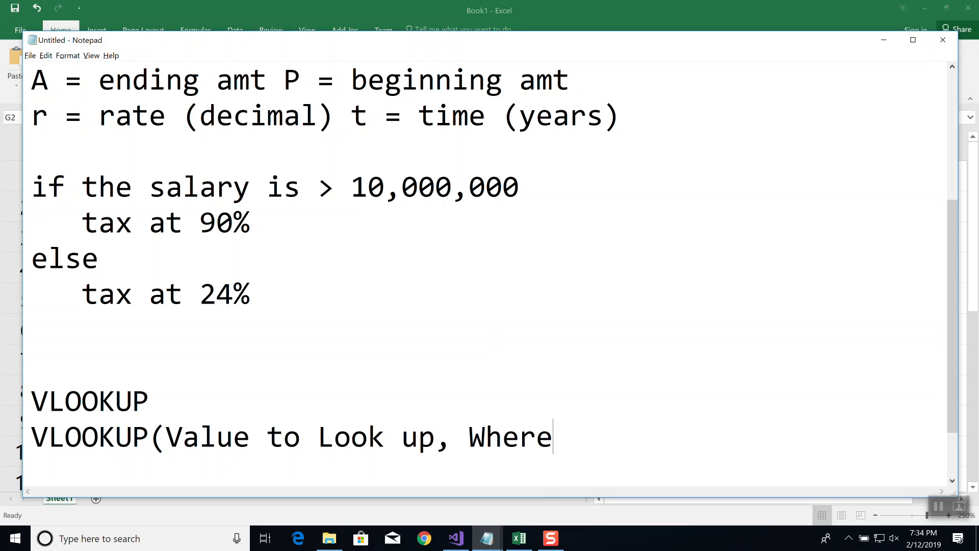
text( to LOOk)
Add "Where to Look," as the second argument of the syntax note and continue on a new line
key(BackSpace)
key(BackSpace)
key(BackSpace)
key(BackSpace)
text(Look)
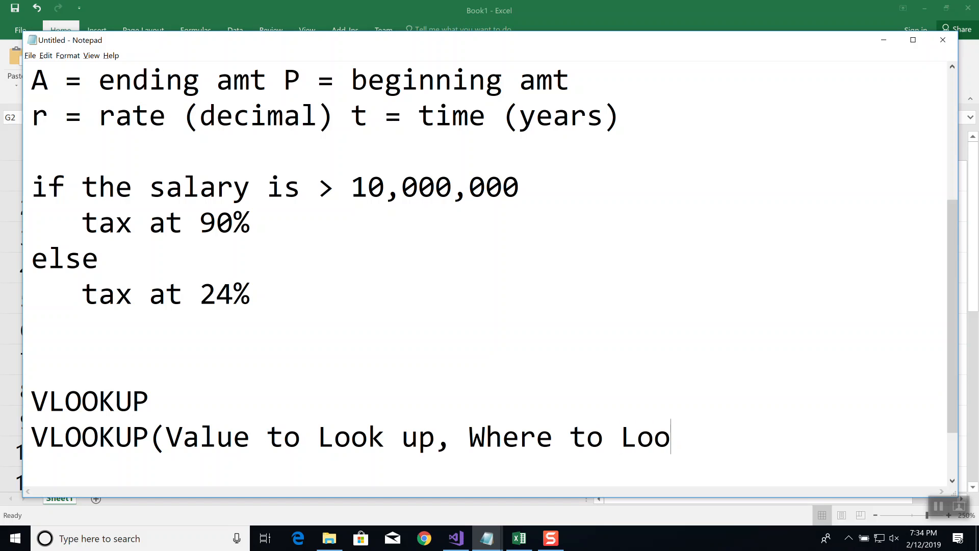
text(,)
key(Return)
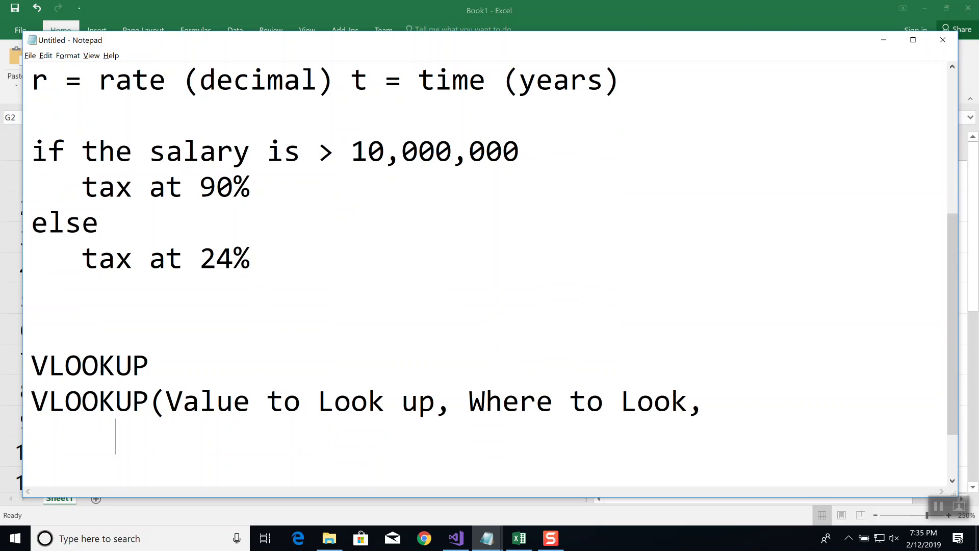
Complete the VLOOKUP syntax note with the arguments "# of column, Exact Match)"
text(# fo col)
key(BackSpace)
key(BackSpace)
key(BackSpace)
key(BackSpace)
key(BackSpace)
key(BackSpace)
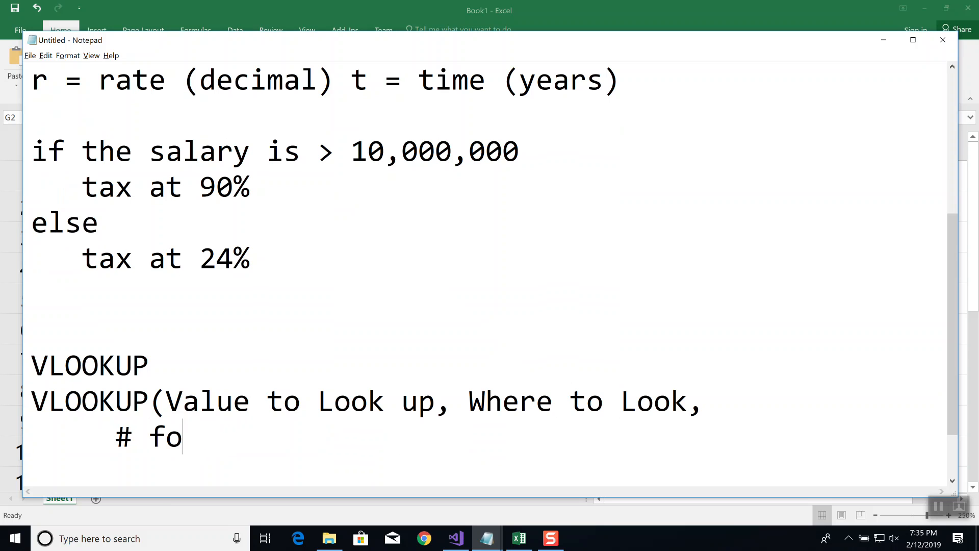
text(of colu)
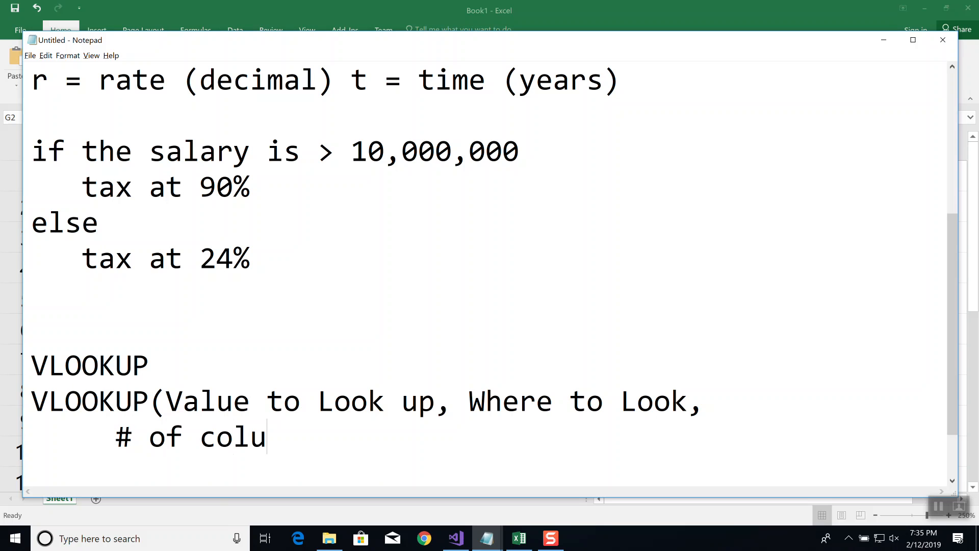
text(mn, Exa)
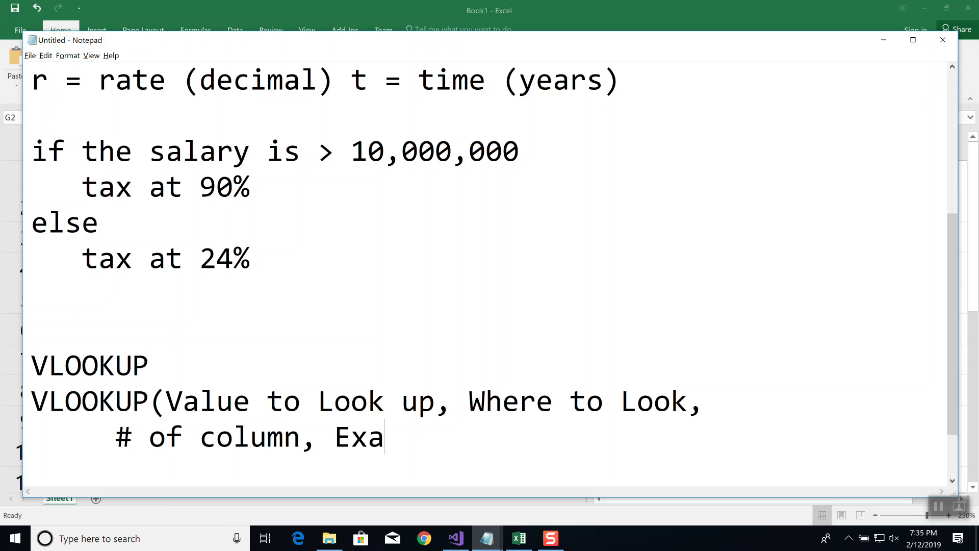
text(ct Match)
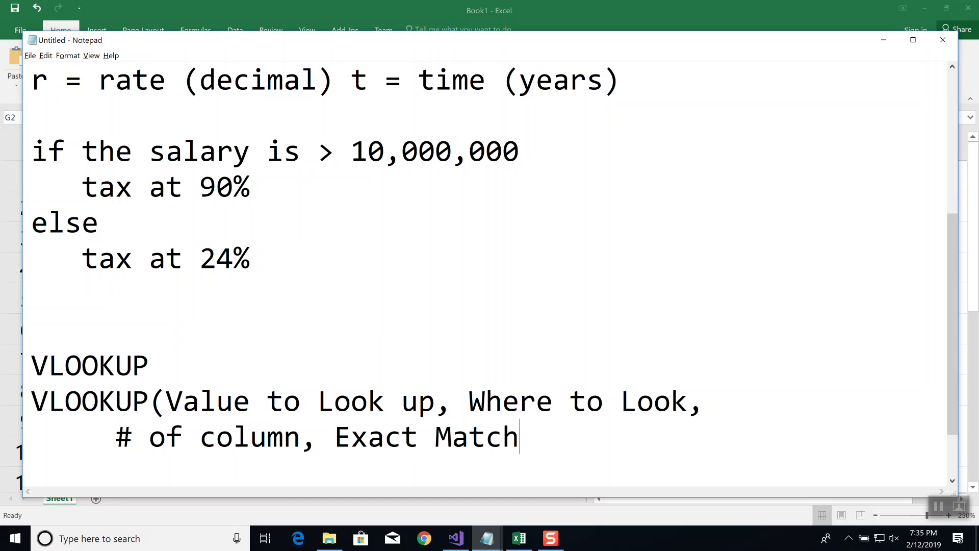
text())
Switch back to Excel, search the functions for vlookup, and insert VLOOKUP into cell G2
key(alt+Tab)
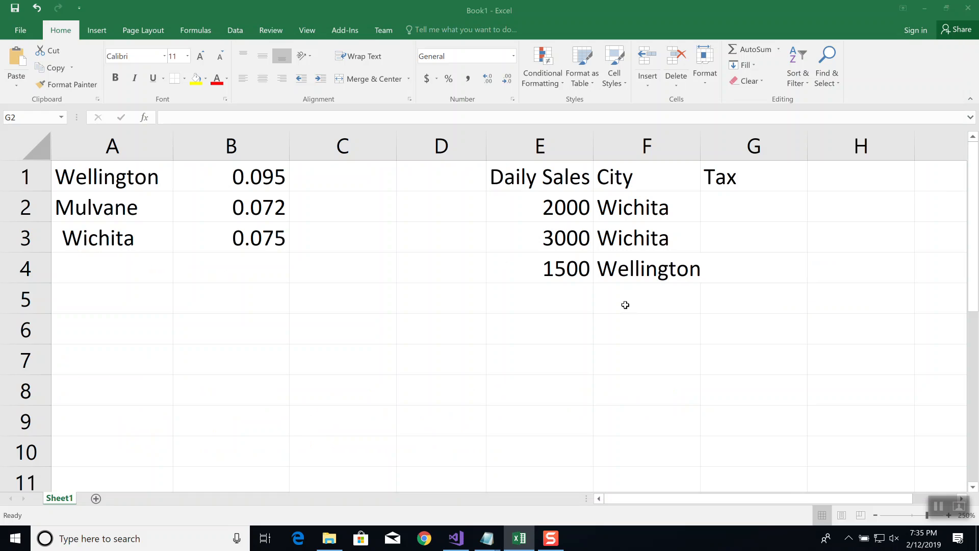
click(754, 206)
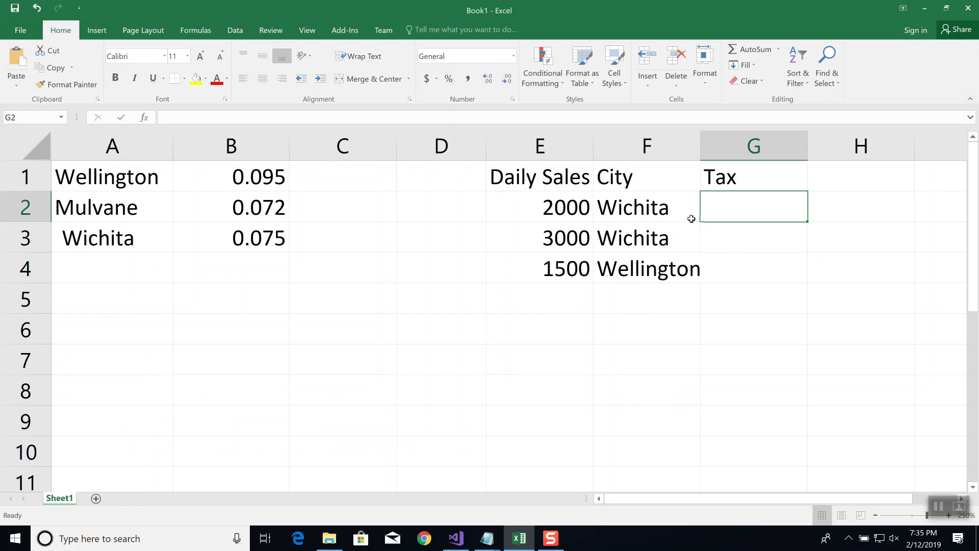
click(144, 118)
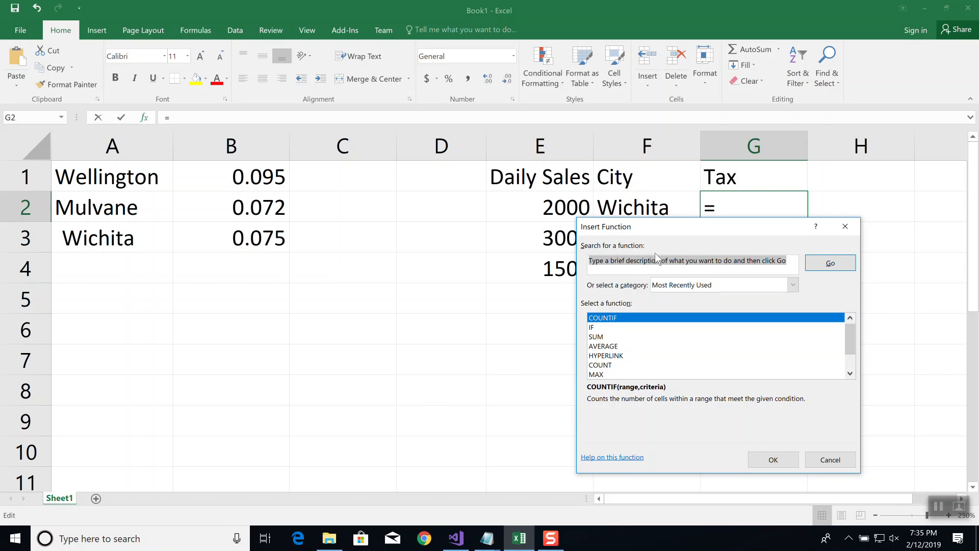
text(vlookup)
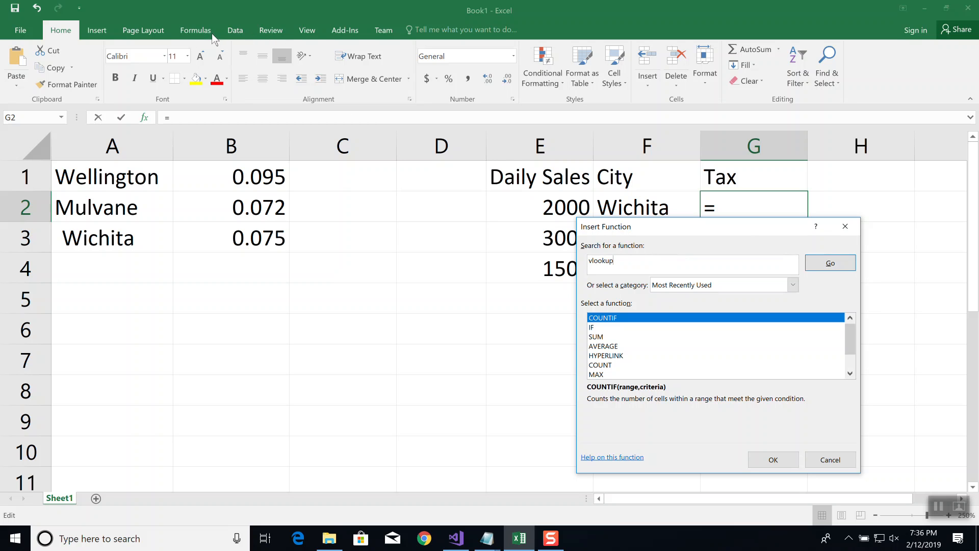
click(819, 261)
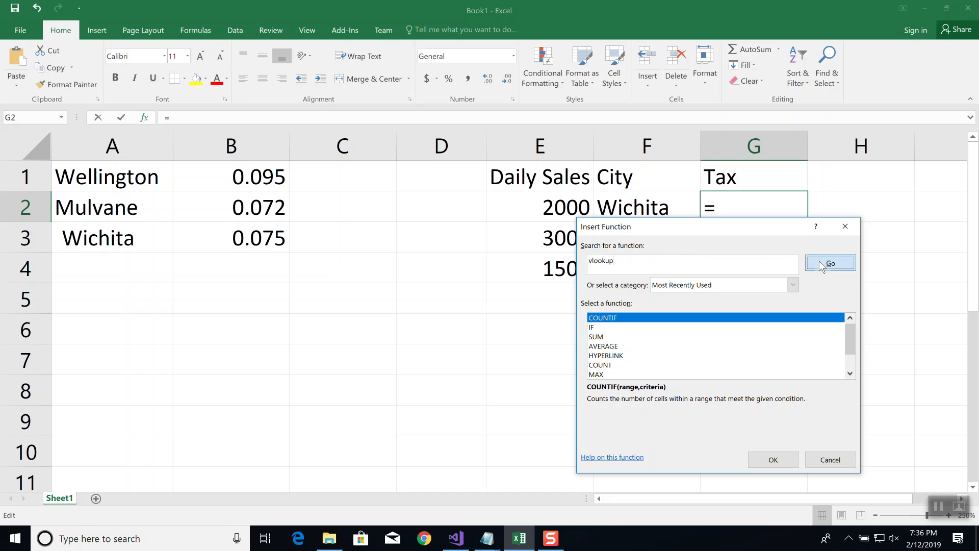
click(772, 461)
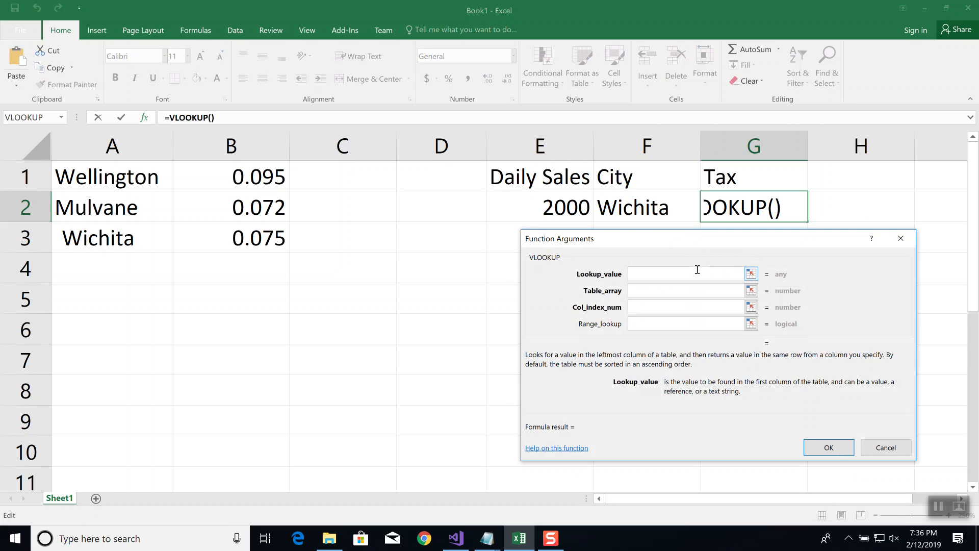
Move the function arguments dialog clear of the sales table, and set Lookup_value to F2 and Table_array to A1:B3
drag(714, 239, 310, 265)
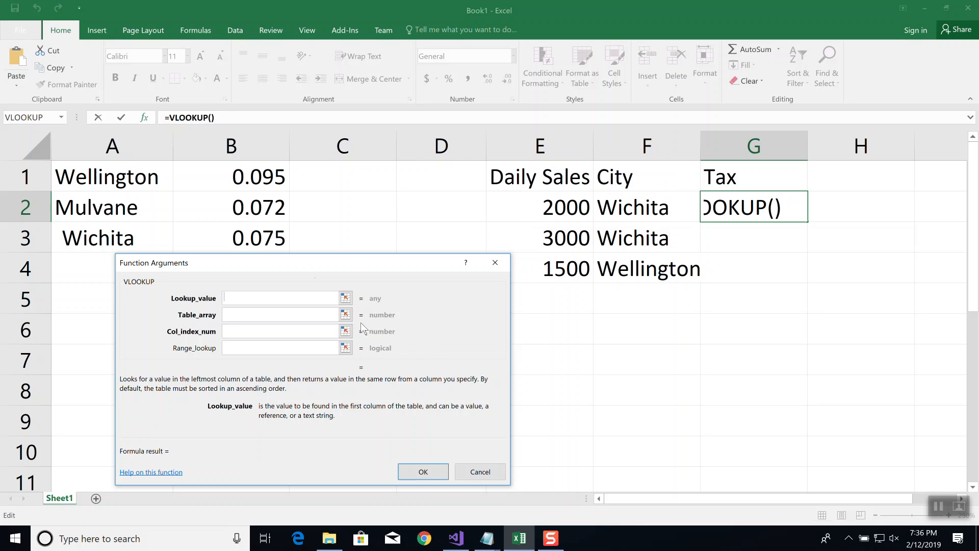
text(F2)
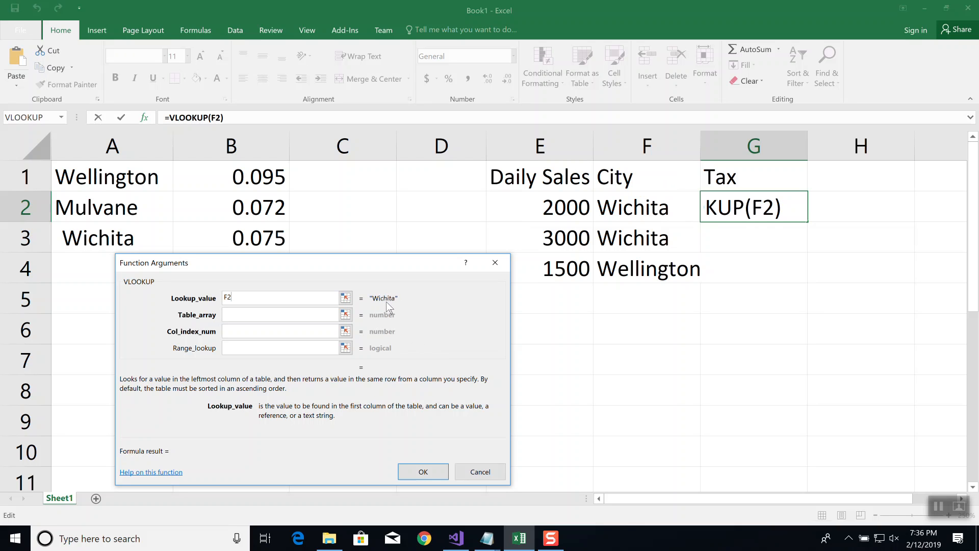
click(233, 315)
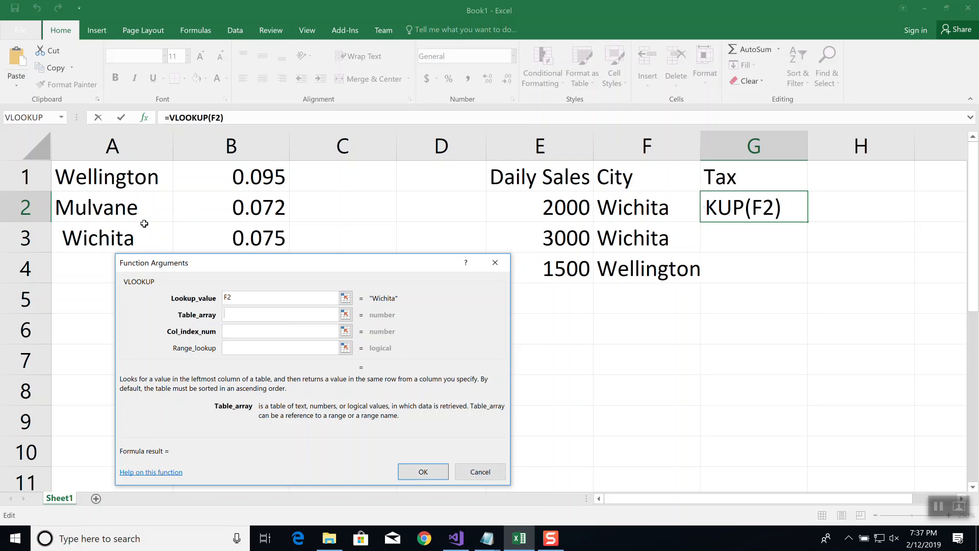
text(A1)
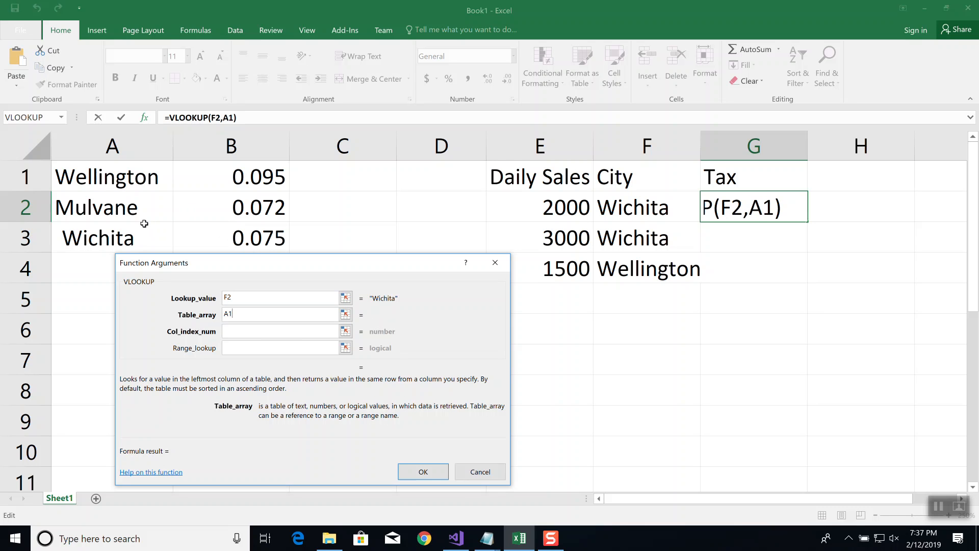
text(:B3)
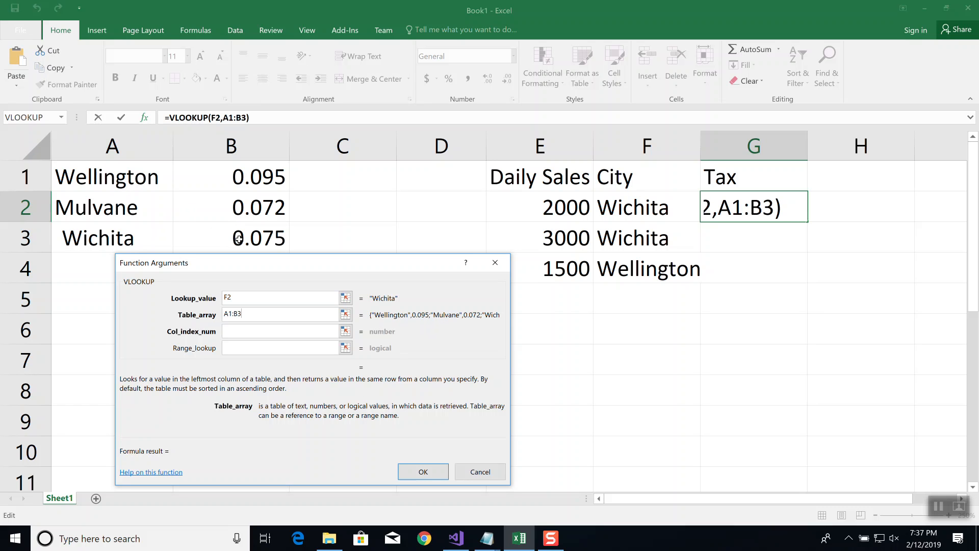
Open the VLOOKUP function's Col_index_num argument for entry
click(278, 336)
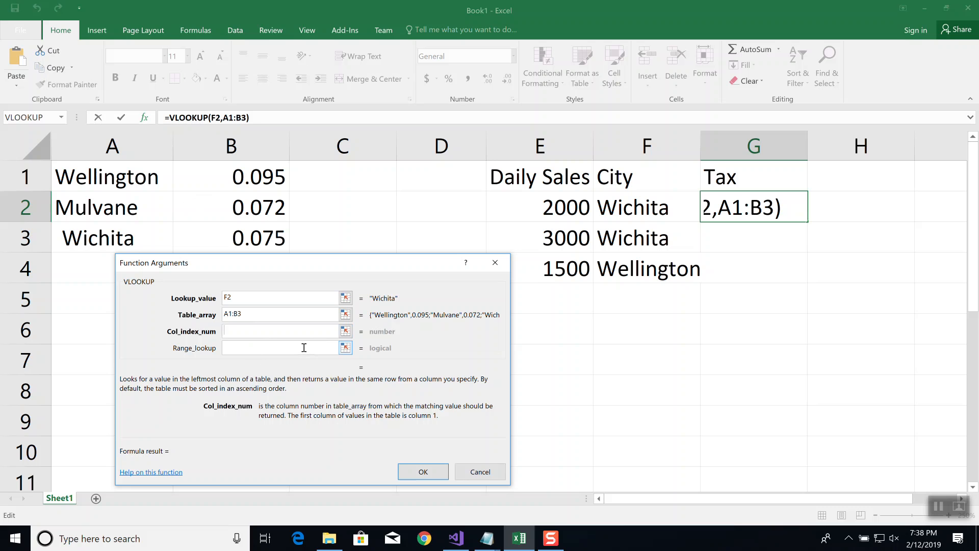
Set the VLOOKUP's Col_index_num to 2 and Range_lookup to FALSE, and enter the function in G2
text(2)
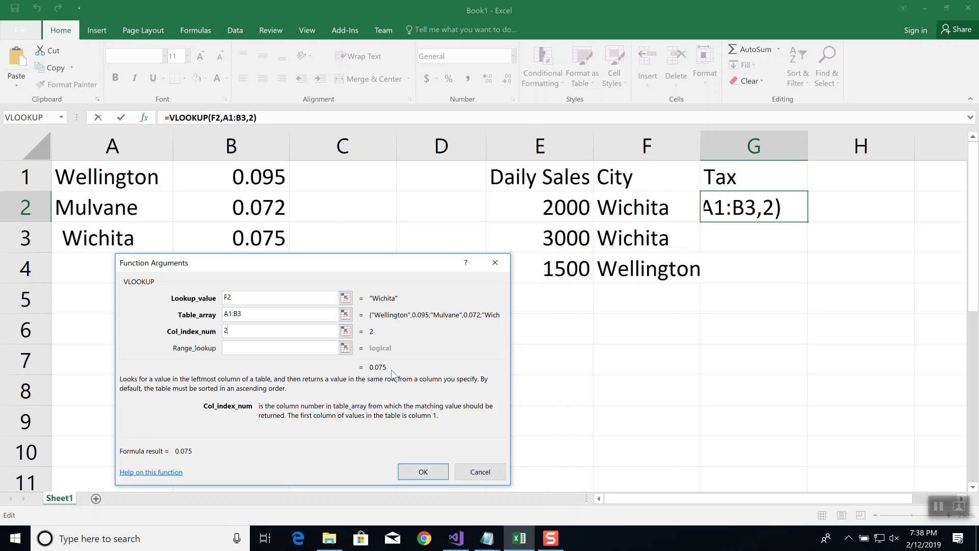
click(265, 349)
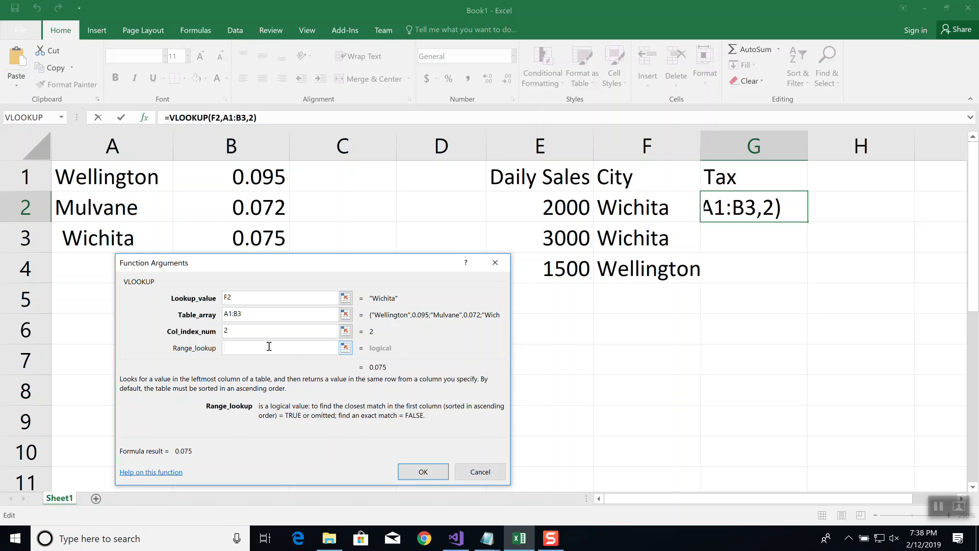
text(FALSE)
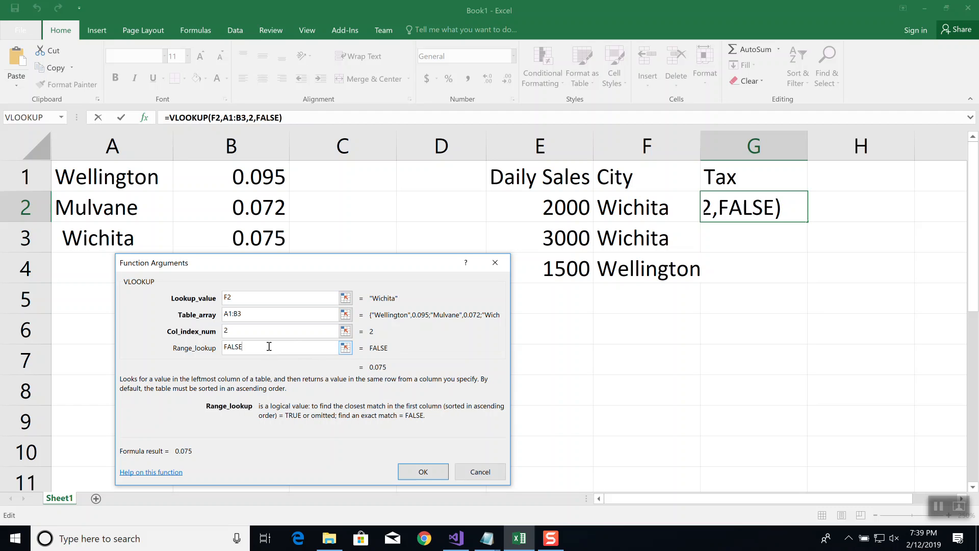
click(429, 473)
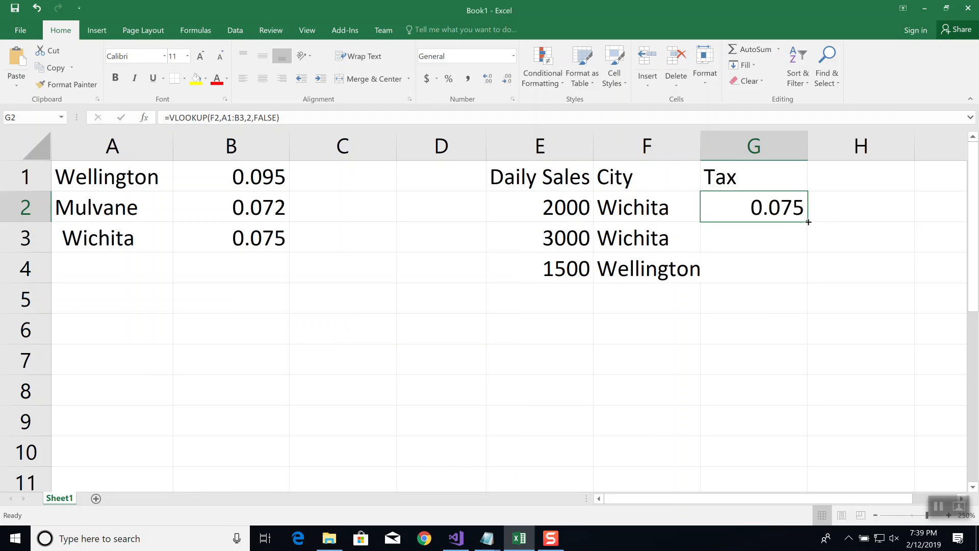
Try filling the VLOOKUP formula from G2 down to G4, and inspect the table range in G4's formula
drag(808, 220, 807, 283)
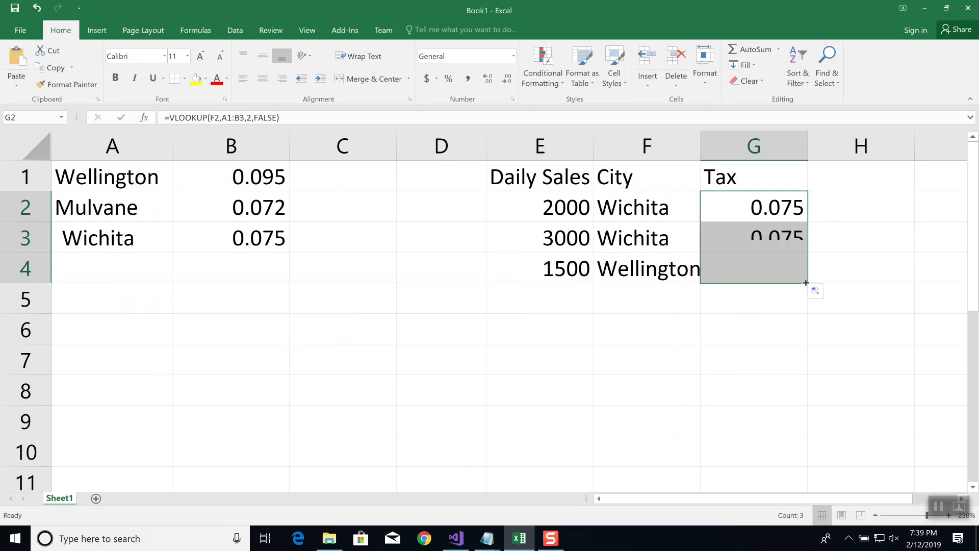
click(773, 267)
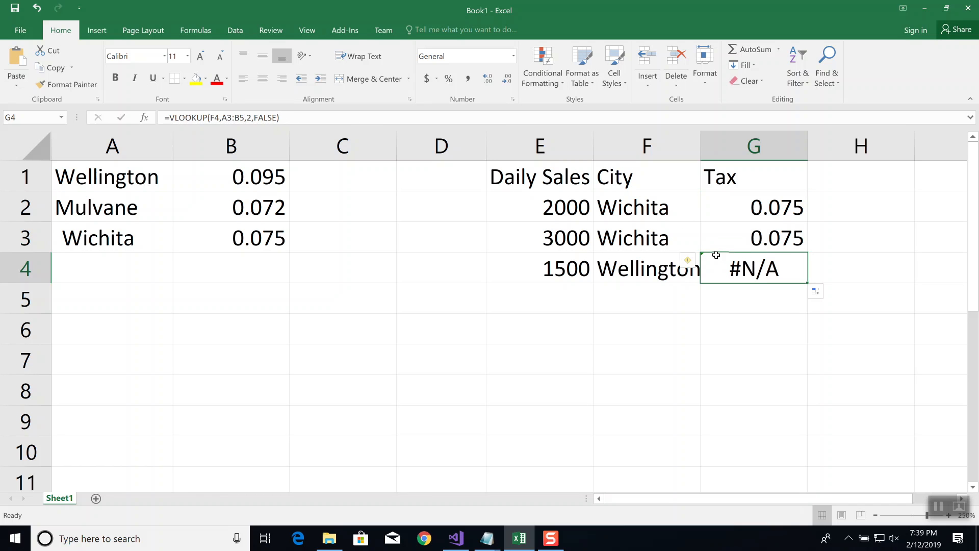
click(230, 118)
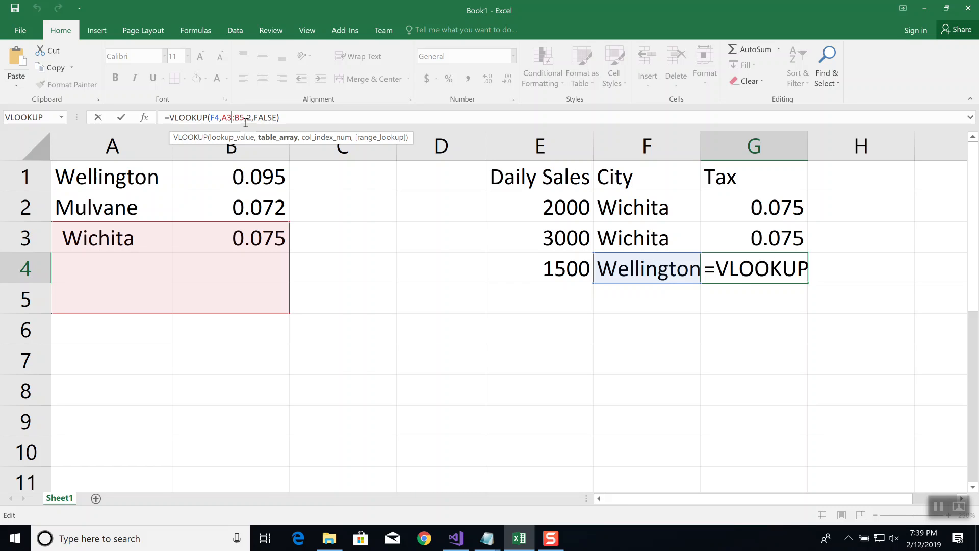
Make the Table_array of G2's VLOOKUP absolute as $A$1:$B$3, and fill the formula down to G4
click(770, 206)
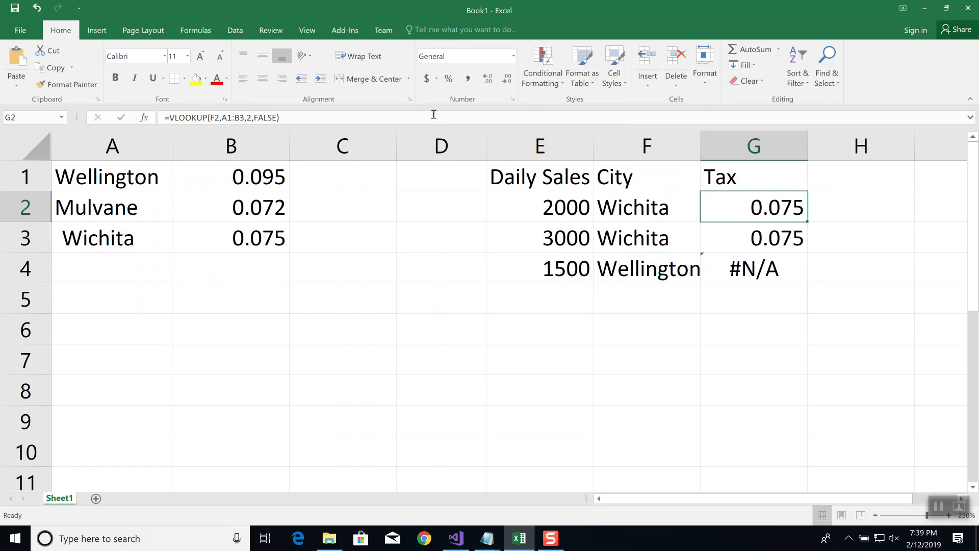
click(341, 117)
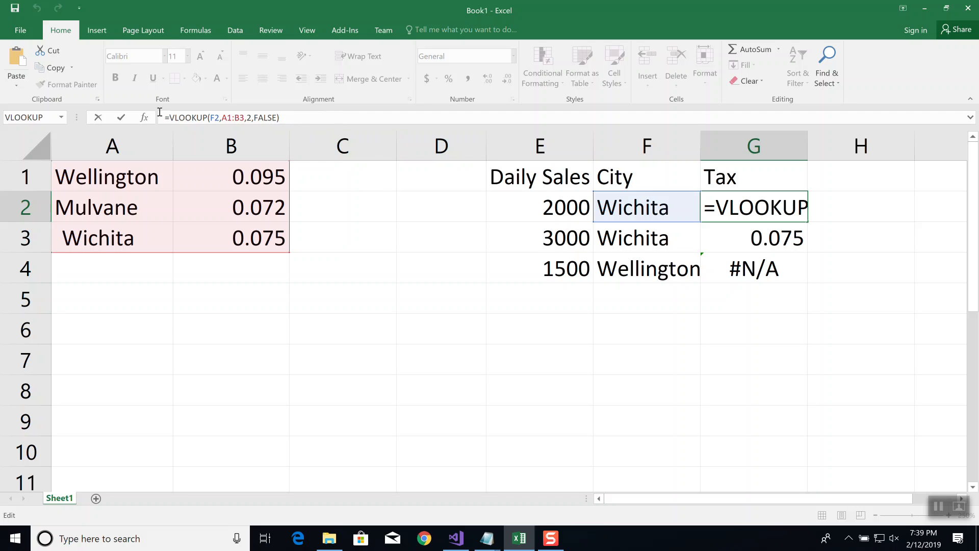
click(145, 117)
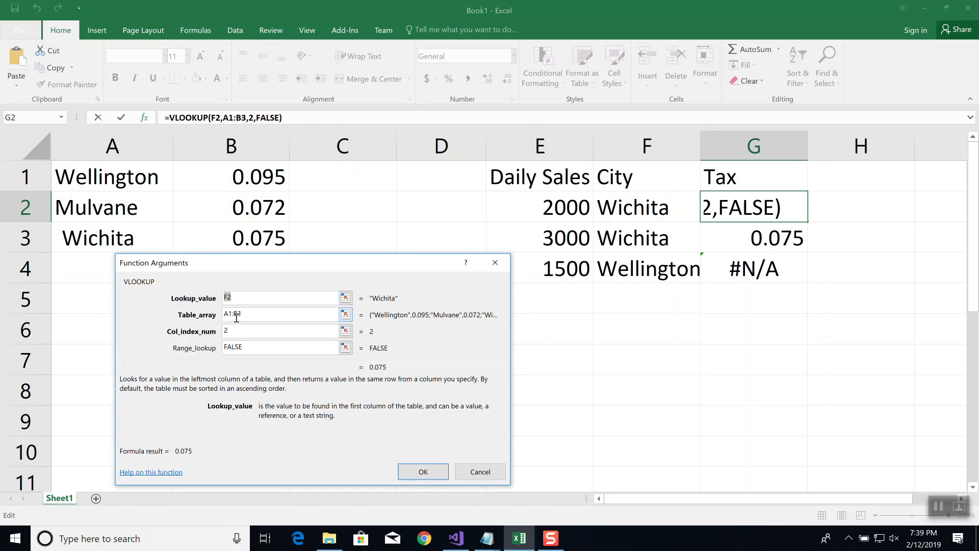
click(227, 314)
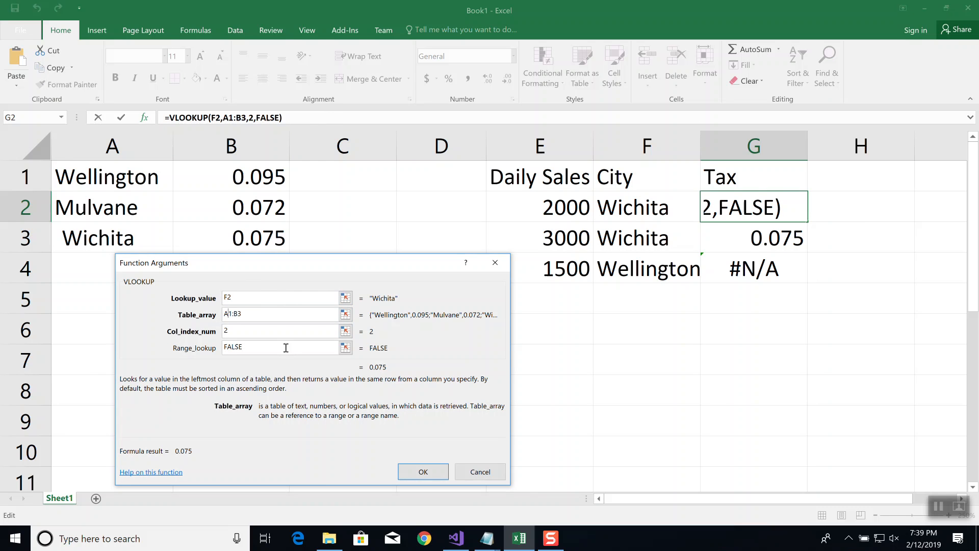
text($A$)
key(Right)
key(Right)
text($A$)
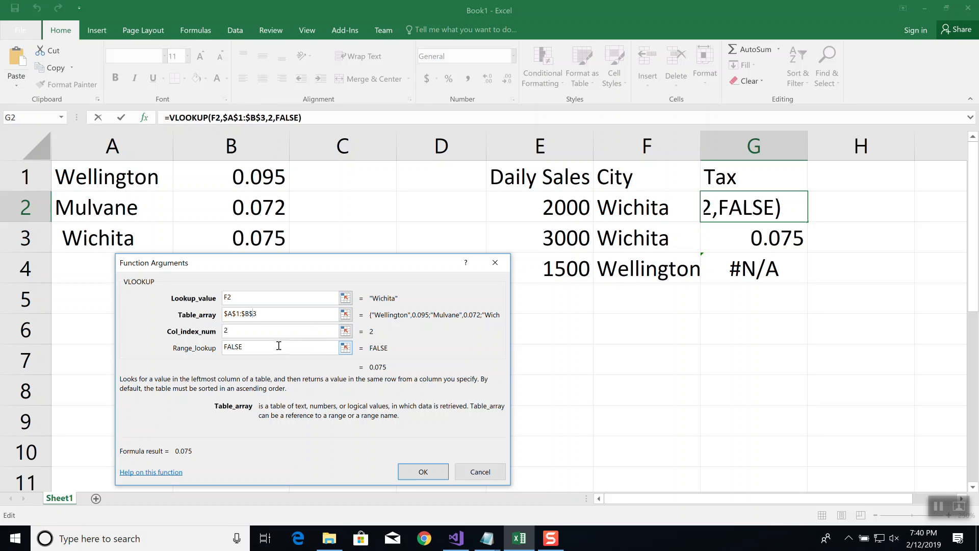
click(423, 472)
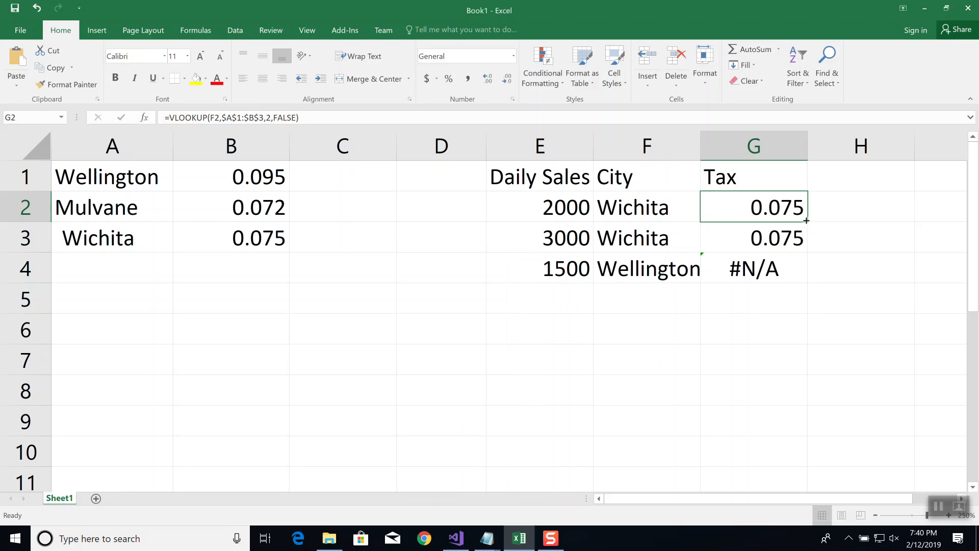
drag(806, 223, 811, 284)
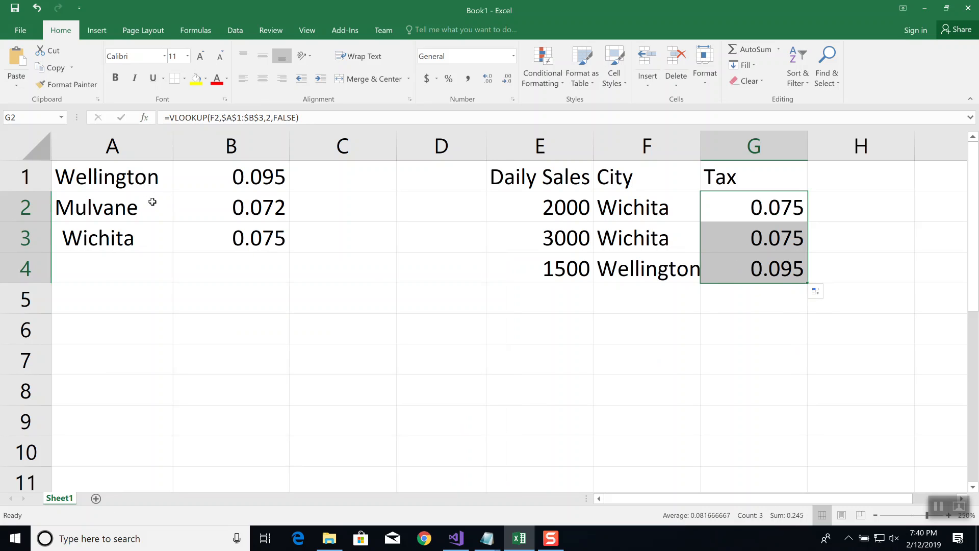
Review the function arguments of the VLOOKUP in G2, and close them without changes
click(751, 205)
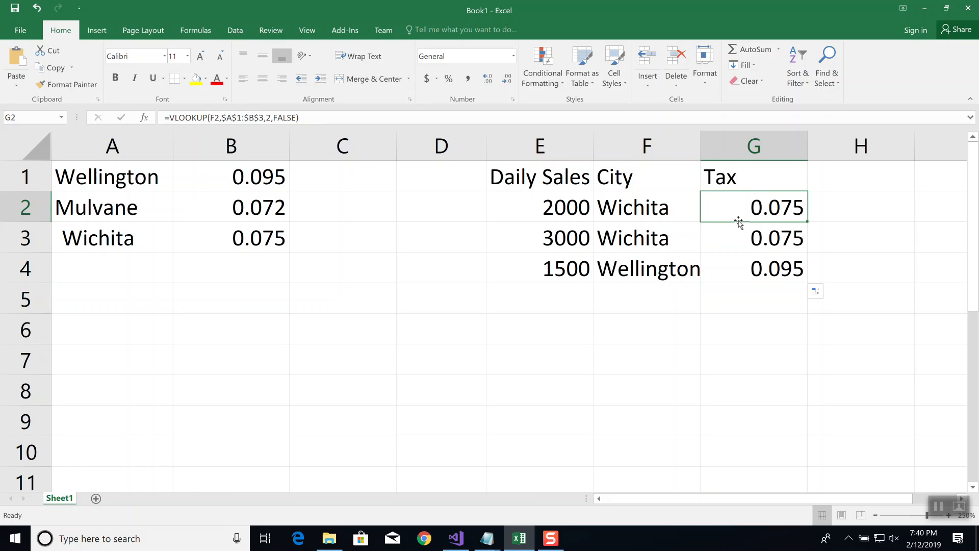
click(335, 117)
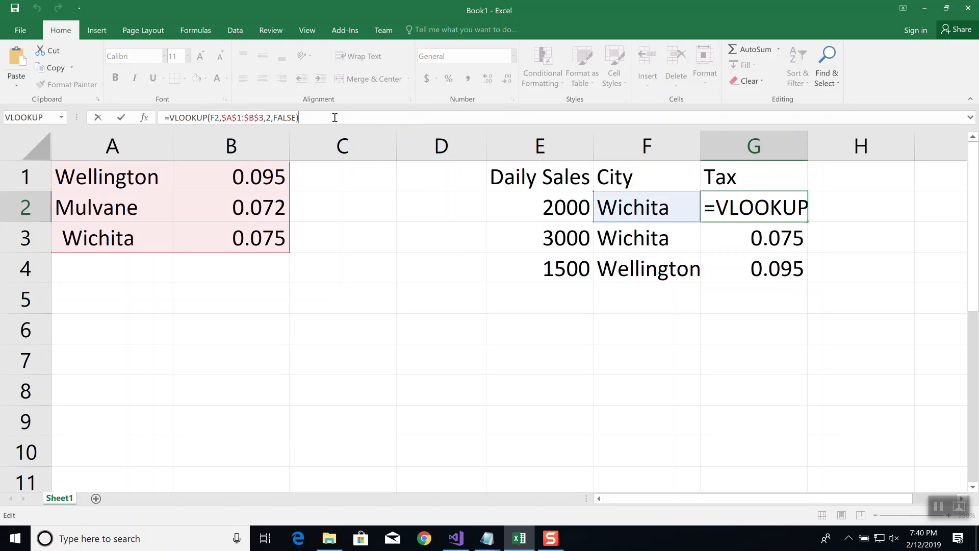
click(143, 115)
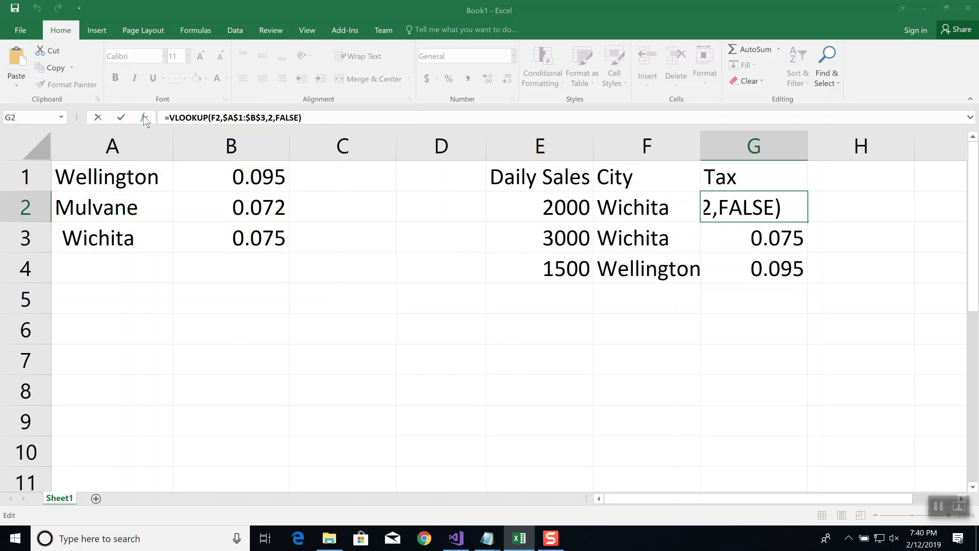
mouse_move(380, 266)
mouse_down()
mouse_move(468, 261)
mouse_move(602, 280)
mouse_move(398, 270)
mouse_up()
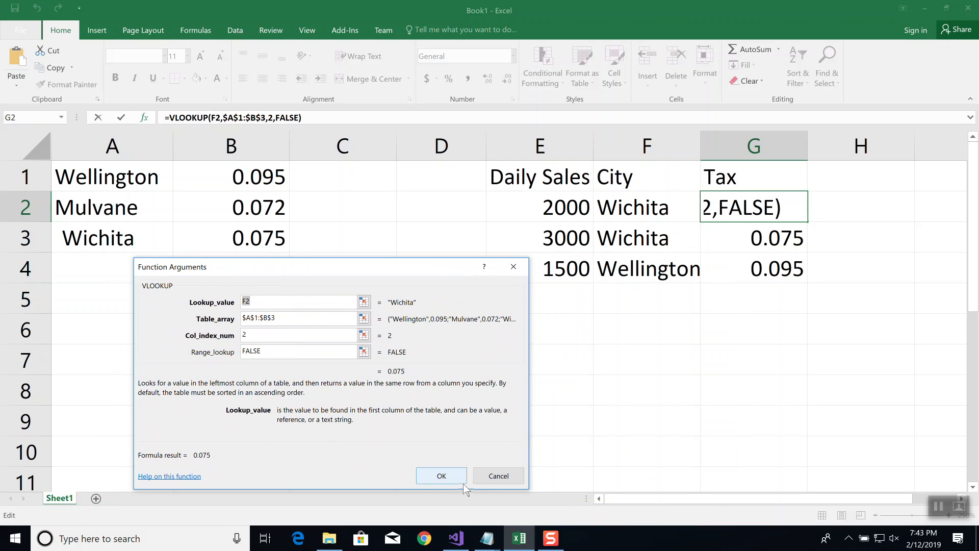
click(498, 475)
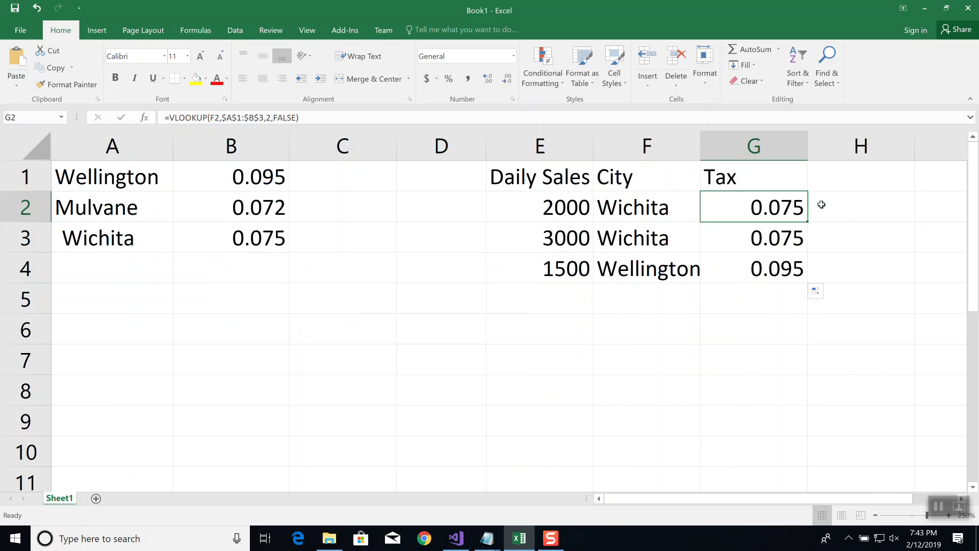
Widen column G enough to fit the whole VLOOKUP formula, and open G2's formula to show it in the cell
key(Right)
key(Right)
key(Right)
key(Right)
key(Right)
key(Right)
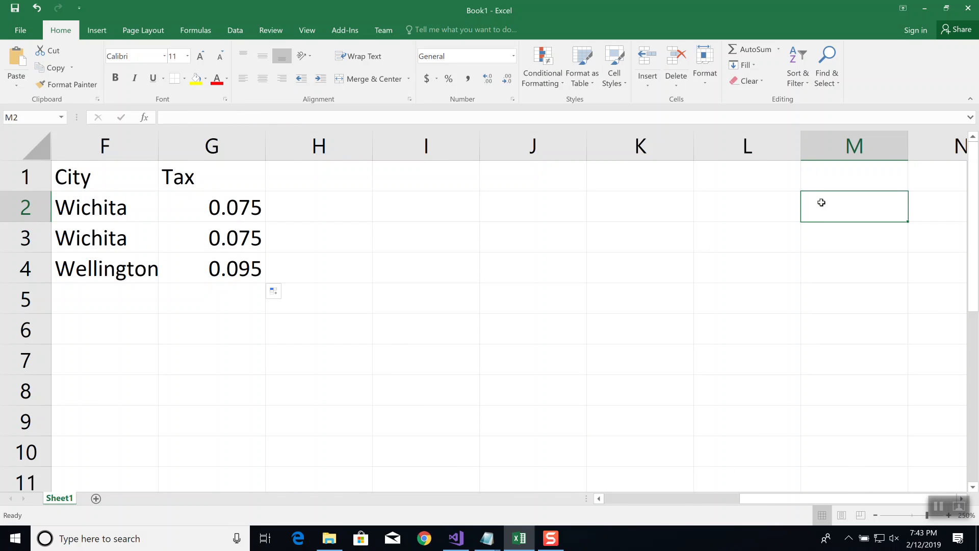
drag(266, 153, 515, 151)
click(343, 209)
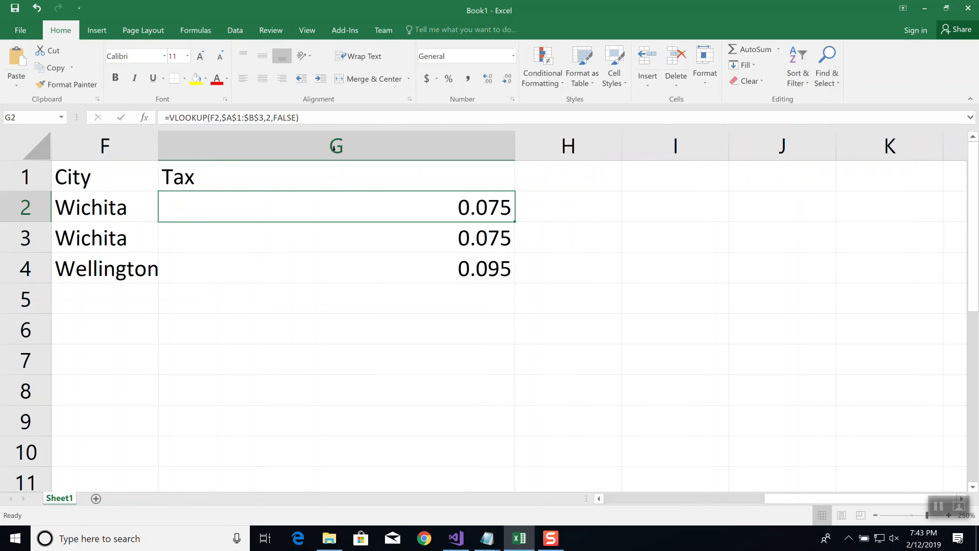
click(329, 118)
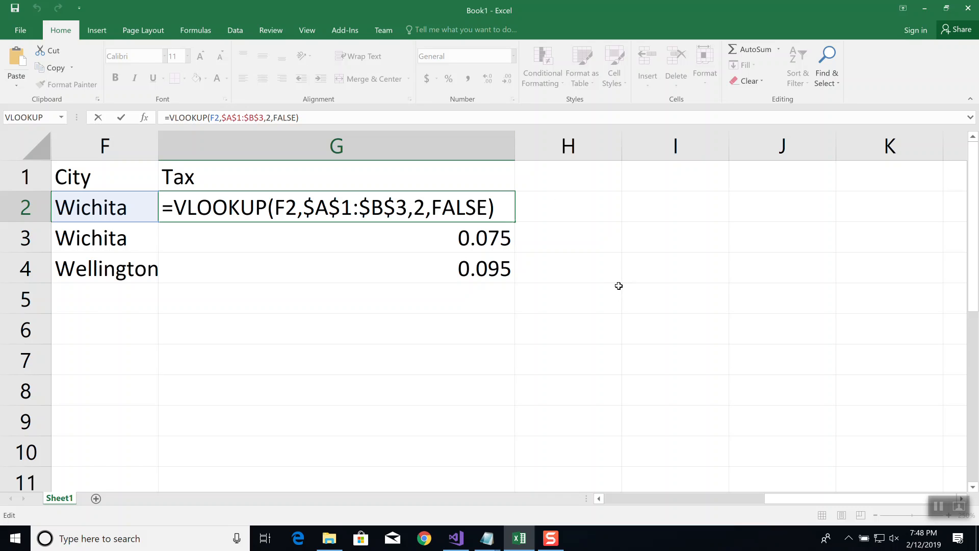
Close G2's formula unchanged and narrow column G back to roughly the width of its tax rates
key(Return)
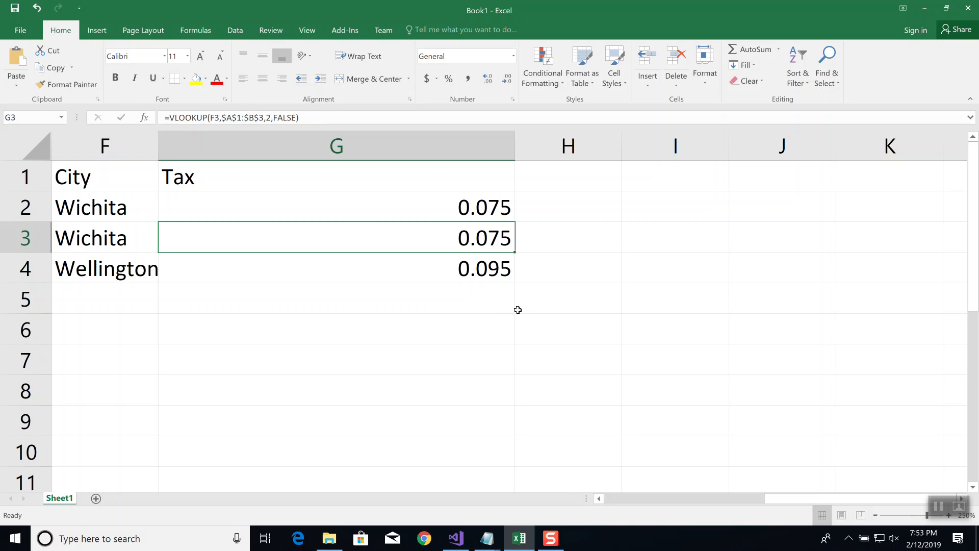
click(560, 207)
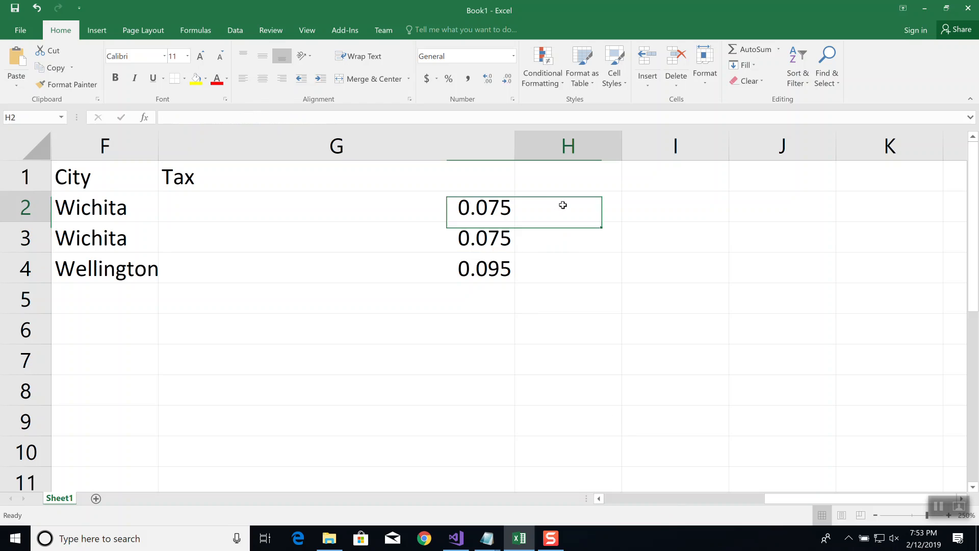
key(Left)
key(Left)
key(Left)
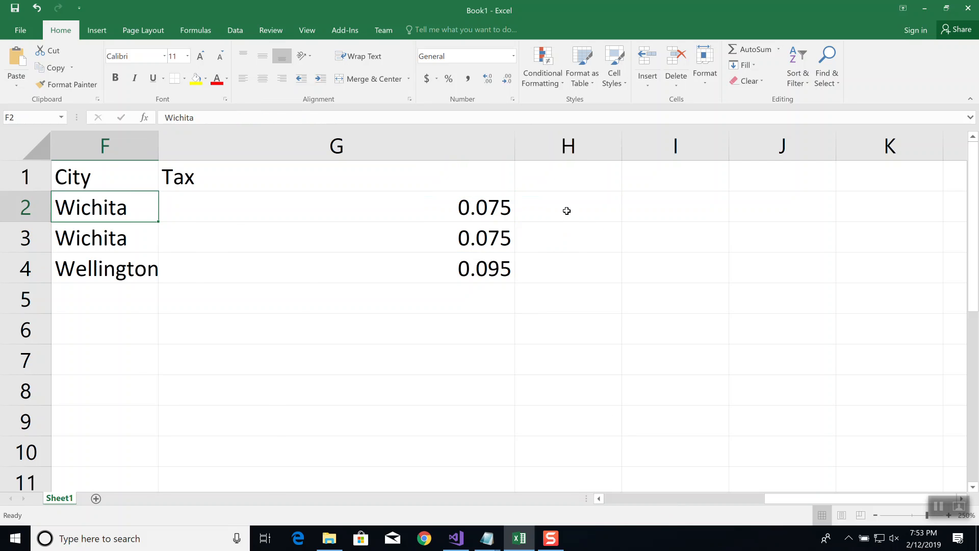
drag(621, 143, 370, 157)
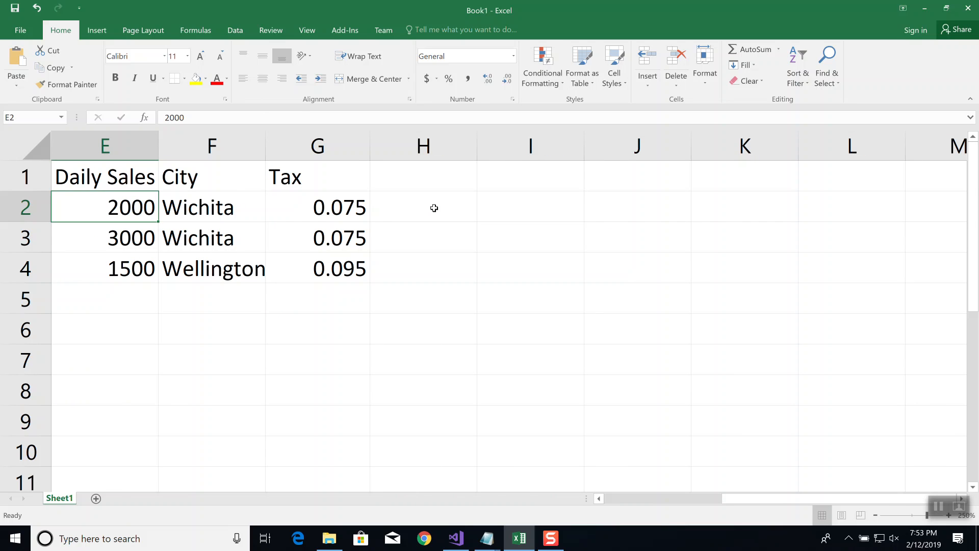
Add the column header "Amt of Tax" in H1, beside the Tax column
click(433, 175)
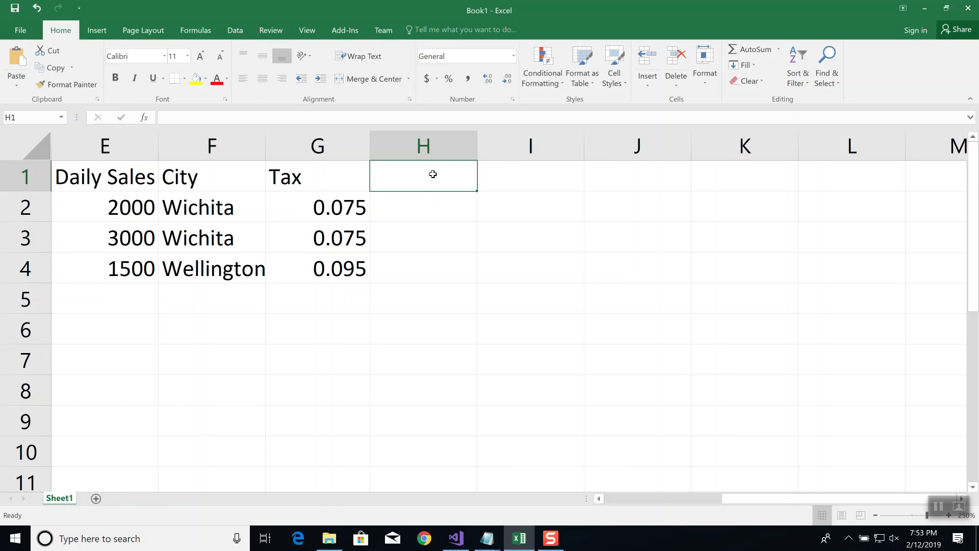
text(Amt of T)
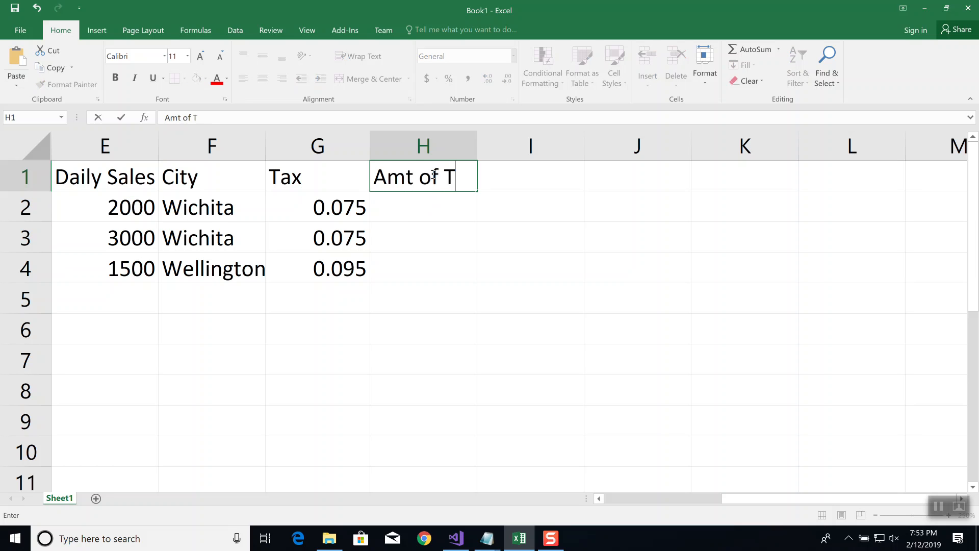
text(ax)
key(Return)
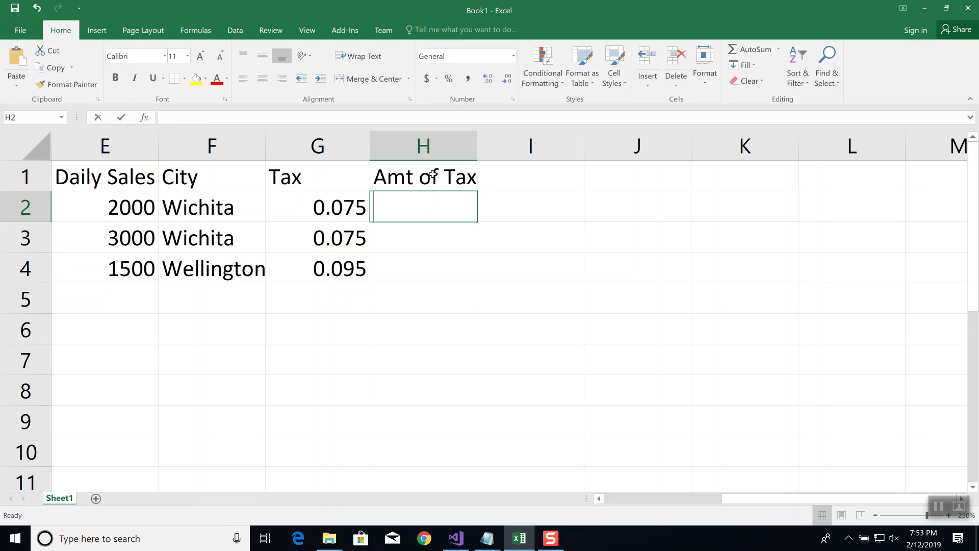
Calculate the tax amount in H2 with =E2*G2, and fill the formula down to H4
text(=)
key(Left)
key(Left)
key(Left)
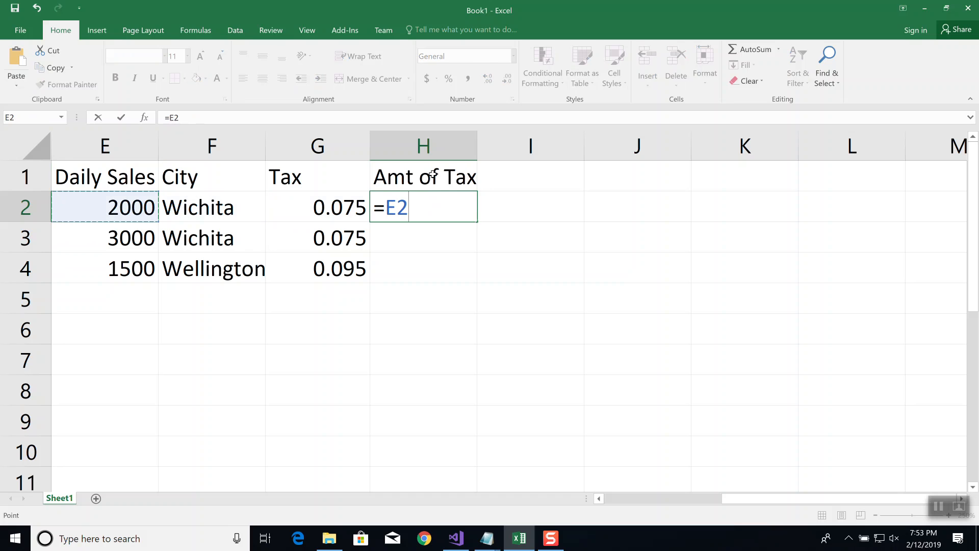
text(*)
key(Left)
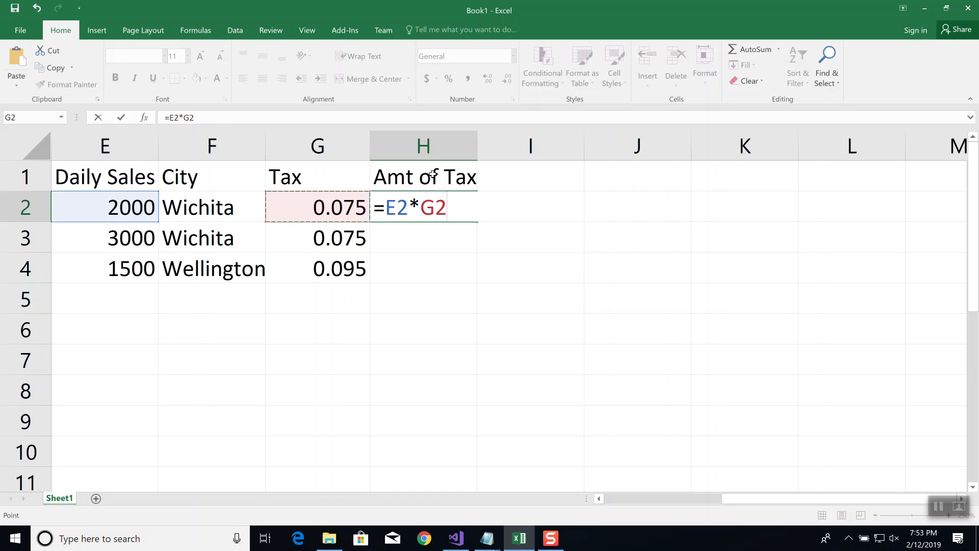
key(Return)
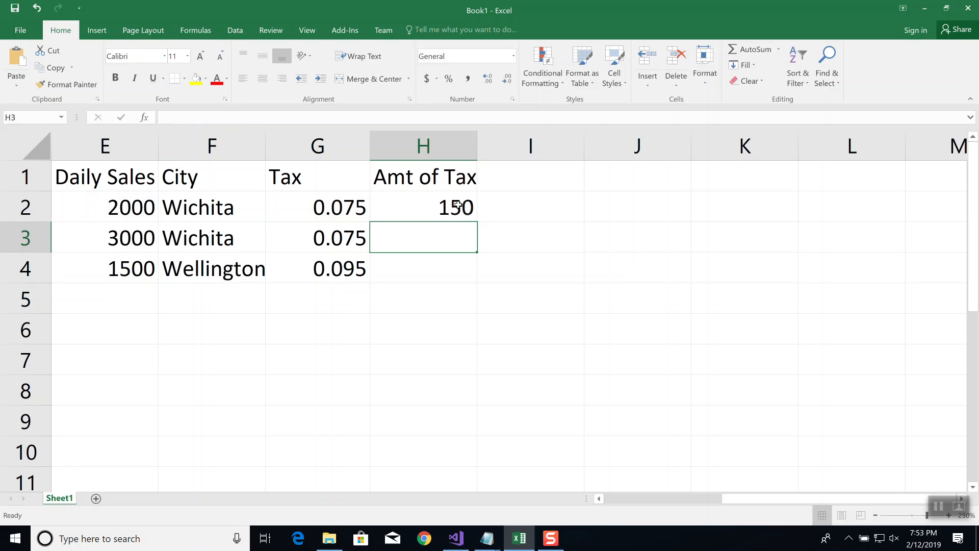
click(460, 204)
drag(476, 222, 464, 275)
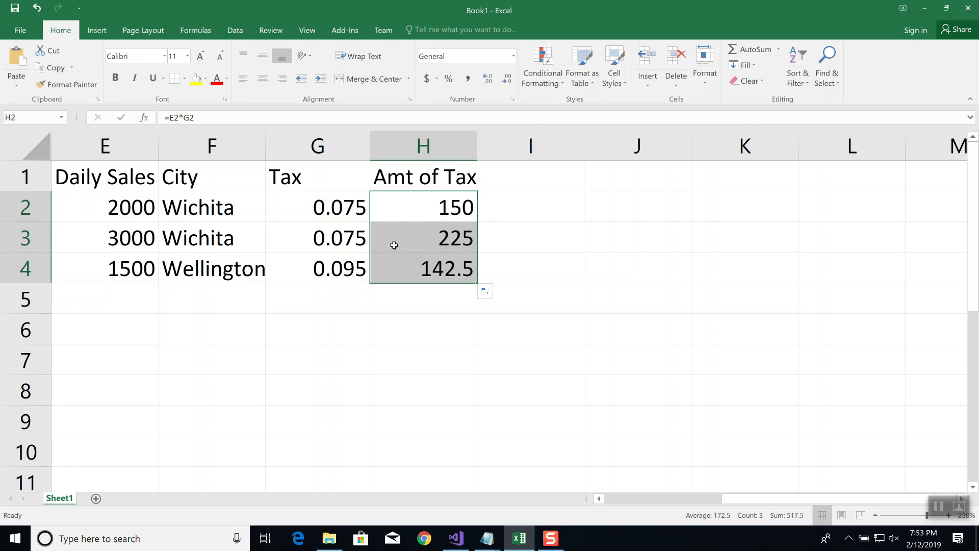
Change the first sales row to daily sales of 3100 and the city Mulvane
click(125, 214)
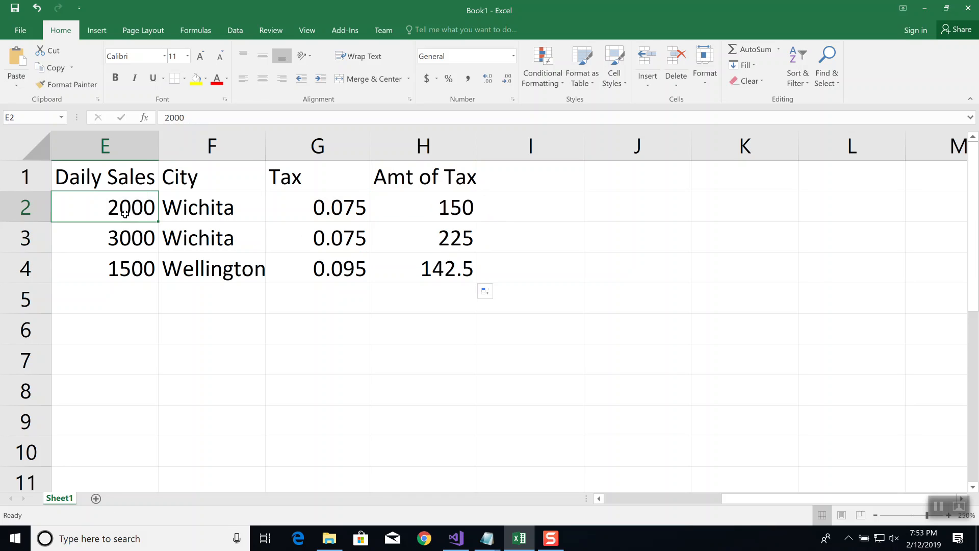
text(3100)
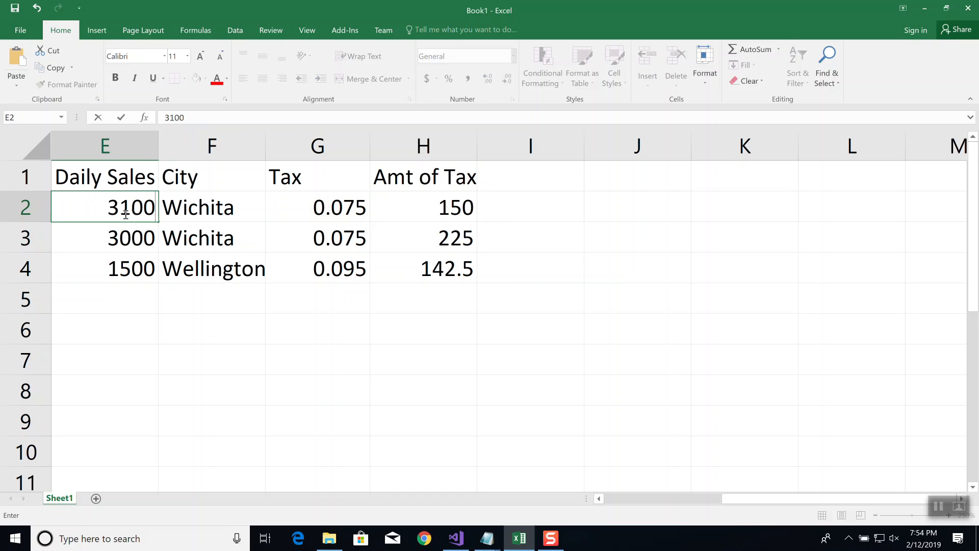
key(Tab)
text(Mulvane)
key(Tab)
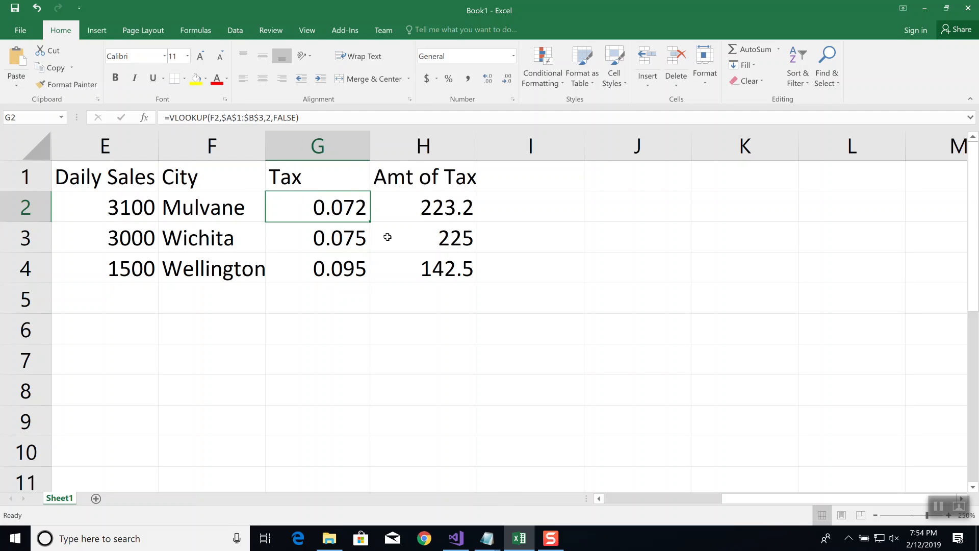
Inspect the cells referenced by the tax amount formula in H2, and close it without changes
click(454, 212)
click(243, 116)
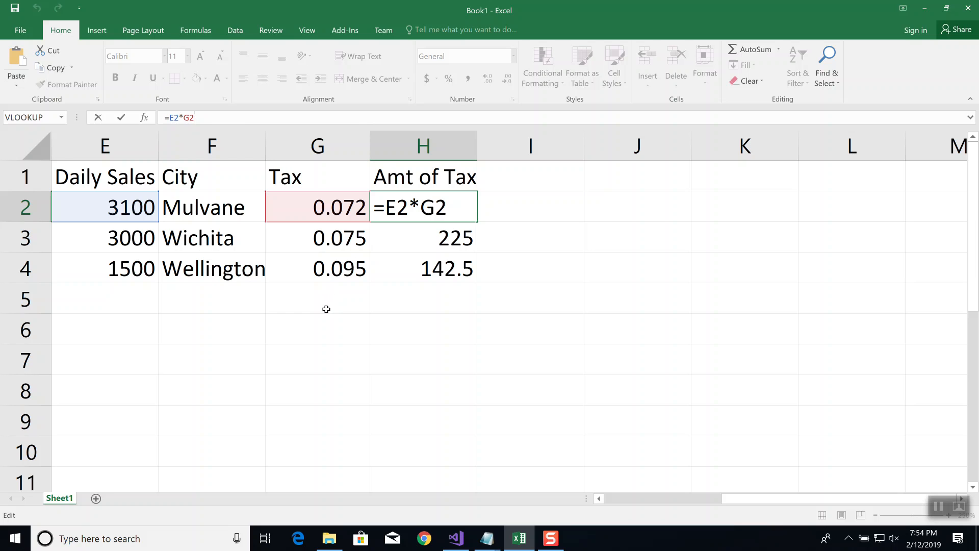
key(ctrl+Return)
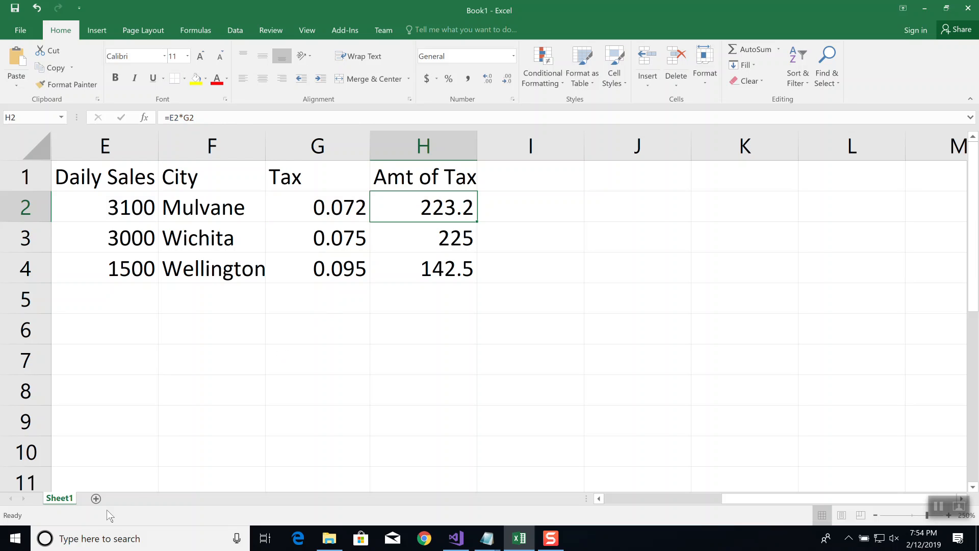
Add a new worksheet and enter the headers "Date In" in A1 and "Date Out" in B1
click(96, 498)
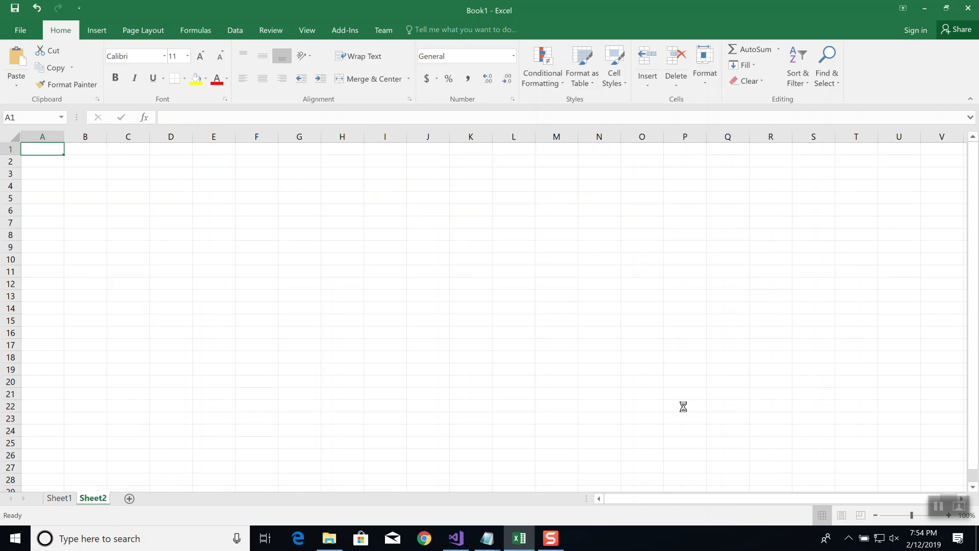
scroll(681, 405, up, 7)
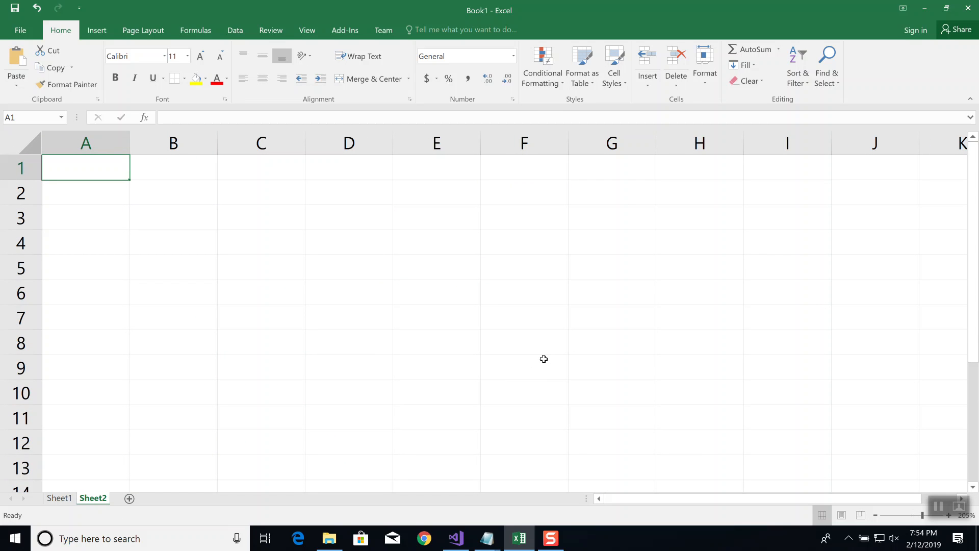
text(DAte)
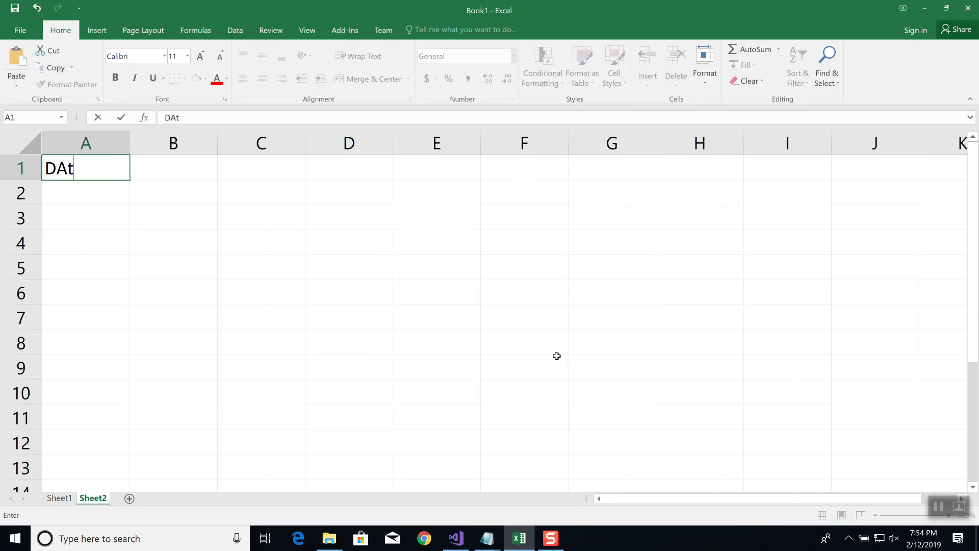
key(BackSpace)
key(BackSpace)
key(BackSpace)
text(ate In)
key(ctrl+Return)
key(Tab)
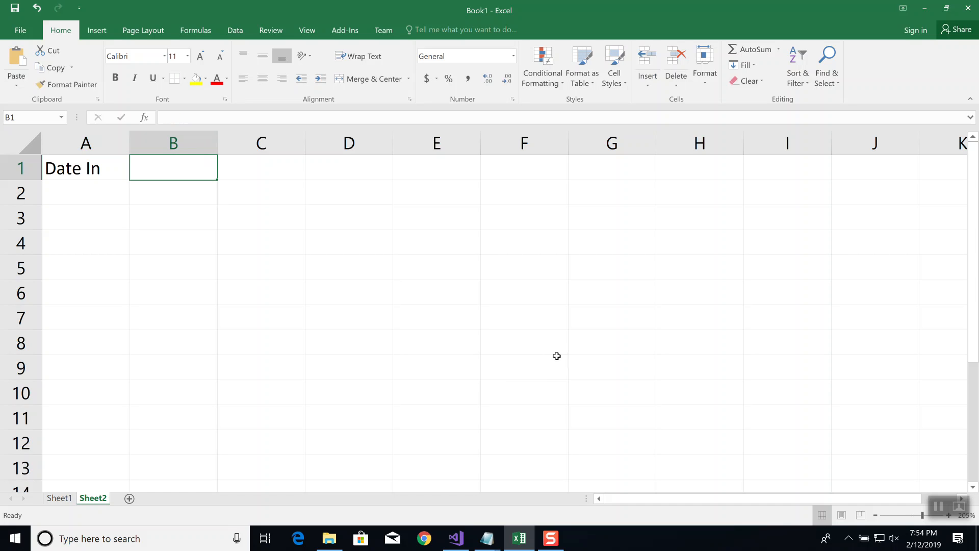
text(Date Out)
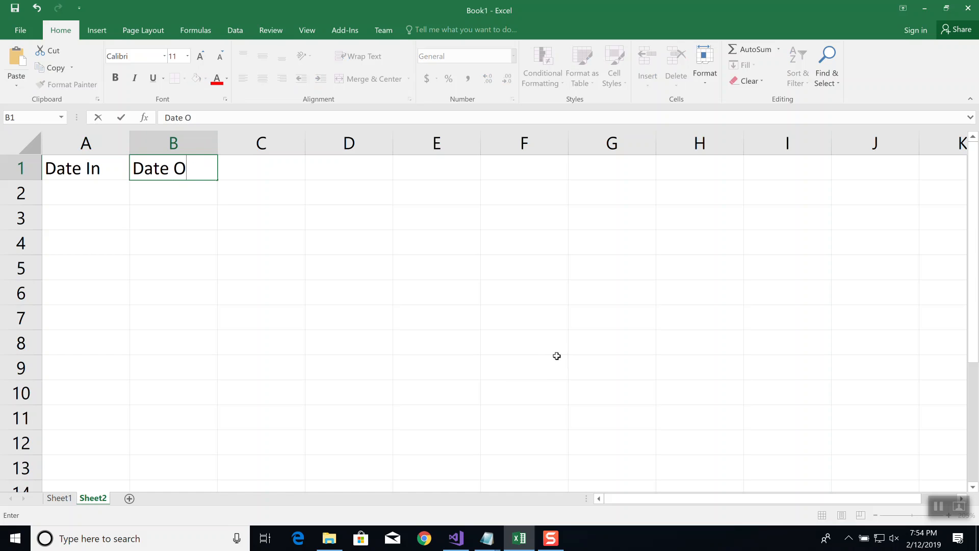
key(Tab)
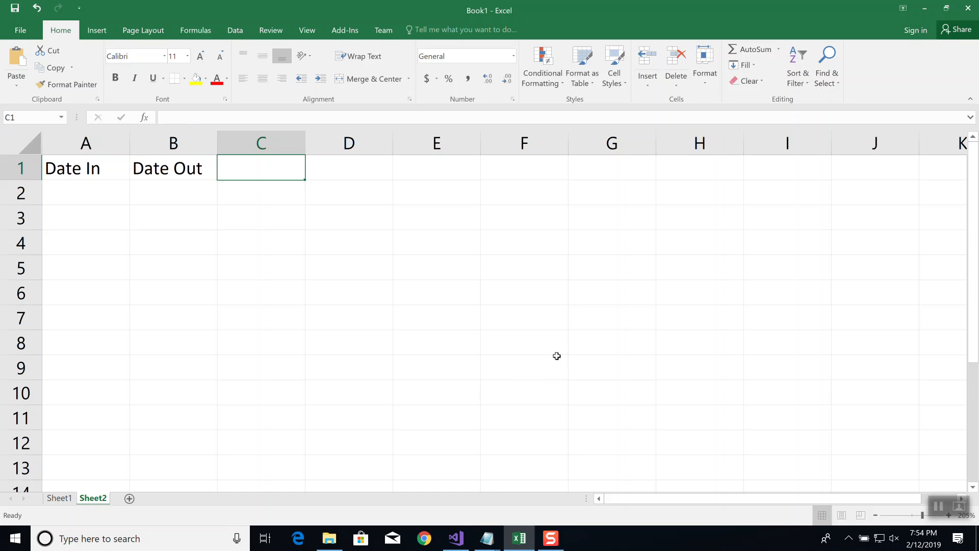
Enter 2/2/19 as the Date In in A2 and 2/5/19 as the Date Out in B2
key(Down)
key(Left)
key(Left)
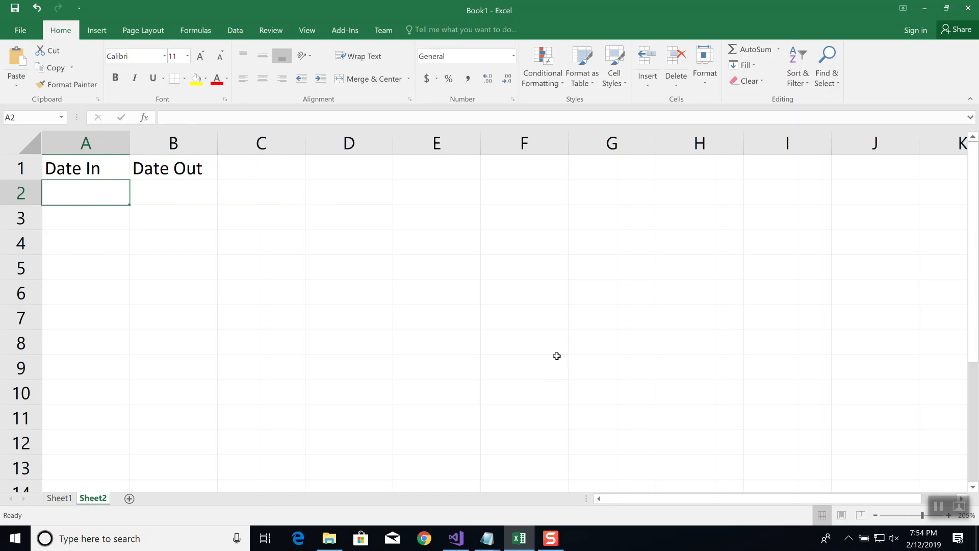
text(2/2/19)
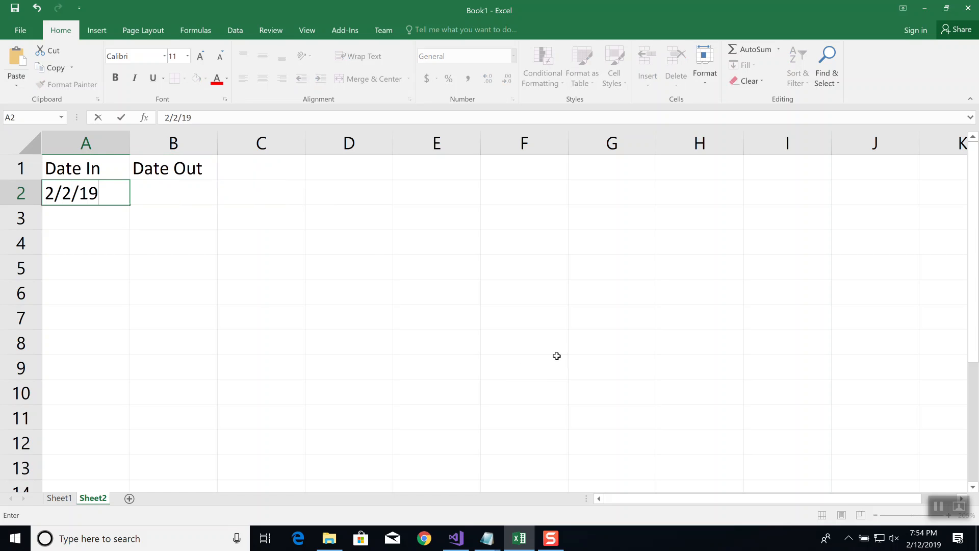
key(Tab)
text(2/5/19)
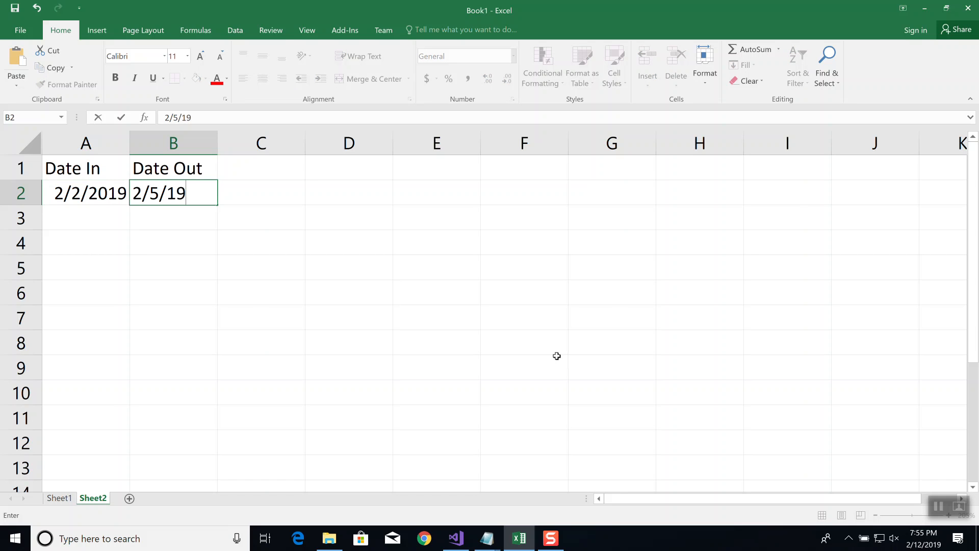
key(Tab)
Add the column header "Total Days" in C1, beside the Date Out column
key(Up)
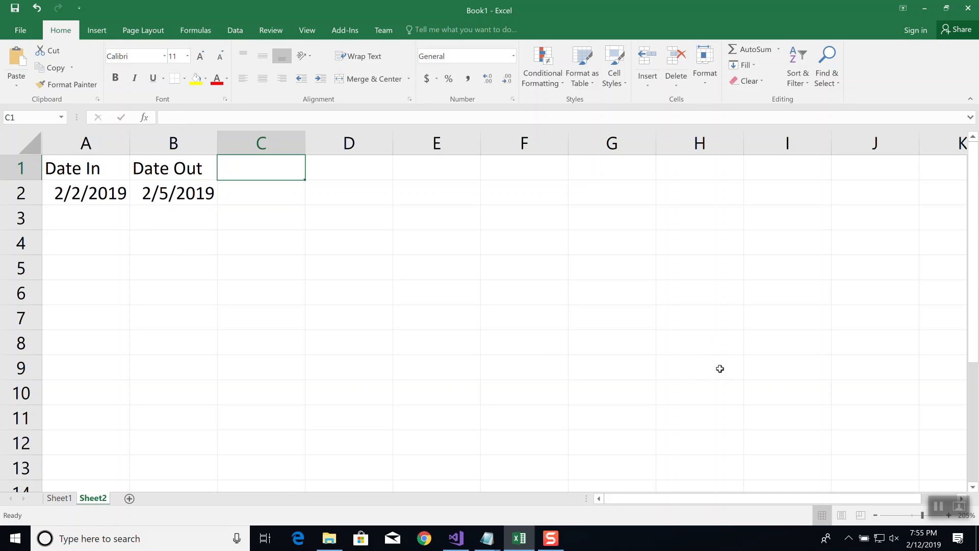
text(Days)
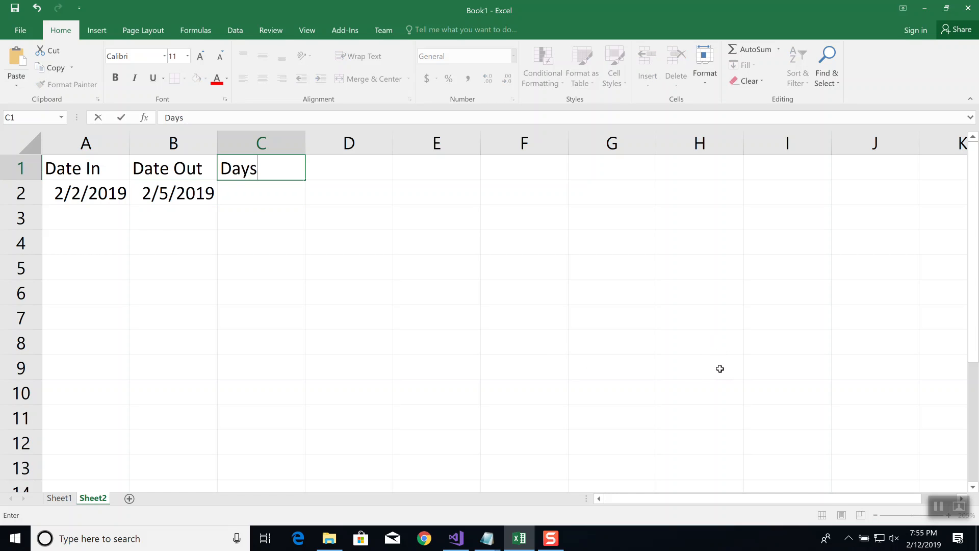
key(Return)
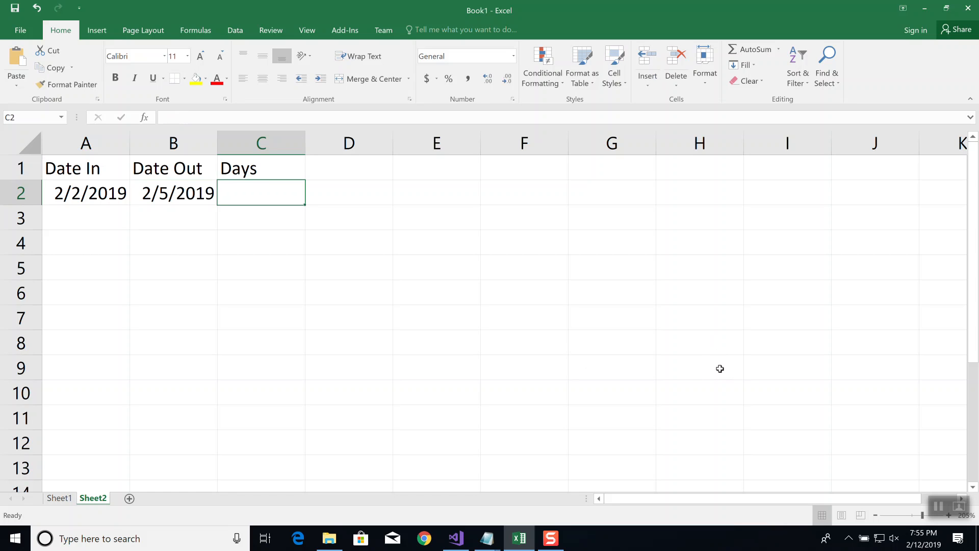
key(Up)
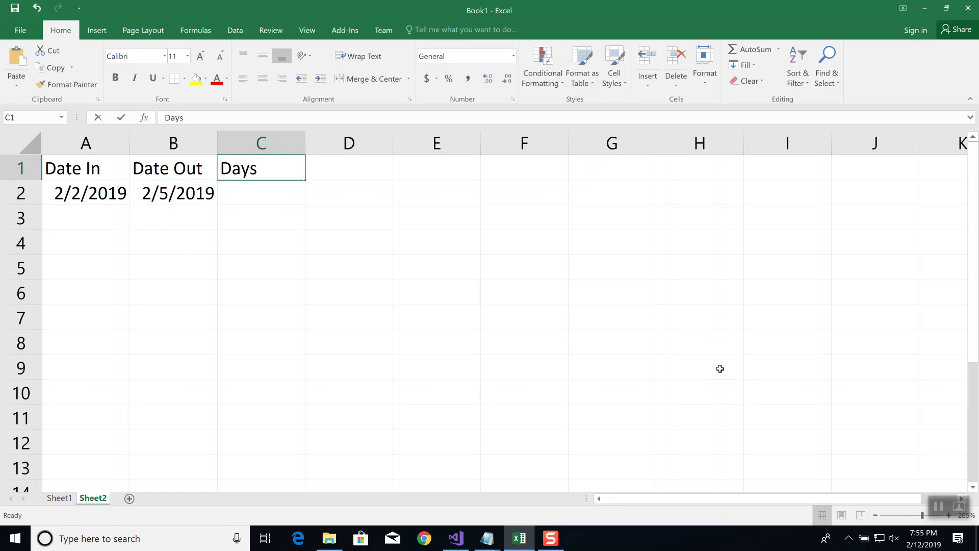
text(Total DAy)
key(BackSpace)
key(BackSpace)
text(ays)
key(Return)
Calculate the number of days in C2 by subtracting the start date from the end date with =B2-A2
text(=)
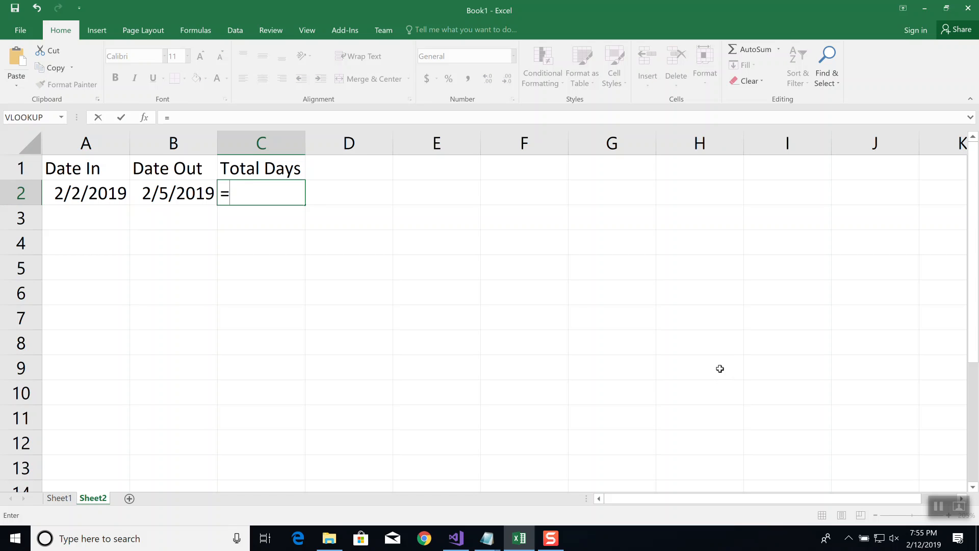
key(Left)
text(-)
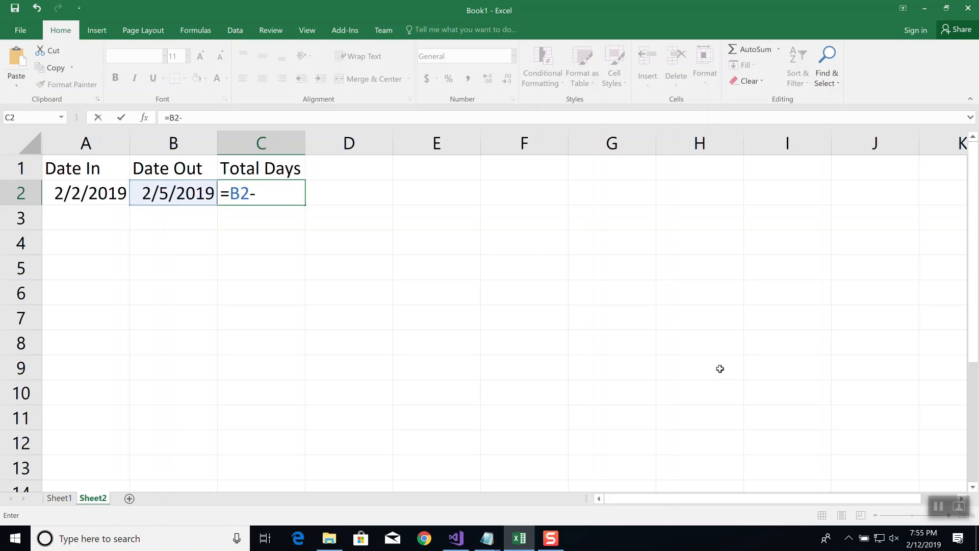
key(Left)
key(Left)
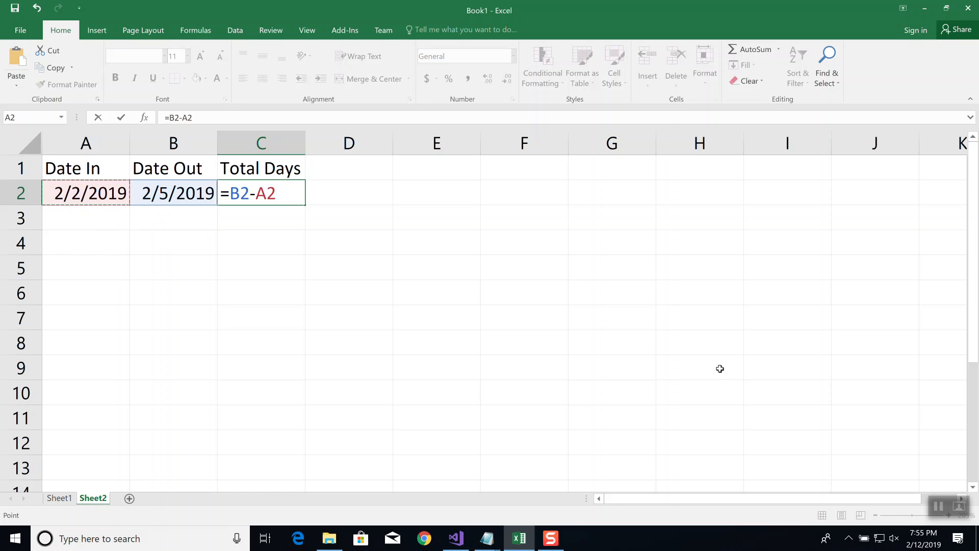
key(Return)
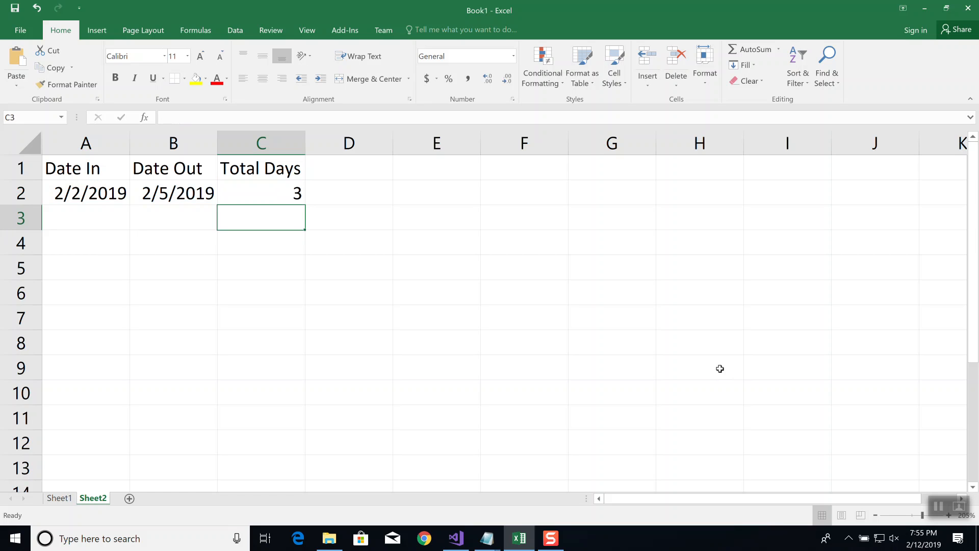
Change the Date Out in B2 to 2/7/2019
key(Left)
key(Up)
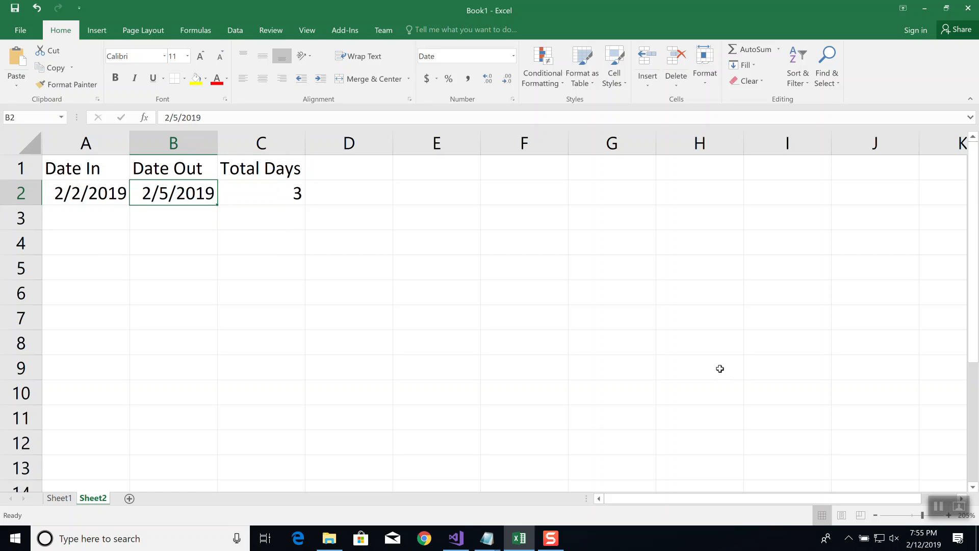
text(2/7/2019)
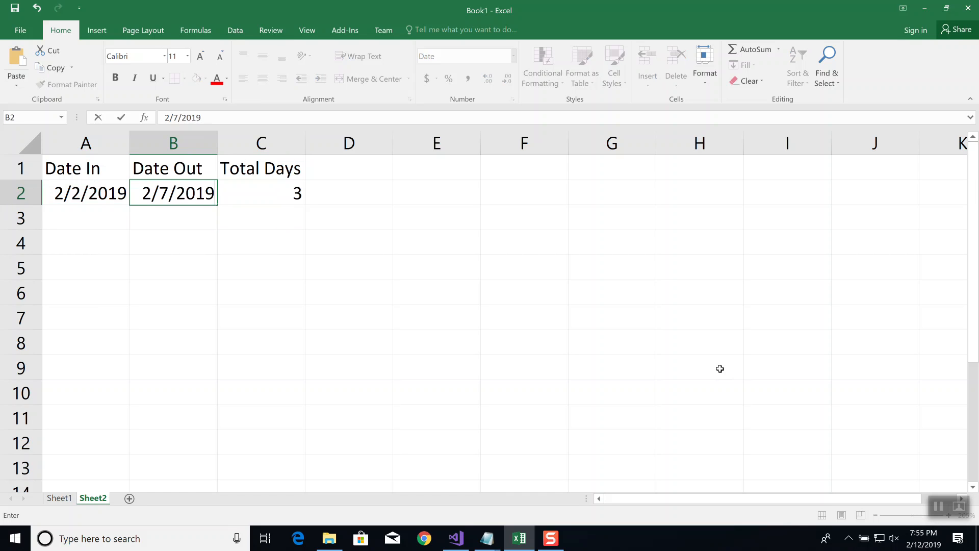
key(Return)
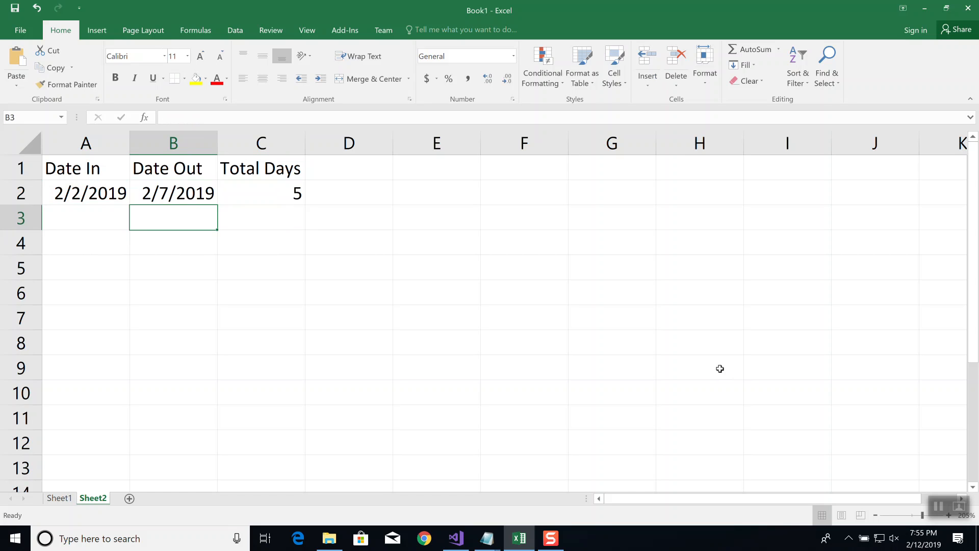
Edit the Total Days formula in C2 to count the starting day as well, using =(B2-A2)+1
key(Up)
key(Right)
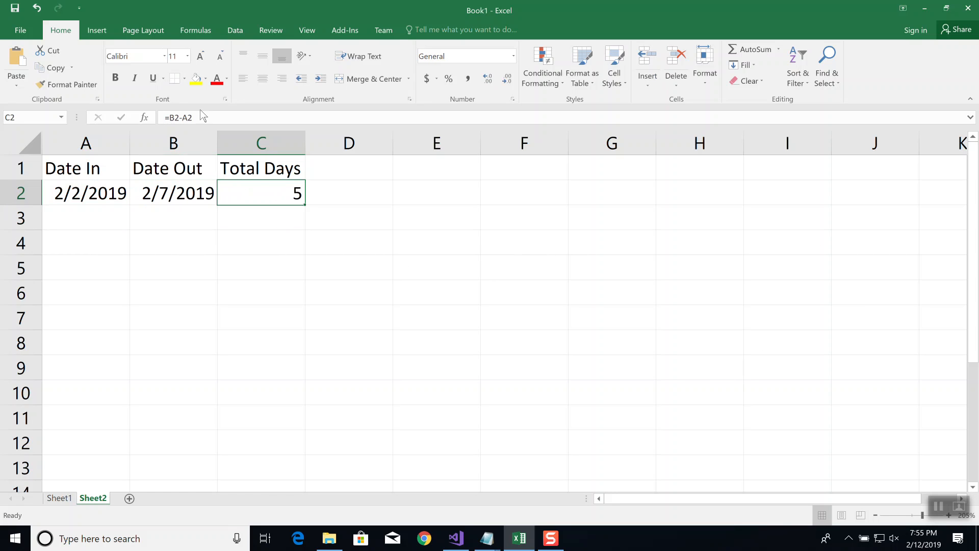
click(170, 117)
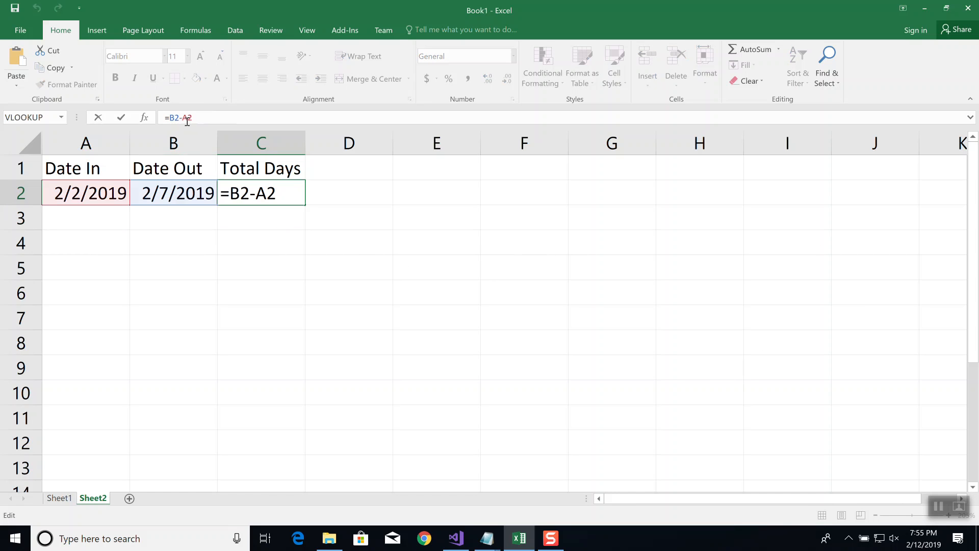
text(()
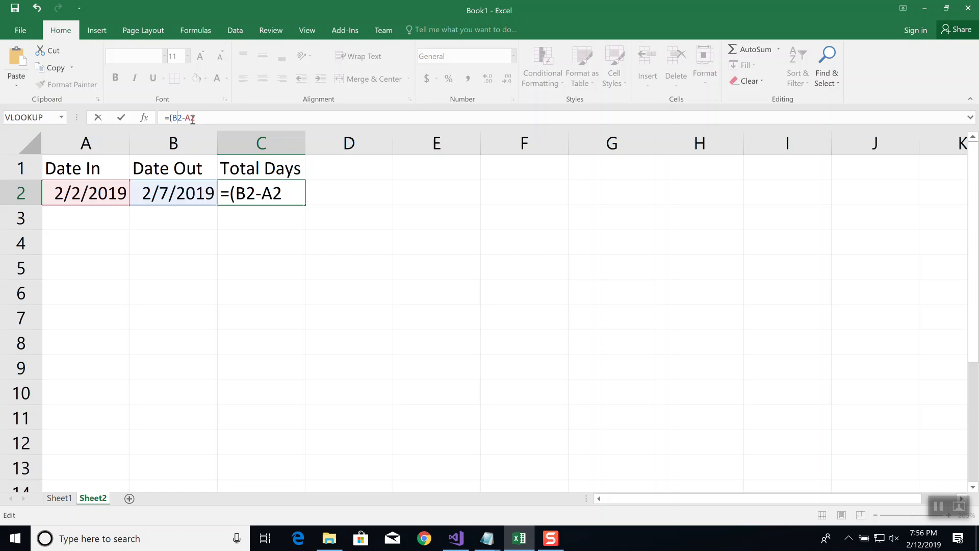
text()=1)
key(BackSpace)
key(BackSpace)
text(+1)
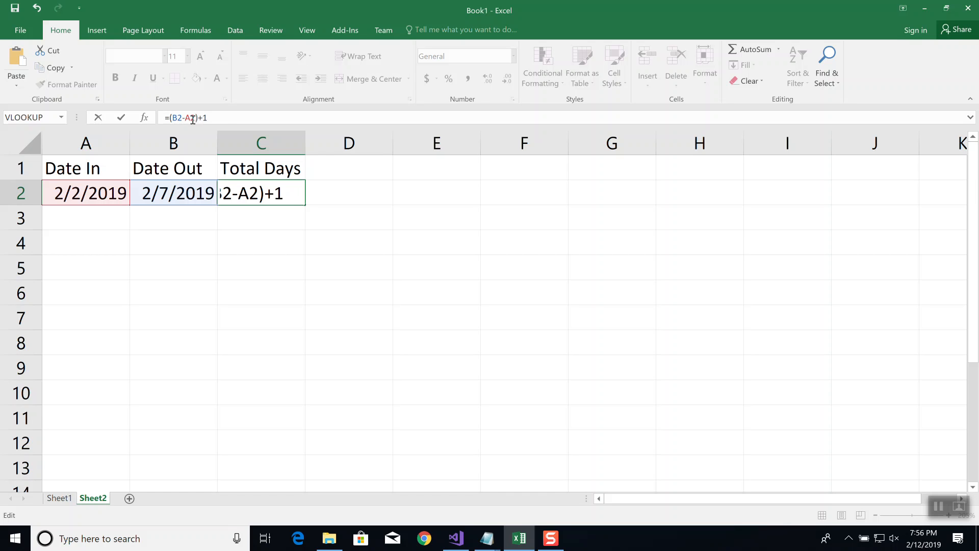
key(Return)
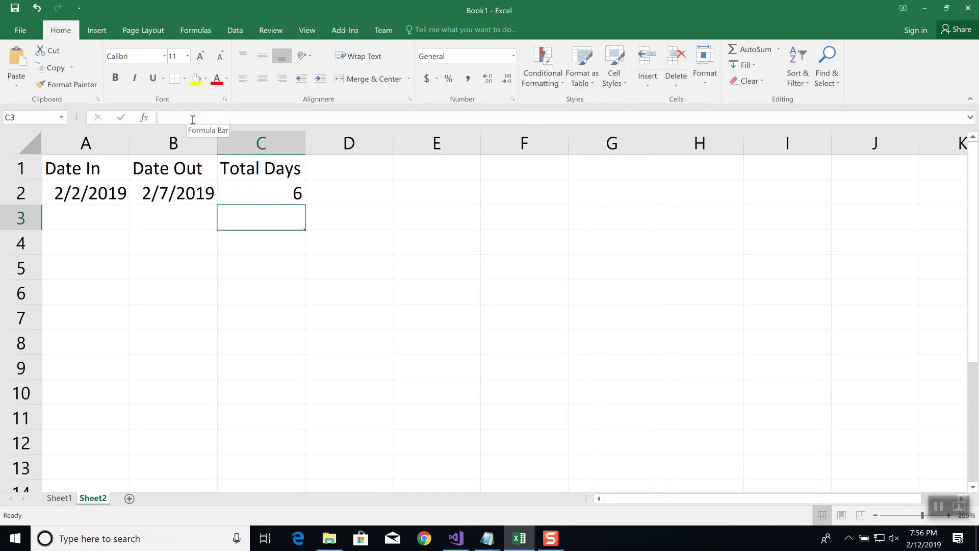
Widen column C to give the Total Days formula more room, and review the formula in C2
key(Up)
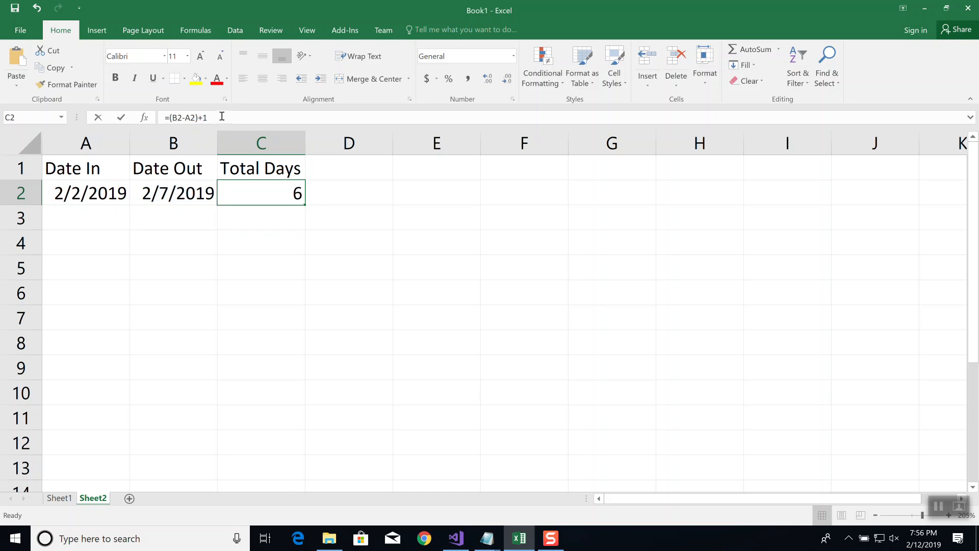
click(223, 117)
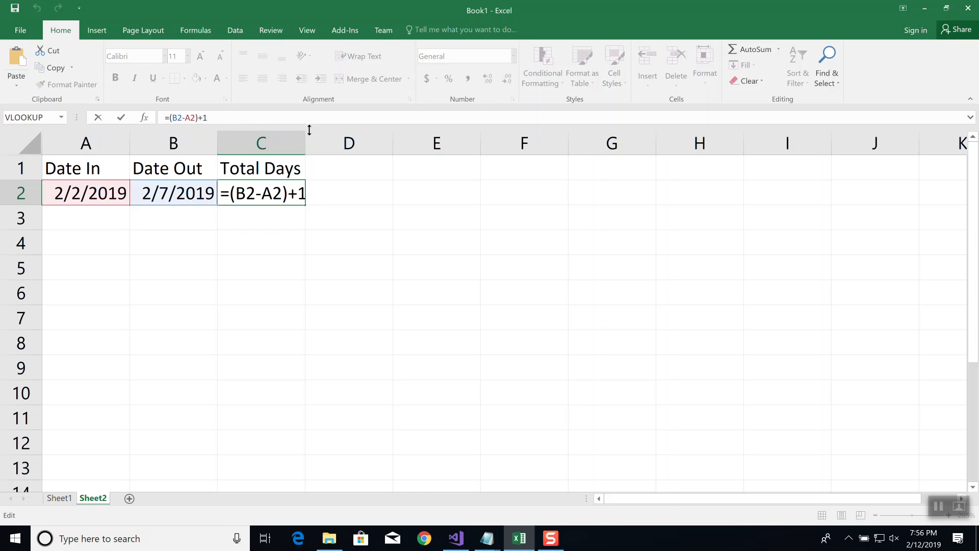
key(Return)
drag(304, 139, 347, 140)
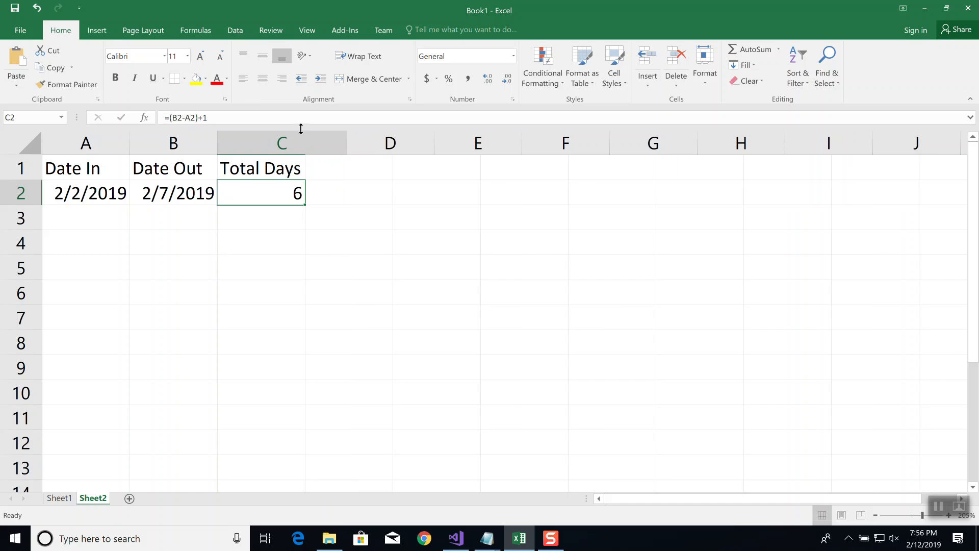
click(230, 119)
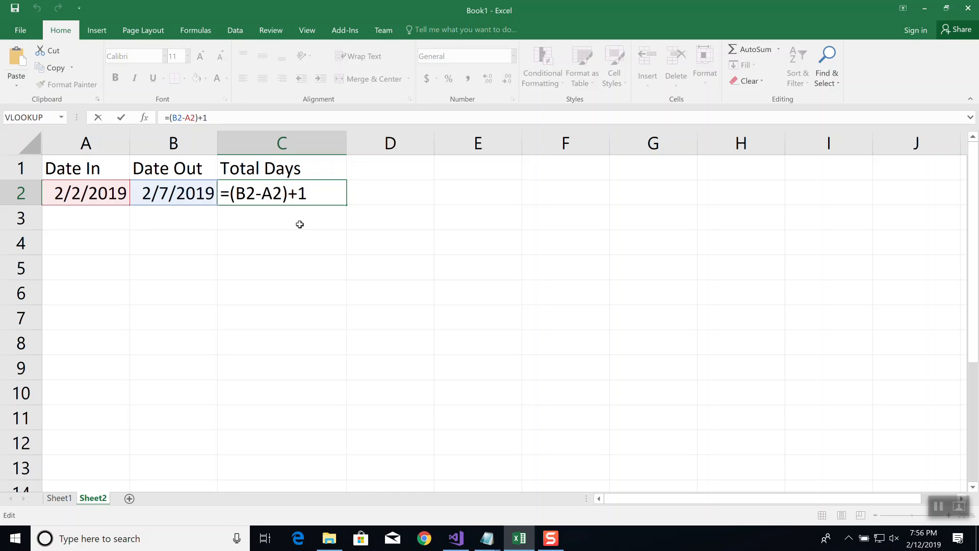
key(Return)
key(Up)
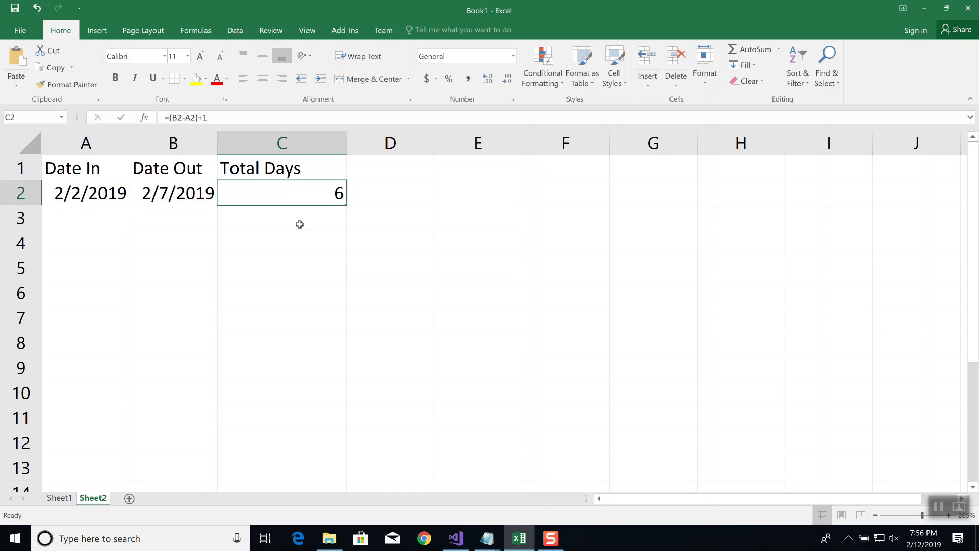
Add the header "Amt" in D1 and enter 35 as the amount in D2
key(Up)
key(Right)
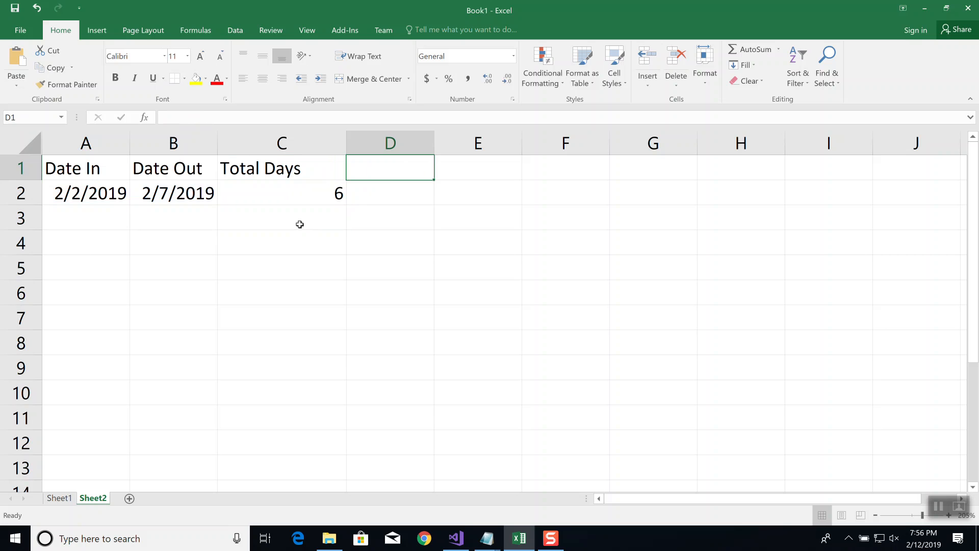
text(Amt)
key(Return)
text(35)
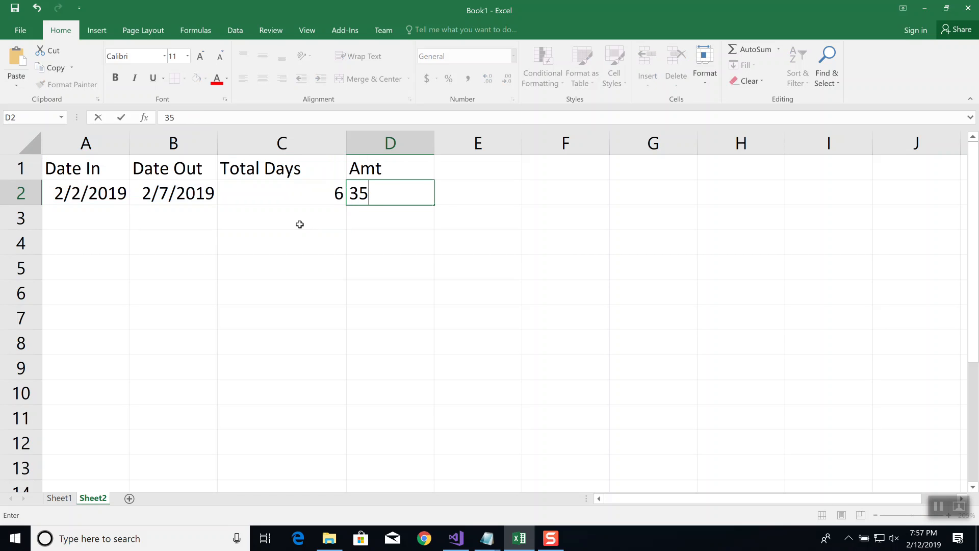
key(Tab)
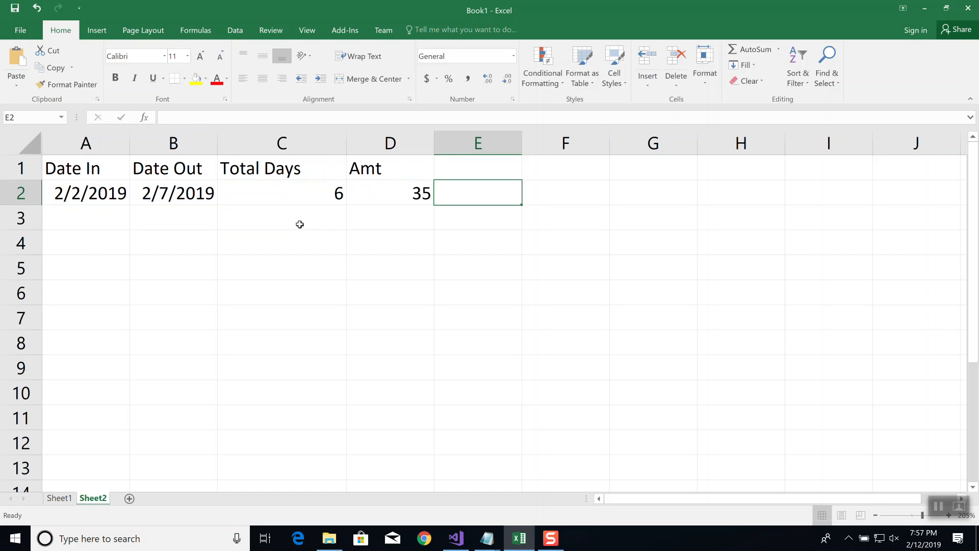
Add the column header "Total Dollars" in E1, beside the Amt column
key(Up)
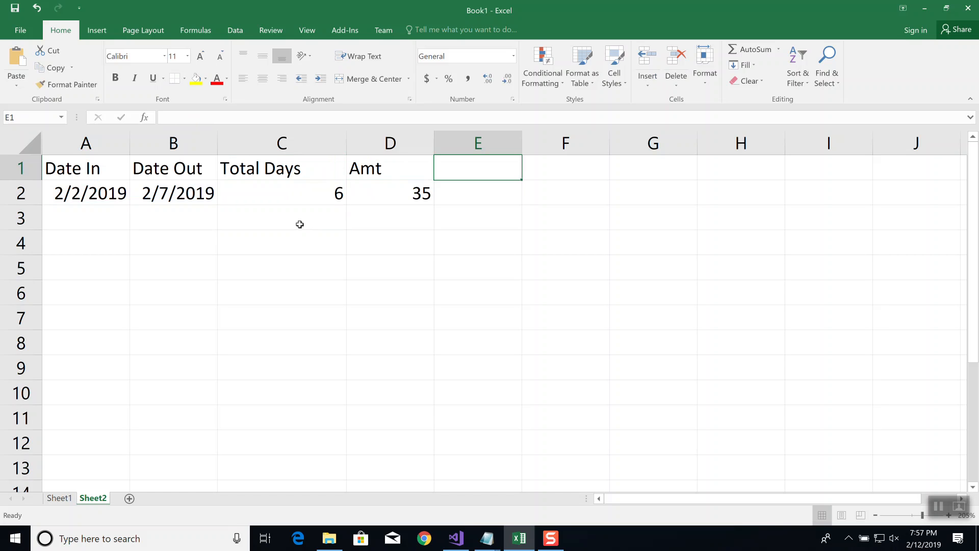
text(Total Dollars)
key(Return)
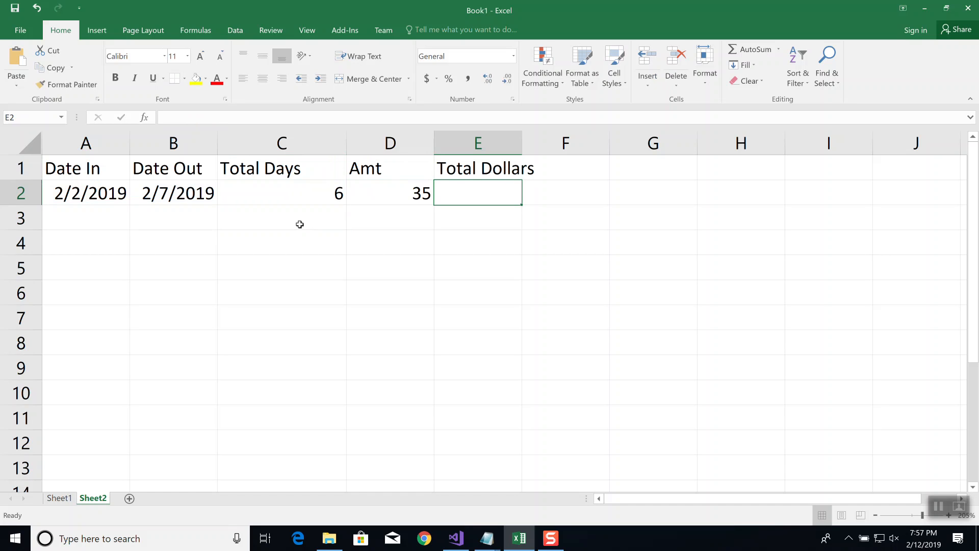
Calculate the total dollars in E2 by multiplying the total days by the amount with =C2*D2
text(=)
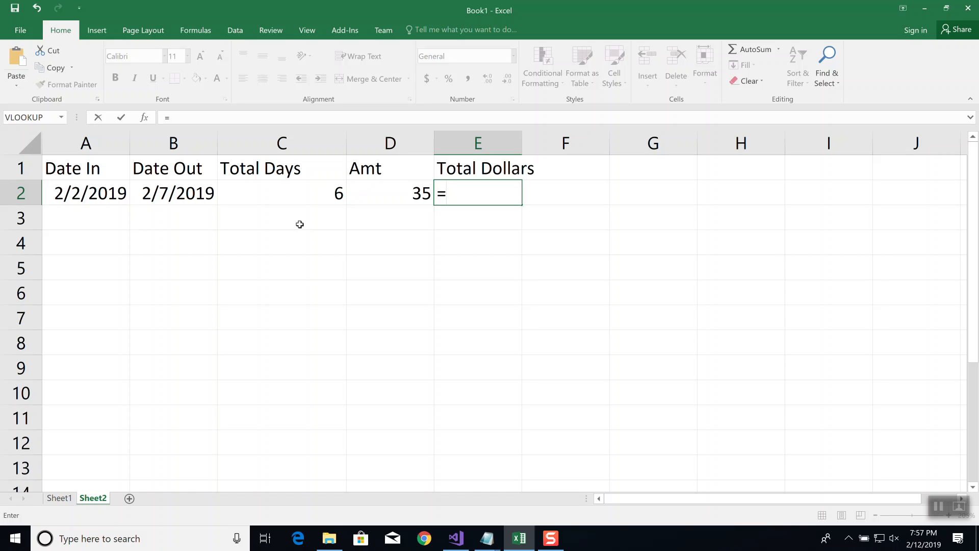
key(Left)
key(Left)
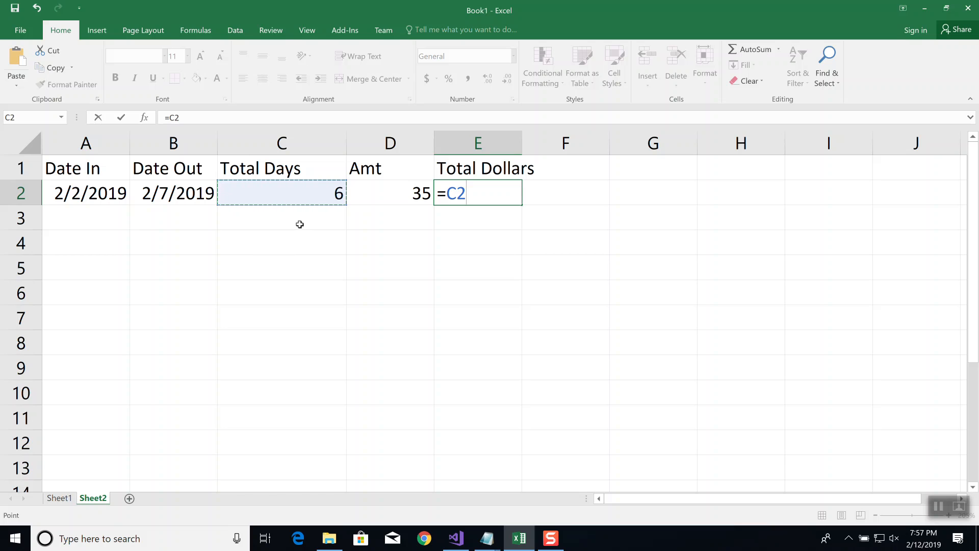
text(*)
key(Left)
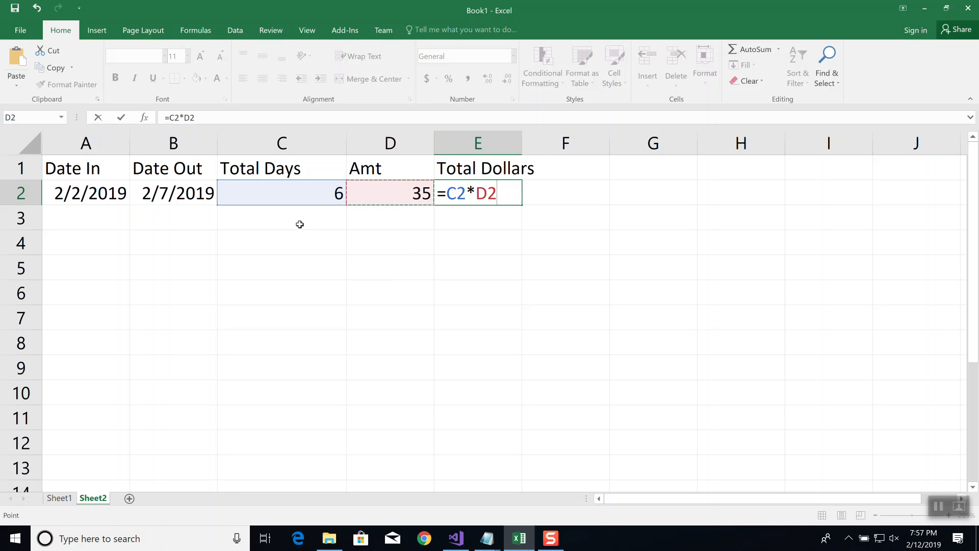
key(ctrl+Return)
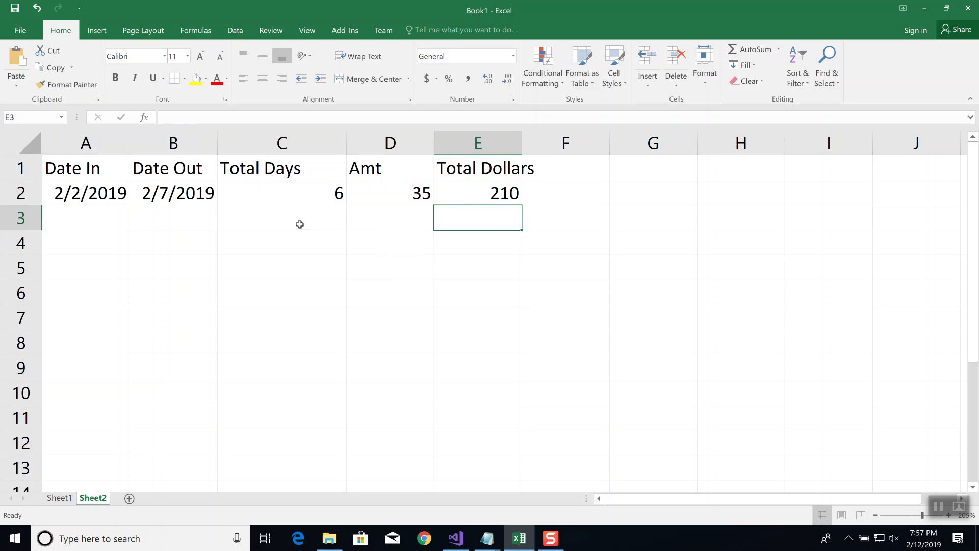
Remove the parentheses from the Total Days formula in C2 so it reads =B2-A2+1
key(Left)
key(Left)
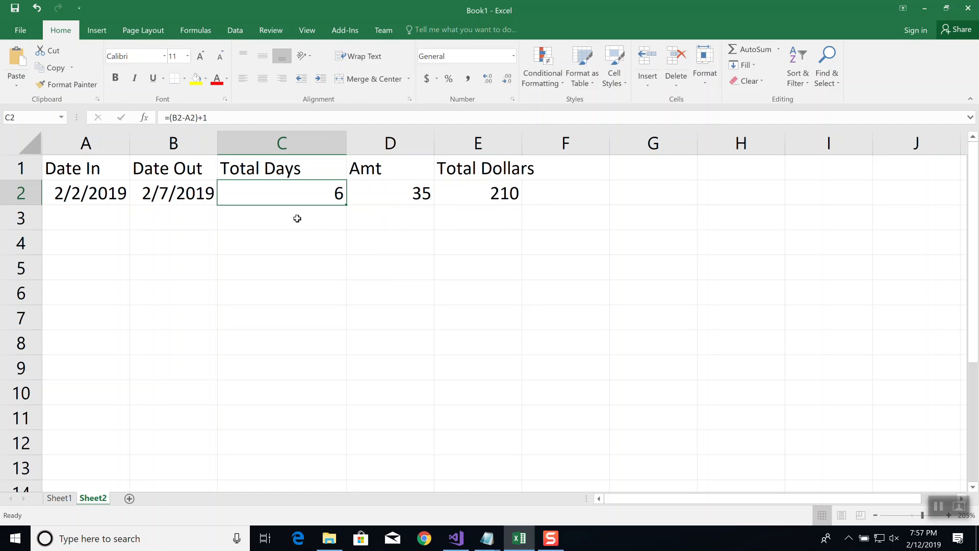
click(238, 116)
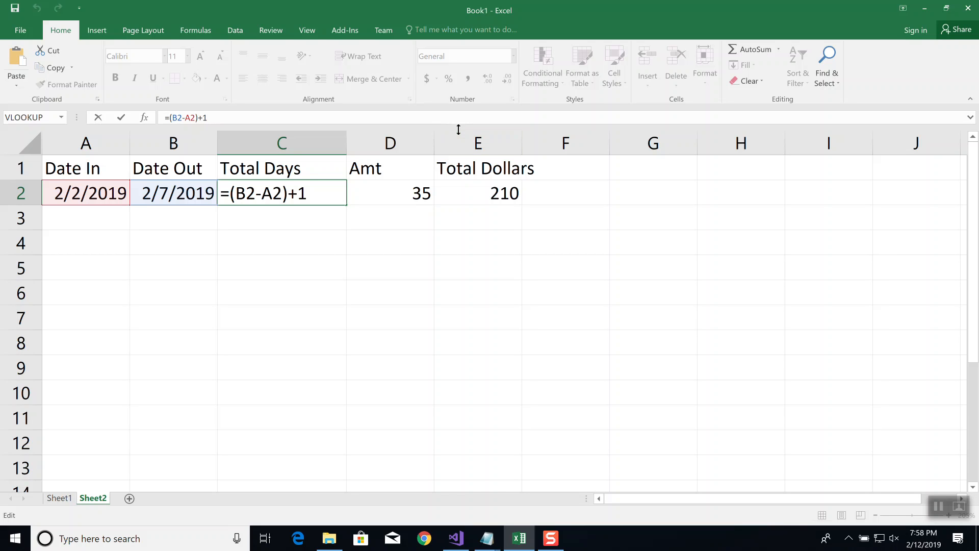
click(233, 197)
key(Delete)
key(Right)
key(Right)
key(Right)
key(Right)
key(Right)
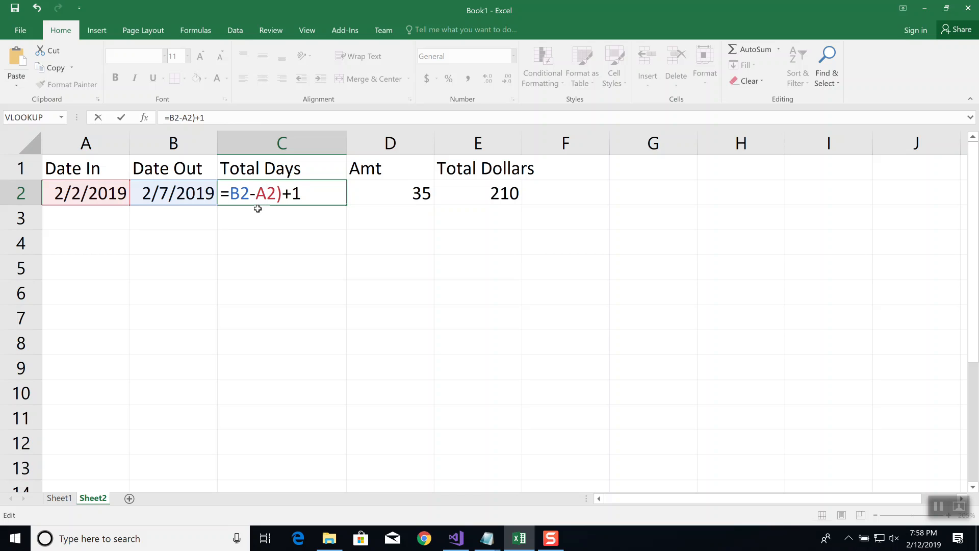
key(Delete)
key(Return)
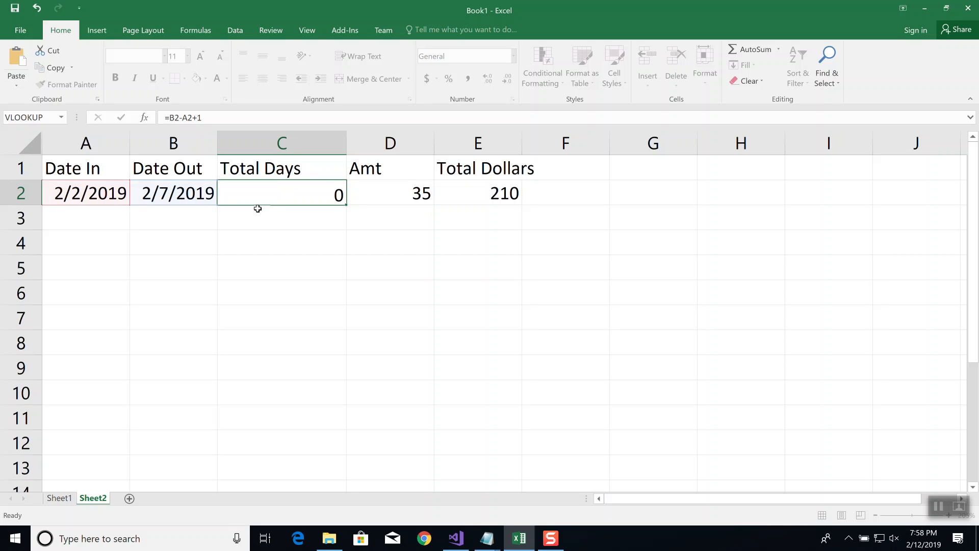
key(Up)
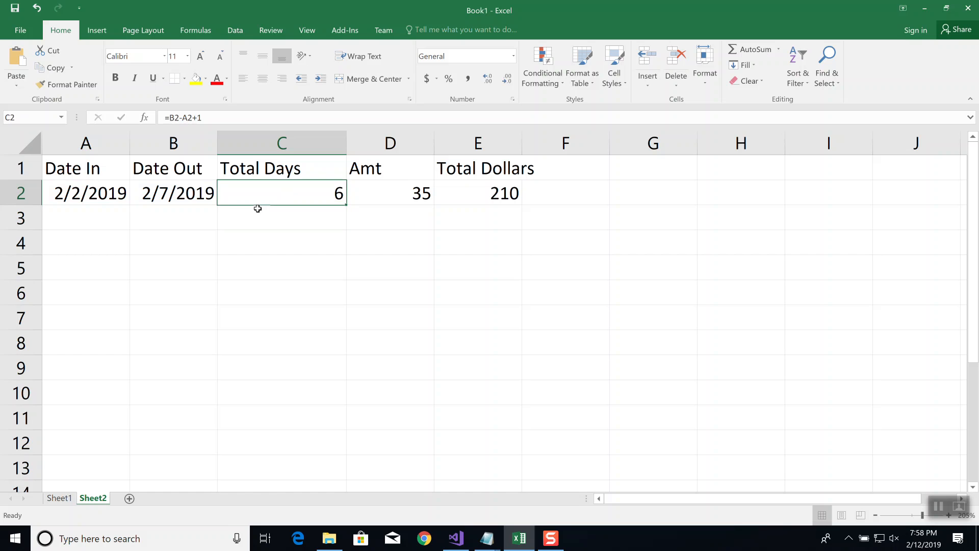
Review the Total Days formula in C2, then clear everything from that cell
click(225, 117)
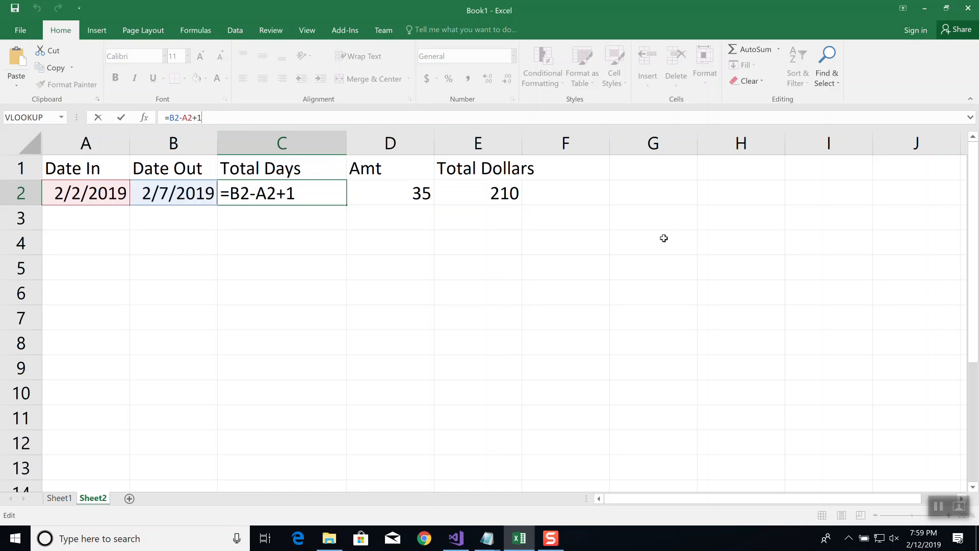
key(Return)
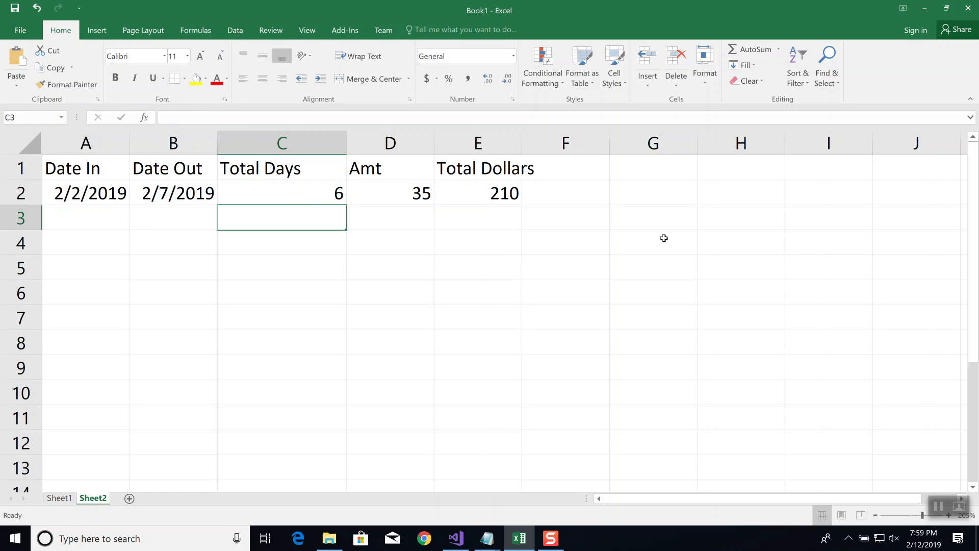
click(286, 192)
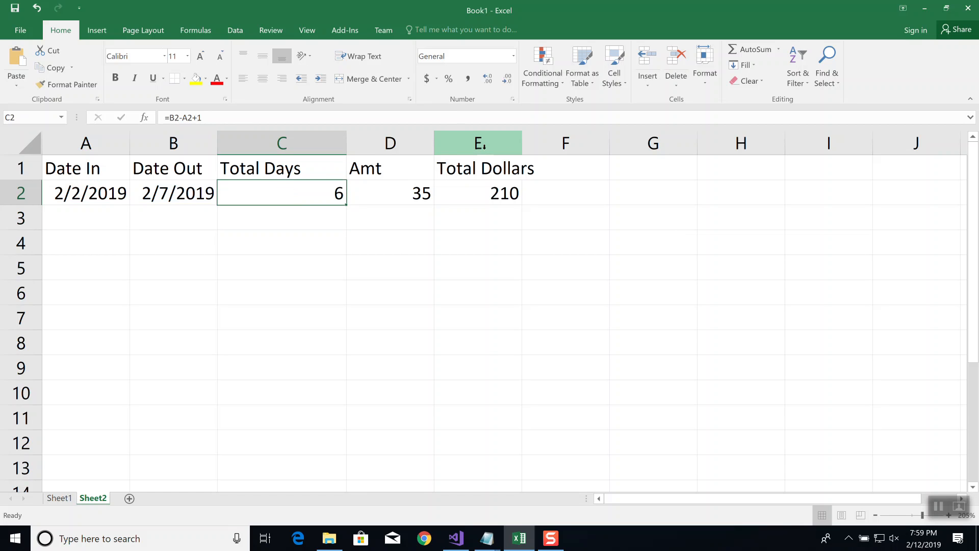
click(761, 81)
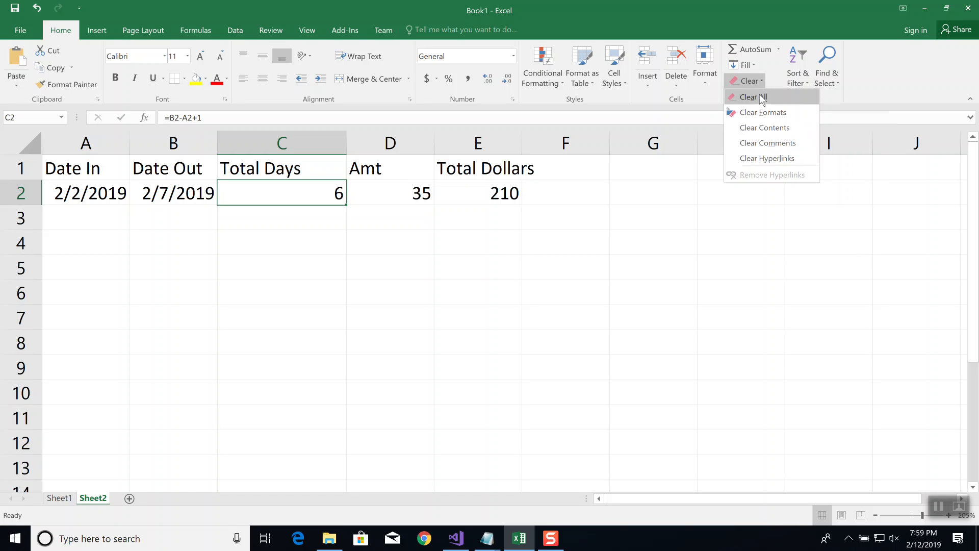
click(760, 96)
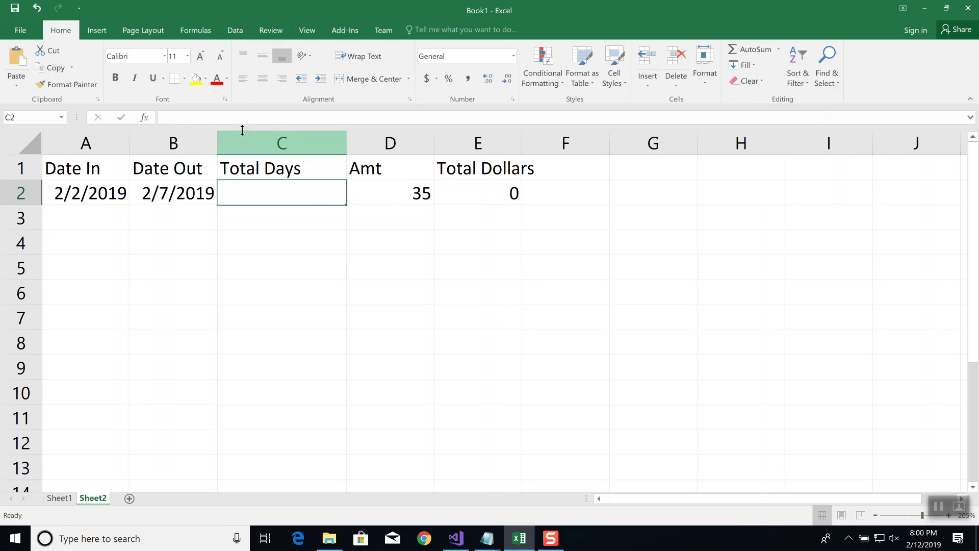
Enter the Total Days formula =B2-A2+1 in C2
click(241, 115)
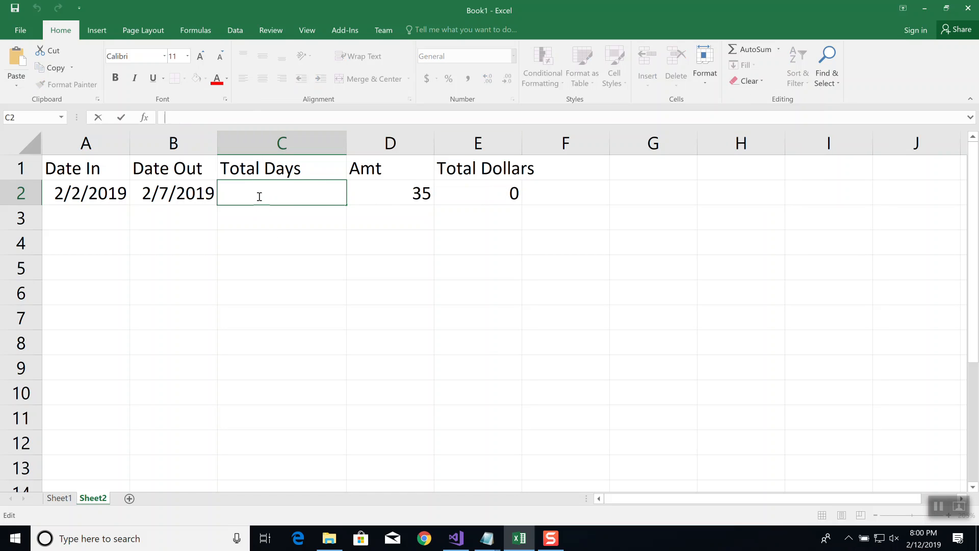
text(=)
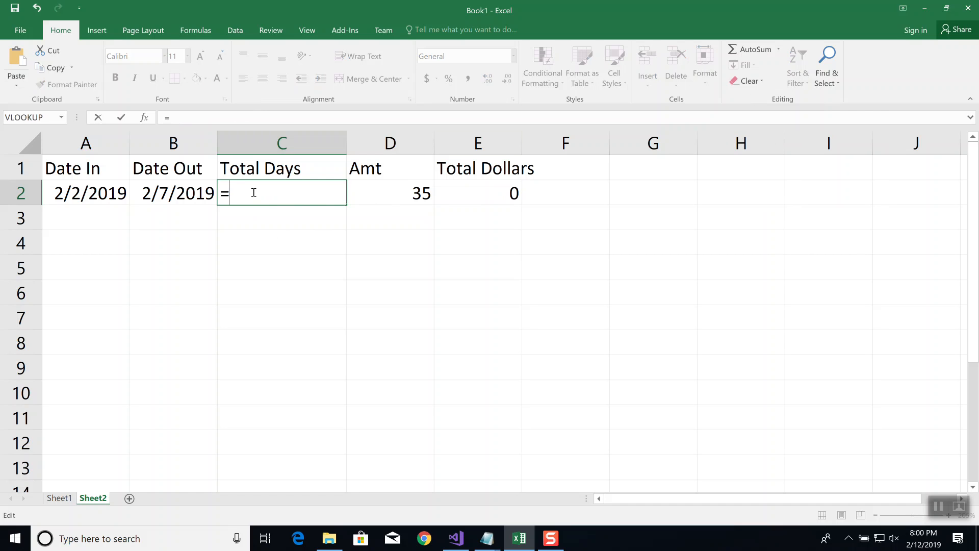
text(B2)
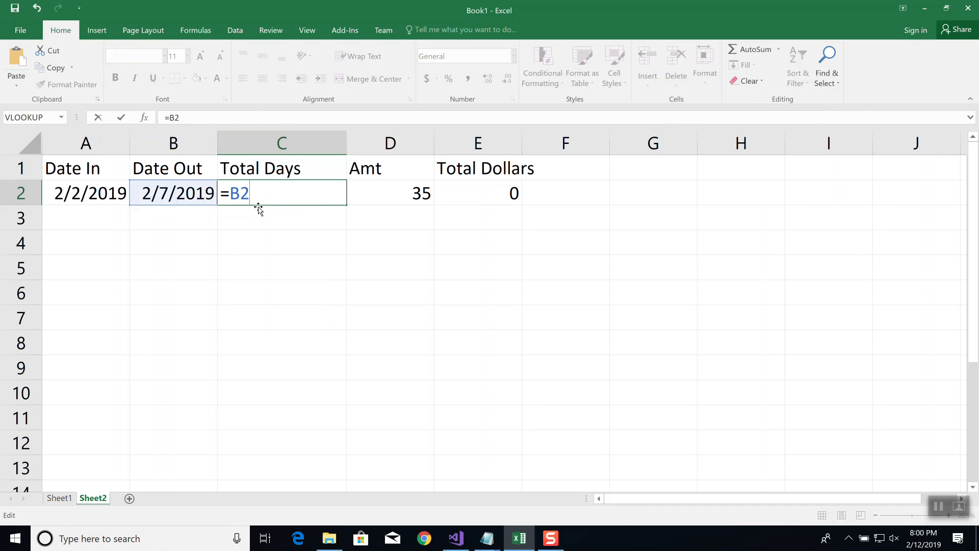
text(-A2+1)
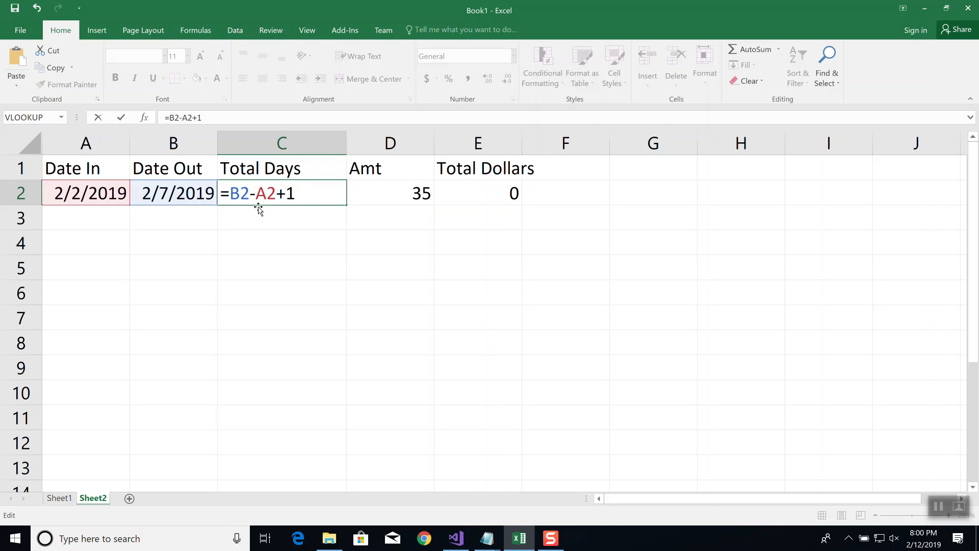
key(Return)
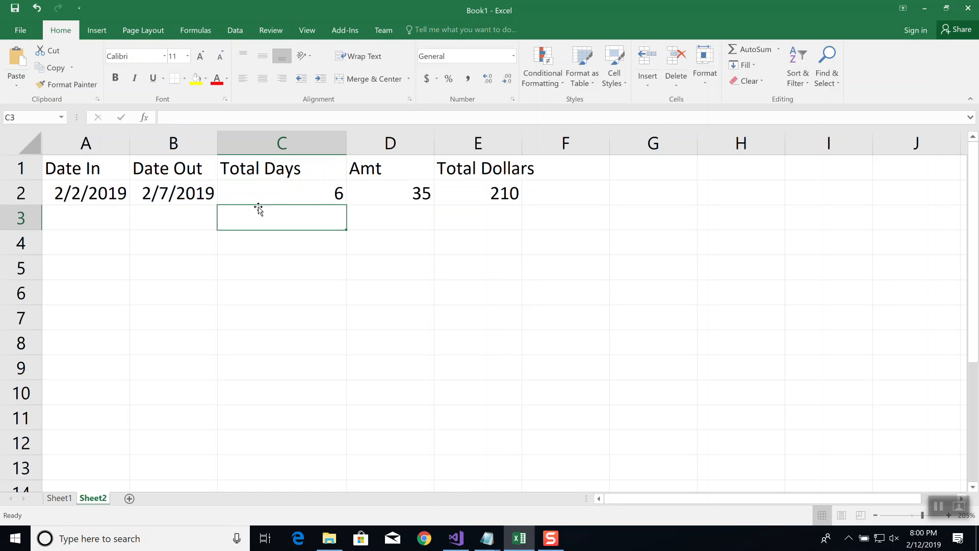
Enter 2/1/2019 in A3 as the second row's Date In, leaving its Date Out empty
key(Up)
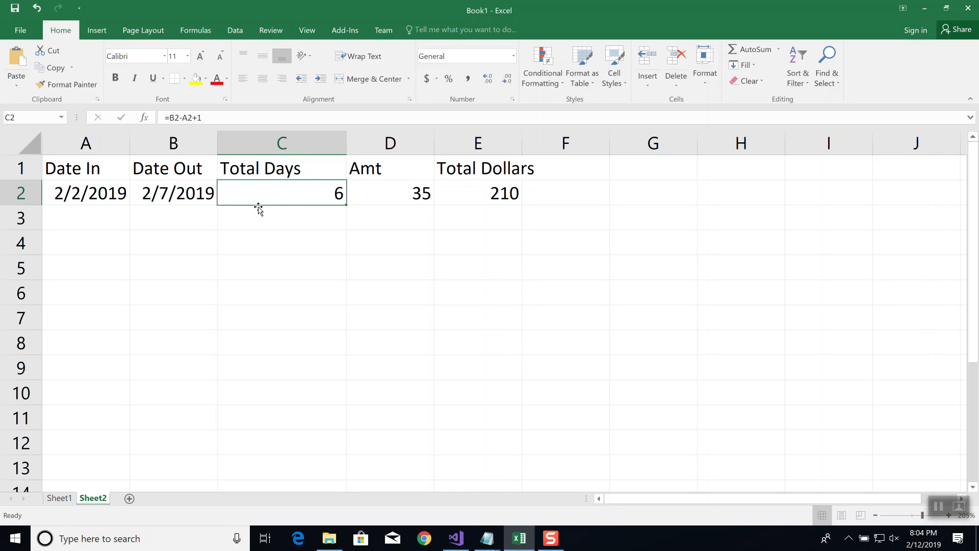
key(Down)
key(Left)
key(Left)
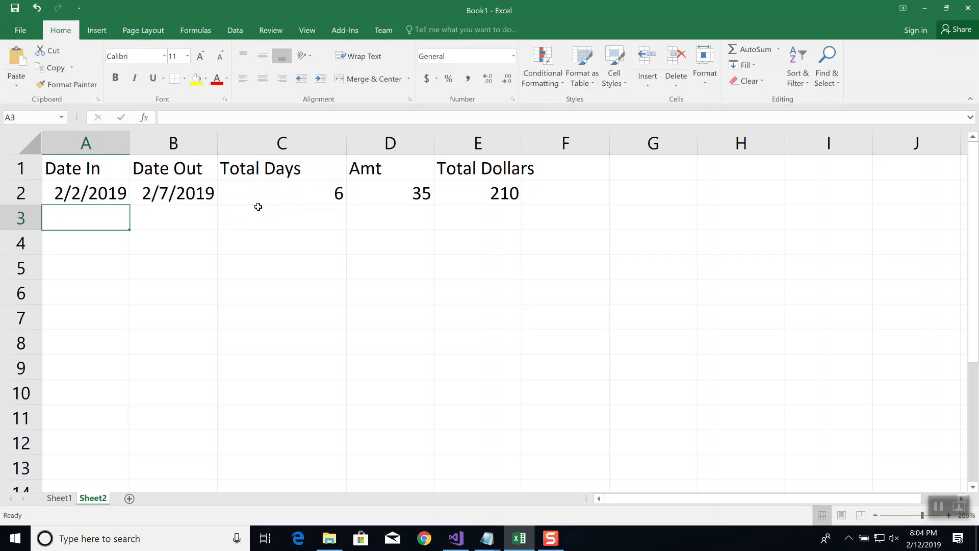
text(2/1/2019)
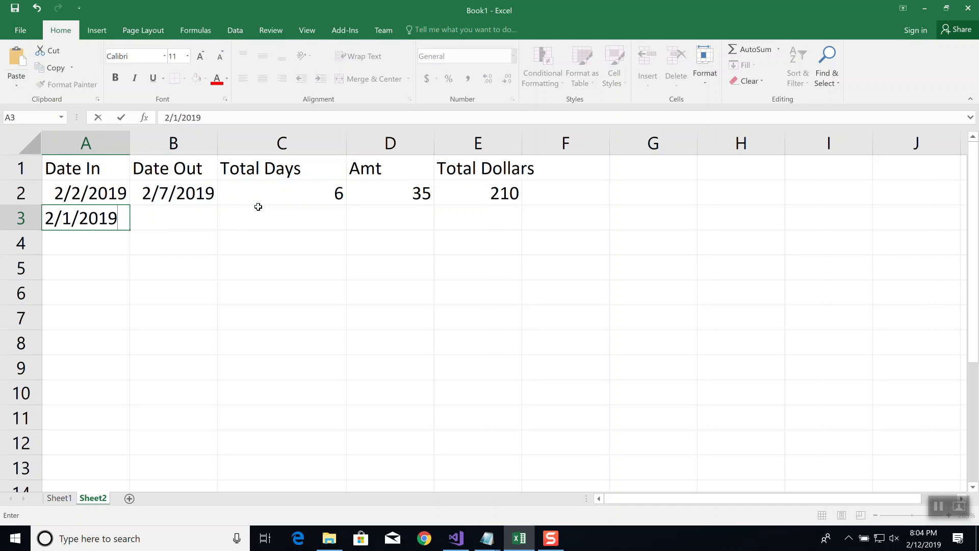
key(Tab)
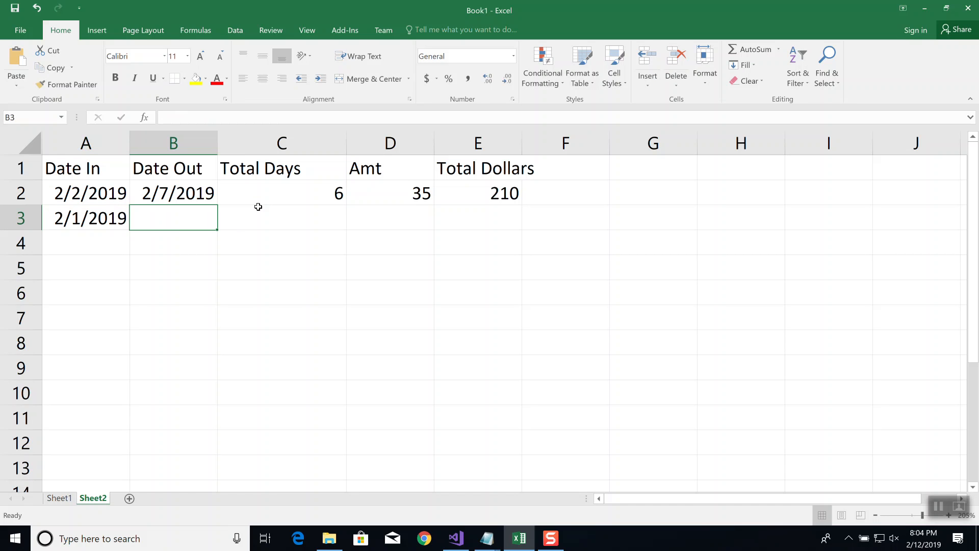
Fill the Total Days formula from C2 down to C3
click(258, 207)
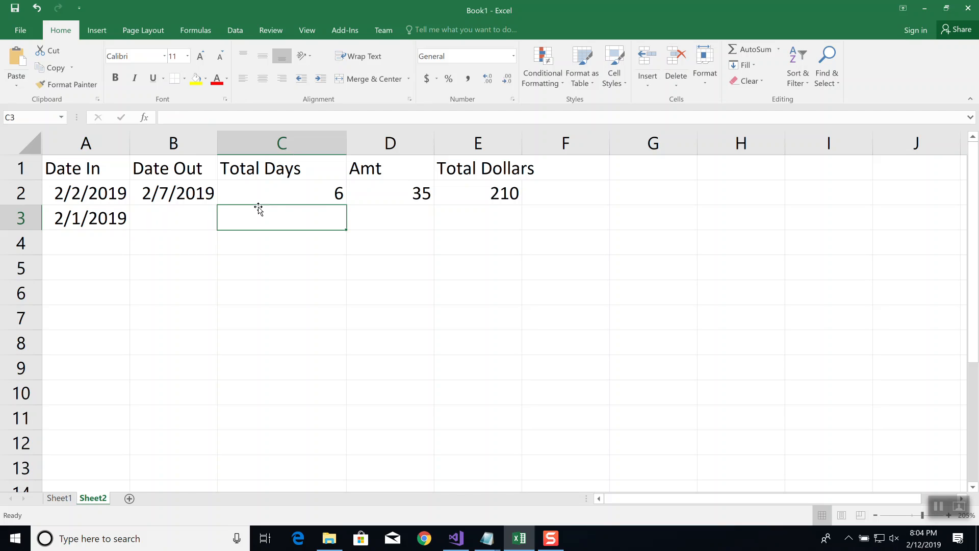
click(323, 194)
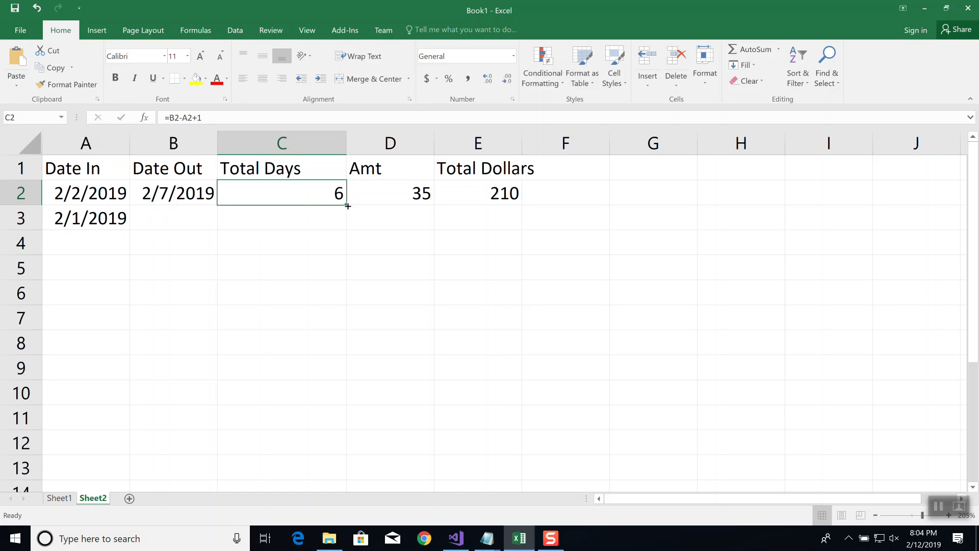
drag(348, 206, 347, 227)
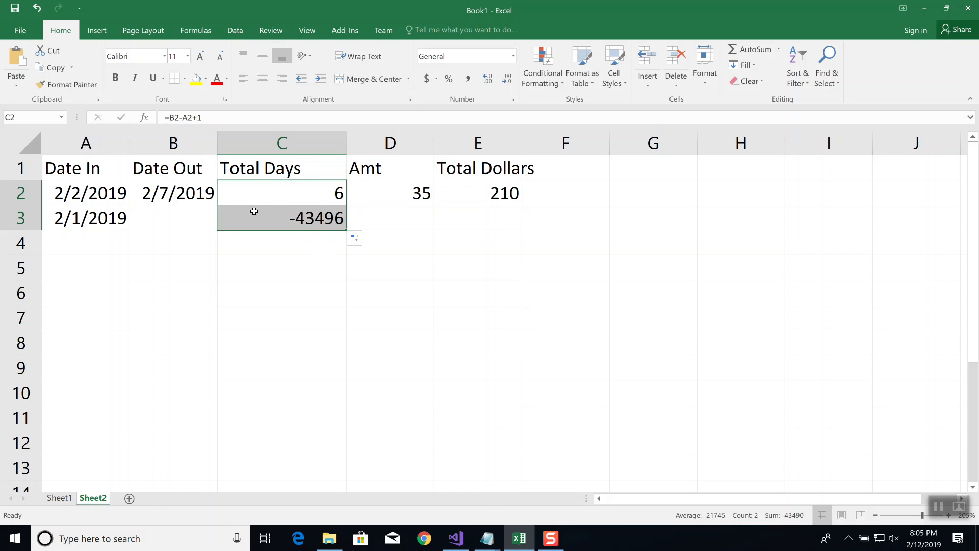
click(281, 221)
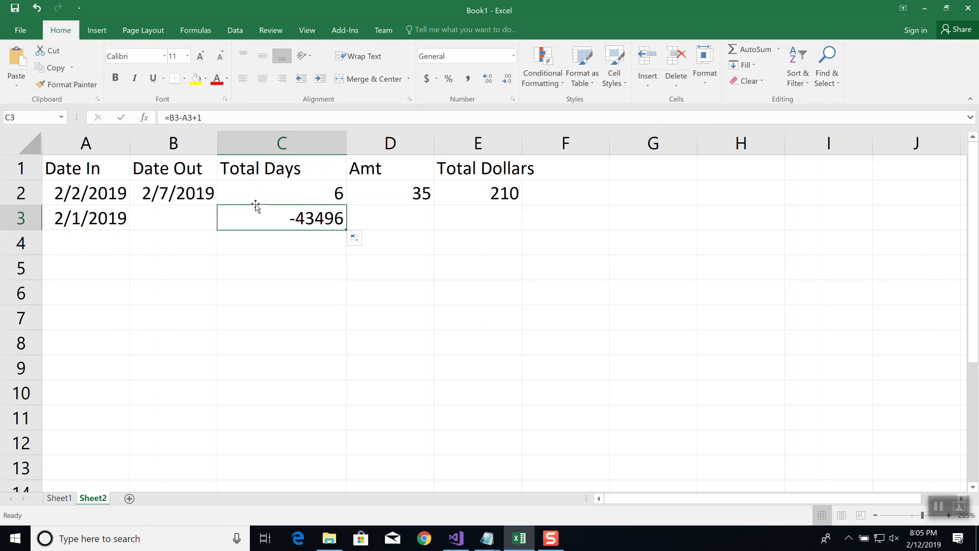
click(145, 120)
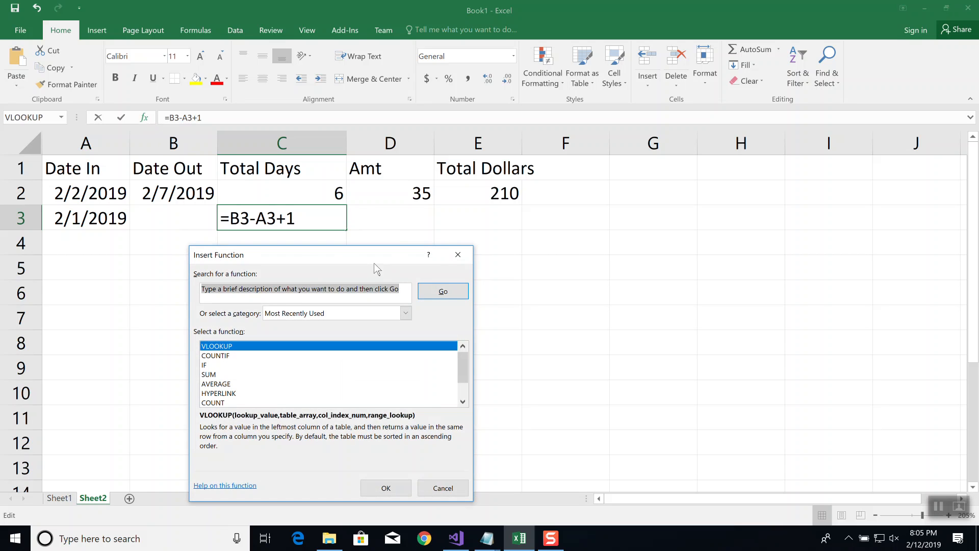
text(if)
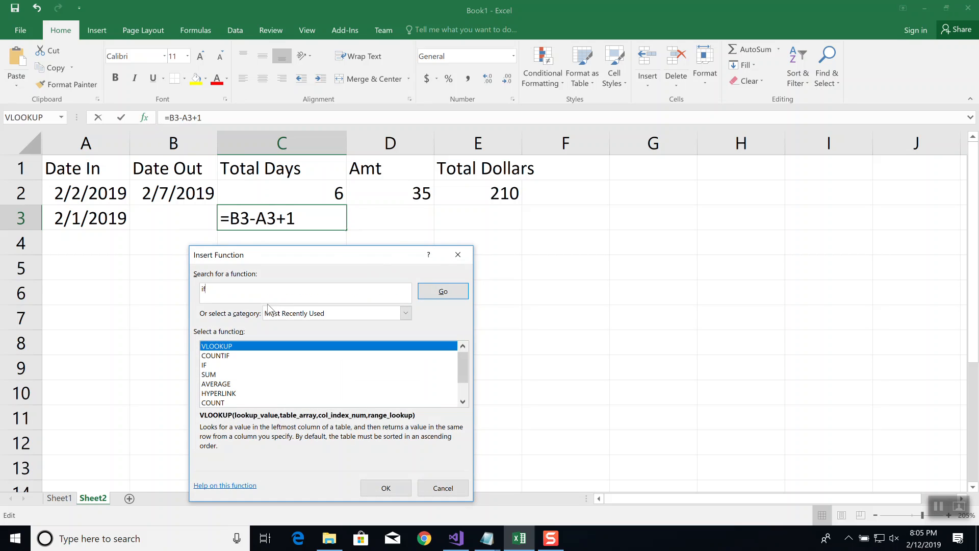
click(206, 367)
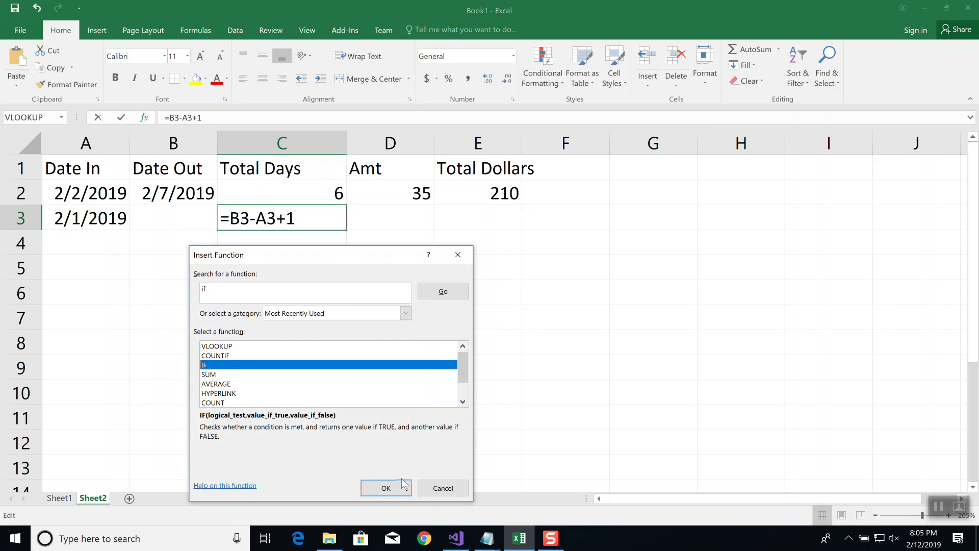
click(386, 487)
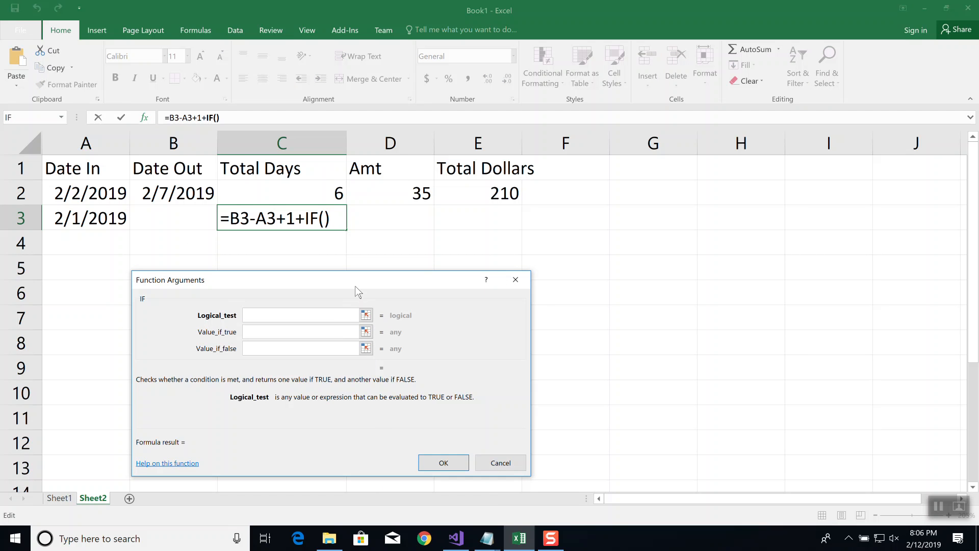
drag(360, 279, 658, 185)
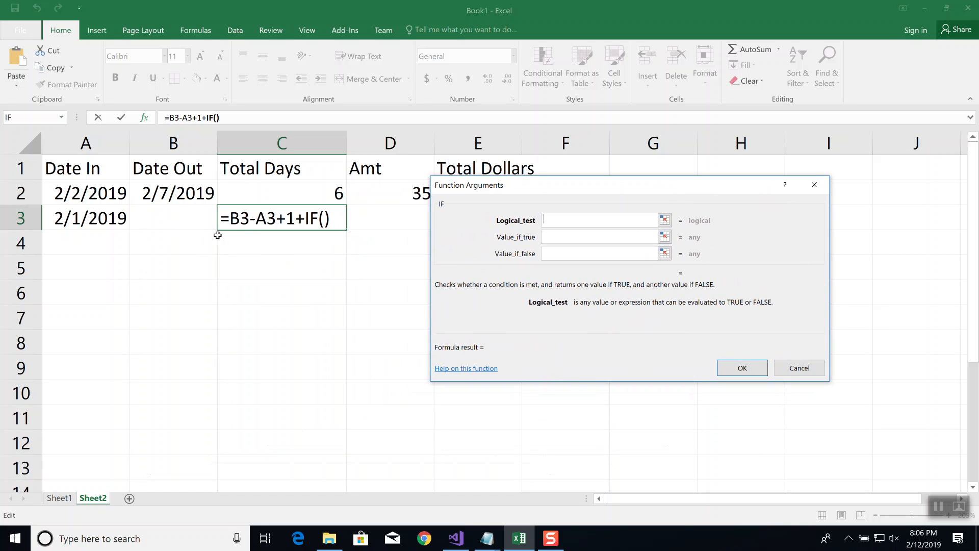
text("")
key(Tab)
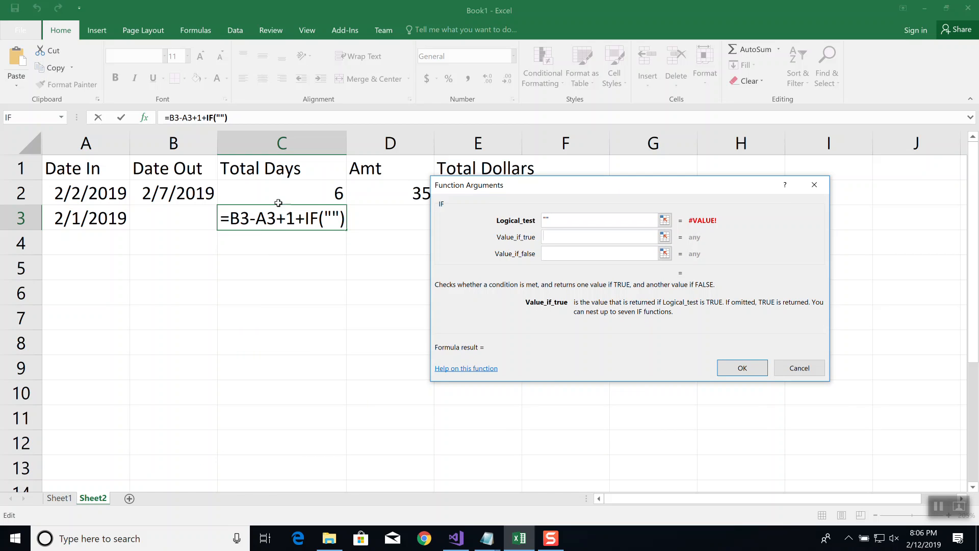
click(580, 221)
drag(553, 222, 527, 214)
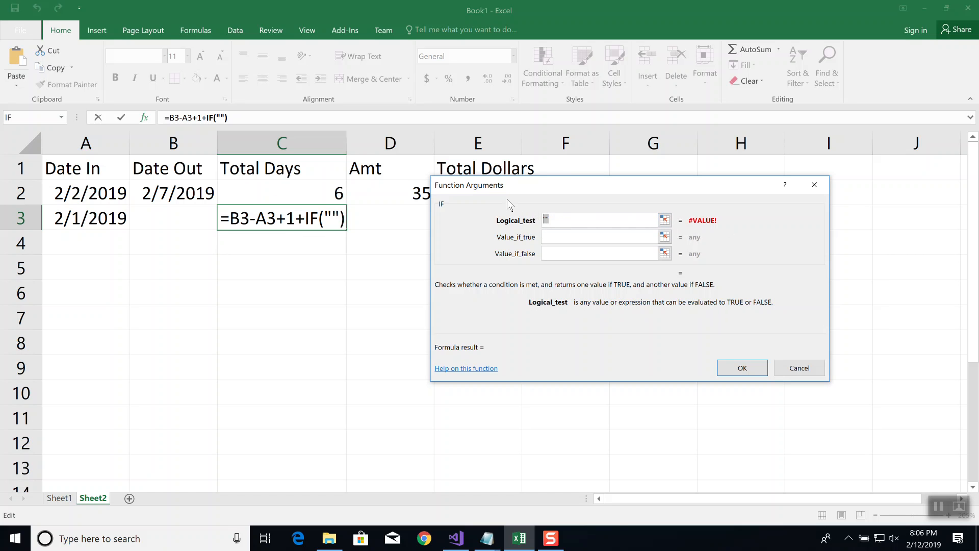
text(B3=)
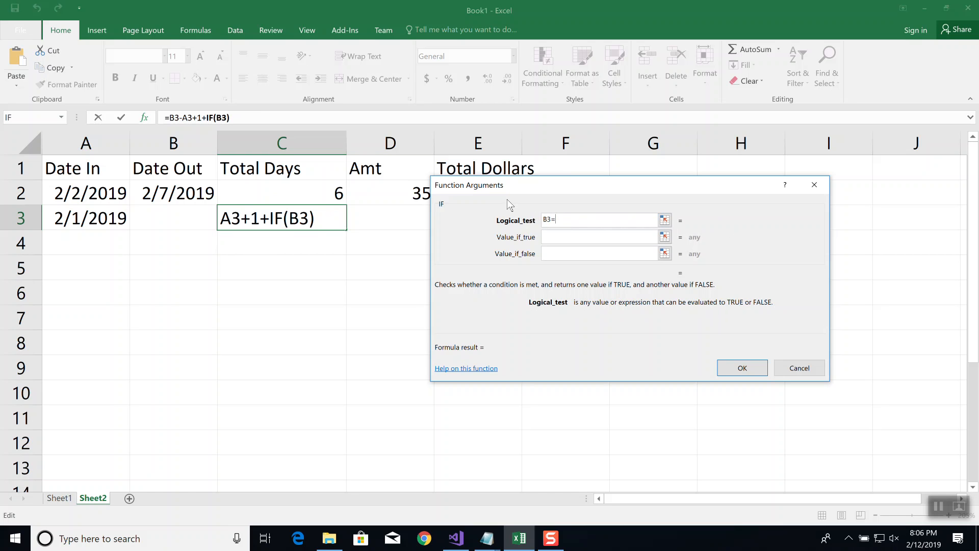
text("")
key(Tab)
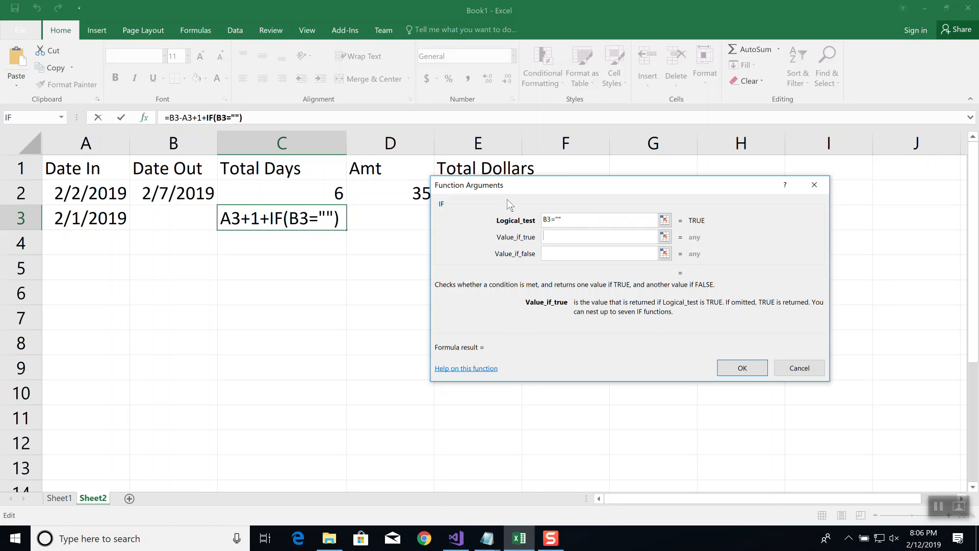
text(NOW)
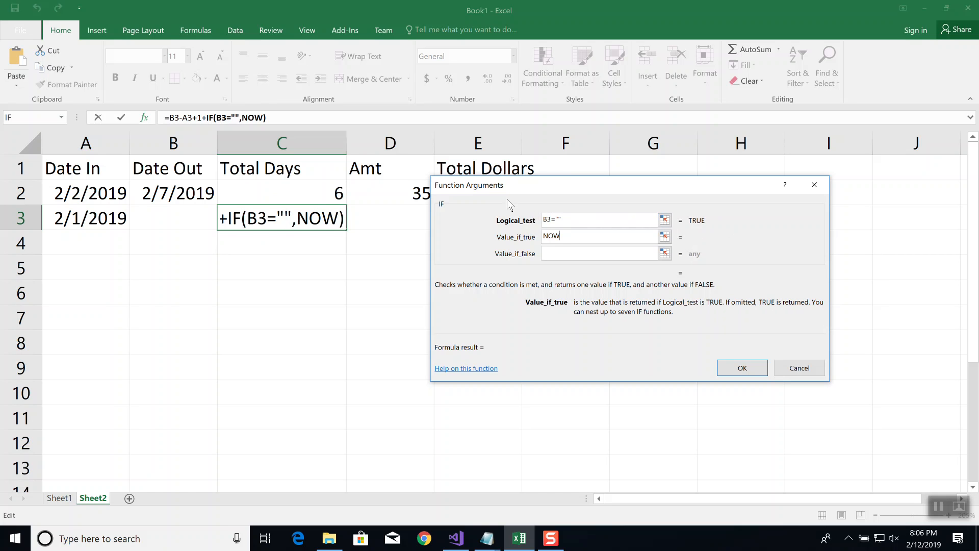
text(())
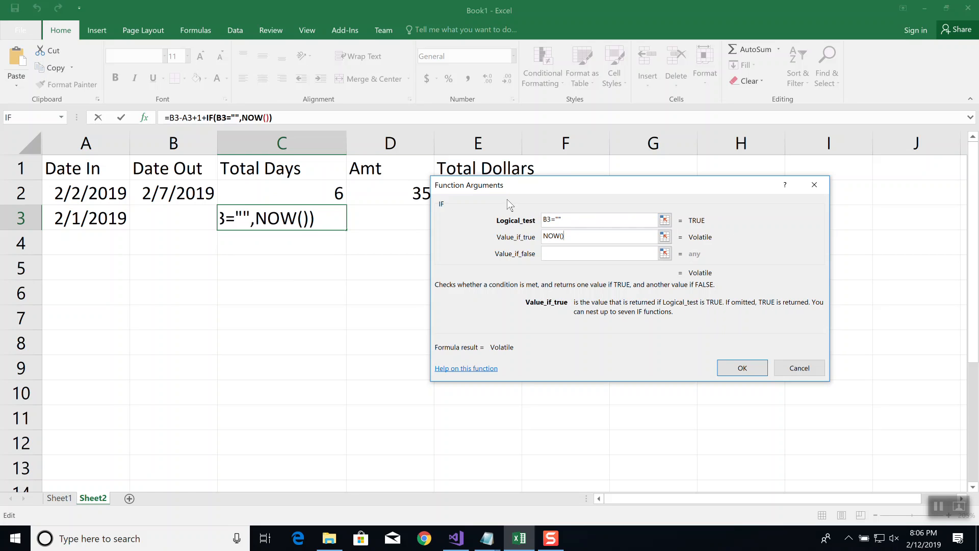
key(BackSpace)
key(BackSpace)
key(BackSpace)
key(BackSpace)
key(BackSpace)
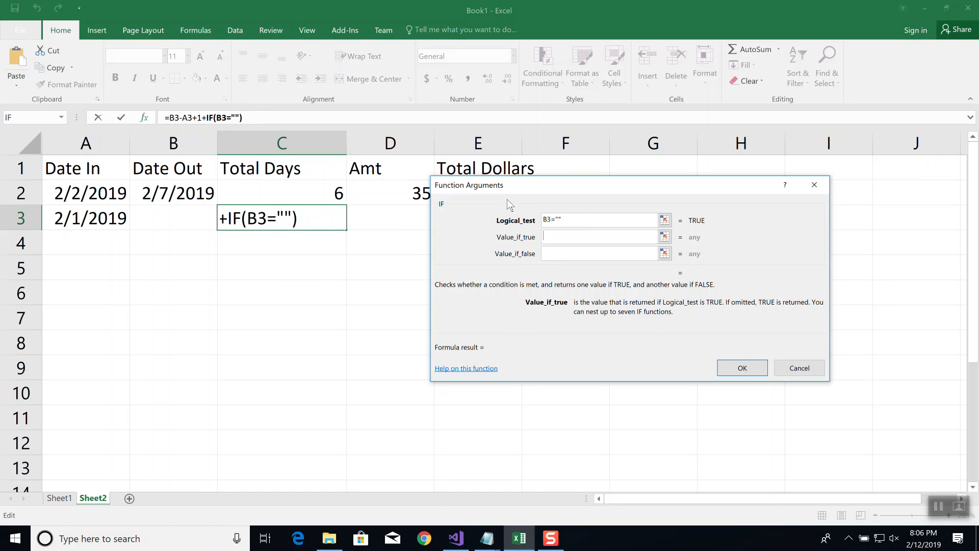
click(811, 368)
Look up the description of the NOW function by starting a formula in H2, then discard the entry
click(709, 191)
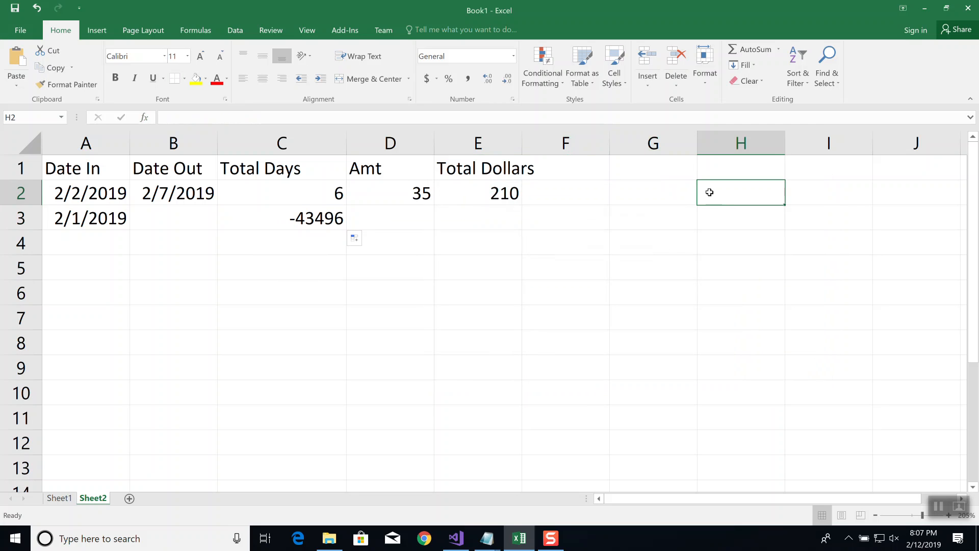
text(=now)
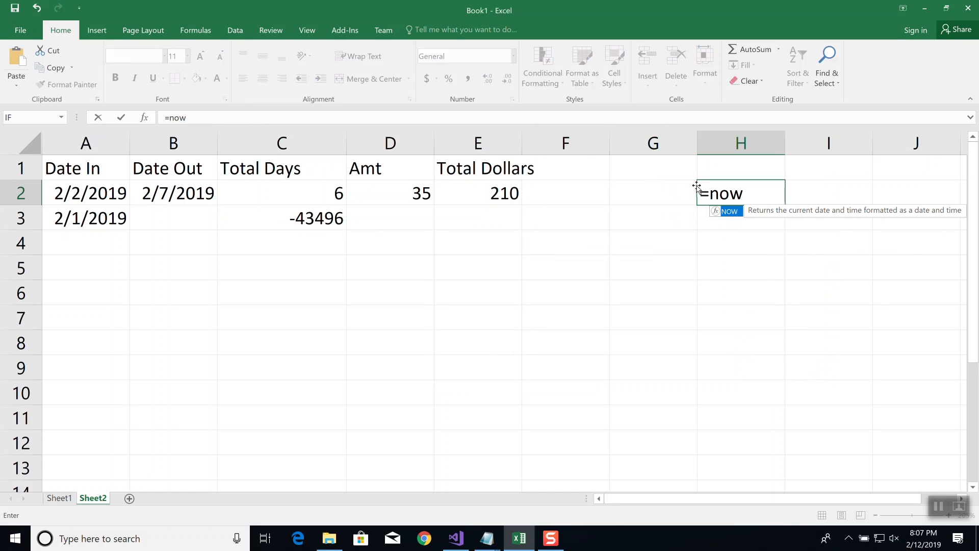
key(Escape)
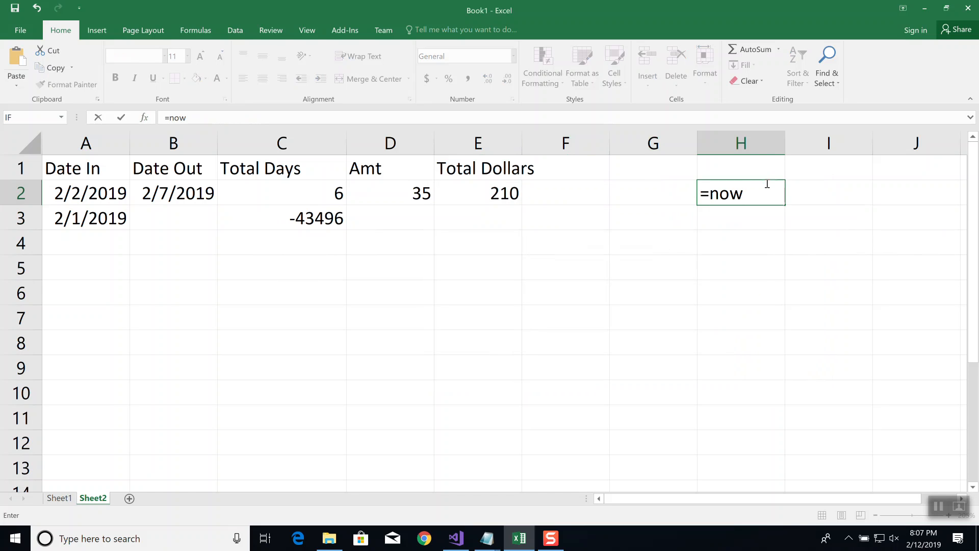
key(Escape)
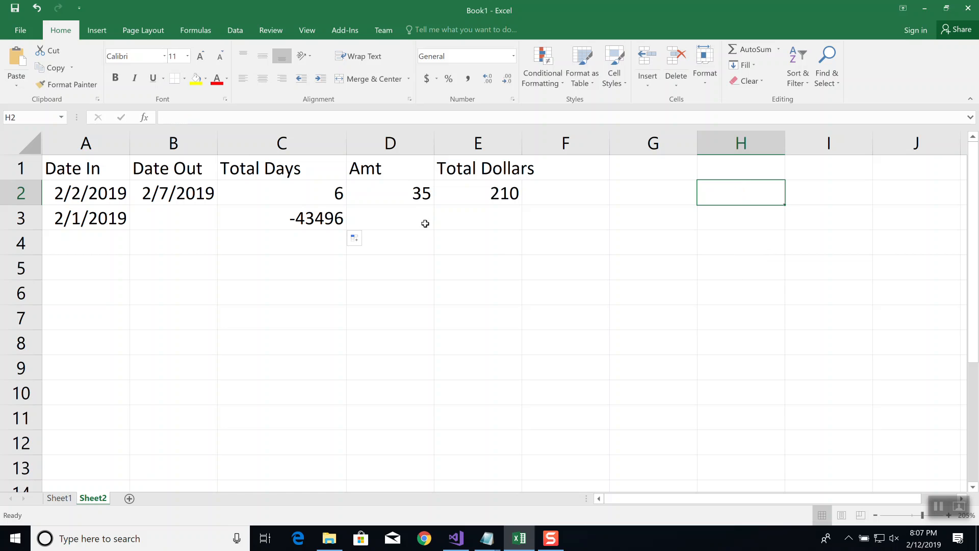
Append an IF function to the Total Days formula in C3 with the logical test B3=""
click(305, 224)
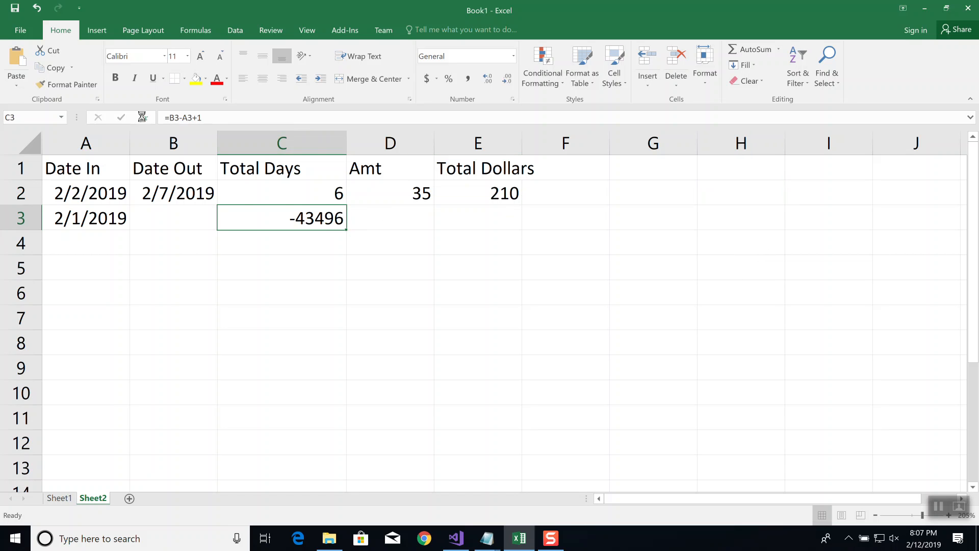
click(144, 117)
click(692, 397)
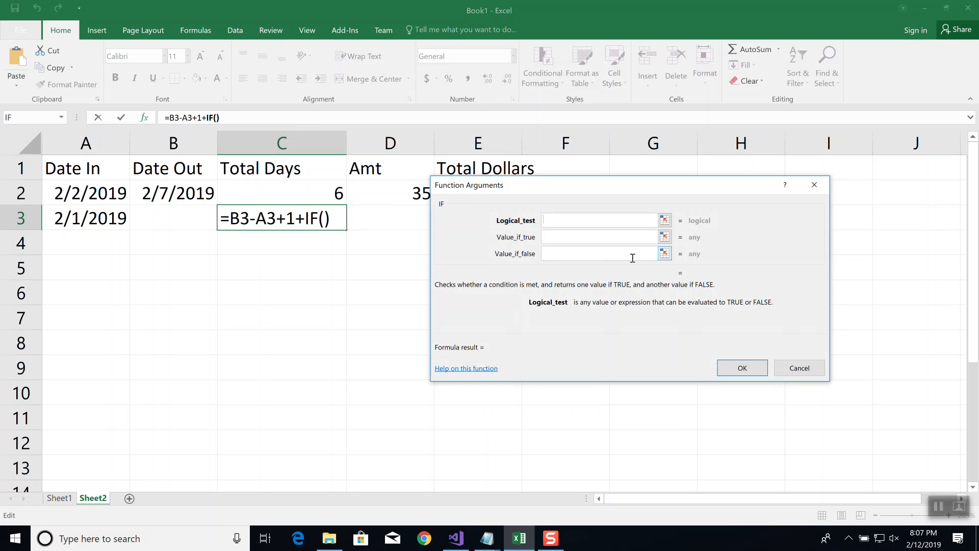
text(B)
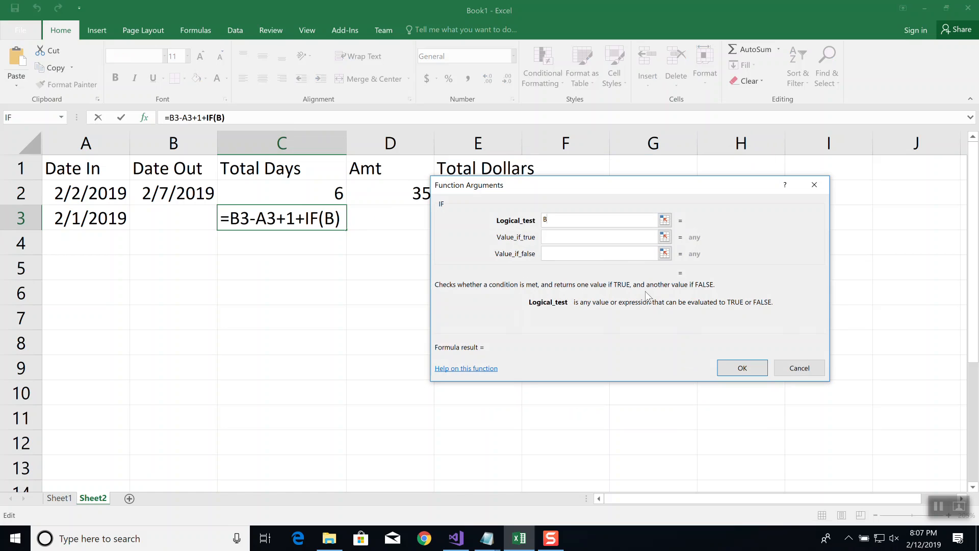
text(3="")
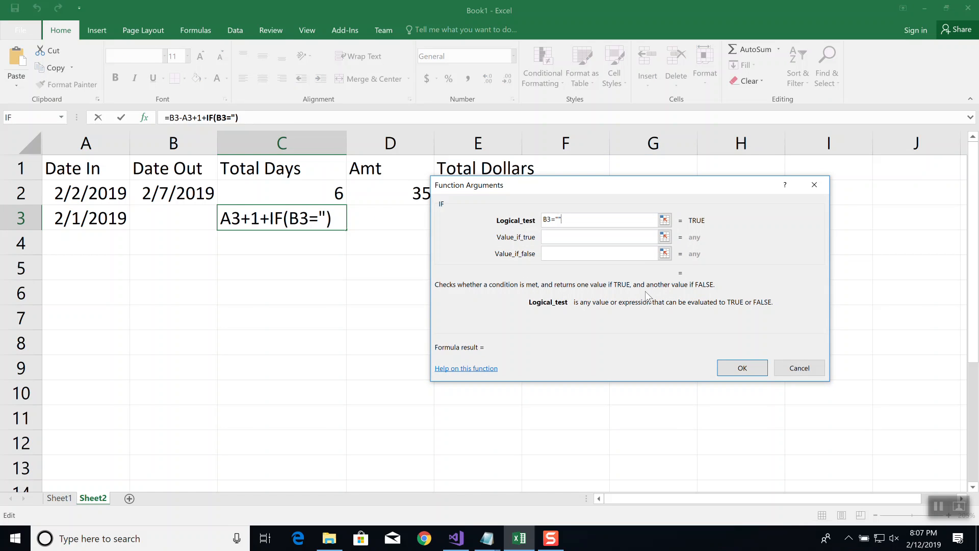
Set the IF function's value if true to NOW()-A3+1
key(Tab)
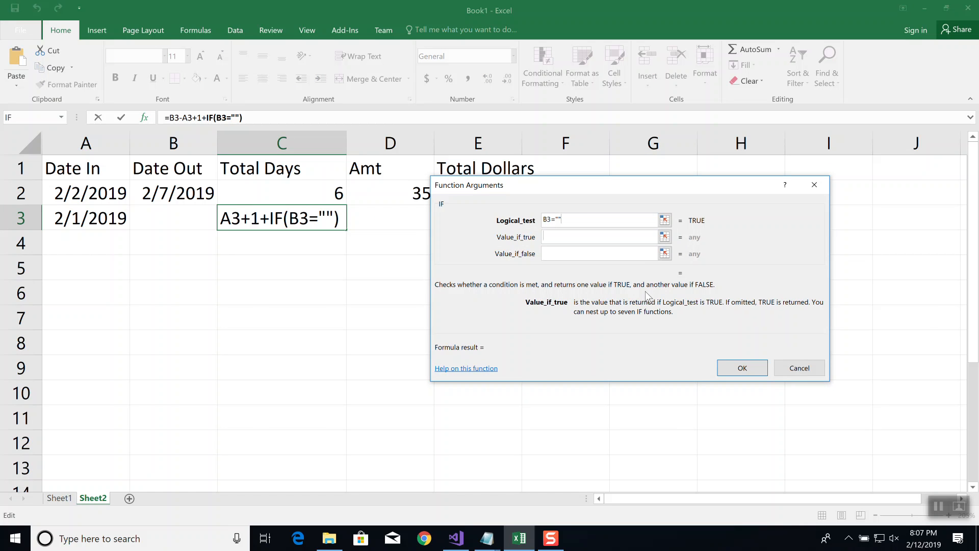
text(NOW())
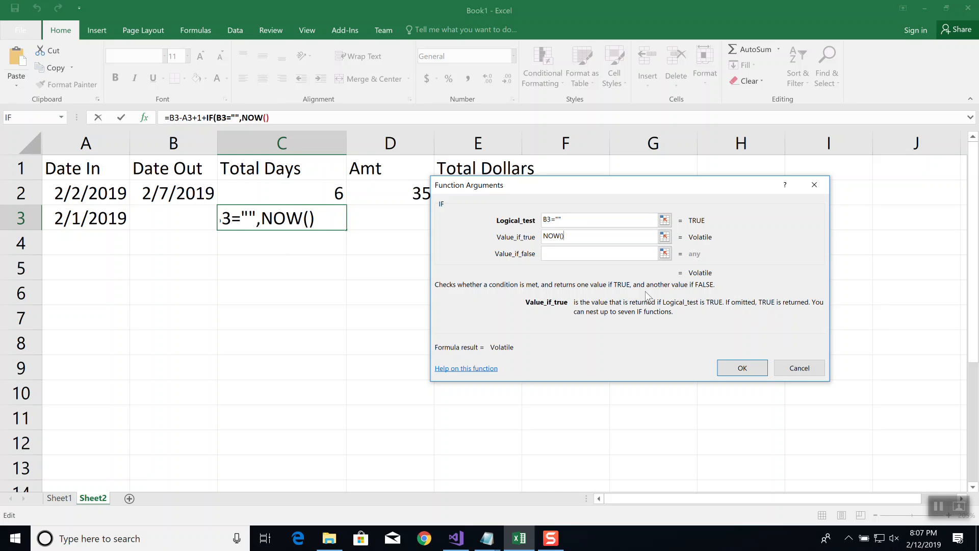
text(-)
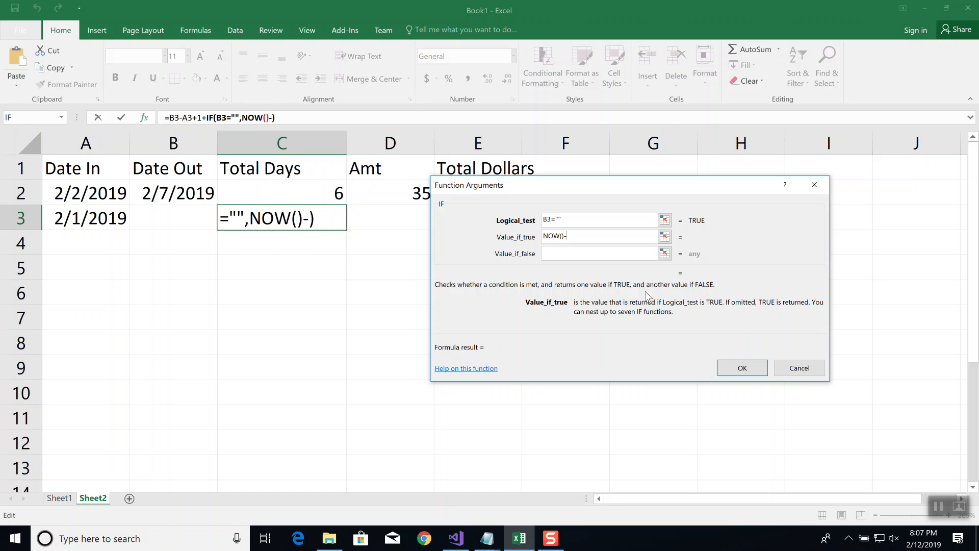
text(A3)
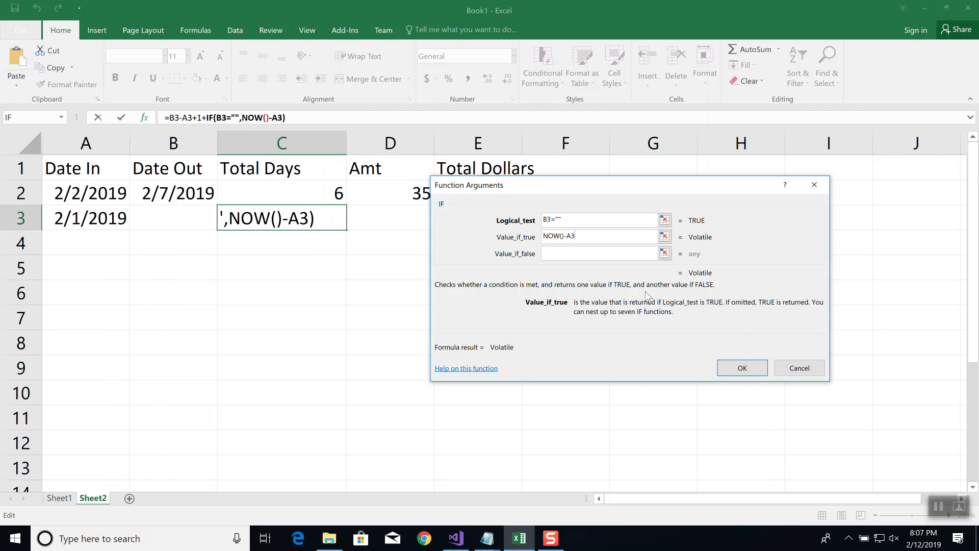
text(+1)
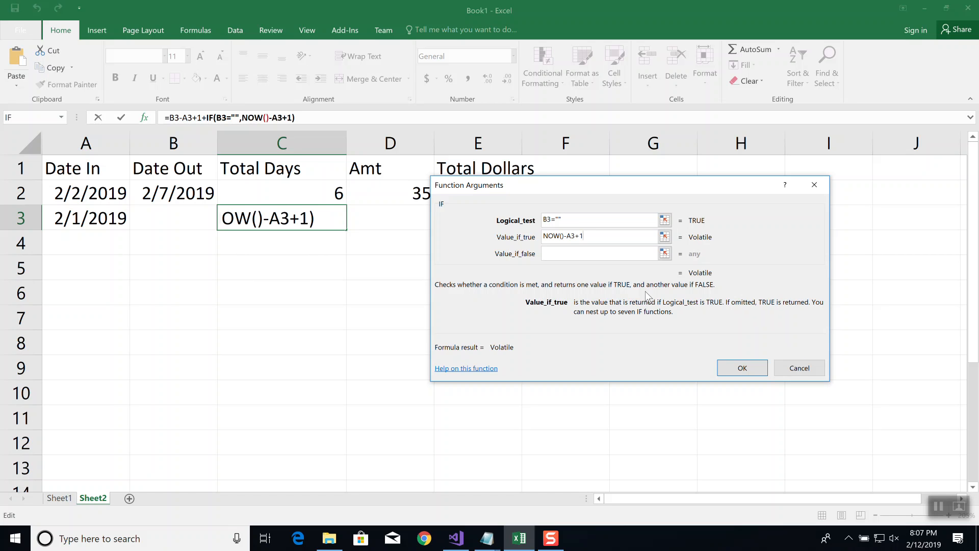
Set the IF function's value if false to B3-A3+1 and apply the formula to C3
key(Tab)
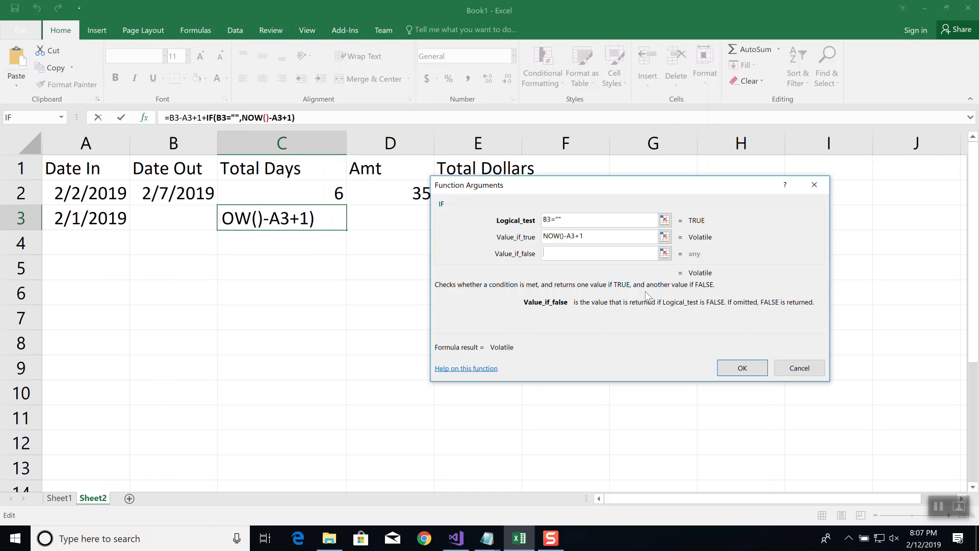
text(B3)
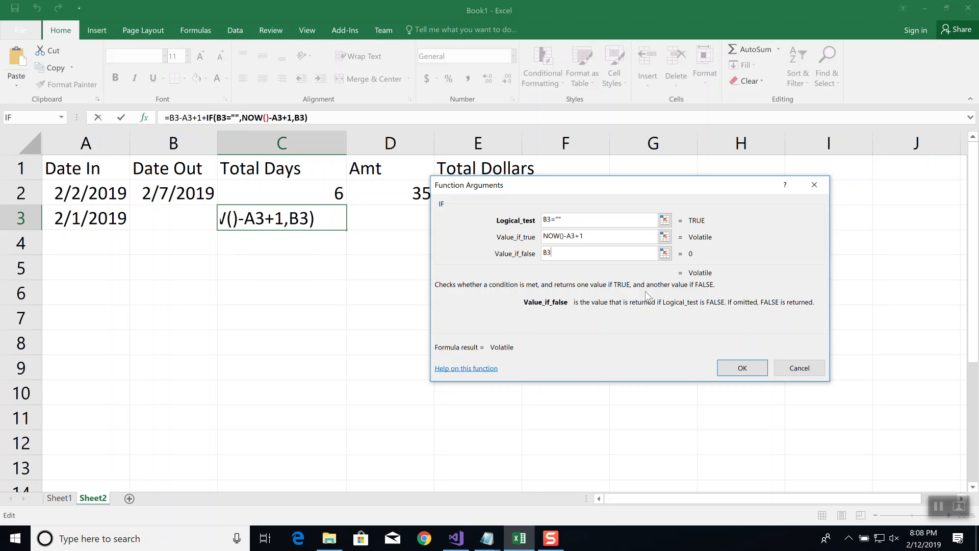
text(-A3+1)
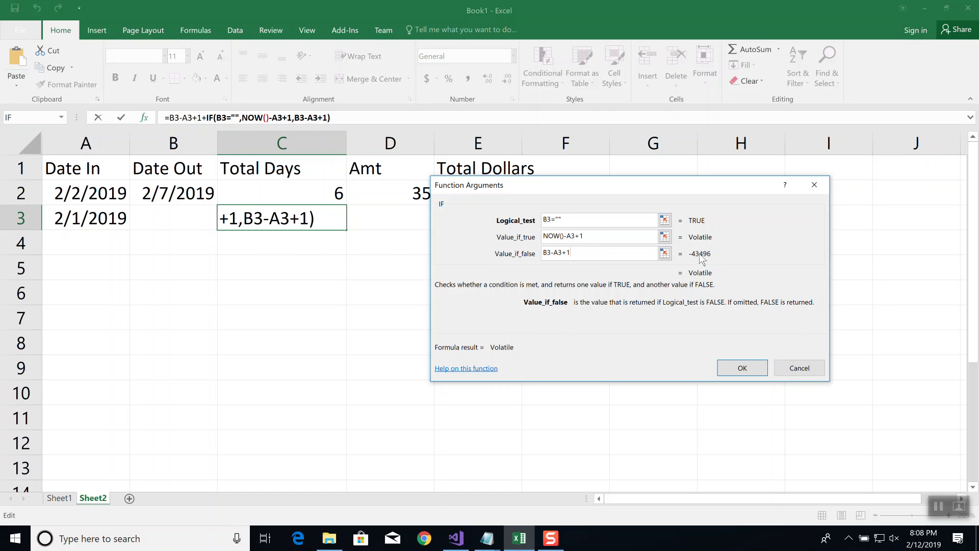
click(736, 373)
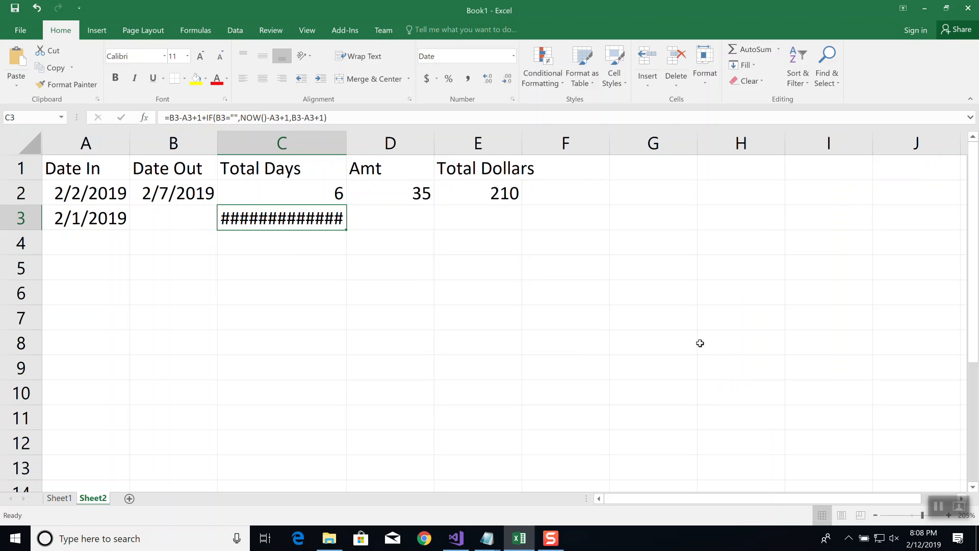
Narrow column C slightly and insert two blank rows above the header row
mouse_move(346, 143)
mouse_down()
mouse_move(653, 143)
mouse_move(338, 150)
mouse_up()
click(17, 168)
right_click(18, 168)
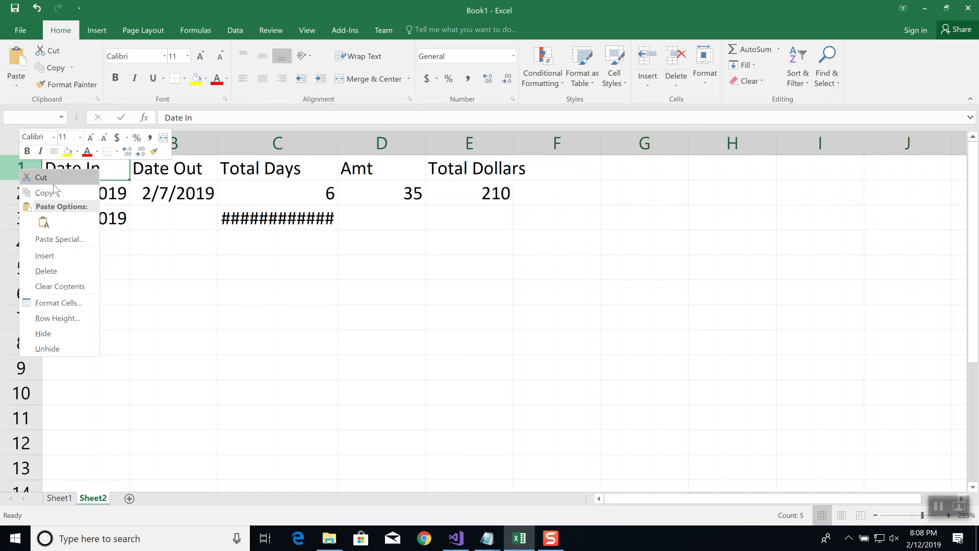
click(51, 256)
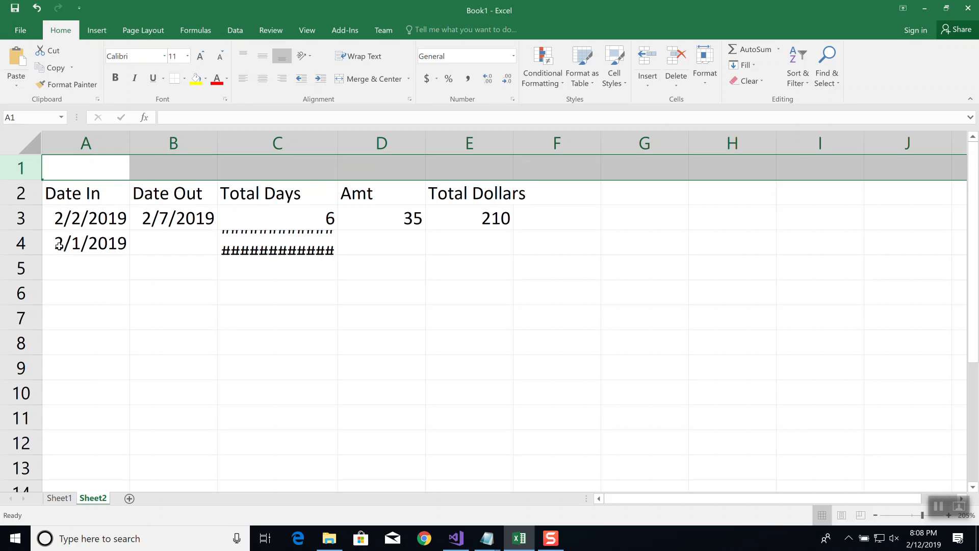
right_click(32, 171)
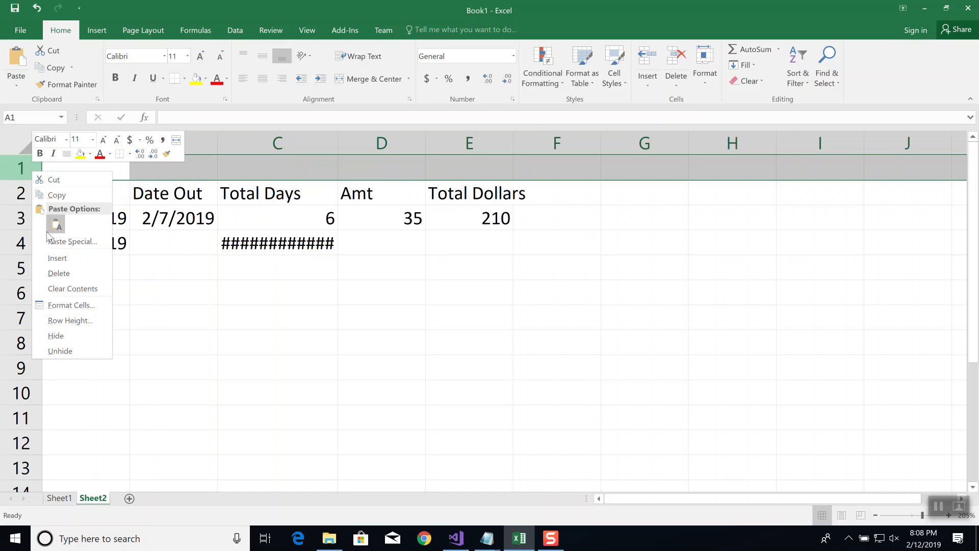
click(46, 259)
Label A1 "Current Date", enter =NOW() in B1, and widen column A to fit the label
click(105, 170)
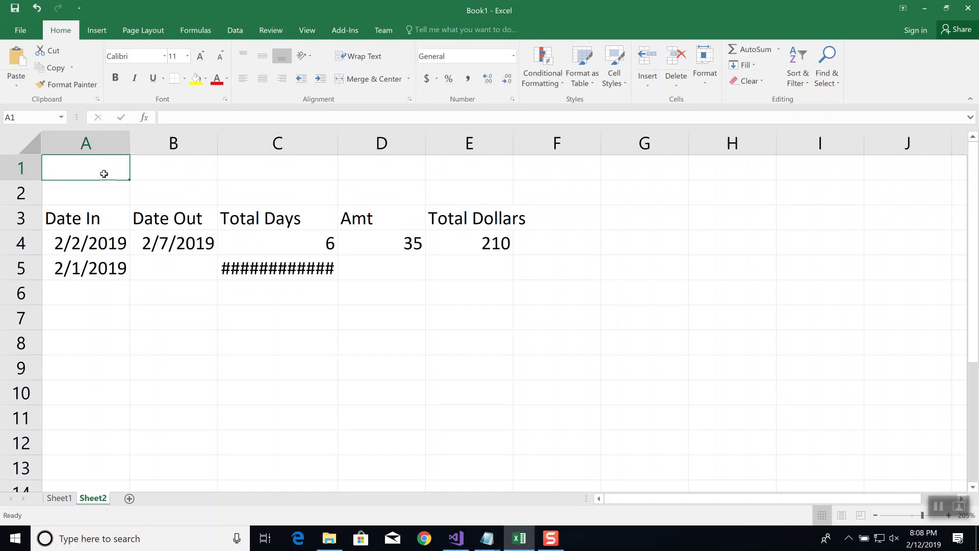
text(Curre)
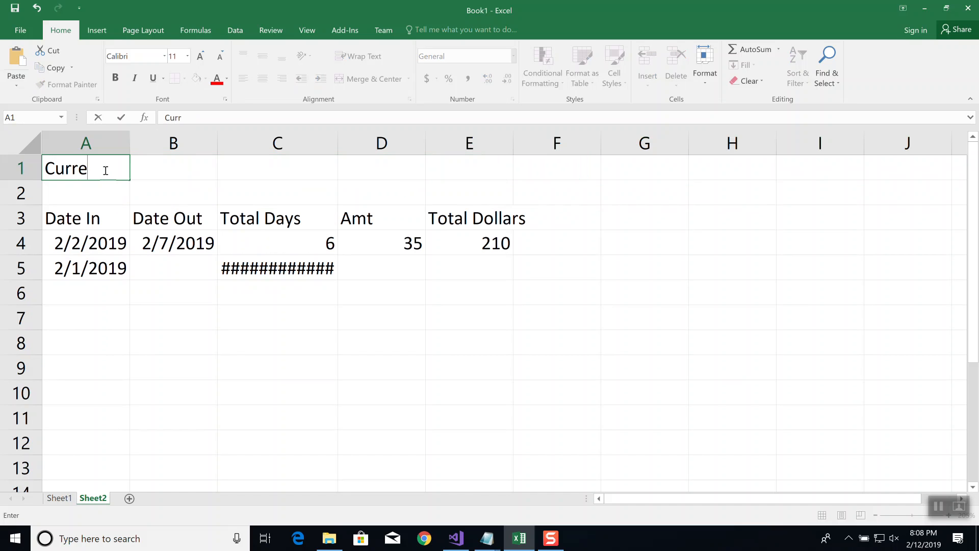
text(nt Date)
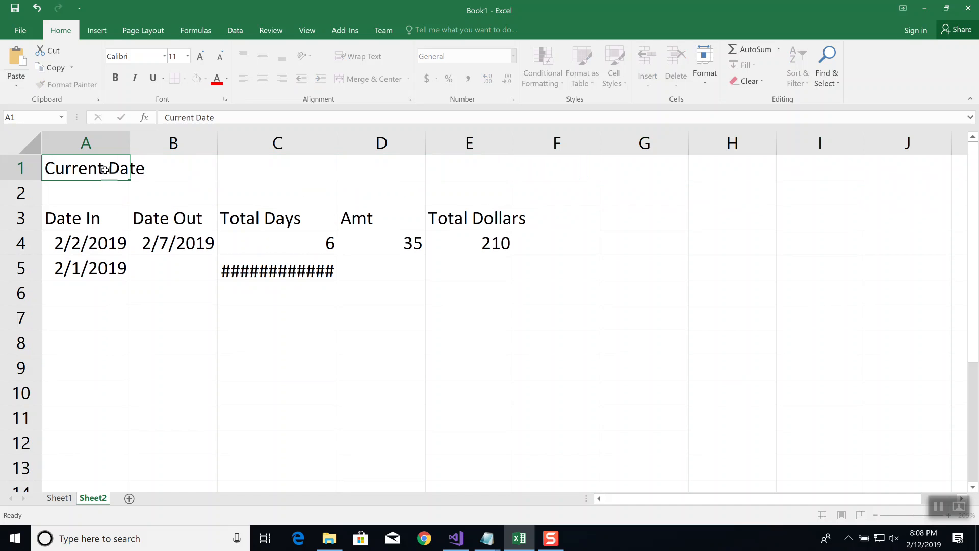
key(Tab)
text(=NOW())
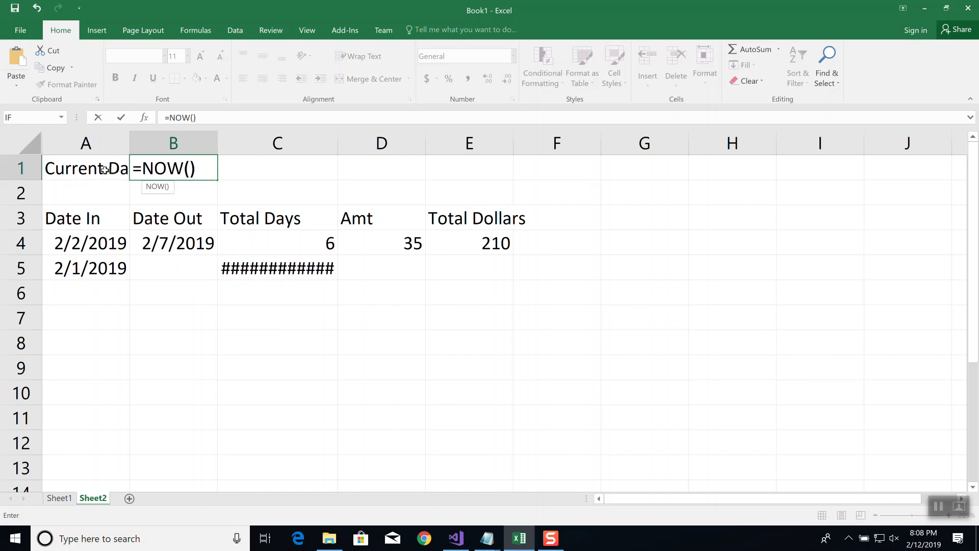
key(Return)
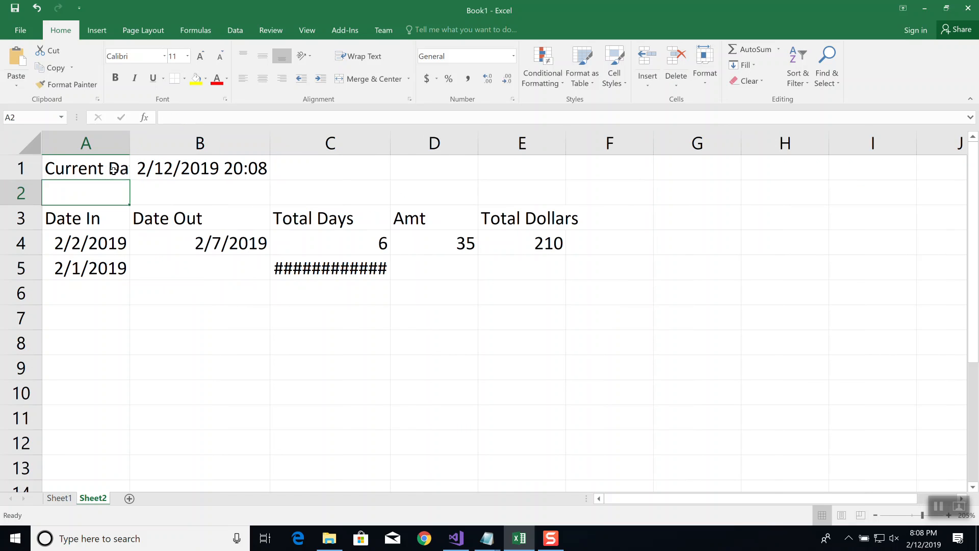
drag(130, 144, 152, 145)
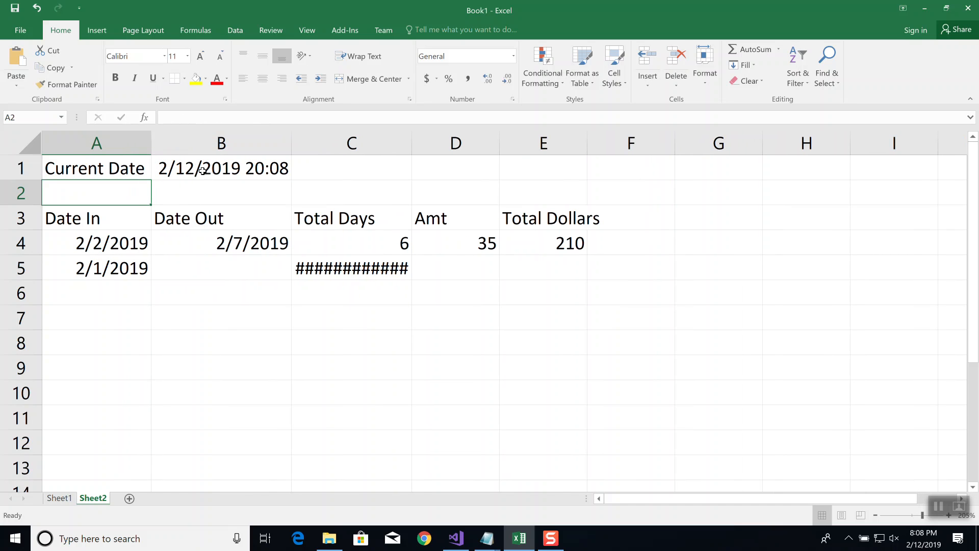
Remove the leading B5-A5+1+ from the C5 formula, leaving =IF(B5="",NOW()-A5+1,B5-A5+1)
click(329, 267)
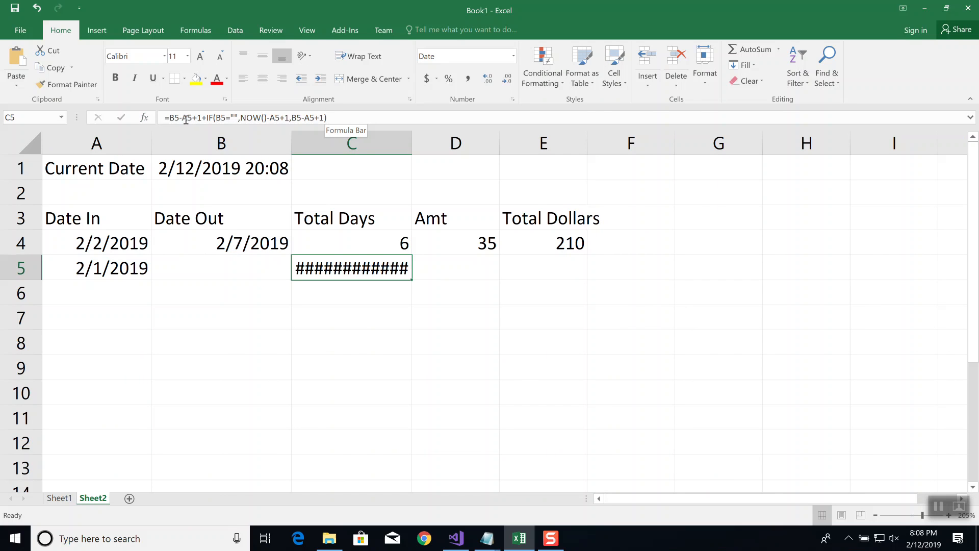
click(170, 118)
key(Delete)
key(Delete)
key(Delete)
key(Delete)
key(Delete)
key(Delete)
key(Delete)
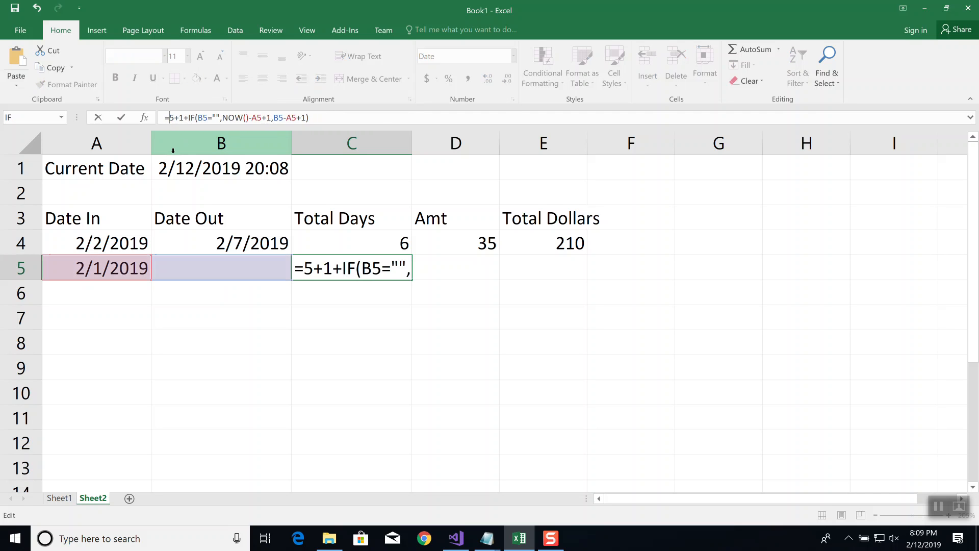
key(Delete)
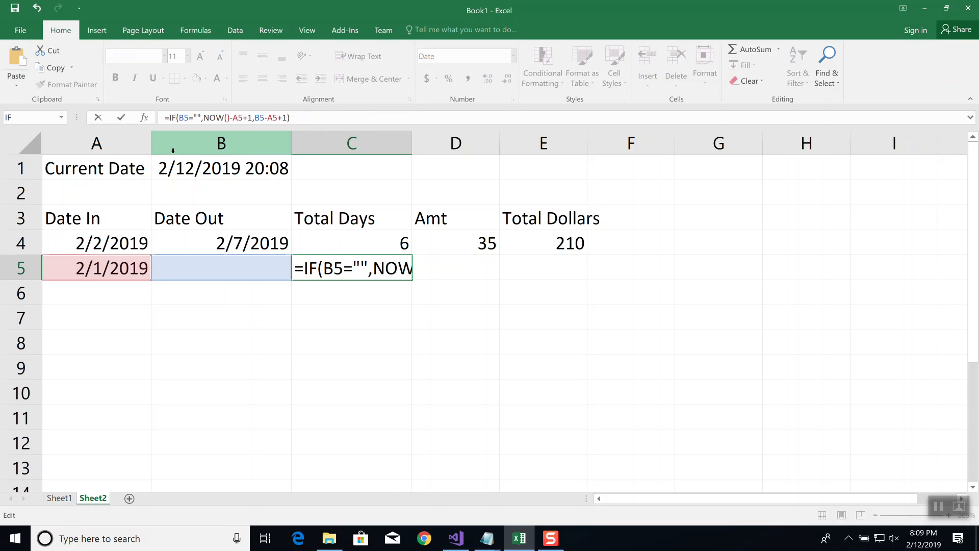
key(Return)
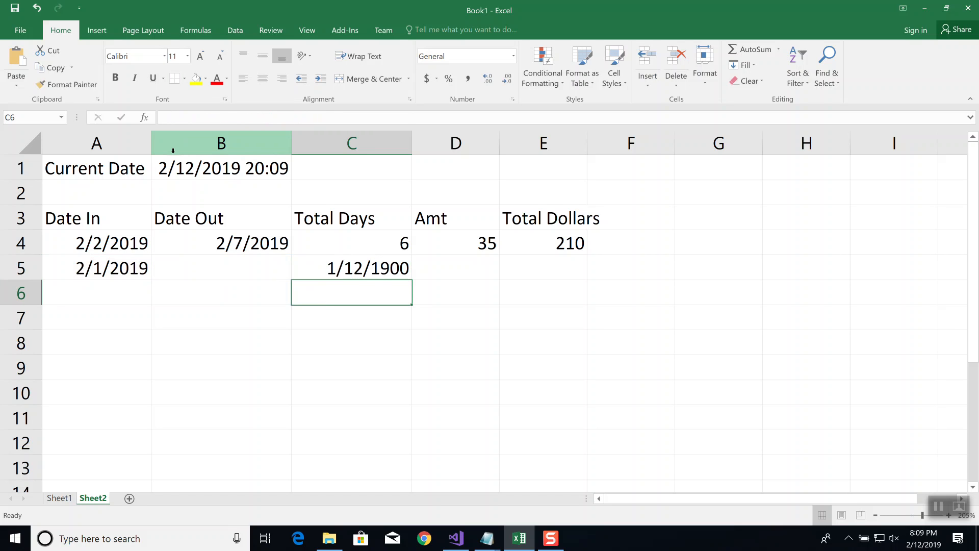
Change the number format of the Total Days cell C5 to General
click(352, 271)
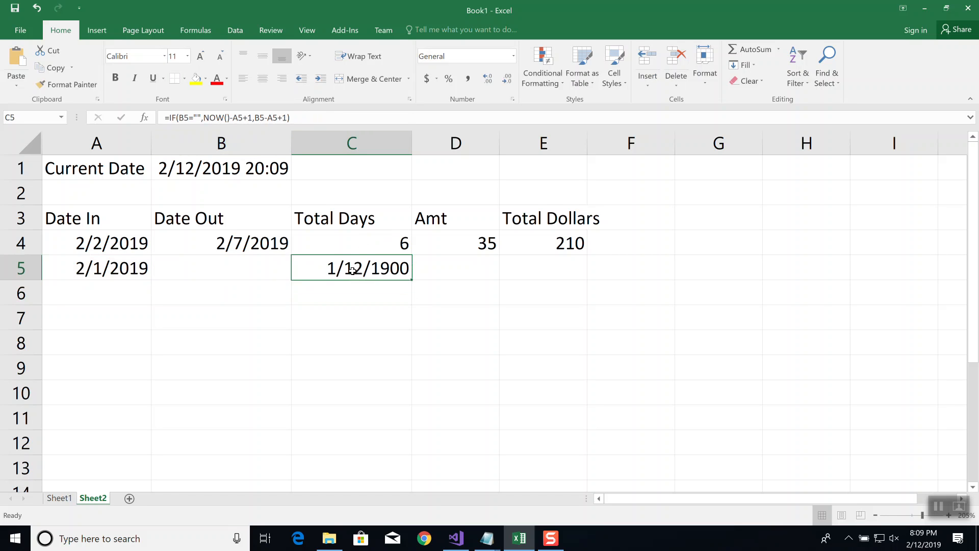
click(512, 57)
click(470, 79)
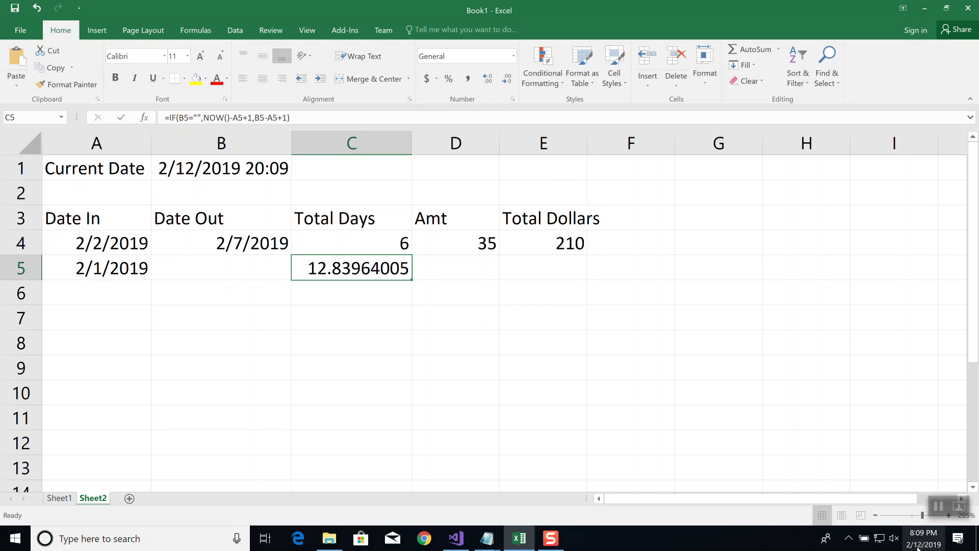
mouse_move(918, 548)
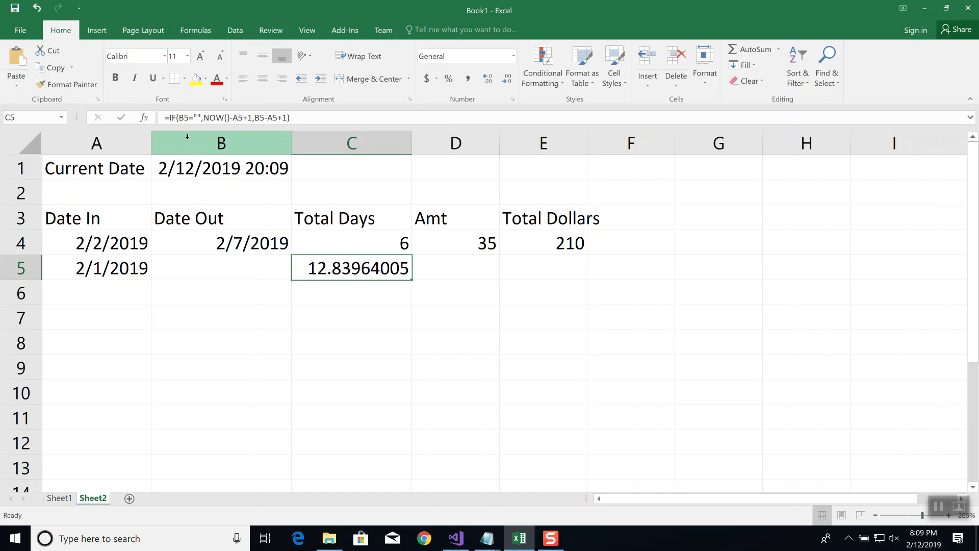
Review the arguments of the IF function in C5 without changing them
click(182, 118)
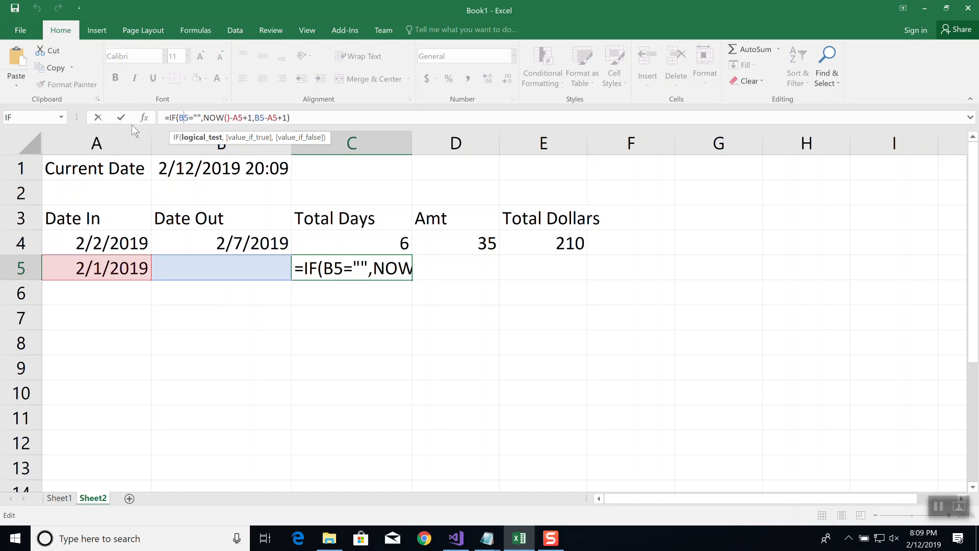
click(144, 118)
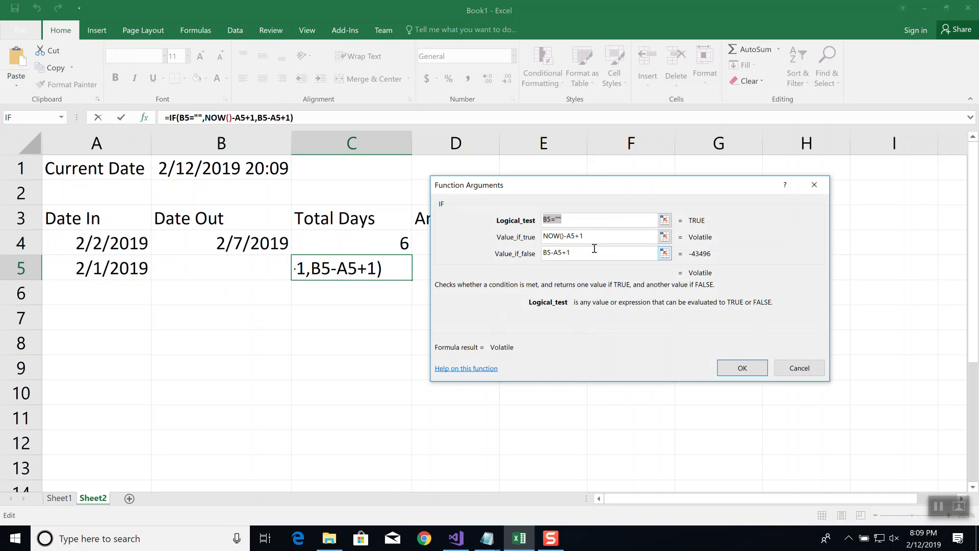
click(546, 235)
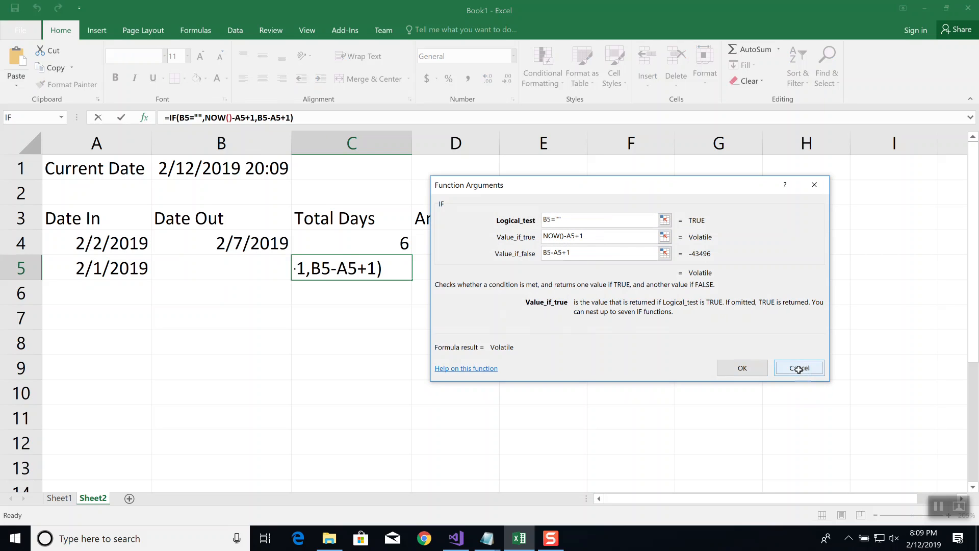
click(799, 368)
Look up the description of the TRUNC function by starting a formula in H4, then discard the entry
click(799, 242)
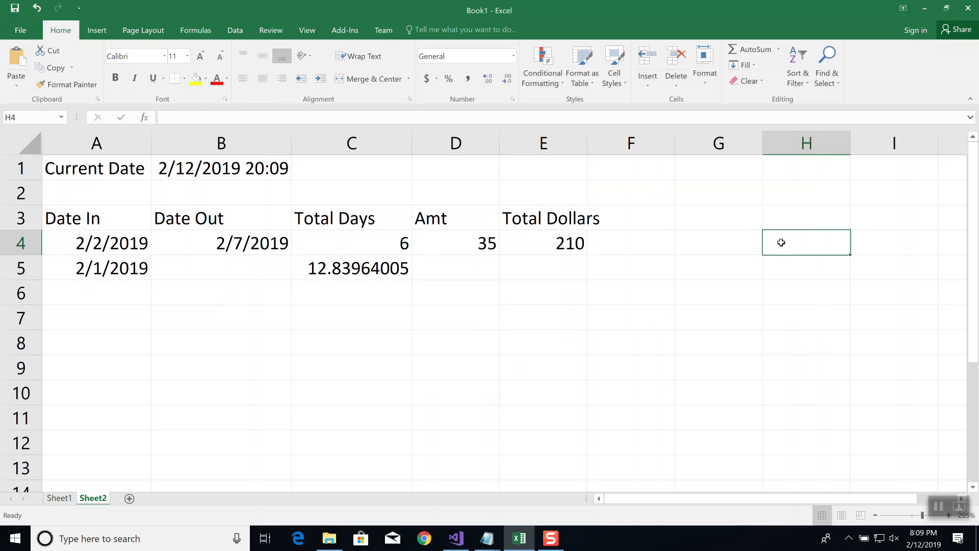
text(=trunc)
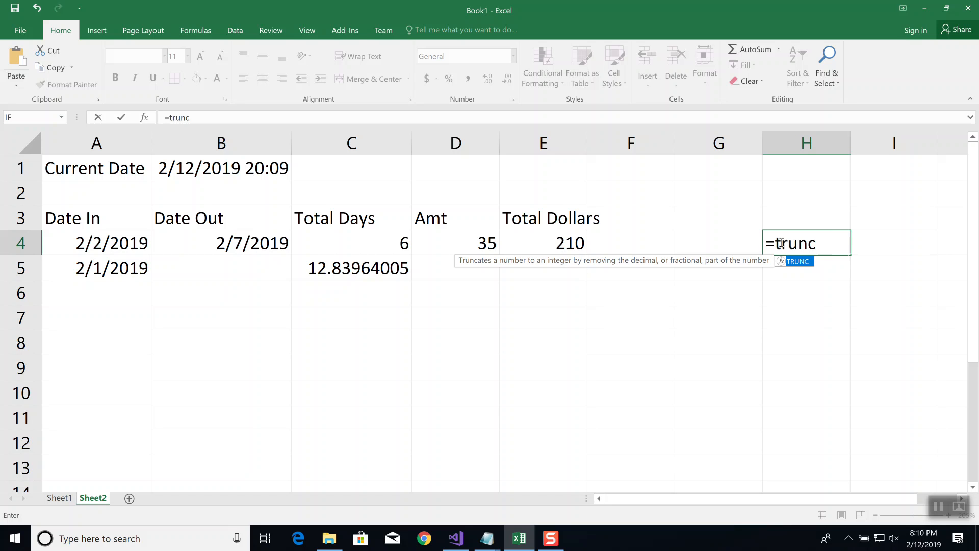
key(Escape)
key(Escape)
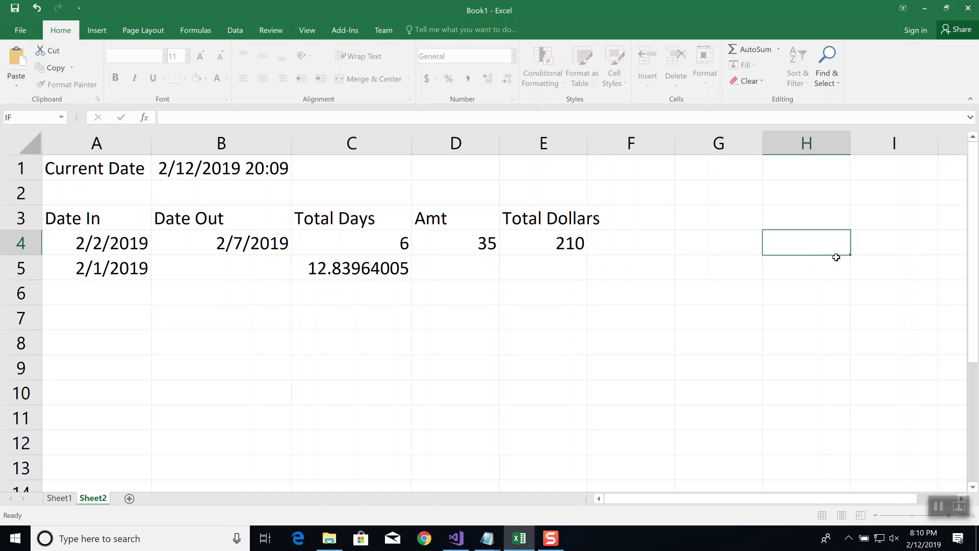
Wrap the IF function's Value_if_true argument in C5 in ROUND with zero decimals: ROUND(NOW()-A5+1,0)
click(367, 264)
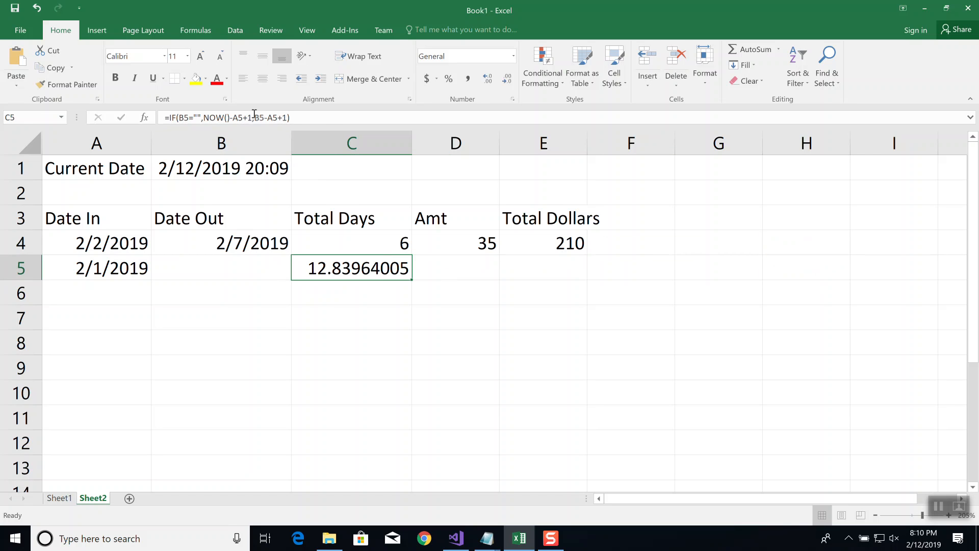
click(194, 118)
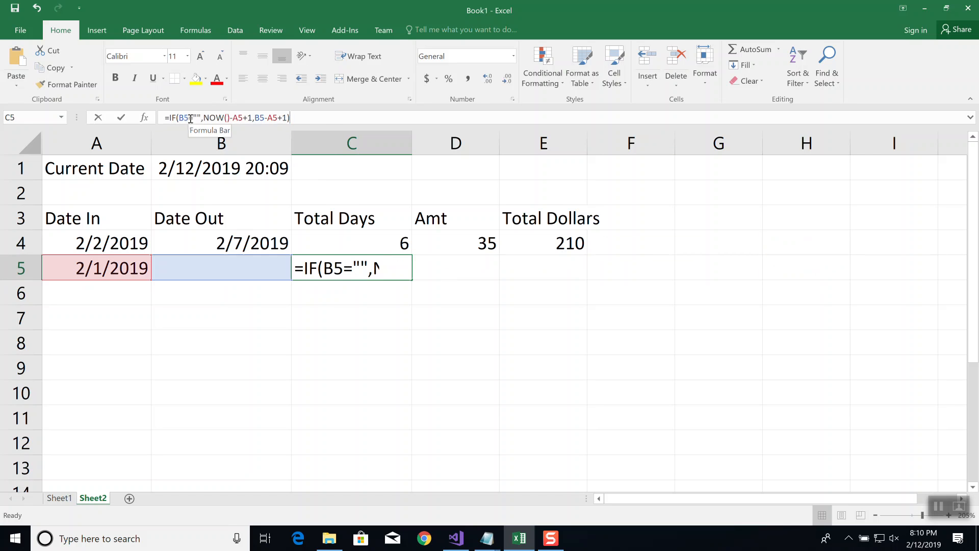
click(144, 120)
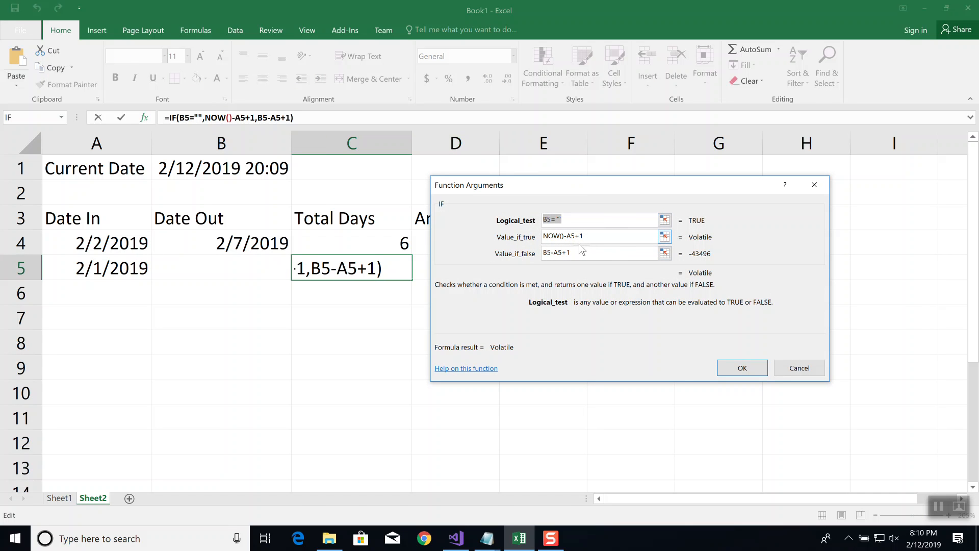
click(548, 236)
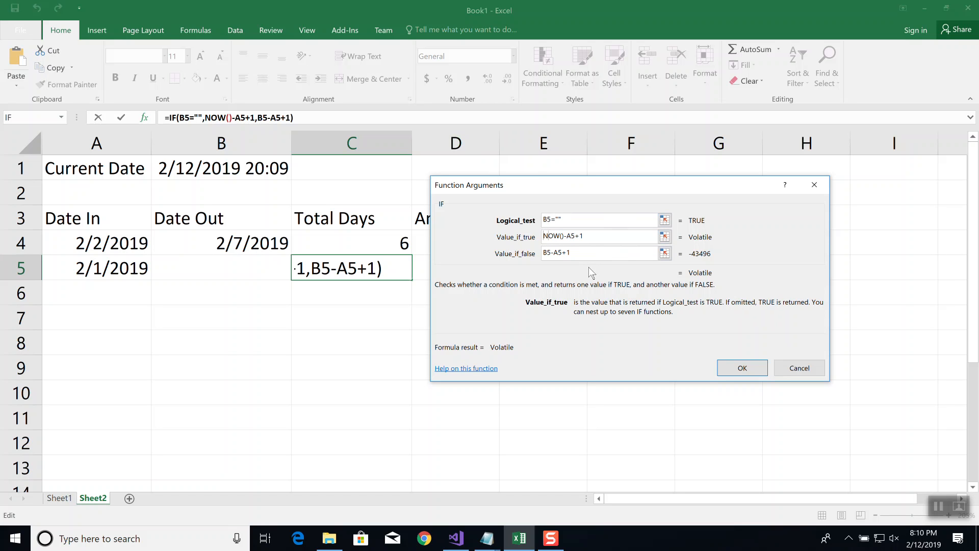
text(round()
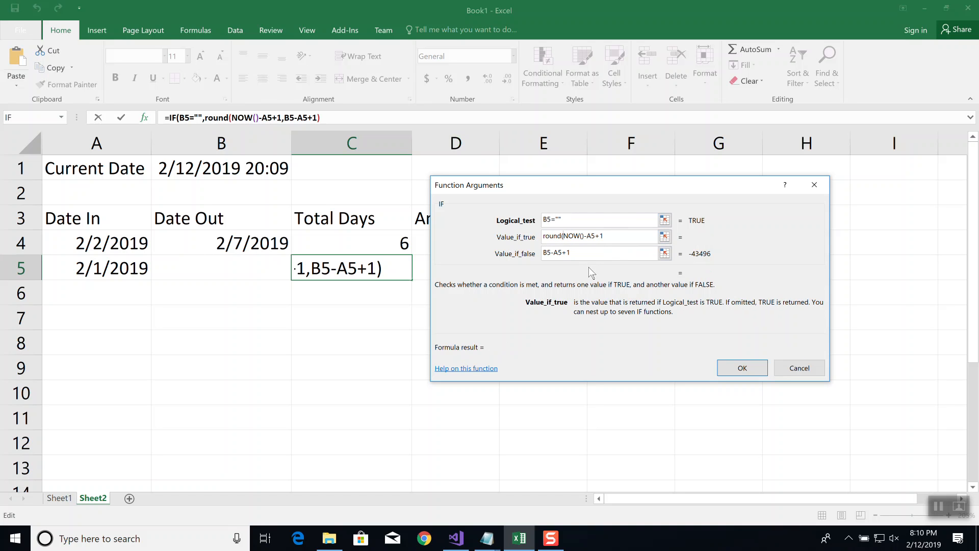
text(,0))
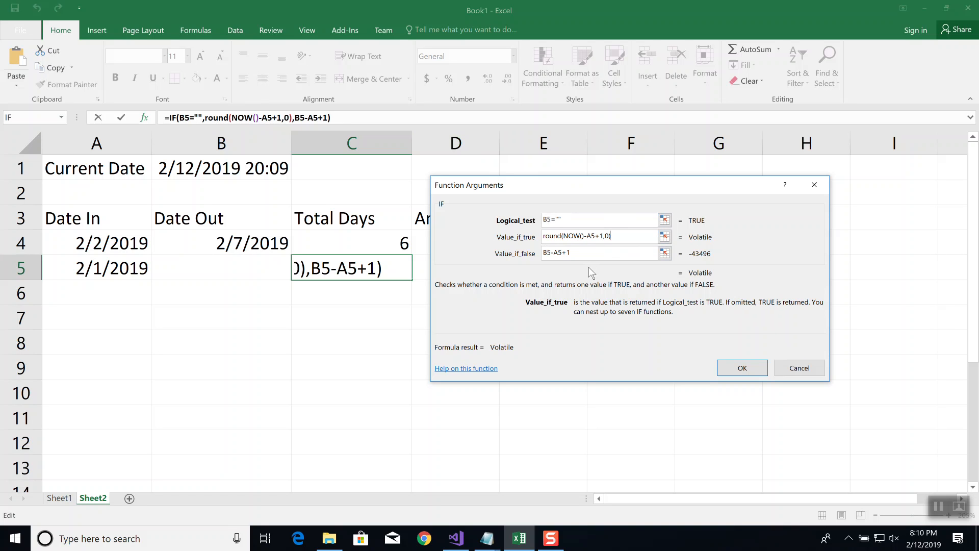
click(754, 369)
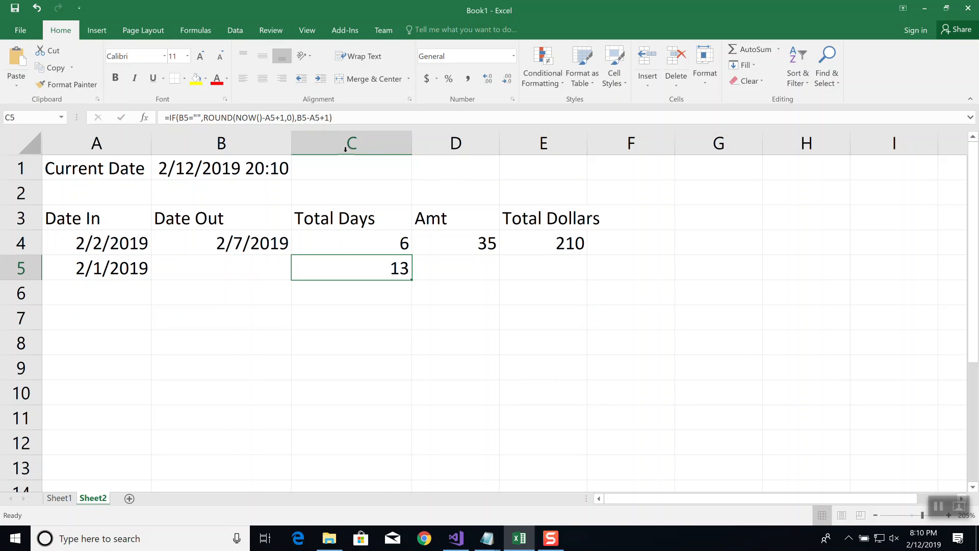
Replace the ROUND function with TRUNC in the C5 formula, giving =IF(B5="",TRUNC(NOW()-A5+1,0),B5-A5+1)
click(204, 118)
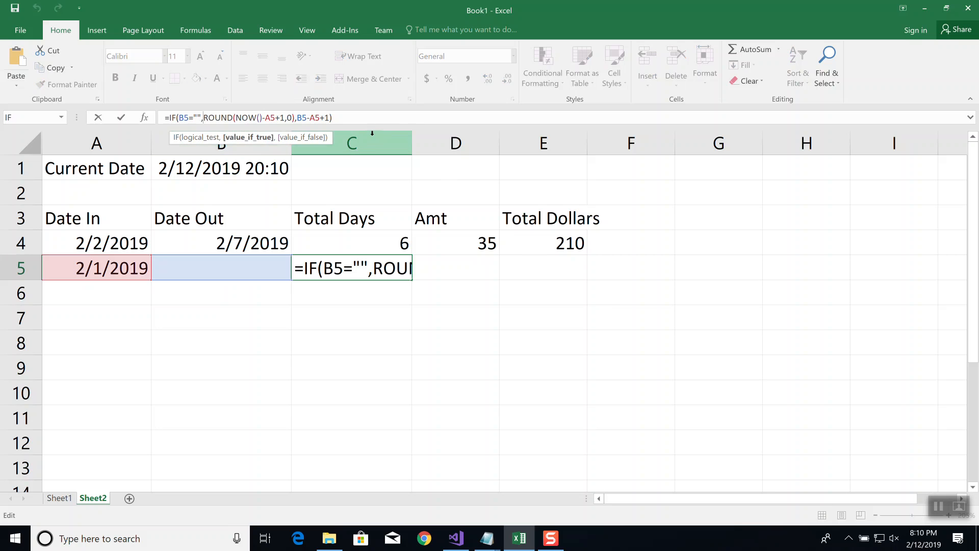
text(TRUNC)
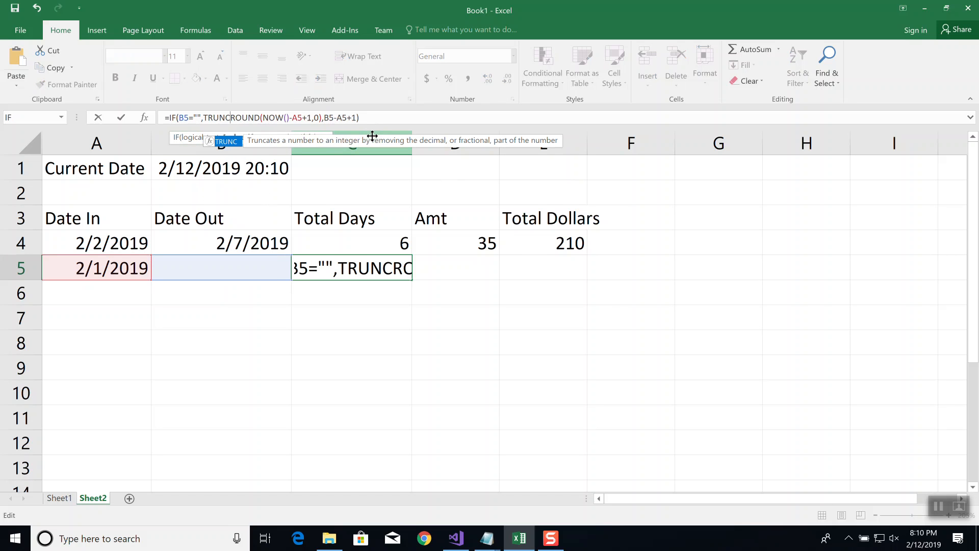
key(Delete)
key(Delete)
key(Delete)
key(Delete)
key(Delete)
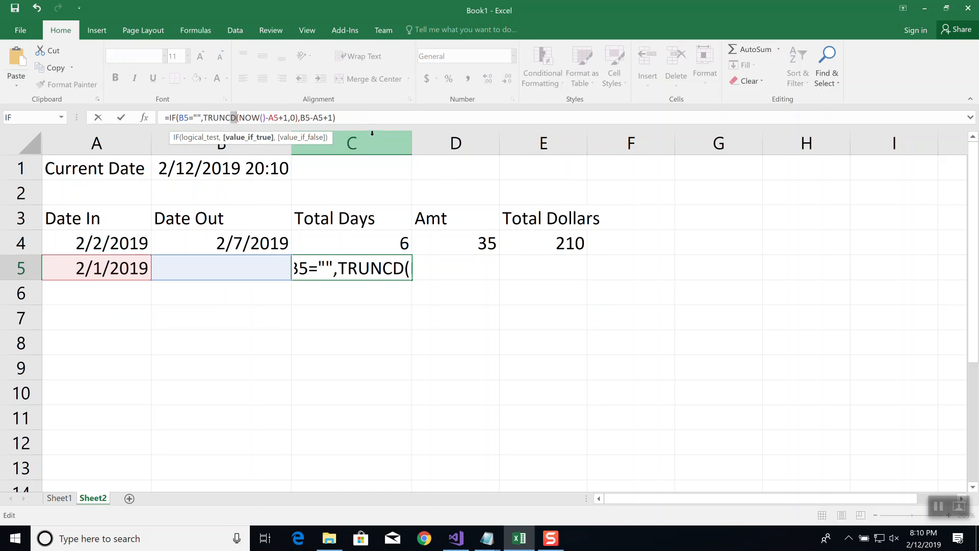
key(Return)
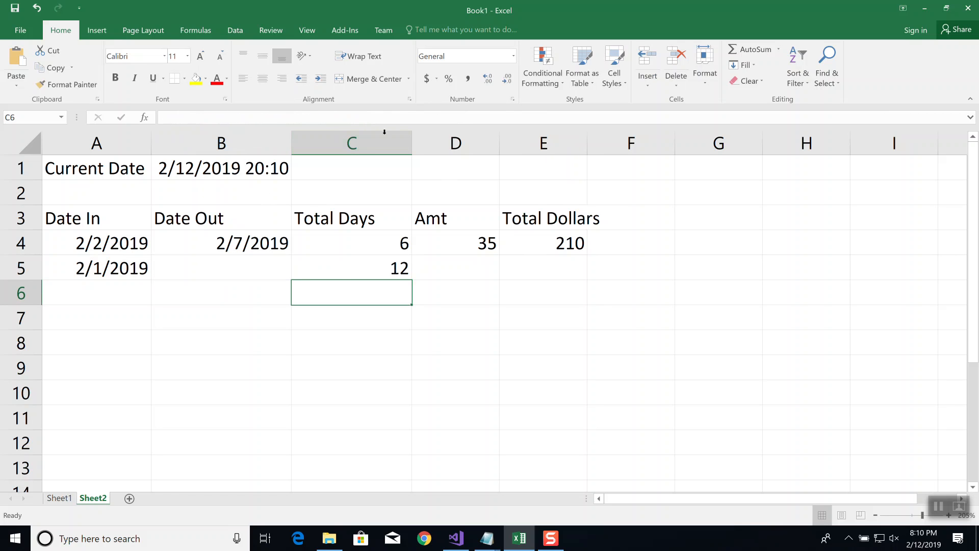
Copy the Total Days formula from C5 up to C4 and down to C6
click(360, 260)
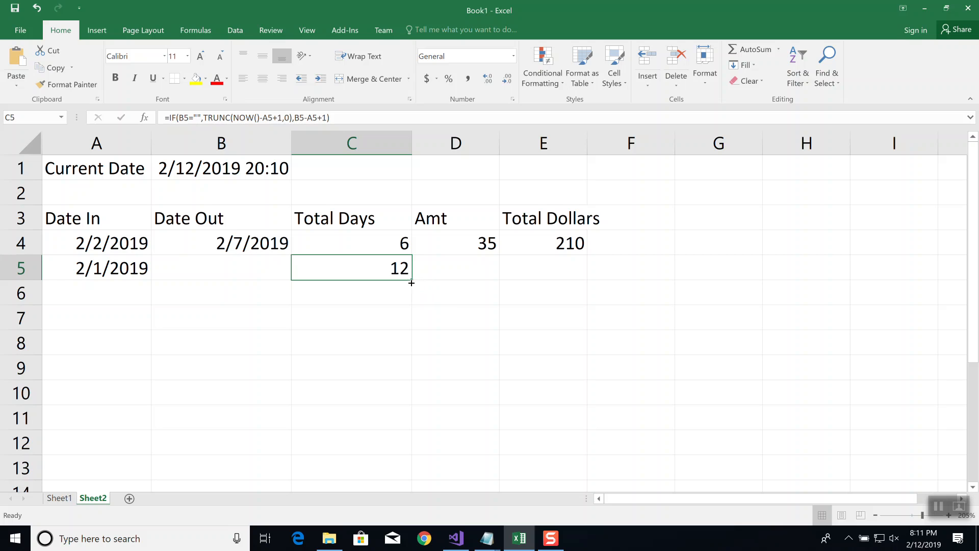
drag(411, 282, 408, 241)
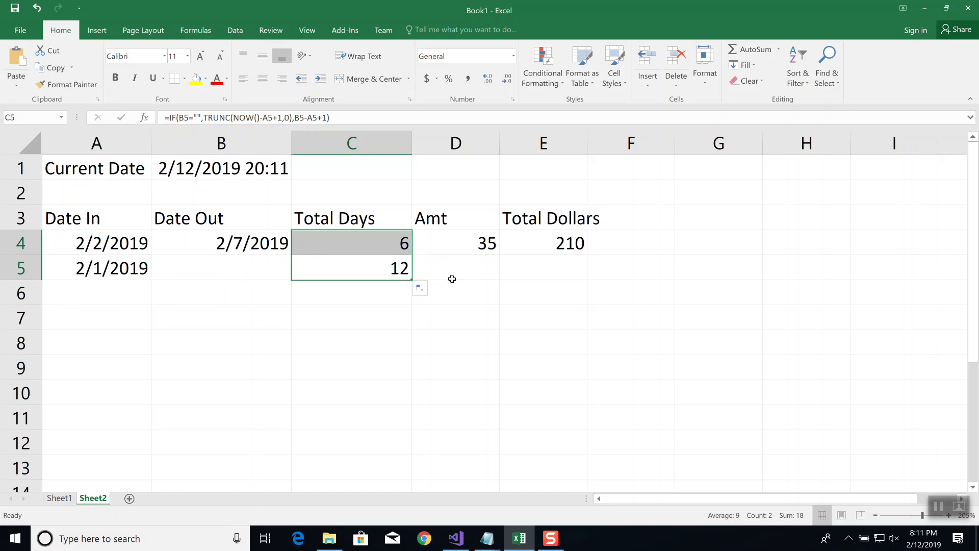
click(407, 274)
drag(411, 280, 413, 296)
Enter 1/1/2017 as the Date In value in A6, leaving its Date Out blank
click(121, 290)
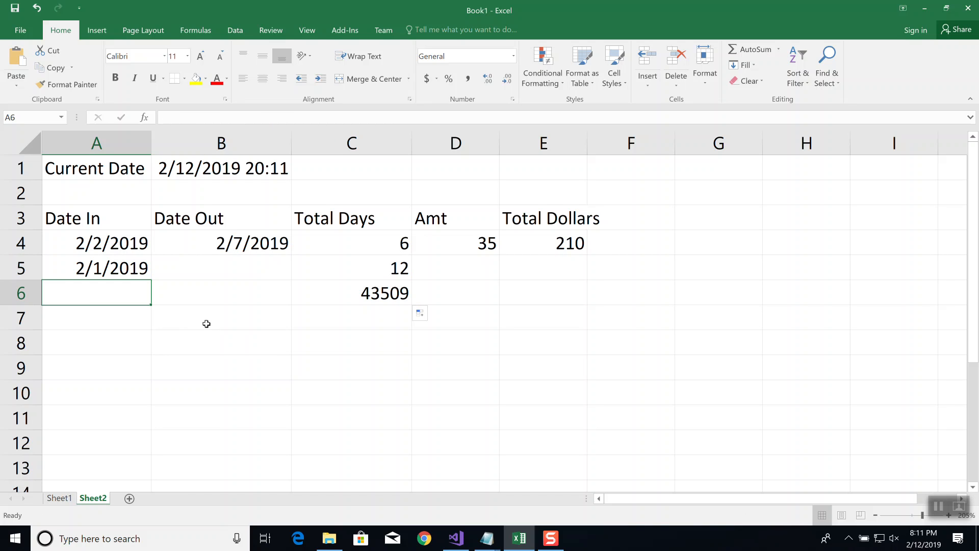
text(1/)
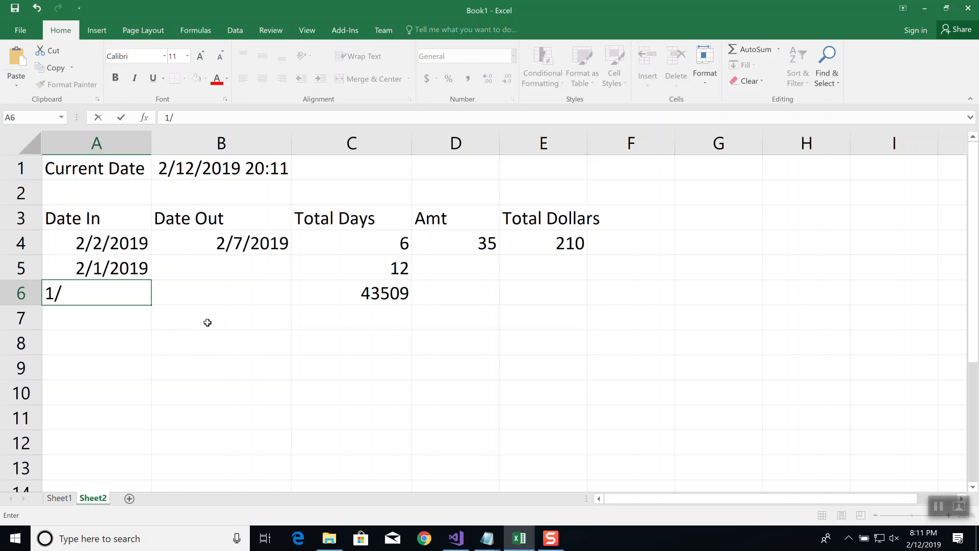
text(1/2017)
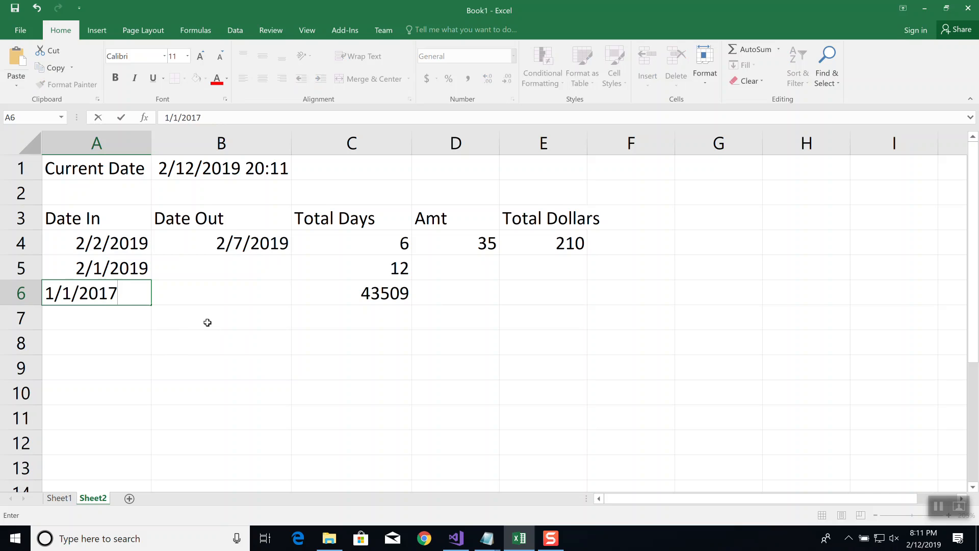
key(Tab)
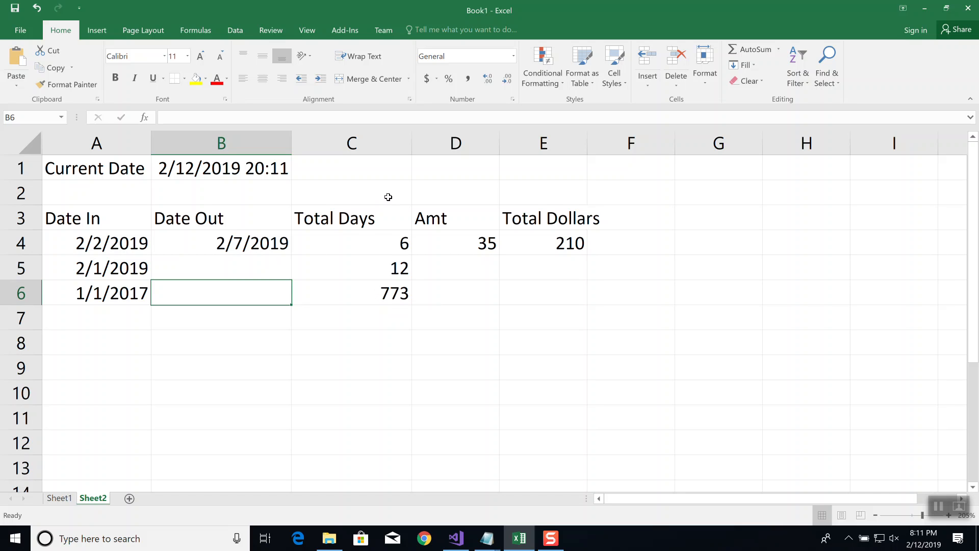
Widen column C until the whole C5 formula fits inside the cell
click(392, 266)
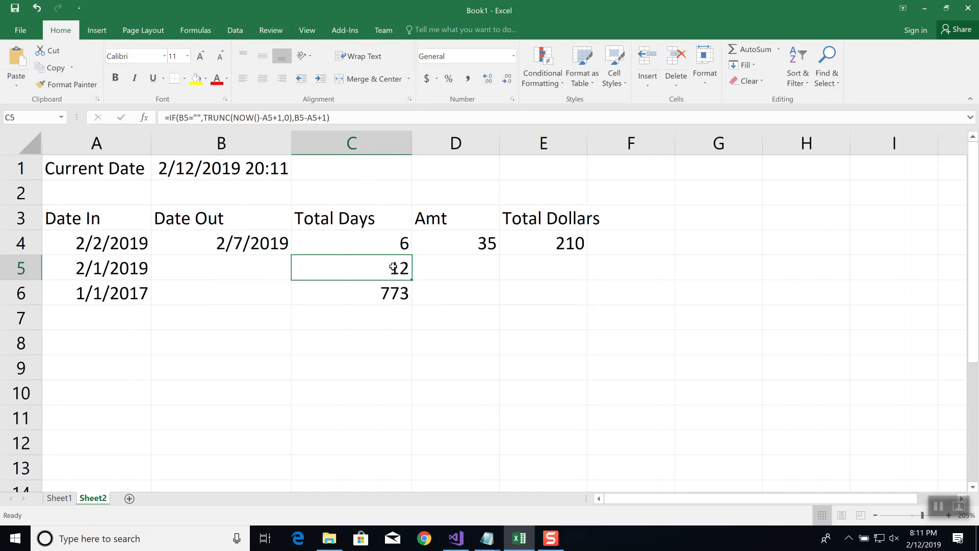
click(378, 118)
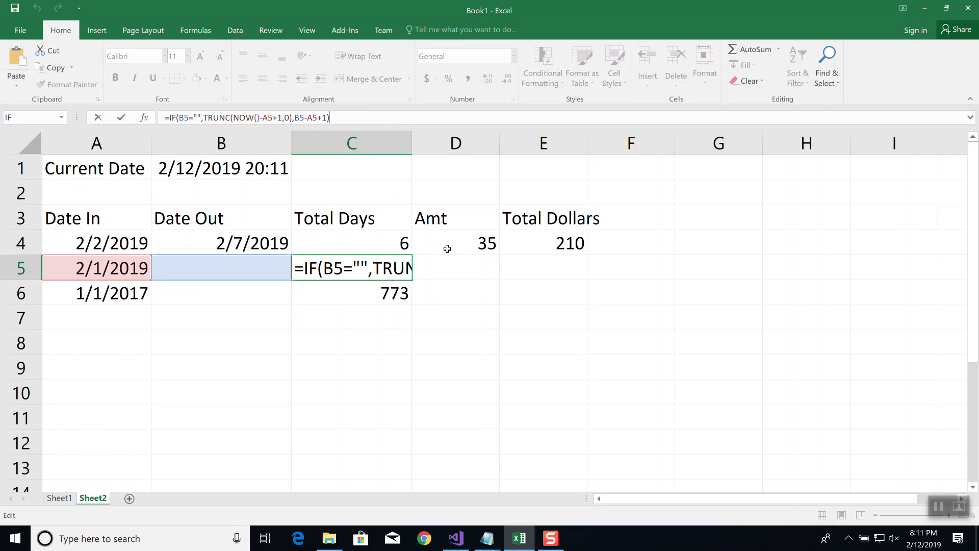
key(ctrl+Return)
drag(411, 141, 745, 143)
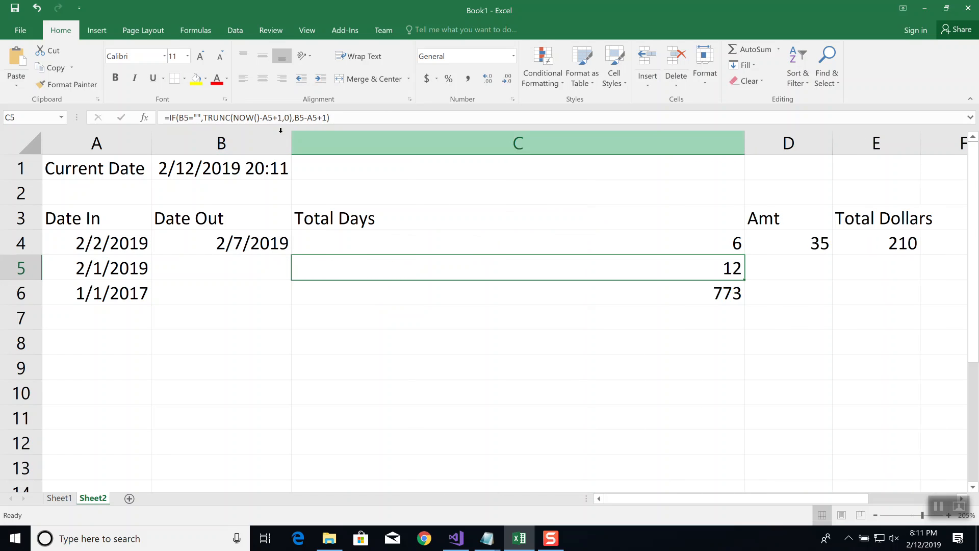
Remove the optional ,0 digits argument from TRUNC in C5, leaving =IF(B5="",TRUNC(NOW()-A5+1),B5-A5+1)
click(344, 117)
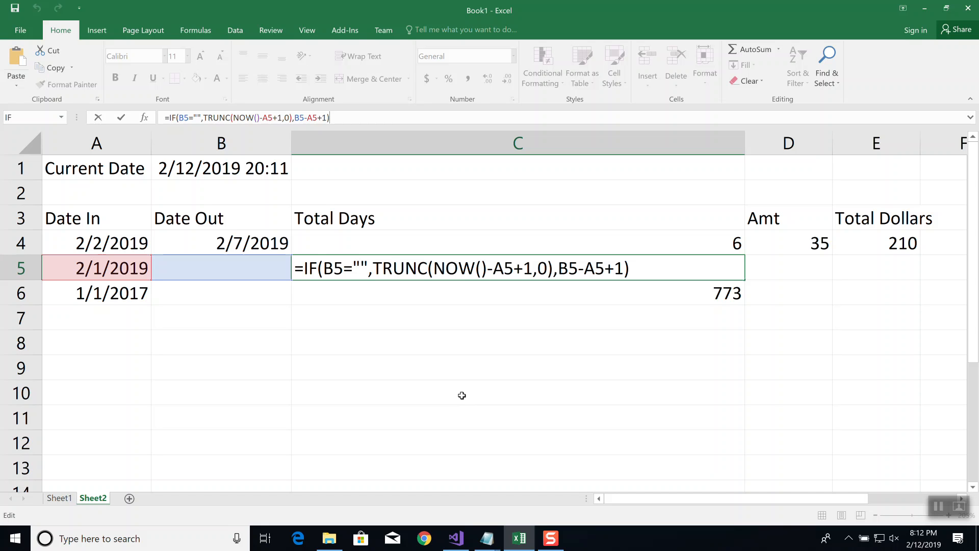
click(534, 268)
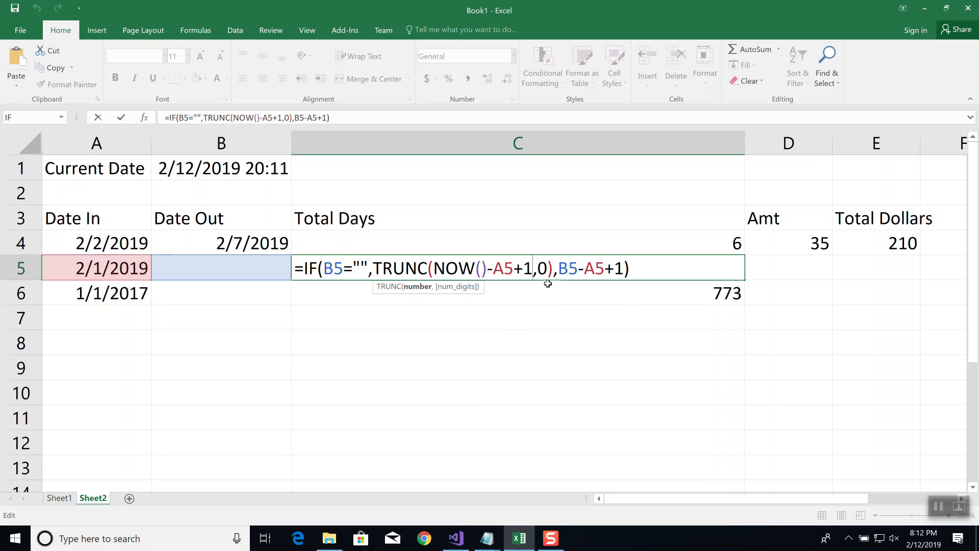
key(Delete)
key(Delete)
key(Return)
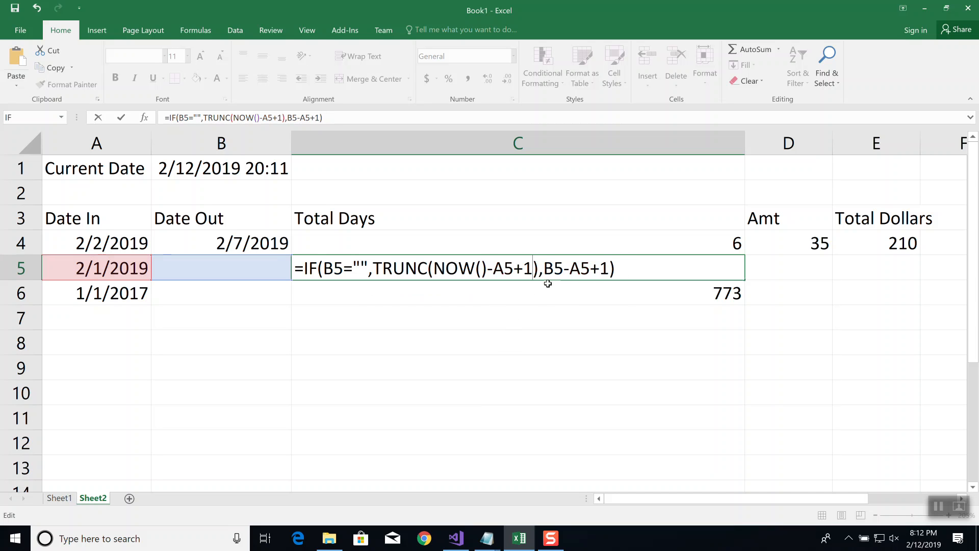
key(Up)
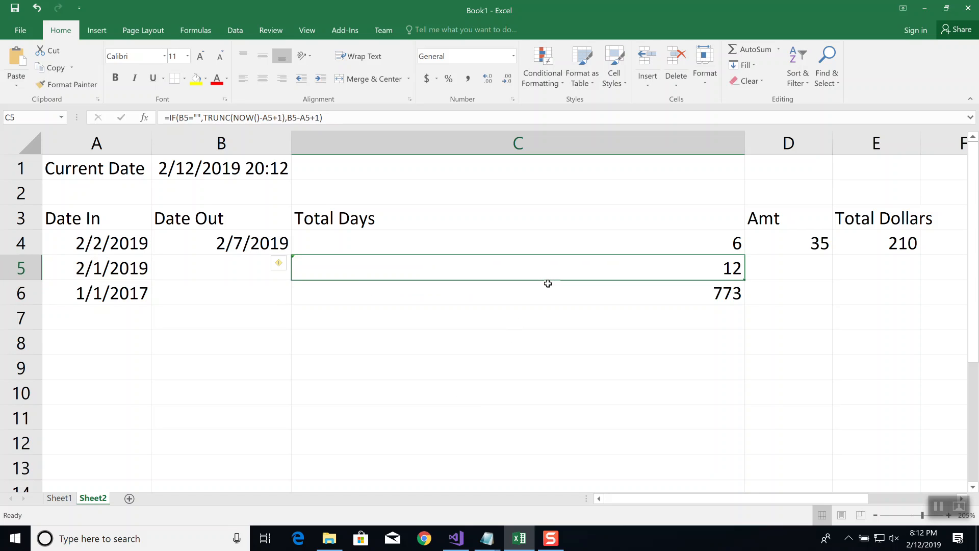
Review the formulas in C5 and the Current Date cell B1 without changing them
click(358, 116)
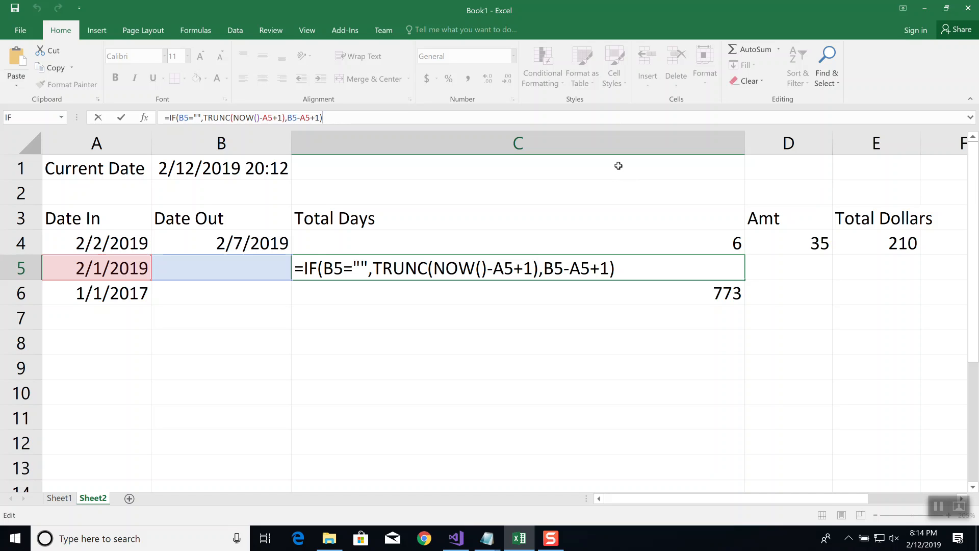
click(186, 167)
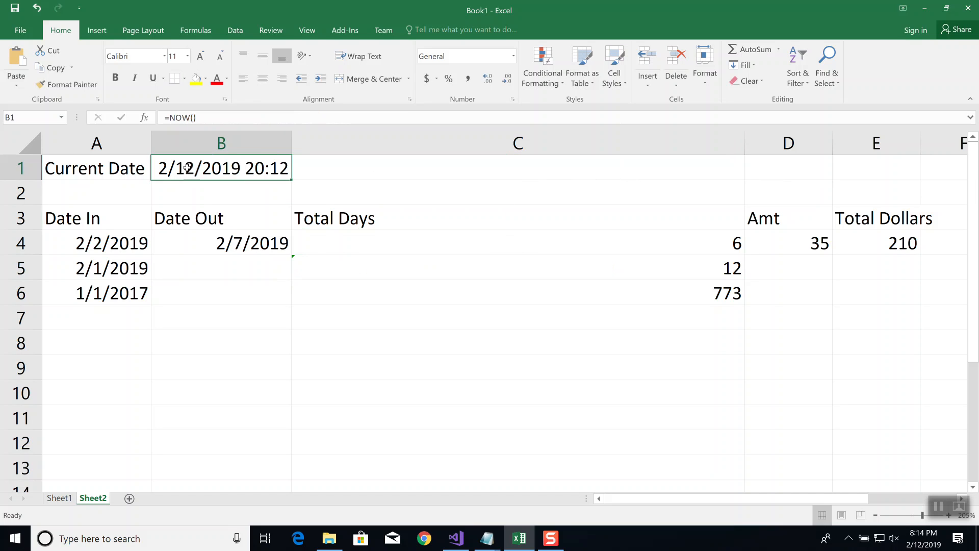
click(268, 114)
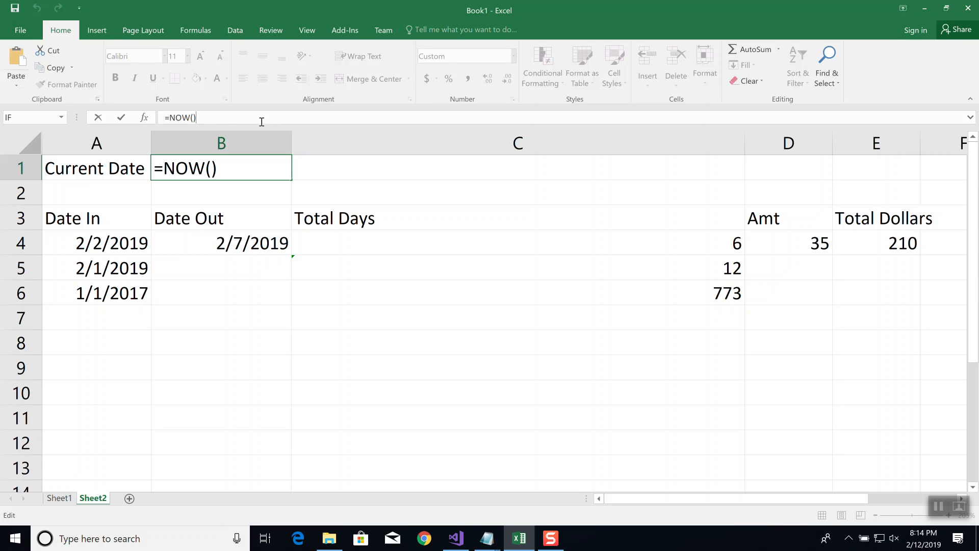
key(Escape)
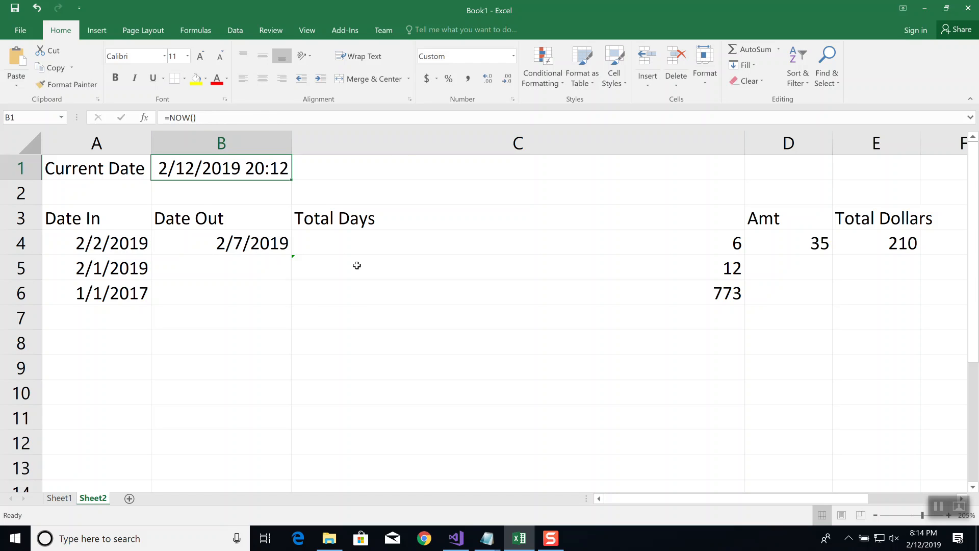
click(423, 542)
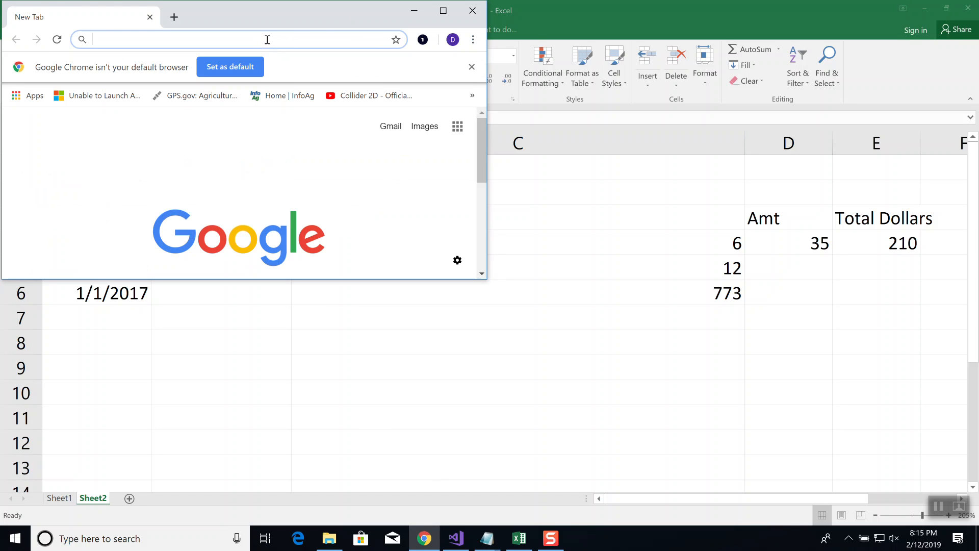
text(wwwfa)
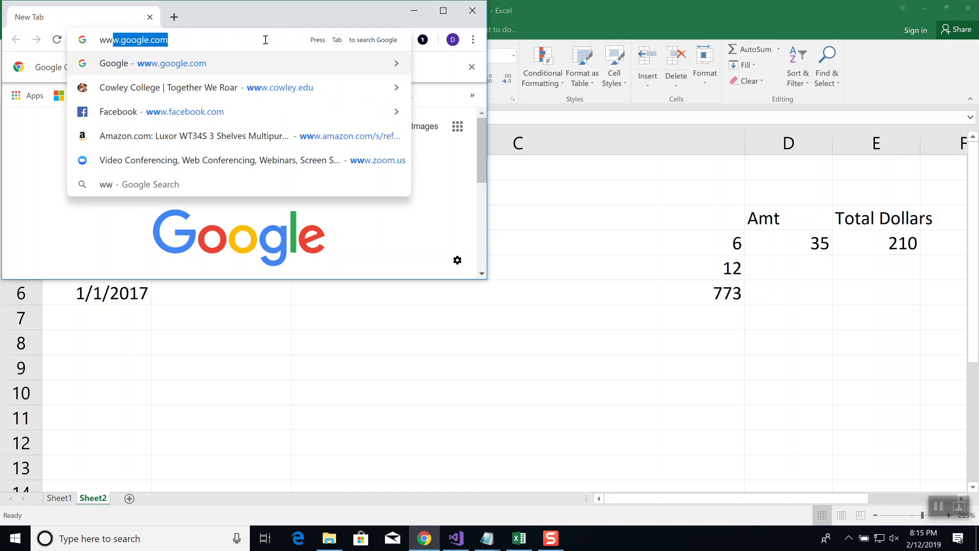
key(BackSpace)
key(BackSpace)
text(.fac)
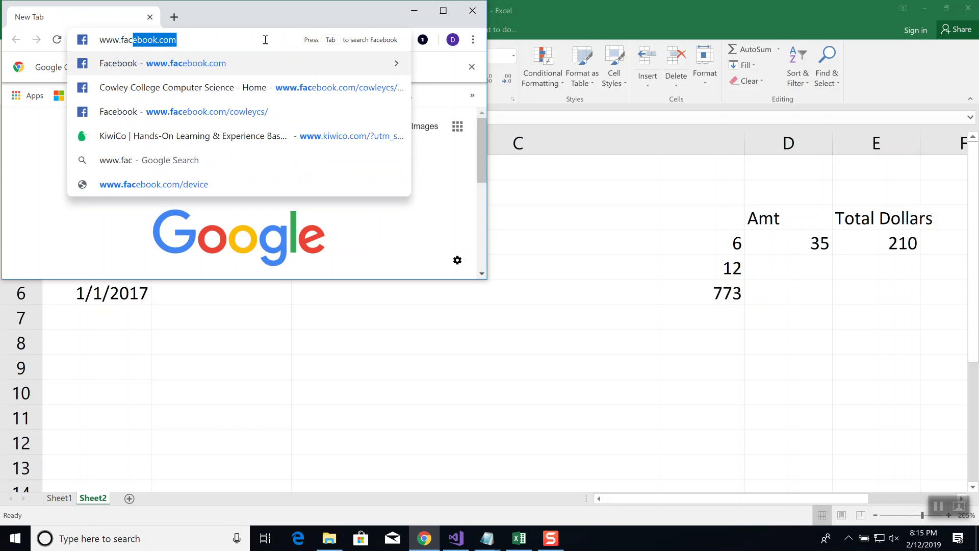
key(Return)
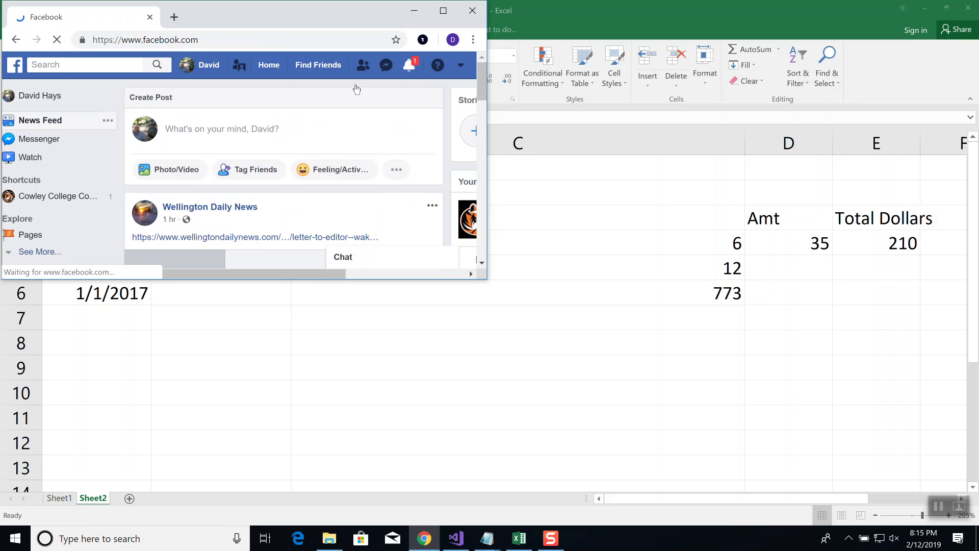
Open the Cowley College Computer Science page in a maximized window and highlight the /cowleycs/?modal=admin_todo_tour part of its address
click(44, 200)
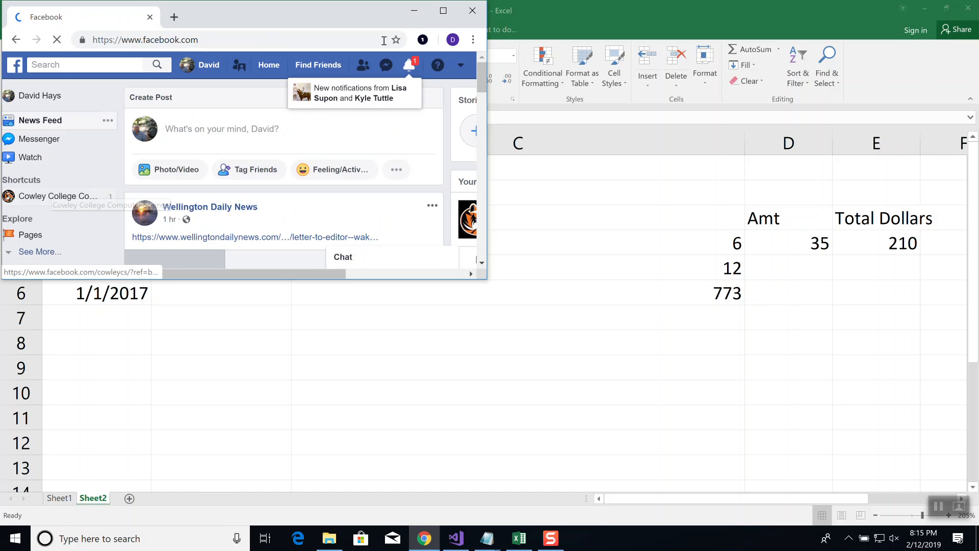
click(443, 11)
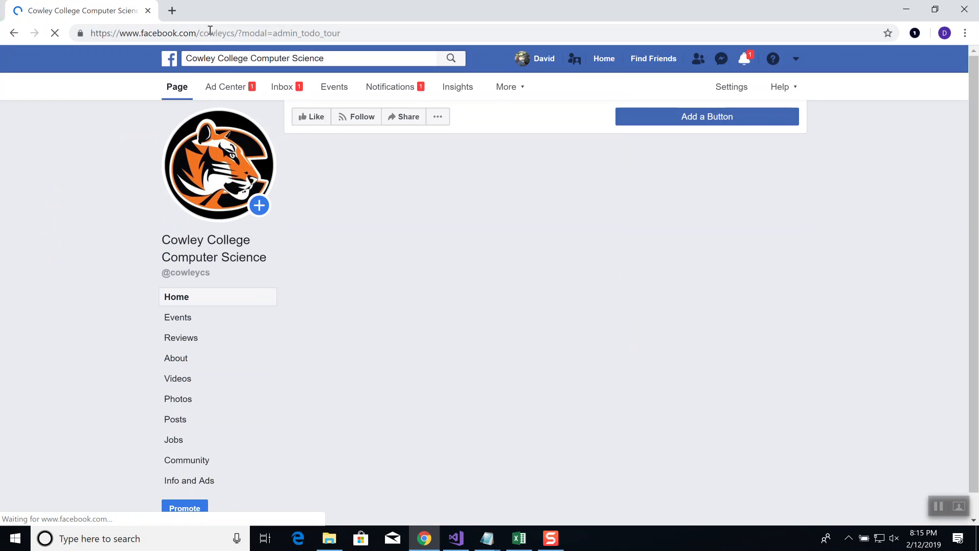
drag(197, 33, 428, 31)
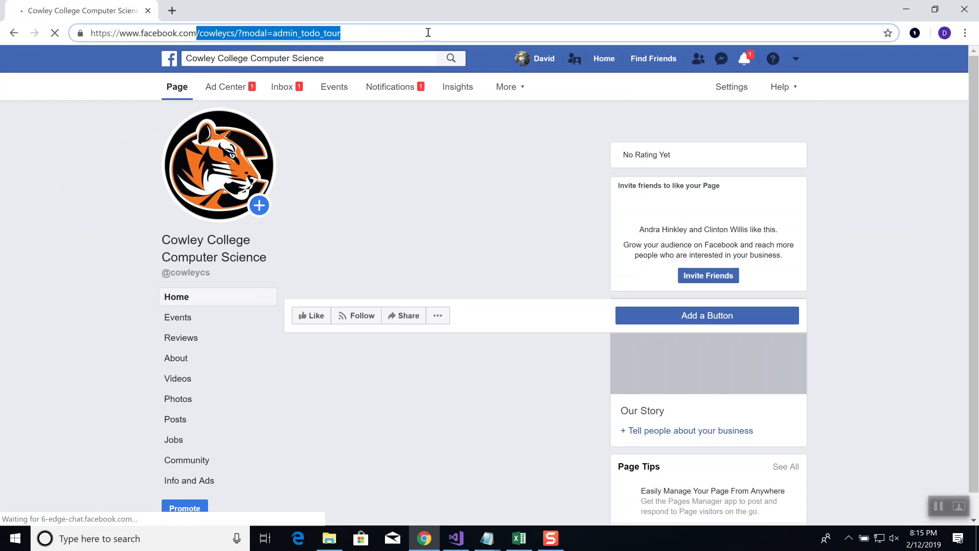
click(235, 33)
shift+click(379, 35)
key(BackSpace)
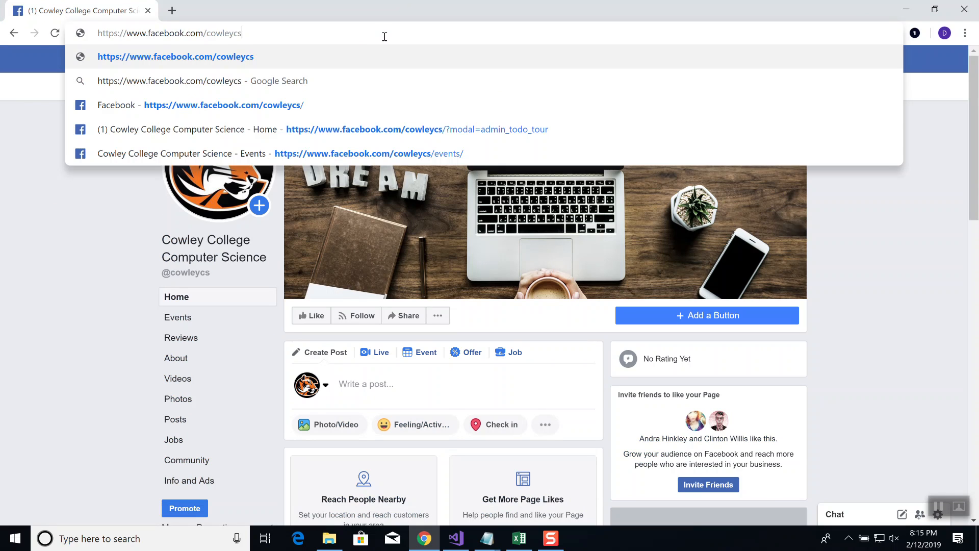
key(Return)
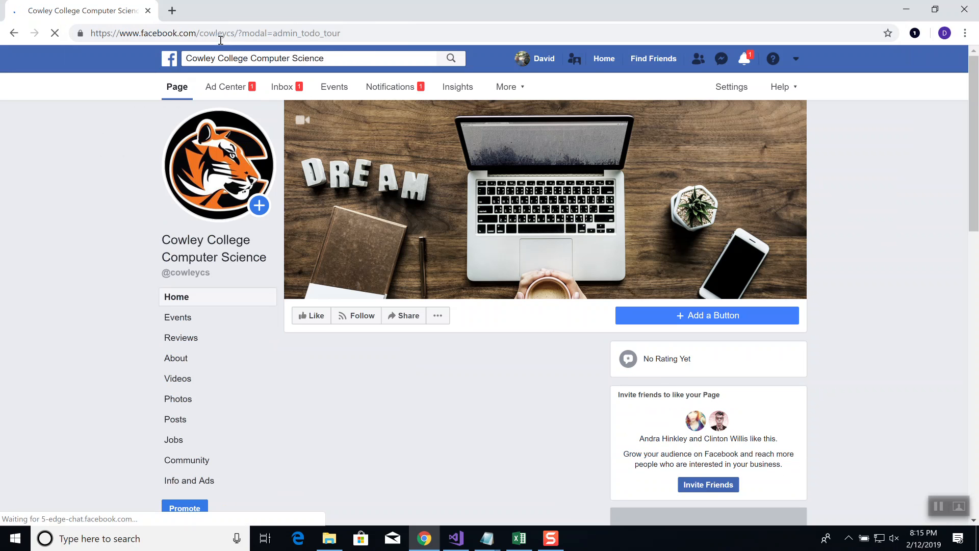
drag(236, 32, 390, 24)
key(BackSpace)
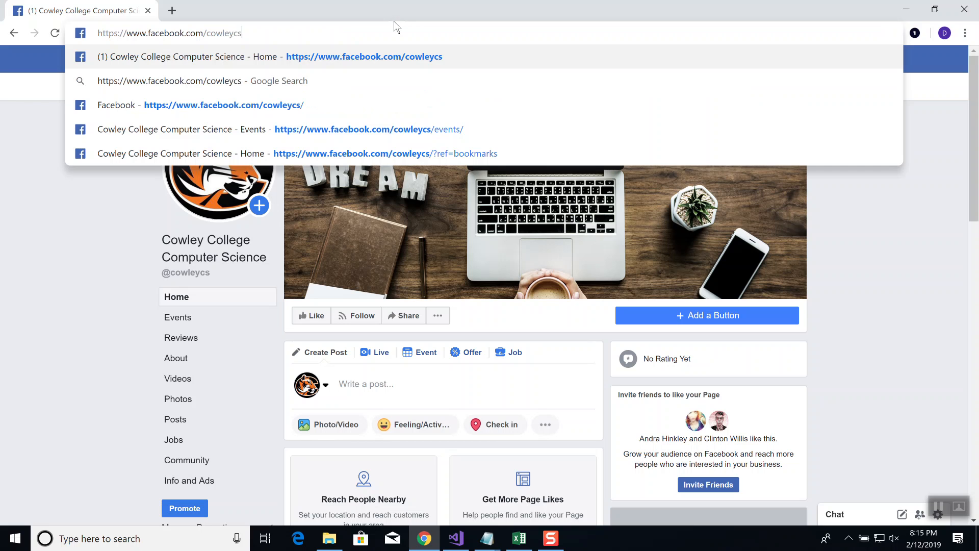
key(Escape)
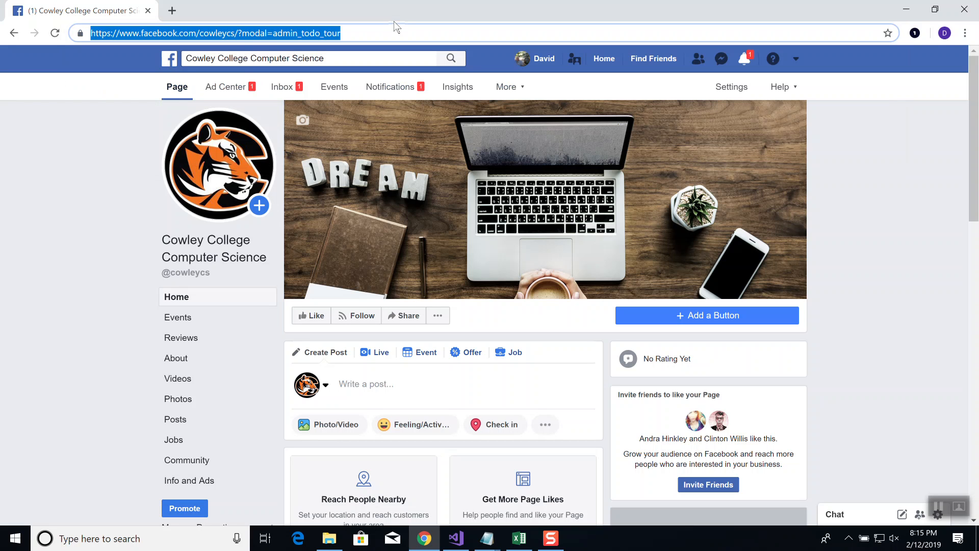
Copy the full address of the Facebook page and paste it into the Notepad notes below the VLOOKUP syntax
right_click(249, 34)
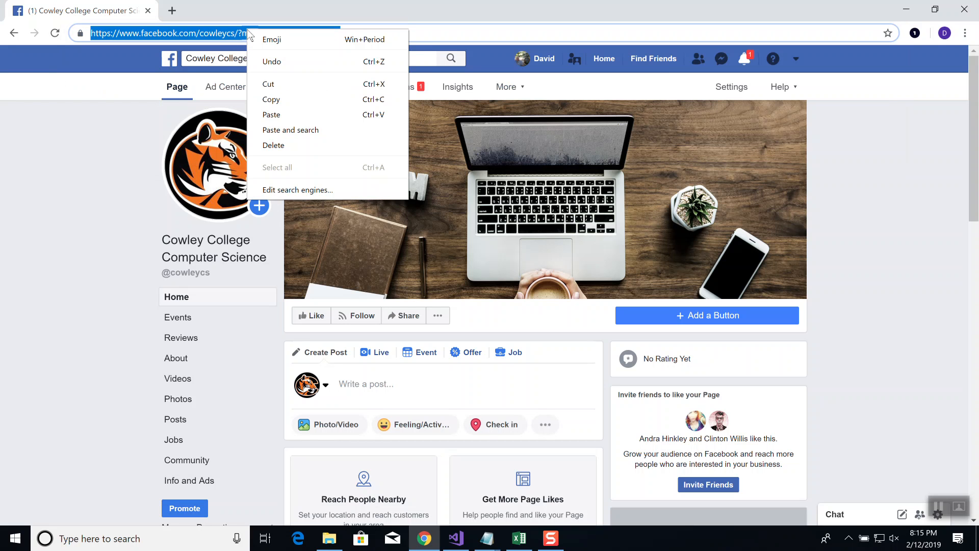
click(273, 100)
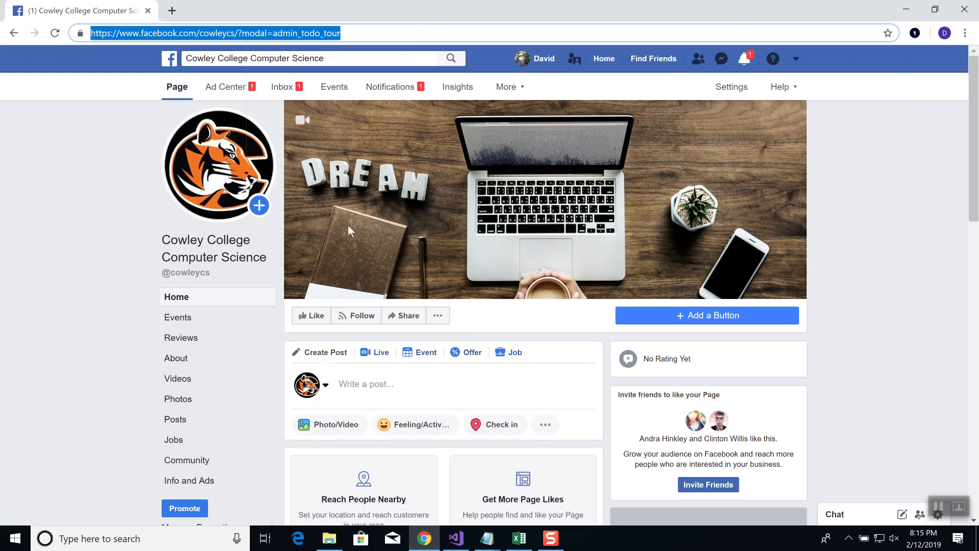
click(485, 538)
click(535, 500)
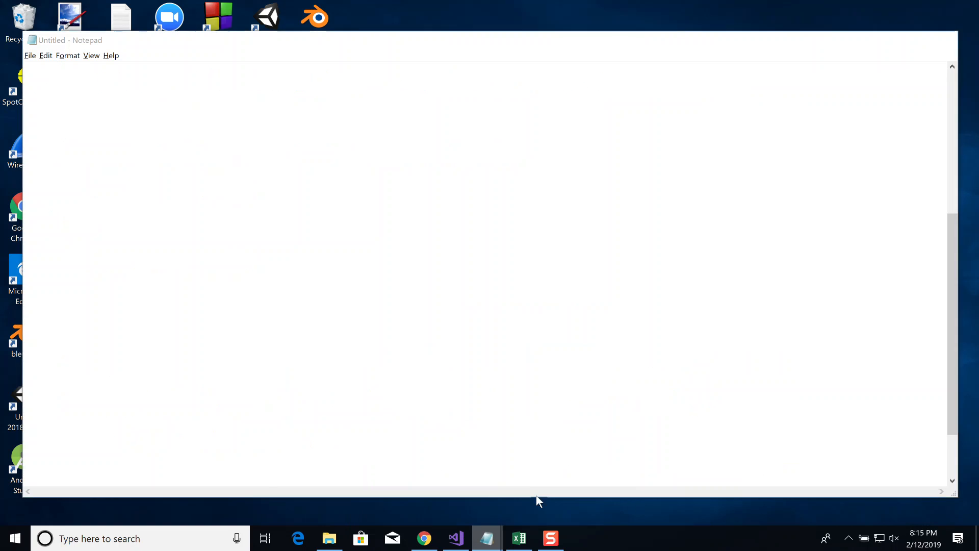
scroll(507, 366, down, 1)
click(295, 436)
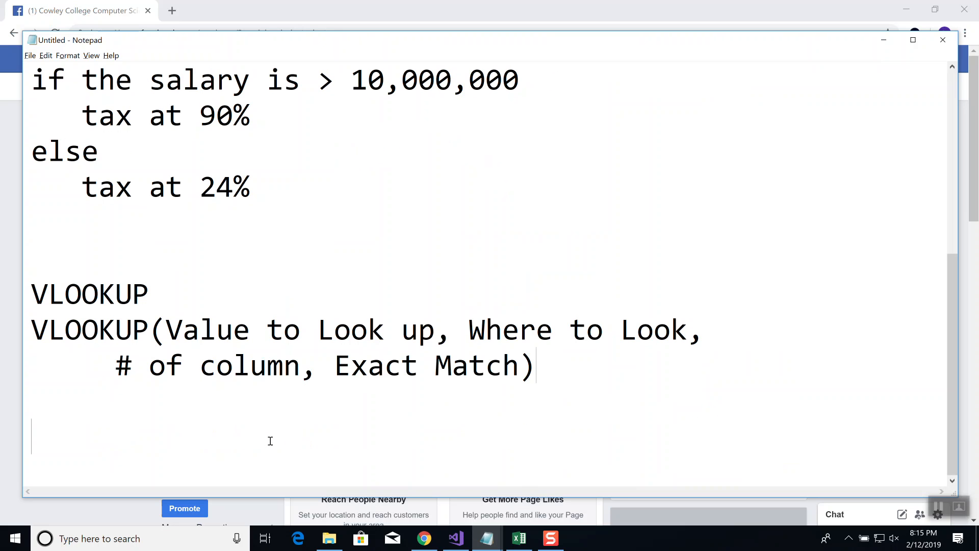
key(ctrl+v)
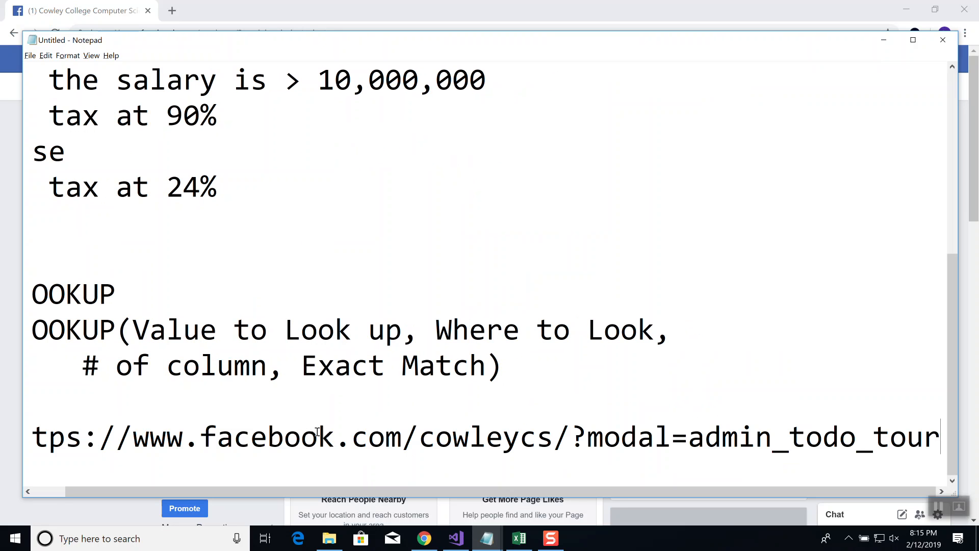
drag(553, 437, 976, 451)
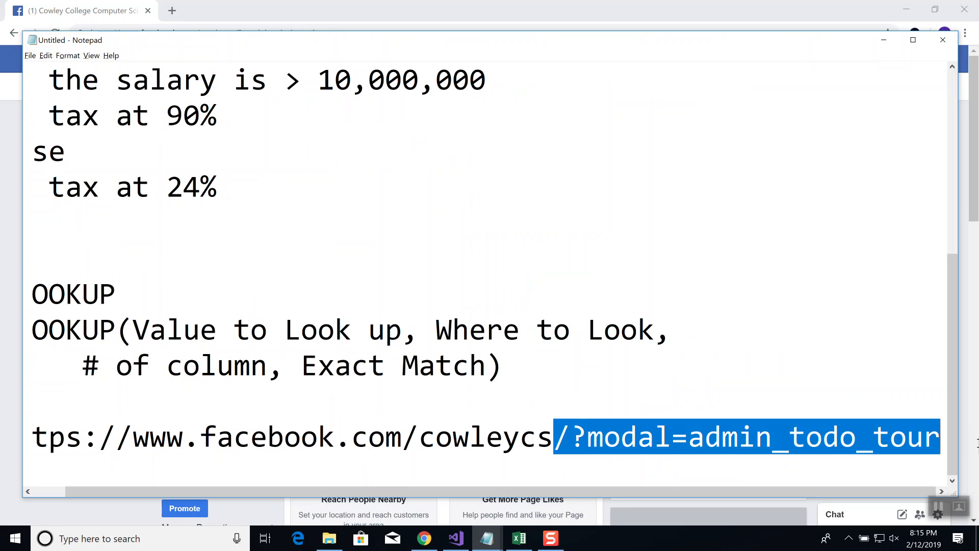
key(Delete)
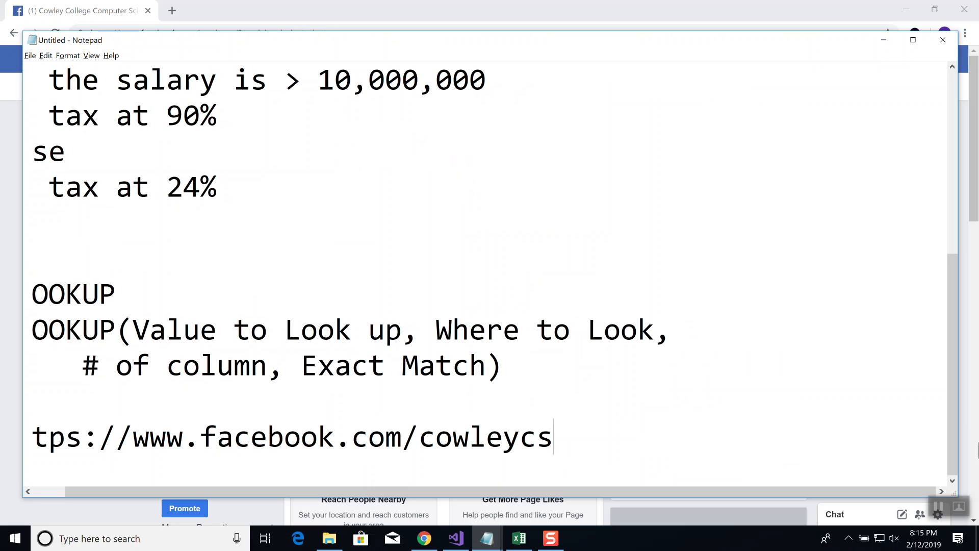
key(Home)
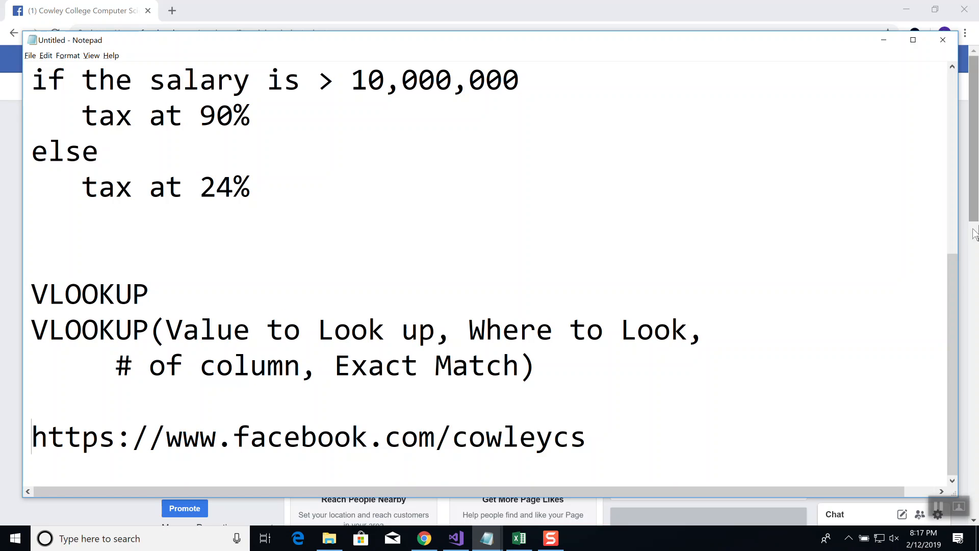
Switch to the Excel workbook and narrow the Total Days column C on Sheet2
click(519, 538)
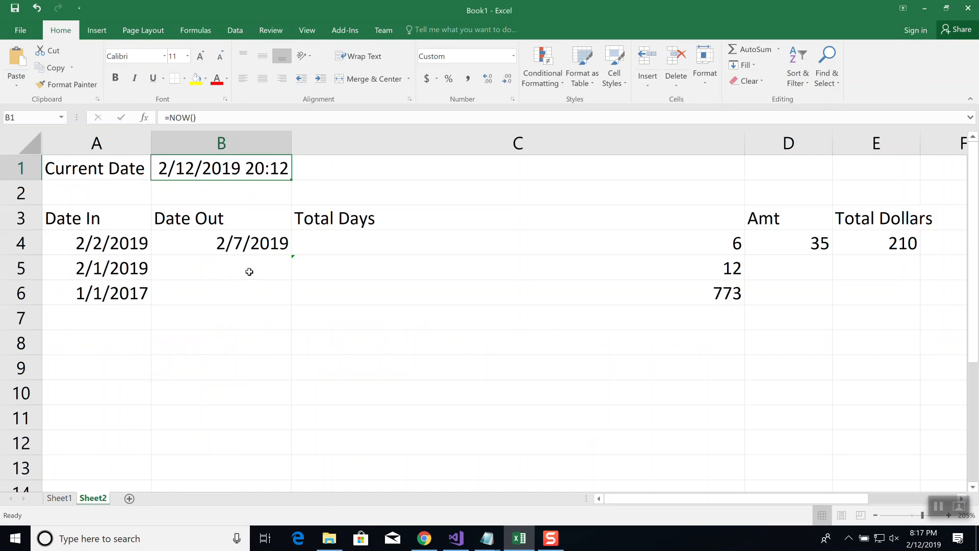
click(249, 271)
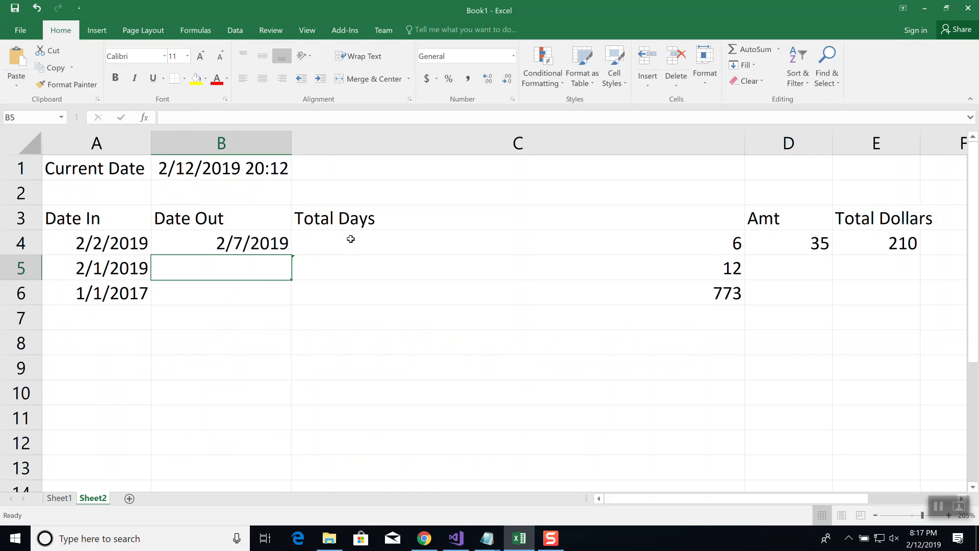
drag(744, 144, 529, 147)
Enter a single space in Date Out cell B5 to test the Total Days formula, and clear the cell again
double_click(212, 268)
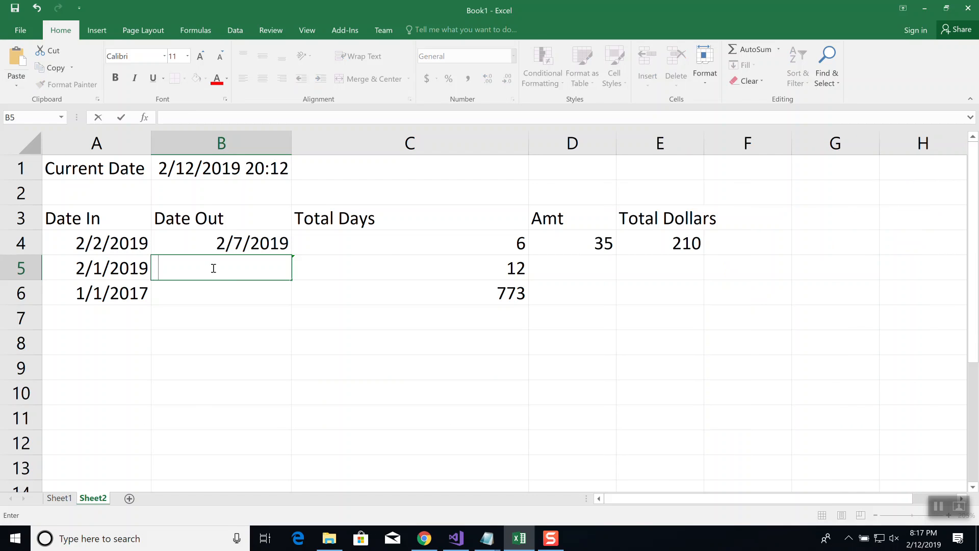
key(Return)
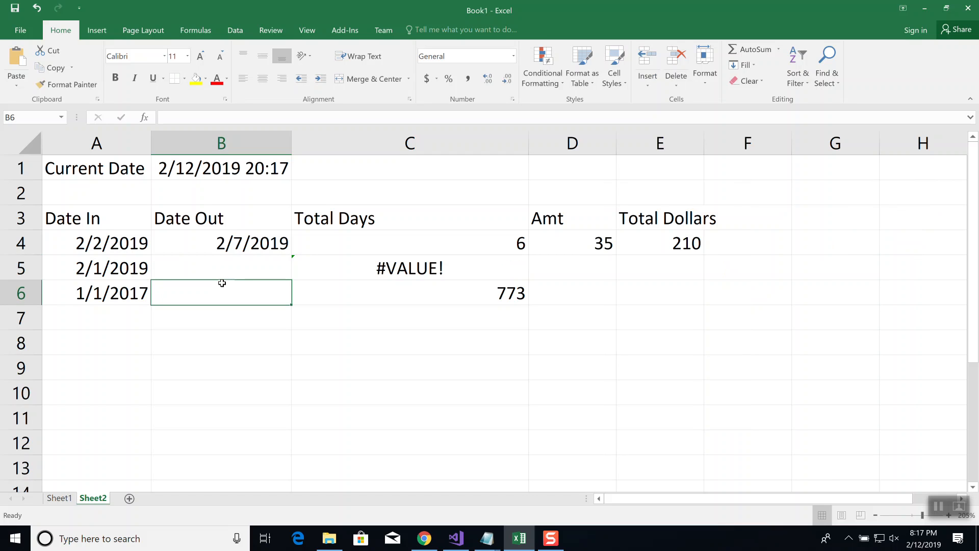
click(220, 270)
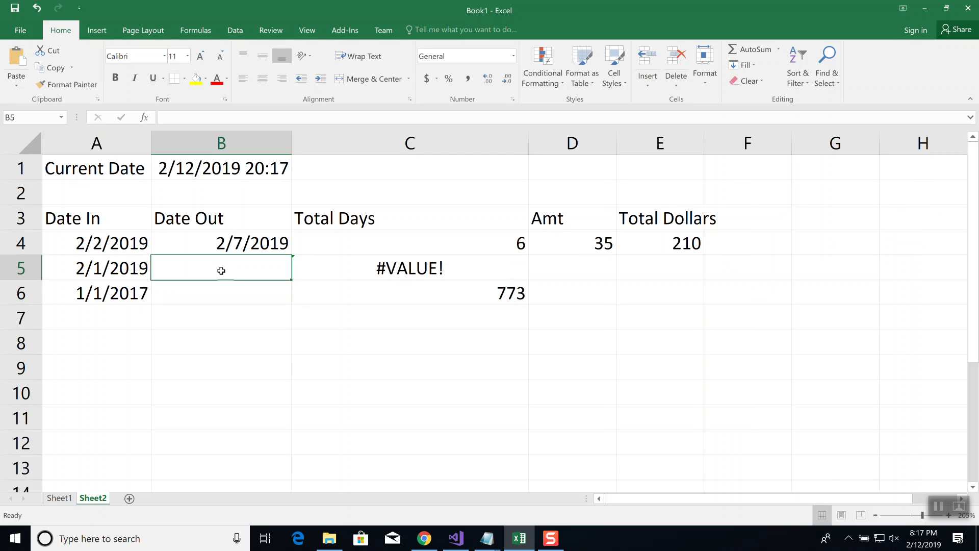
key(Delete)
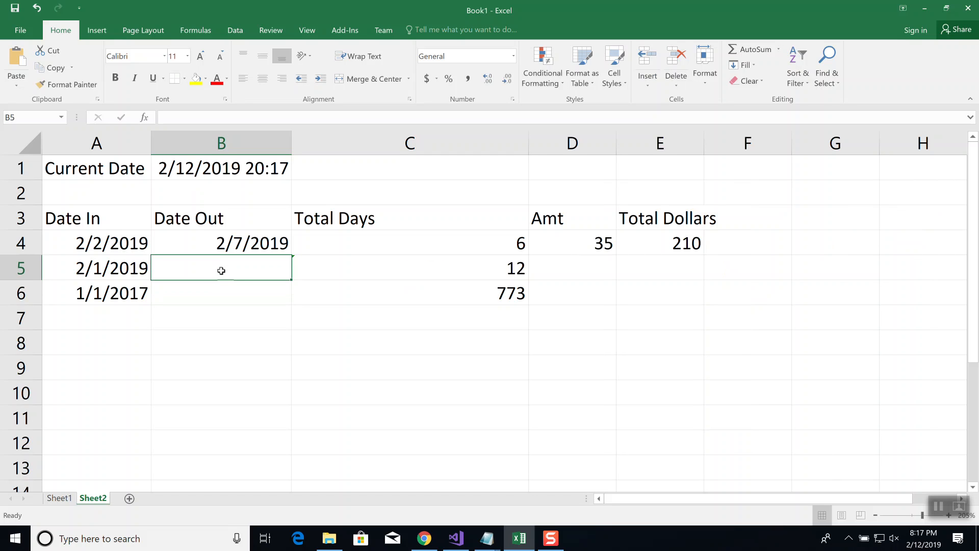